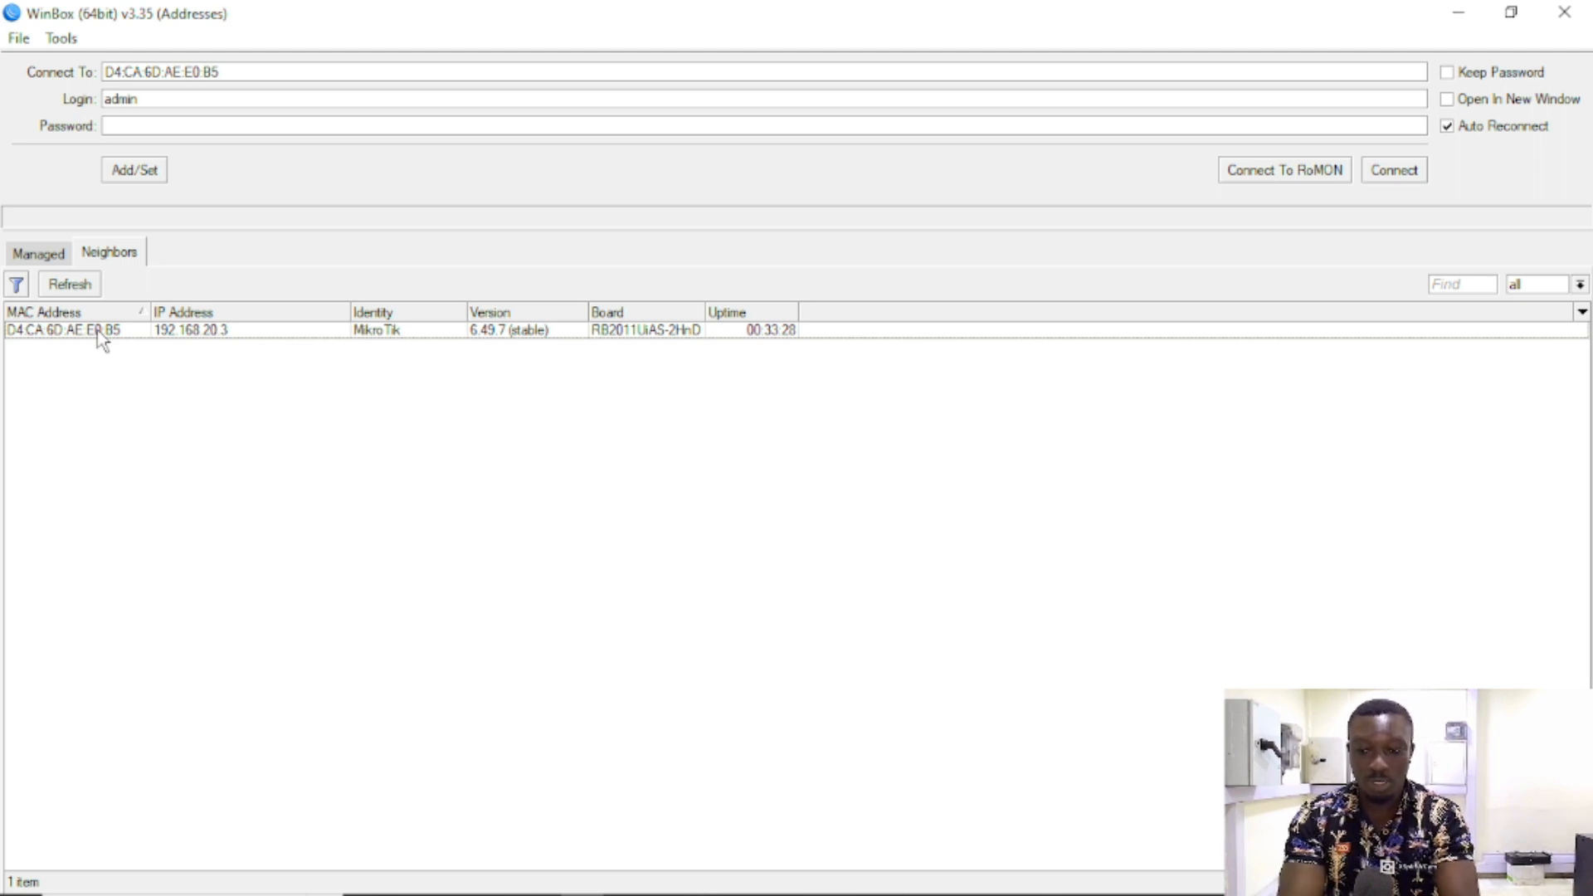
Step: Connect to the RB2011UiAS-2HnD router via its MAC address and close the expired-password prompt
{"action": "left_click", "coordinate": [185, 332]}
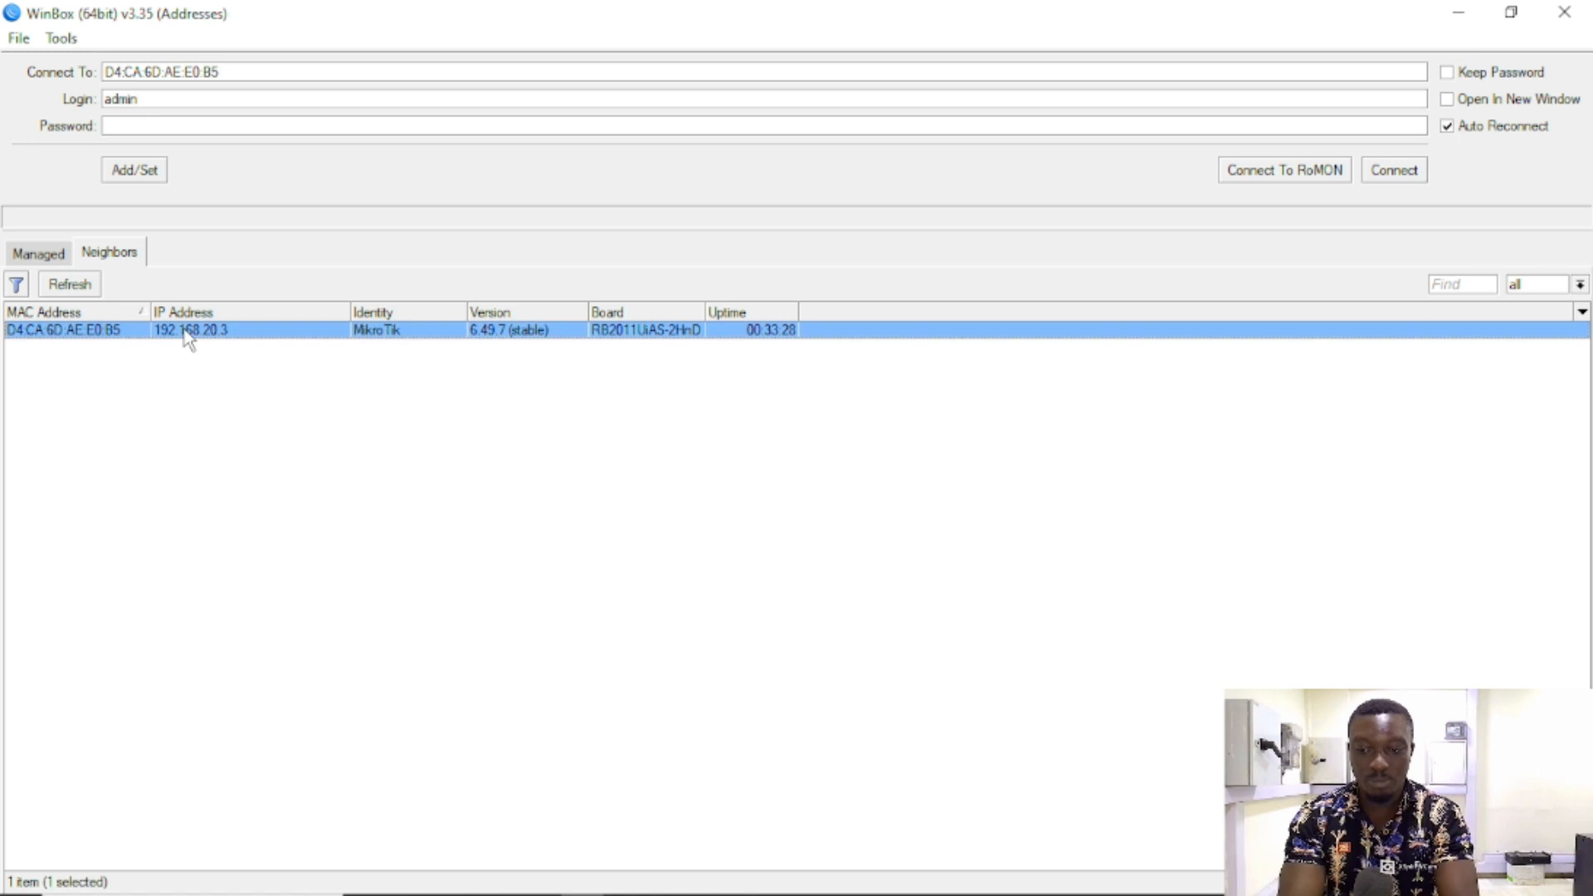
{"action": "left_click", "coordinate": [62, 331]}
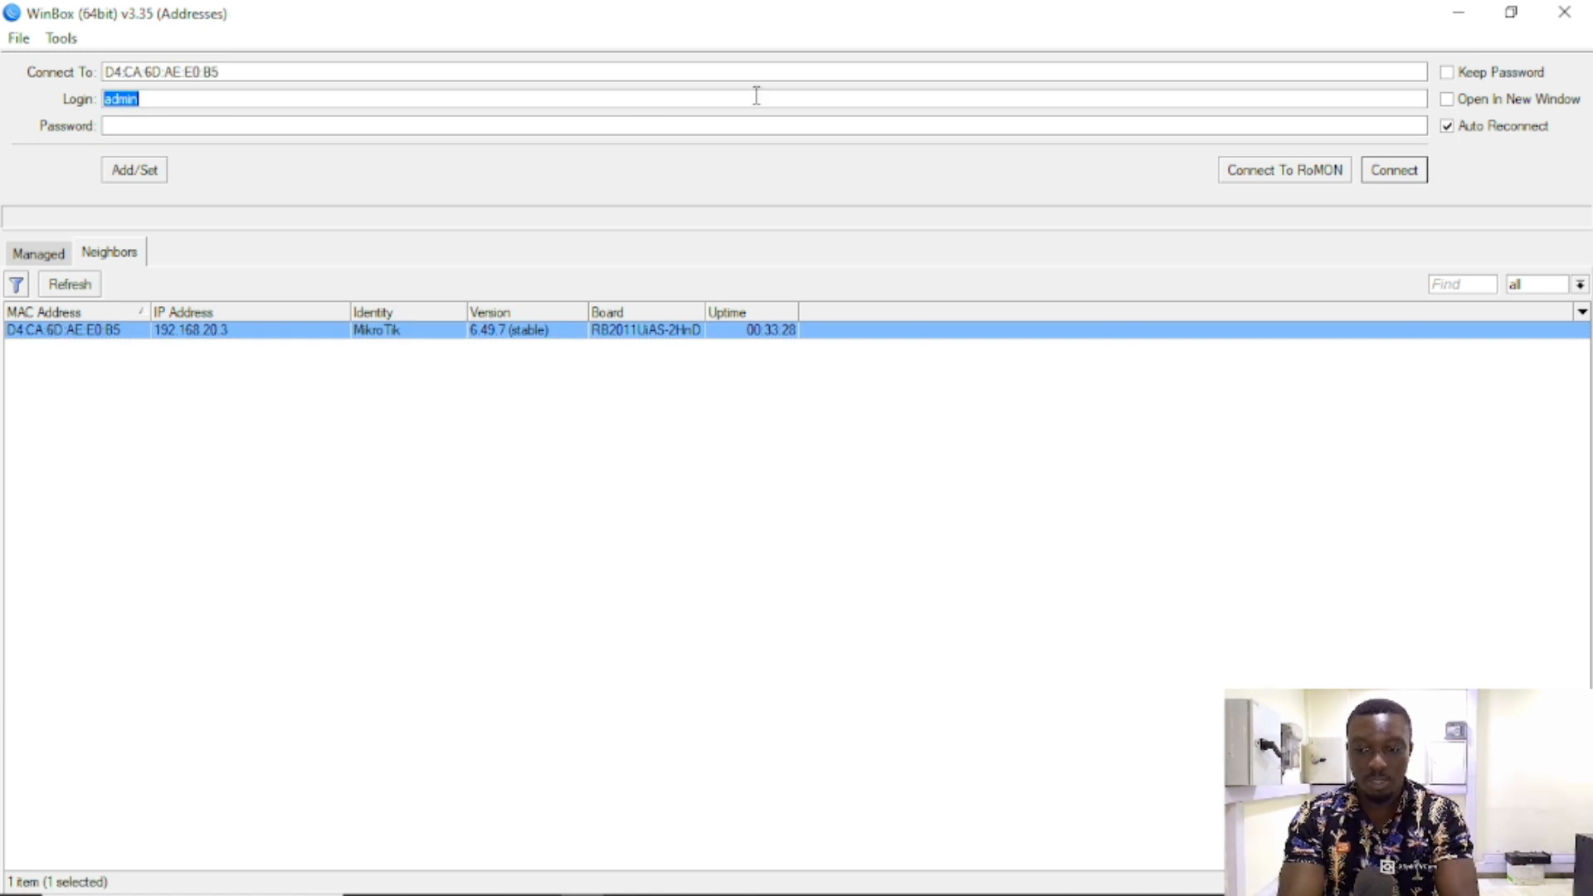
{"action": "left_click", "coordinate": [1401, 172]}
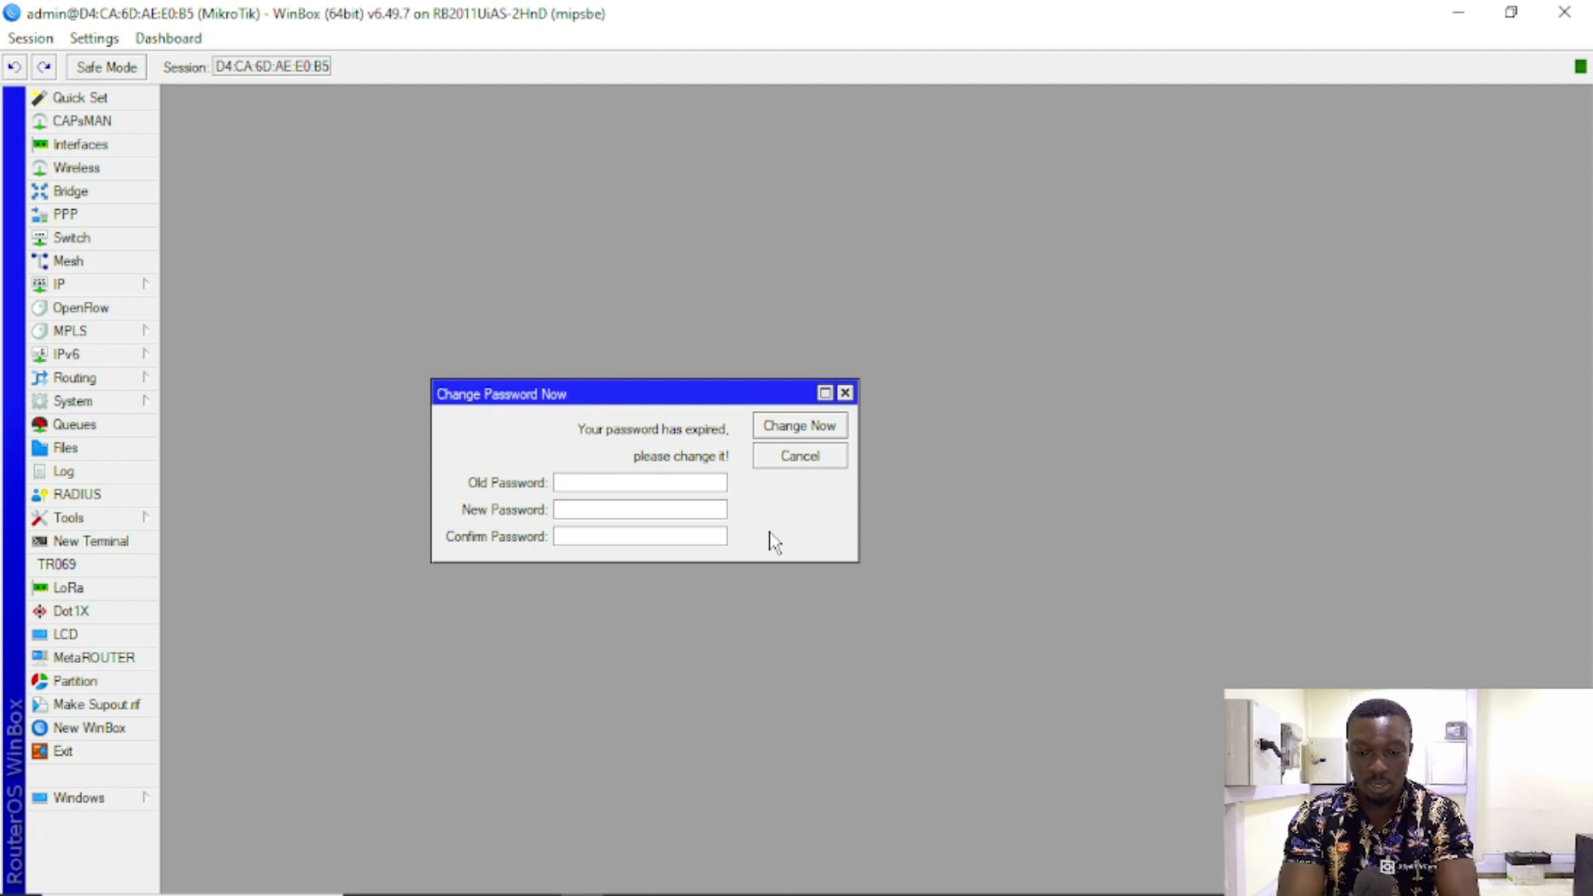
{"action": "left_click_drag", "start_coordinate": [744, 399], "coordinate": [1161, 206]}
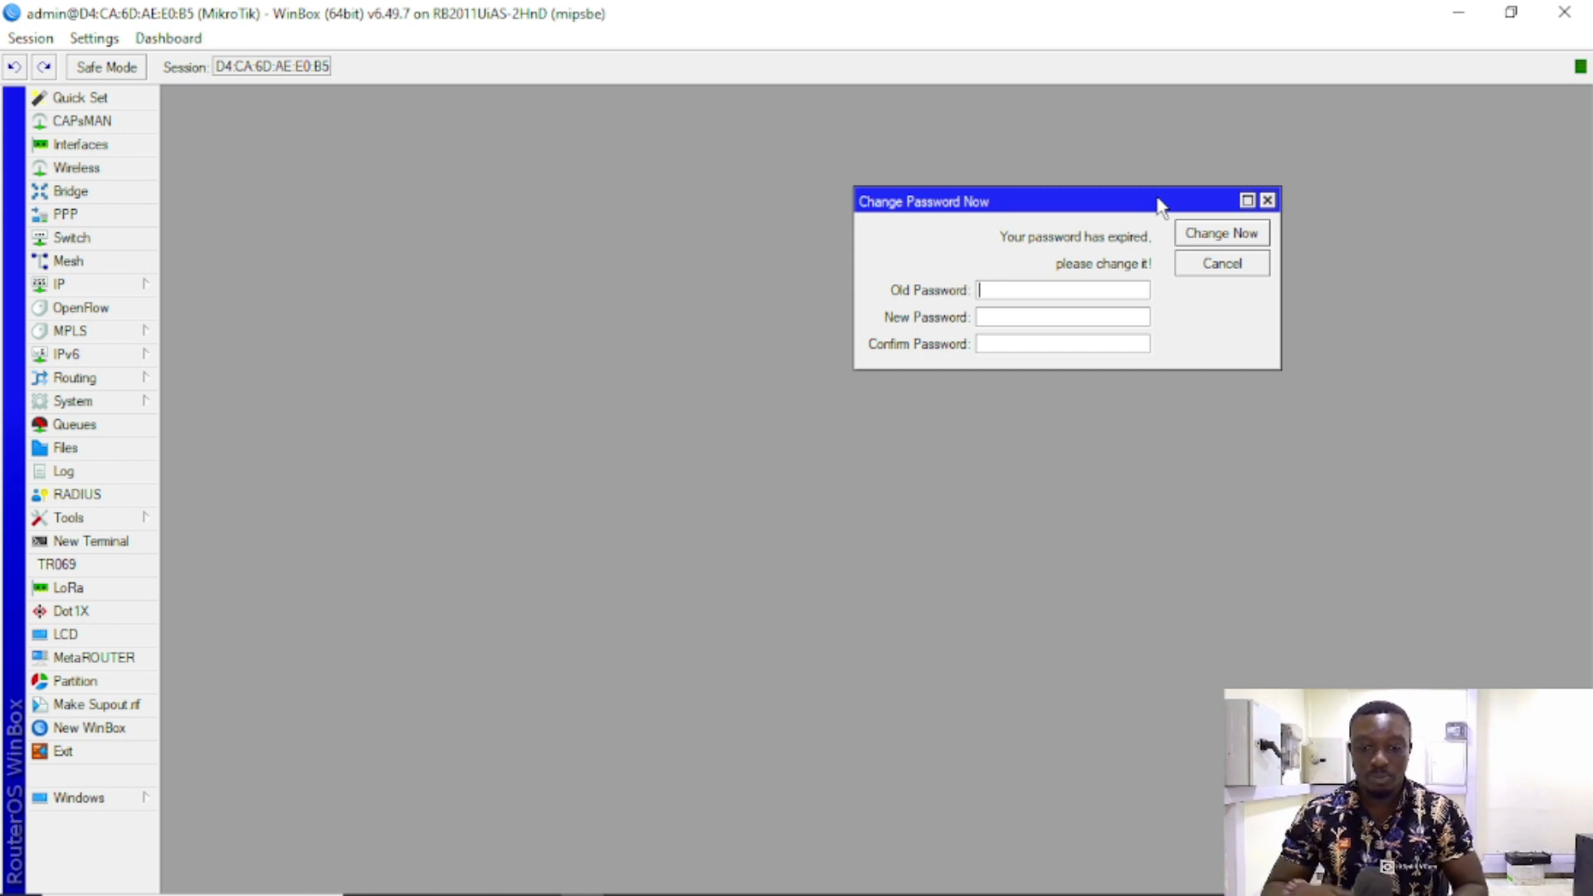
{"action": "left_click", "coordinate": [1267, 199]}
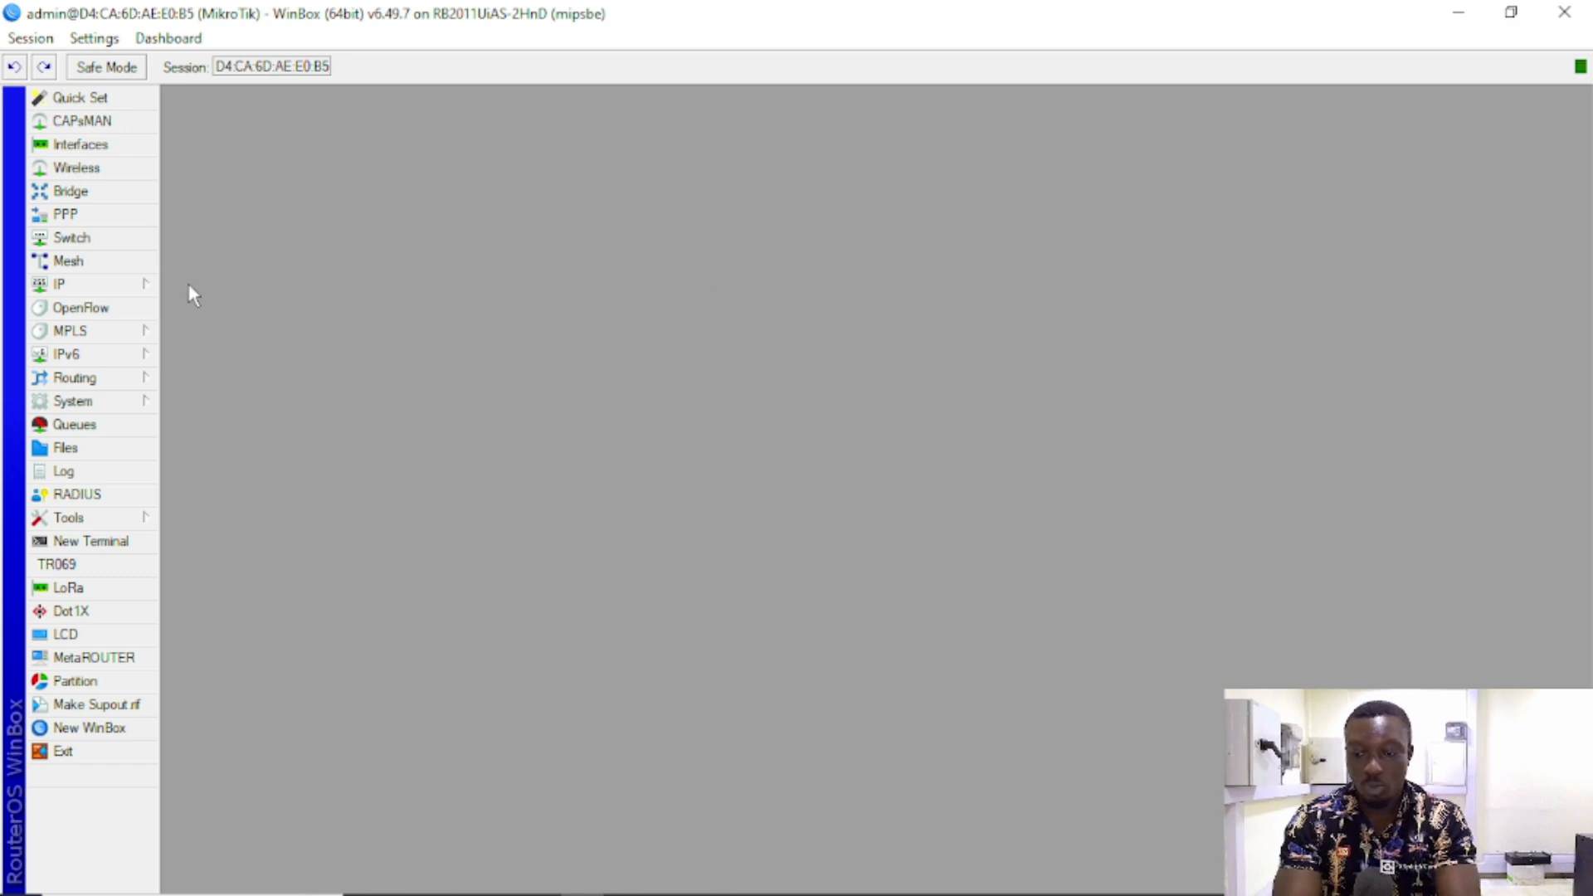
Step: Open System > Users and inspect admin; the attempt to disable it is refused with an error
{"action": "left_click", "coordinate": [107, 404]}
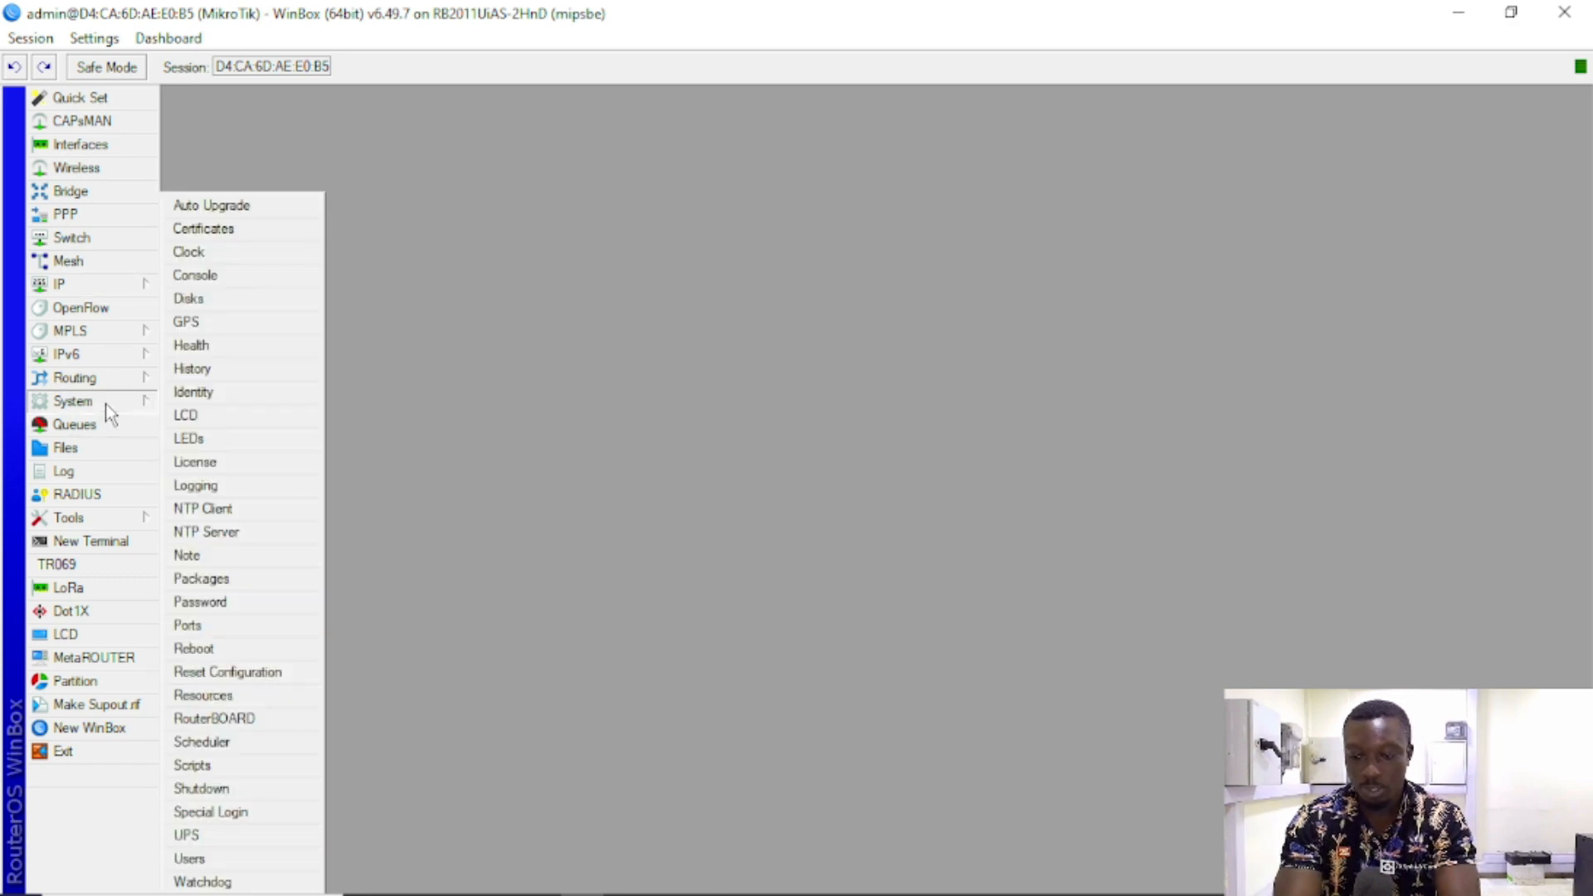
{"action": "left_click", "coordinate": [243, 858]}
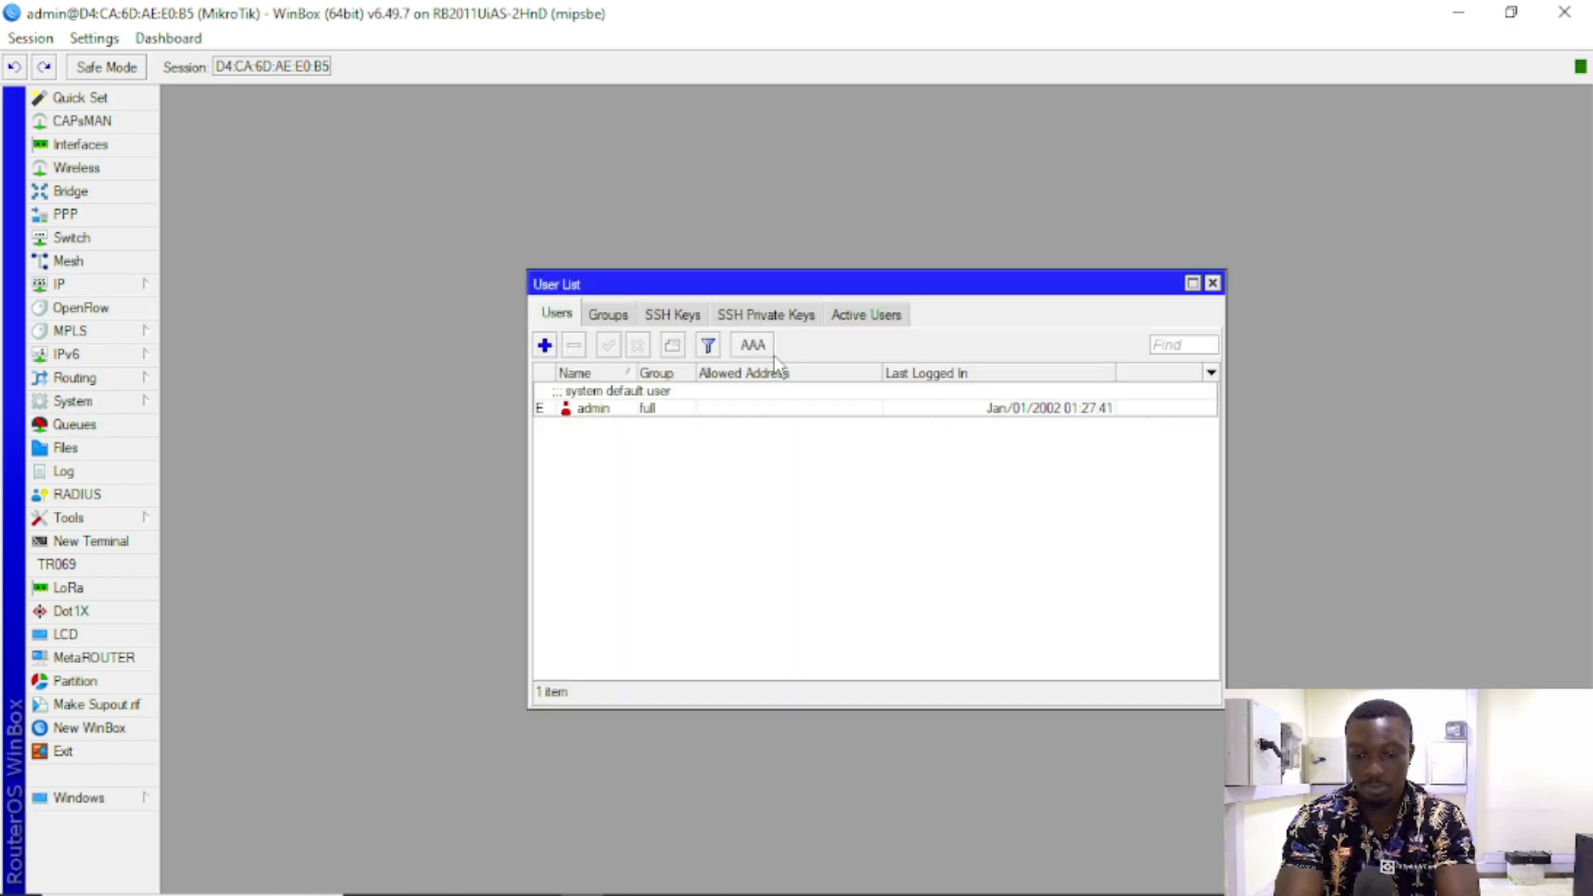
{"action": "left_click", "coordinate": [699, 410]}
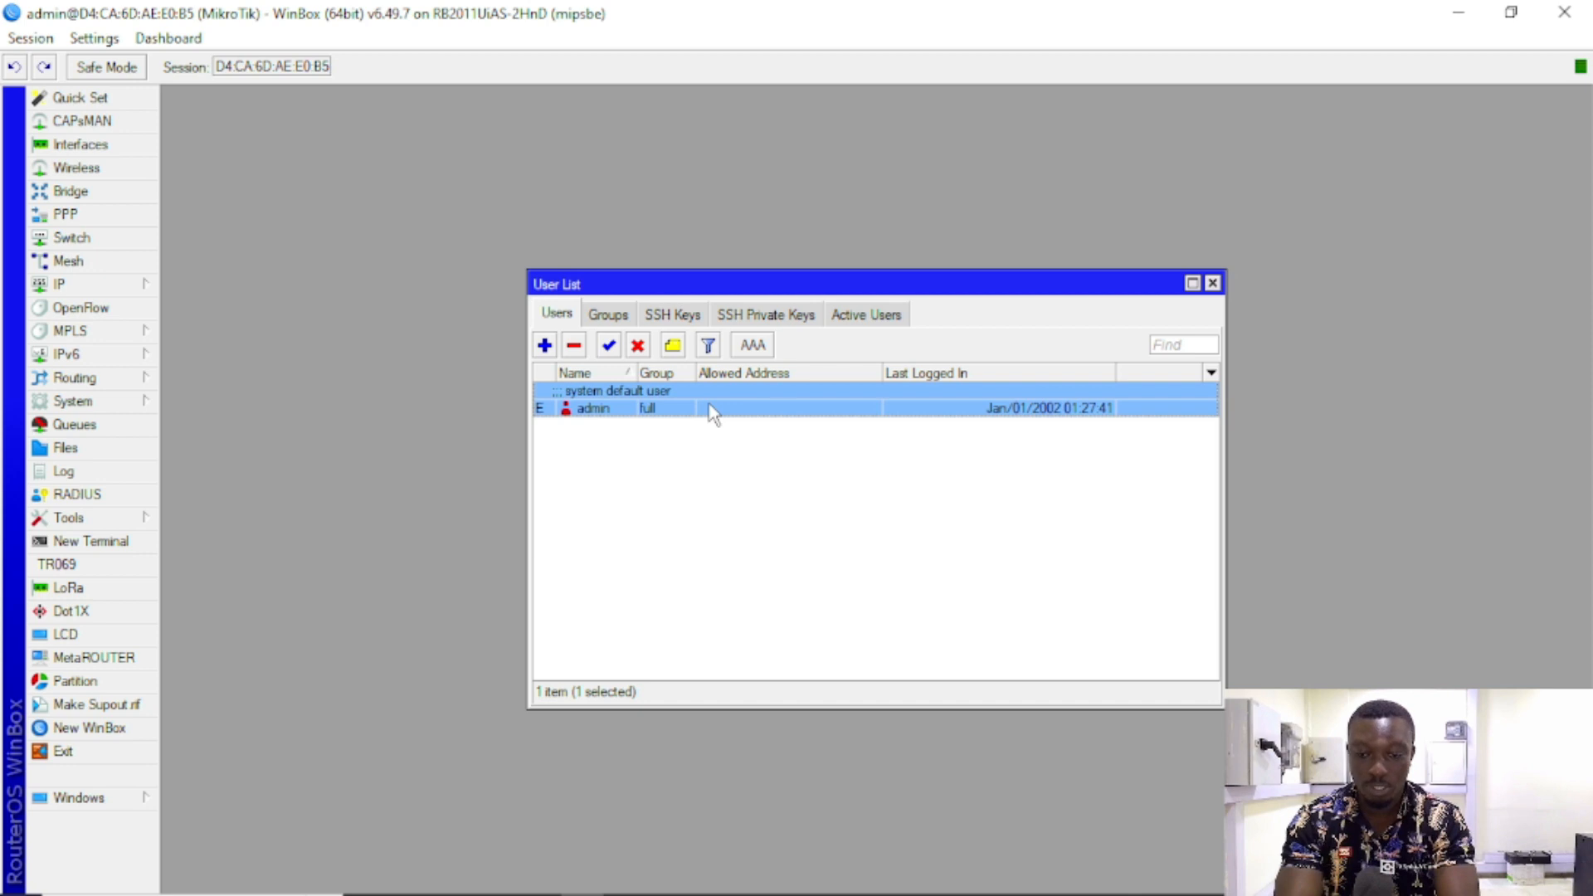
{"action": "double_click", "coordinate": [711, 410]}
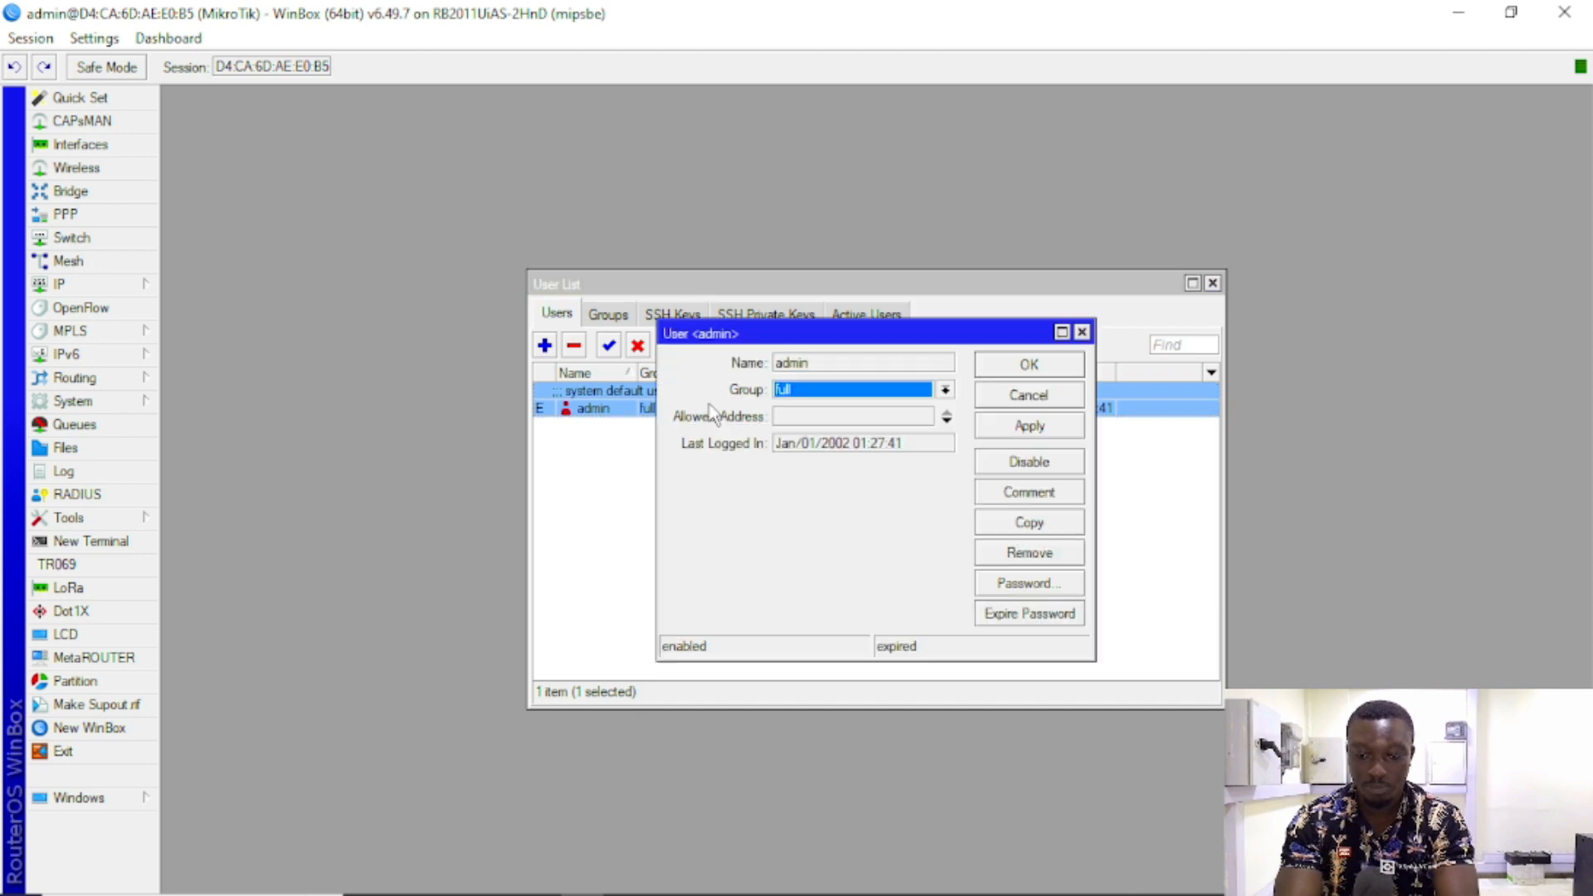
{"action": "left_click", "coordinate": [1028, 396]}
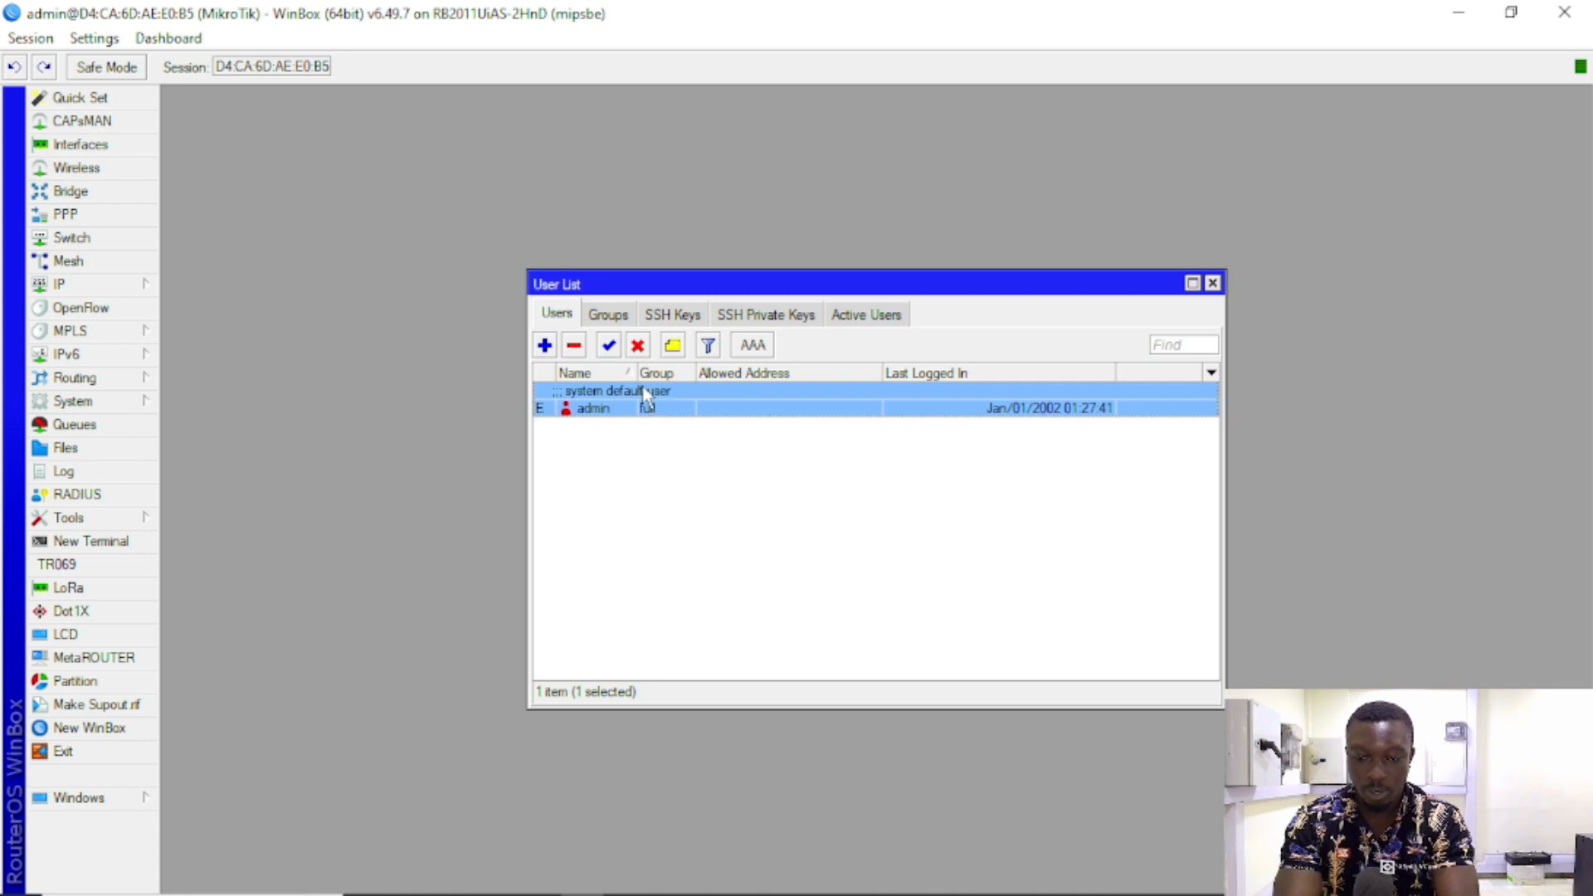
{"action": "left_click", "coordinate": [637, 345]}
{"action": "left_click", "coordinate": [1010, 483]}
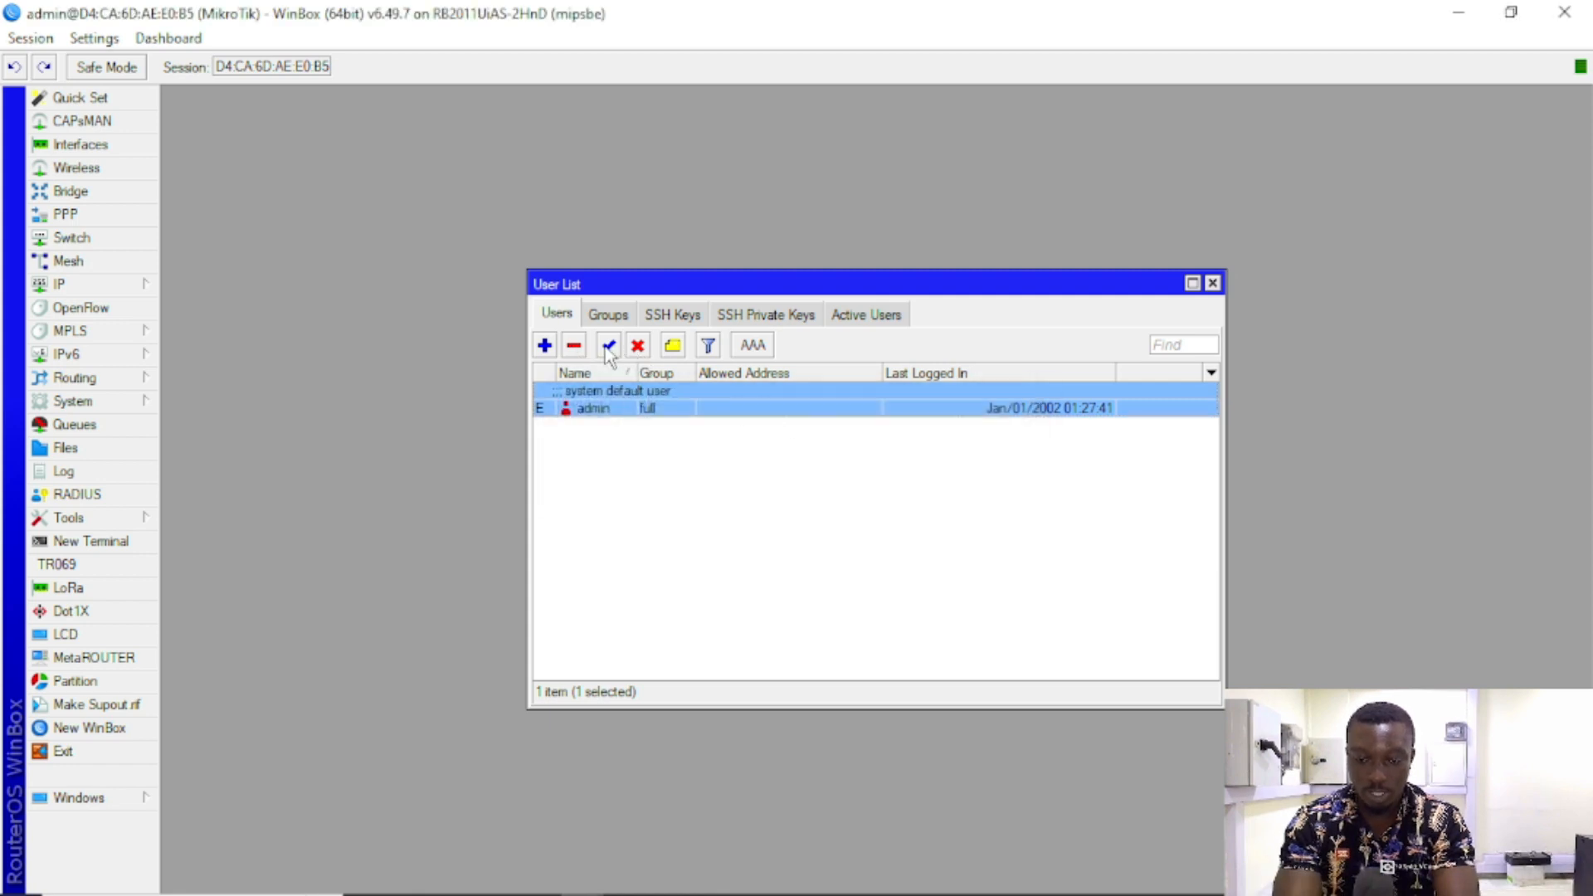
Step: Enter and confirm a new admin password, apply it, and close the admin properties
{"action": "double_click", "coordinate": [695, 405]}
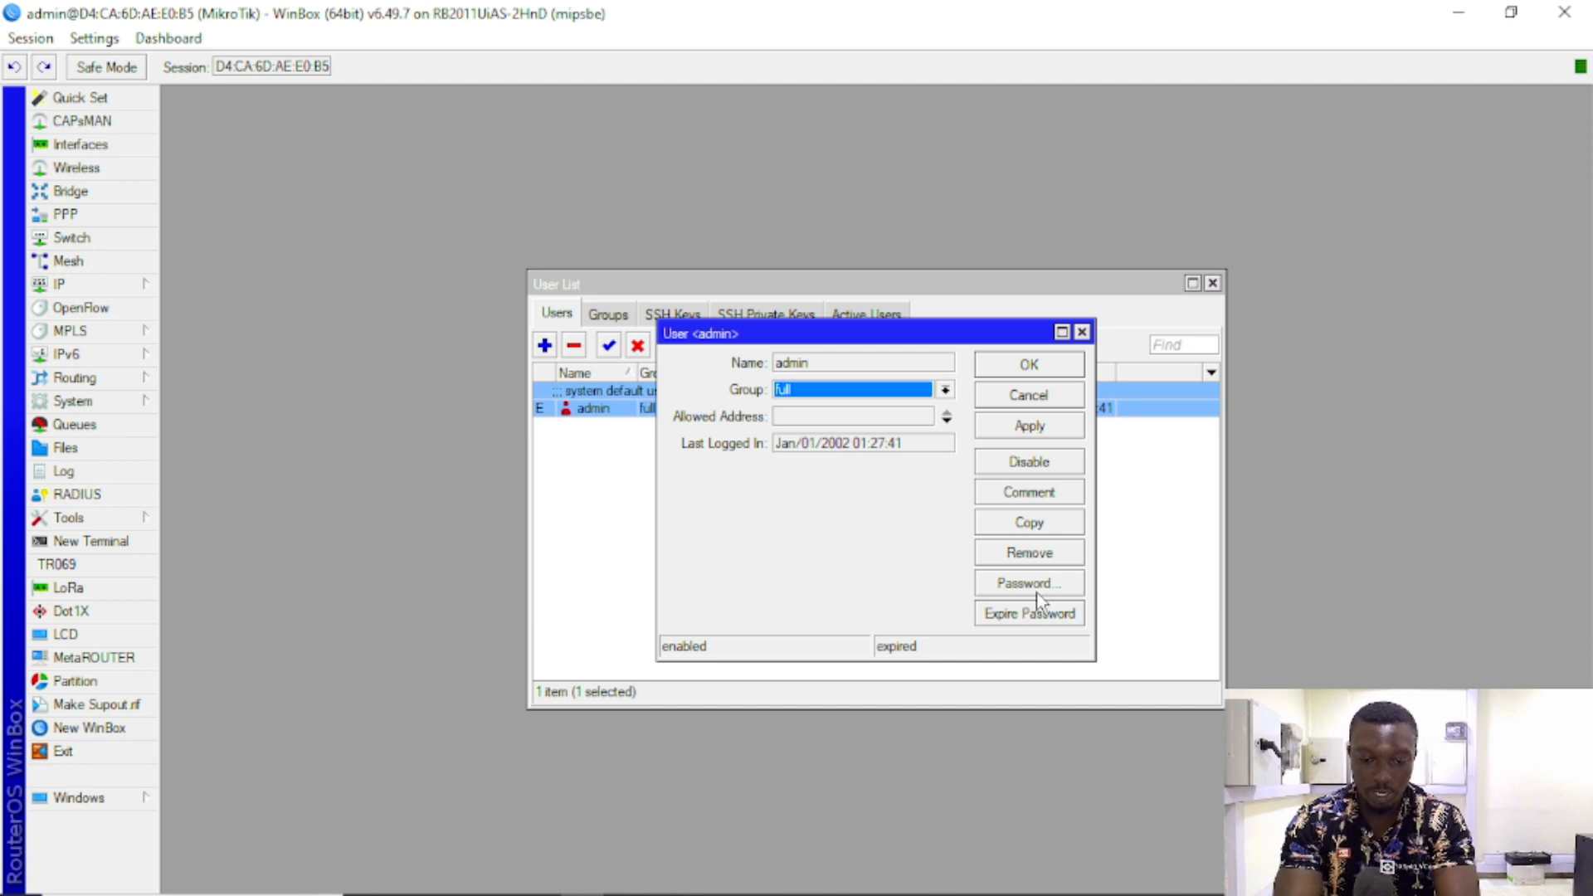
{"action": "left_click", "coordinate": [1027, 618]}
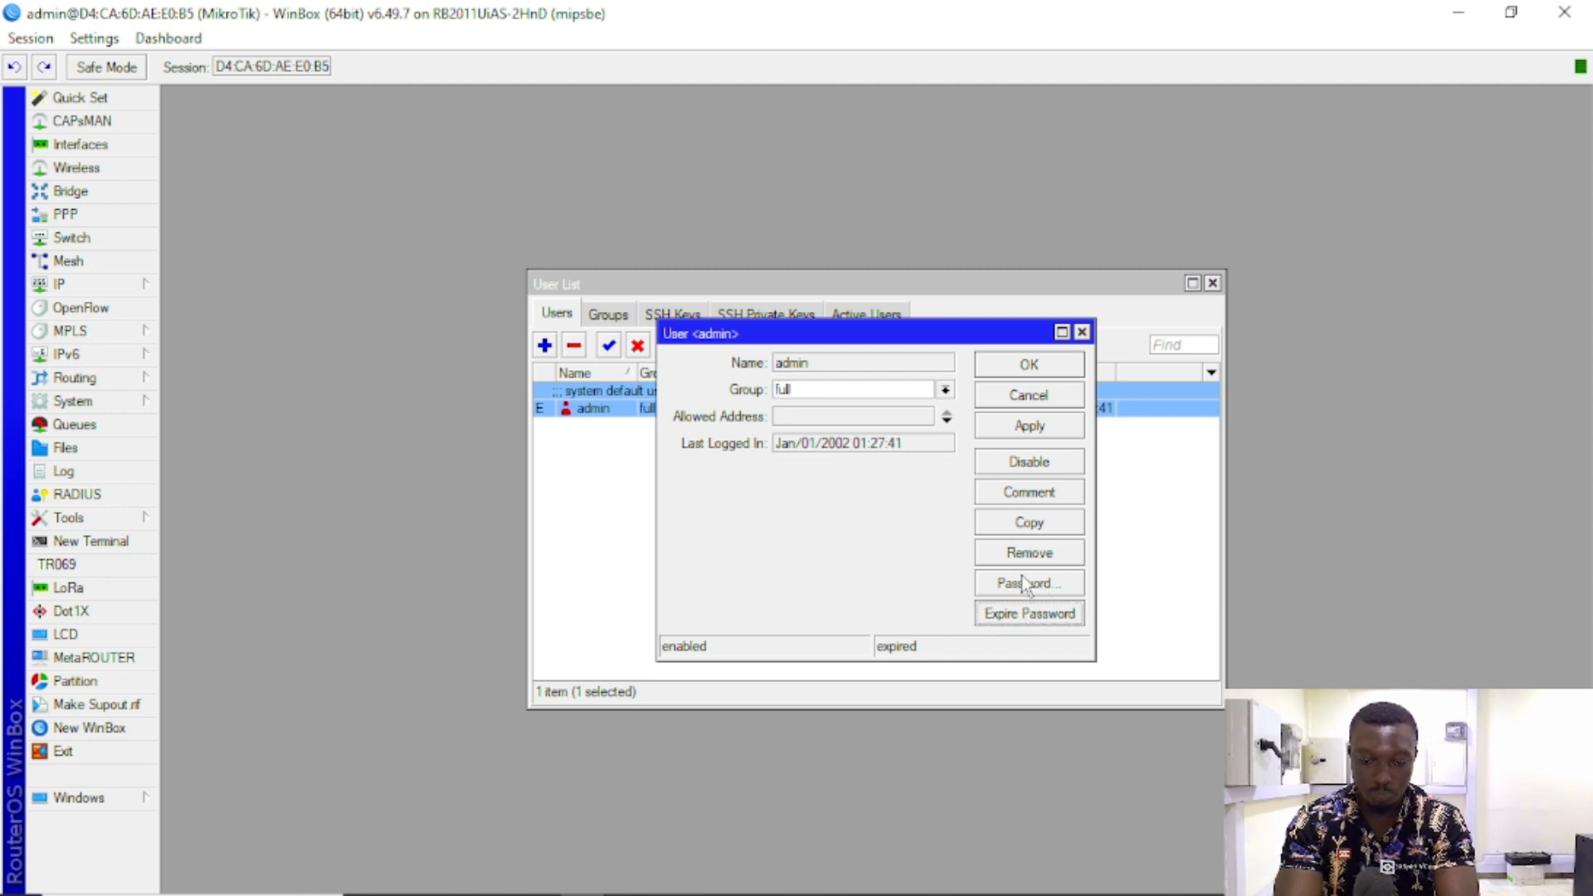
{"action": "left_click", "coordinate": [1026, 584]}
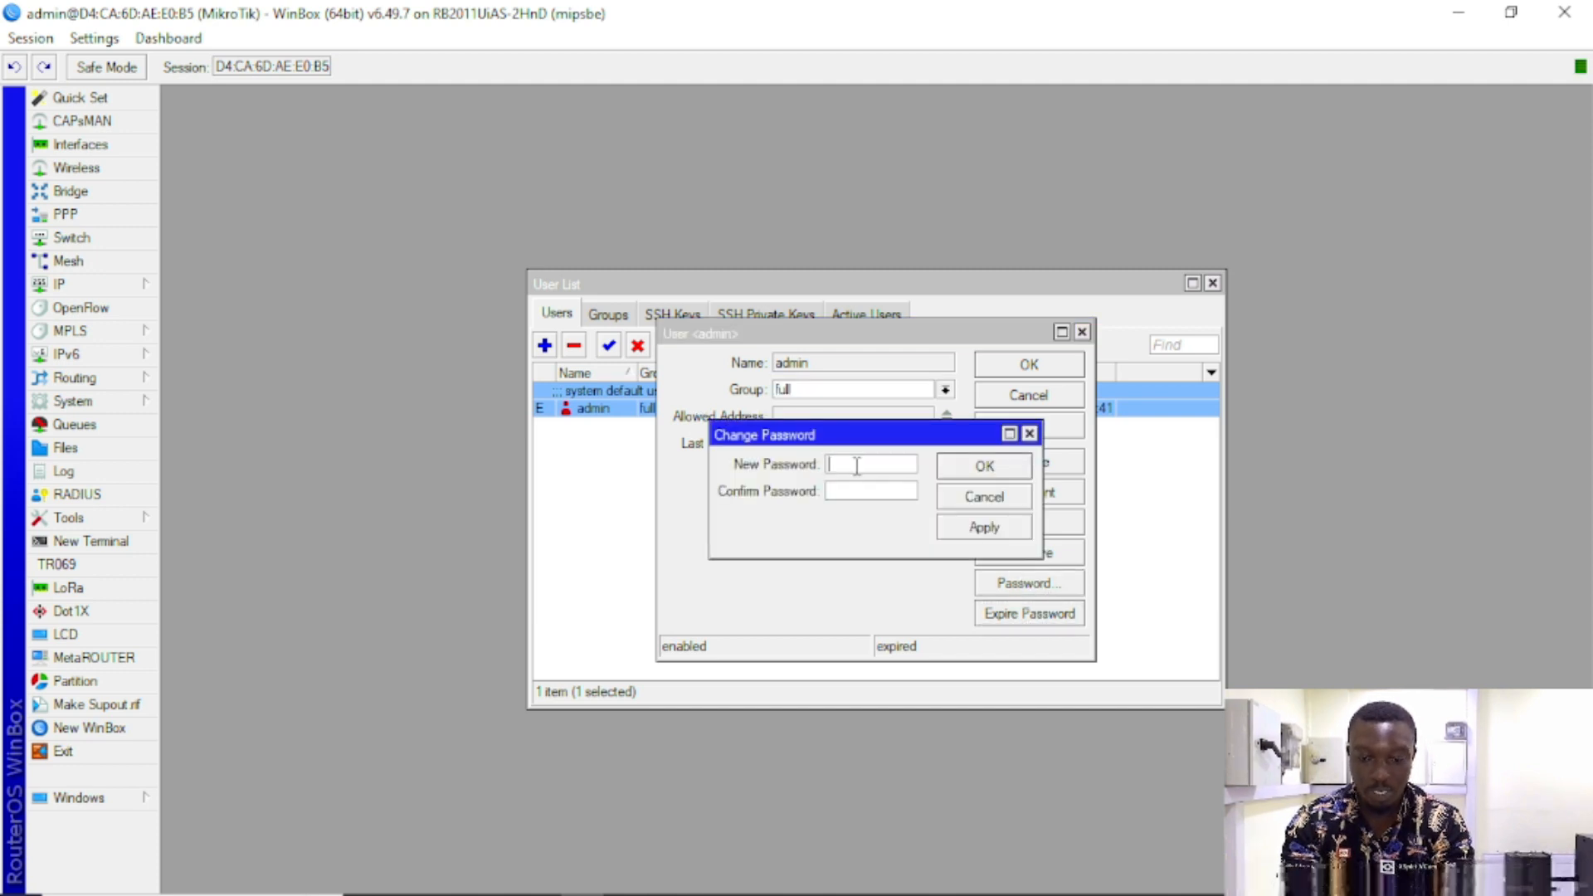
{"action": "type", "text": "******"}
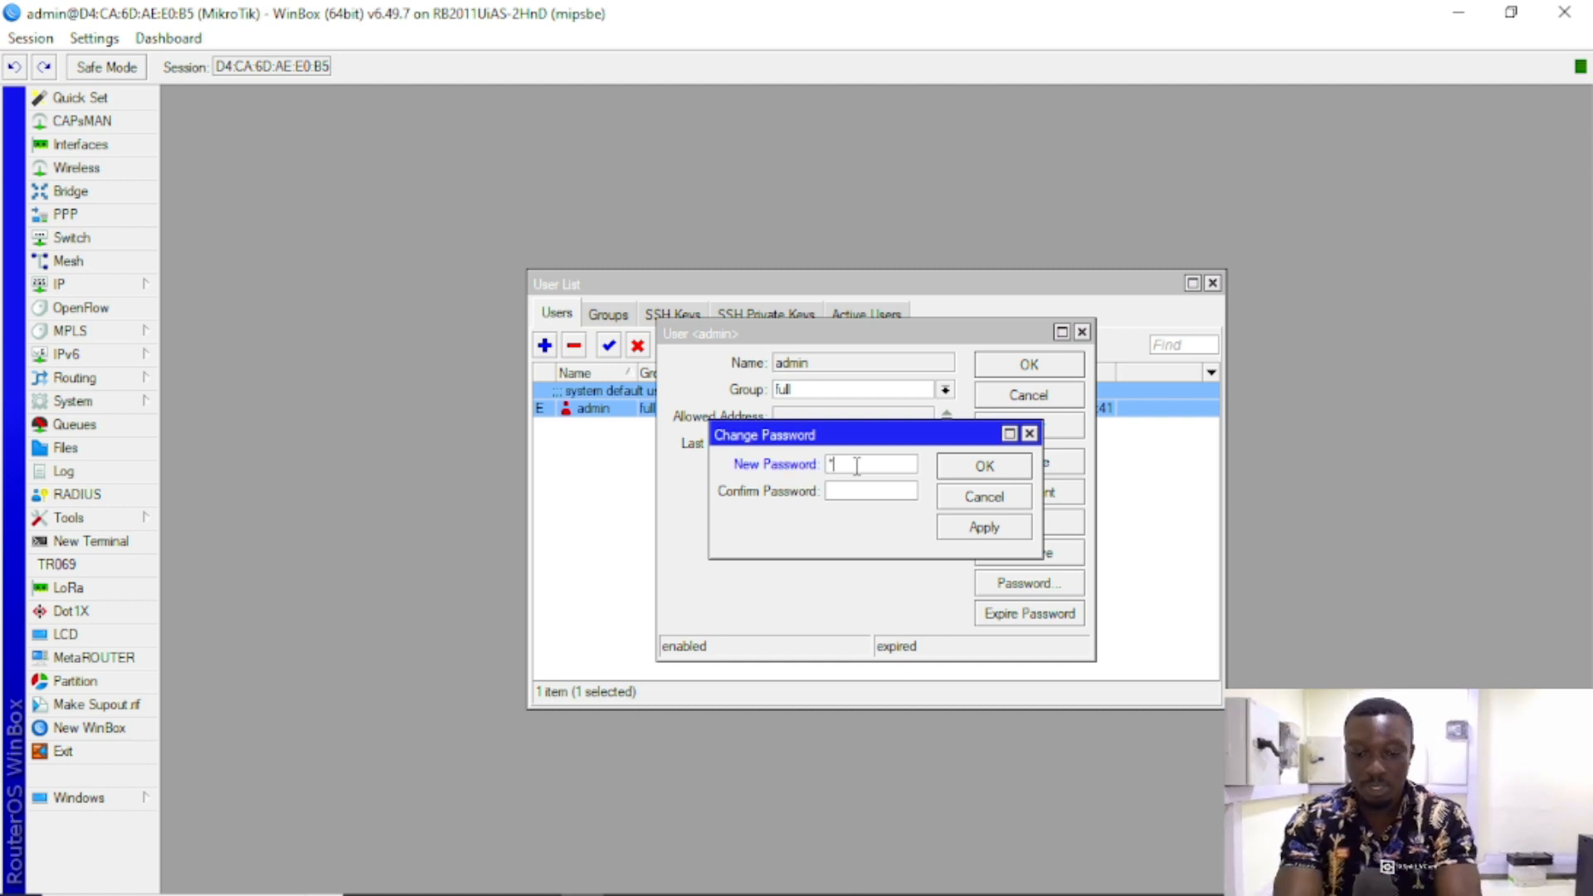
{"action": "type", "text": "***"}
{"action": "key", "text": "Tab"}
{"action": "type", "text": "**"}
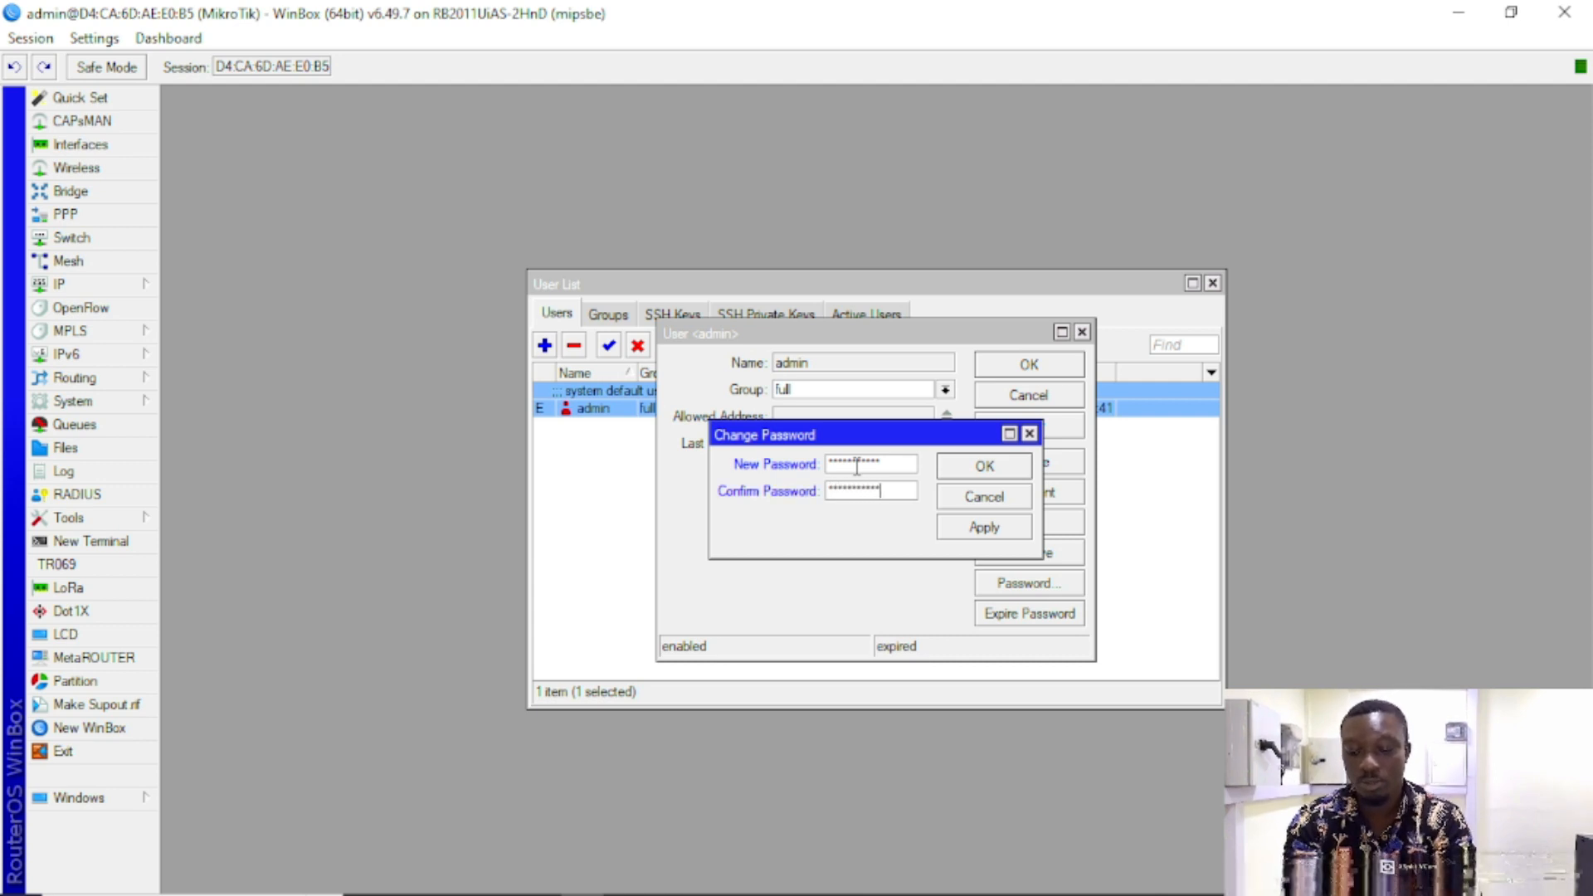
{"action": "left_click", "coordinate": [984, 528]}
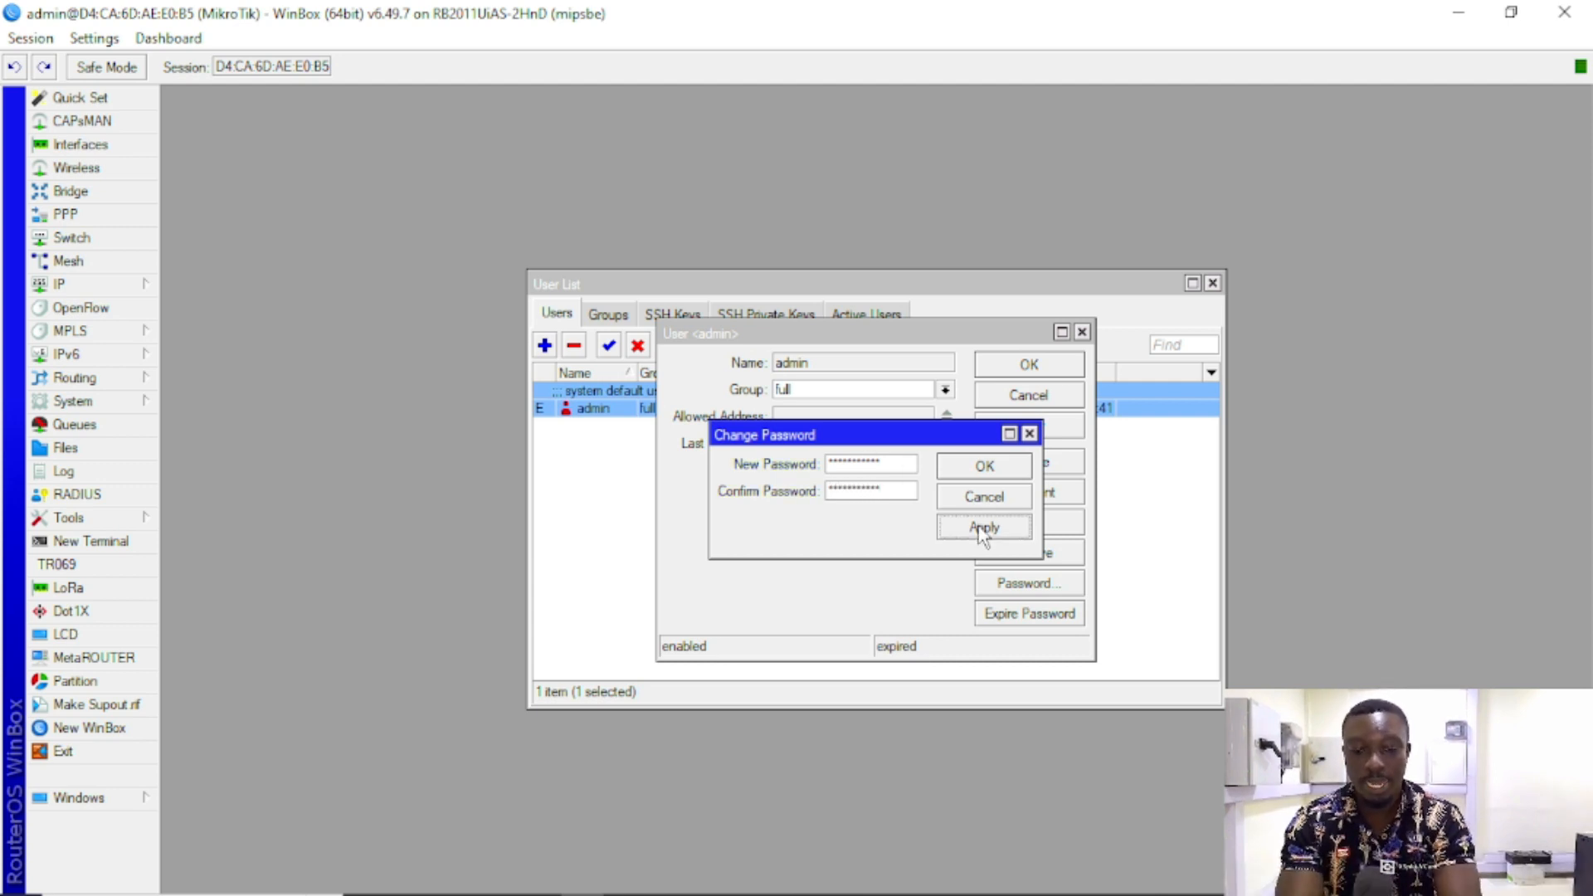
{"action": "left_click", "coordinate": [982, 468]}
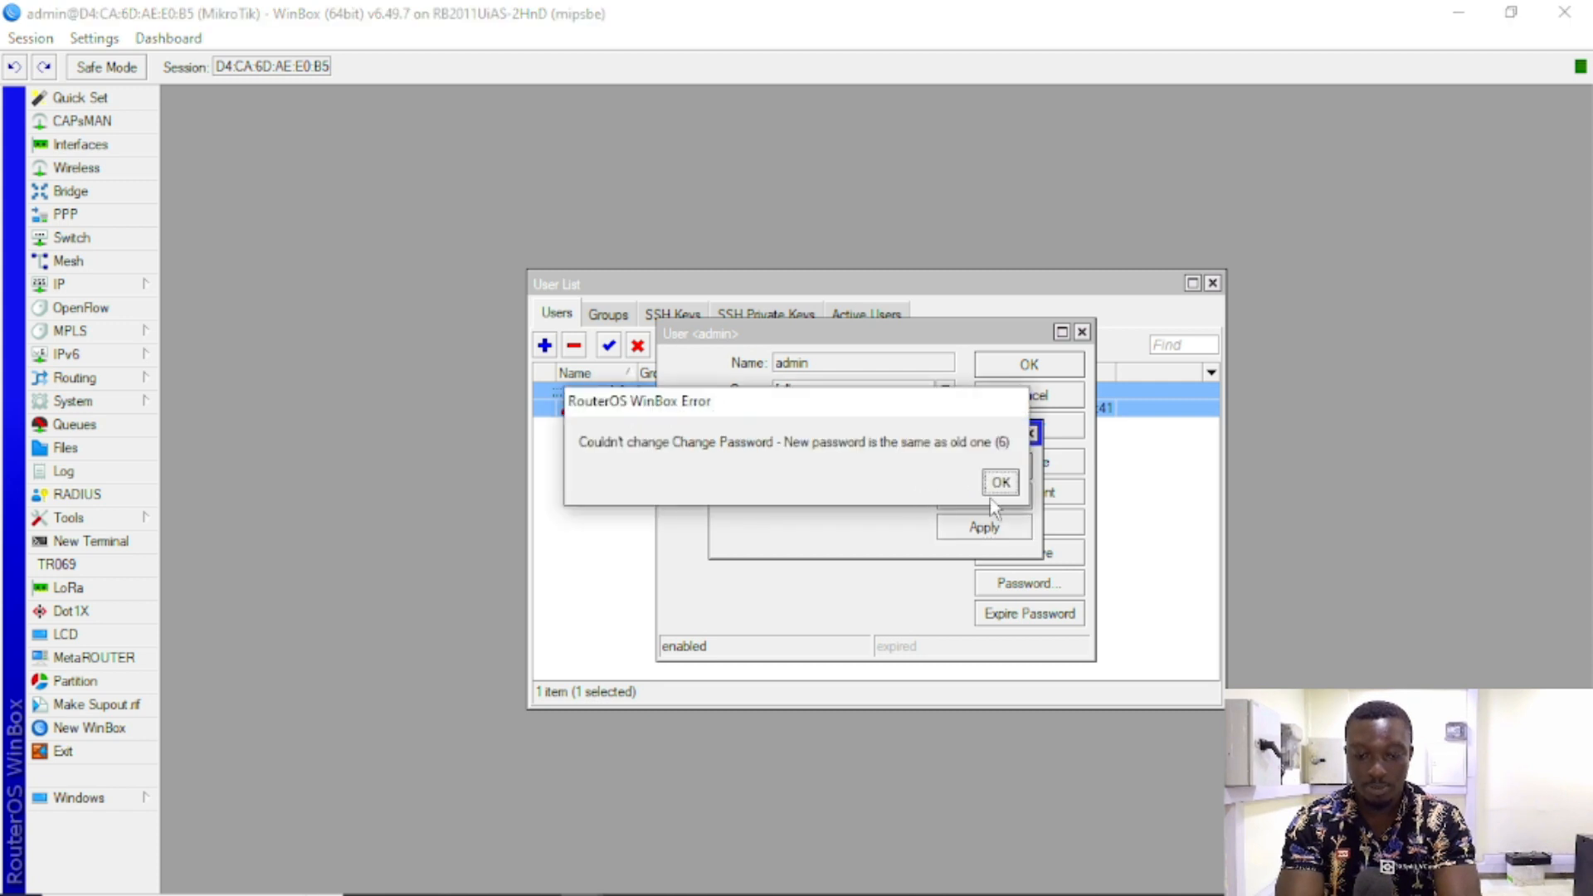
{"action": "left_click", "coordinate": [1004, 485]}
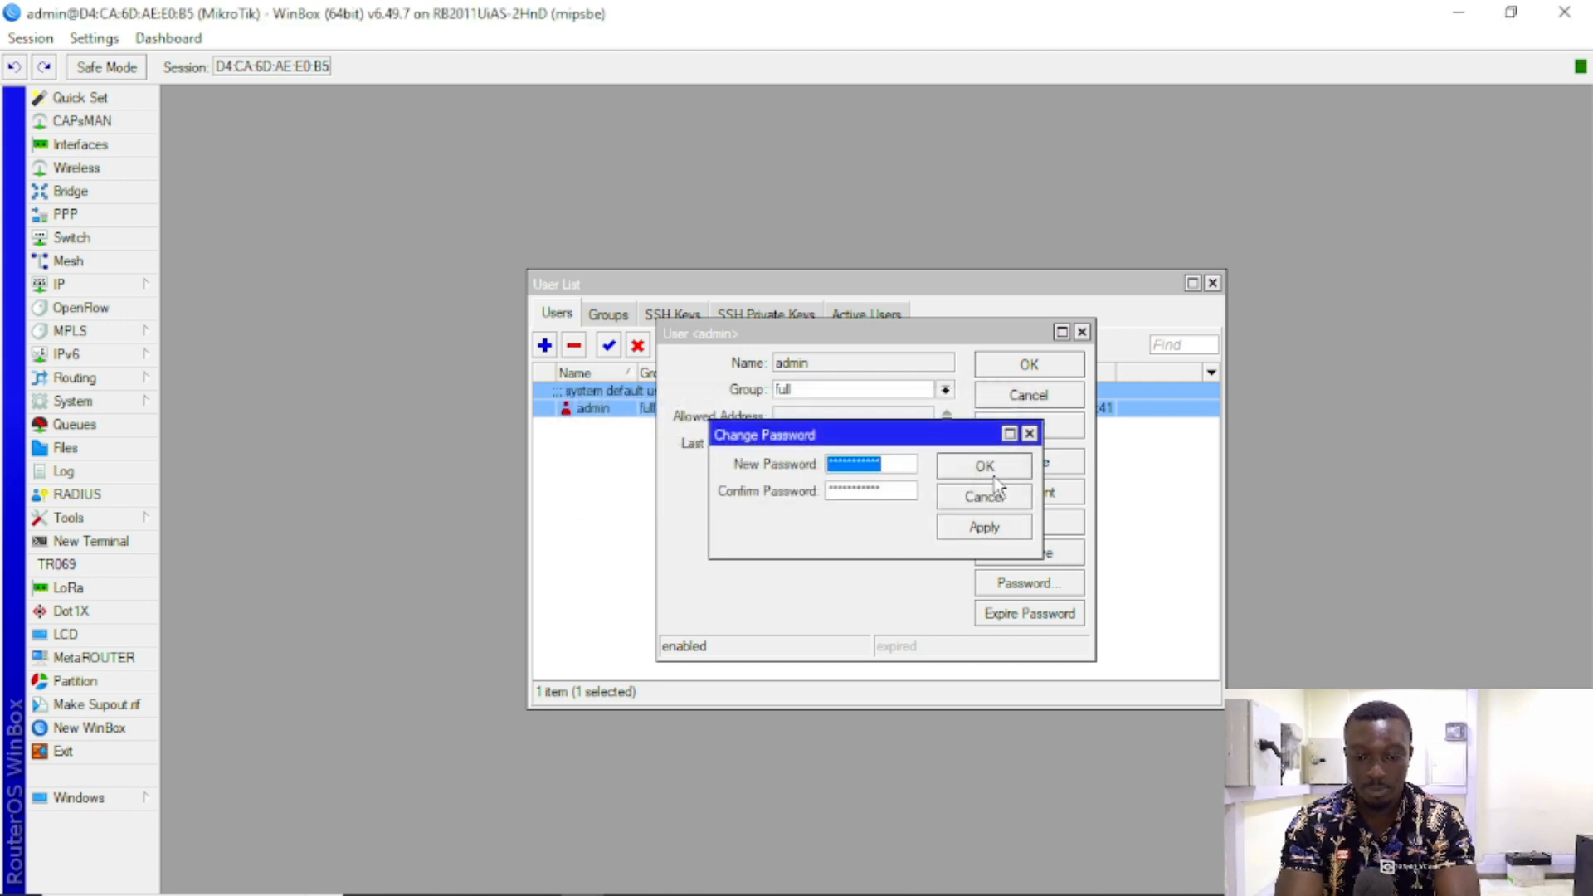
{"action": "left_click", "coordinate": [1028, 433]}
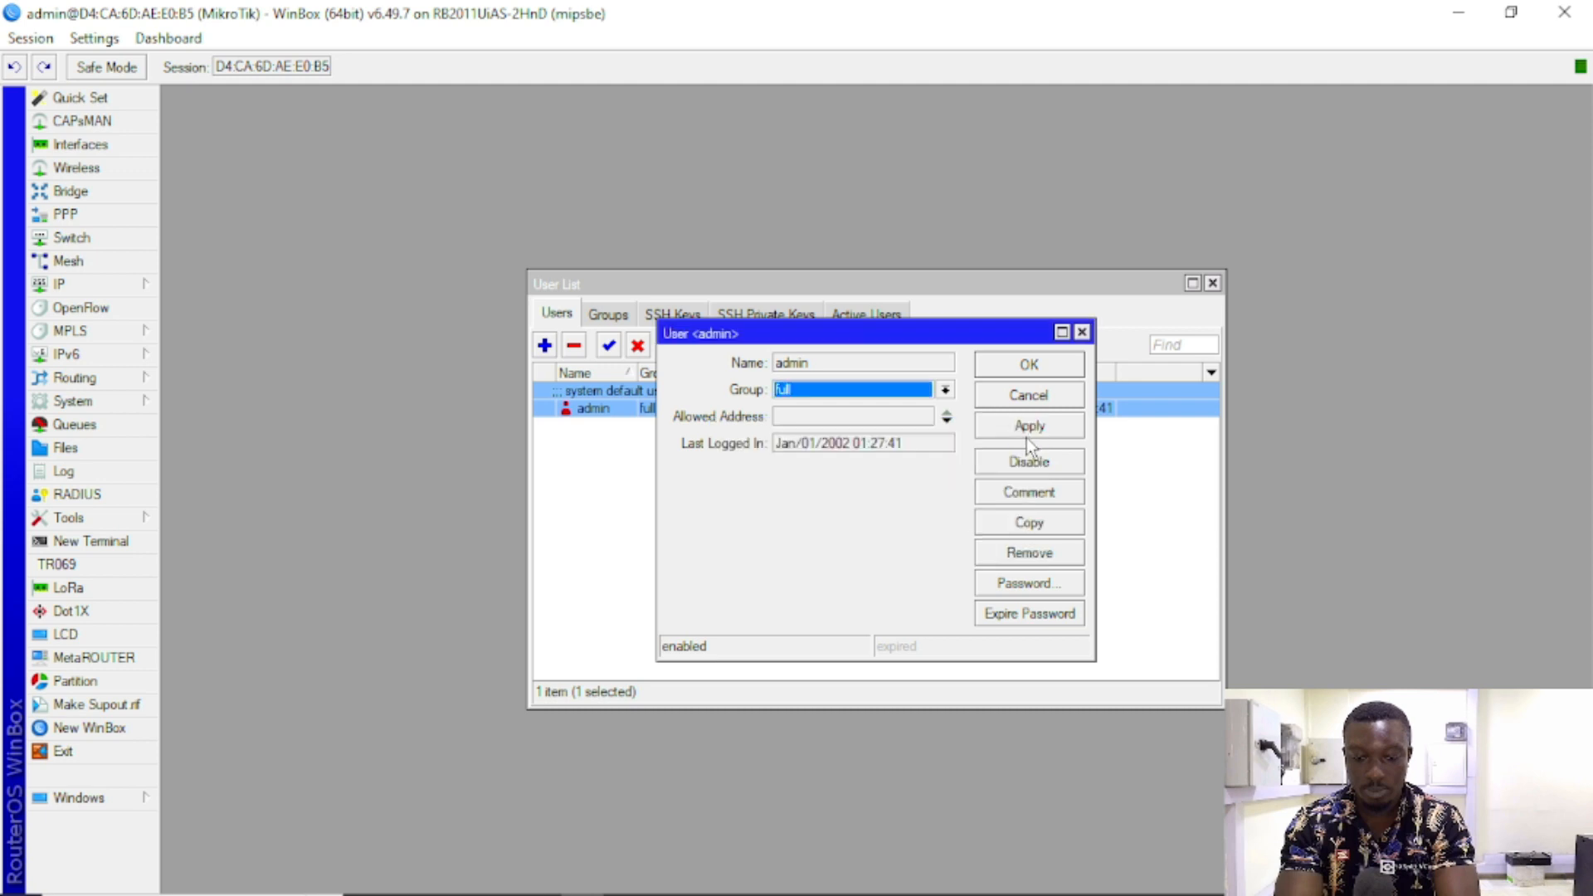
{"action": "left_click", "coordinate": [1028, 365]}
Step: Reopen admin's properties; the attempt to delete admin is refused with an error
{"action": "left_click", "coordinate": [722, 438]}
{"action": "left_click", "coordinate": [726, 411]}
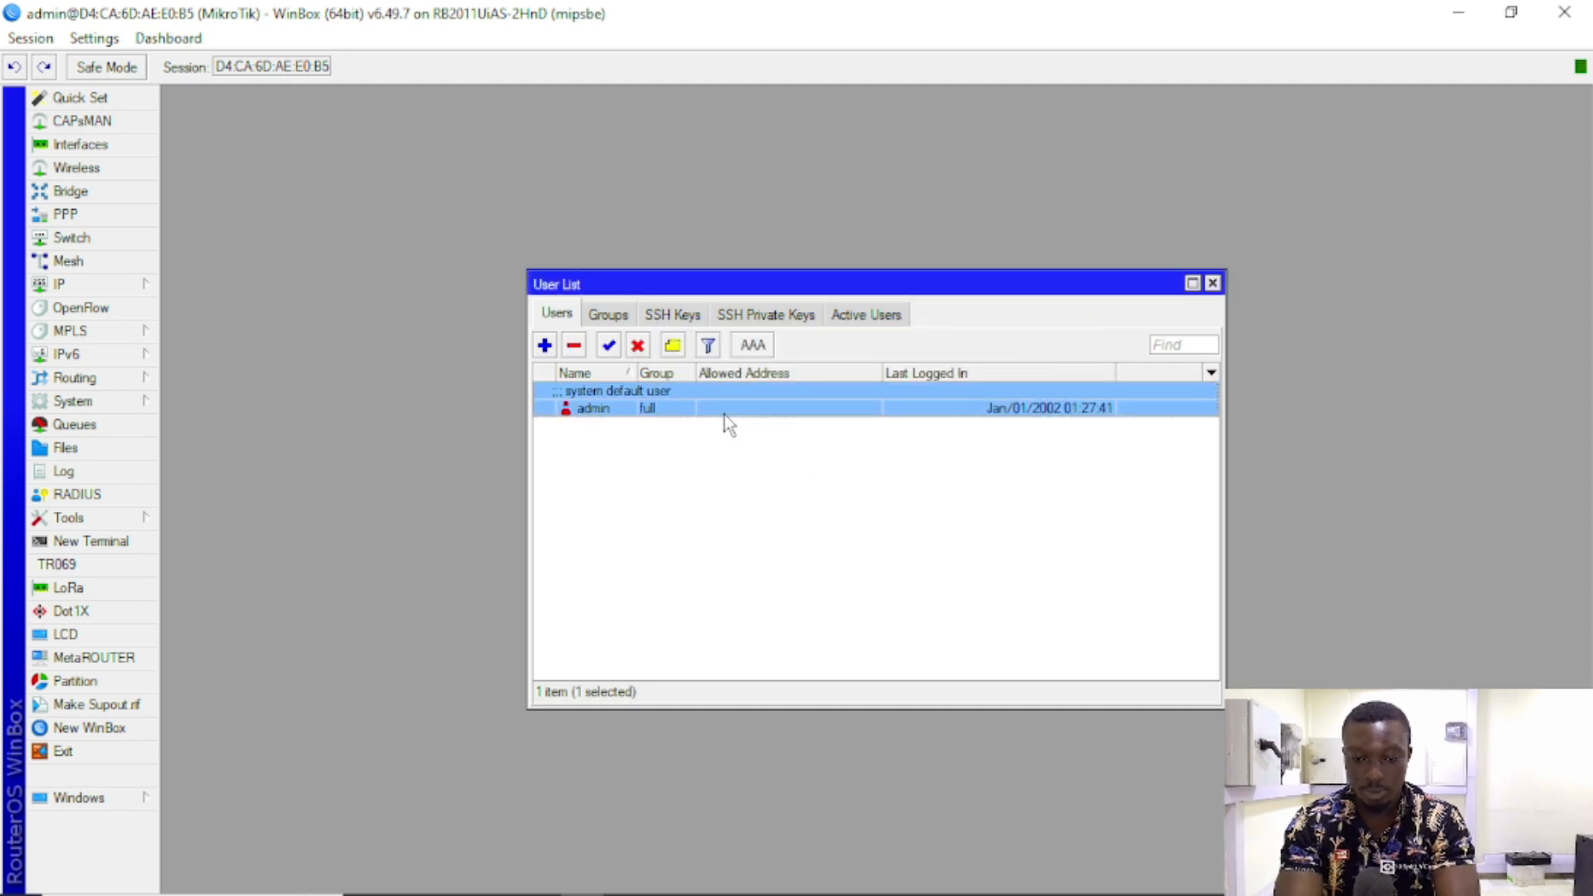
{"action": "double_click", "coordinate": [724, 411]}
{"action": "left_click", "coordinate": [1031, 584]}
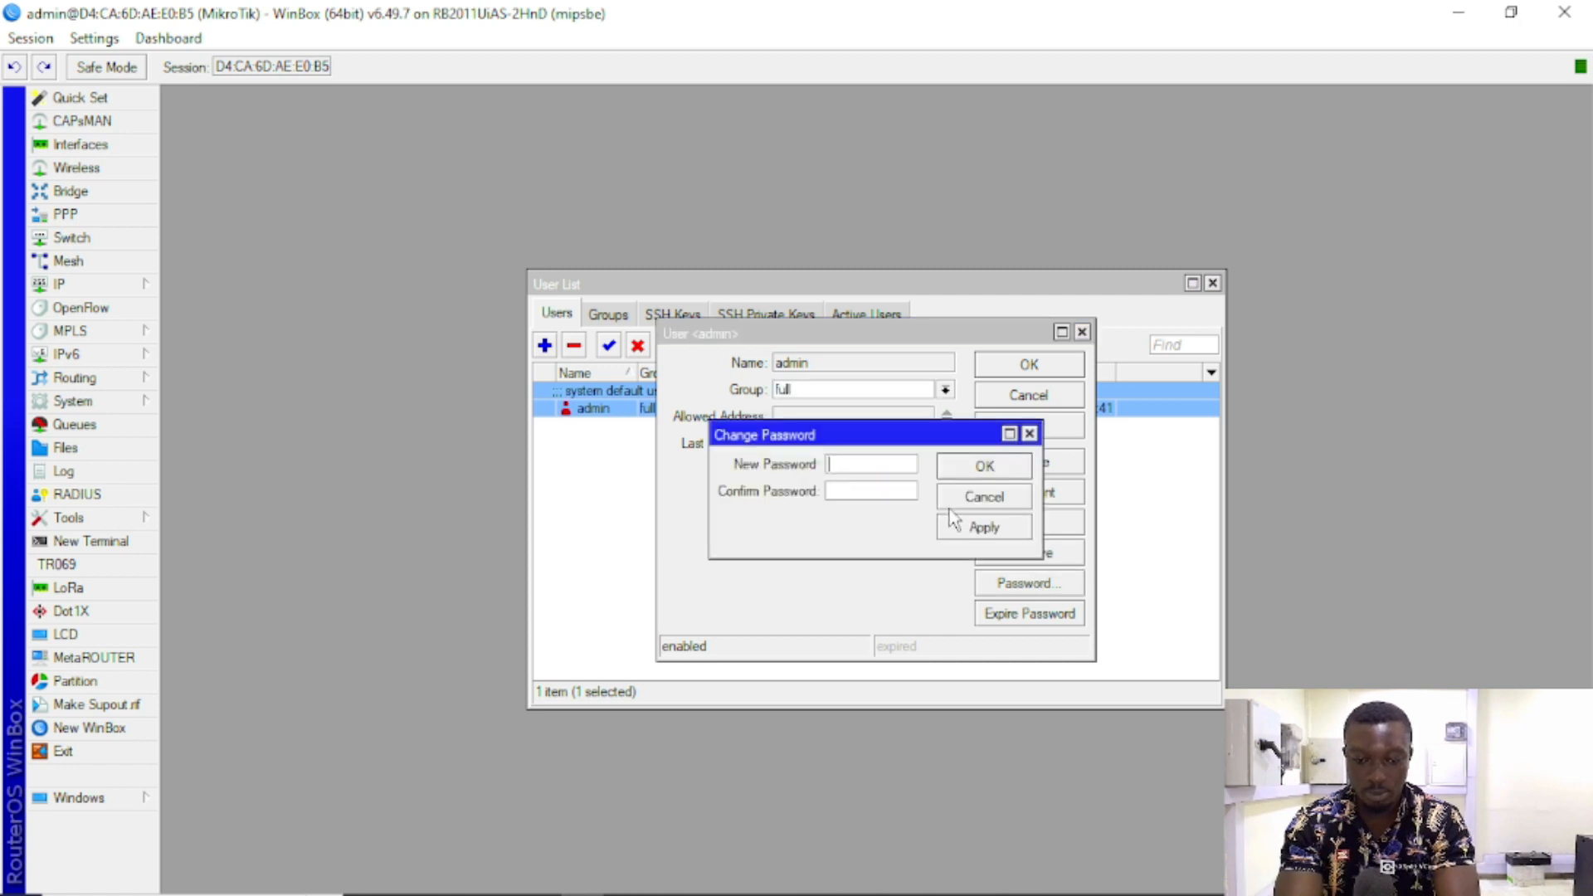
{"action": "left_click", "coordinate": [902, 584]}
{"action": "left_click", "coordinate": [1033, 557]}
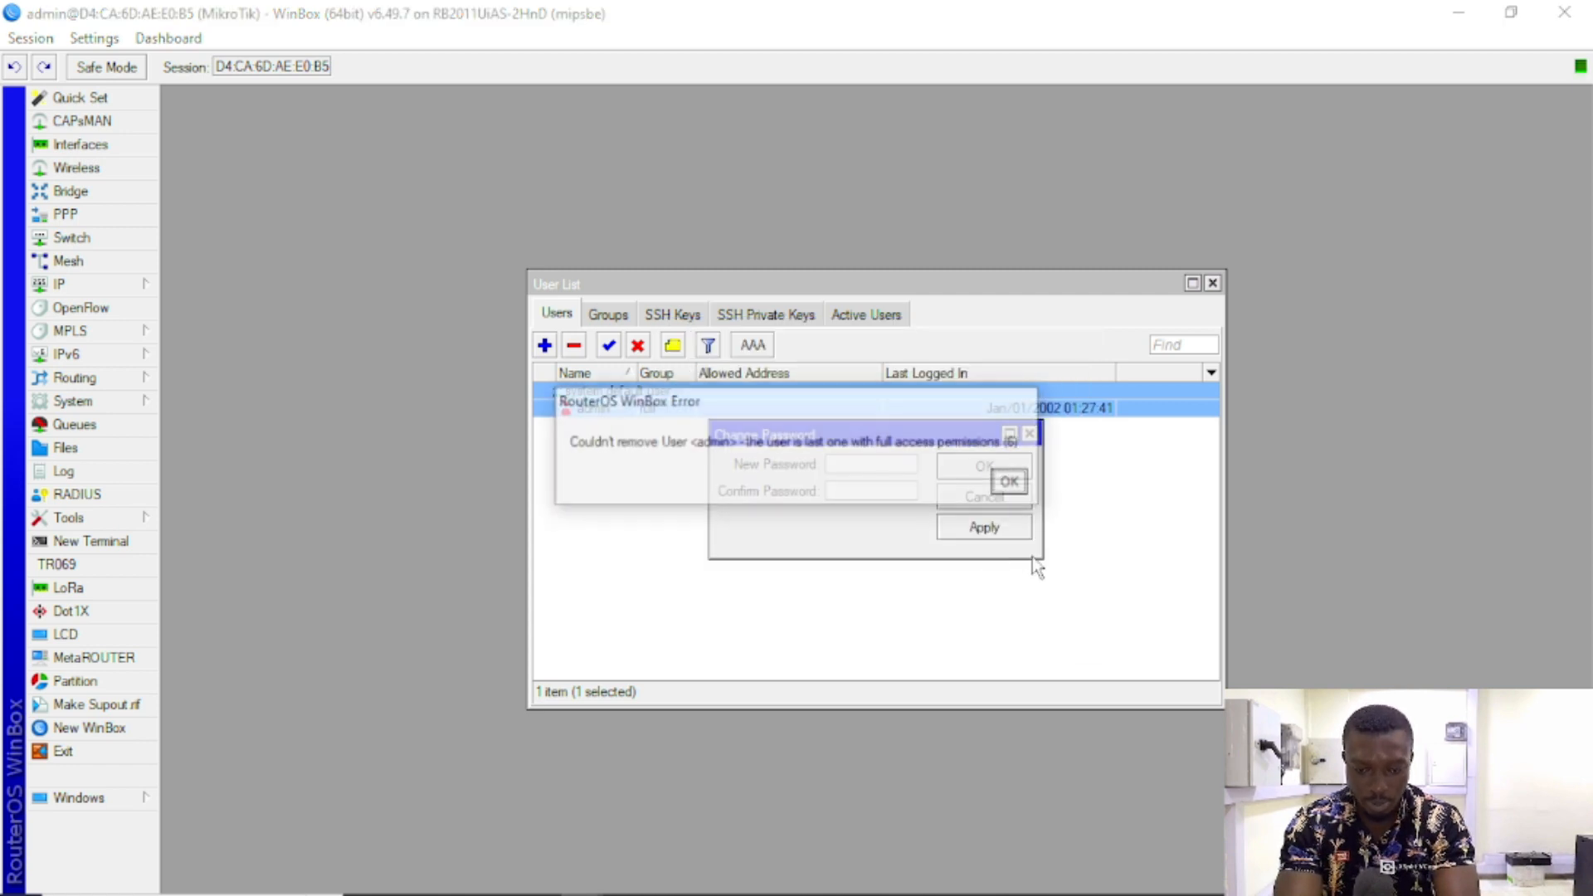
{"action": "left_click", "coordinate": [1009, 481]}
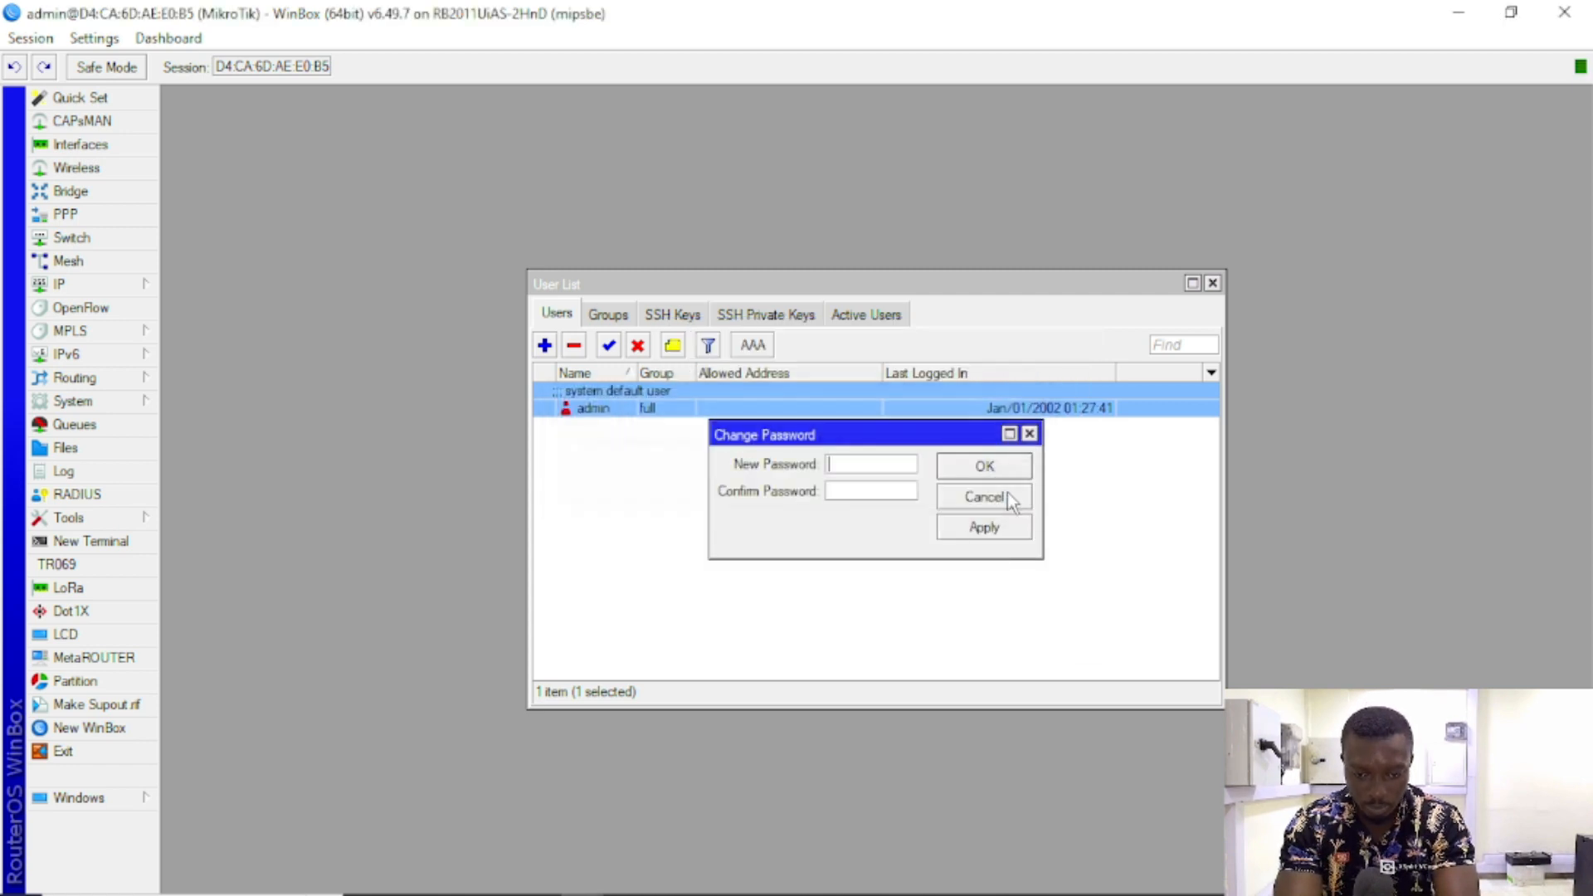
{"action": "left_click", "coordinate": [1030, 433]}
Step: Add a second user account in the full group with its own password
{"action": "left_click", "coordinate": [544, 345]}
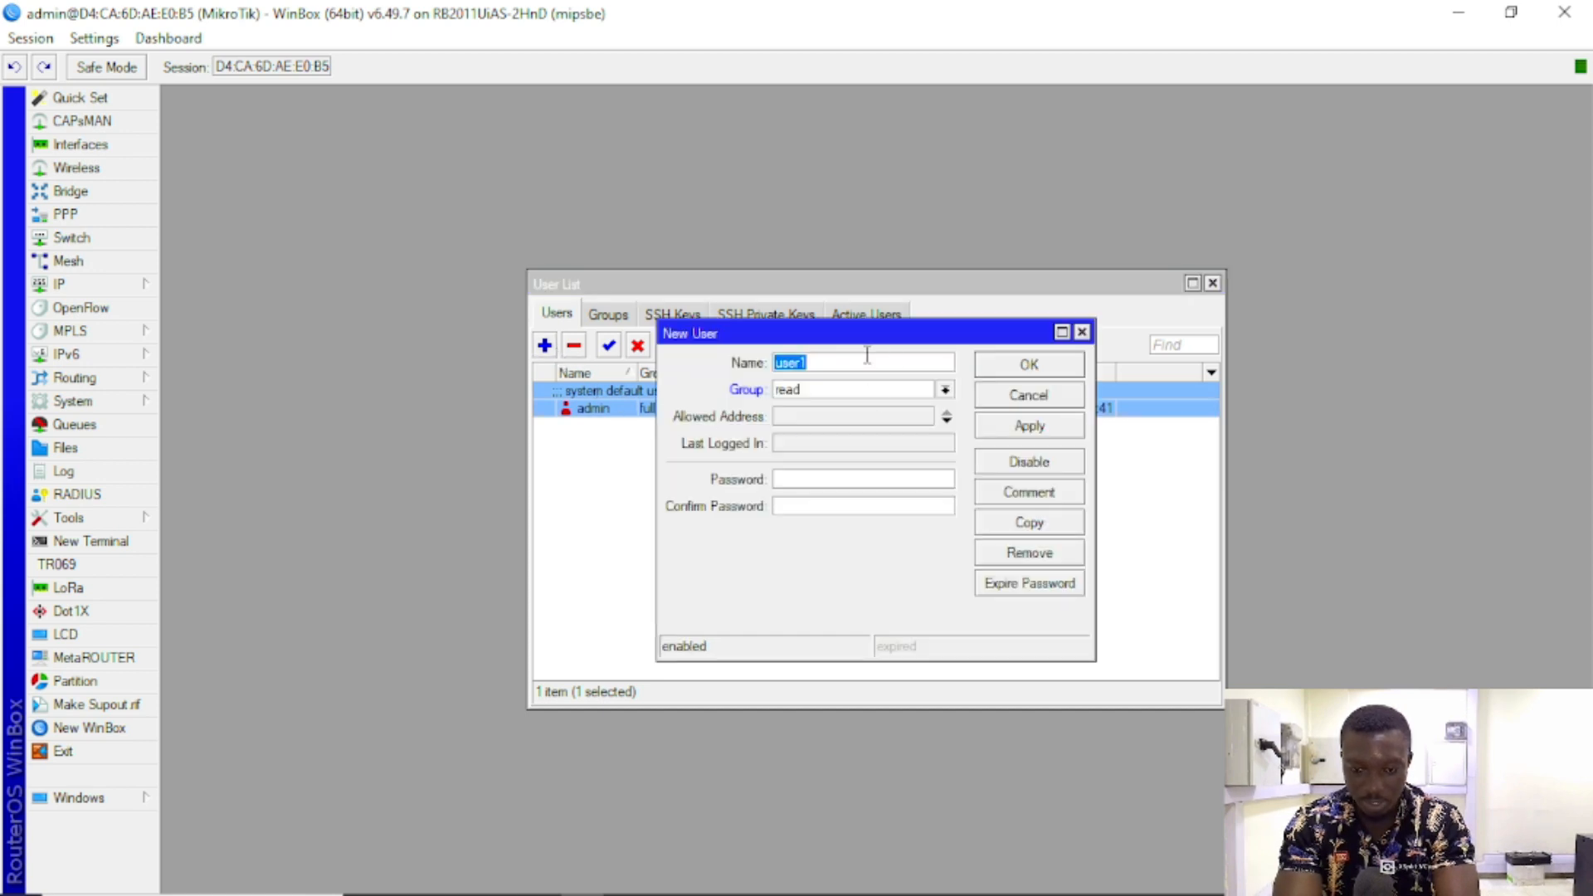
{"action": "type", "text": "berhane"}
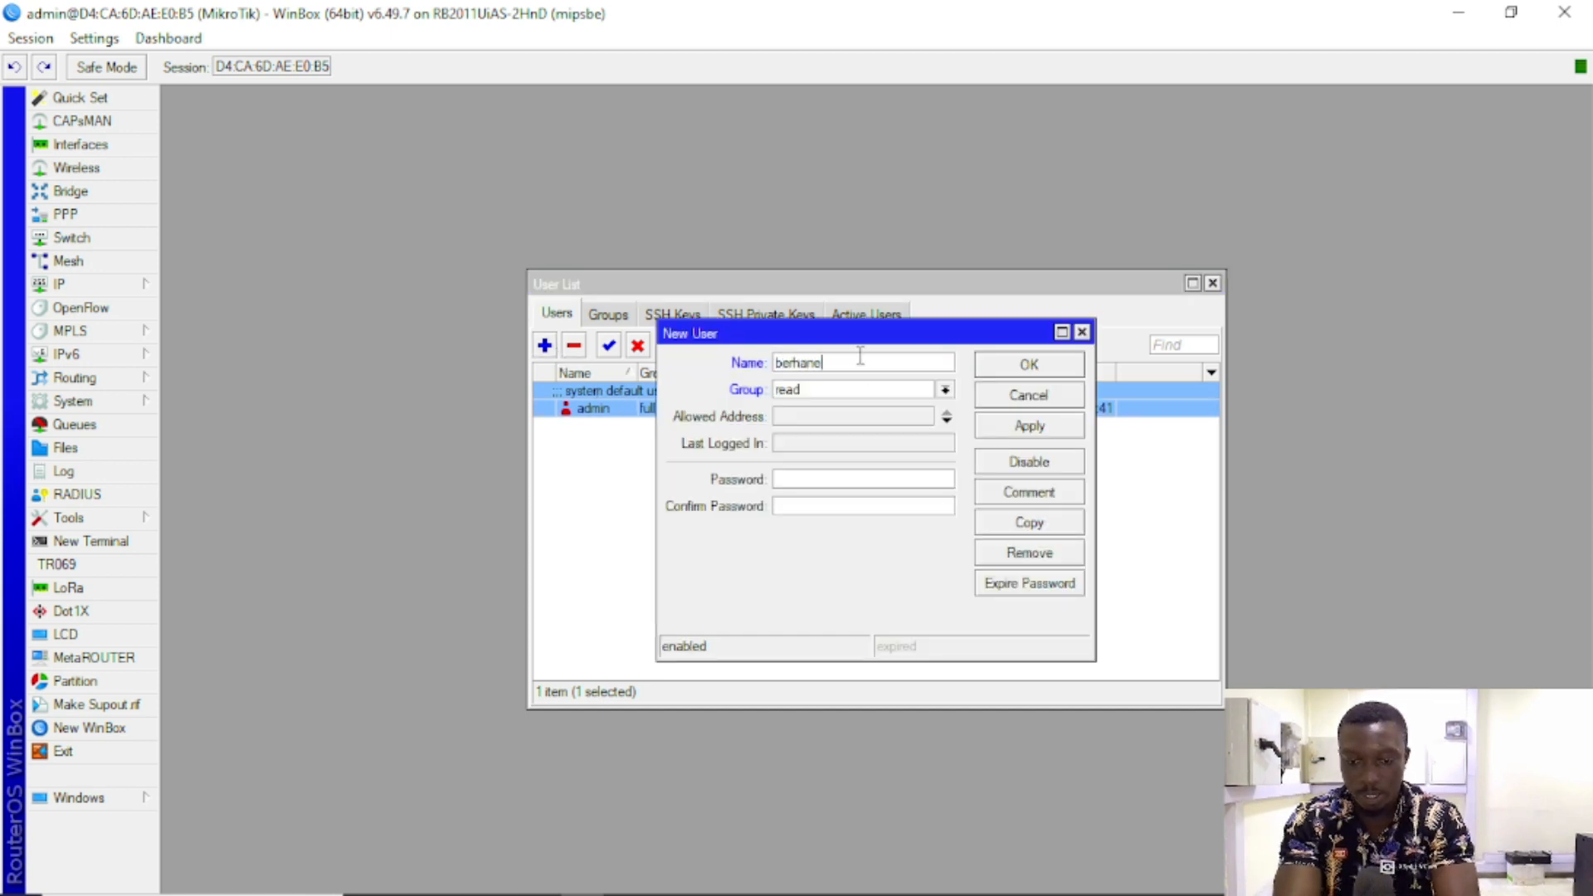
{"action": "key", "text": "Tab"}
{"action": "key", "text": "Up"}
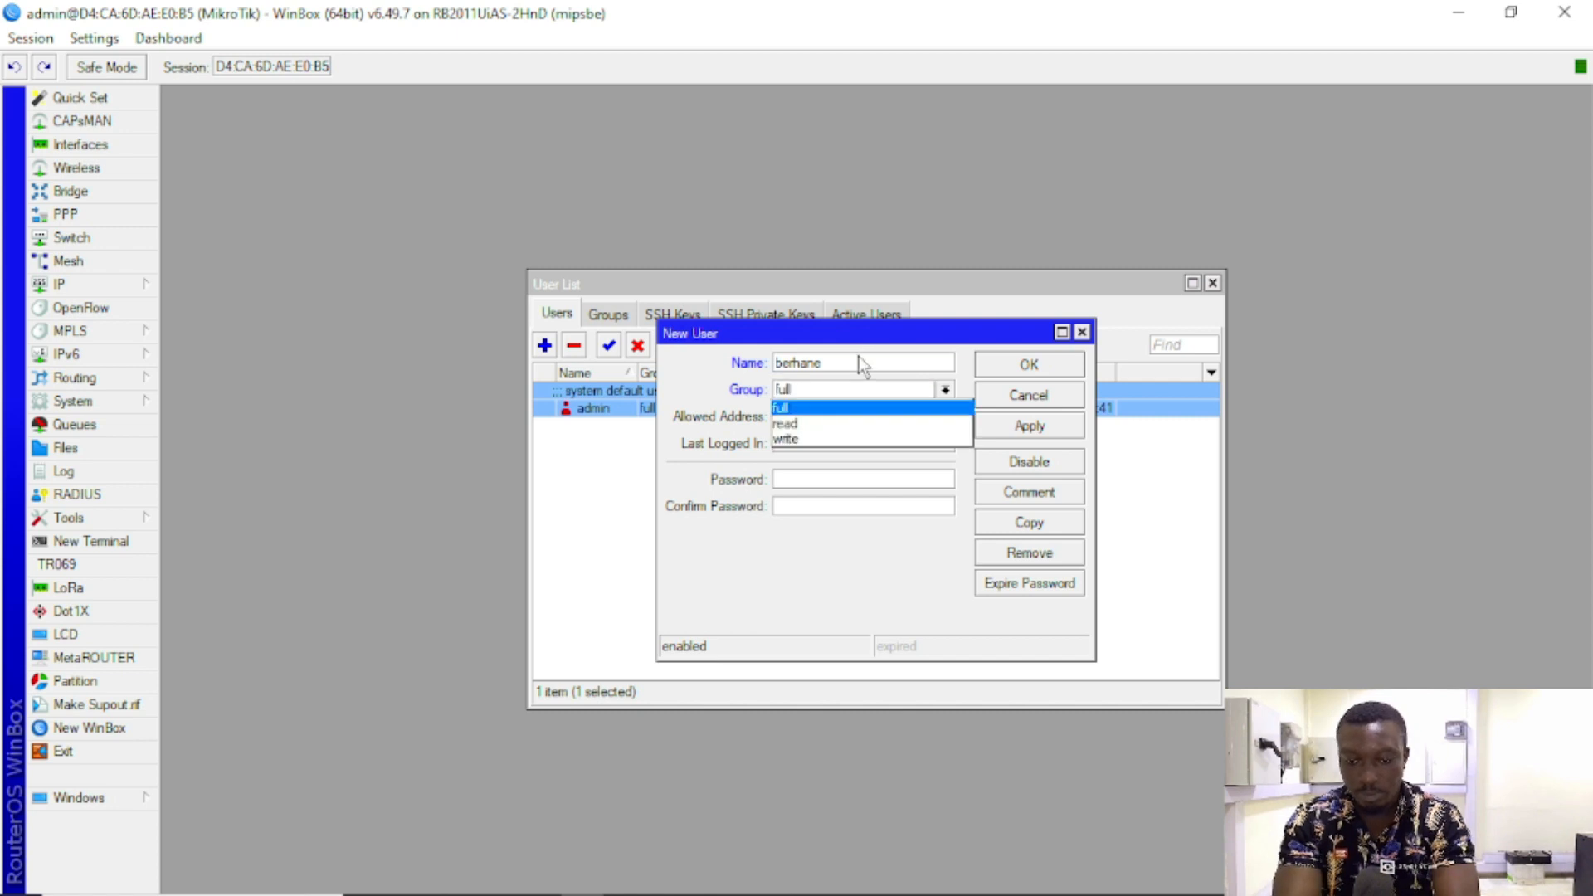
{"action": "left_click", "coordinate": [810, 411]}
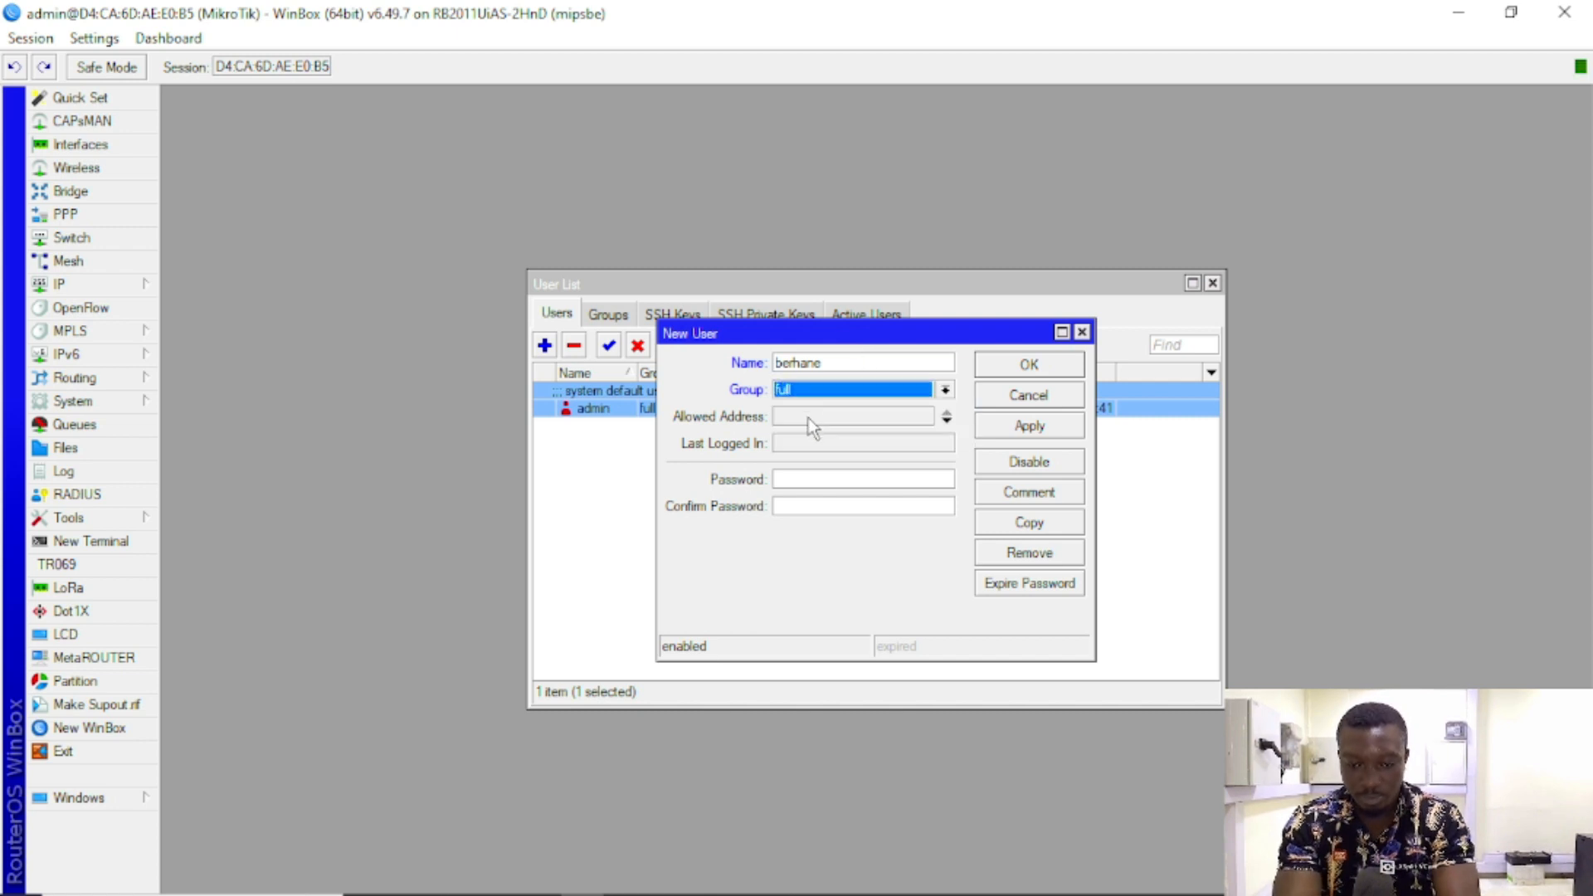
{"action": "left_click", "coordinate": [818, 479]}
{"action": "type", "text": "**"}
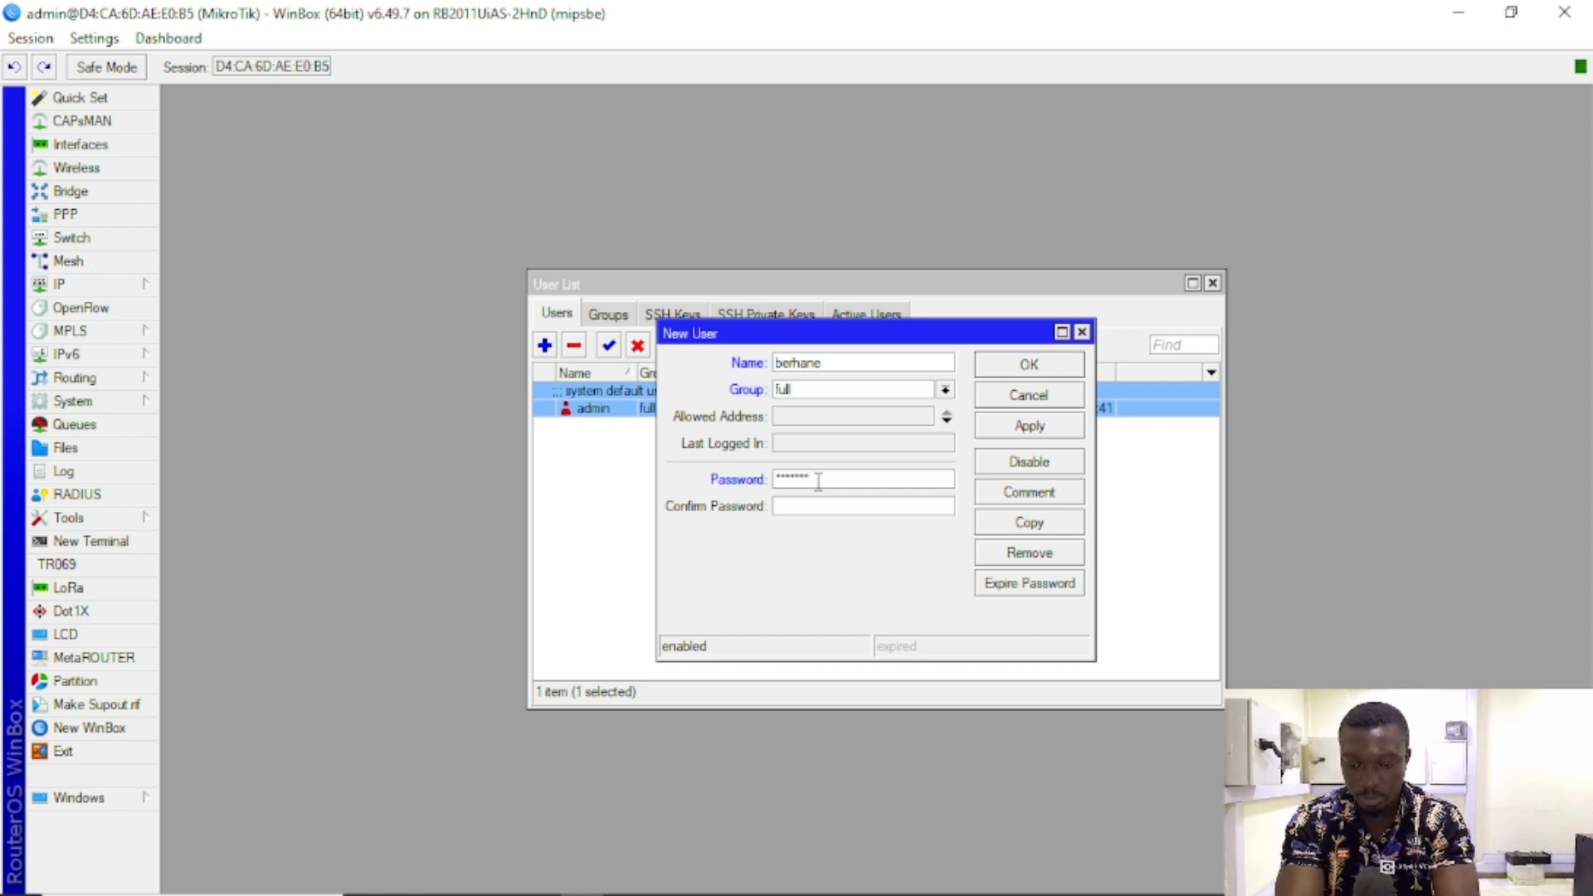
{"action": "type", "text": "*"}
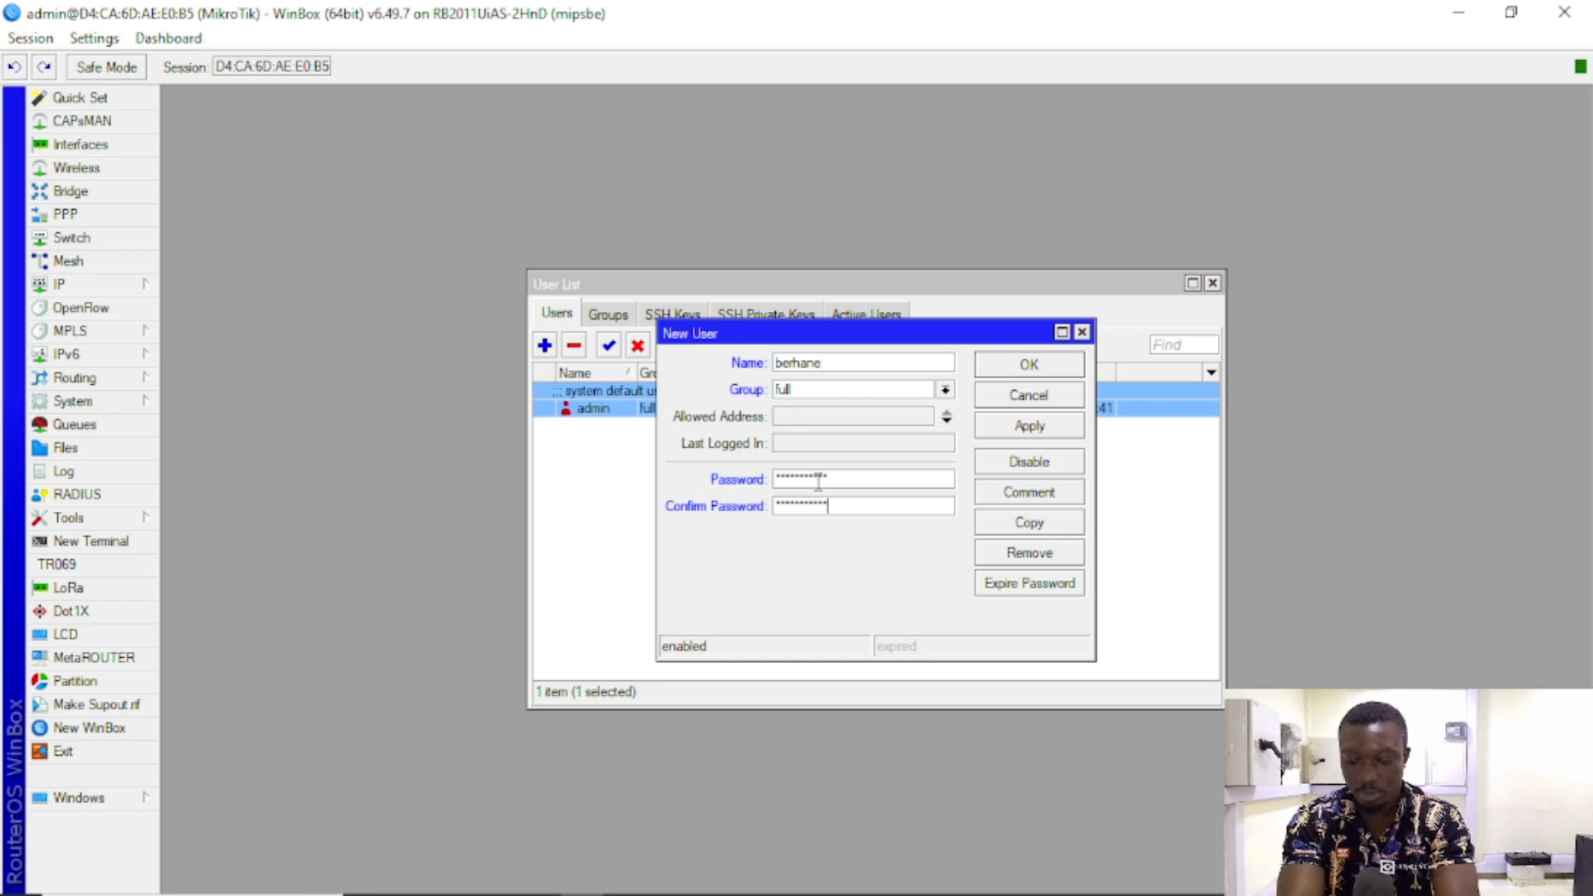
{"action": "left_click", "coordinate": [1001, 427]}
{"action": "left_click", "coordinate": [1028, 365]}
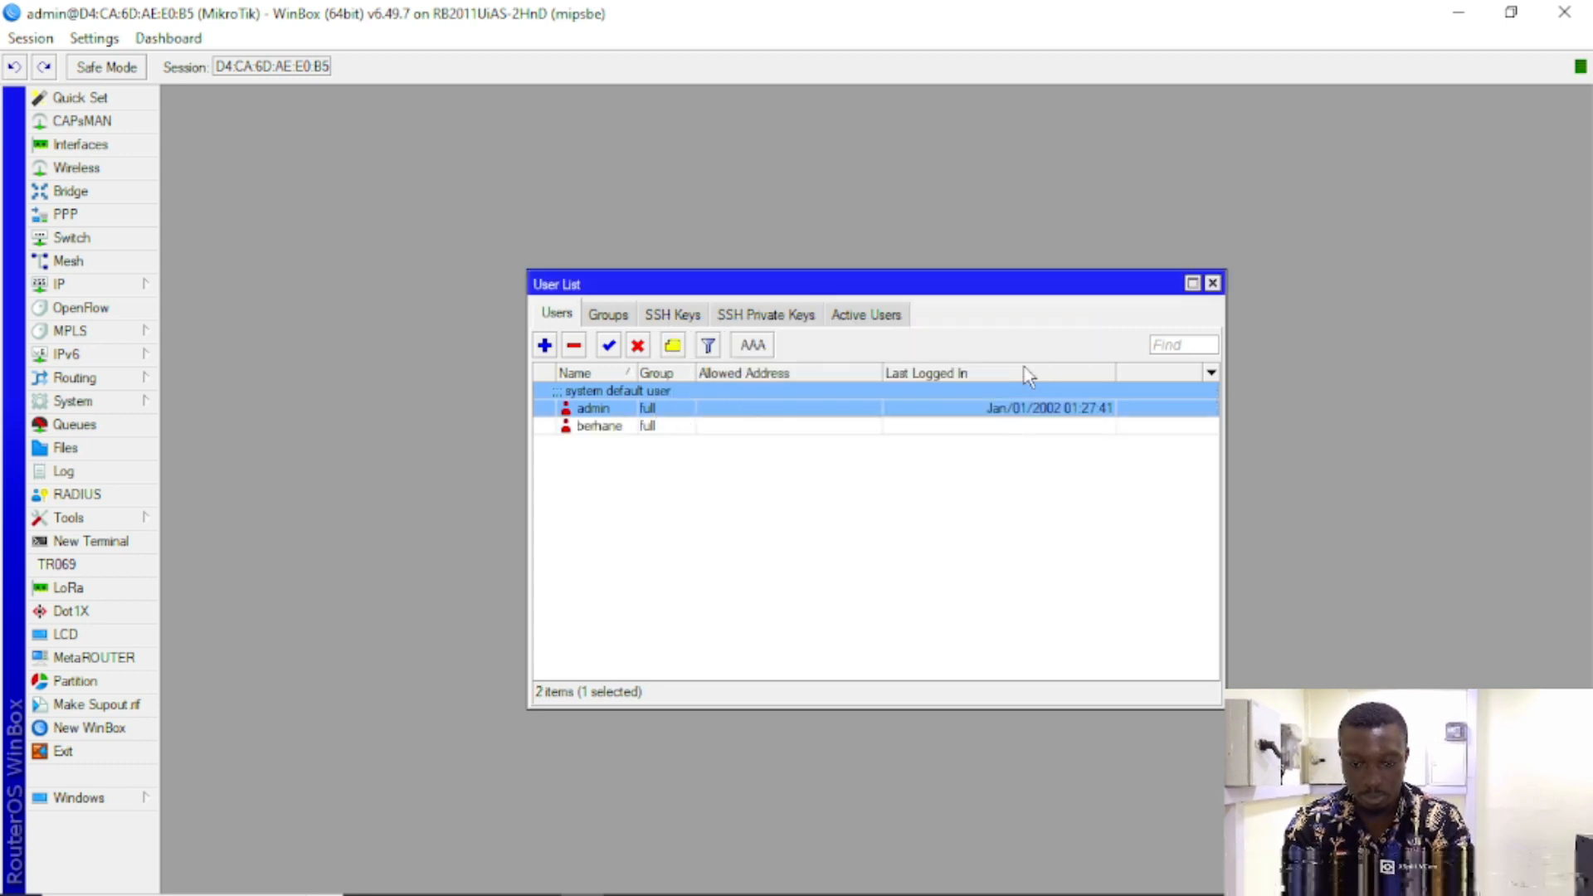
Step: Remove the old admin and recreate admin in the full group with a new password
{"action": "left_click", "coordinate": [573, 345]}
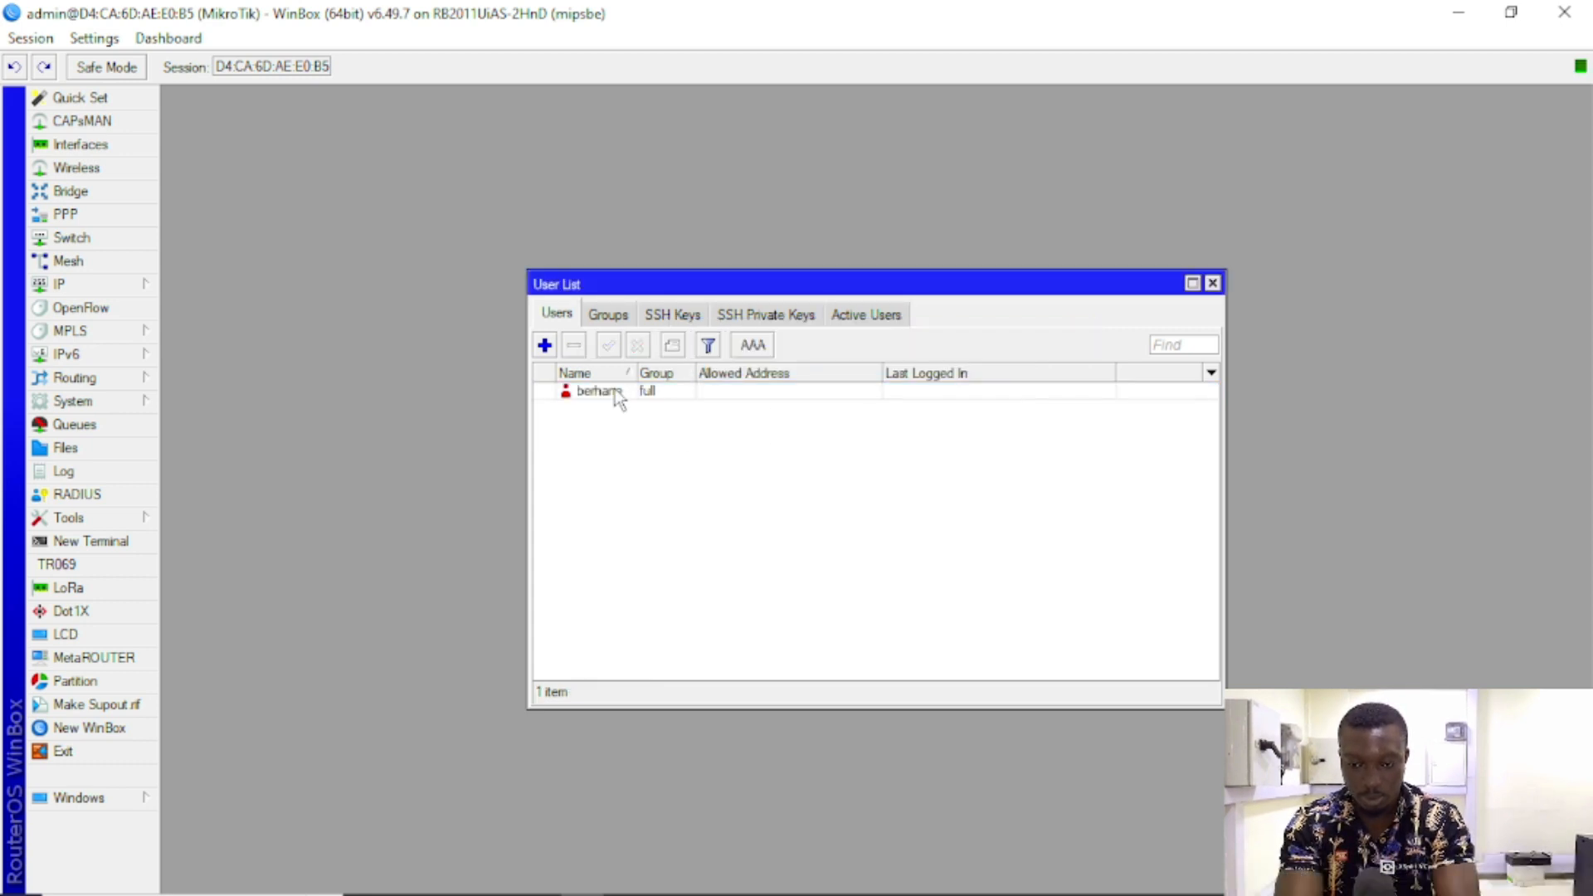
{"action": "left_click", "coordinate": [544, 345]}
{"action": "type", "text": "admin"}
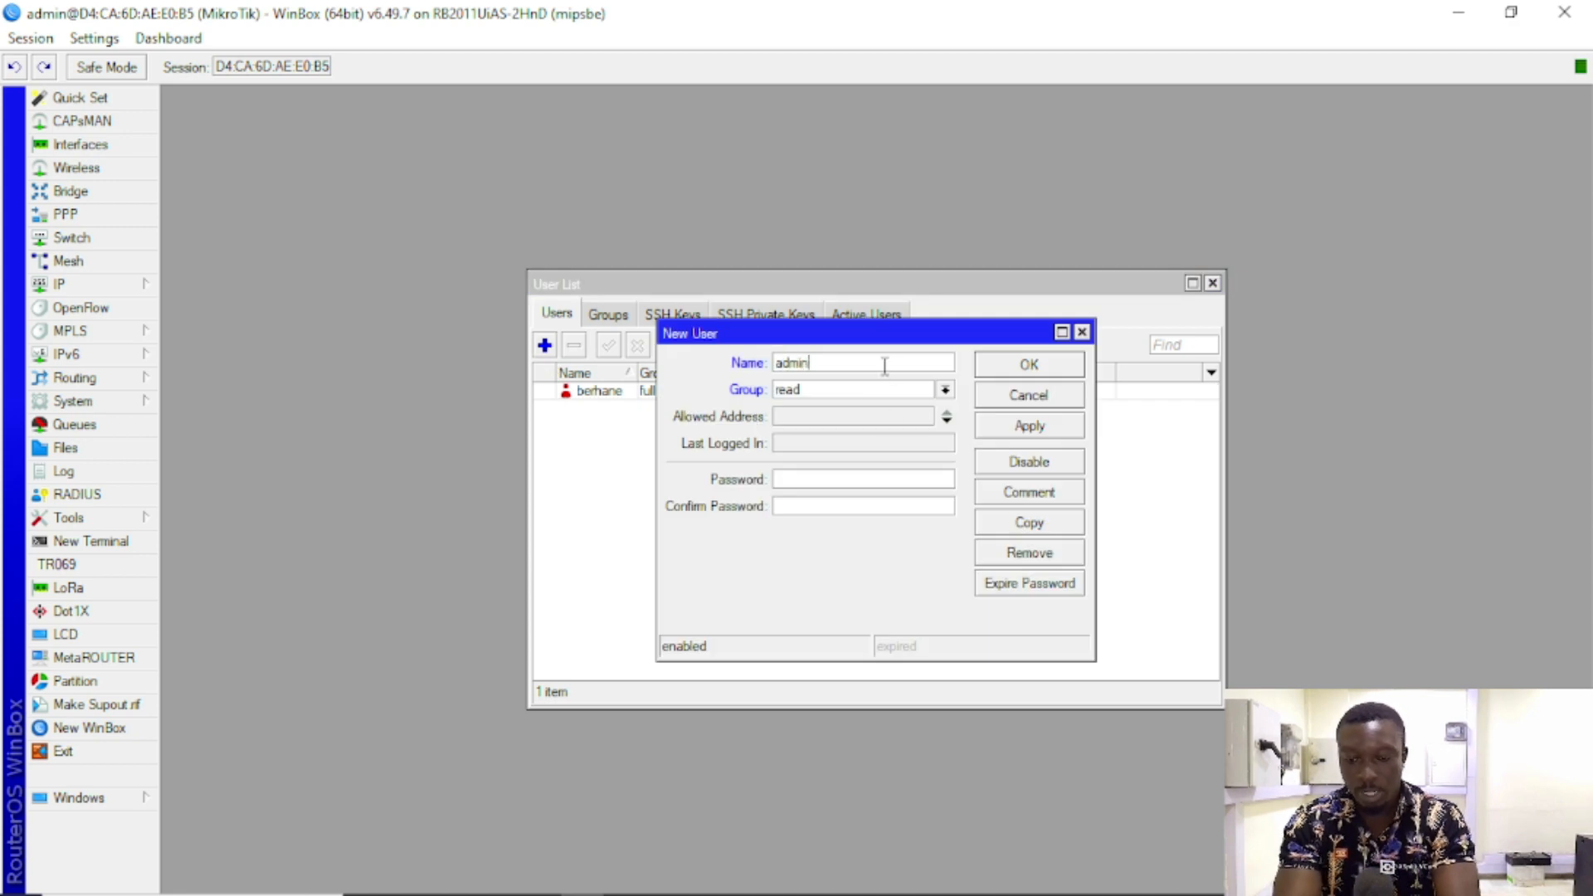
{"action": "key", "text": "Tab"}
{"action": "key", "text": "Up"}
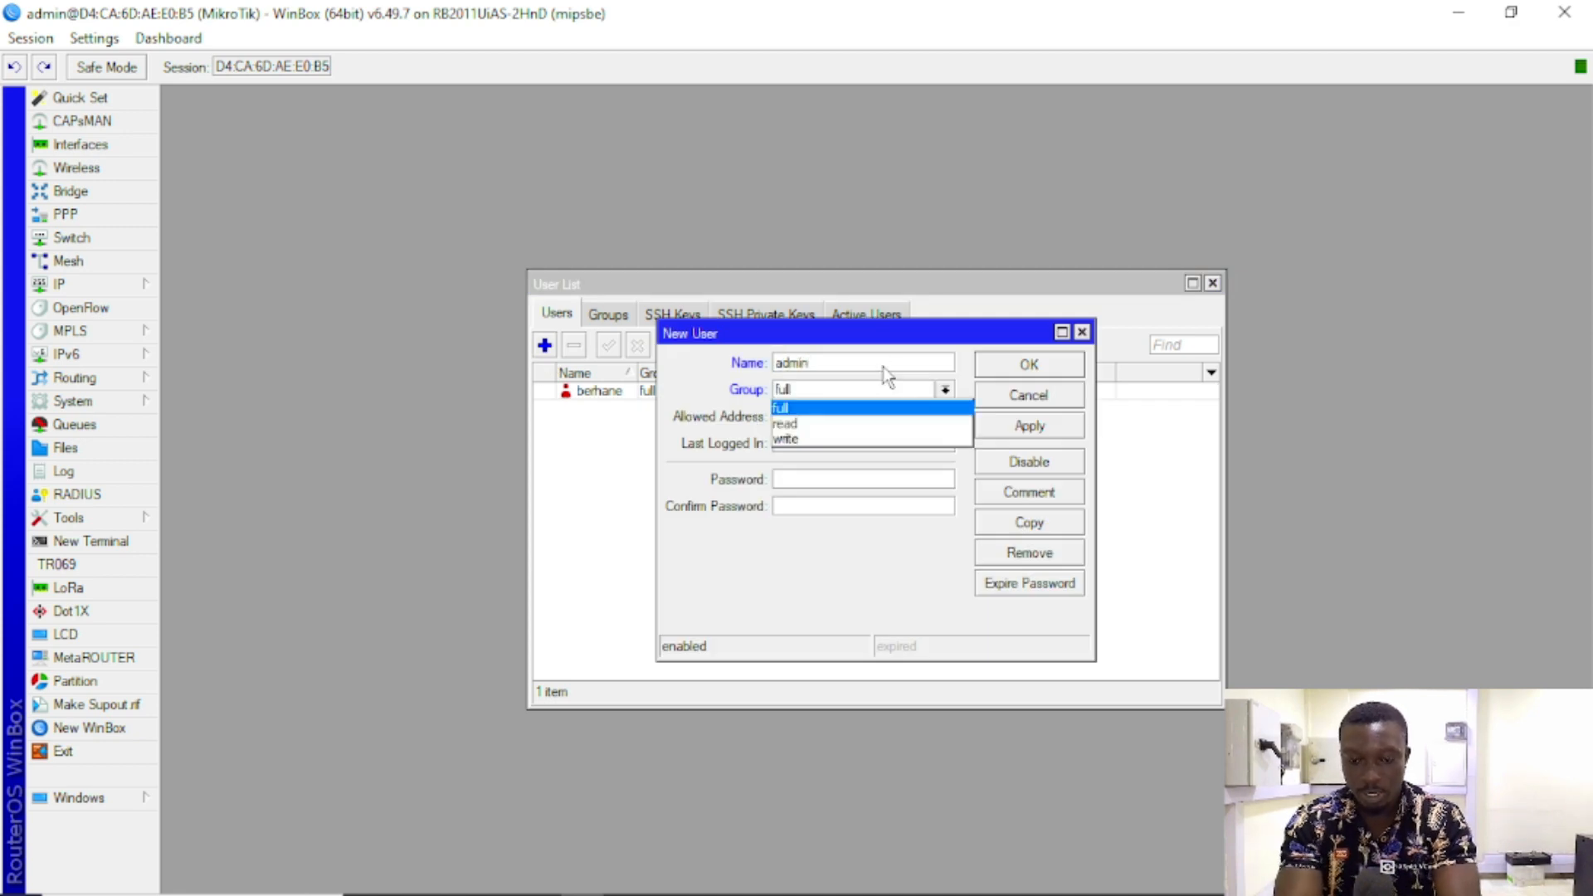
{"action": "left_click", "coordinate": [800, 407]}
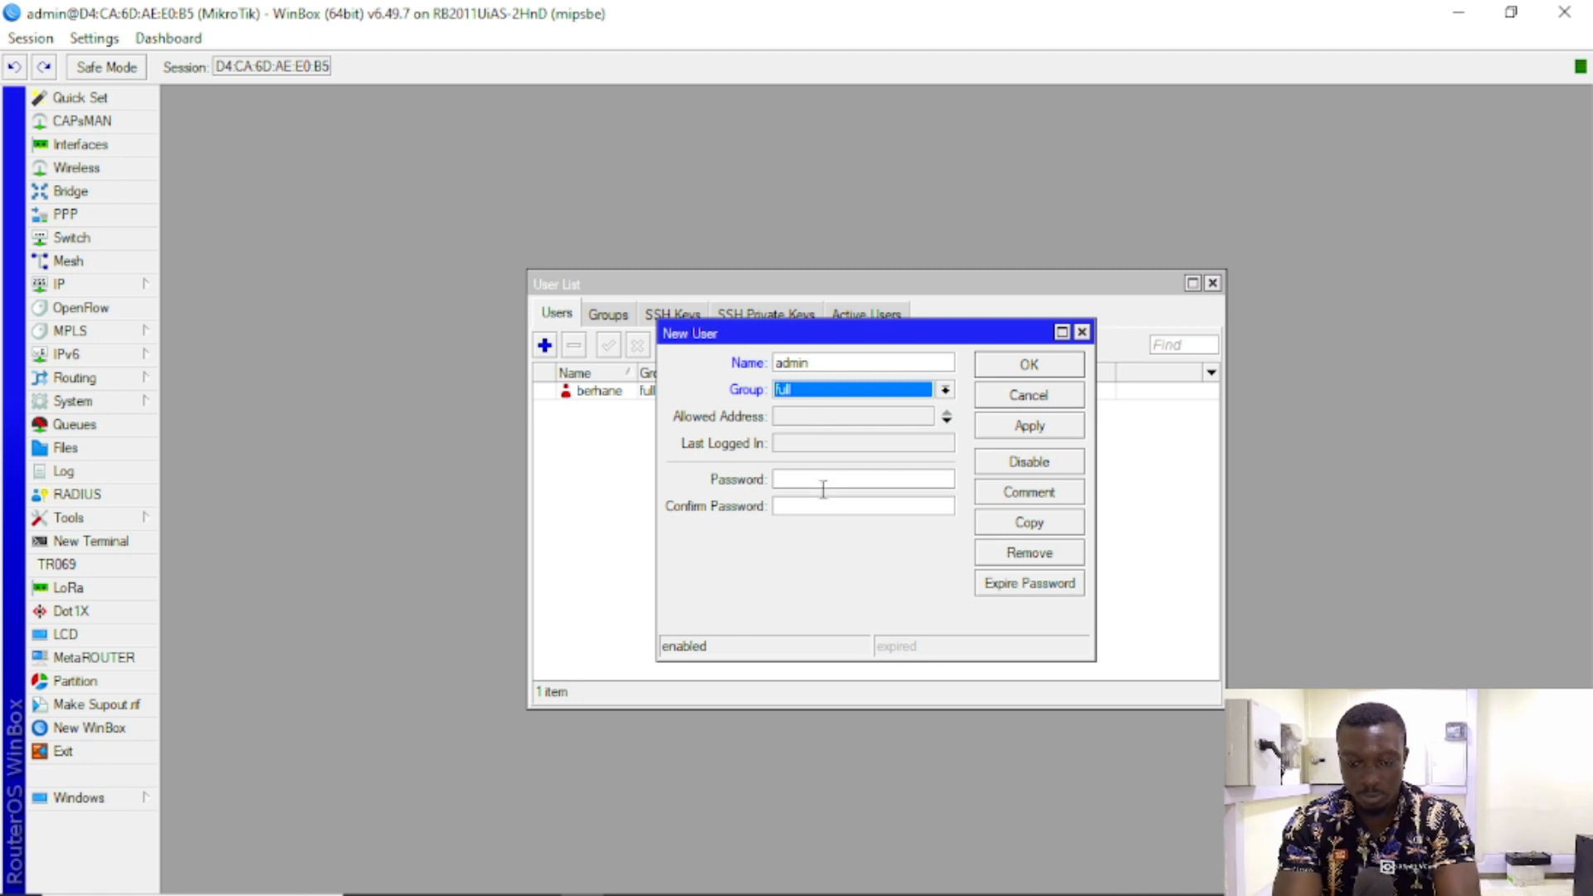
{"action": "left_click", "coordinate": [823, 481]}
{"action": "type", "text": "*"}
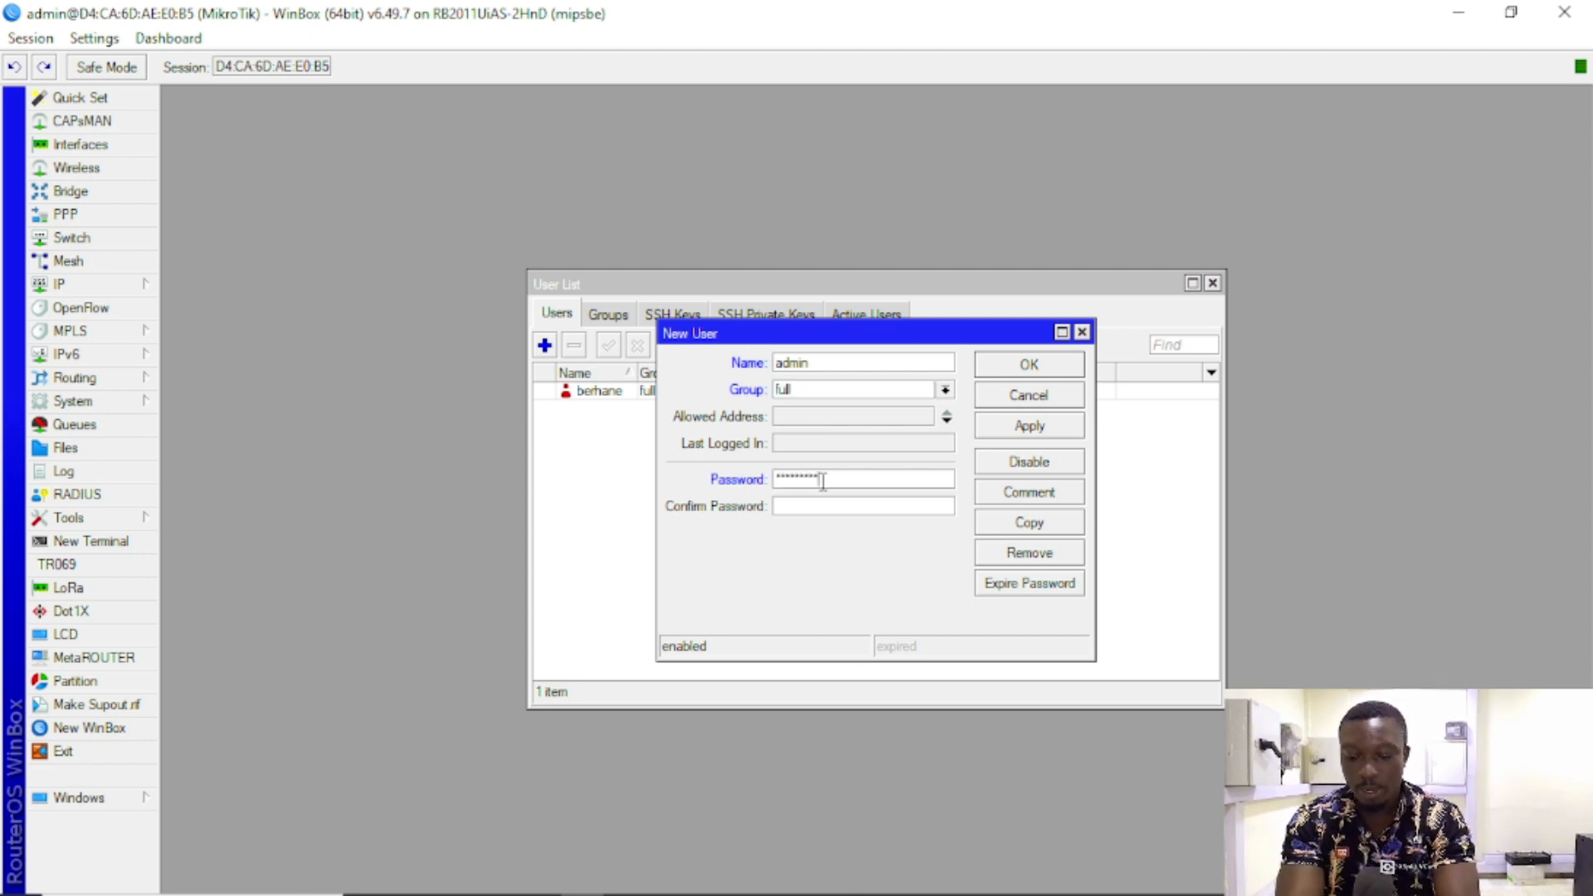
{"action": "key", "text": "Tab"}
{"action": "type", "text": "*"}
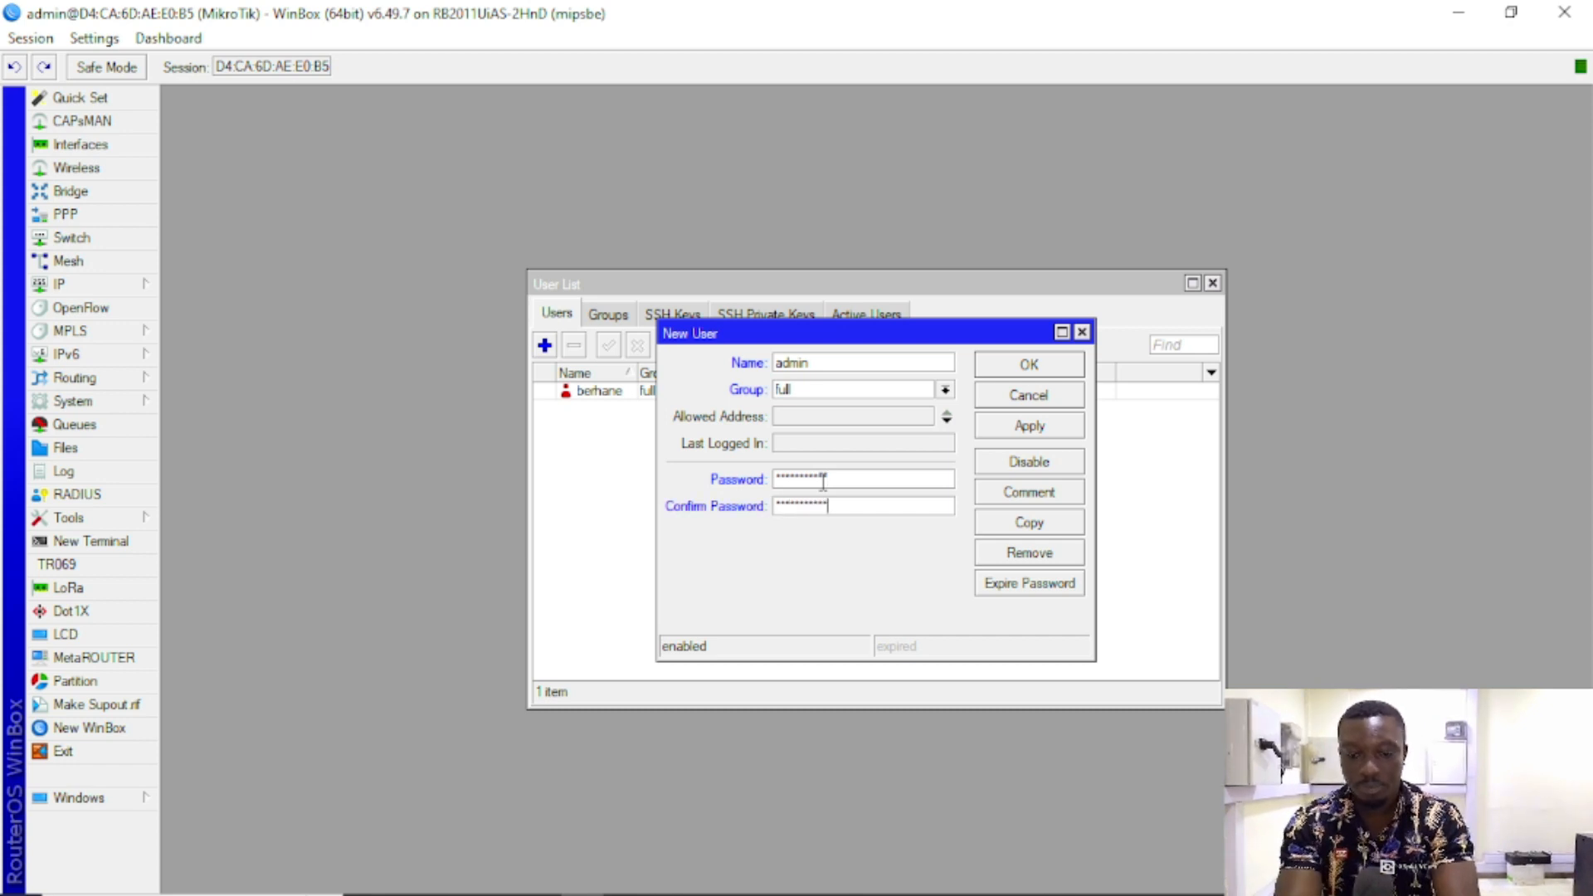
{"action": "left_click", "coordinate": [1037, 424]}
{"action": "left_click", "coordinate": [1034, 371]}
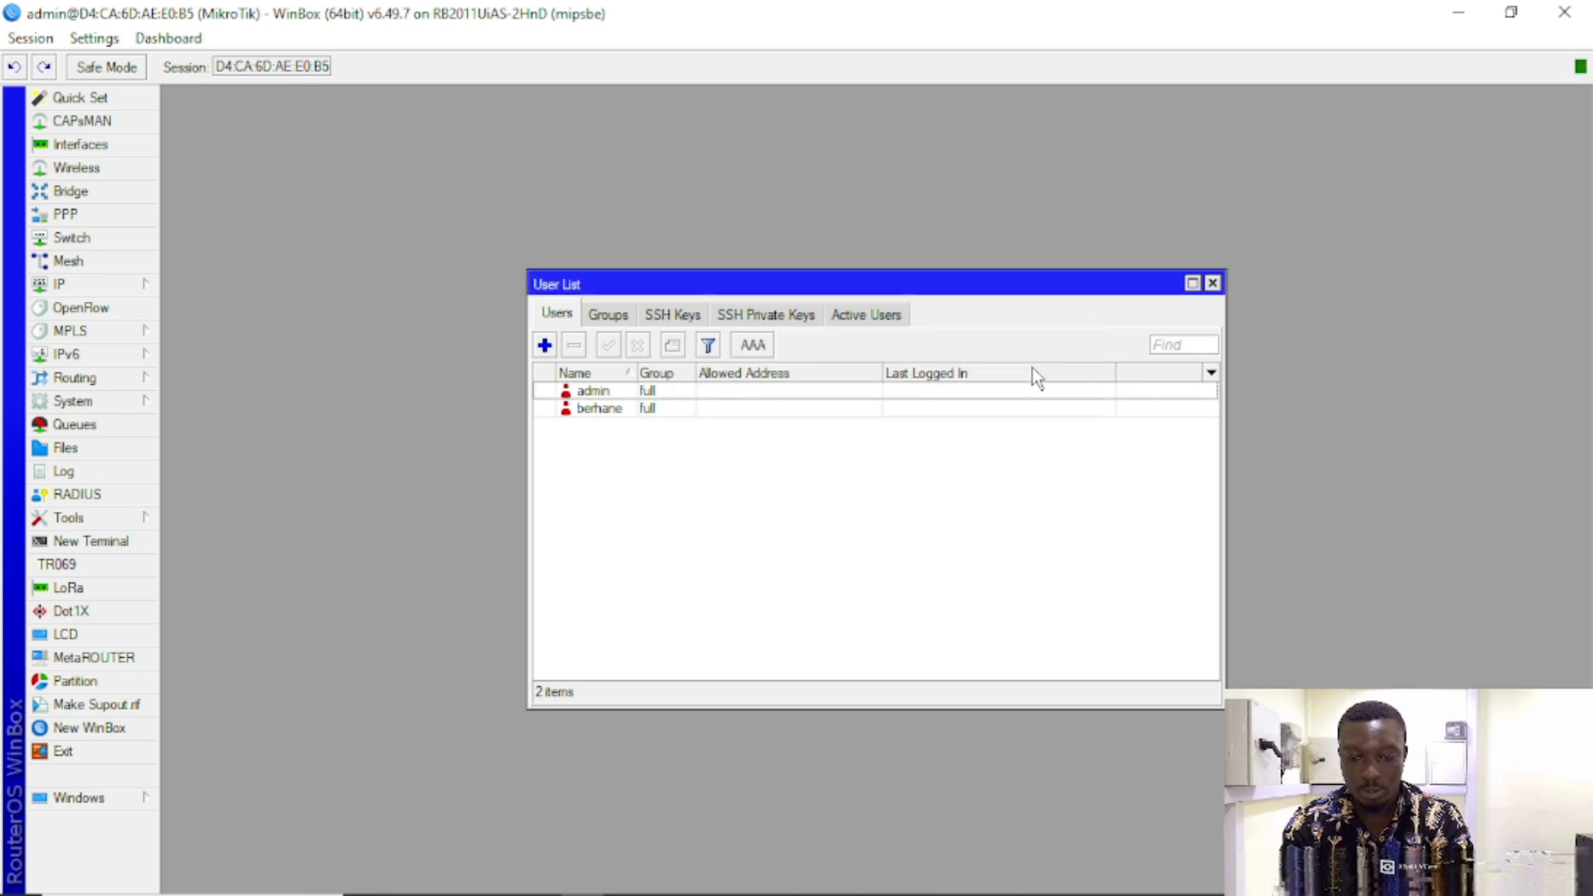
Step: Review the two full-group accounts in the User List, then close WinBox
{"action": "left_click", "coordinate": [612, 392]}
{"action": "left_click", "coordinate": [608, 421]}
{"action": "left_click", "coordinate": [608, 410]}
{"action": "left_click", "coordinate": [603, 396]}
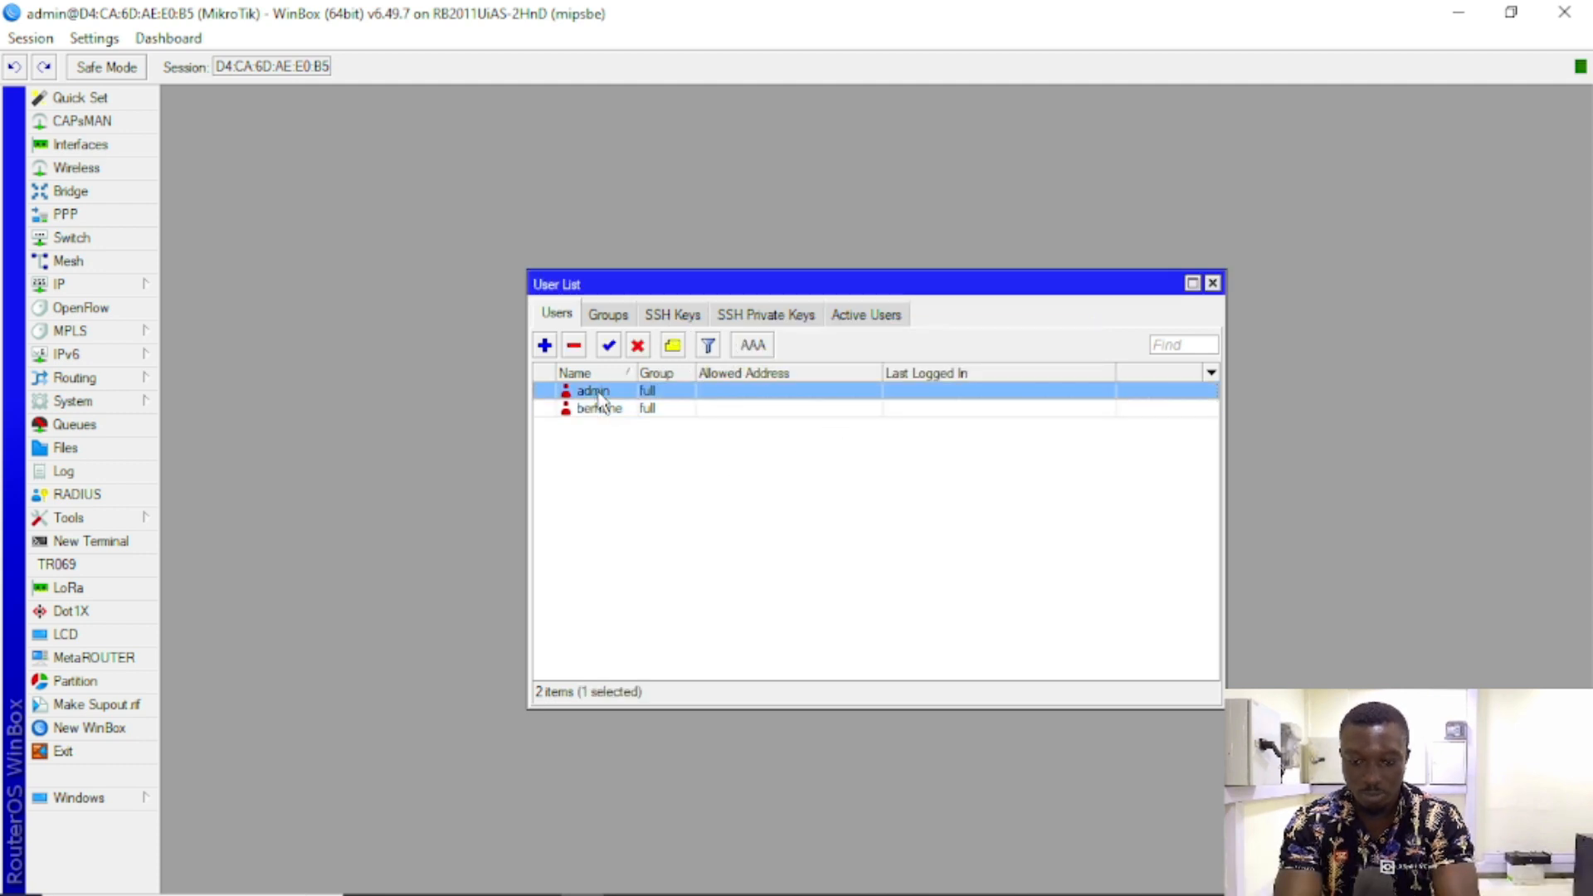
{"action": "left_click", "coordinate": [637, 407]}
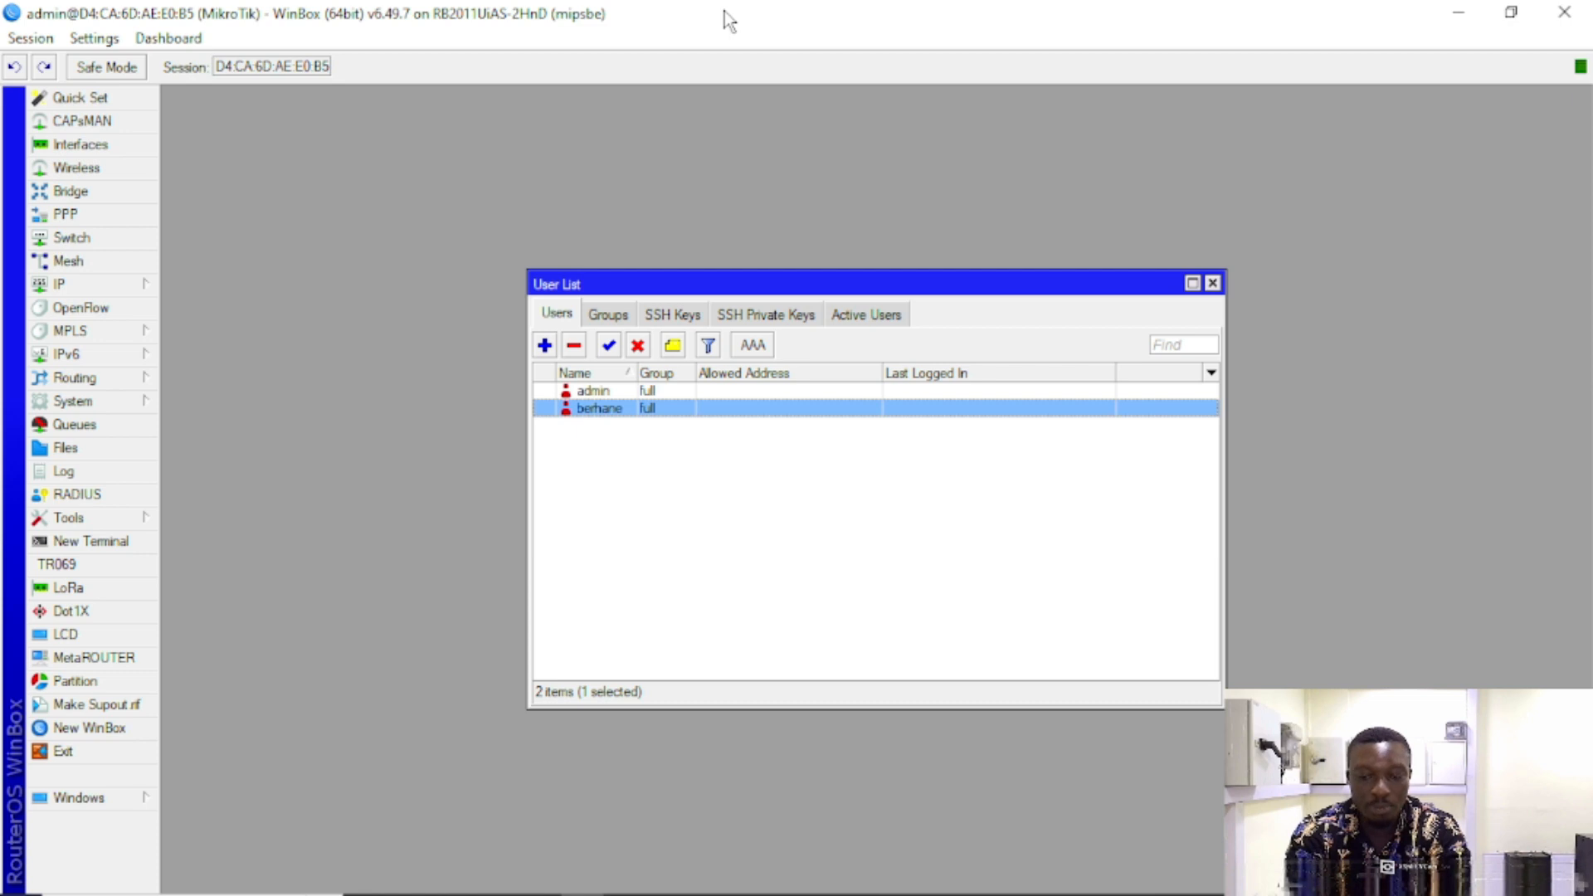
{"action": "left_click_drag", "start_coordinate": [725, 285], "coordinate": [830, 261]}
{"action": "left_click", "coordinate": [743, 366]}
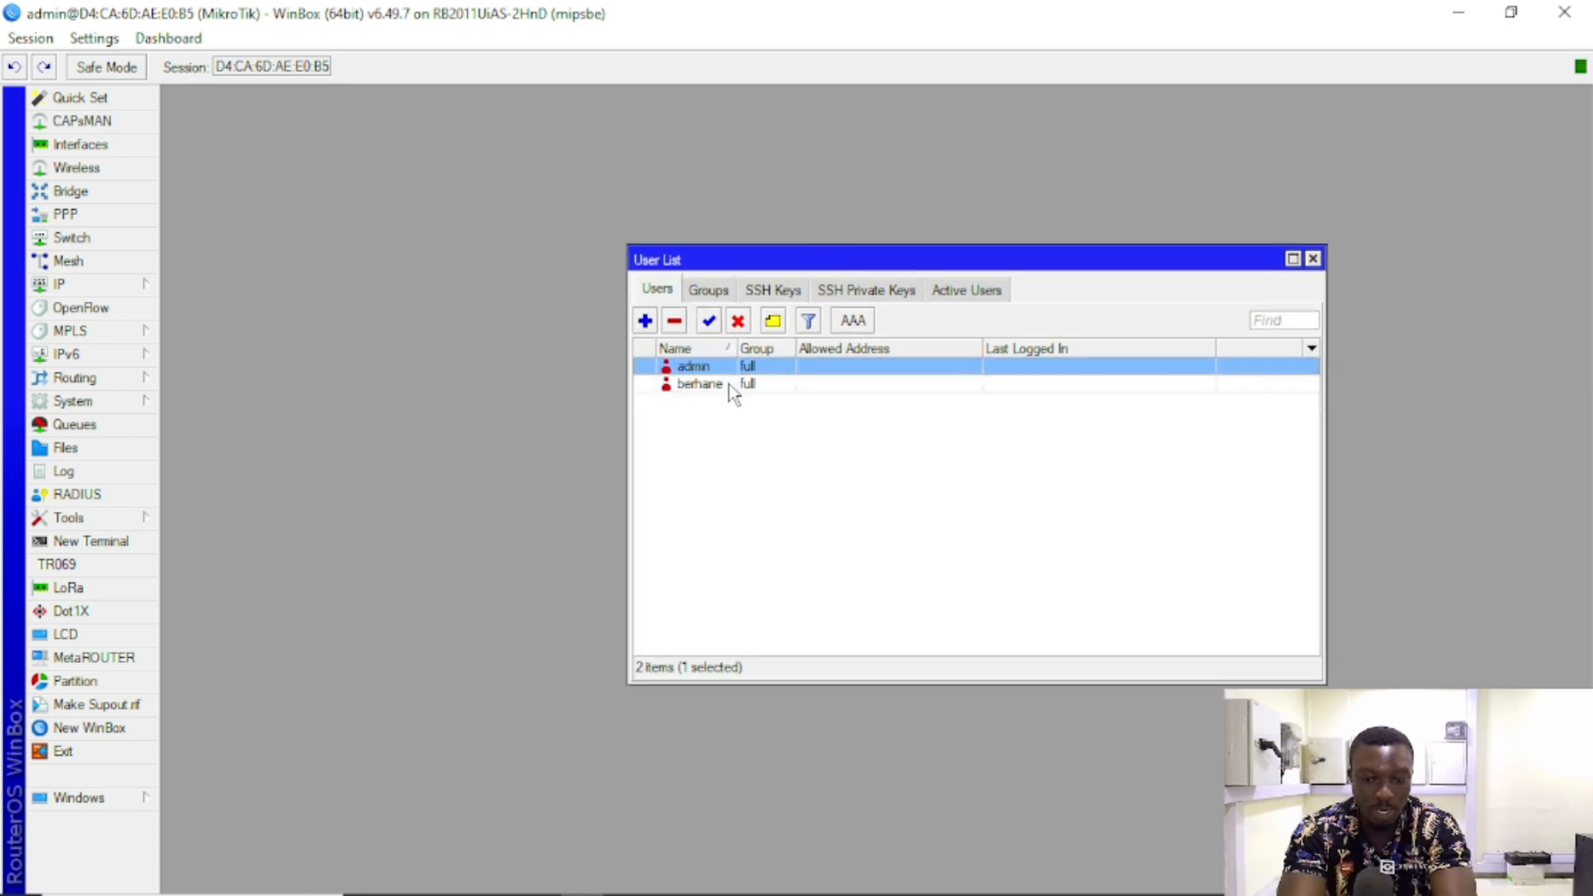
{"action": "left_click", "coordinate": [1568, 12]}
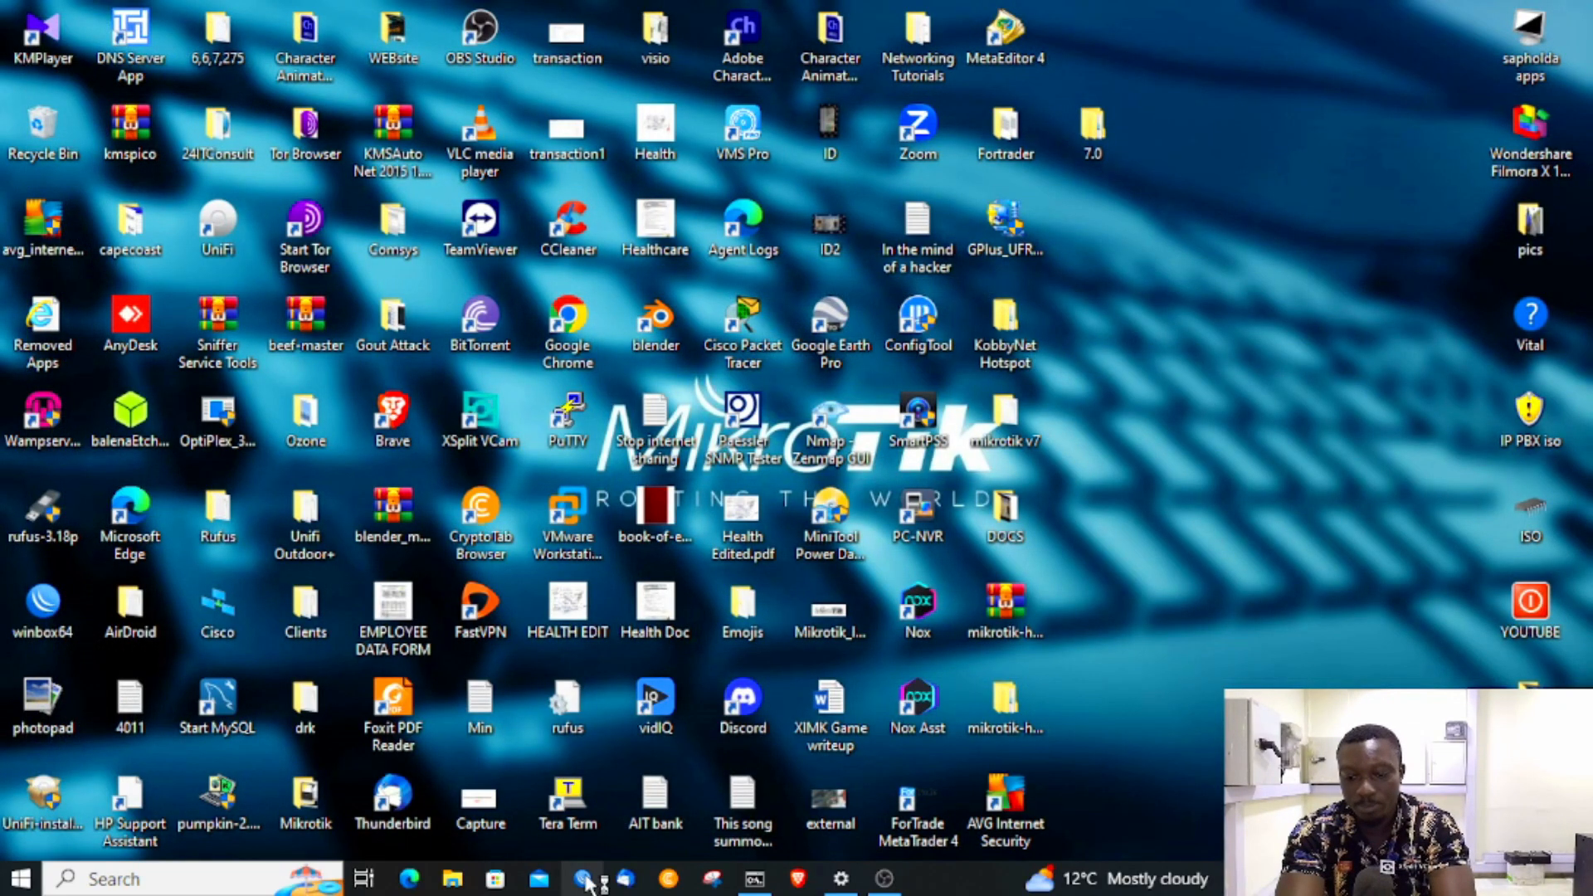
Step: Reopen WinBox and reconnect to the router by MAC address as admin with the new password
{"action": "left_click", "coordinate": [585, 883]}
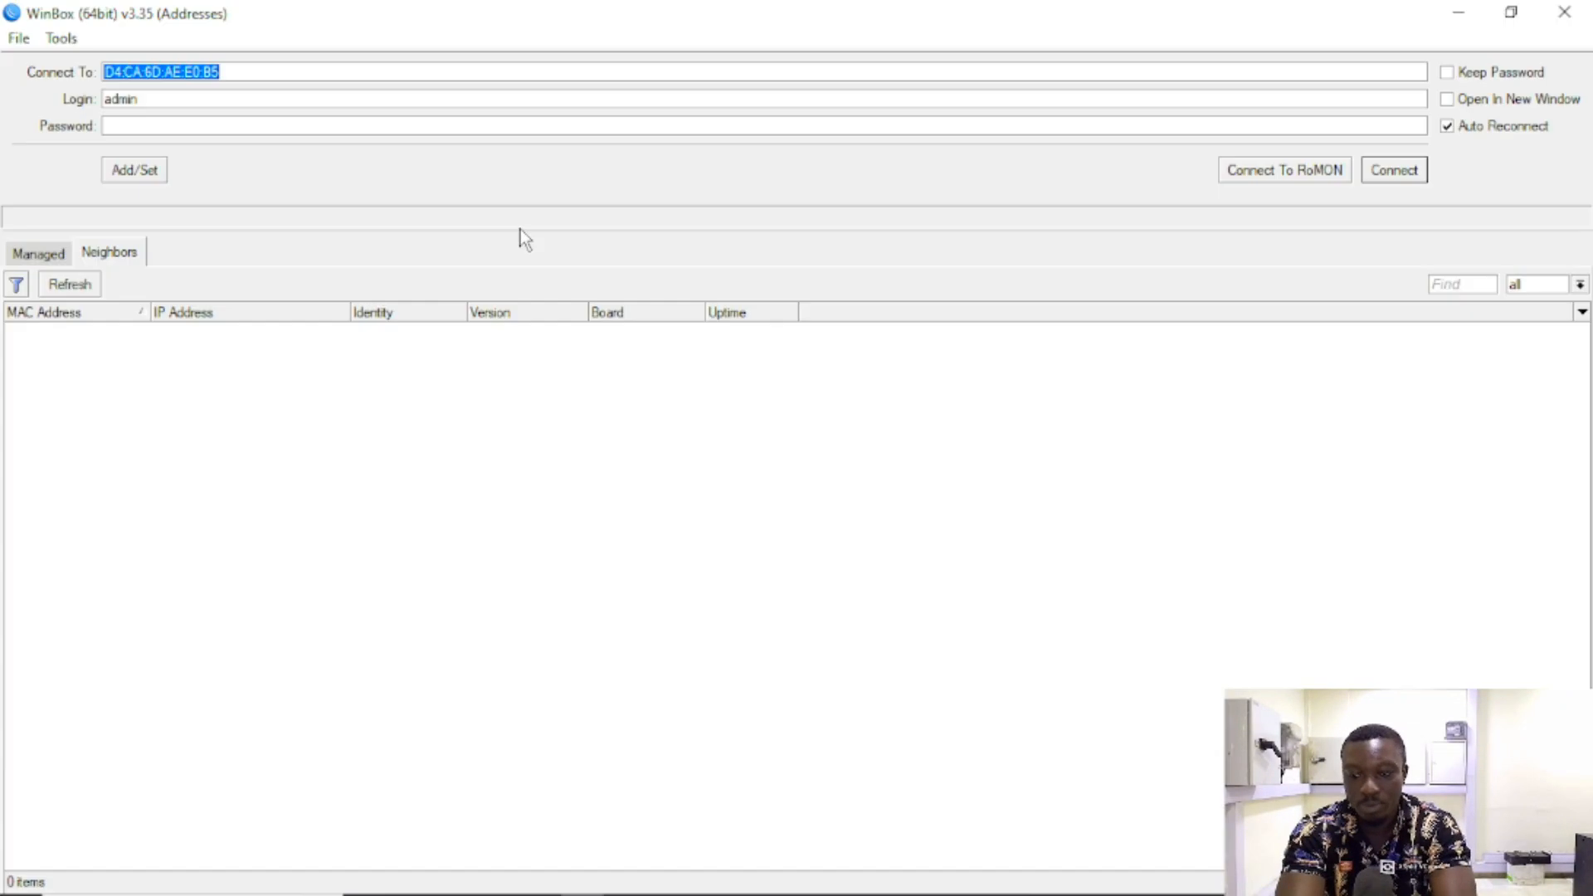
{"action": "left_click", "coordinate": [69, 284]}
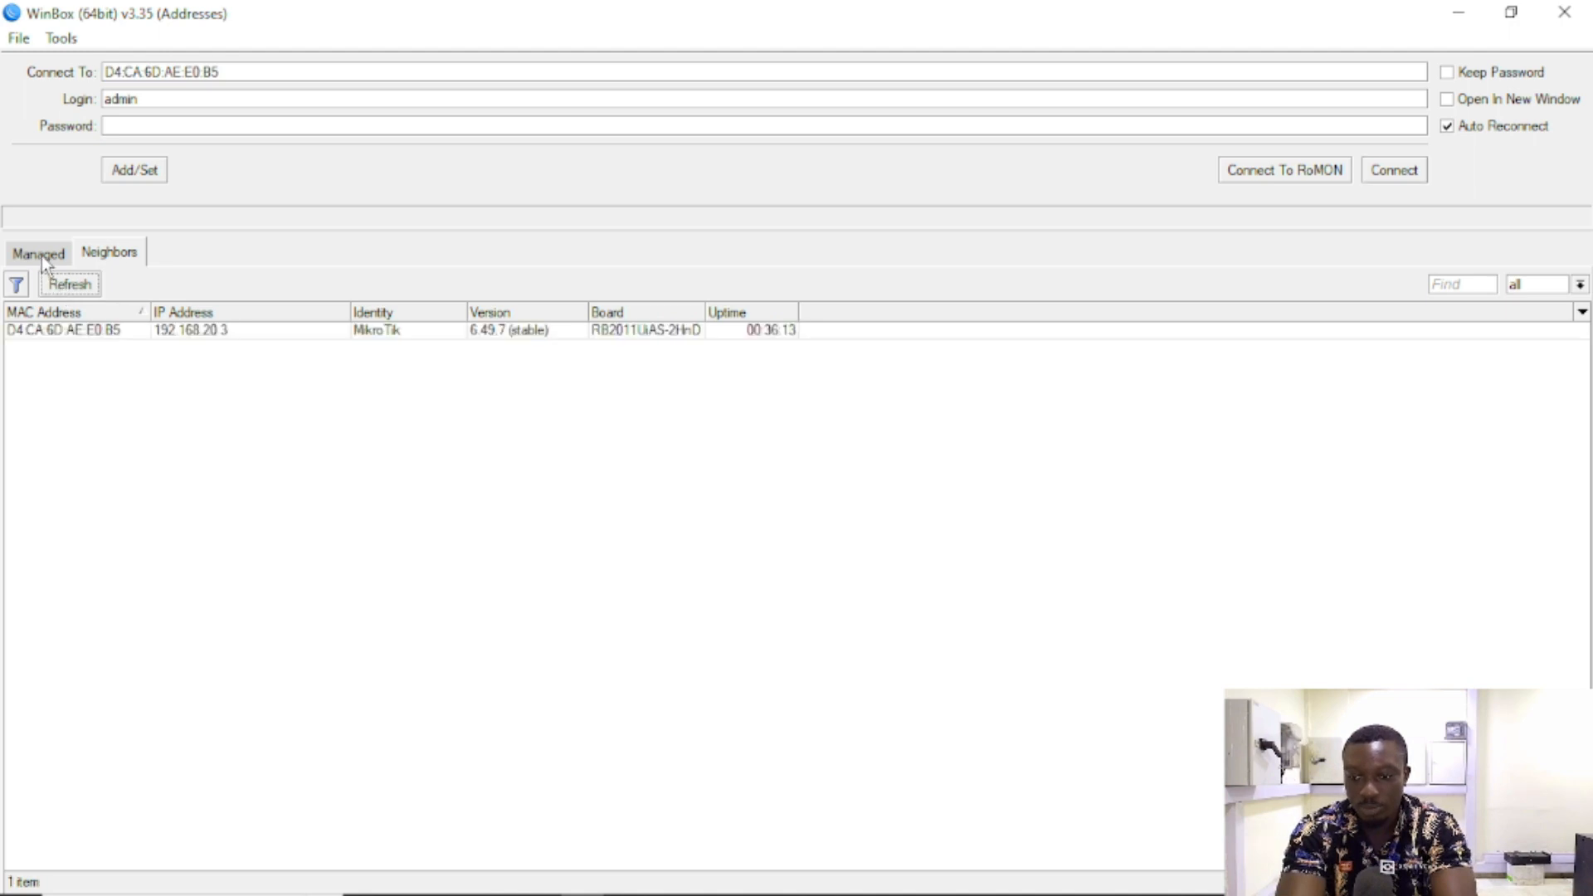
{"action": "left_click", "coordinate": [174, 329]}
{"action": "left_click", "coordinate": [77, 331]}
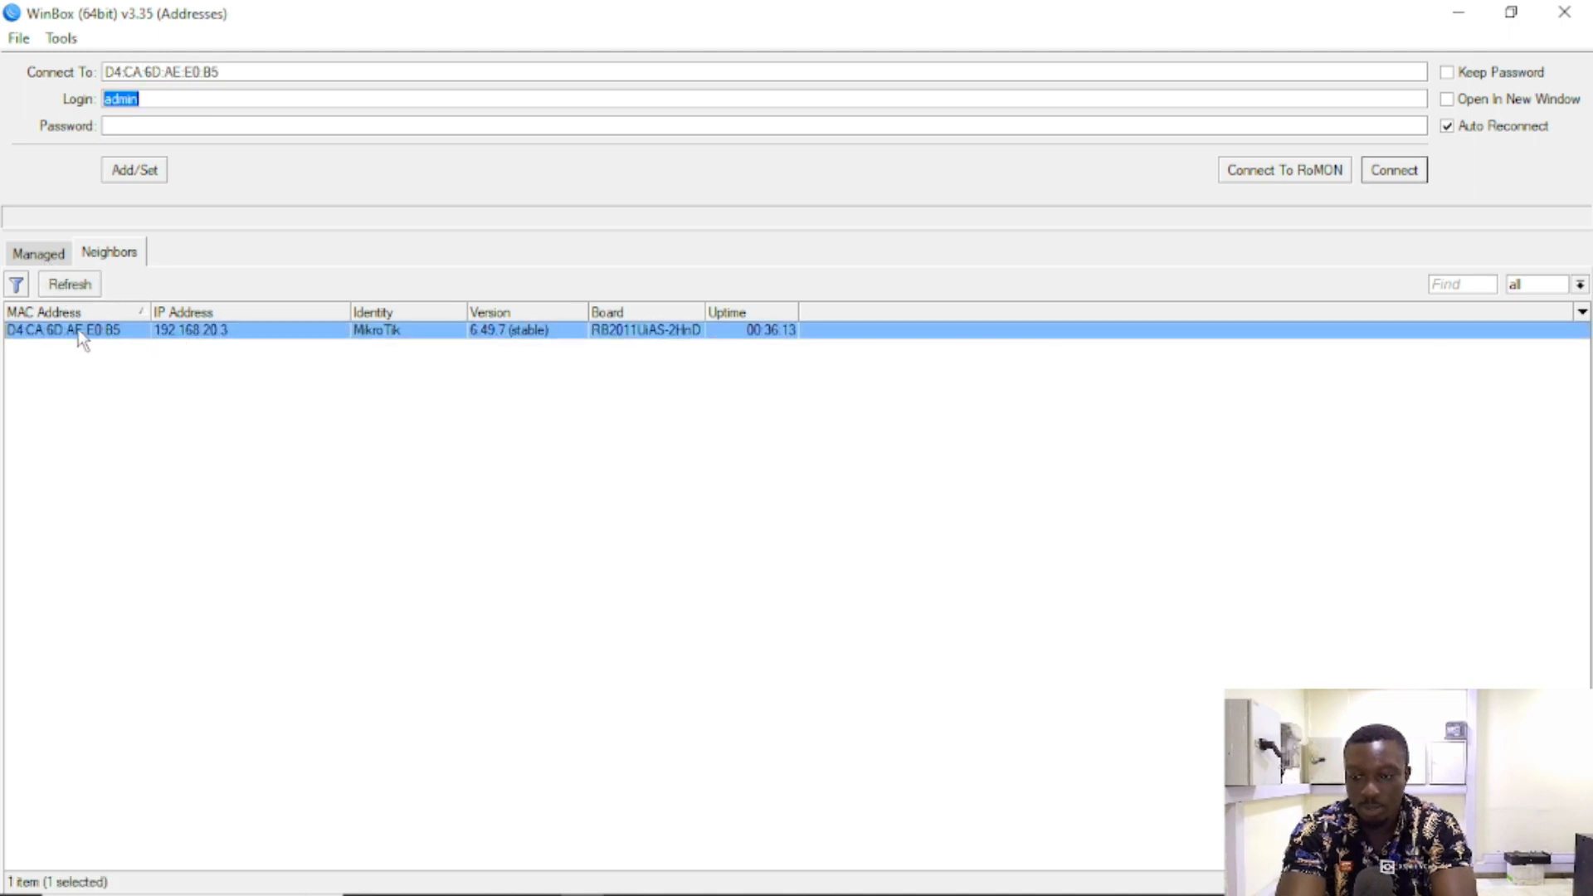
{"action": "left_click", "coordinate": [1410, 169]}
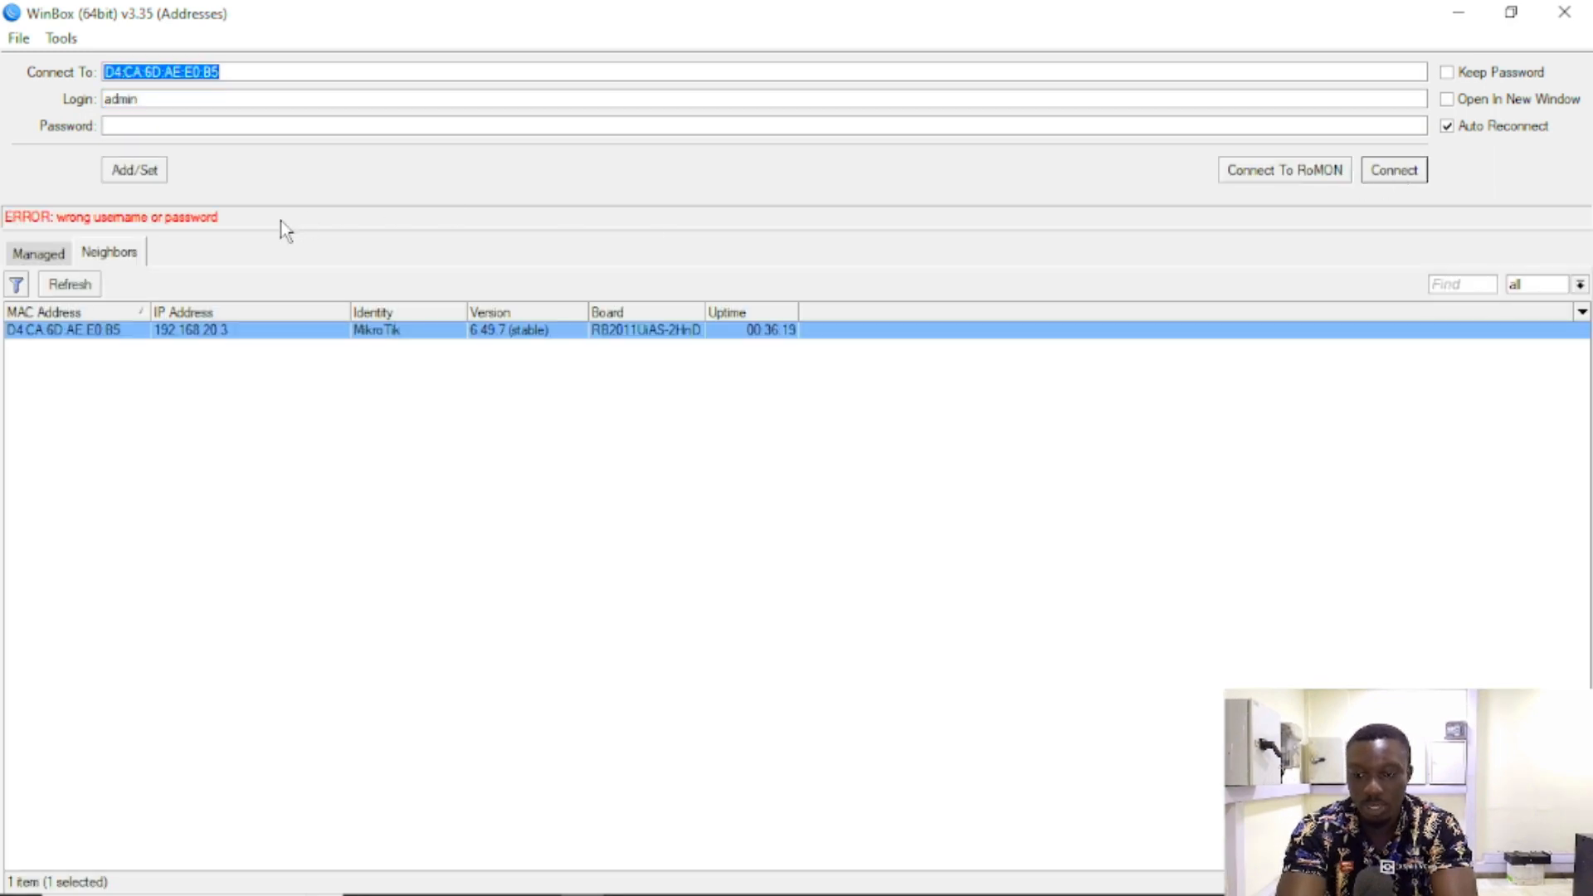
{"action": "left_click", "coordinate": [244, 128]}
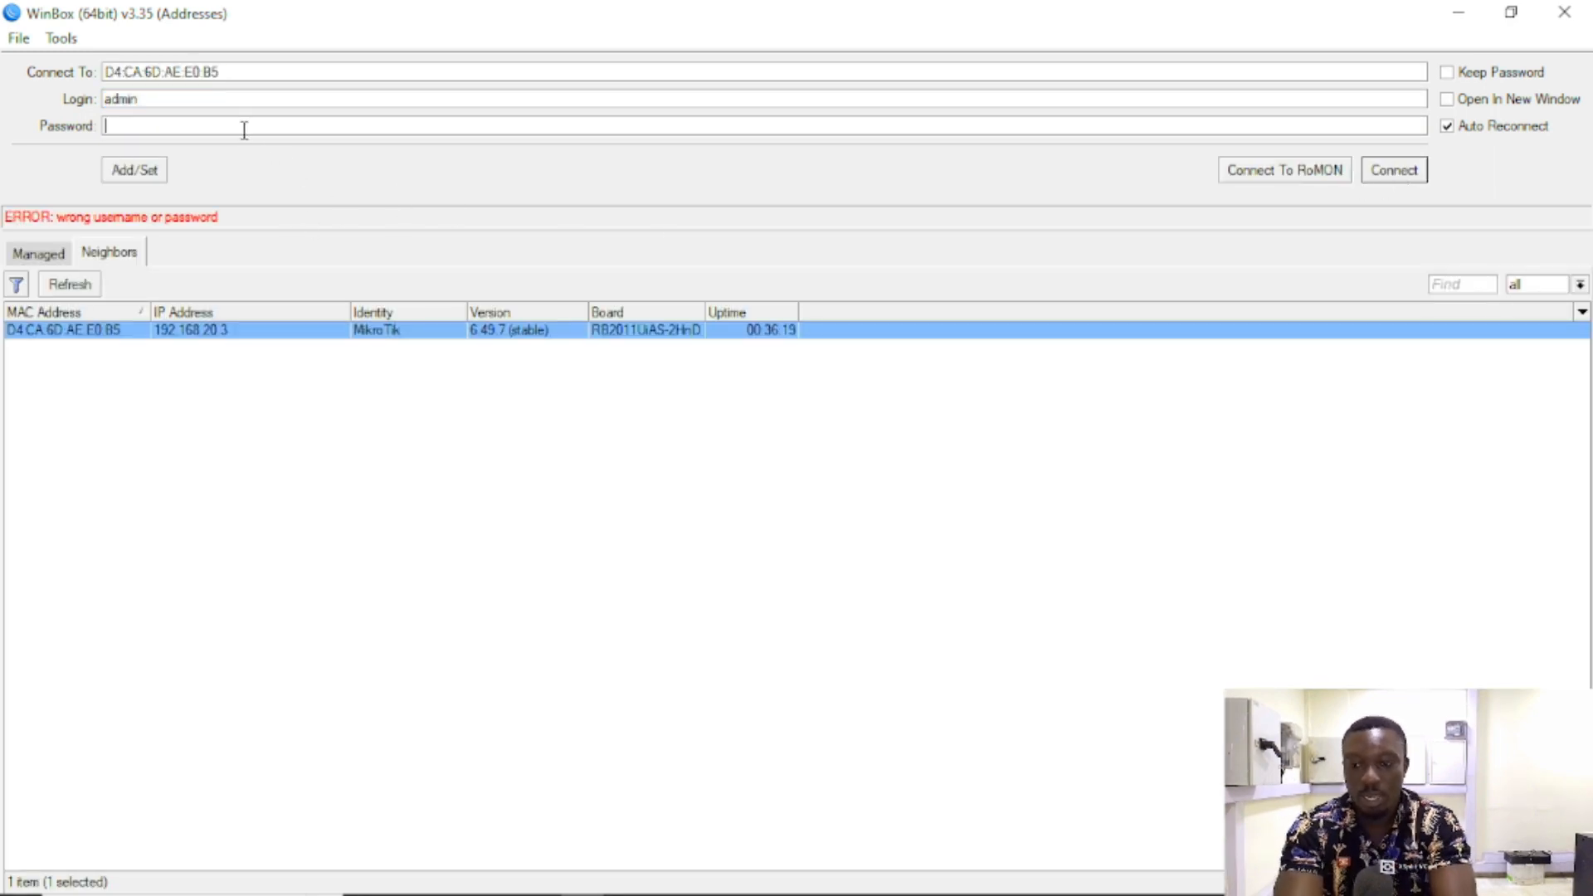
{"action": "type", "text": "**"}
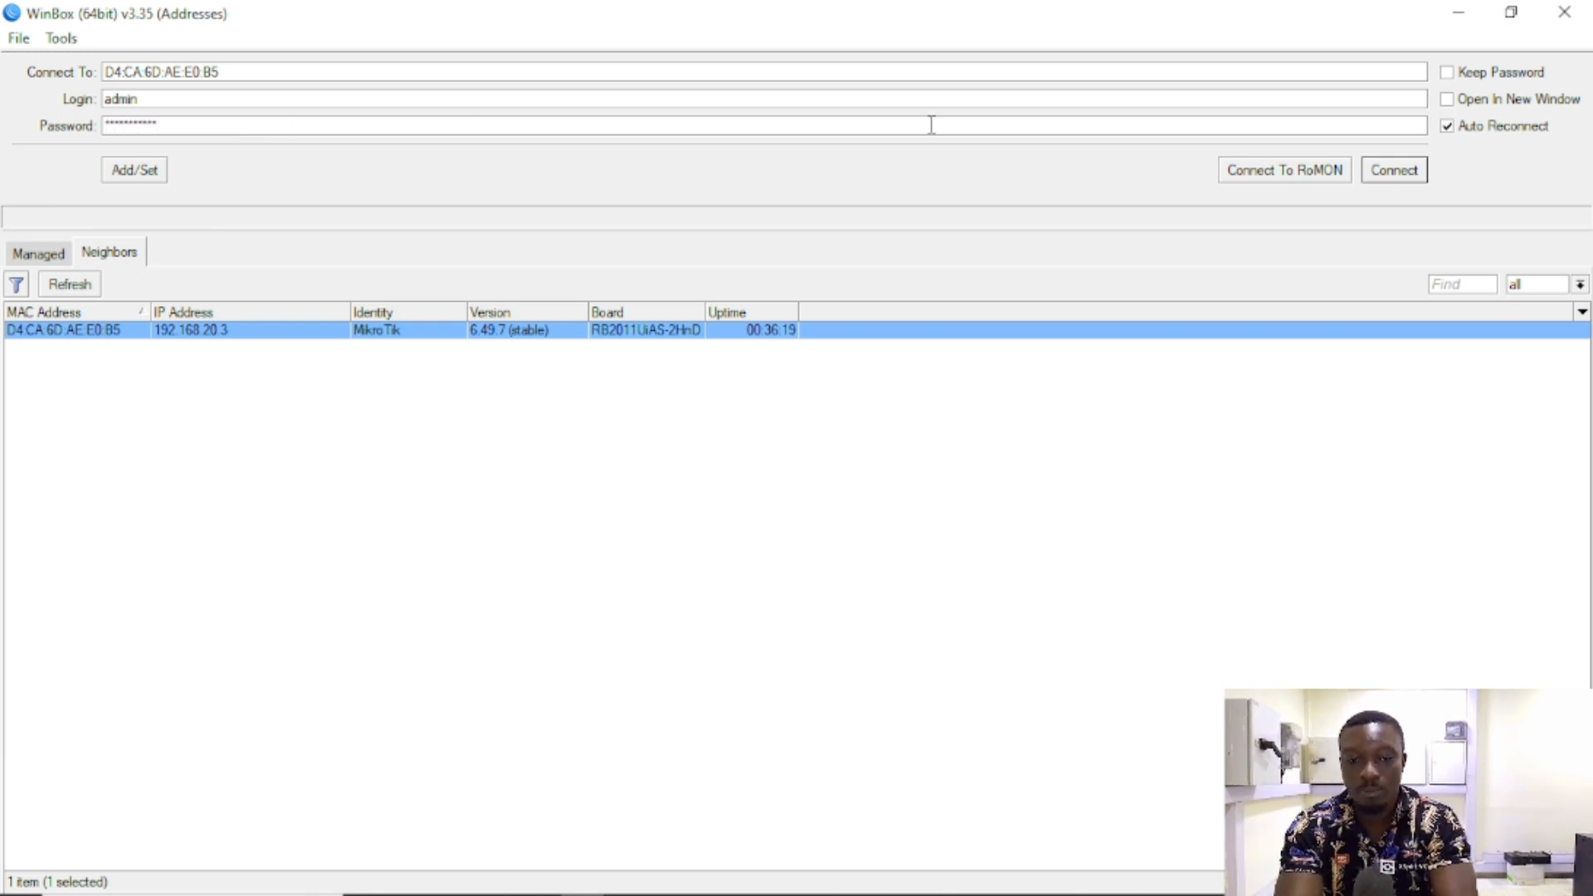
{"action": "left_click", "coordinate": [1394, 170]}
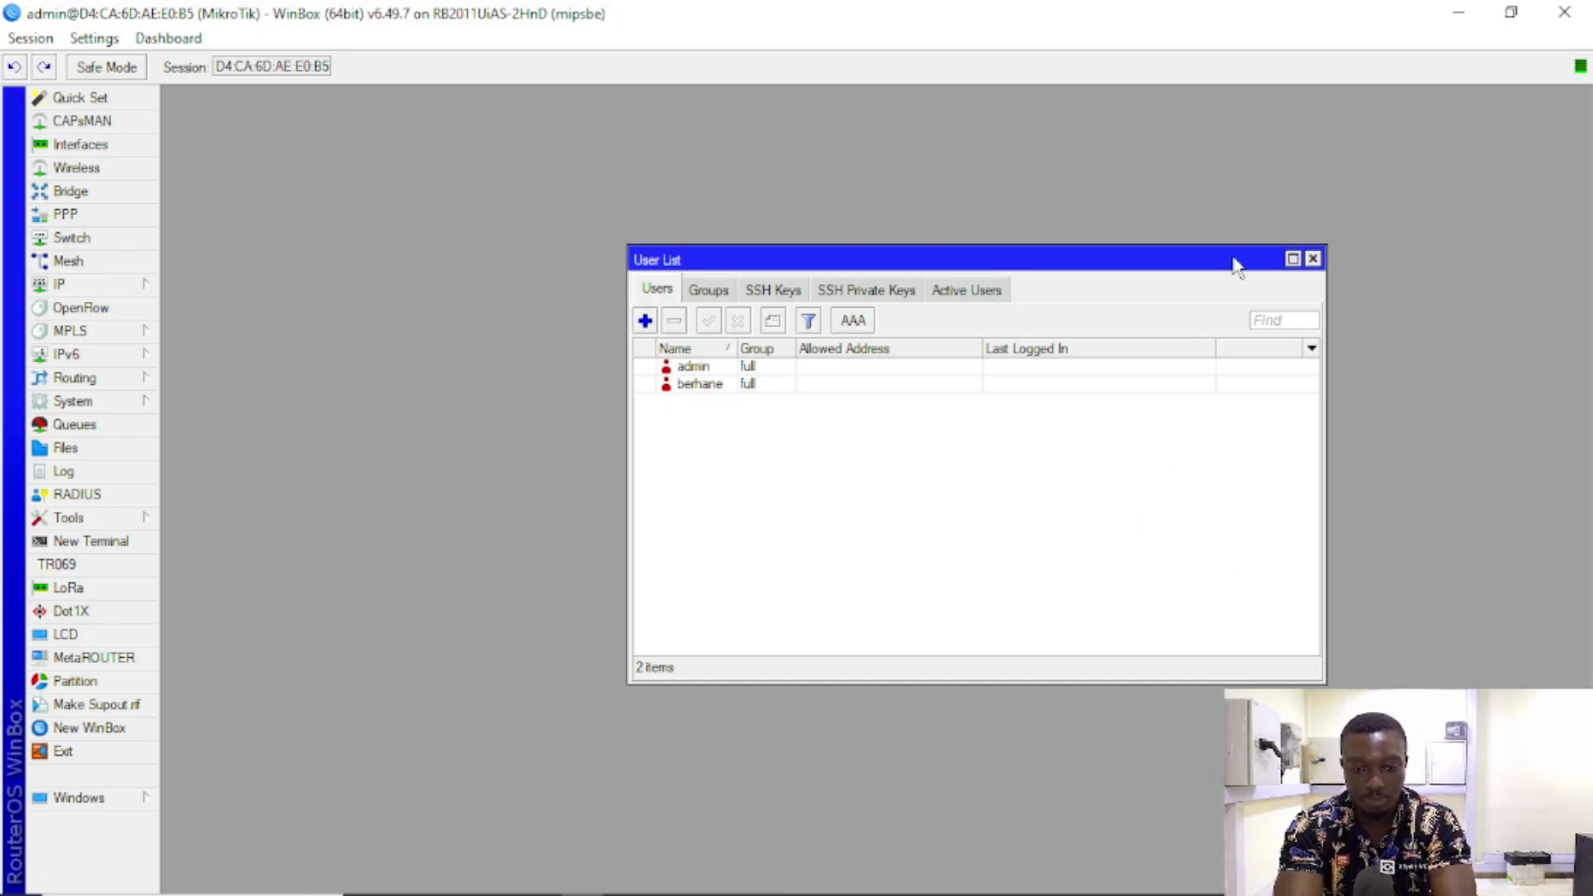
Step: Move and resize the User List window toward the top right of the screen
{"action": "left_click_drag", "start_coordinate": [1162, 262], "coordinate": [1434, 106]}
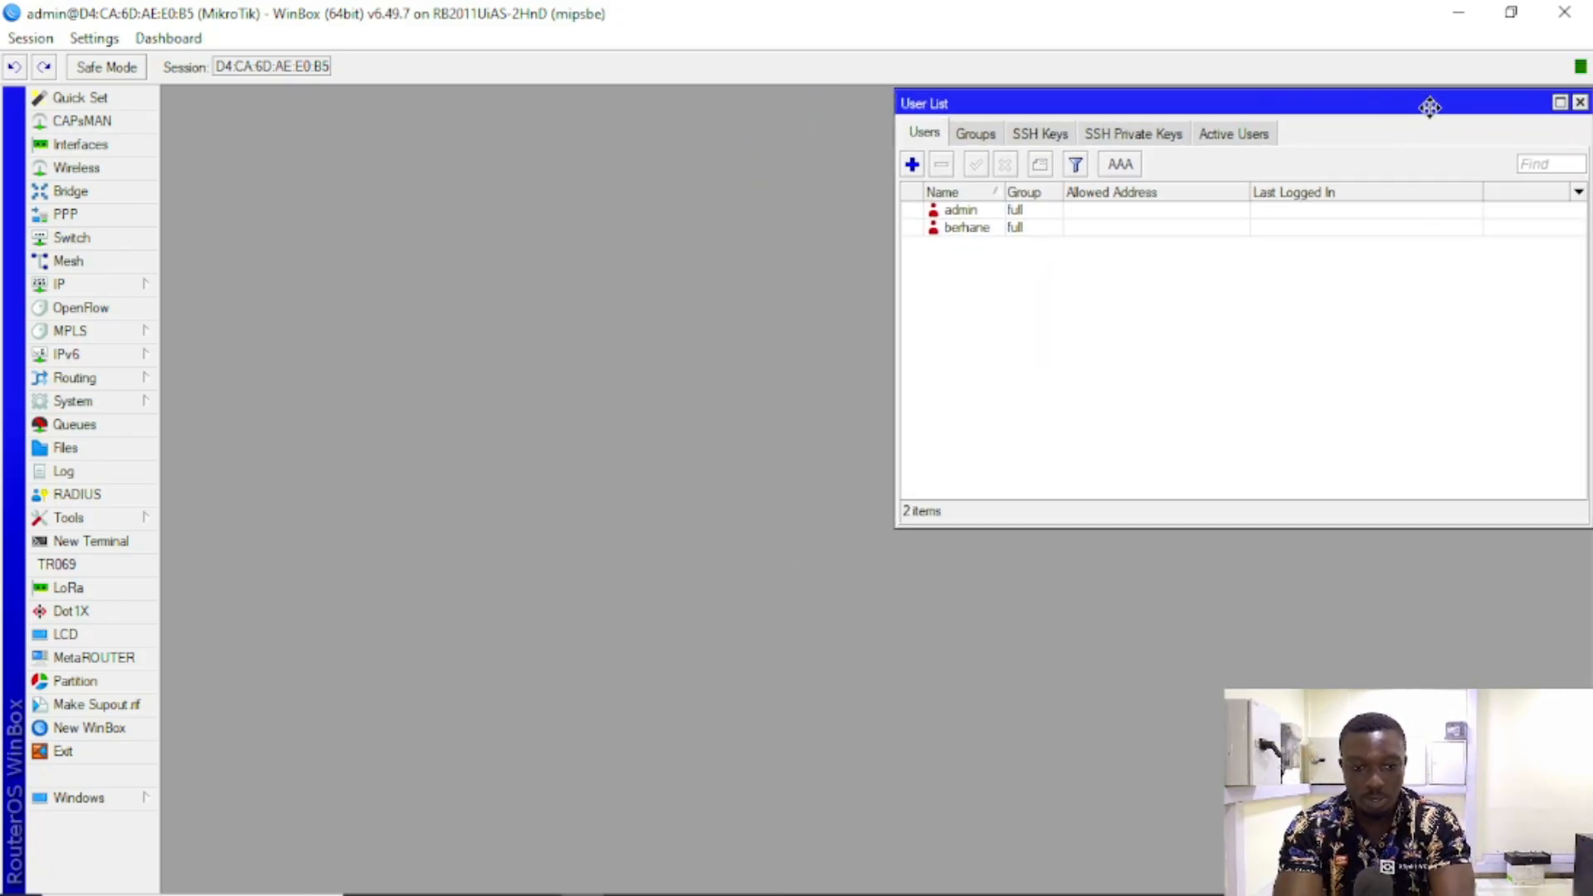
{"action": "mouse_move", "coordinate": [894, 101]}
{"action": "left_mouse_down"}
{"action": "mouse_move", "coordinate": [968, 117]}
{"action": "mouse_move", "coordinate": [891, 111]}
{"action": "left_mouse_up"}
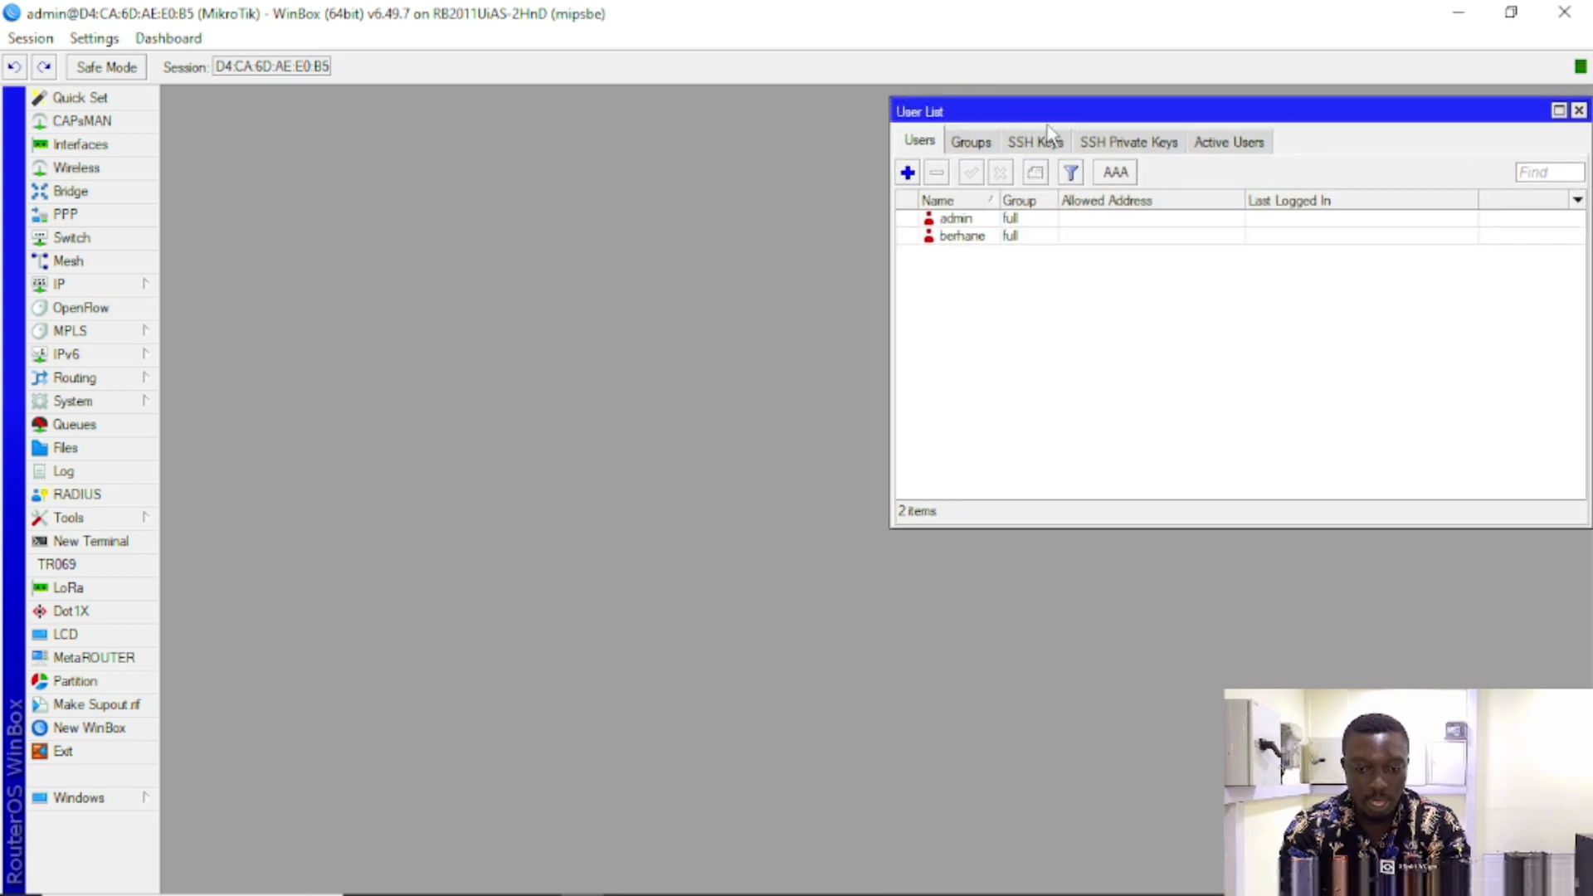
{"action": "mouse_move", "coordinate": [1088, 110]}
{"action": "left_mouse_down"}
{"action": "mouse_move", "coordinate": [1033, 113]}
{"action": "mouse_move", "coordinate": [1084, 108]}
{"action": "left_mouse_up"}
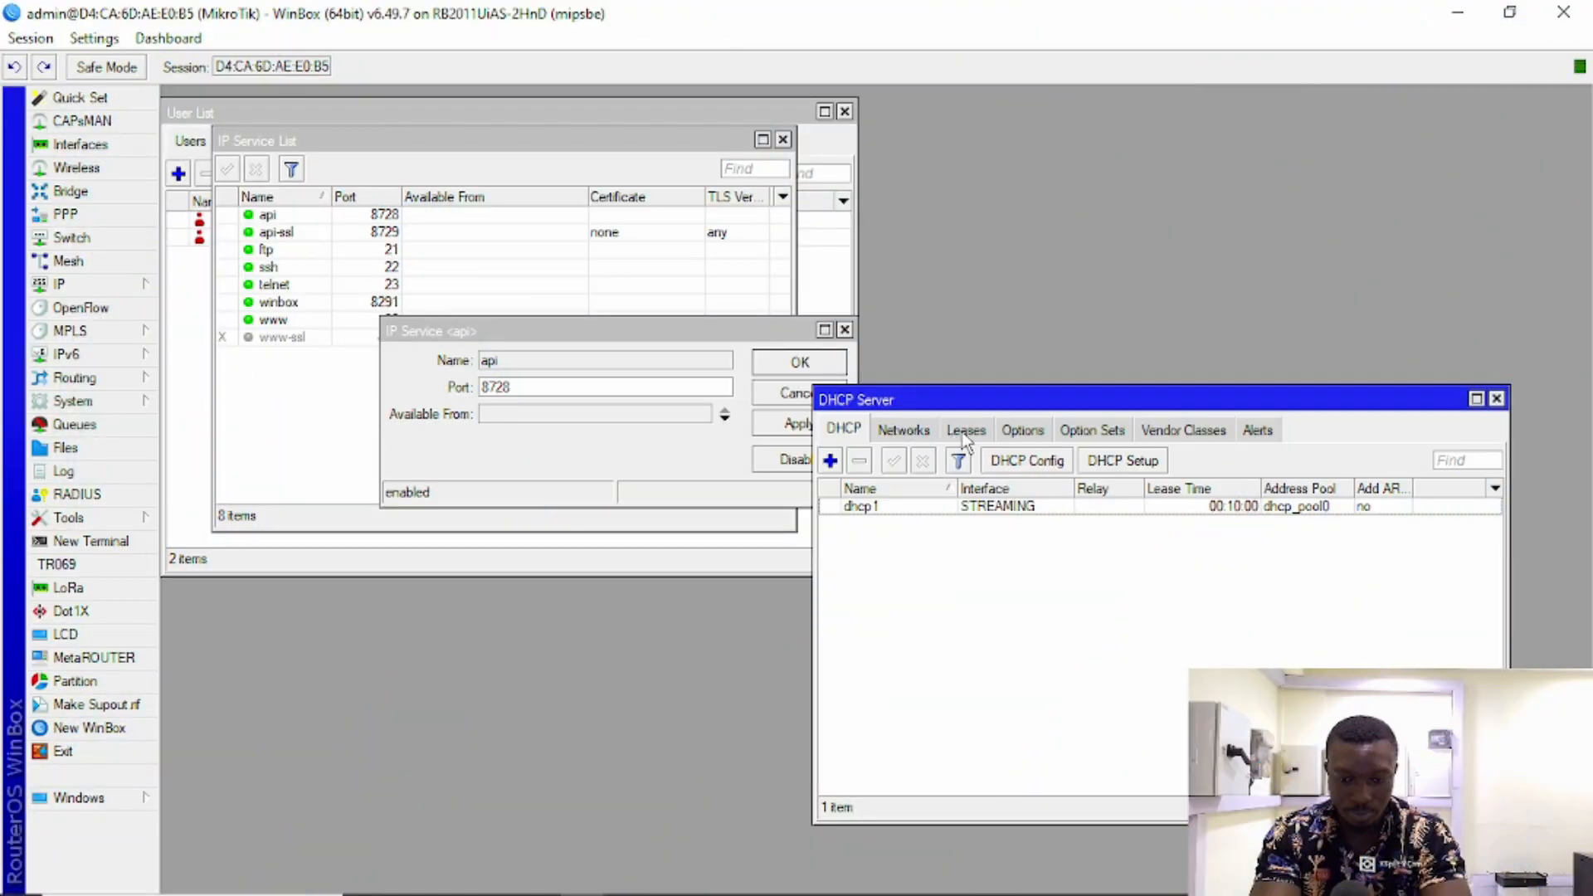
Step: Set the api service's Available From to the leased address 192.168.20.2 and apply
{"action": "left_click", "coordinate": [892, 507]}
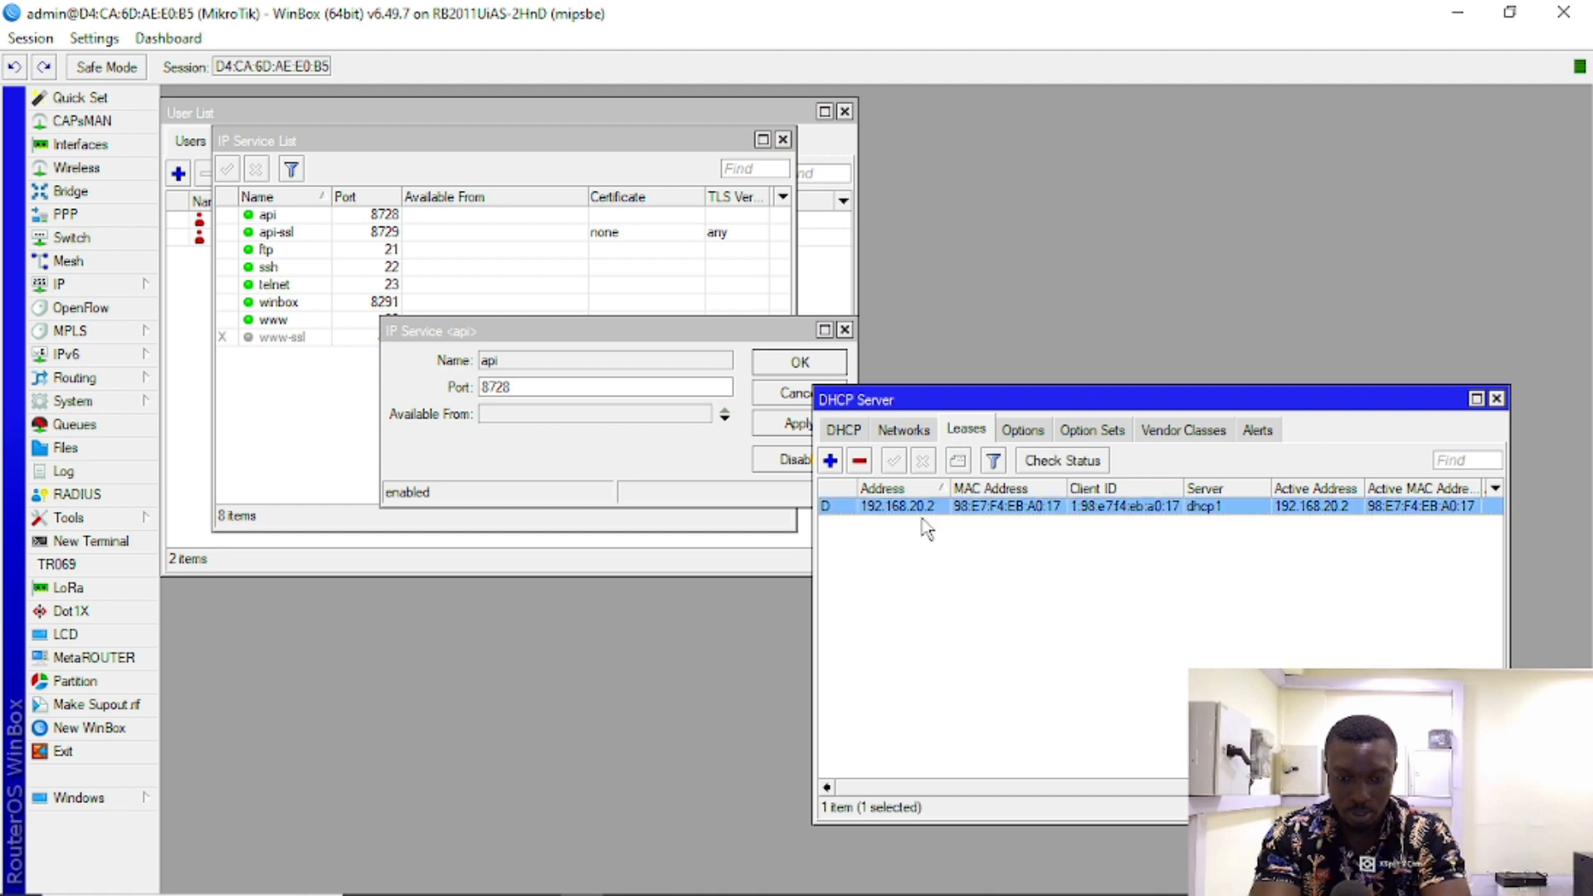
{"action": "left_click", "coordinate": [567, 414]}
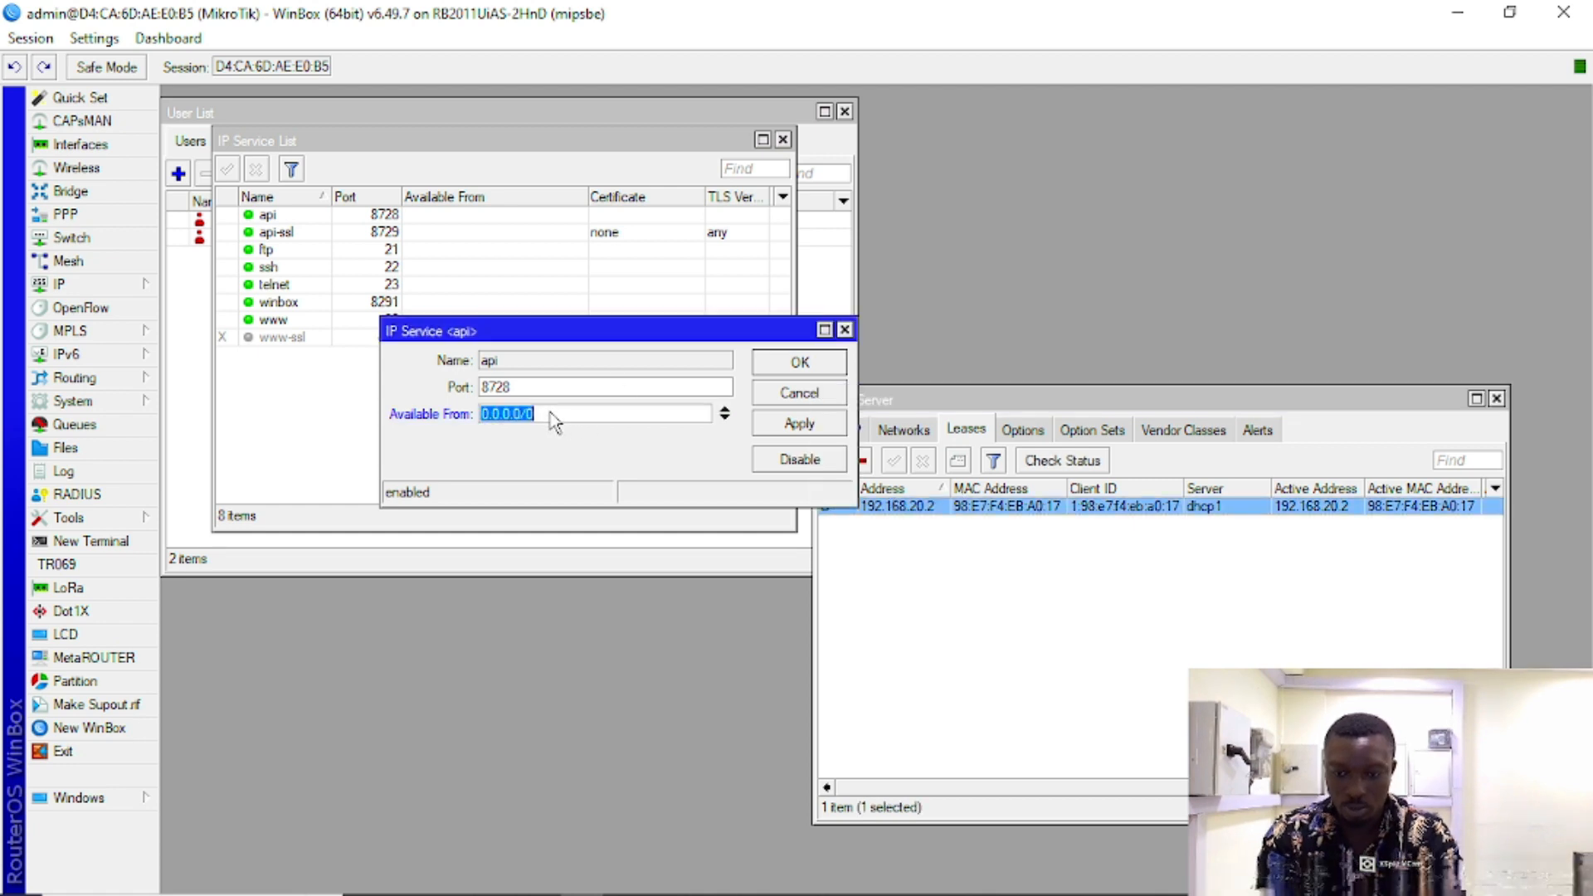
{"action": "type", "text": "192.1"}
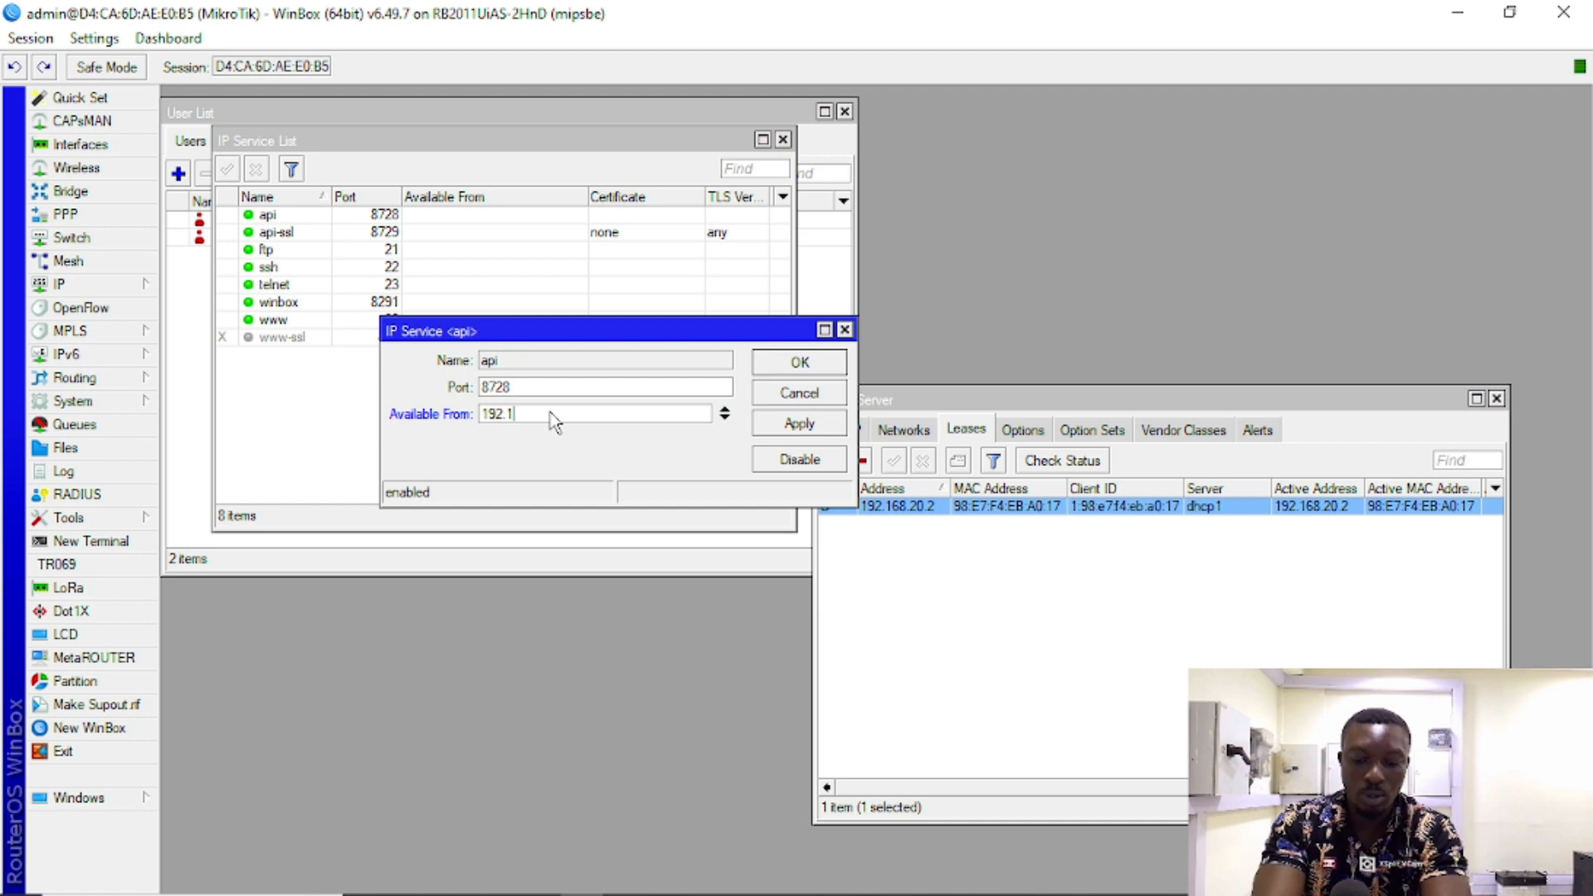
{"action": "type", "text": "68.20"}
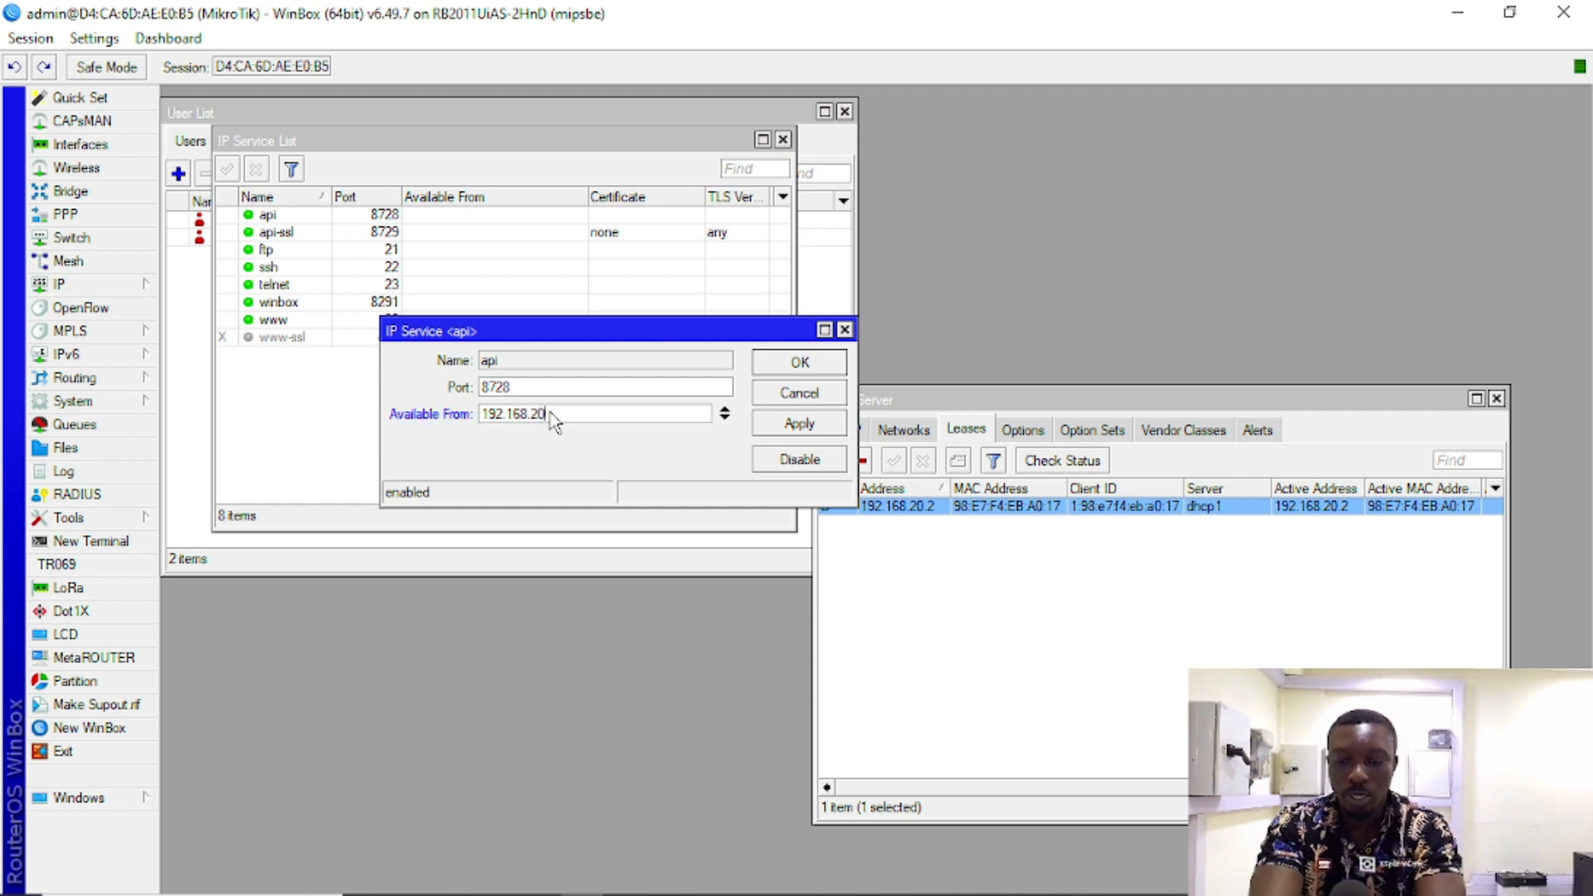
{"action": "type", "text": ".2"}
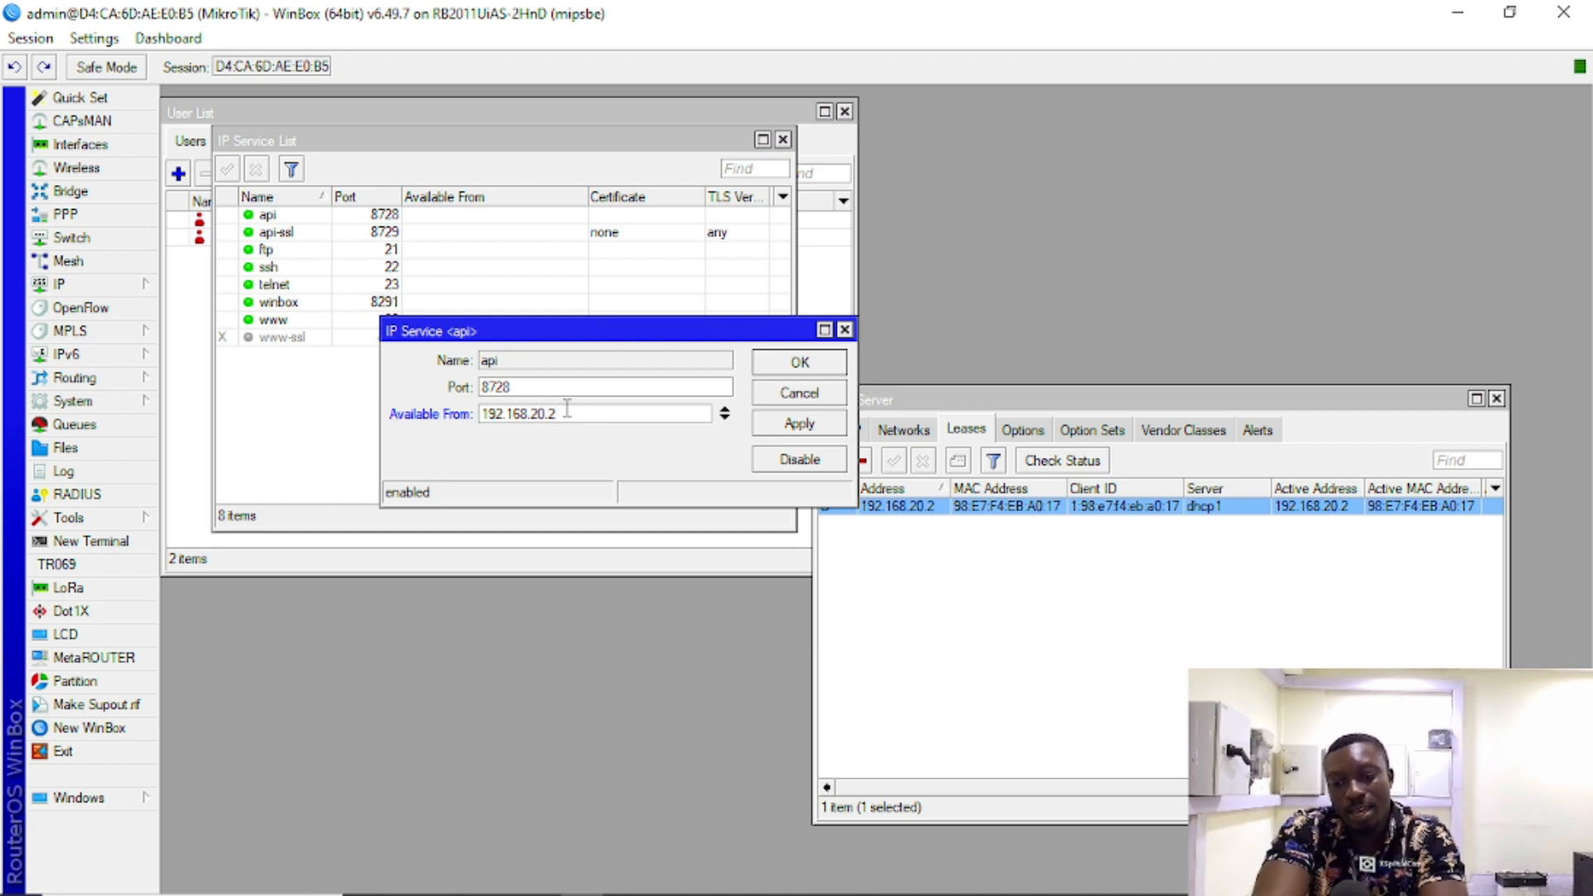
{"action": "left_click_drag", "start_coordinate": [520, 339], "coordinate": [521, 453]}
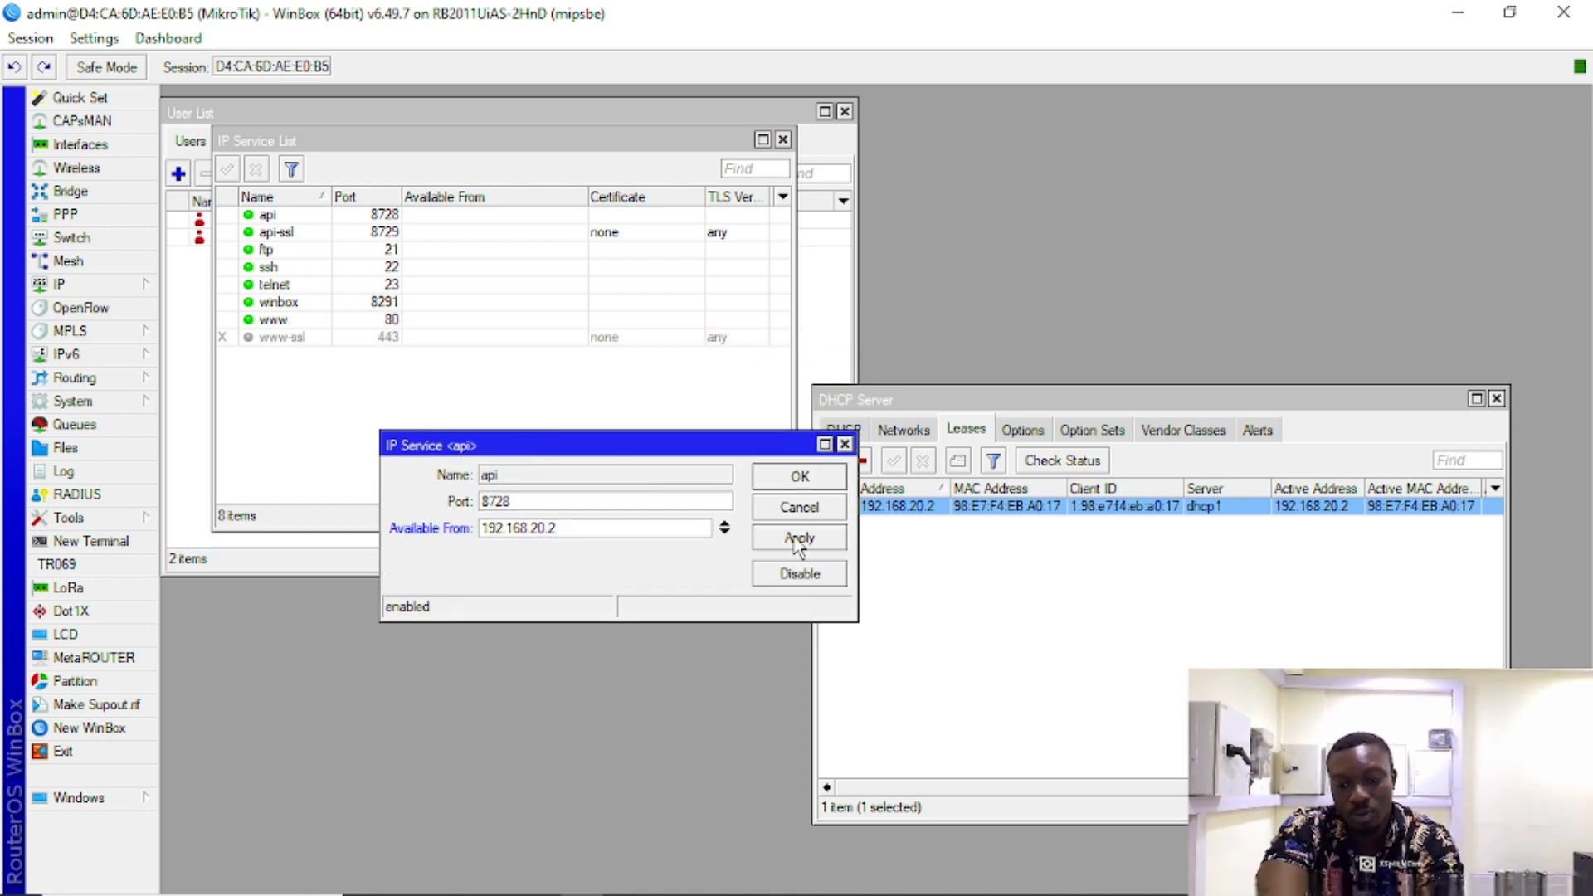
{"action": "left_click_drag", "start_coordinate": [567, 529], "coordinate": [352, 527]}
{"action": "key", "text": "ctrl+c"}
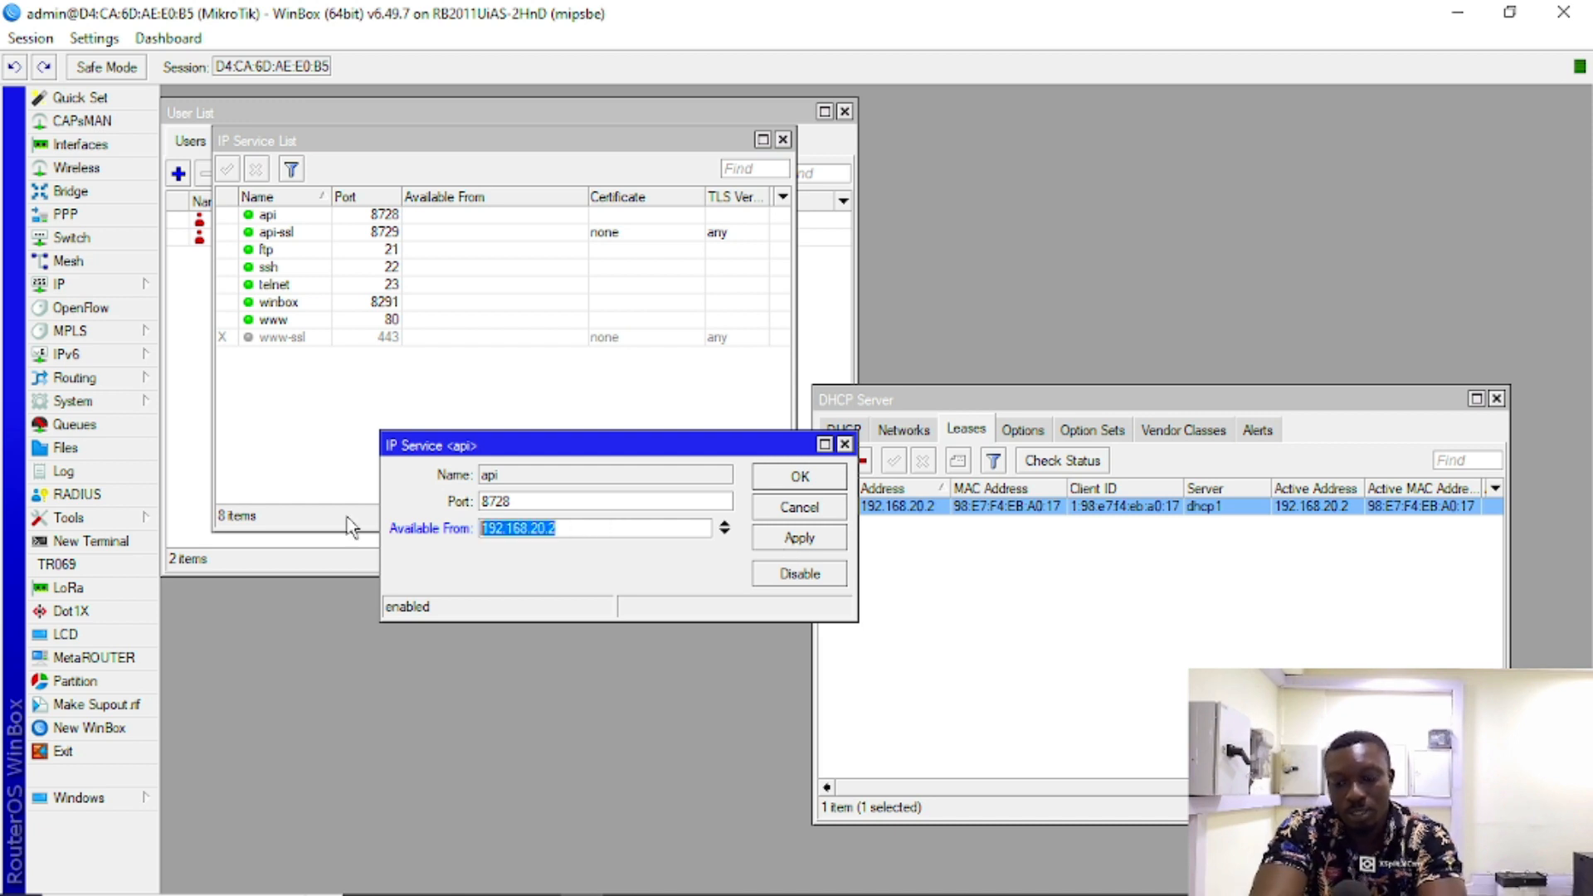
{"action": "left_click", "coordinate": [797, 546]}
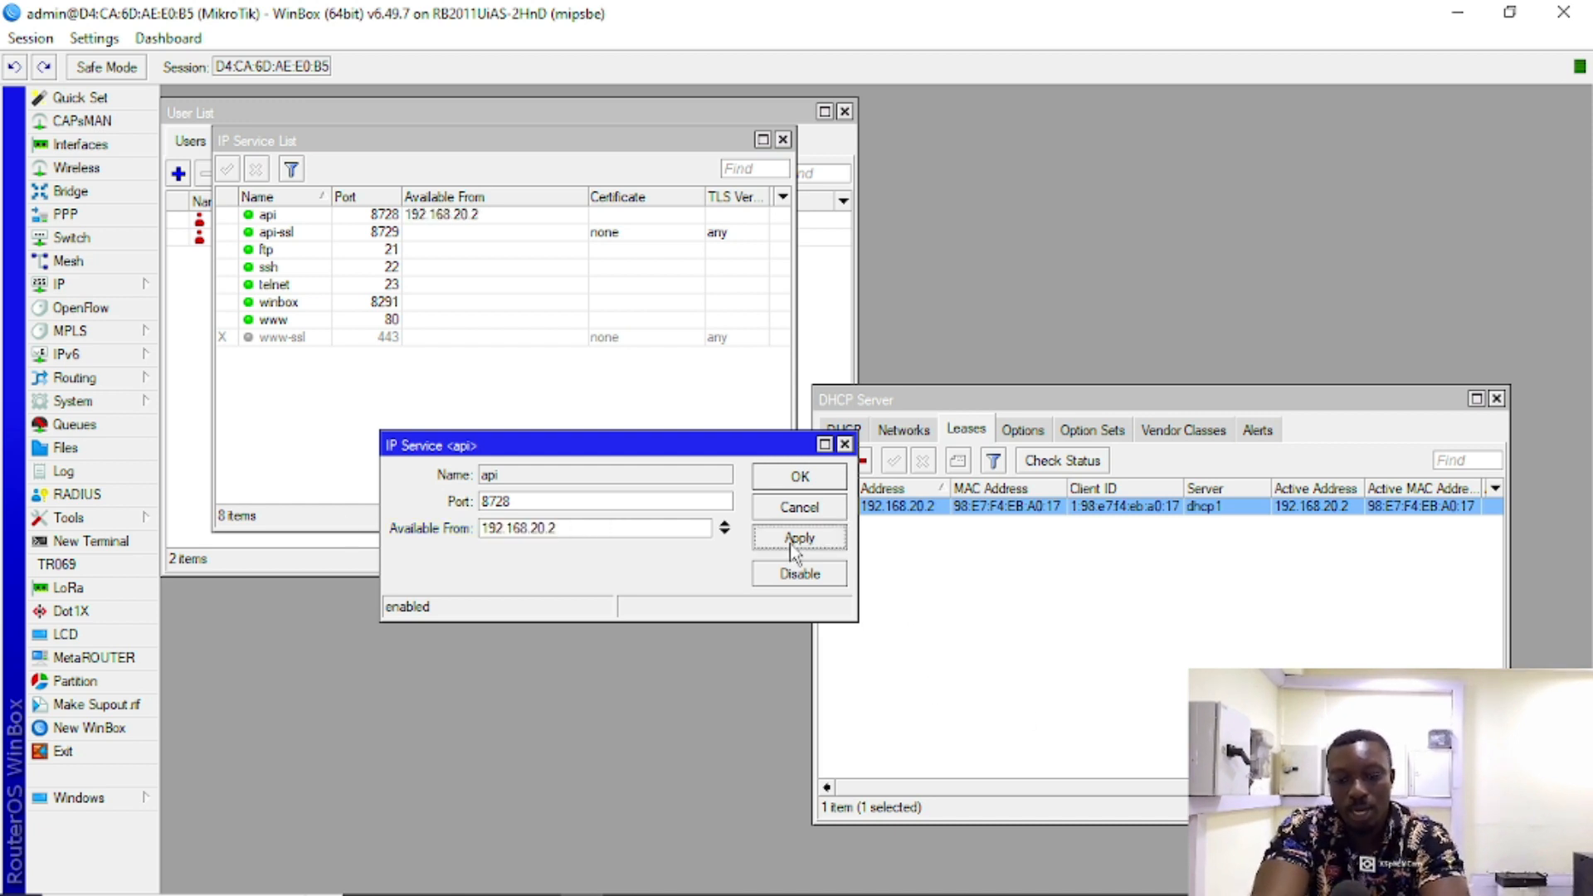
{"action": "left_click", "coordinate": [800, 479]}
{"action": "left_click", "coordinate": [411, 233]}
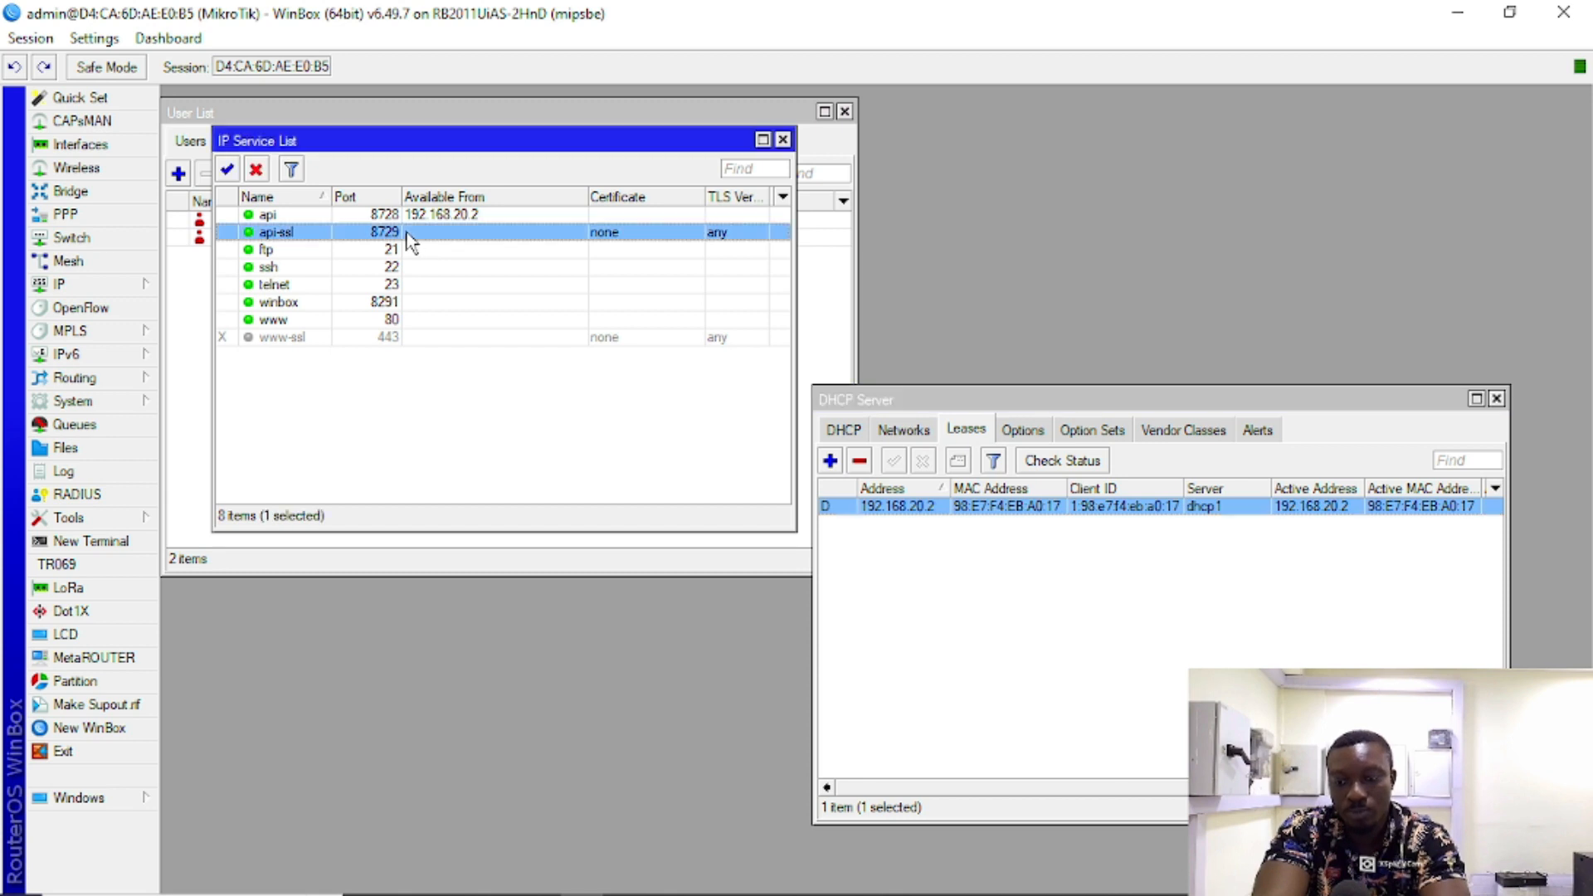
Step: Look over the api-ssl and ftp service settings without changing them
{"action": "double_click", "coordinate": [407, 235]}
{"action": "left_click", "coordinate": [531, 499]}
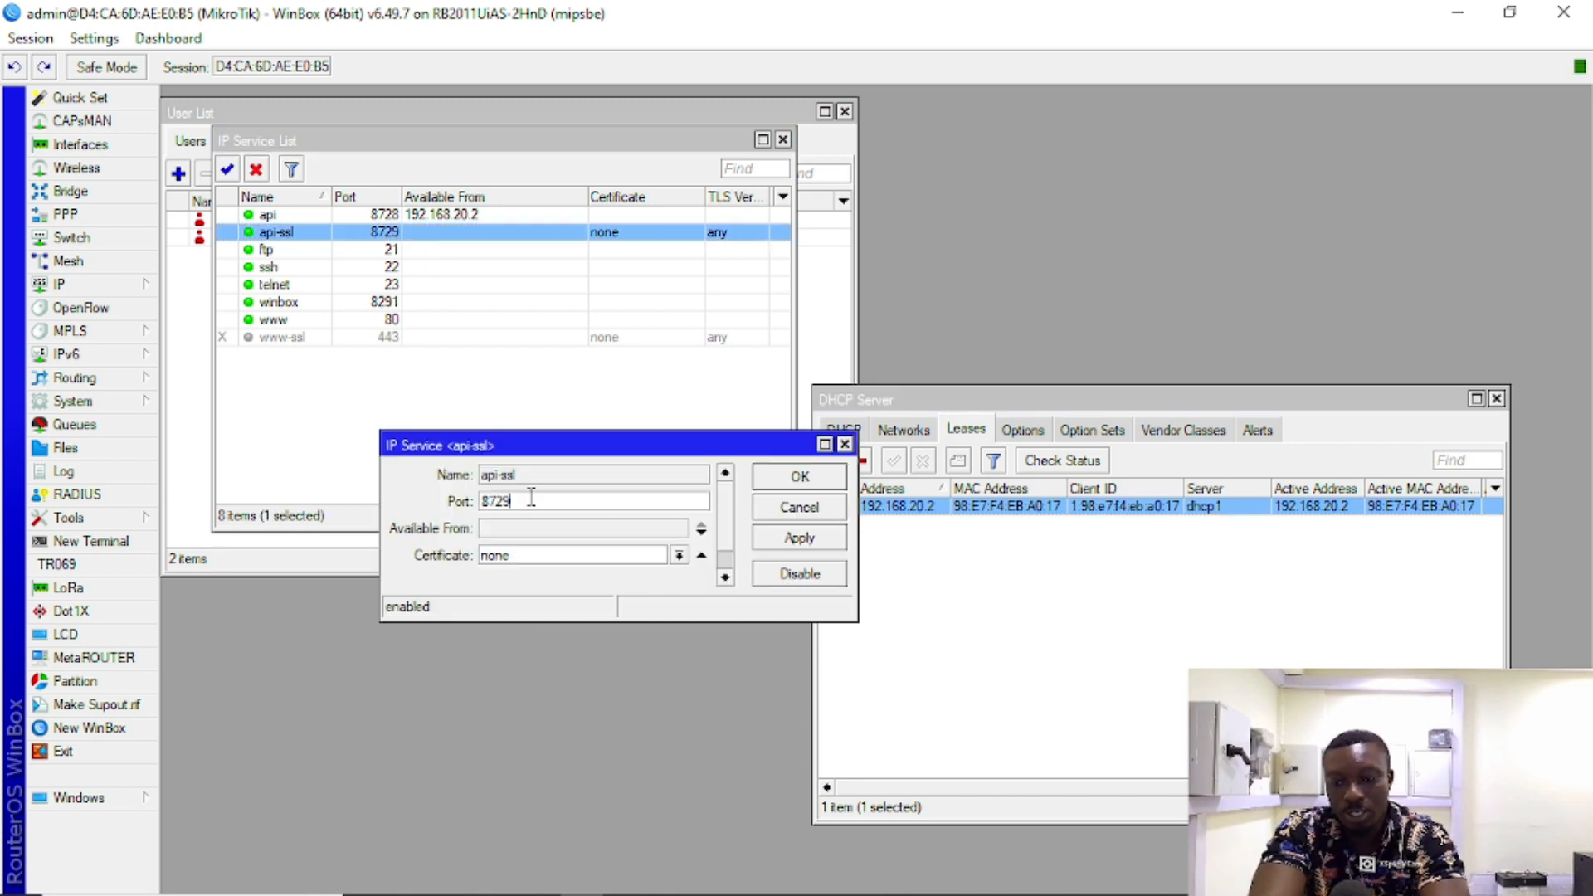
{"action": "left_click", "coordinate": [796, 480]}
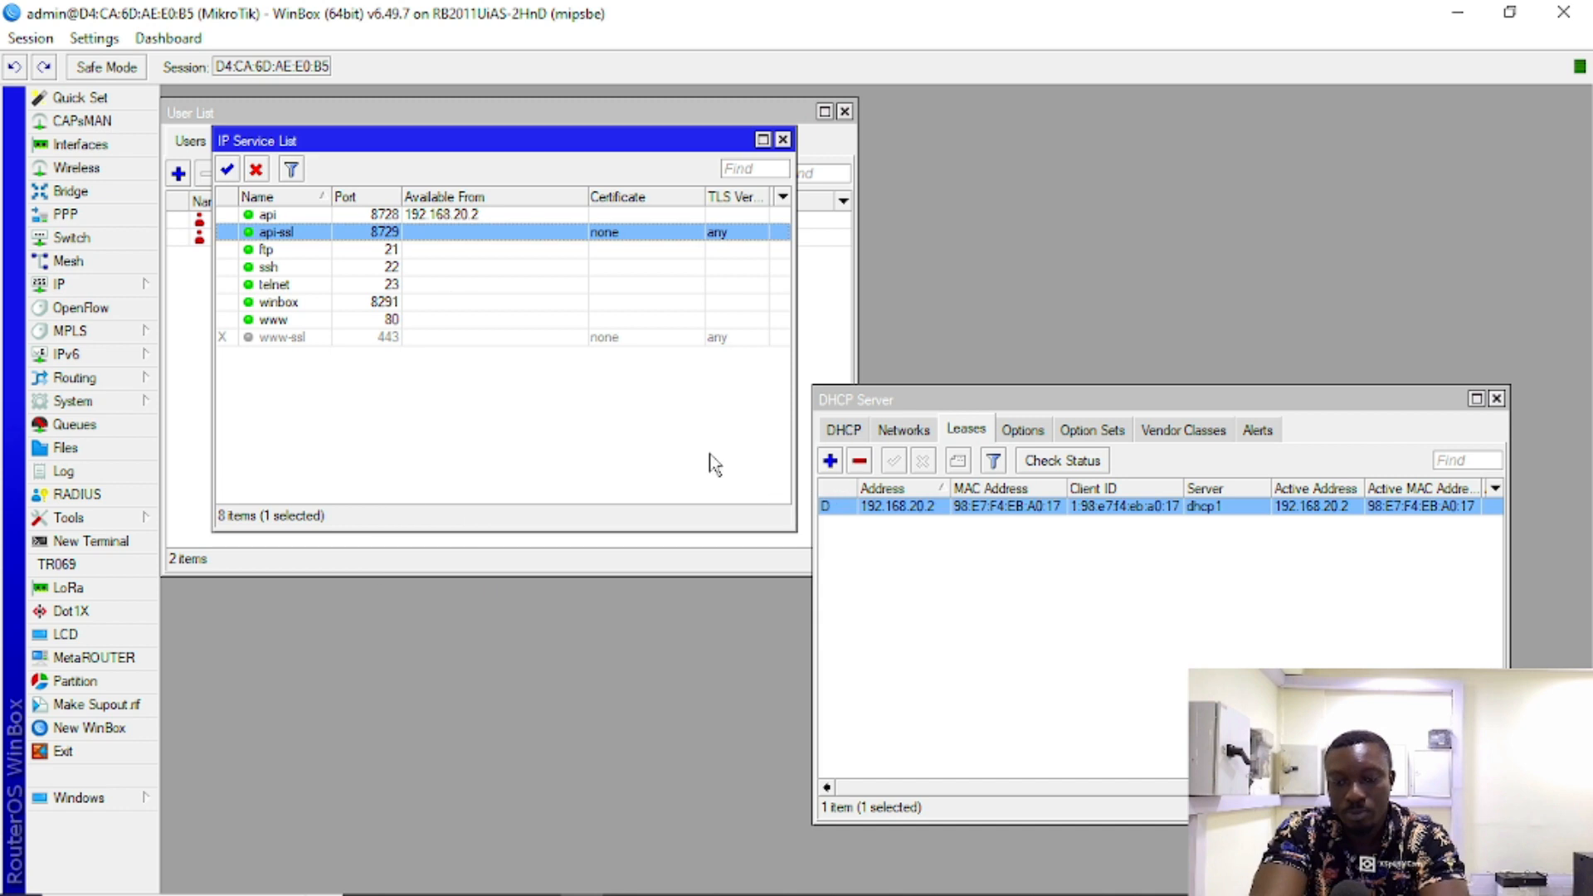
{"action": "double_click", "coordinate": [421, 251]}
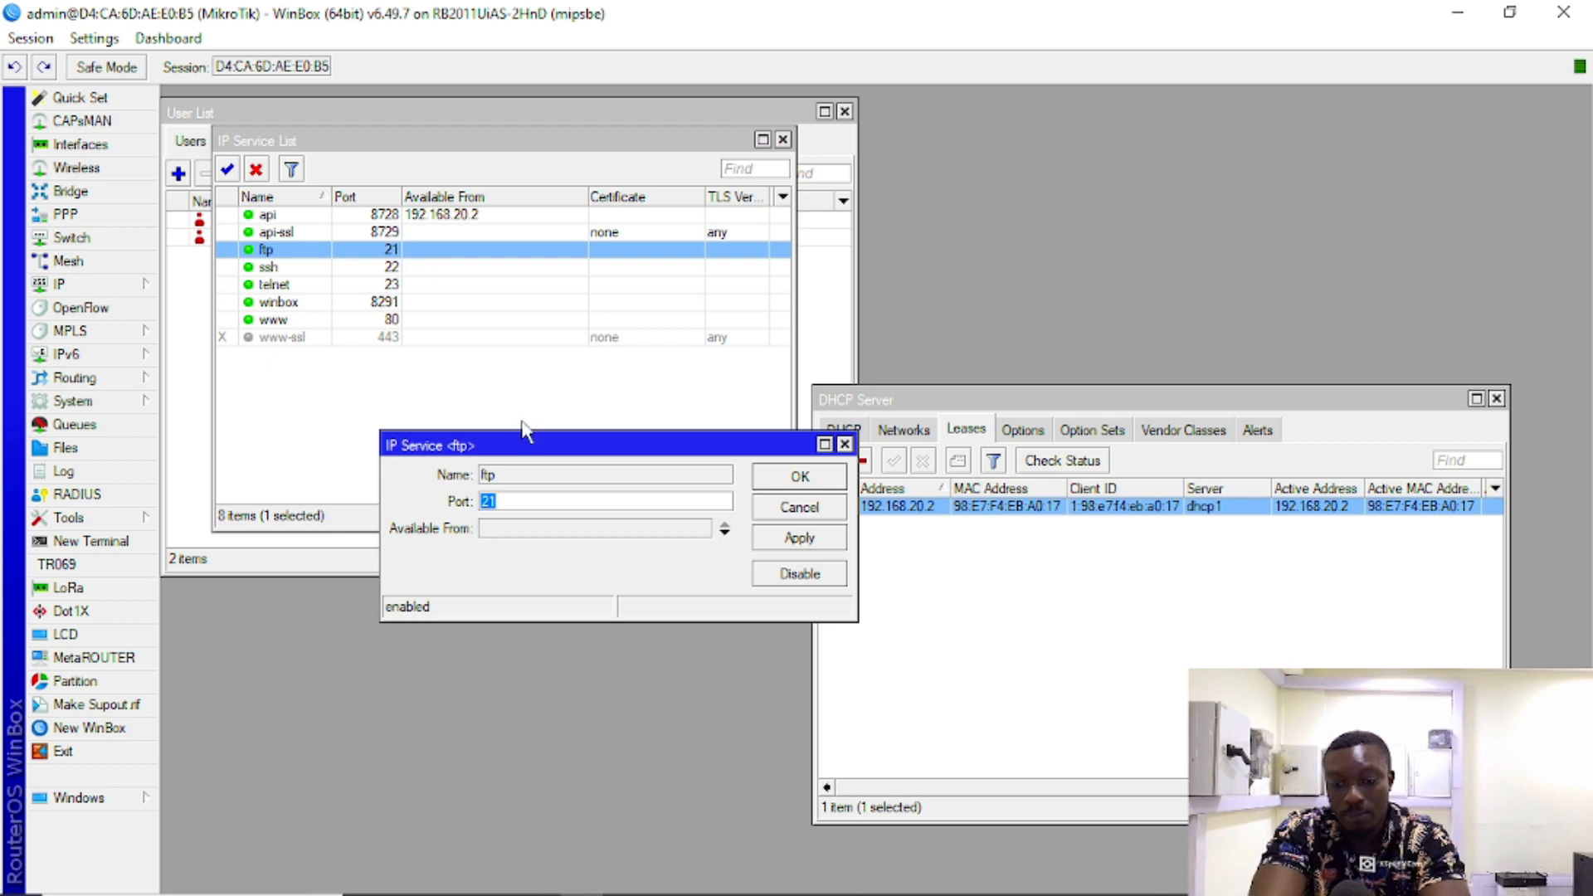
{"action": "left_click", "coordinate": [798, 507]}
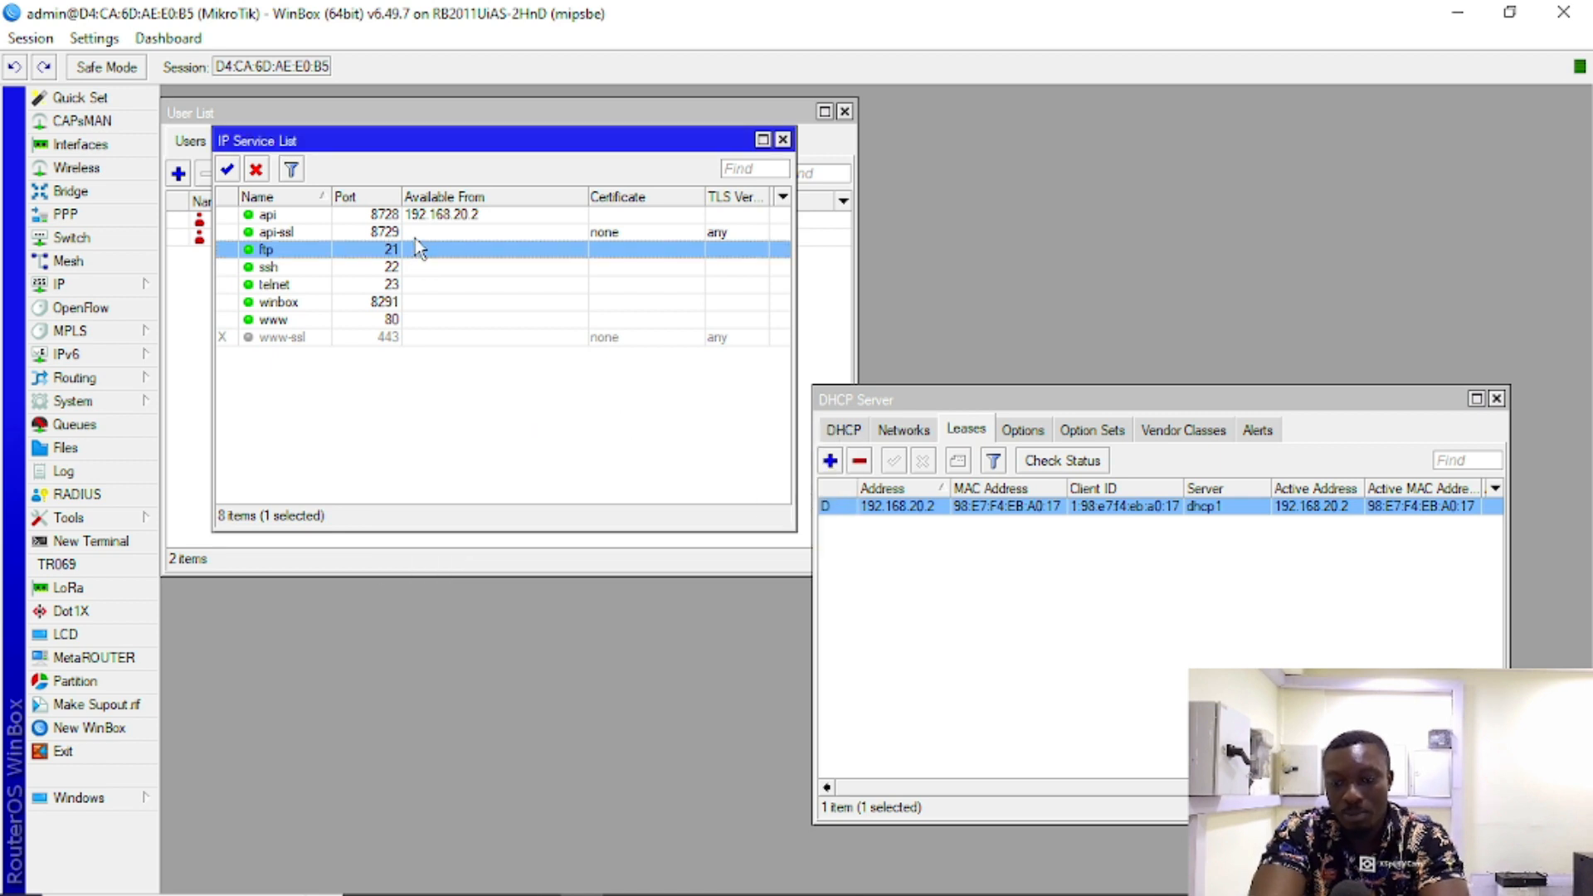
Step: Restrict api-ssl's Available From to 192.168.20.2
{"action": "double_click", "coordinate": [419, 232]}
{"action": "left_click", "coordinate": [582, 531]}
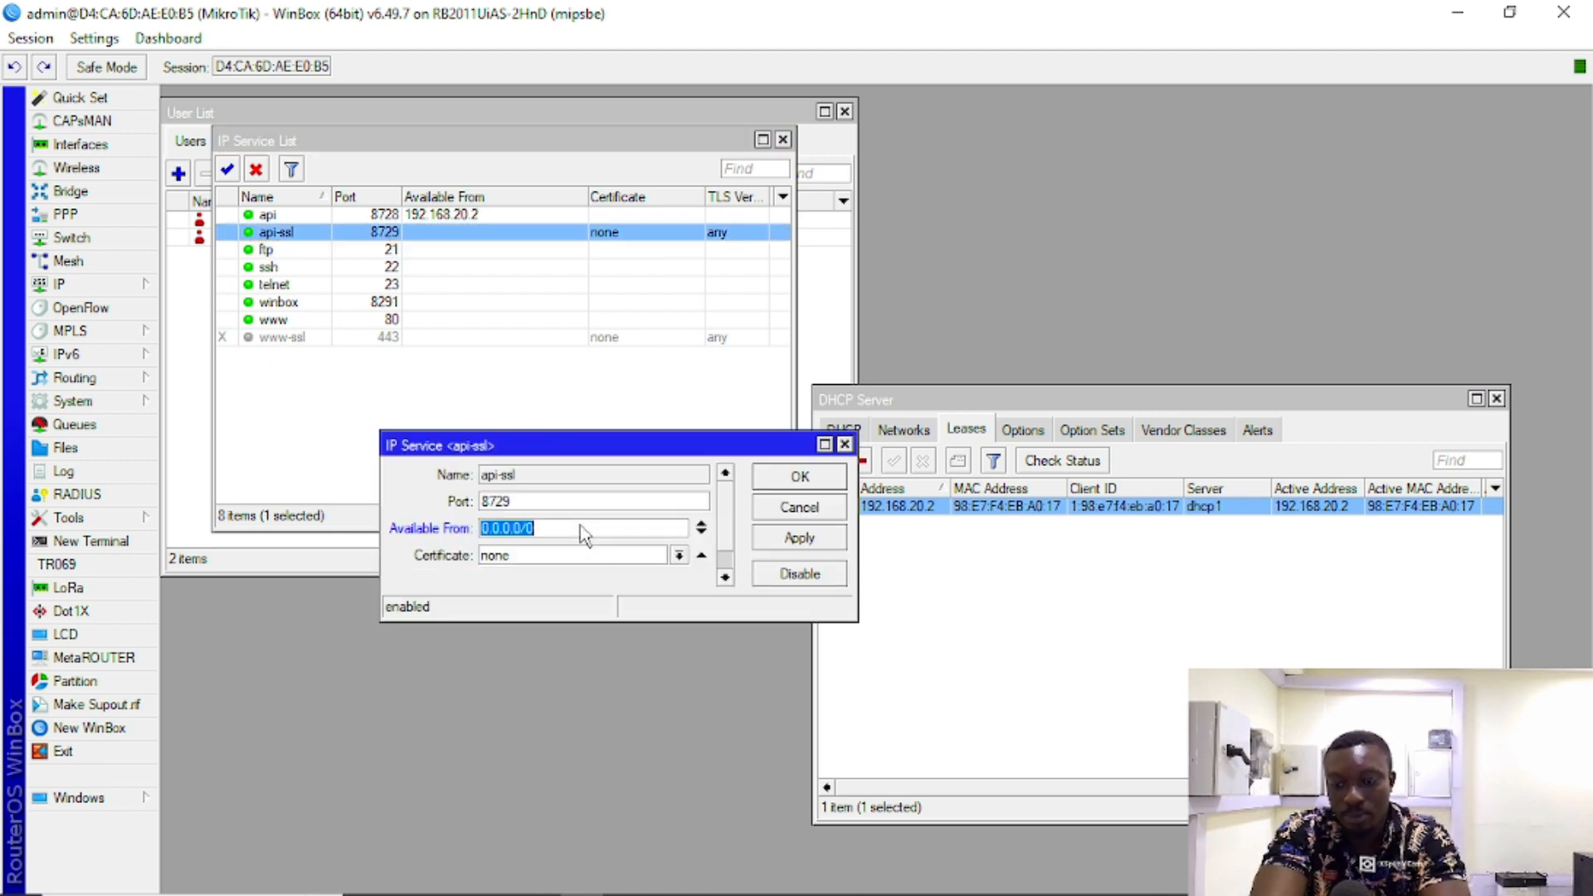
{"action": "key", "text": "ctrl+v"}
{"action": "left_click", "coordinate": [799, 540]}
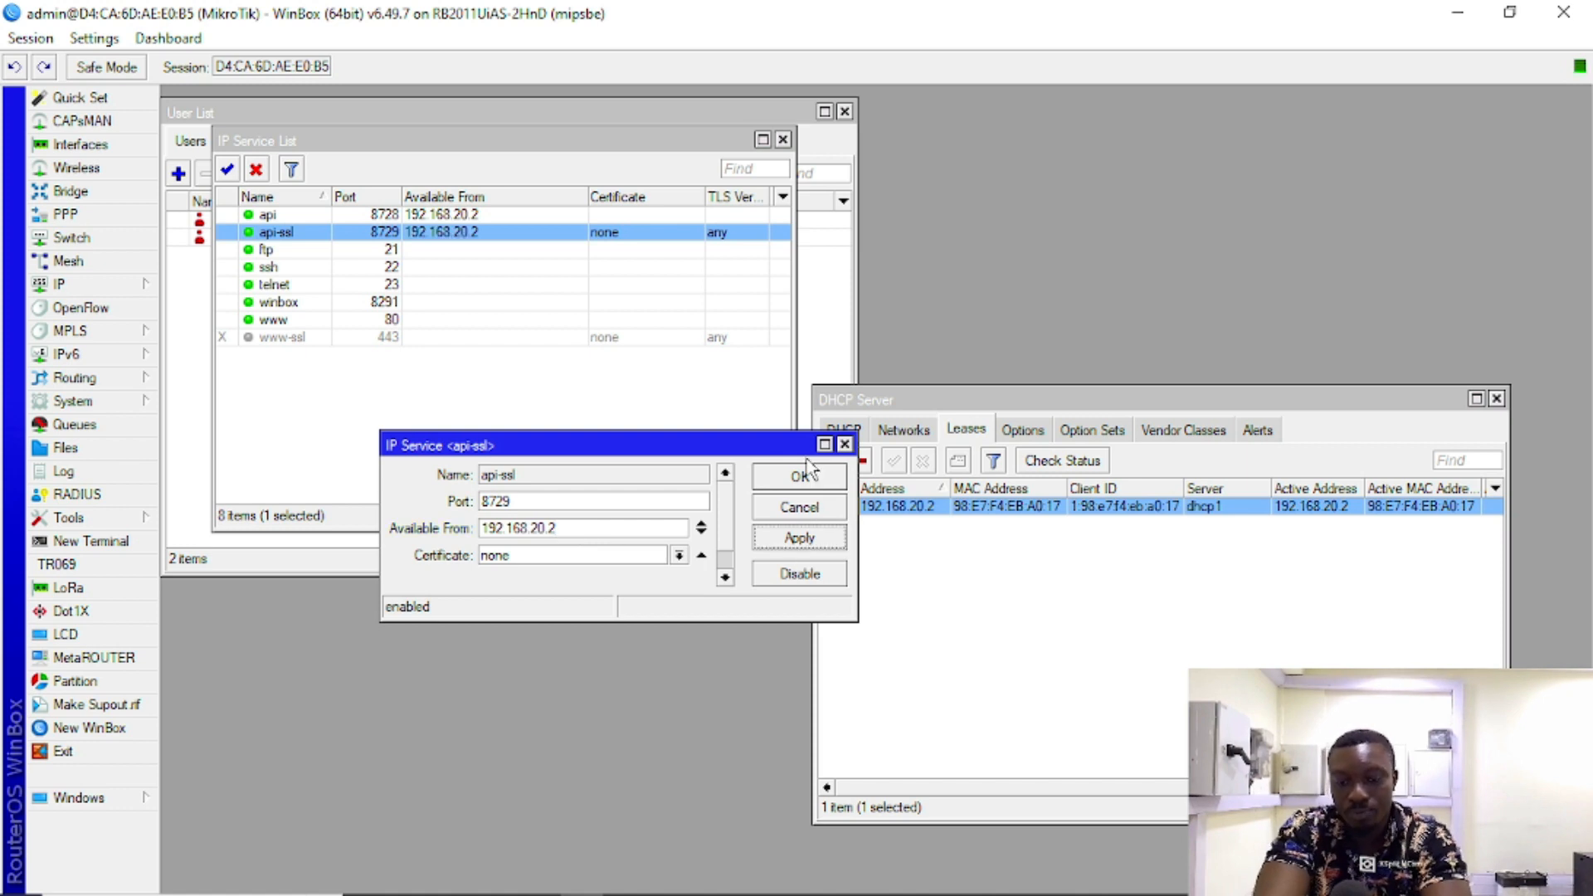
{"action": "left_click", "coordinate": [800, 476]}
Step: Restrict ftp to 192.168.20.2, replacing an initially typed 192.168.20.0/24 subnet
{"action": "left_click", "coordinate": [430, 252]}
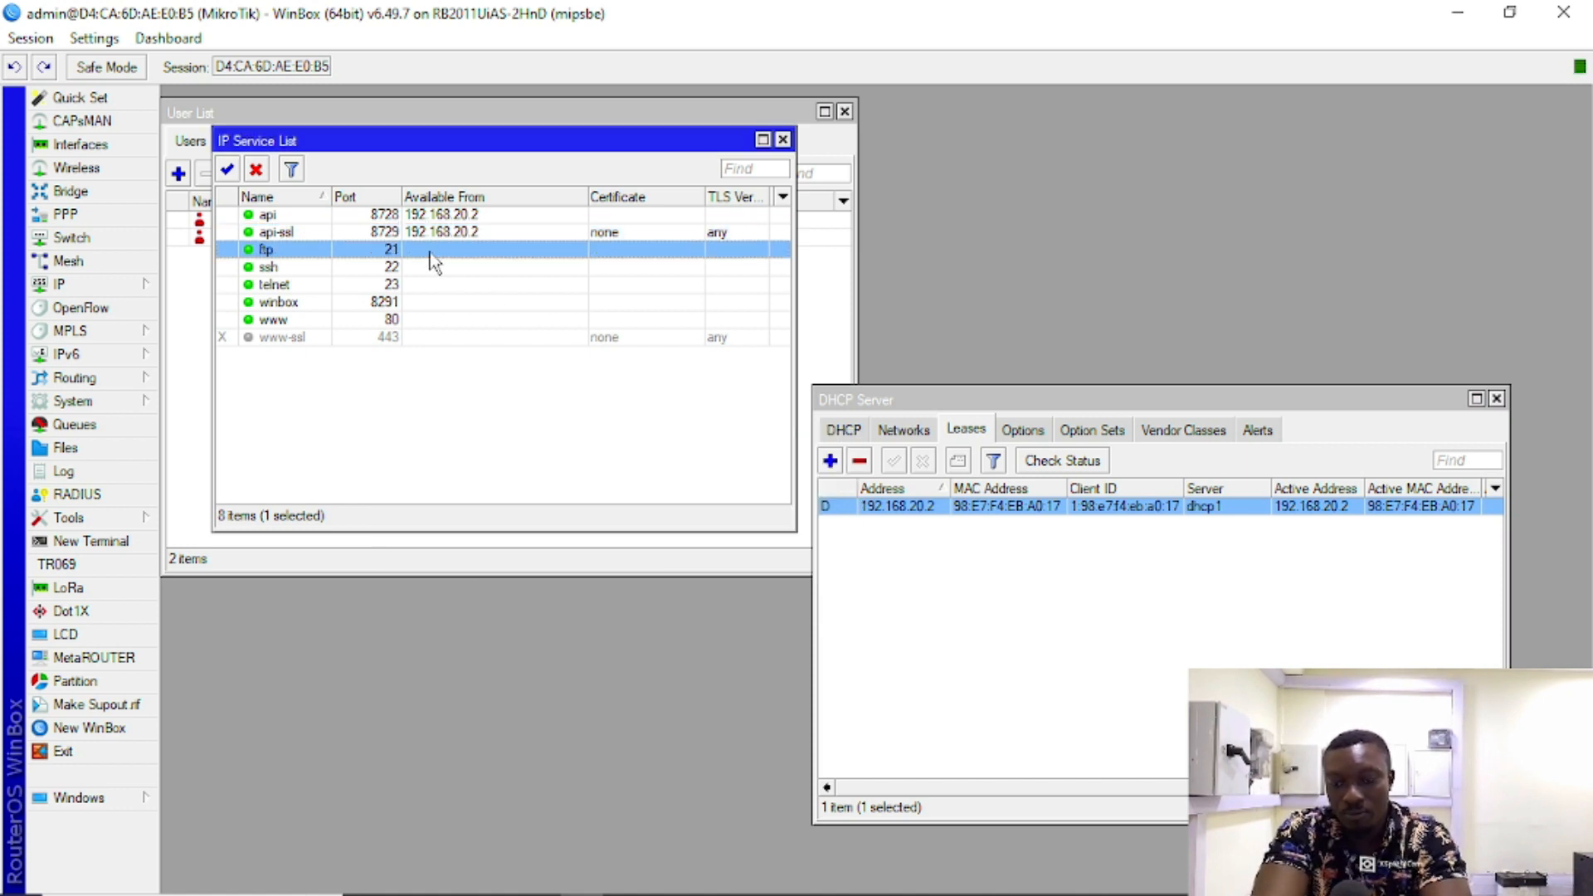
{"action": "double_click", "coordinate": [430, 252]}
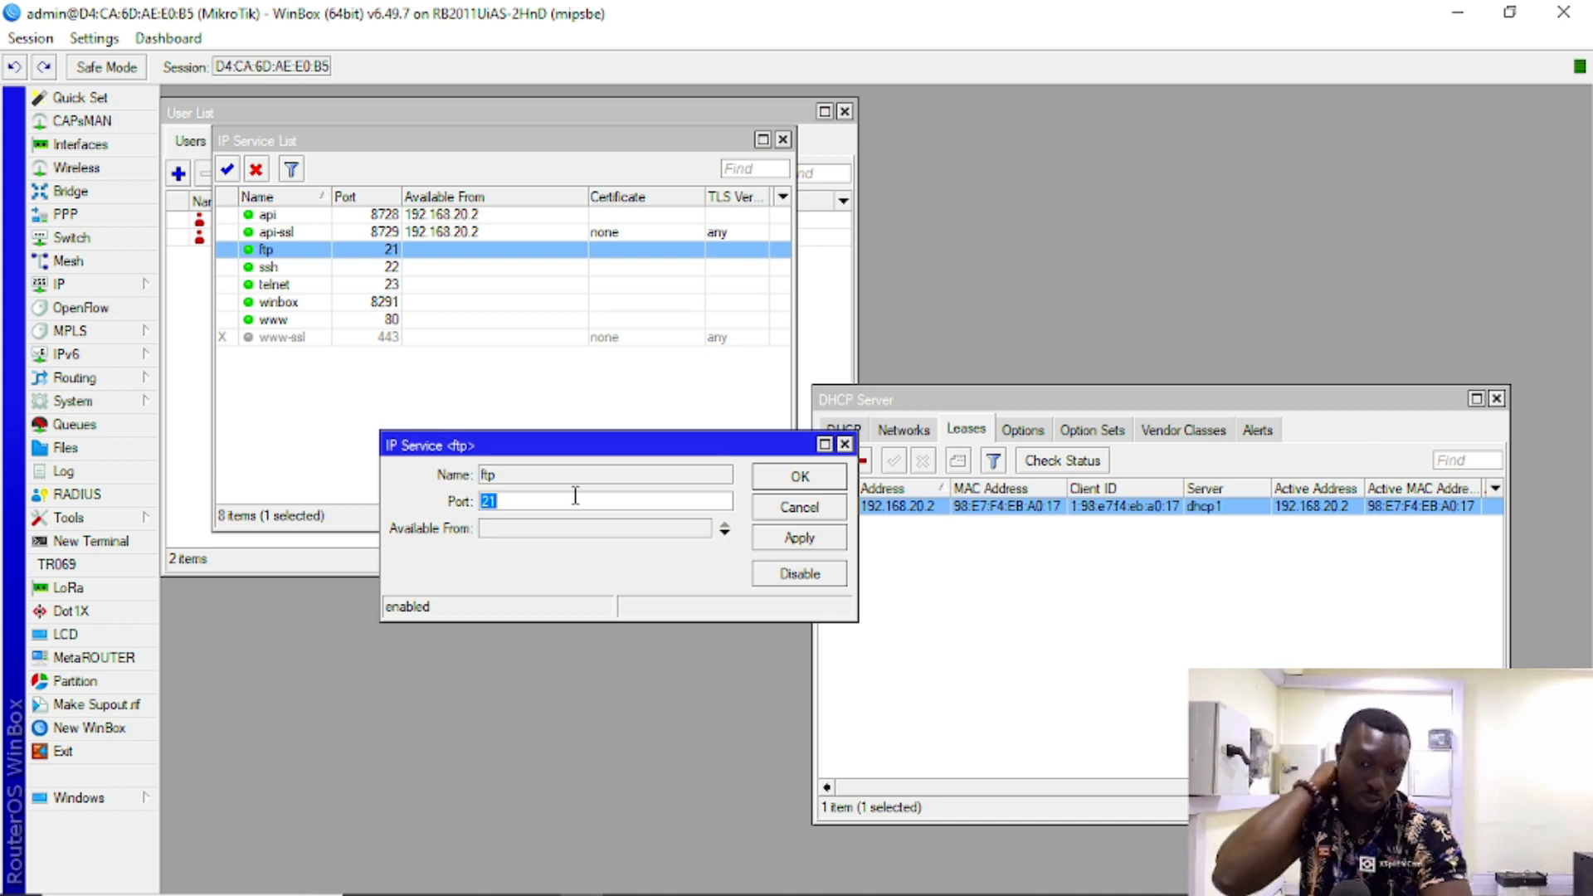
{"action": "left_click", "coordinate": [535, 529]}
{"action": "type", "text": "192.168.20.0"}
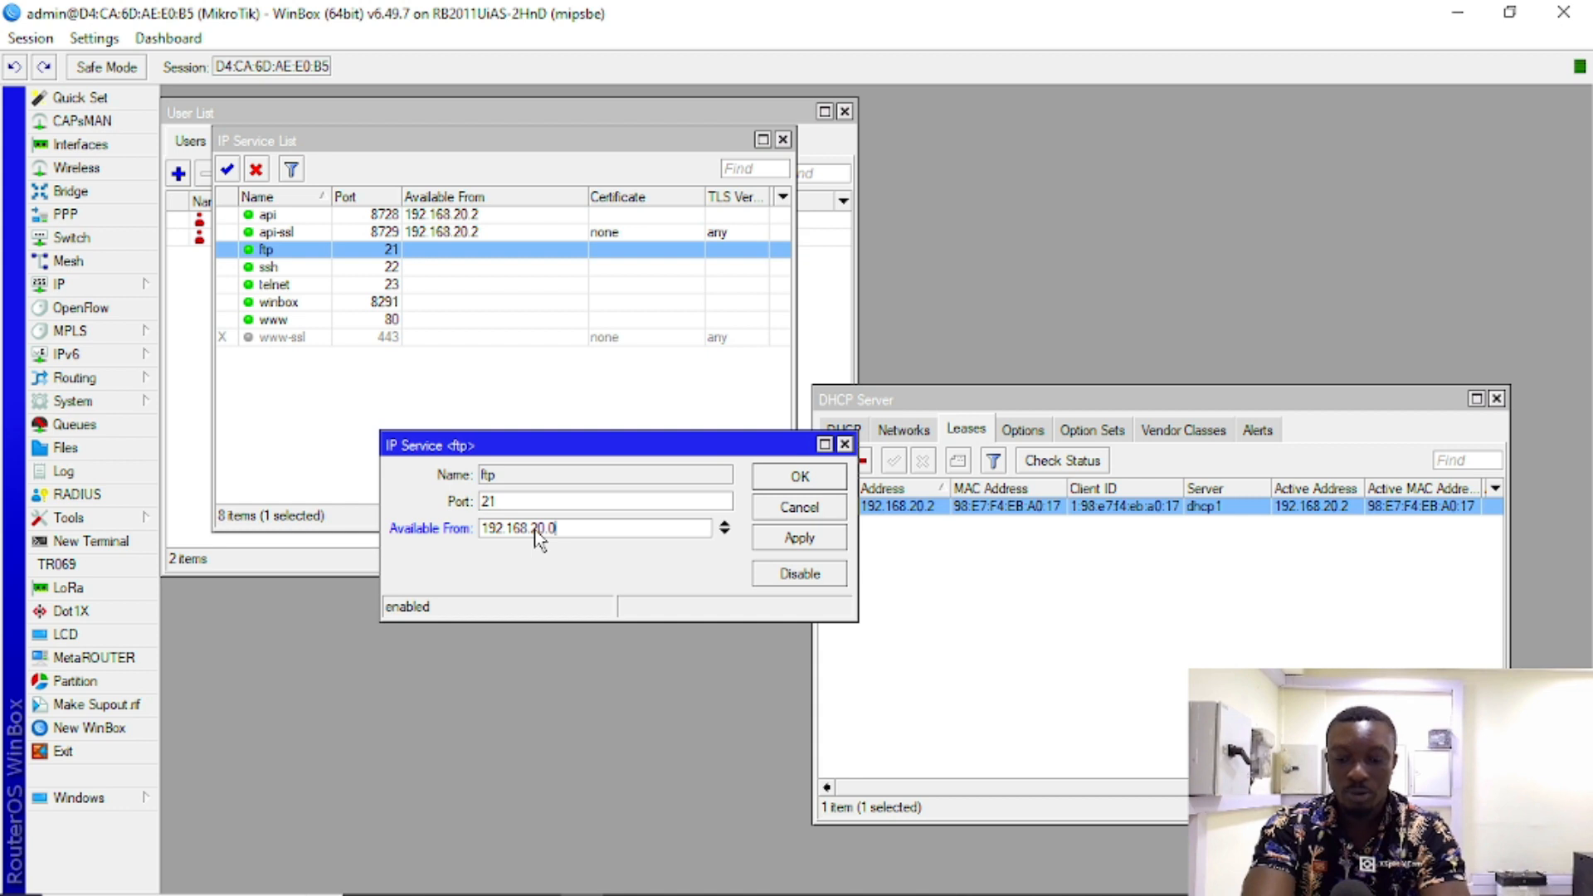
{"action": "type", "text": "/"}
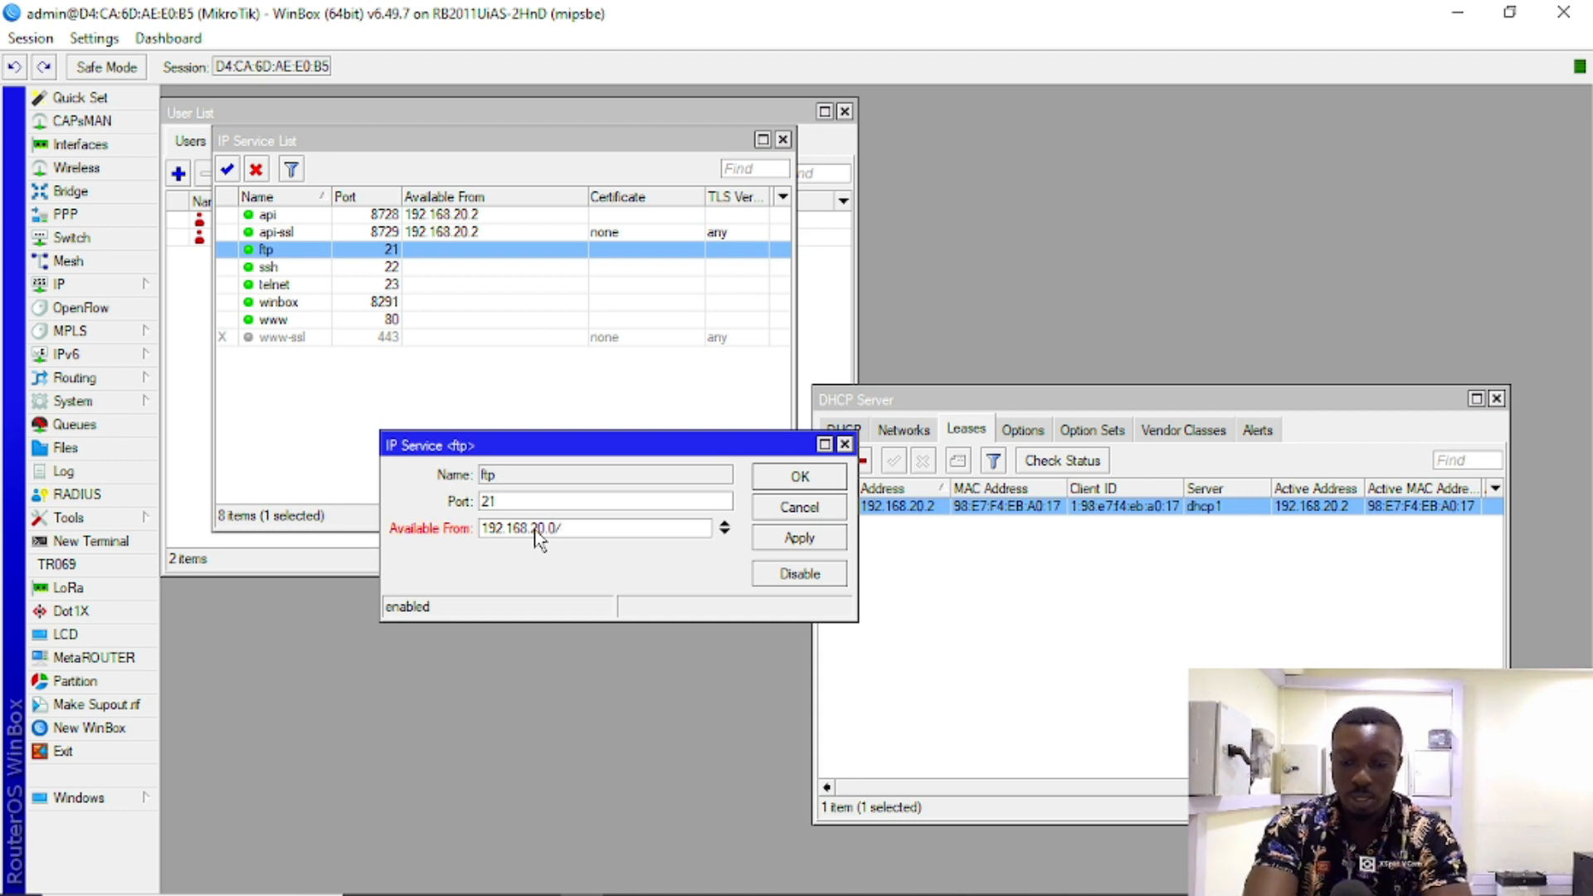
{"action": "key", "text": "BackSpace"}
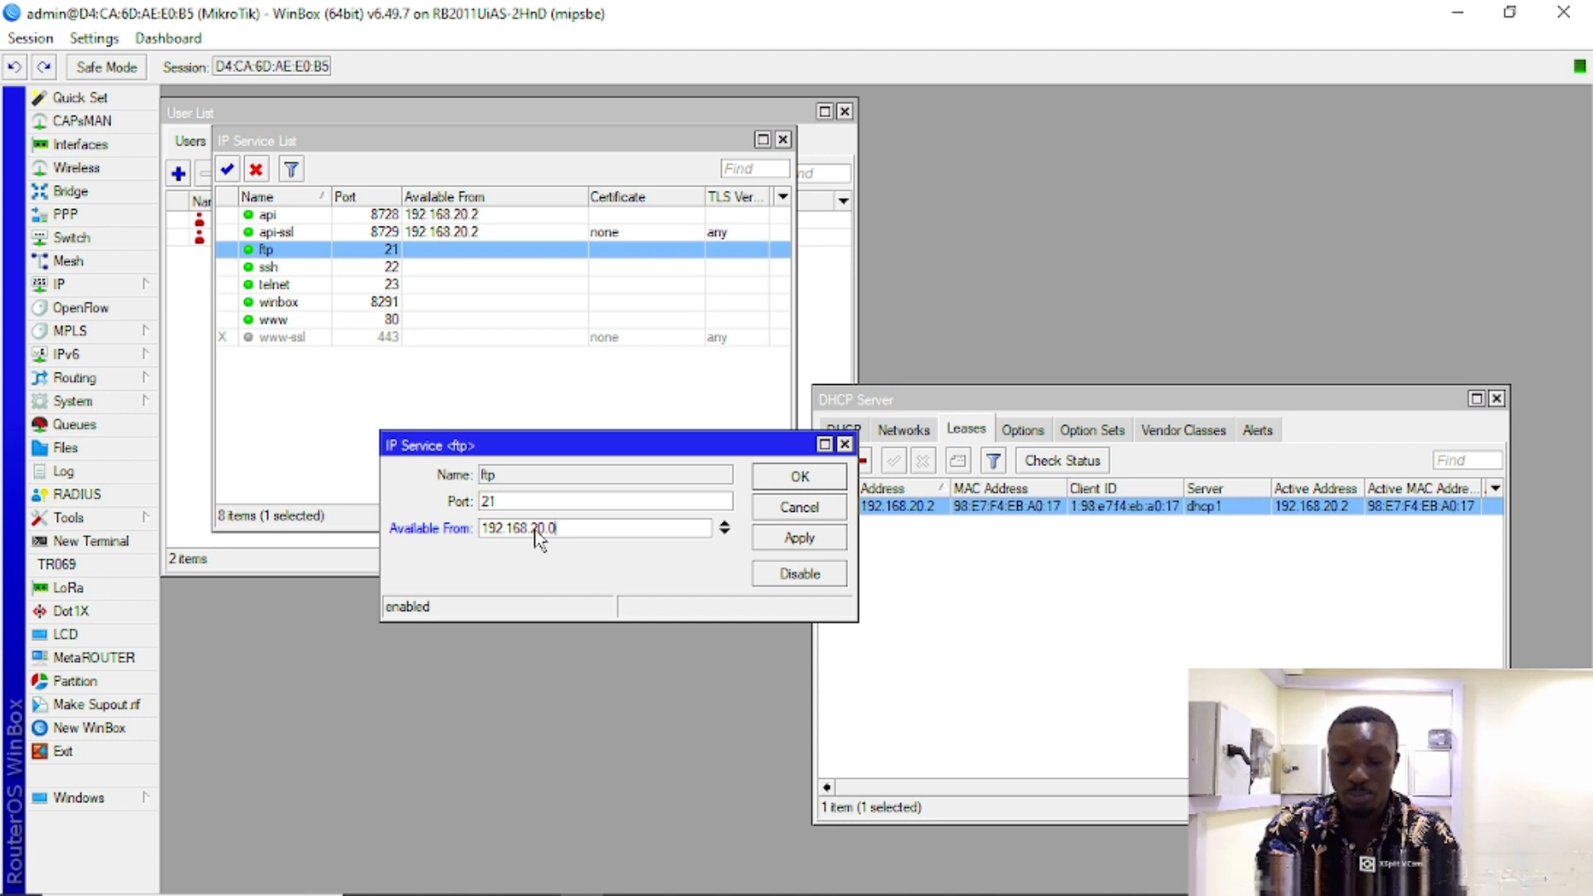
{"action": "type", "text": "/24"}
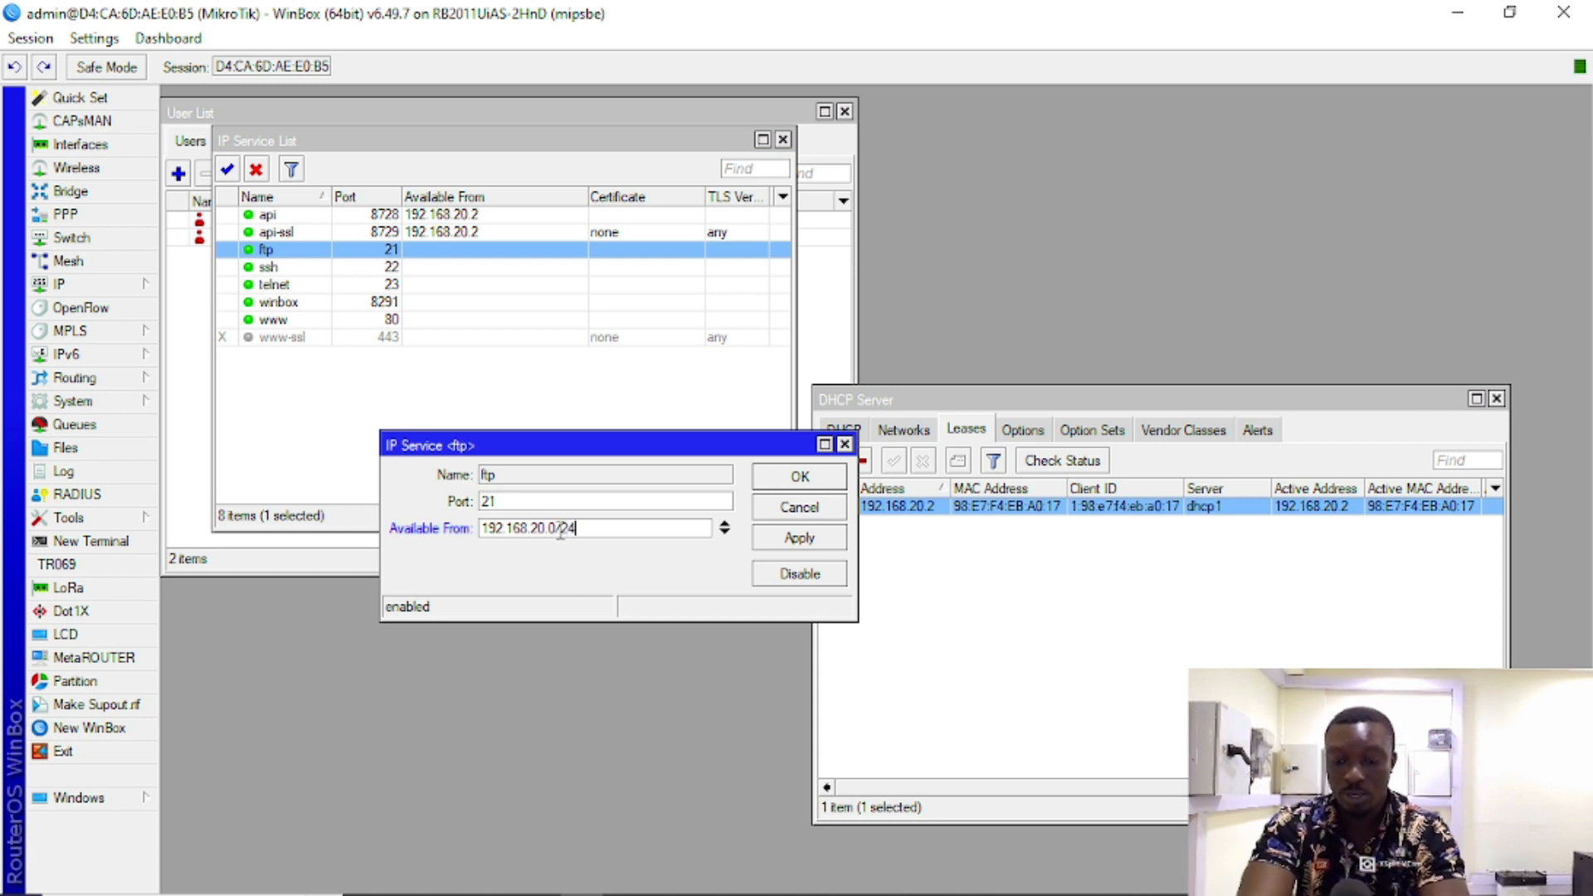
{"action": "left_click_drag", "start_coordinate": [556, 527], "coordinate": [456, 535]}
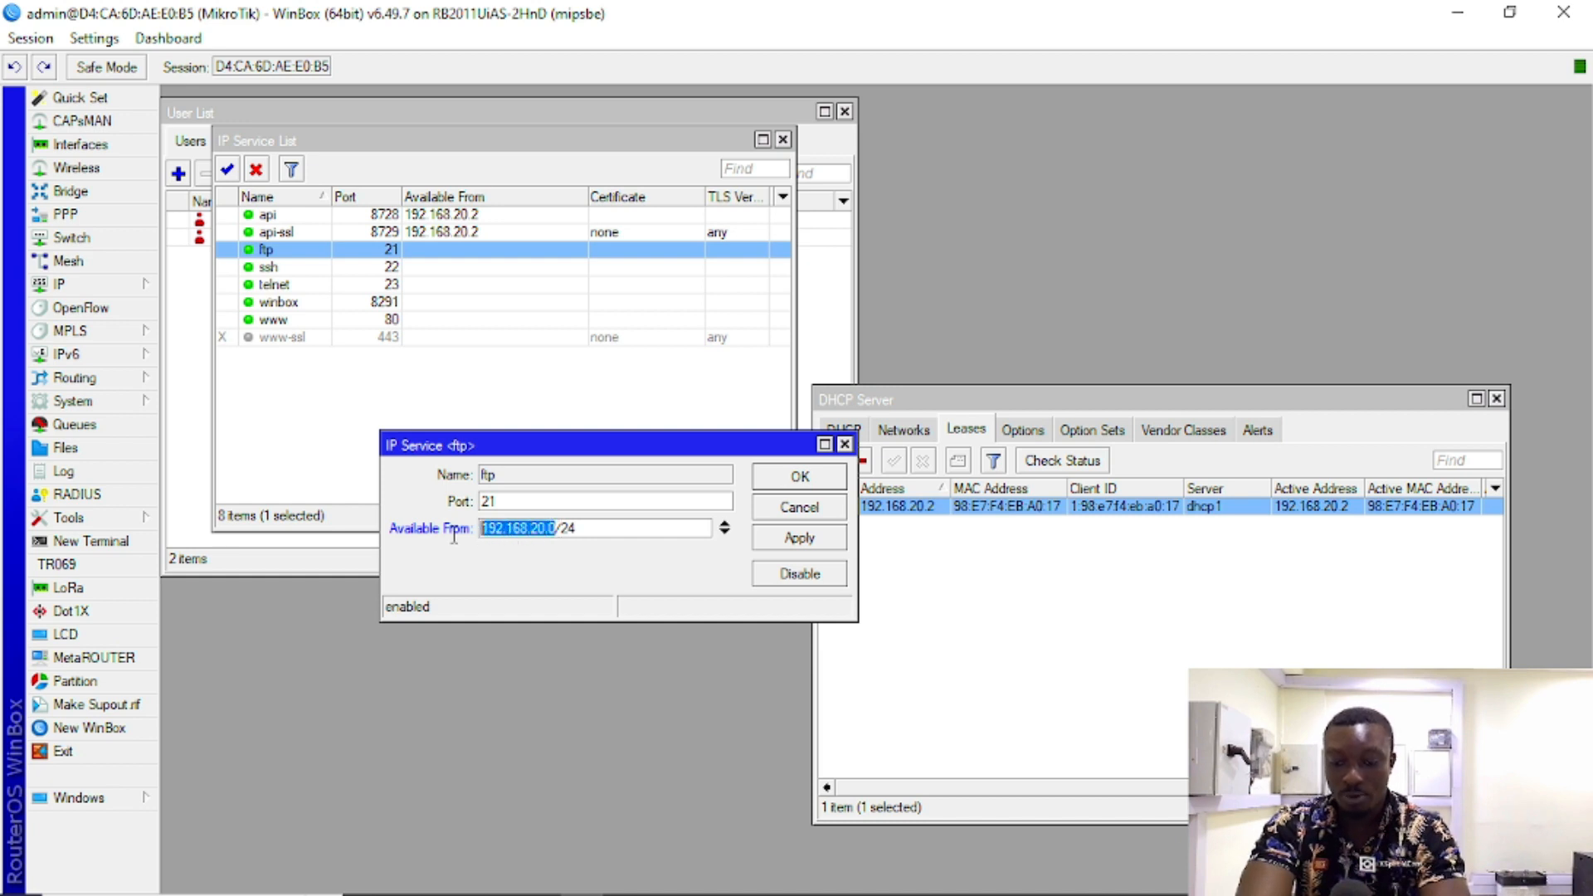
{"action": "left_click", "coordinate": [630, 529]}
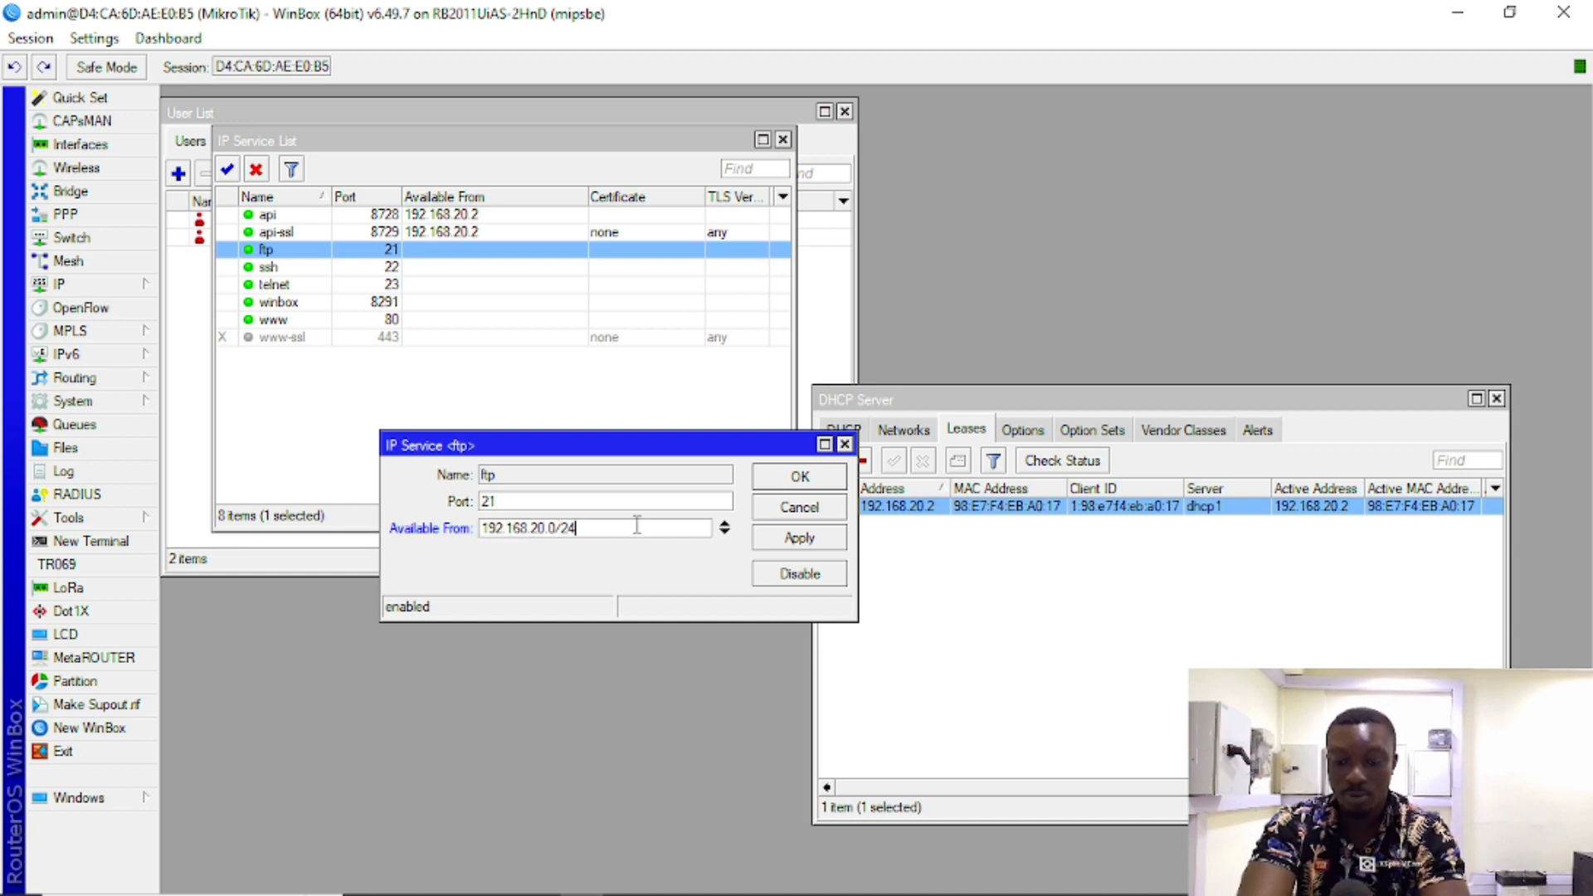
{"action": "left_click_drag", "start_coordinate": [640, 525], "coordinate": [382, 514]}
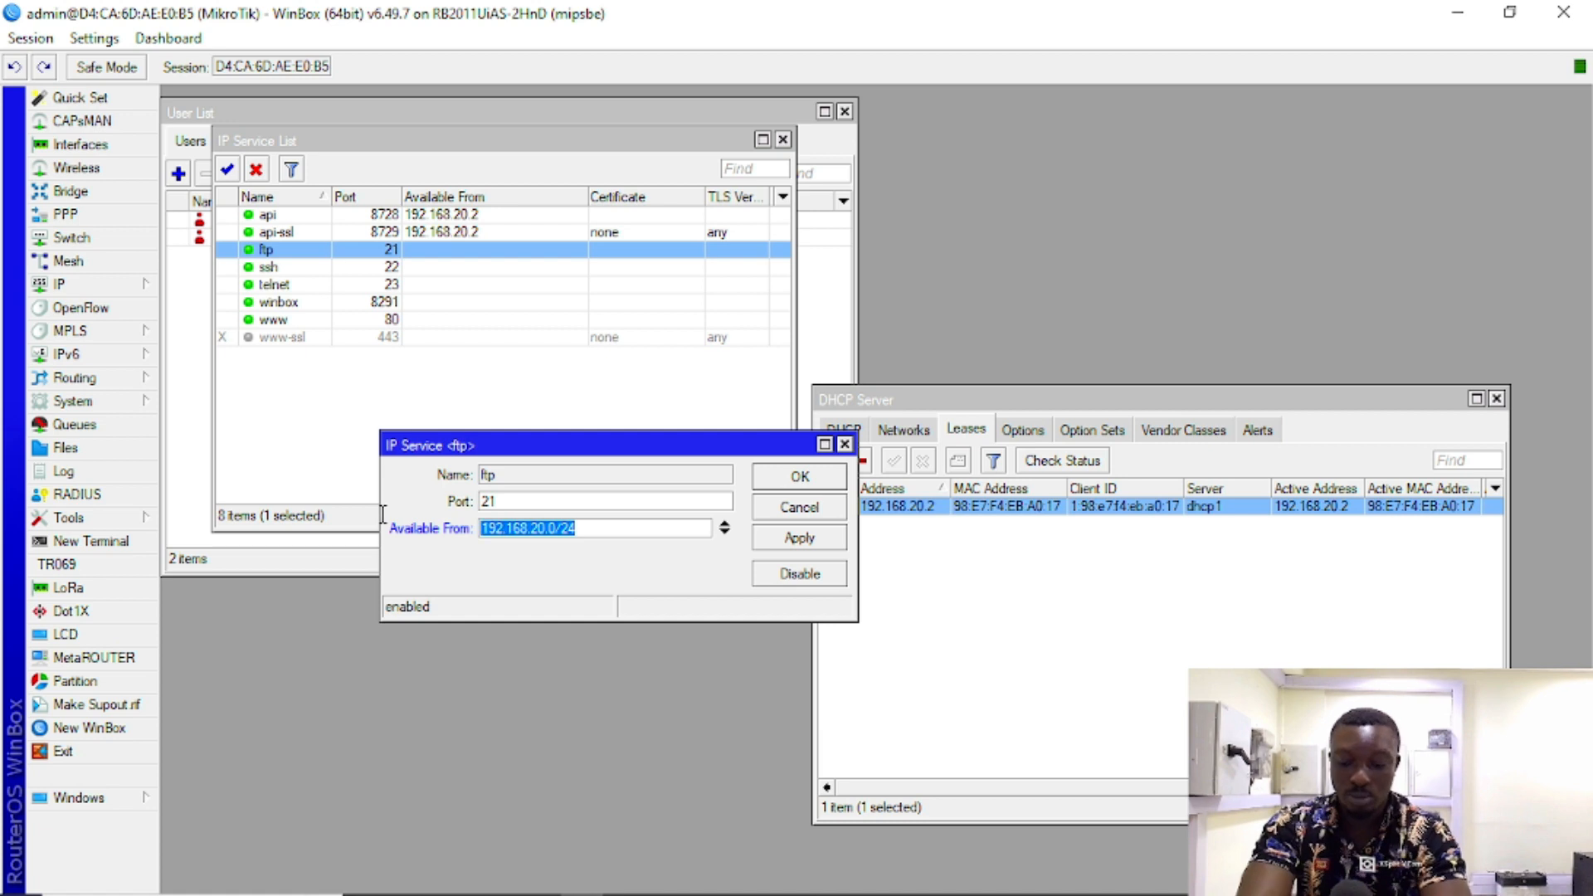
{"action": "type", "text": "192.168.20.2"}
{"action": "left_click", "coordinate": [798, 537]}
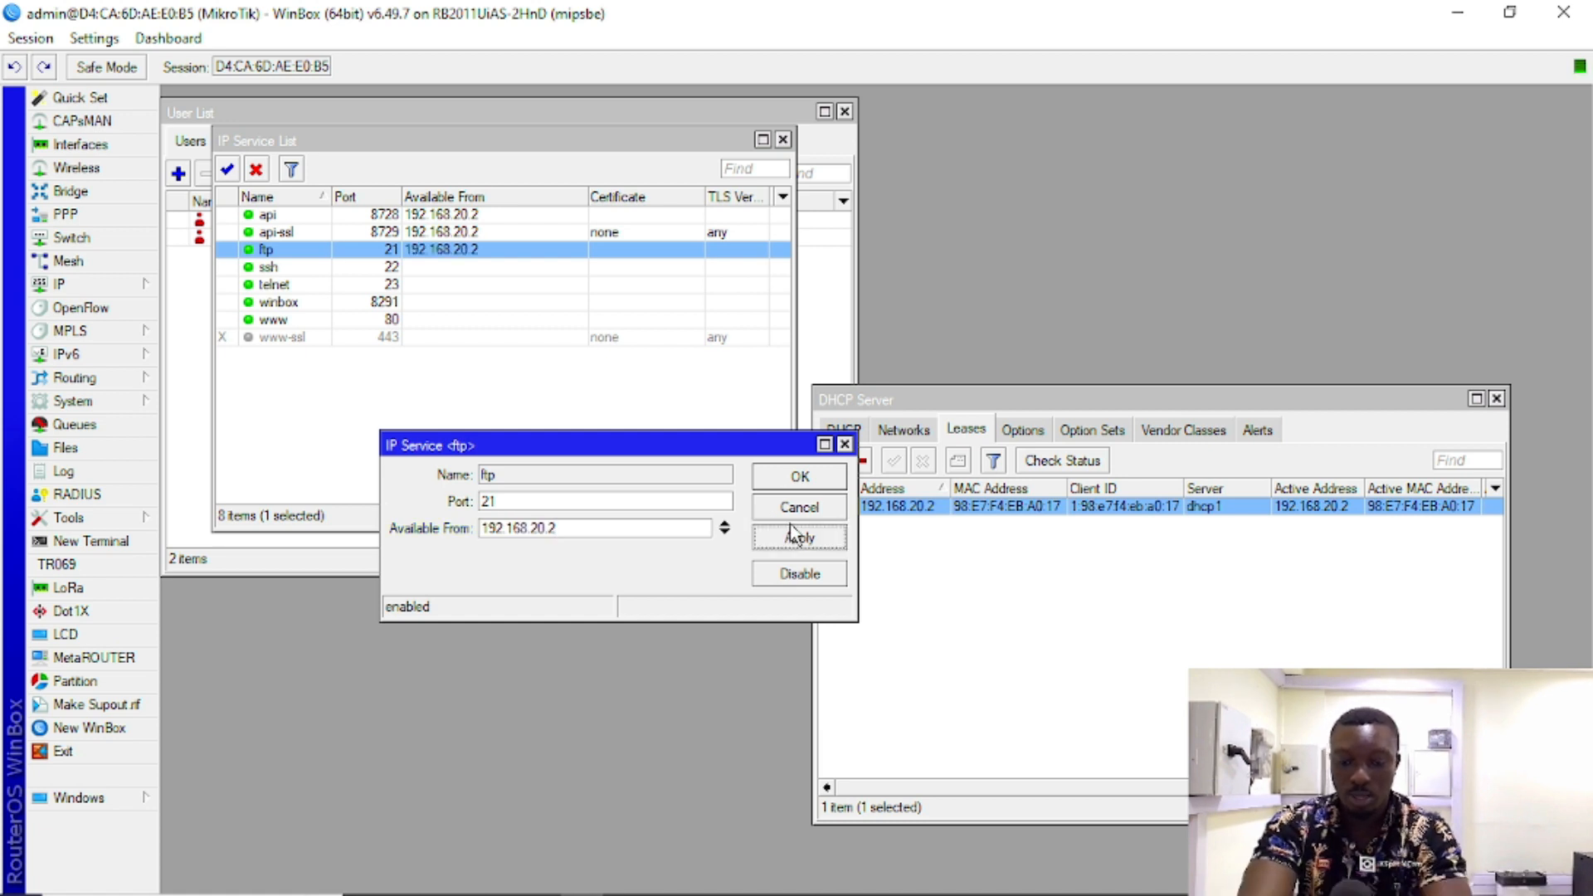
{"action": "left_click", "coordinate": [799, 477]}
{"action": "left_click", "coordinate": [432, 275]}
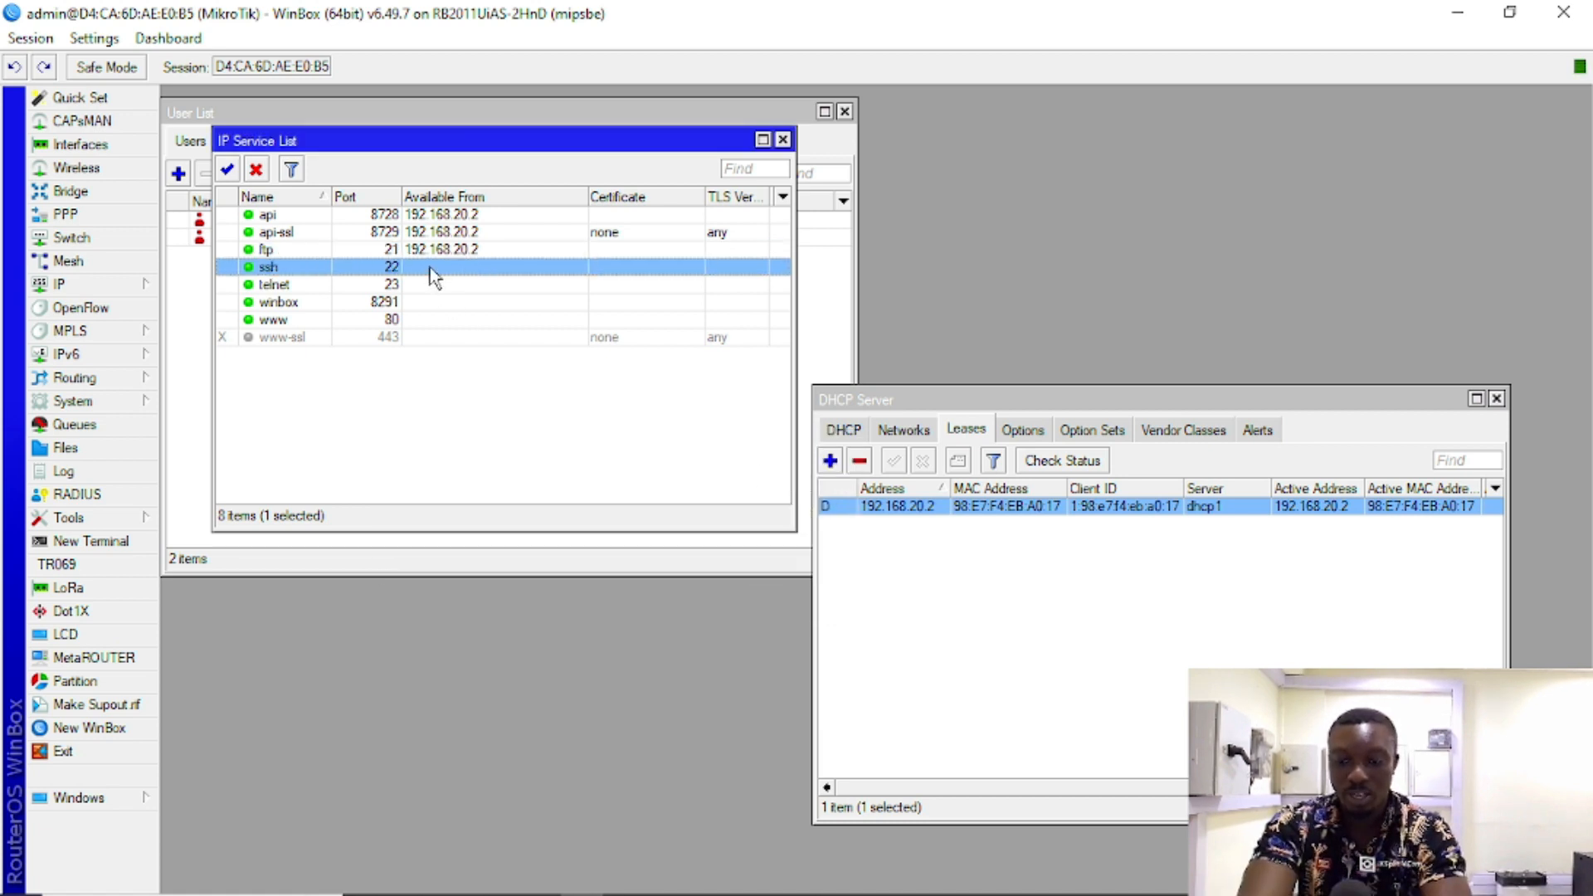
Step: Change ssh's port from 22 to 27 and limit it to 192.168.20.2
{"action": "double_click", "coordinate": [432, 274]}
{"action": "double_click", "coordinate": [518, 502]}
{"action": "left_click", "coordinate": [508, 503]}
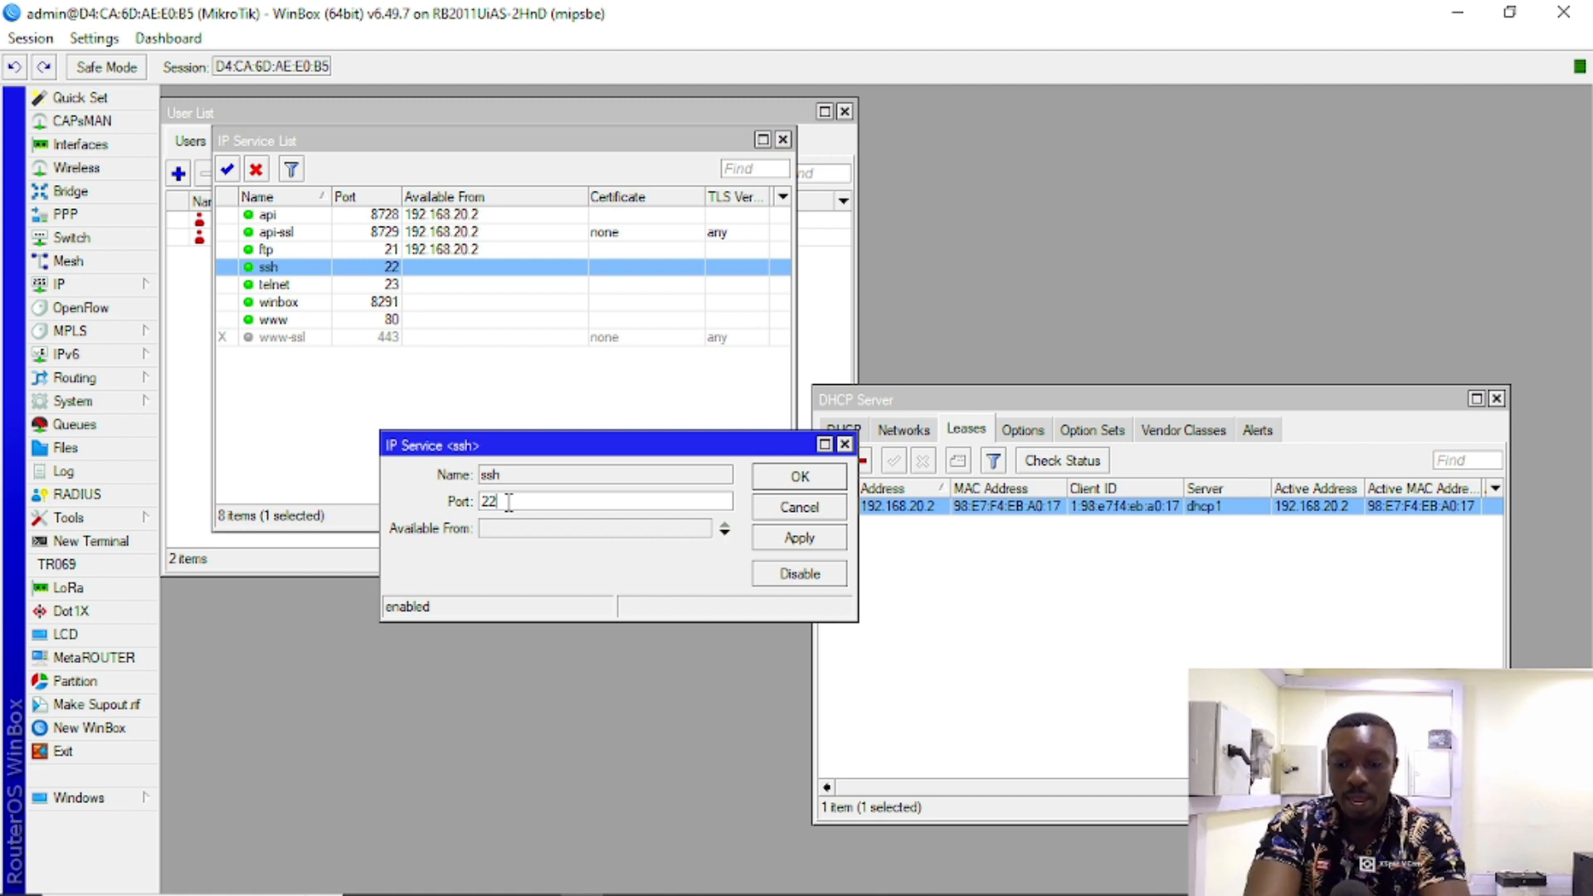
{"action": "key", "text": "BackSpace"}
{"action": "type", "text": "7"}
{"action": "left_click", "coordinate": [675, 532]}
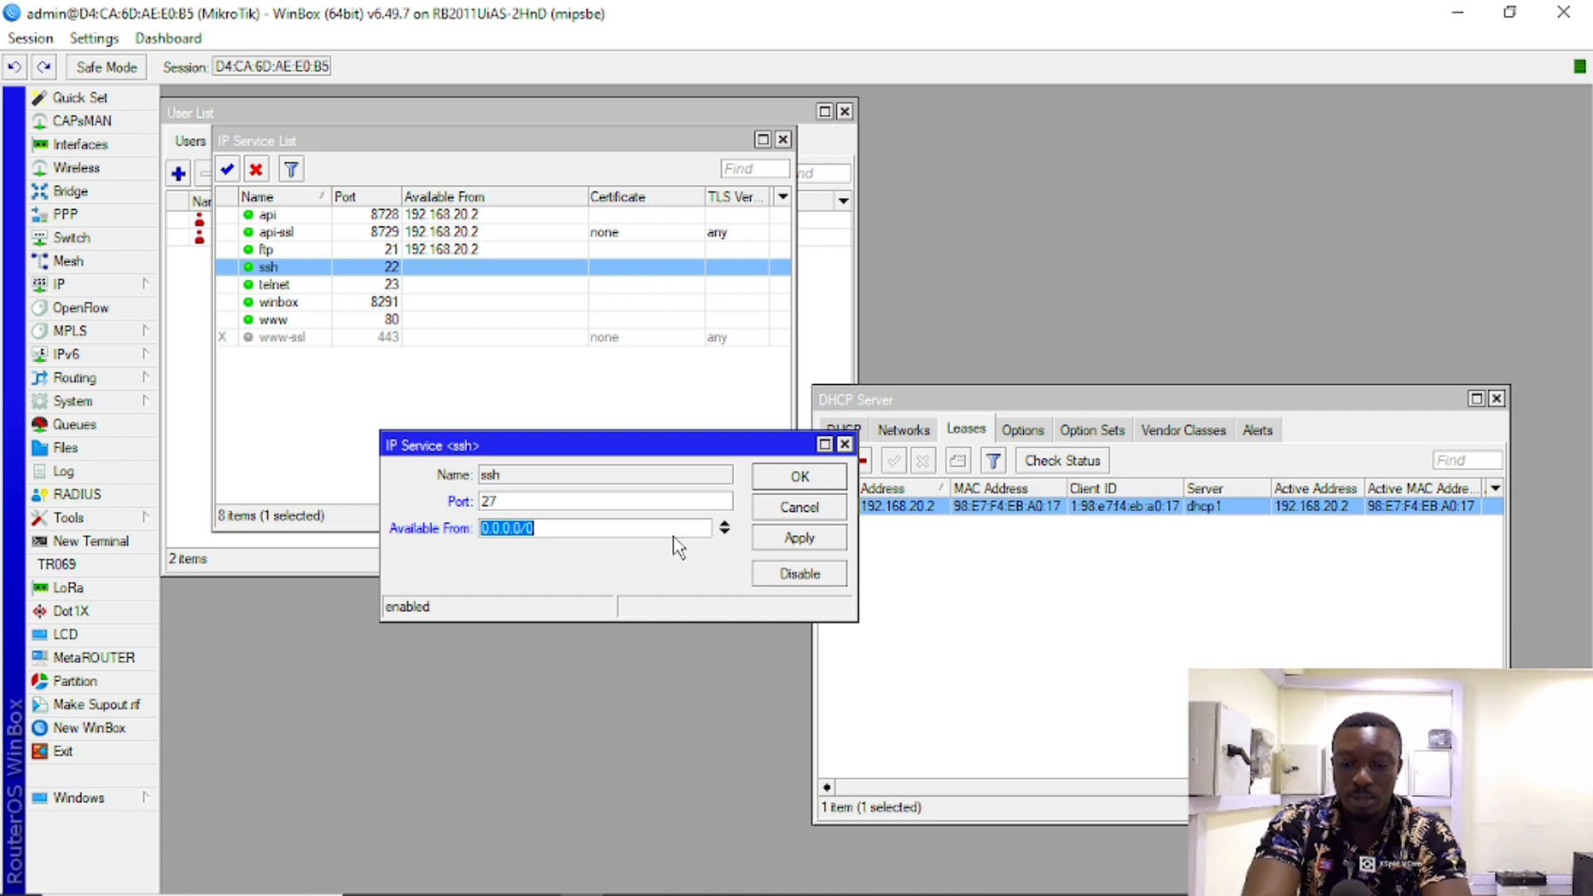
{"action": "type", "text": "192.168.20.2"}
{"action": "left_click", "coordinate": [795, 540]}
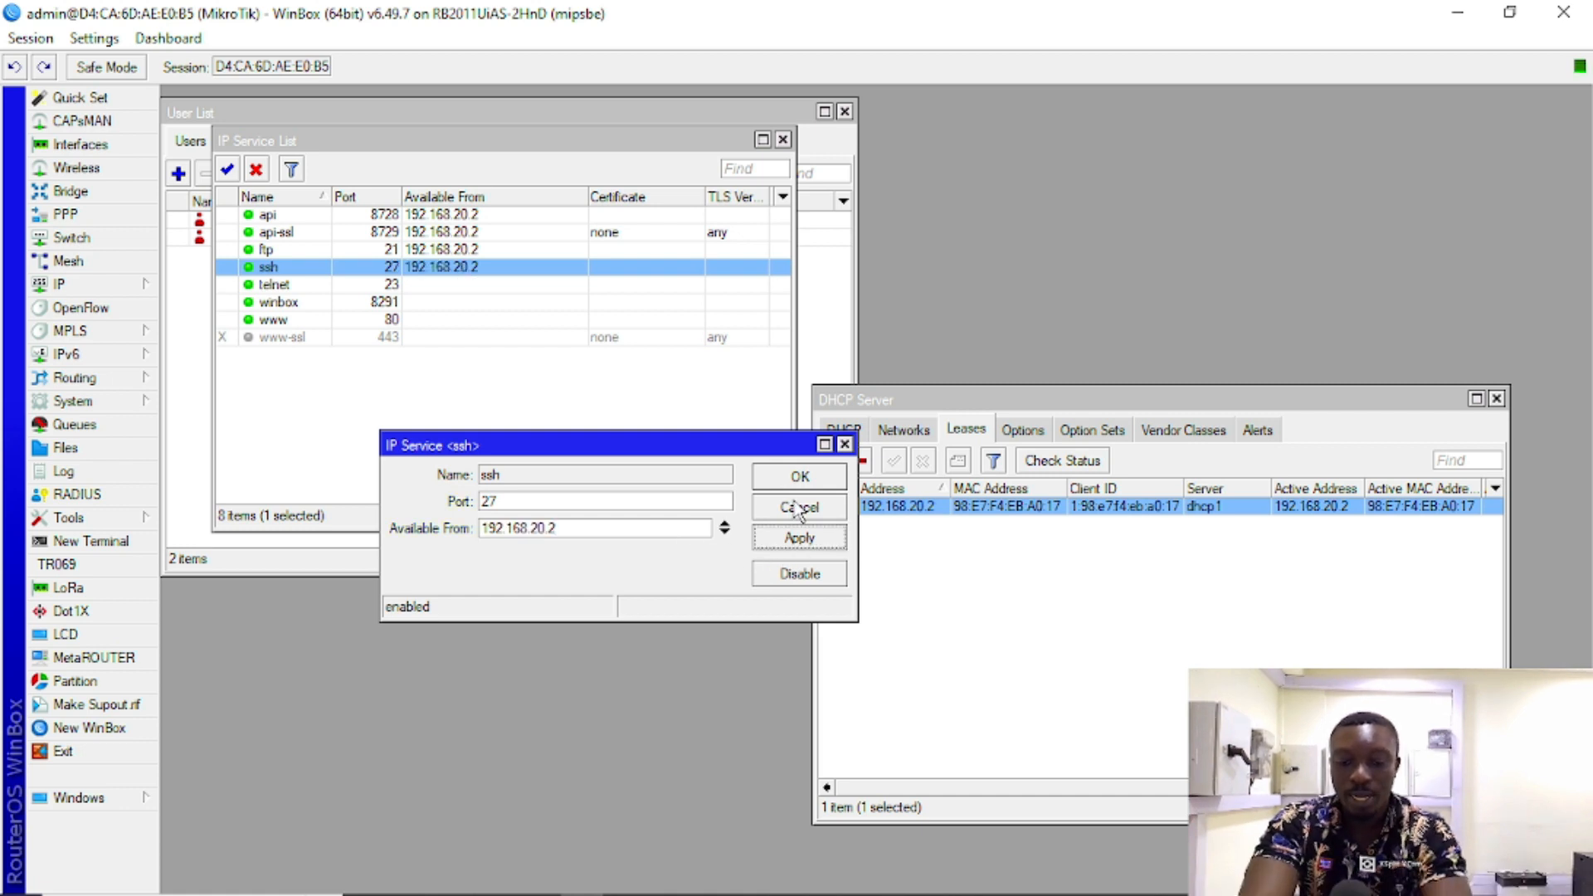
{"action": "left_click", "coordinate": [799, 507]}
Step: Limit telnet's Available From to 192.168.20.2
{"action": "double_click", "coordinate": [431, 286]}
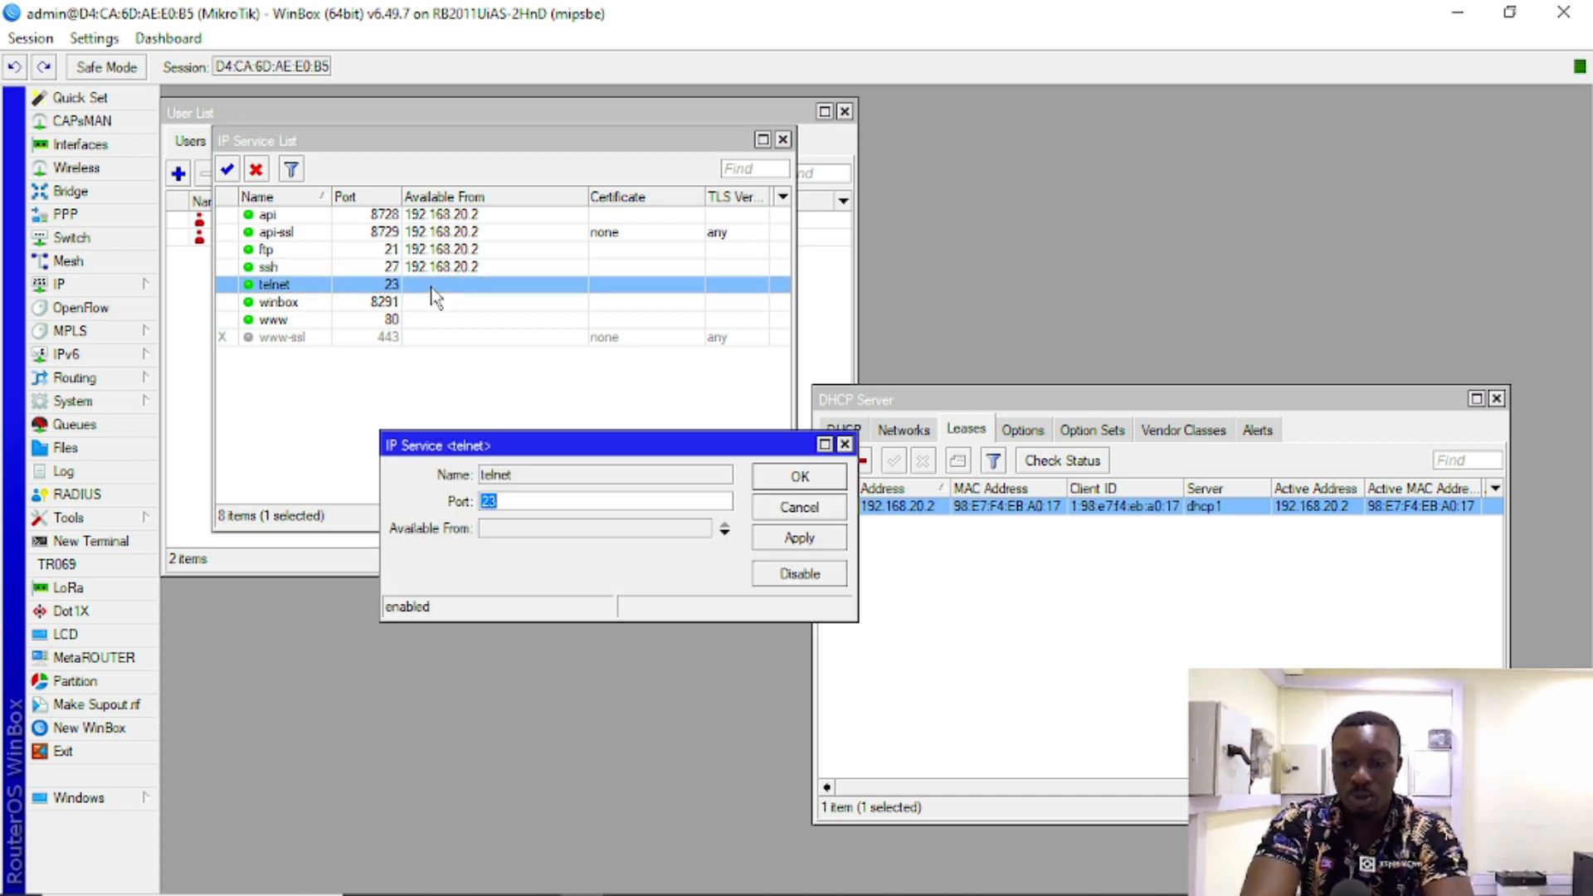
{"action": "left_click", "coordinate": [532, 529]}
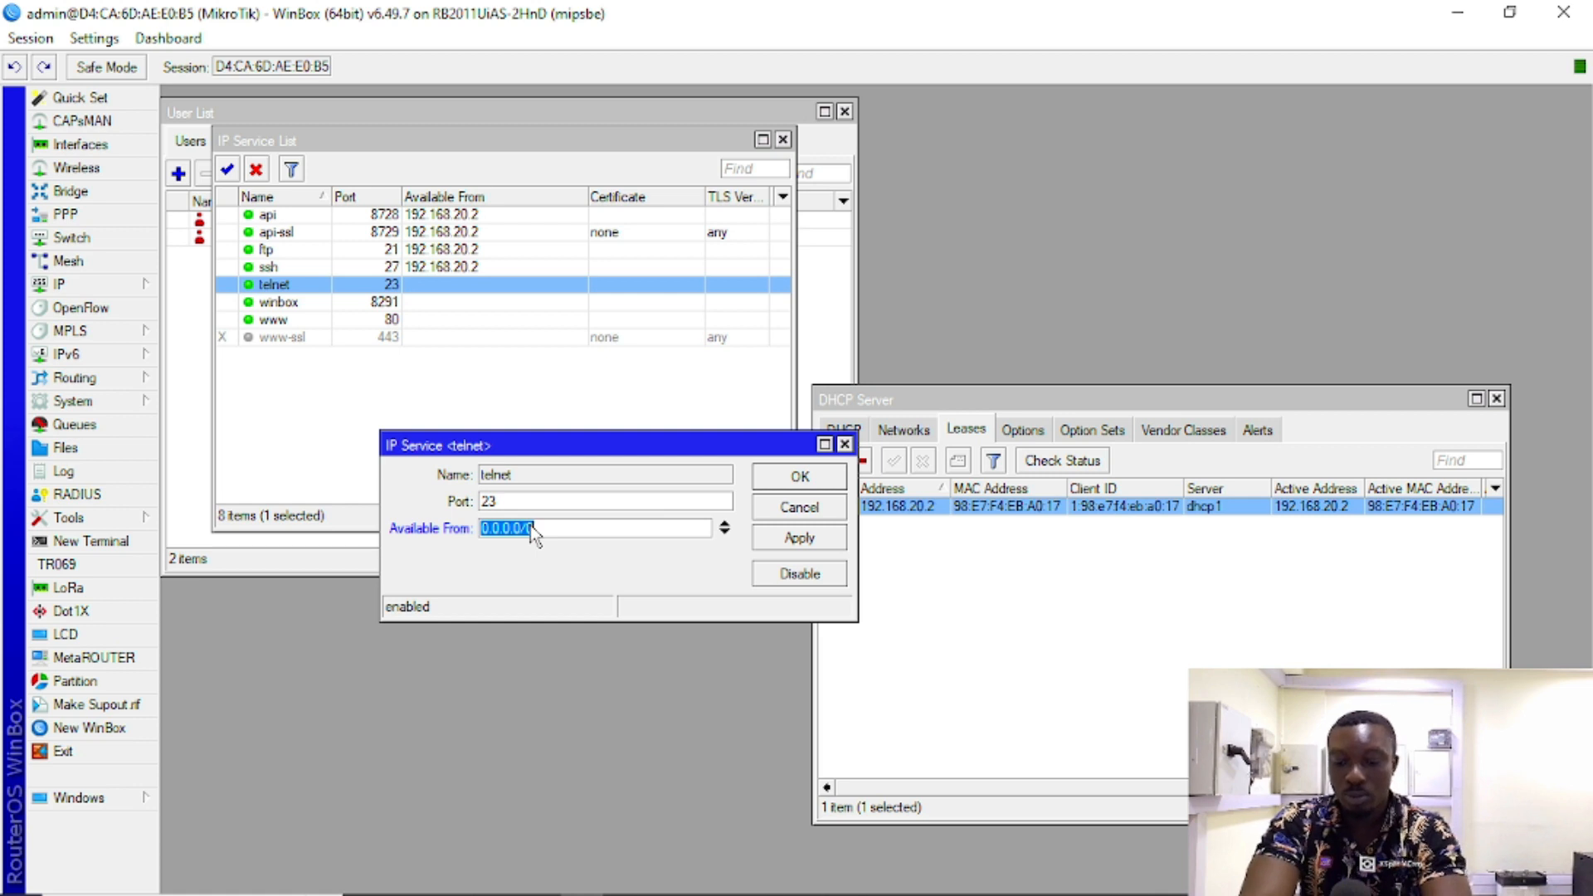
{"action": "type", "text": "192.168.20.2"}
{"action": "left_click", "coordinate": [795, 539]}
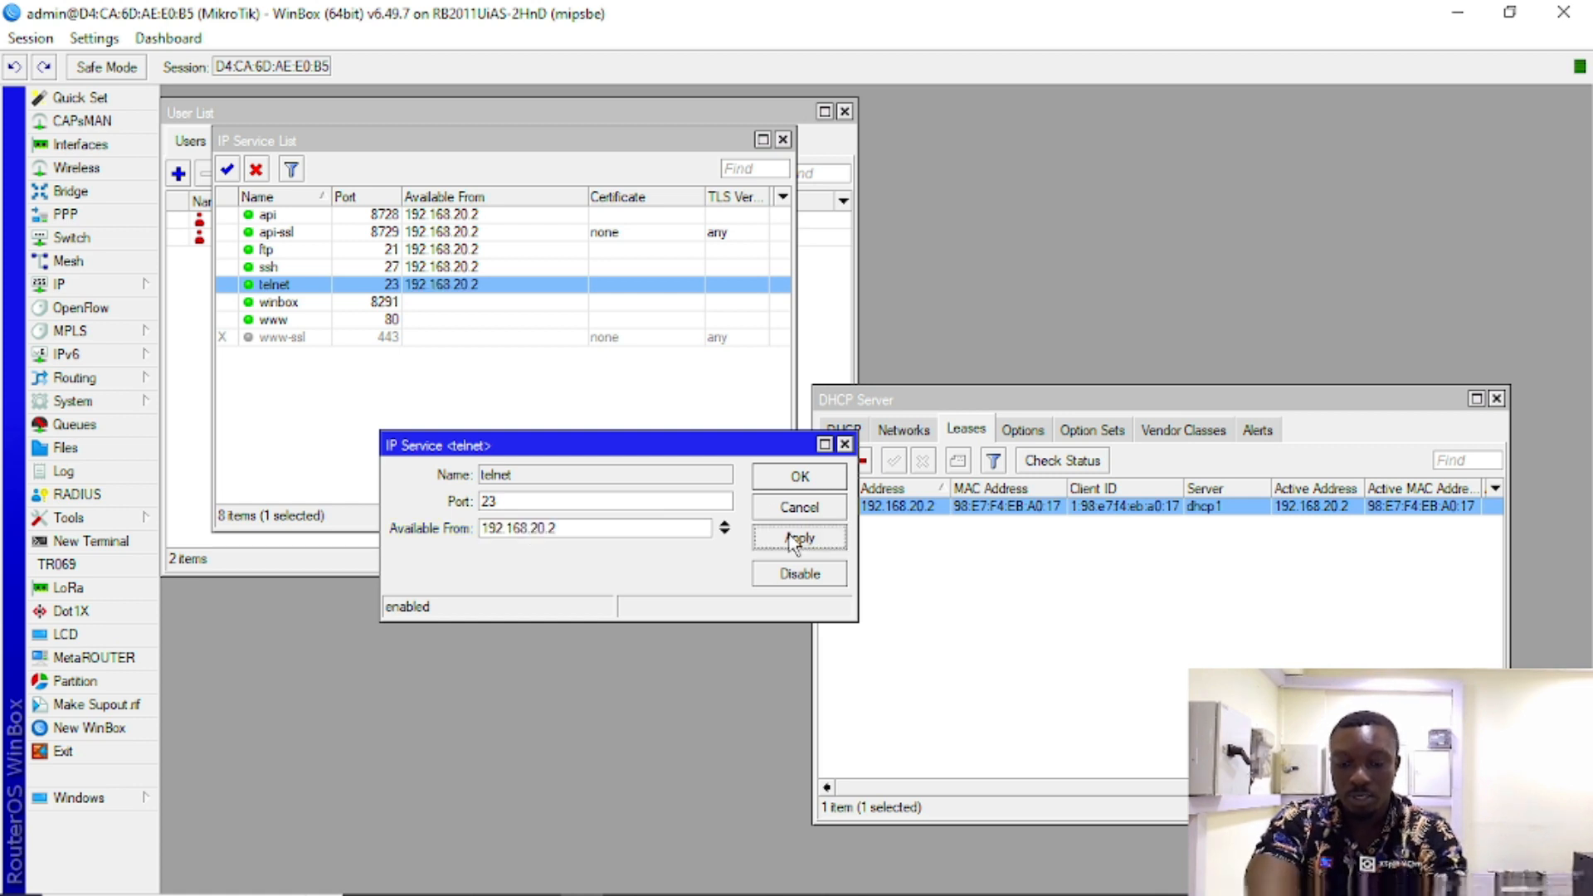
{"action": "left_click", "coordinate": [799, 477]}
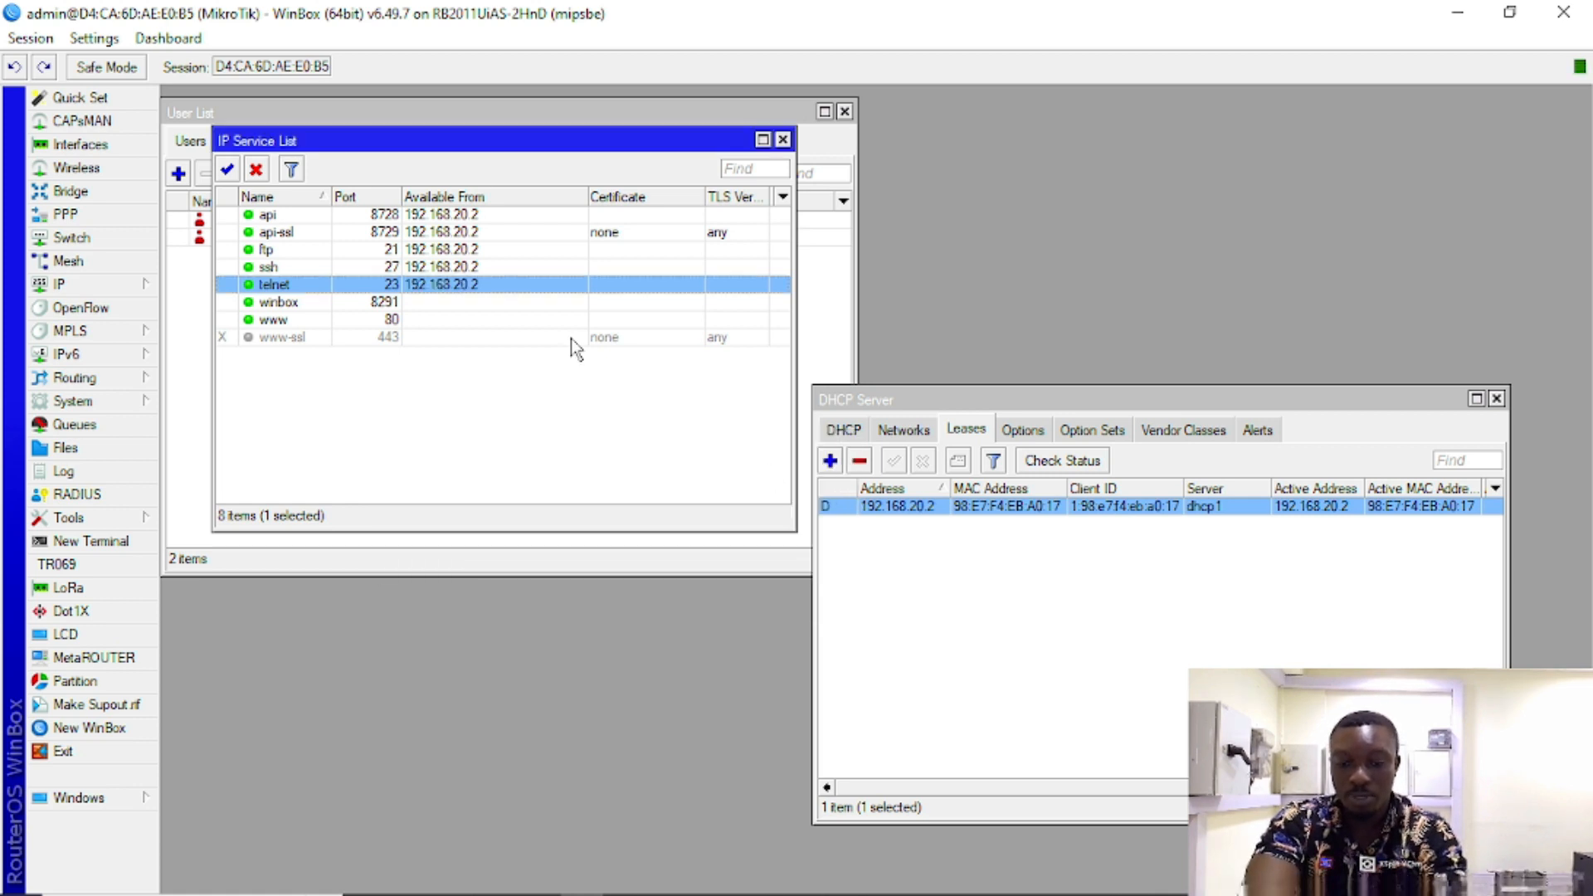
Step: Limit the winbox service's Available From to 192.168.20.2
{"action": "double_click", "coordinate": [424, 302]}
{"action": "left_click", "coordinate": [525, 531]}
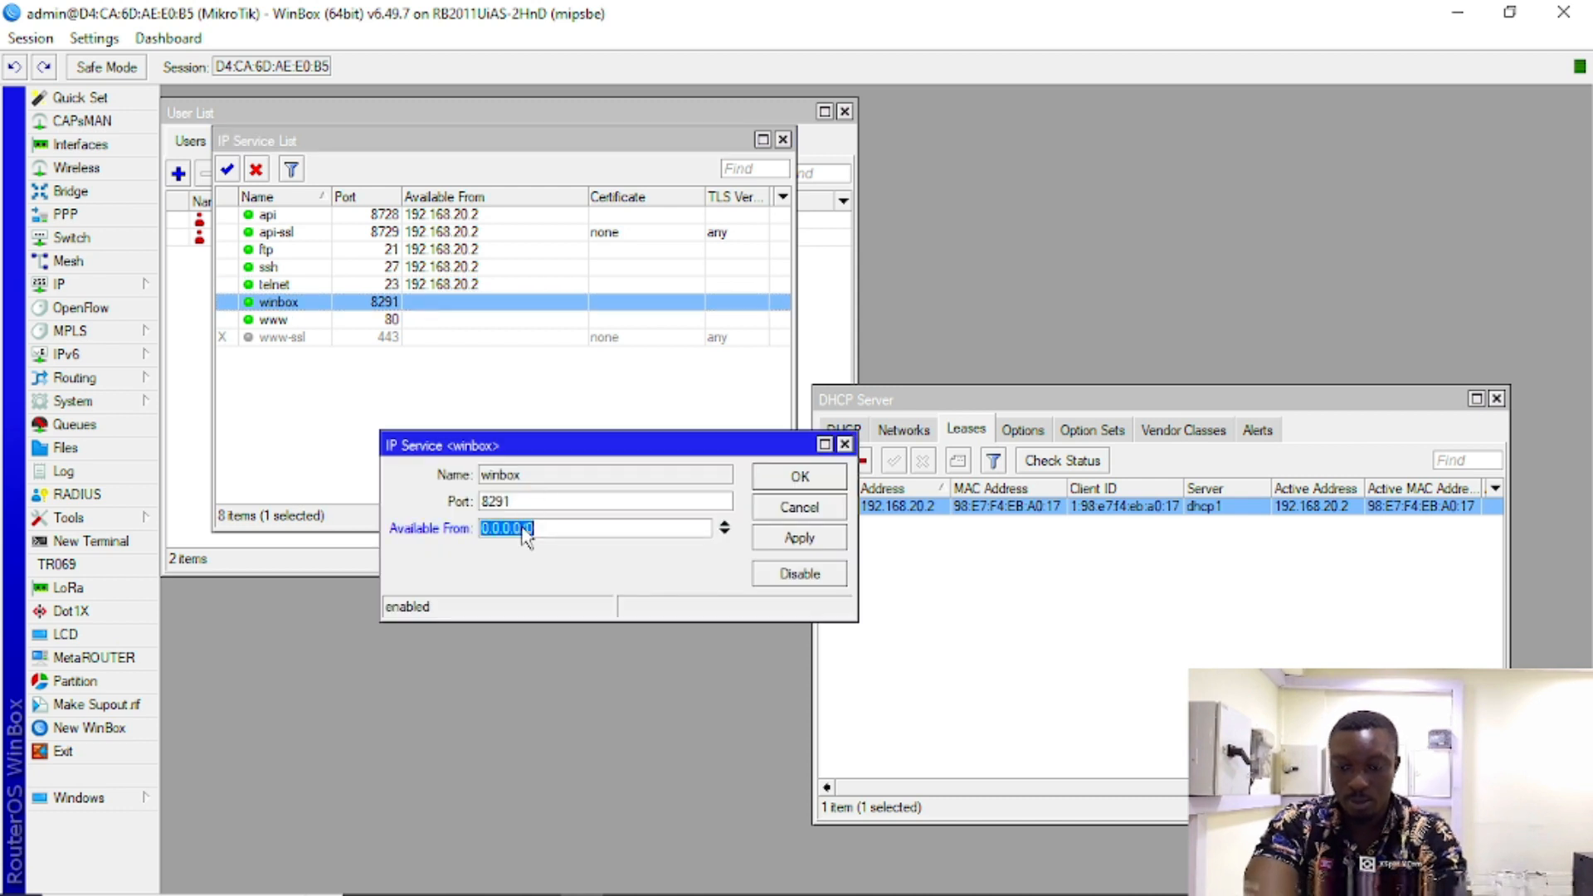
{"action": "type", "text": "192.168.20.2"}
{"action": "left_click", "coordinate": [815, 538]}
{"action": "left_click", "coordinate": [789, 480]}
Step: Limit www to 192.168.20.2, discarding an accidental port edit so it stays on 80
{"action": "double_click", "coordinate": [428, 324]}
{"action": "key", "text": "BackSpace"}
{"action": "type", "text": "192.168.20.2"}
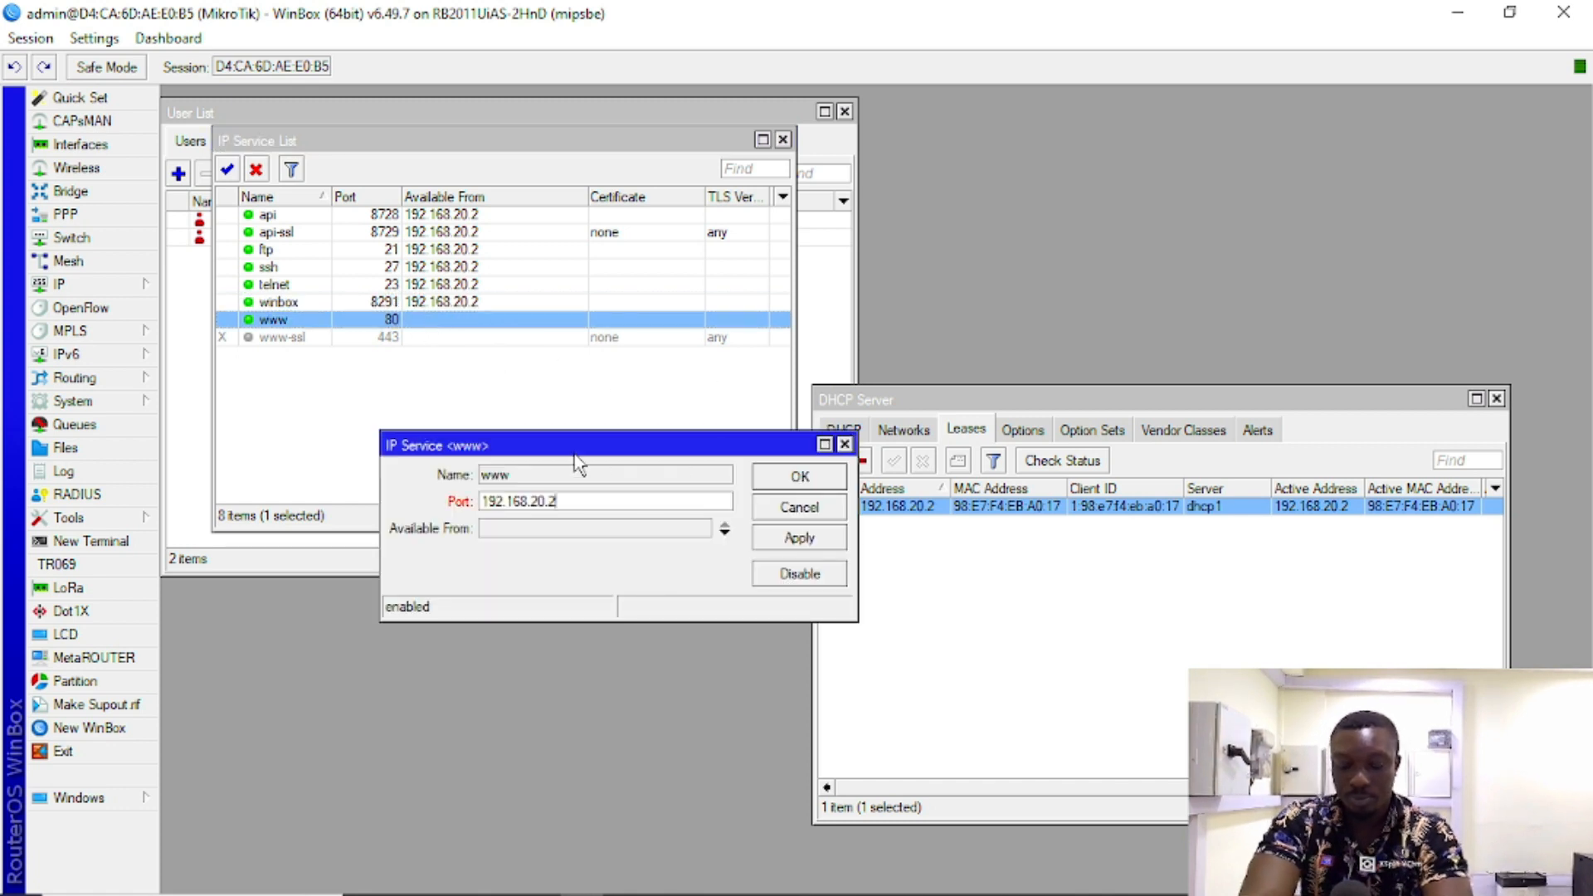
{"action": "left_click", "coordinate": [776, 509]}
{"action": "double_click", "coordinate": [417, 321]}
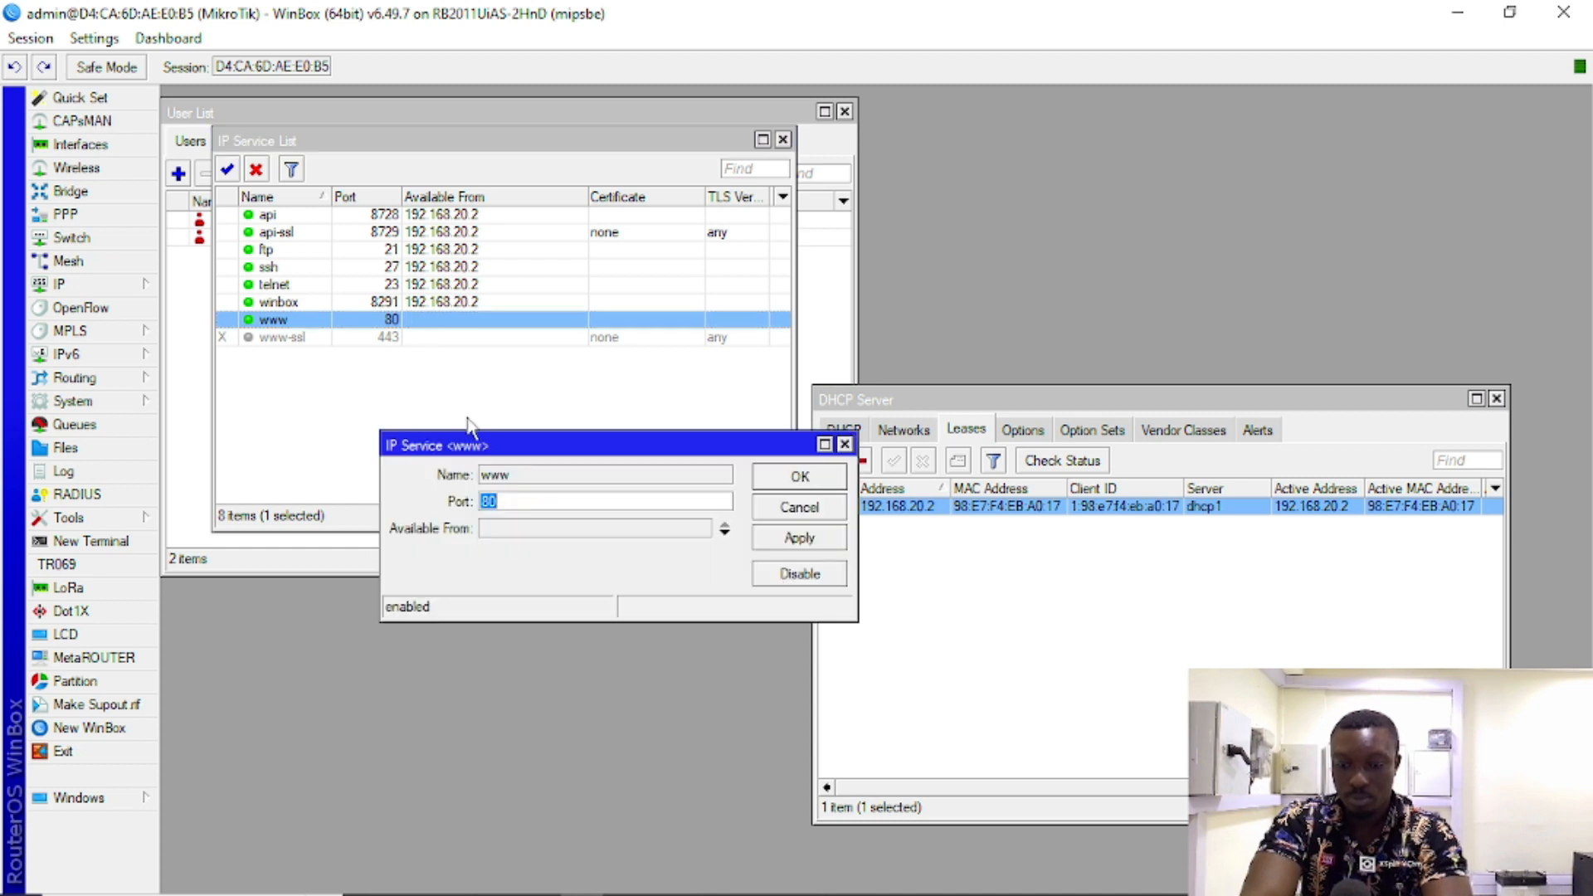
{"action": "left_click", "coordinate": [515, 531]}
{"action": "type", "text": "192.168.20.2"}
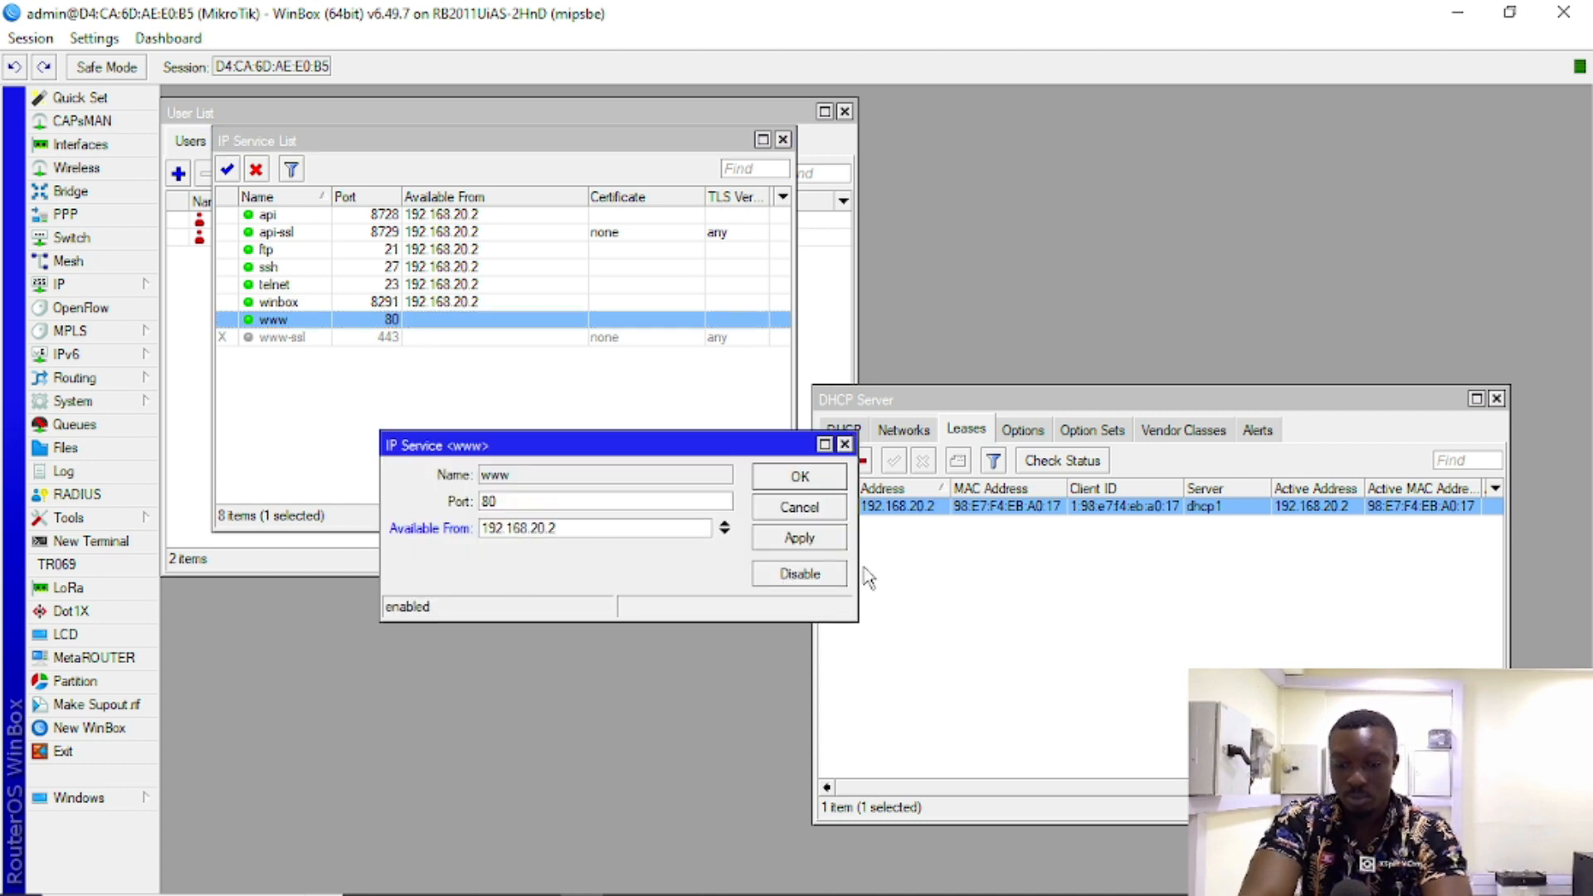
{"action": "left_click", "coordinate": [800, 539]}
{"action": "left_click", "coordinate": [803, 478]}
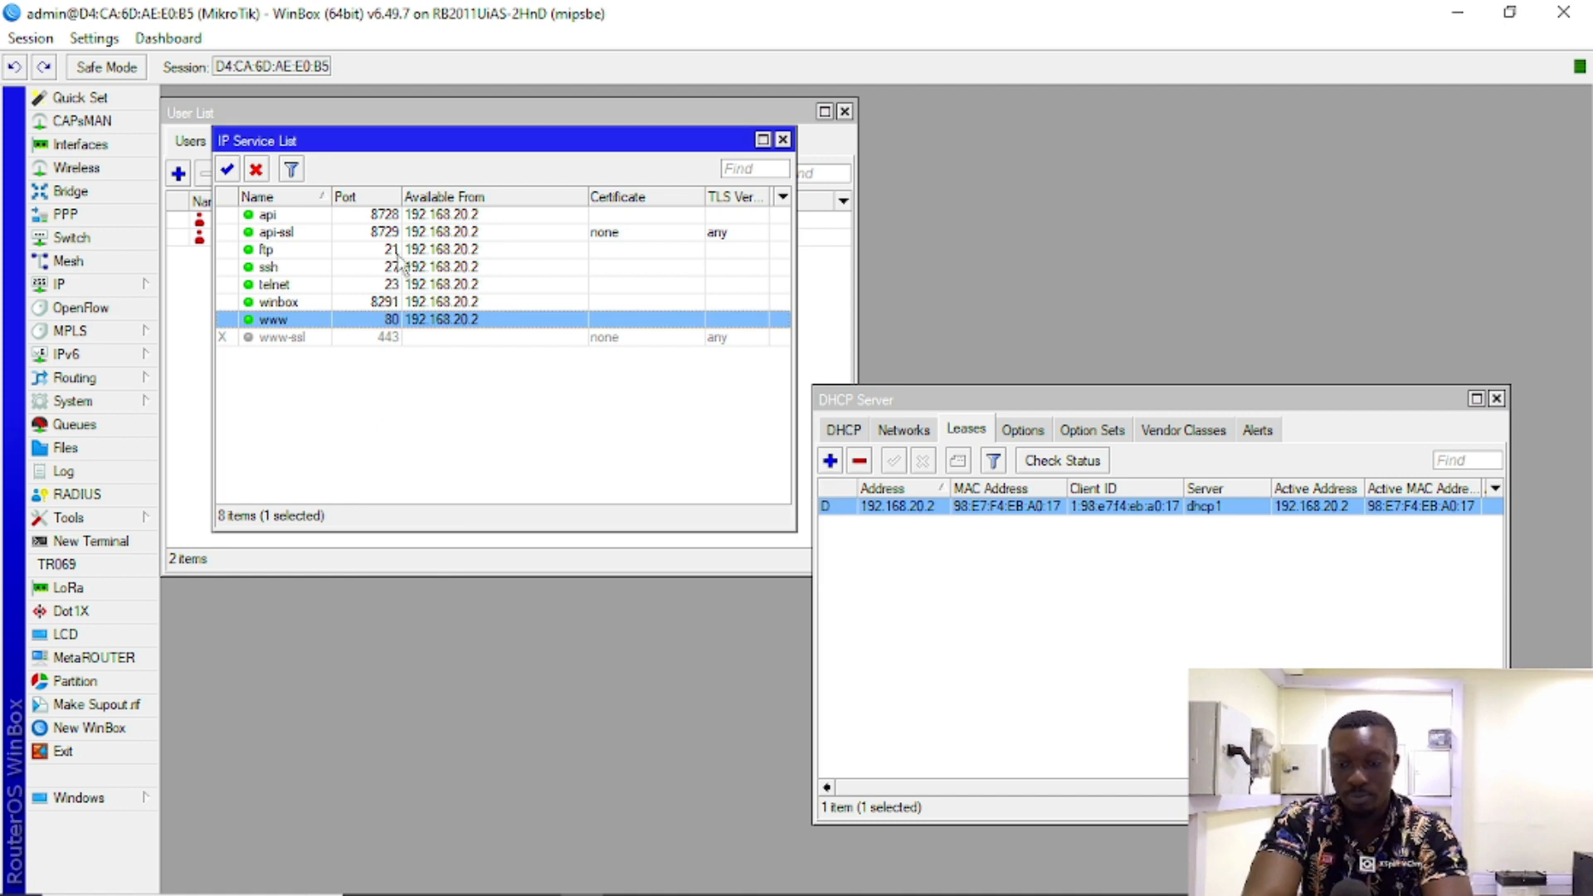
{"action": "left_click", "coordinate": [459, 302]}
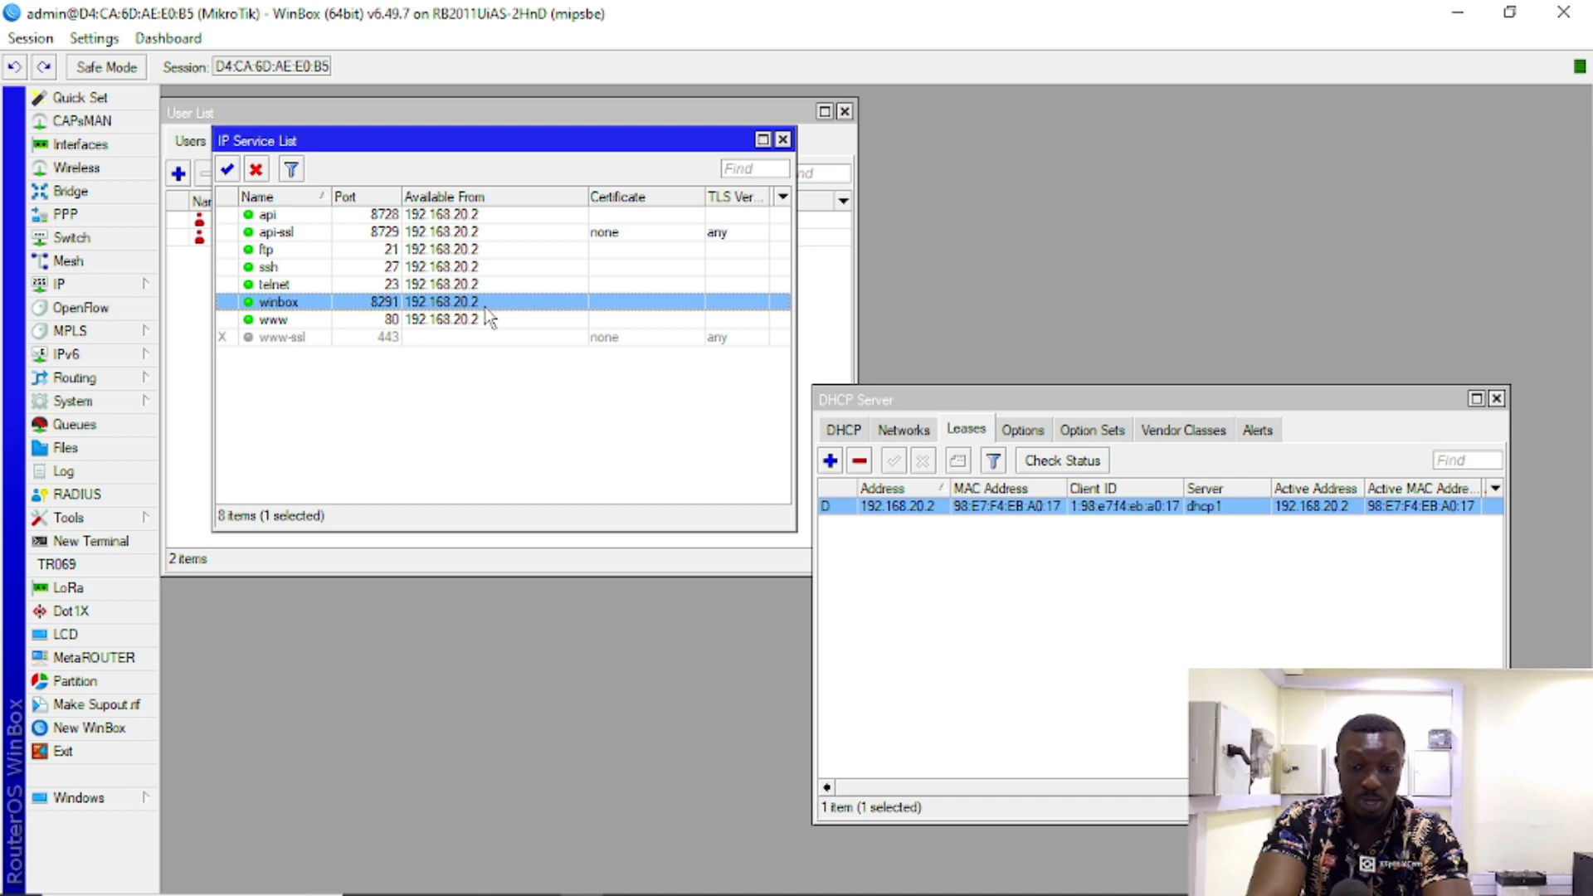
Step: Drag the IP Service List window aside
{"action": "left_click_drag", "start_coordinate": [500, 132], "coordinate": [513, 258]}
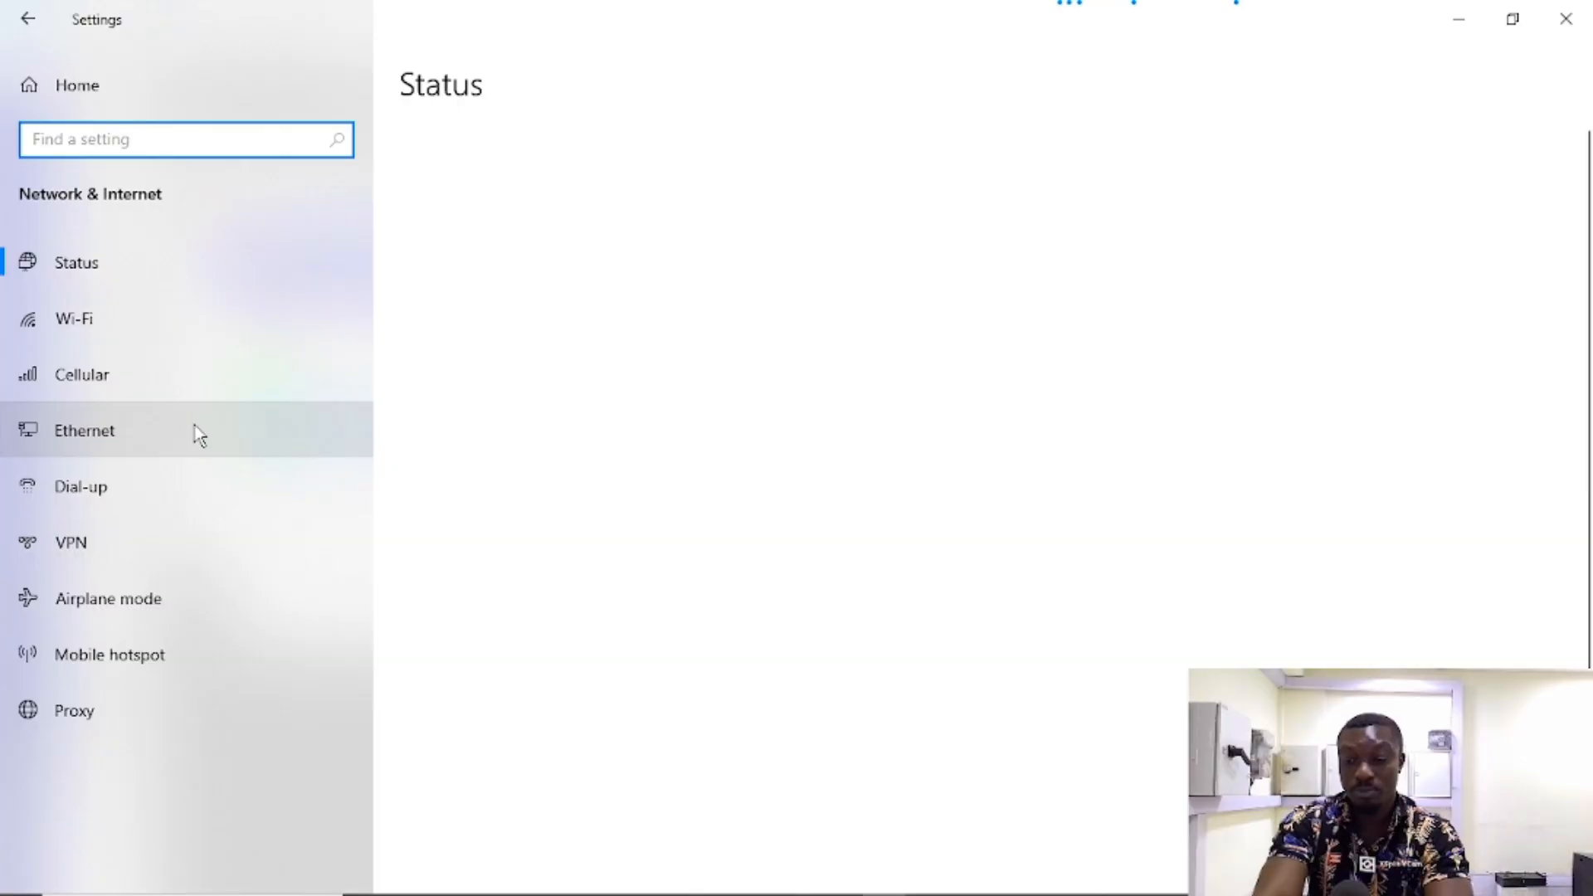
Step: Check Network 41's details, then open the Intel I219-V Ethernet Properties via Network and Sharing Center
{"action": "left_click", "coordinate": [199, 433]}
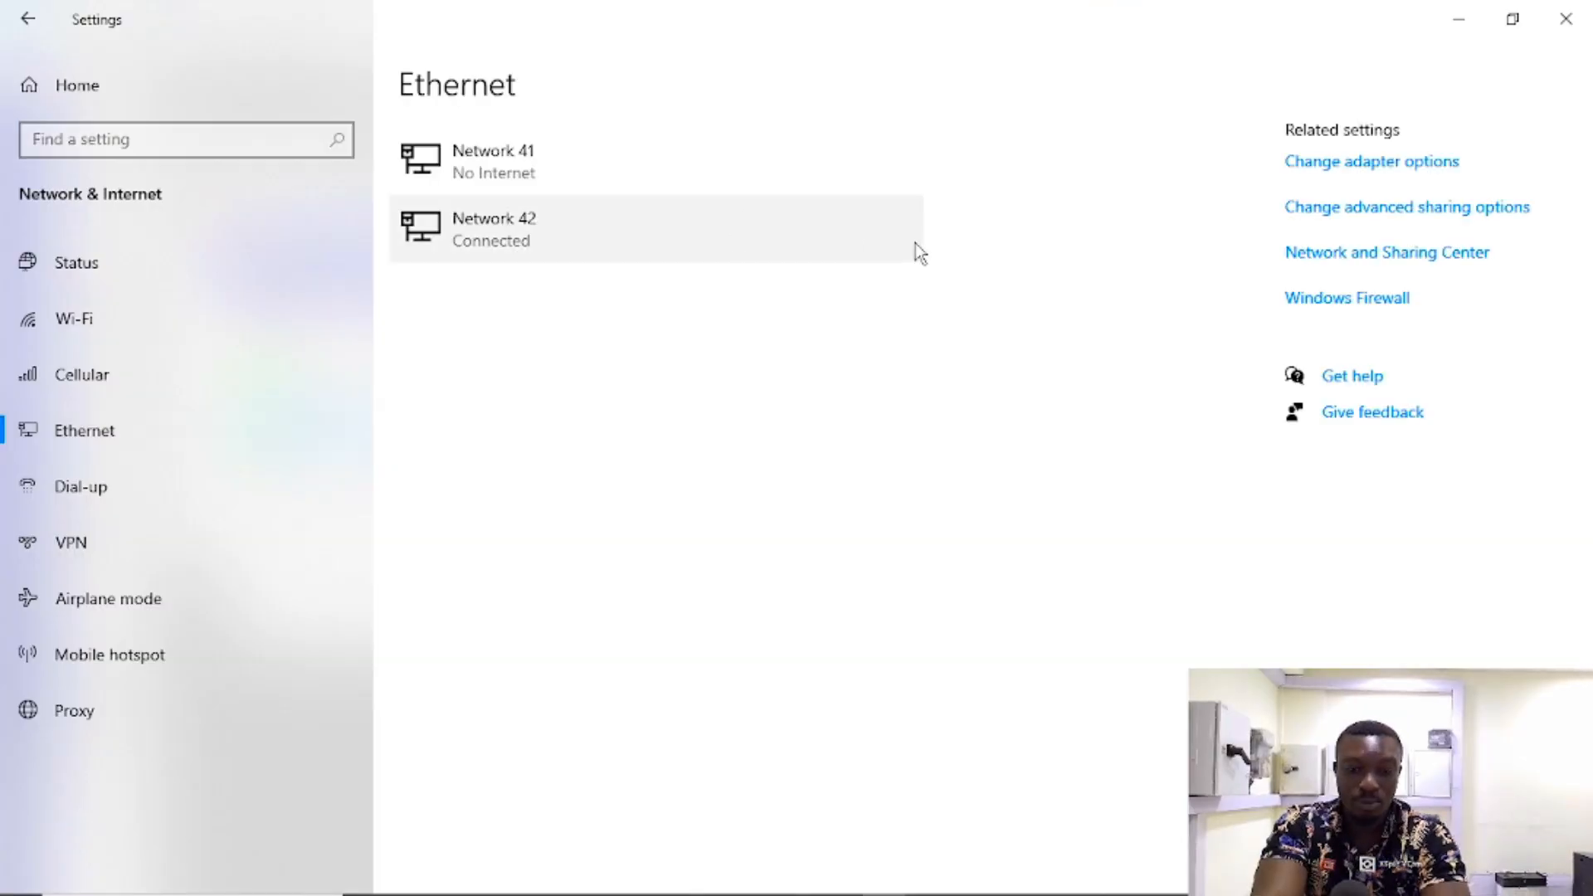
{"action": "left_click", "coordinate": [655, 164]}
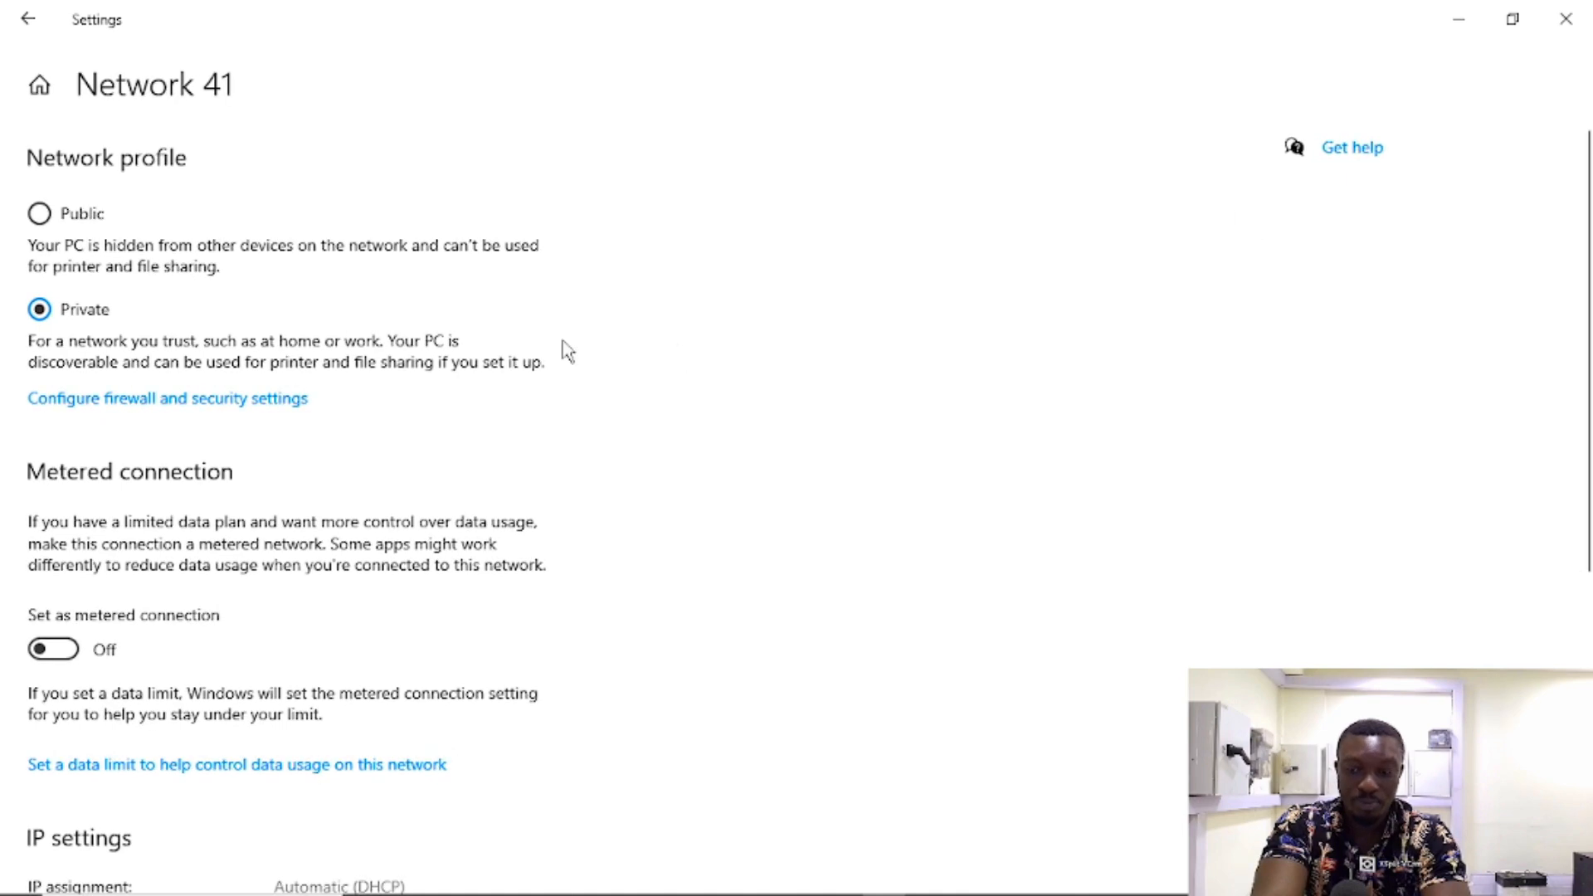
{"action": "left_click", "coordinate": [28, 18]}
{"action": "left_click", "coordinate": [1349, 254]}
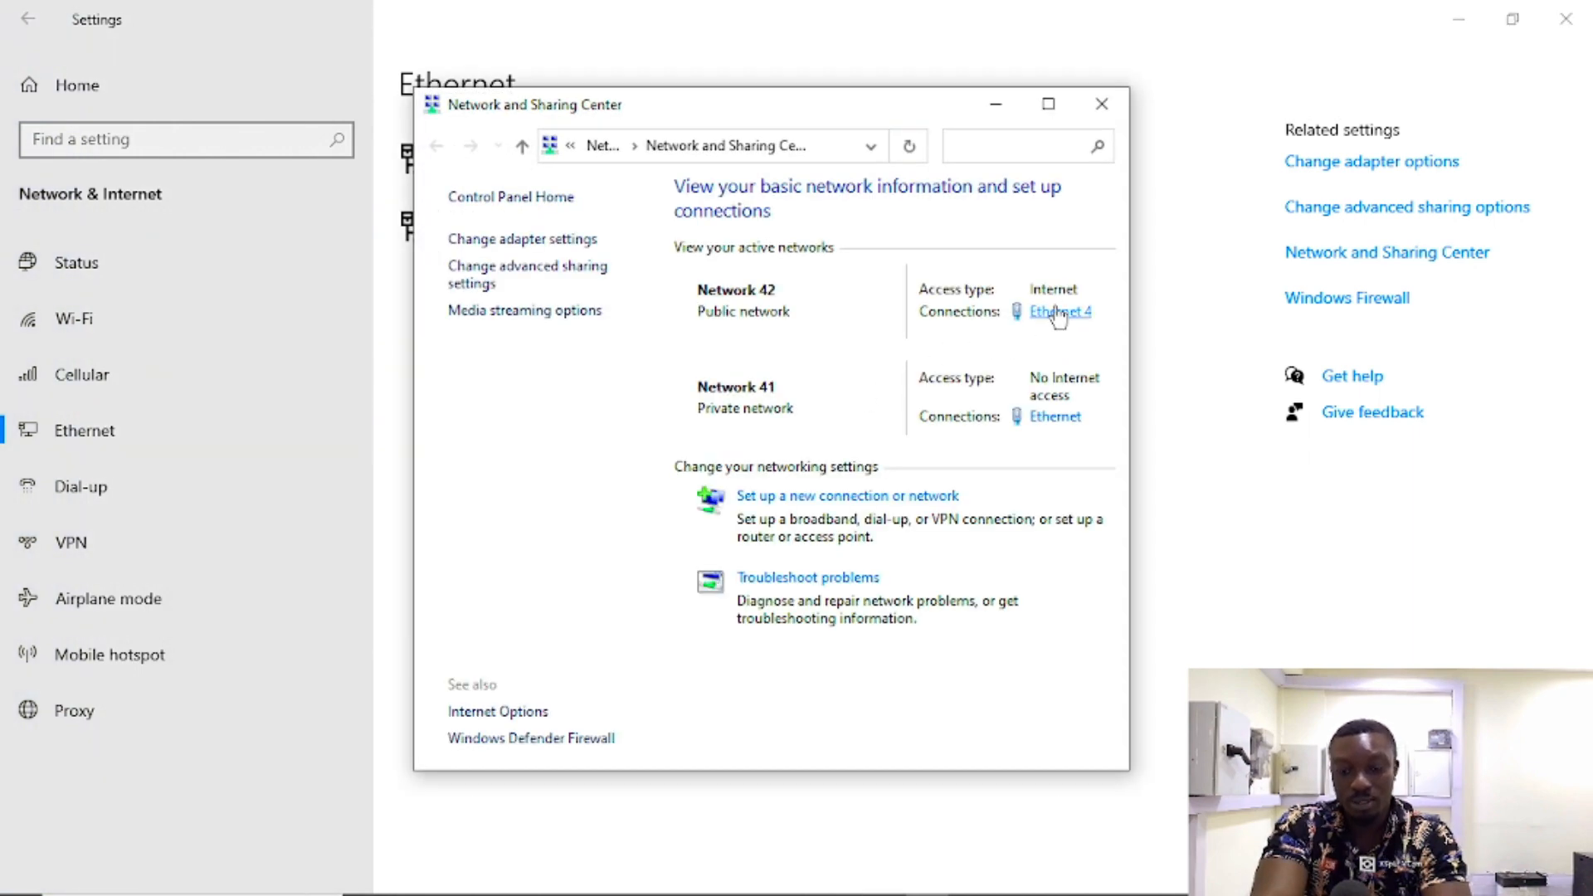
{"action": "left_click", "coordinate": [1061, 417]}
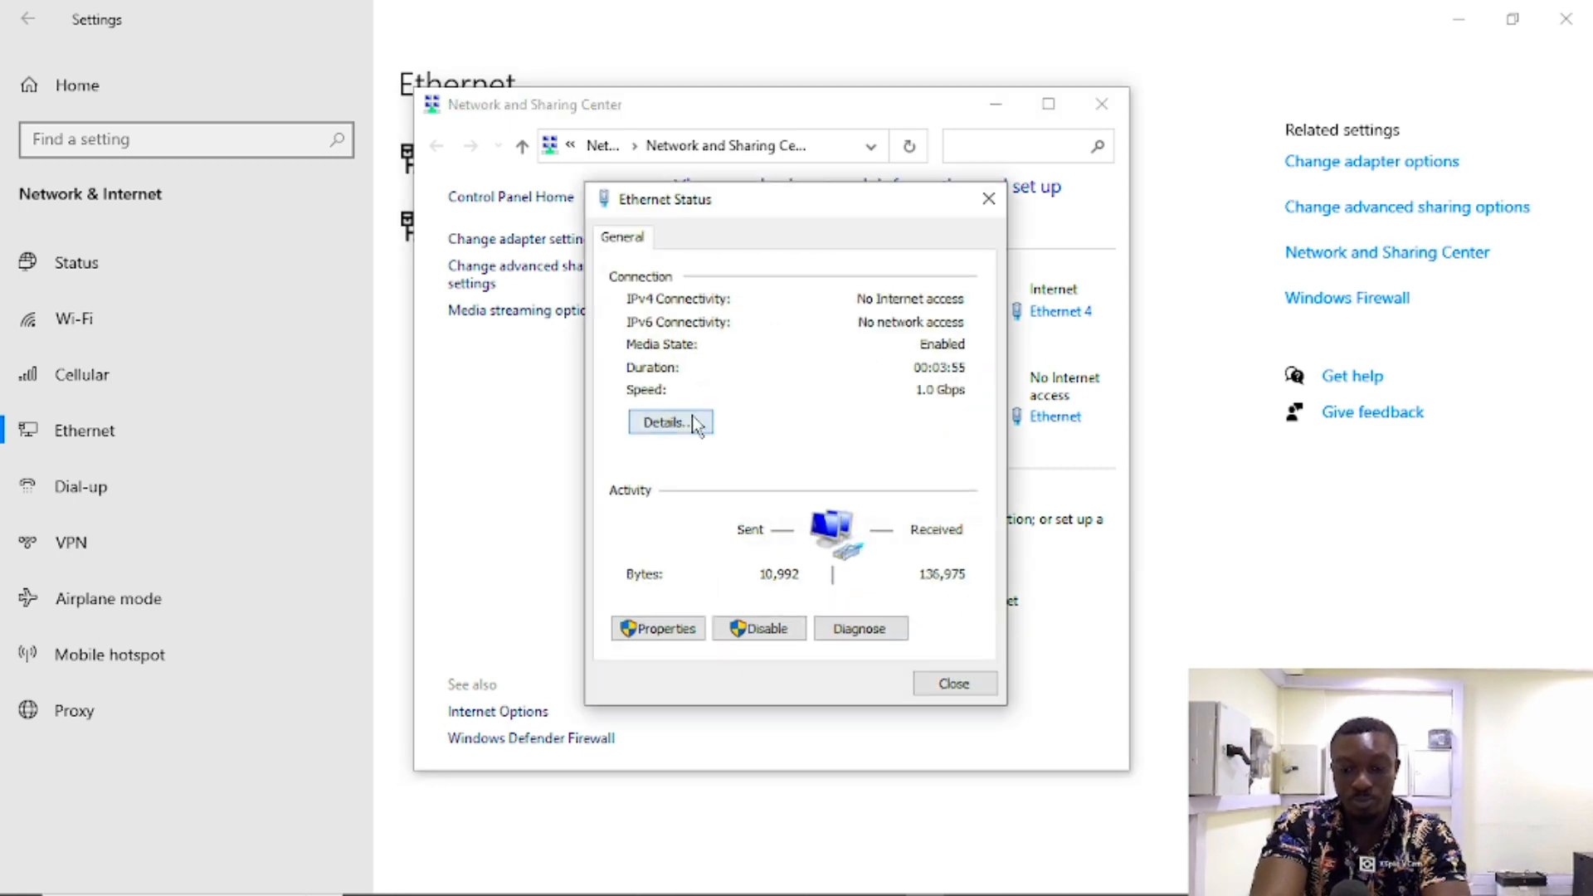
{"action": "left_click", "coordinate": [695, 424]}
{"action": "left_click", "coordinate": [994, 234]}
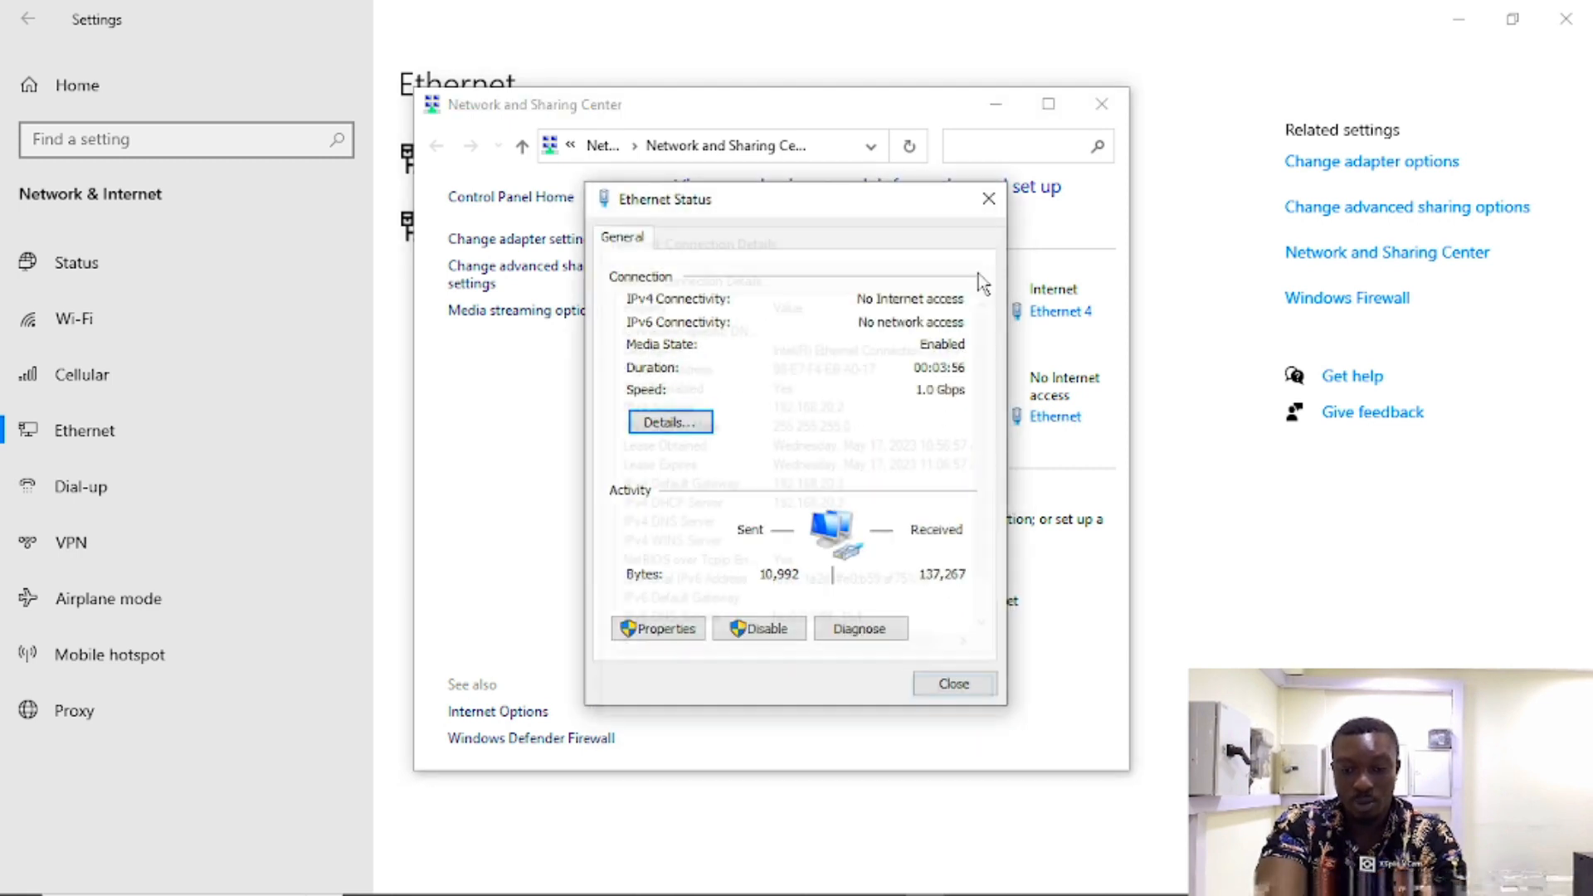
{"action": "left_click", "coordinate": [645, 629]}
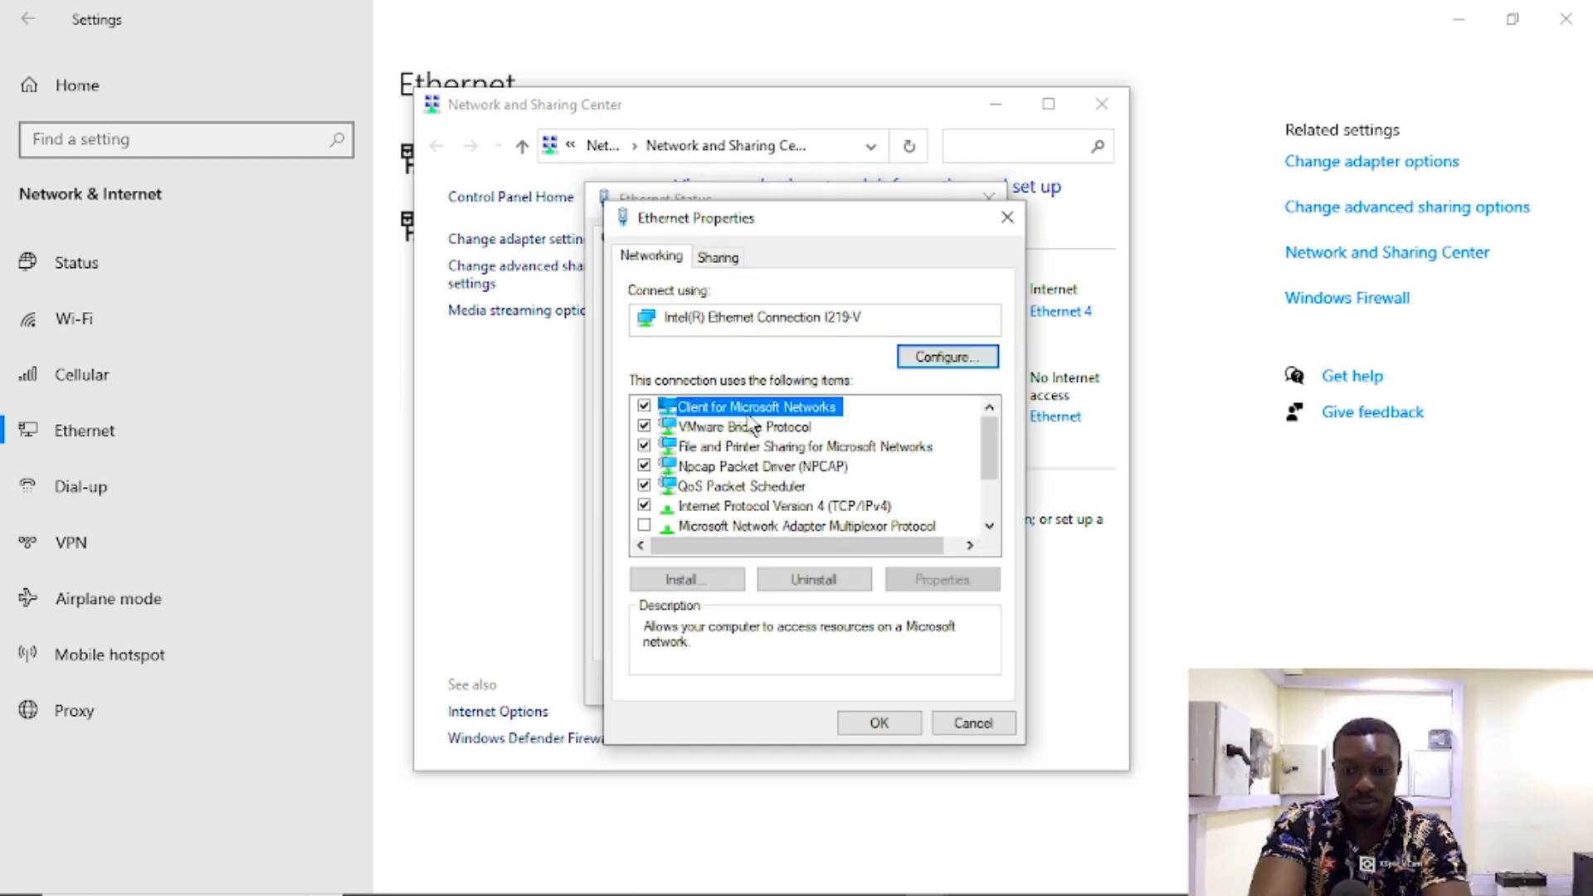
Step: Enter static IPv4 192.168.20.3, mask 255.255.255.0, gateway 192.168.20.1, accepting the multiple-gateways warning
{"action": "double_click", "coordinate": [754, 511]}
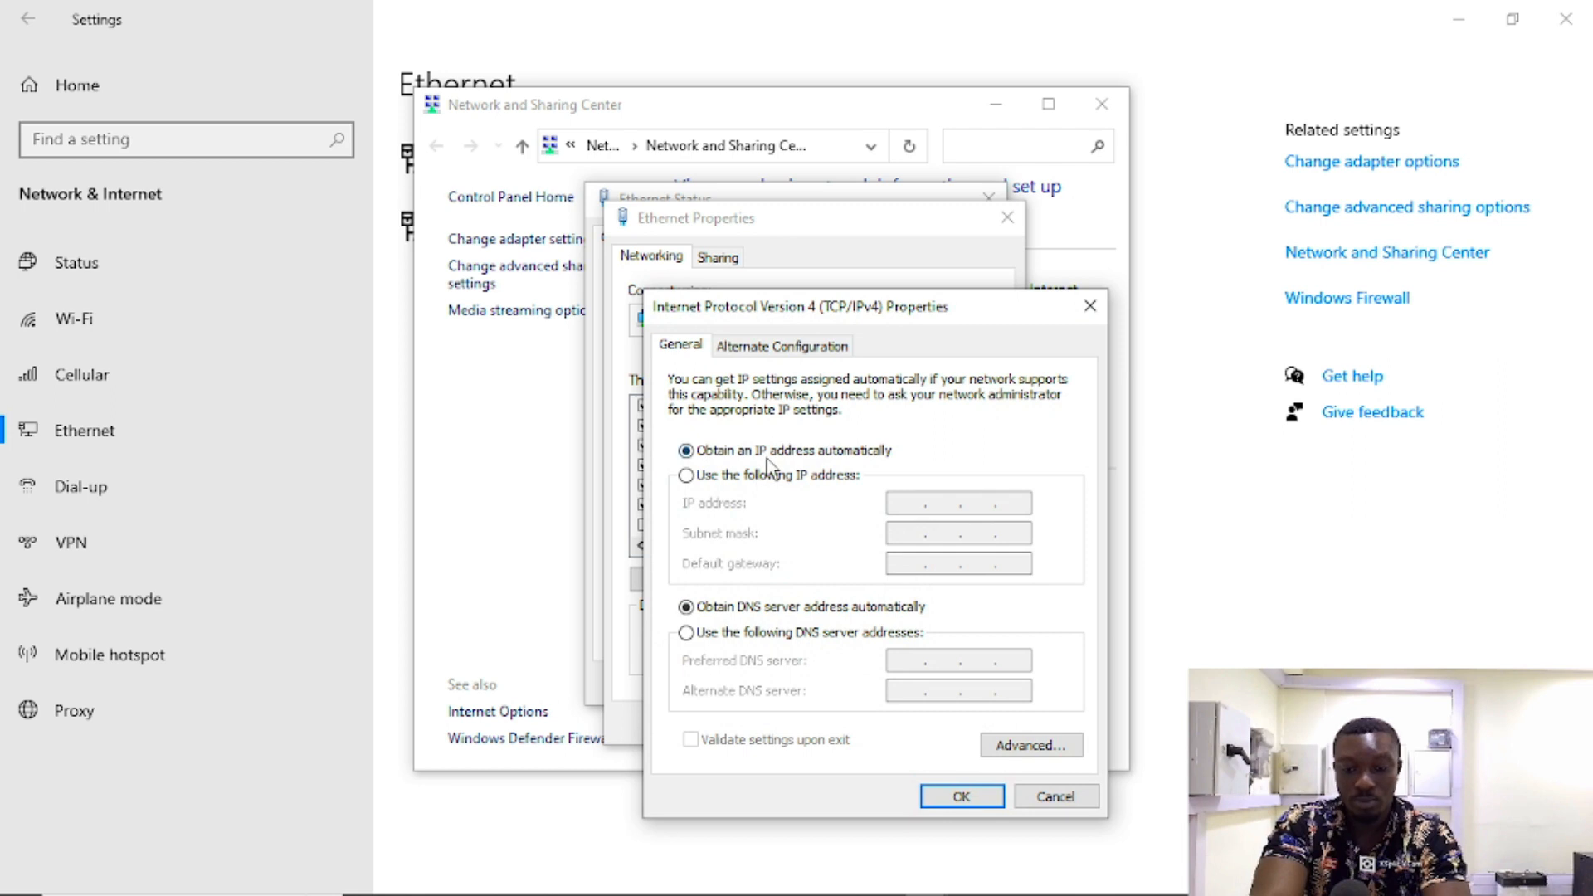
{"action": "left_click", "coordinate": [771, 475]}
{"action": "left_click", "coordinate": [907, 501]}
{"action": "type", "text": "192 . 168 . "}
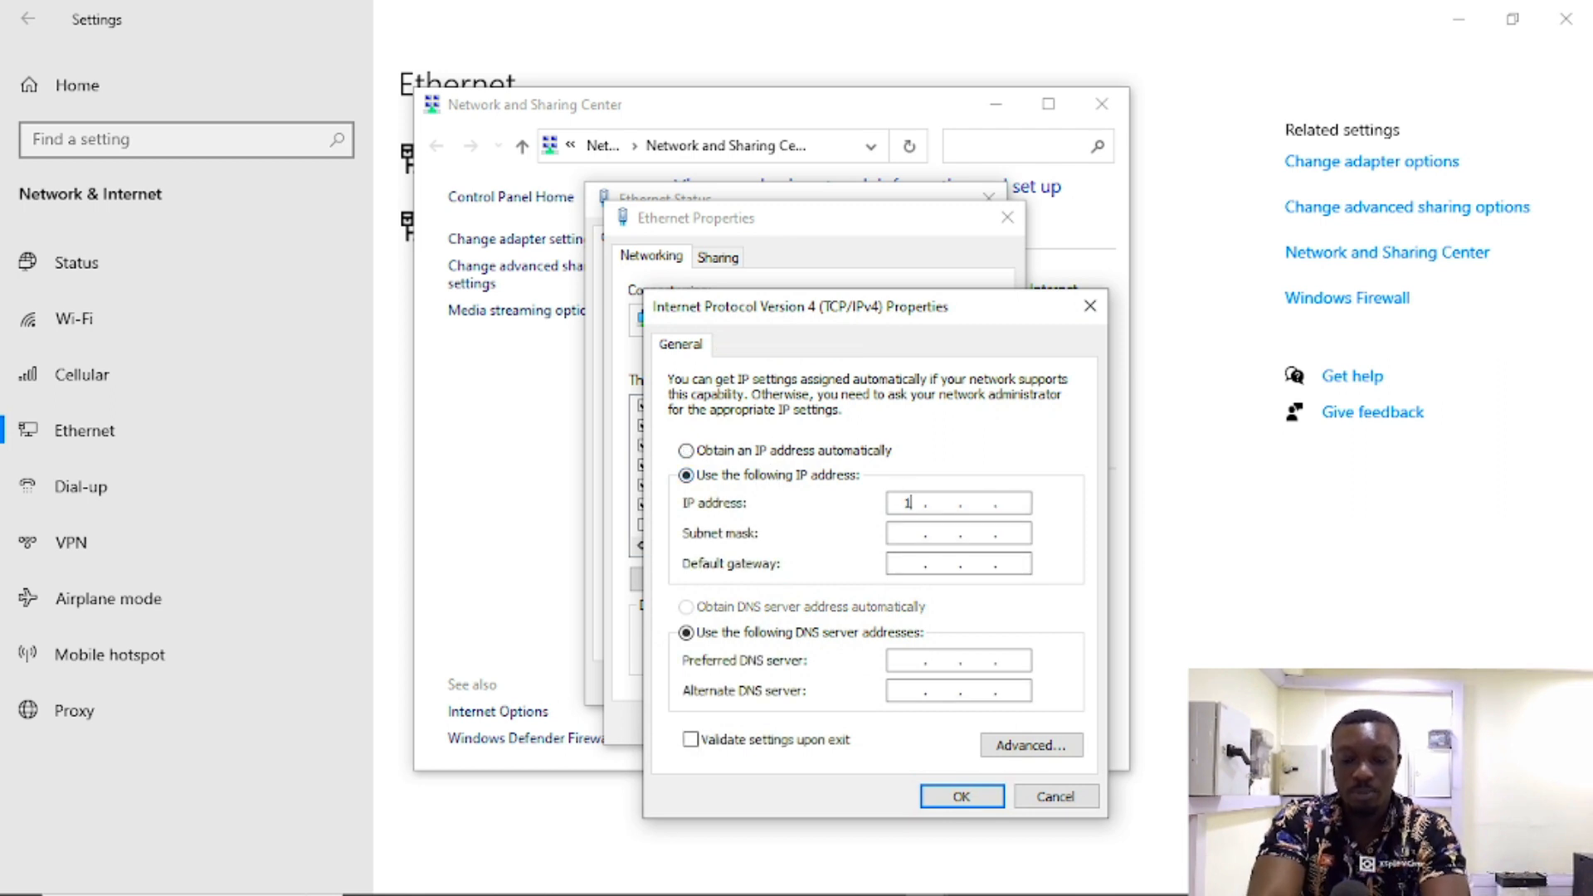
{"action": "type", "text": "20 . 3"}
{"action": "key", "text": "Tab"}
{"action": "key", "text": "Tab"}
{"action": "type", "text": "192 . 1"}
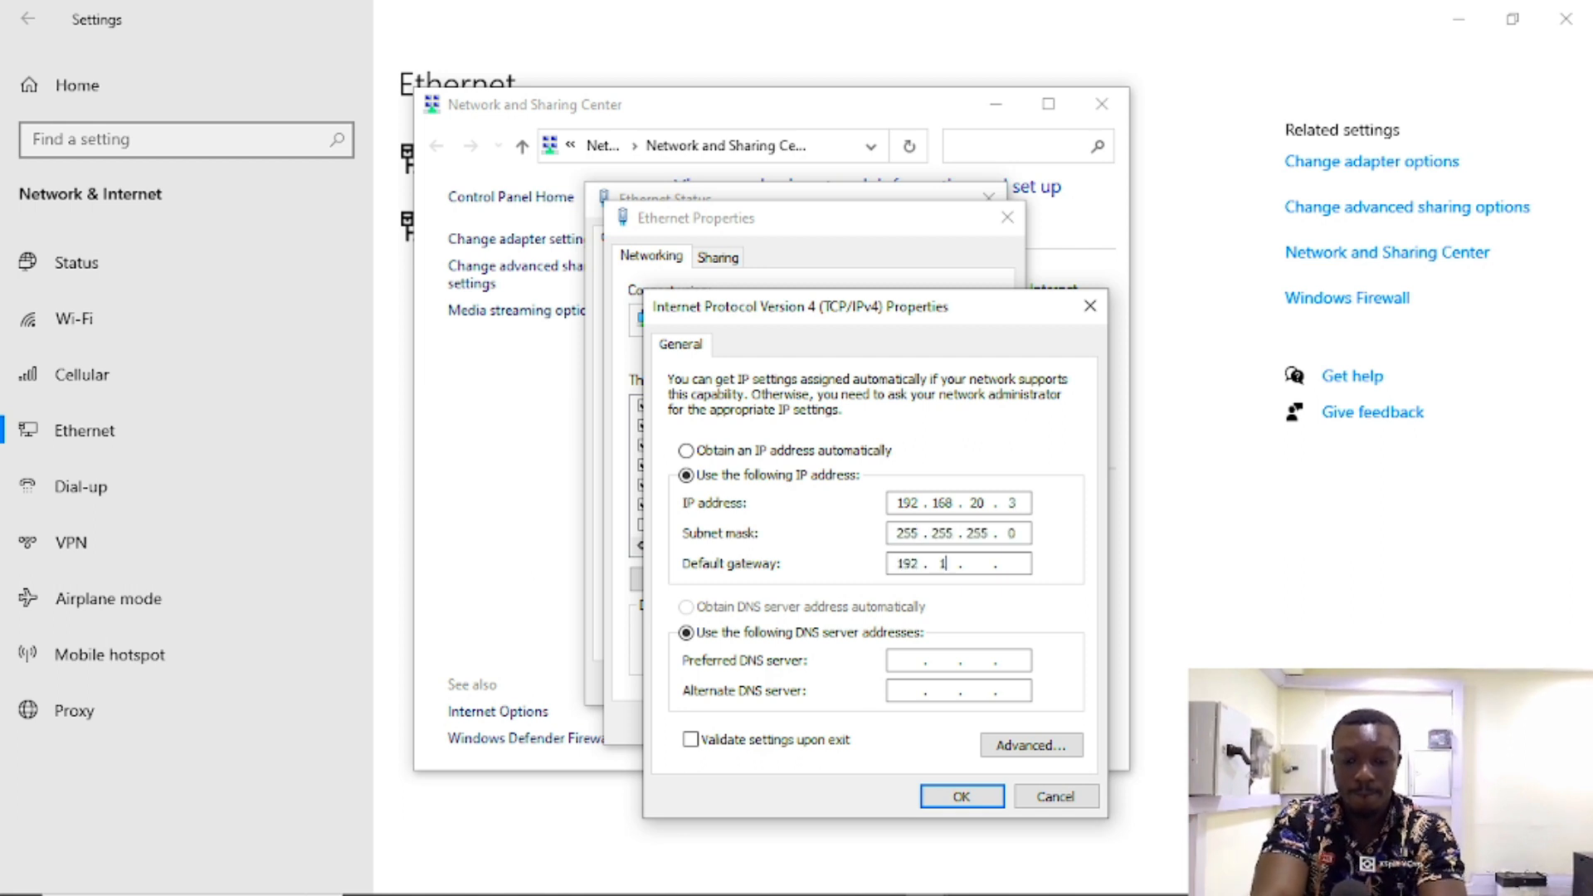
{"action": "type", "text": "68 . 29"}
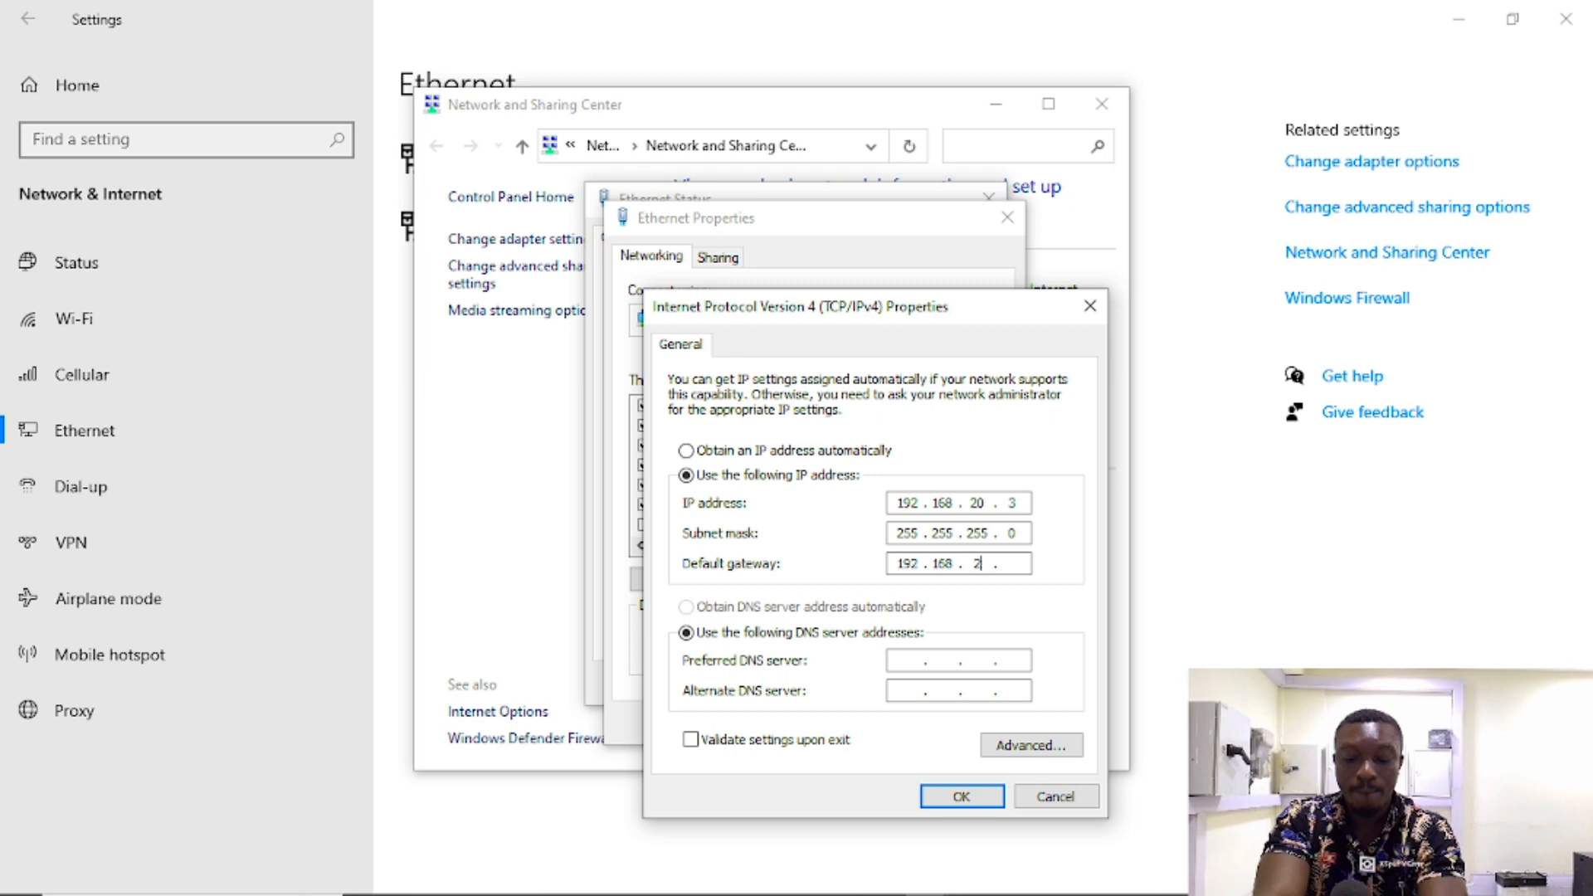
{"action": "key", "text": "BackSpace"}
{"action": "type", "text": "0.1"}
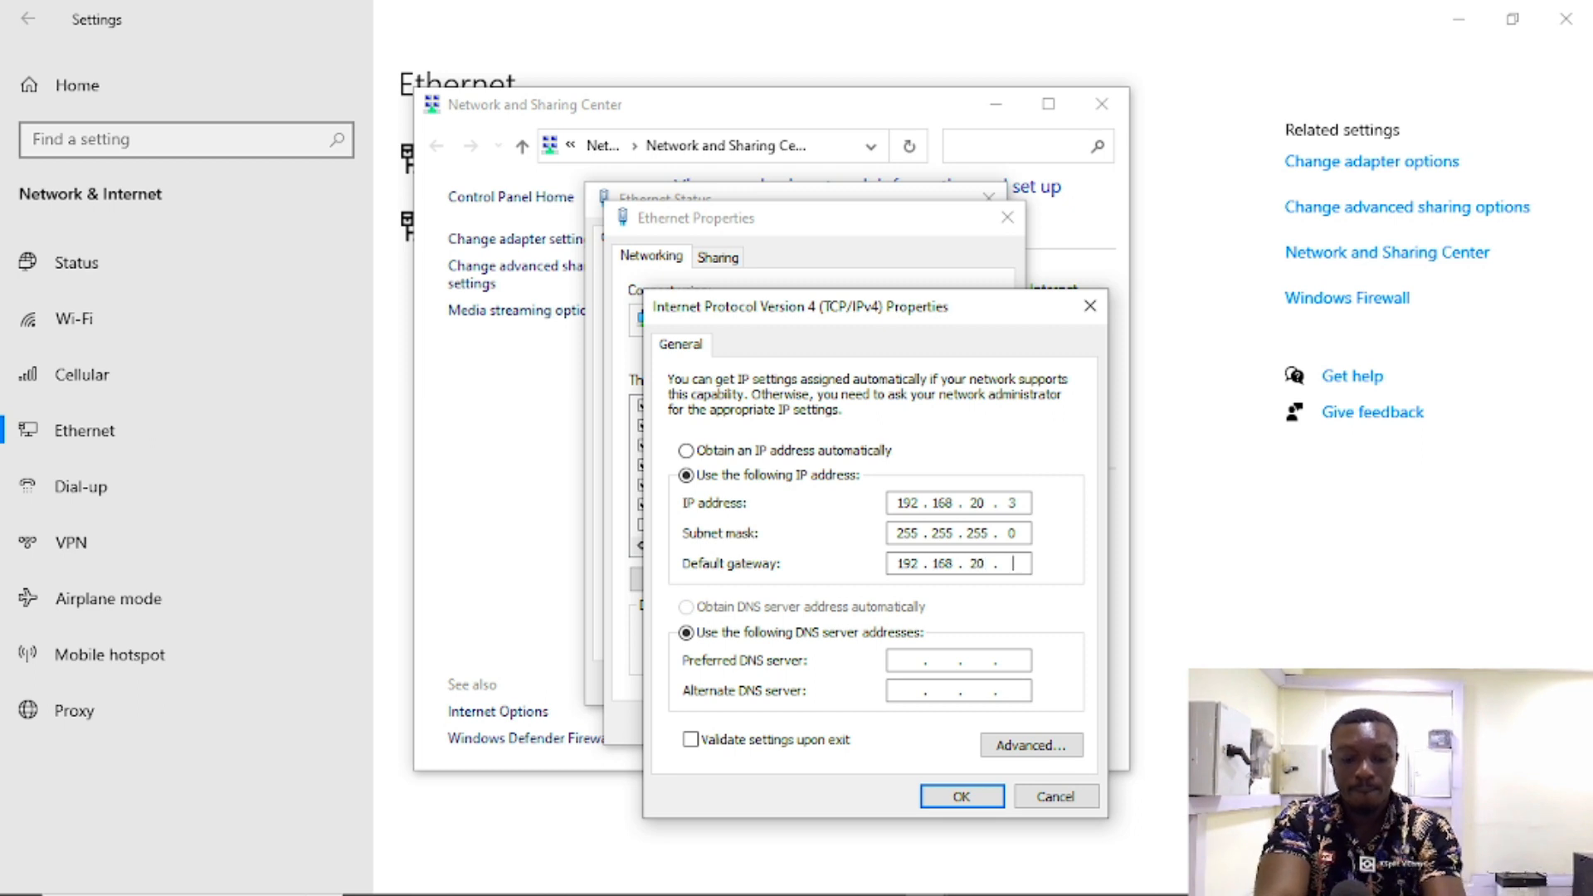
{"action": "left_click", "coordinate": [959, 799]}
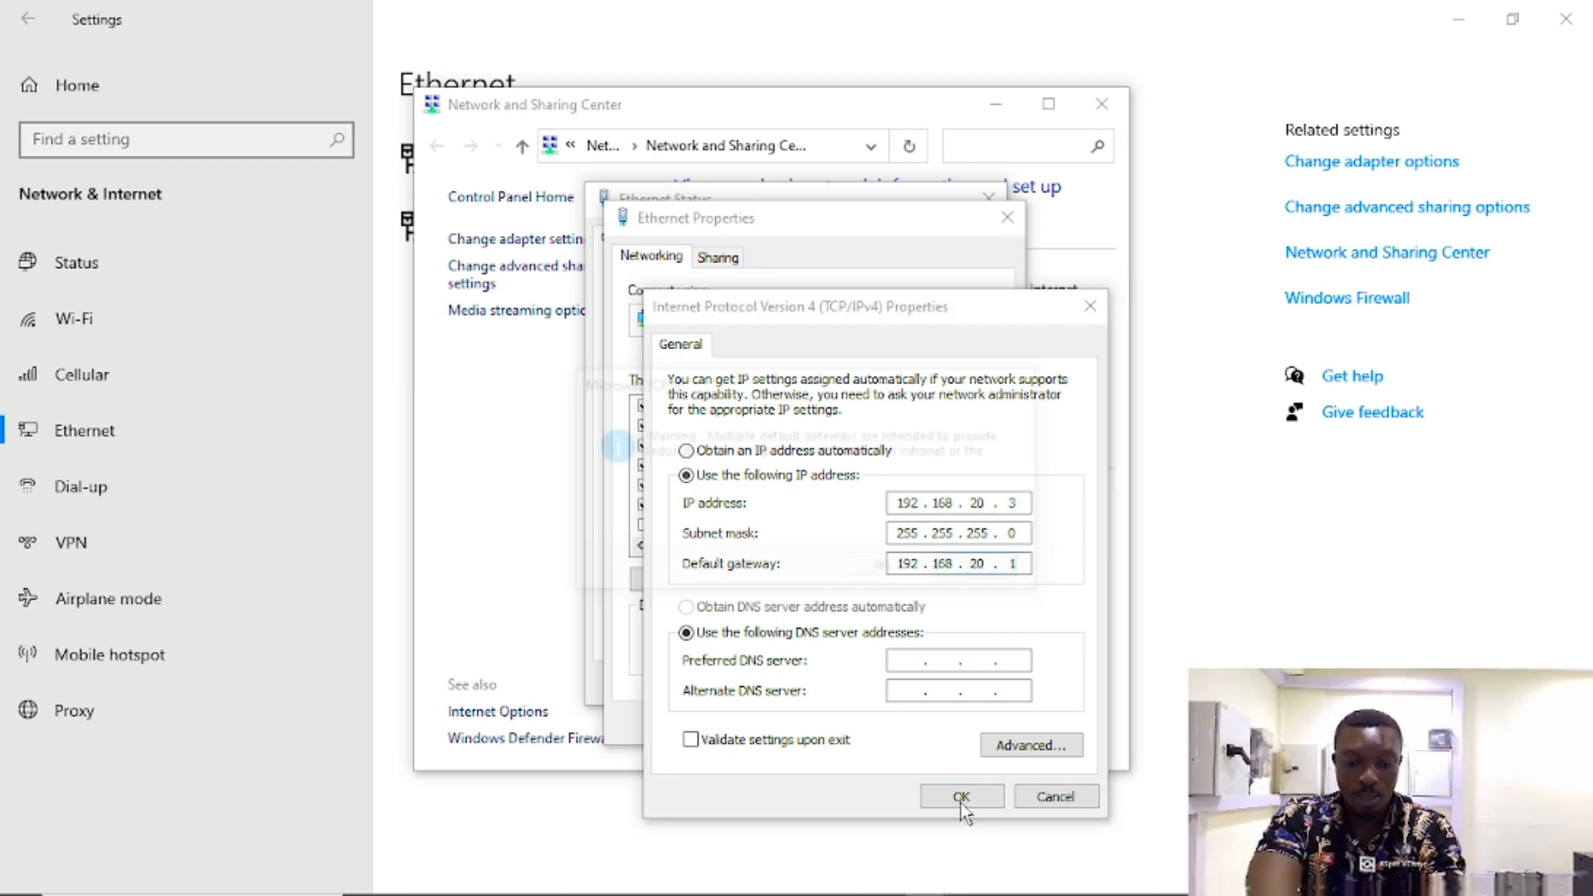
{"action": "left_click", "coordinate": [877, 569]}
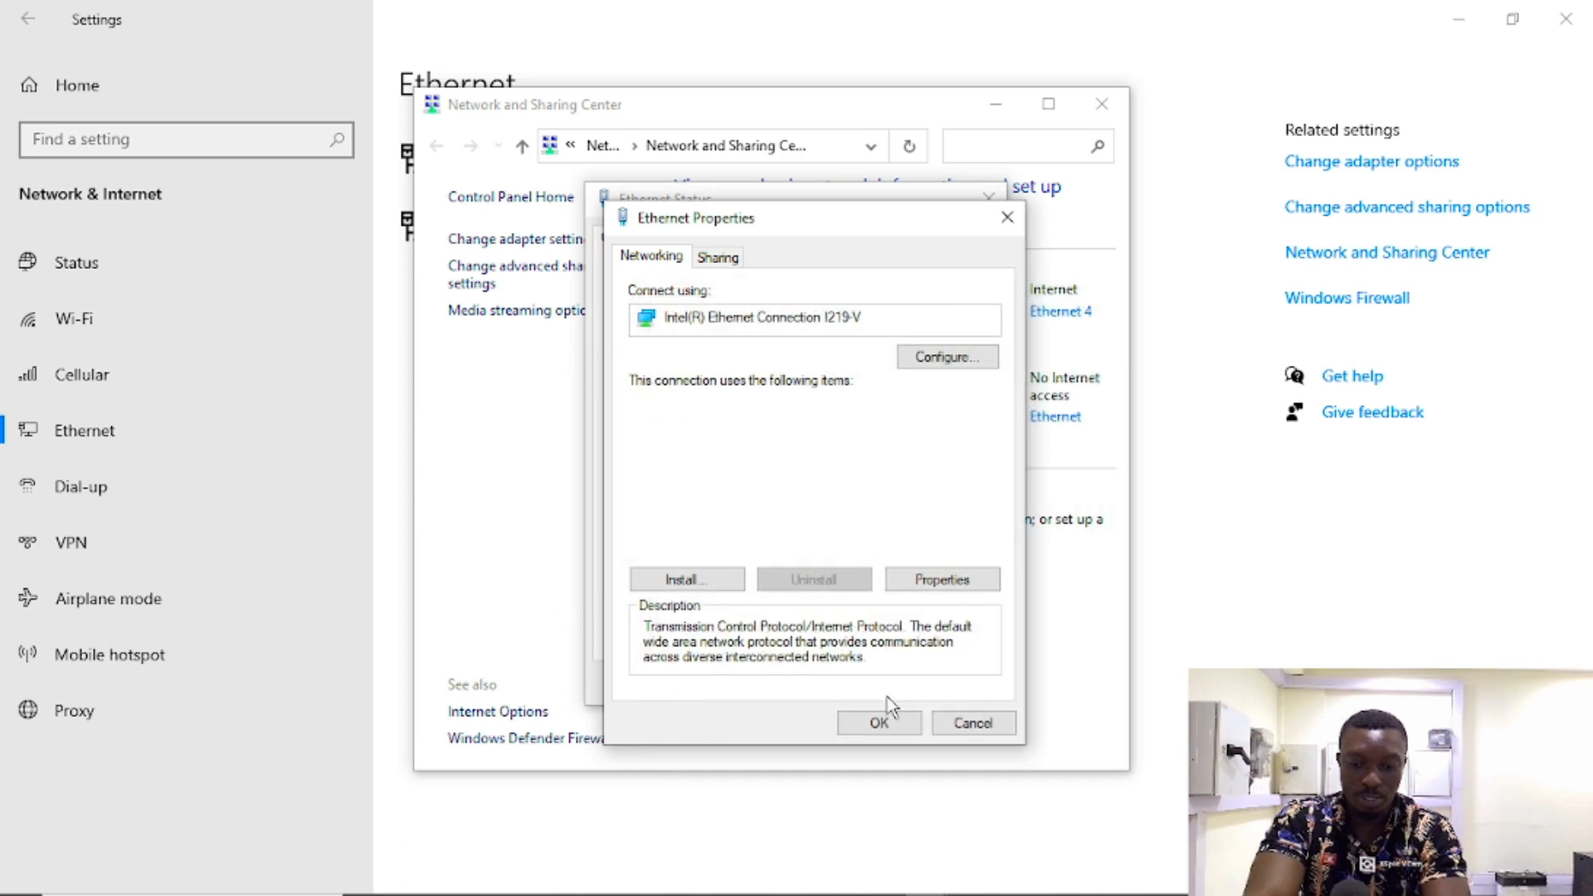
{"action": "left_click", "coordinate": [884, 728]}
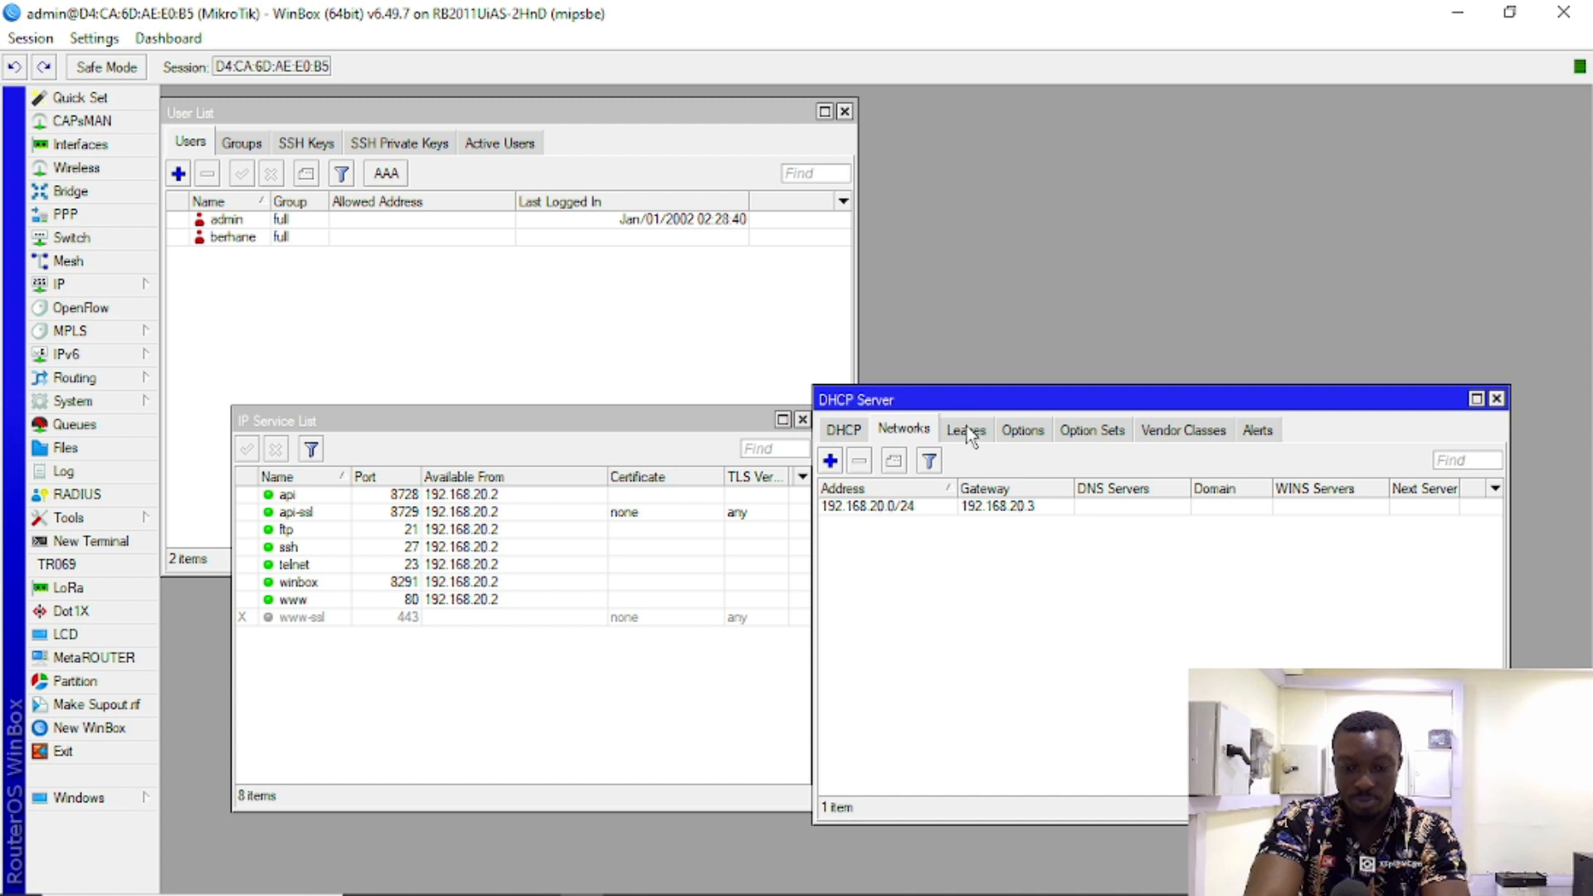
Step: View the dhcp_pool0 entry in IP > Pool, then close the pool list
{"action": "left_click", "coordinate": [74, 284]}
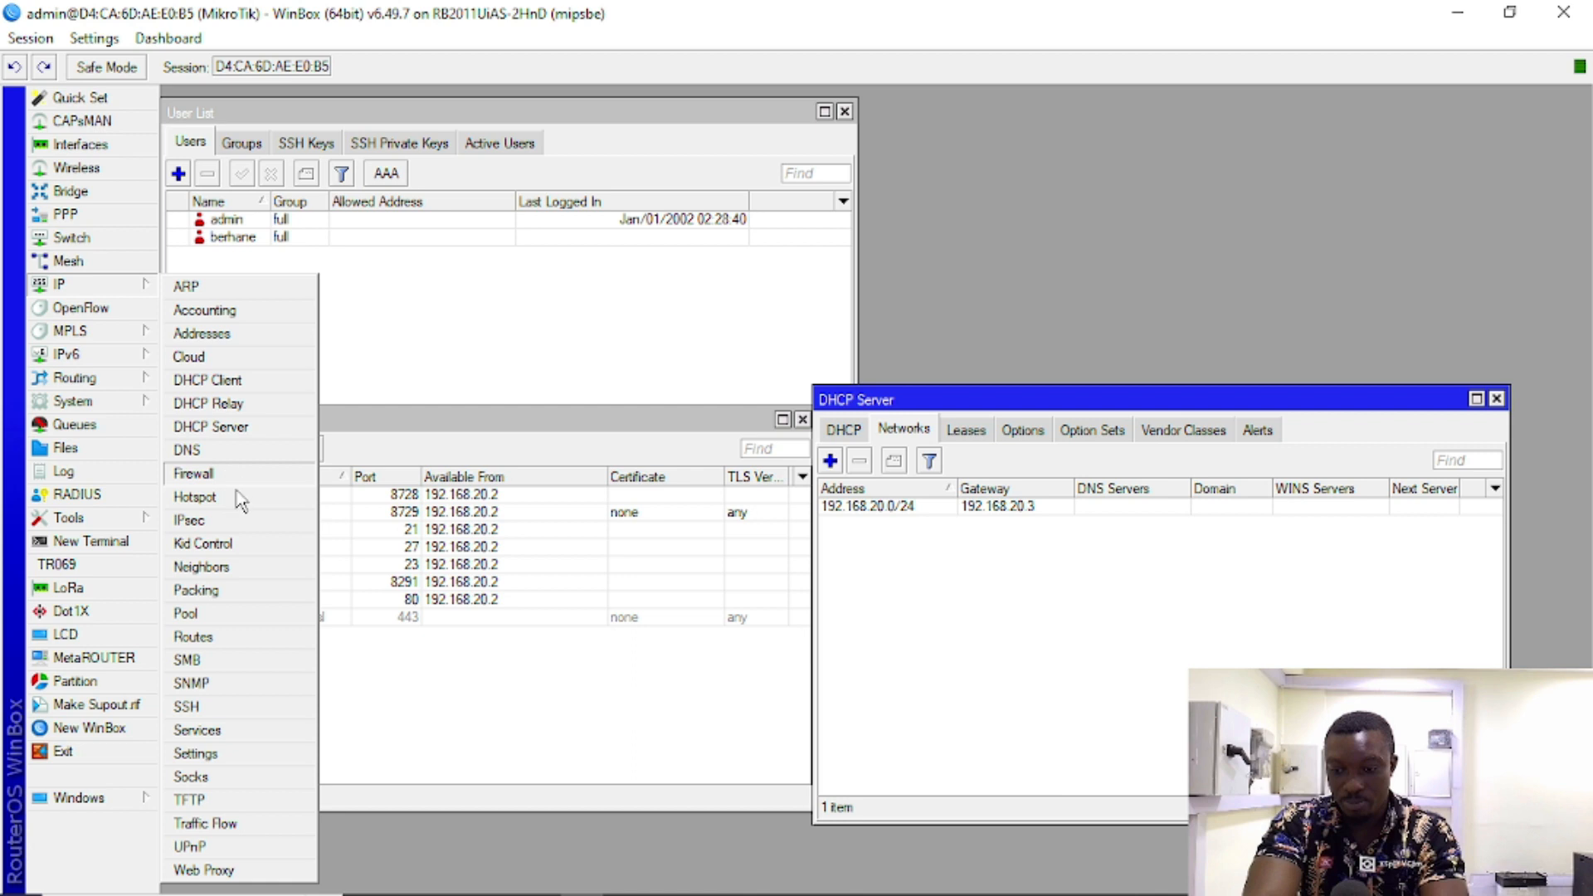
{"action": "left_click", "coordinate": [226, 615]}
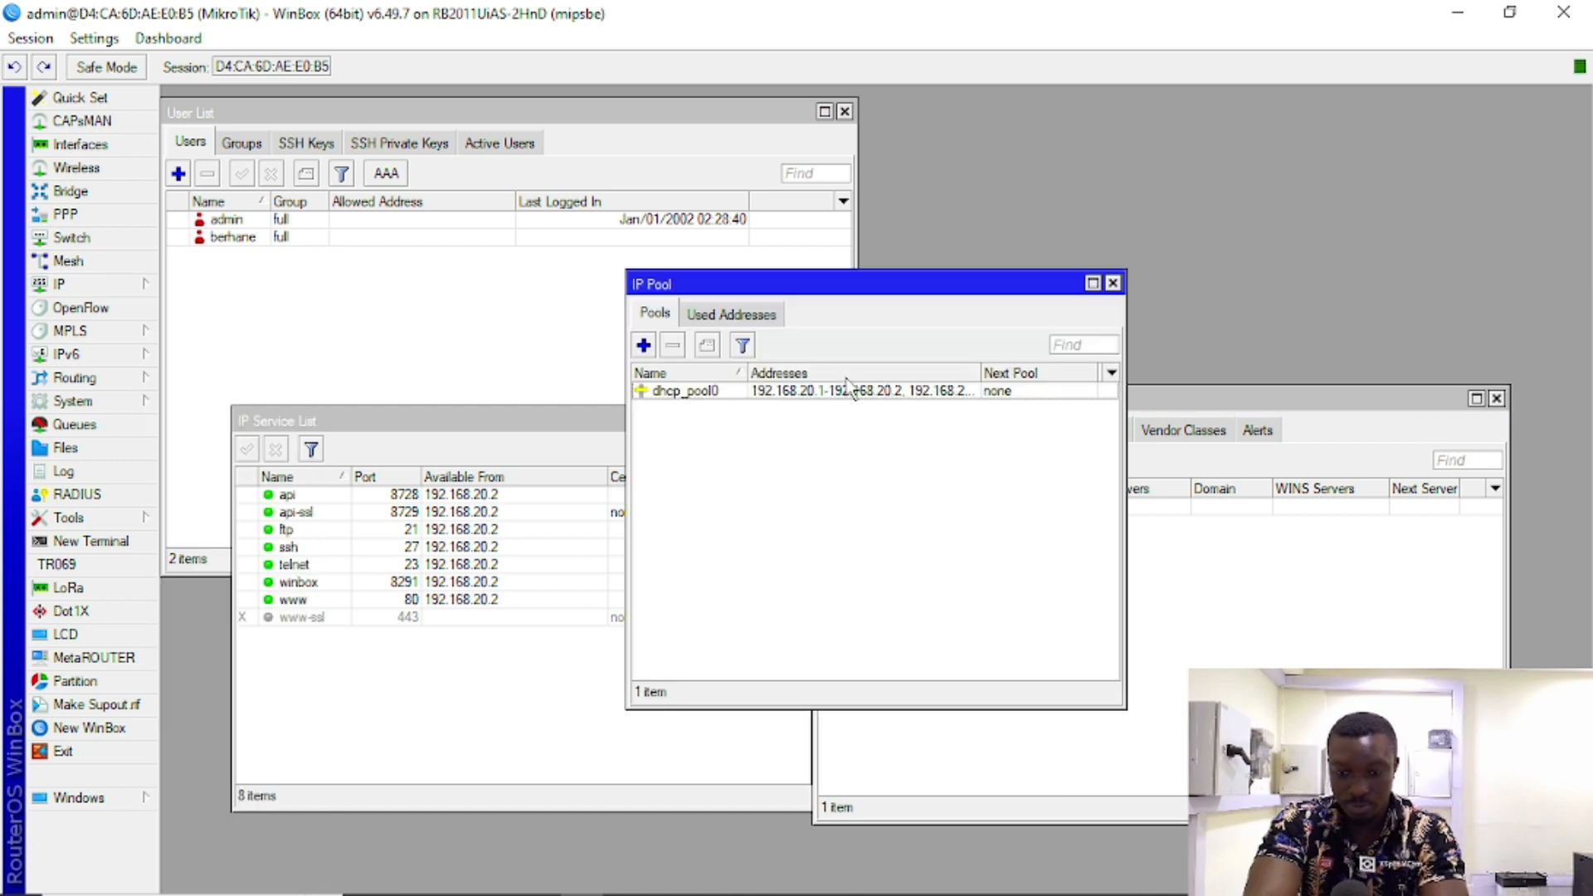
{"action": "left_click", "coordinate": [1113, 285]}
Step: Move the IP Service List window up and to the left
{"action": "left_click", "coordinate": [647, 425]}
{"action": "left_click_drag", "start_coordinate": [651, 433], "coordinate": [610, 383]}
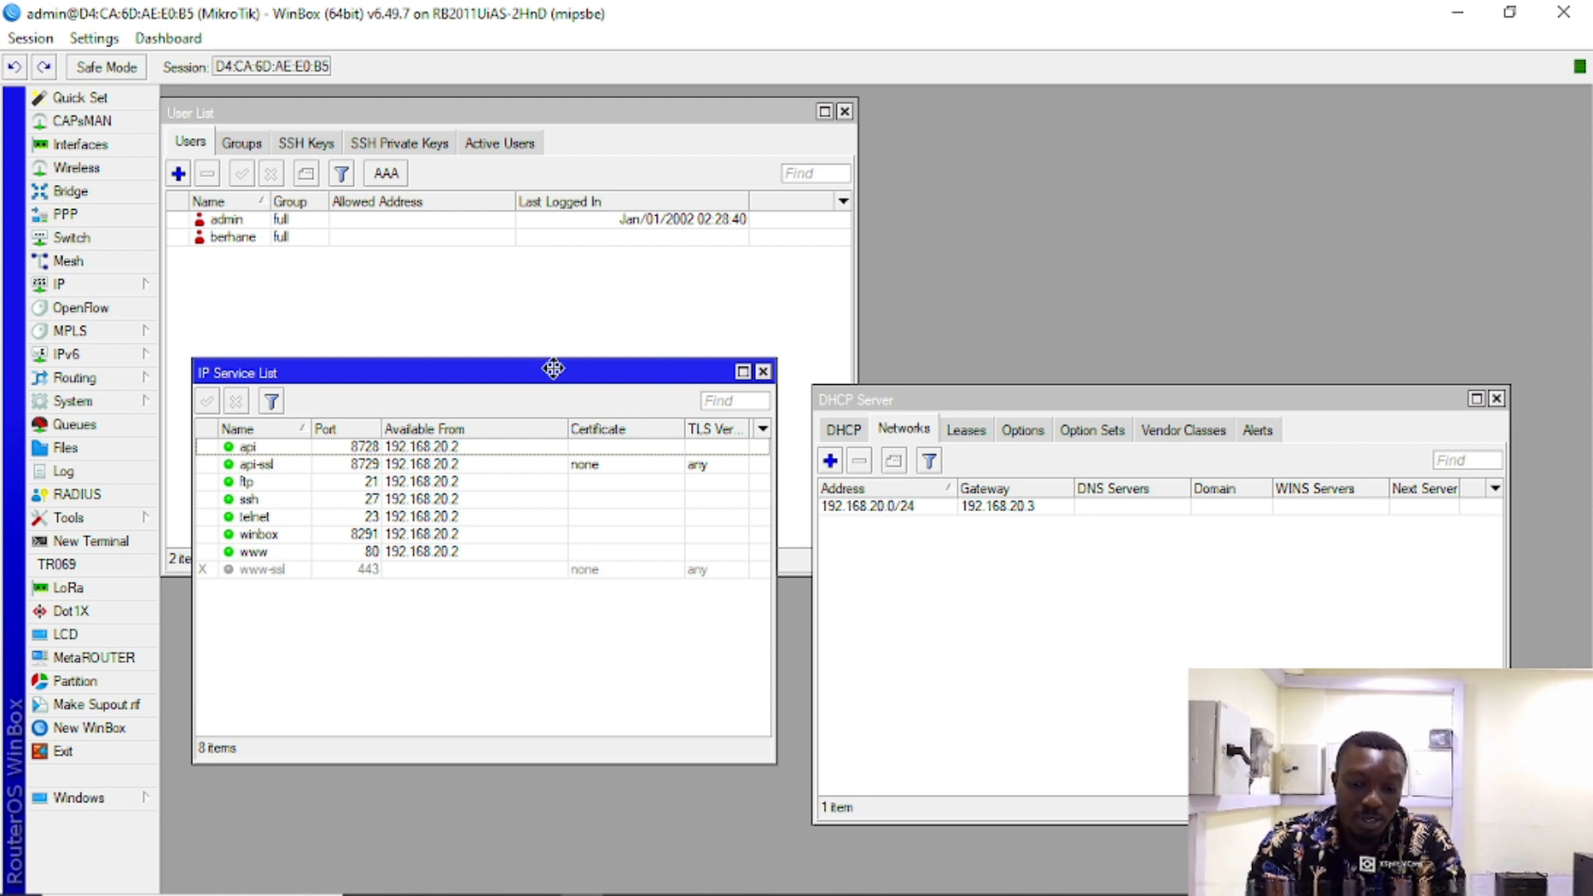
{"action": "left_click_drag", "start_coordinate": [553, 368], "coordinate": [554, 371]}
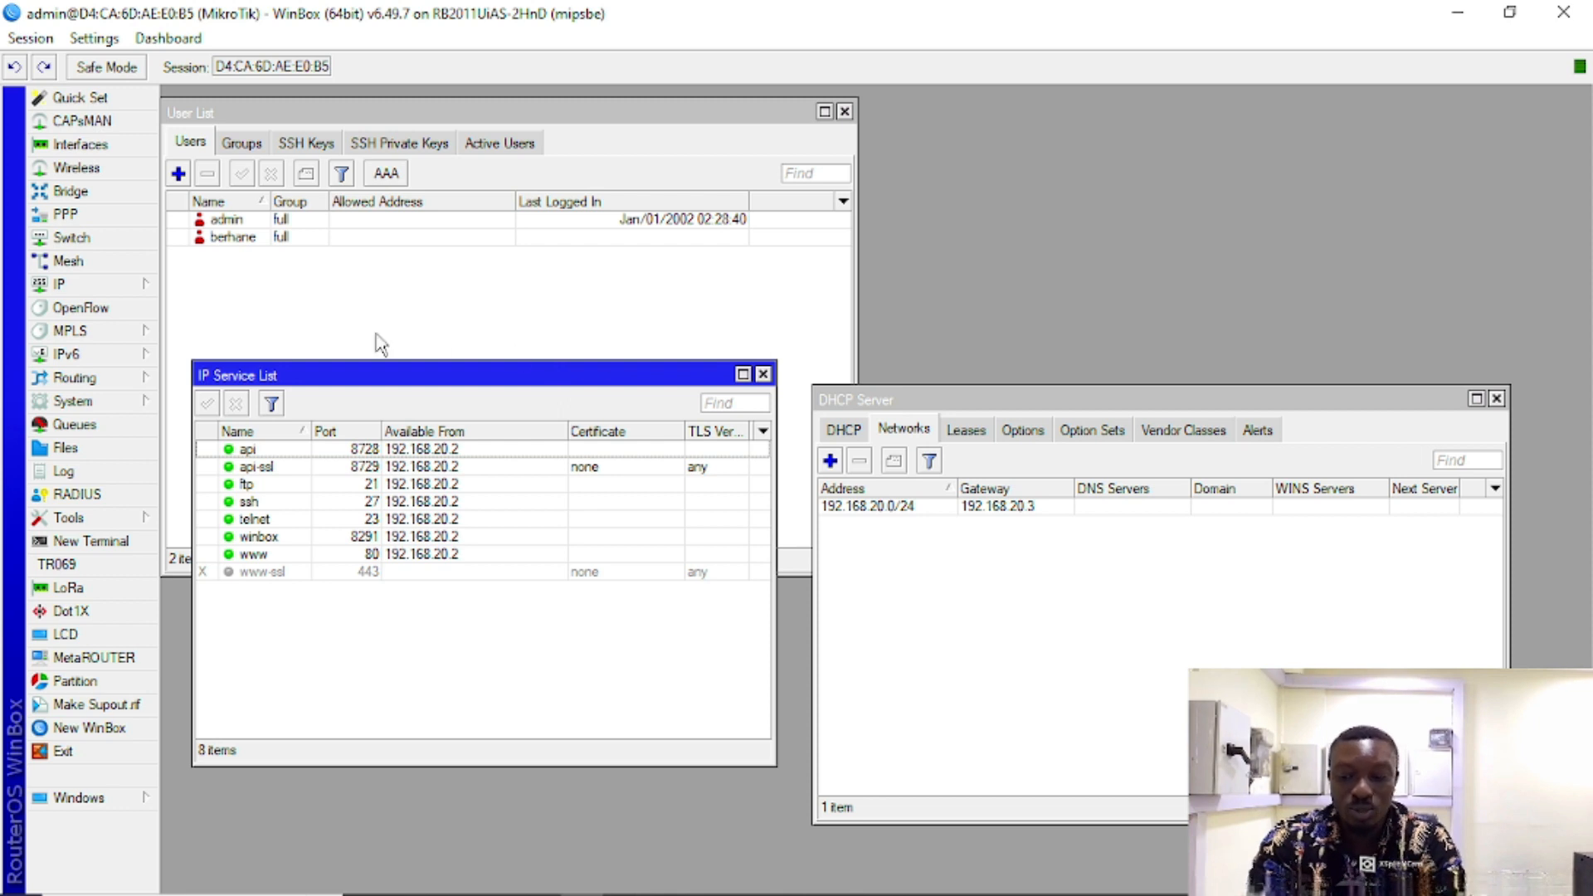
Step: Open Tools > MAC Server and look at the MAC Telnet server's allowed interfaces unchanged
{"action": "left_click", "coordinate": [133, 521]}
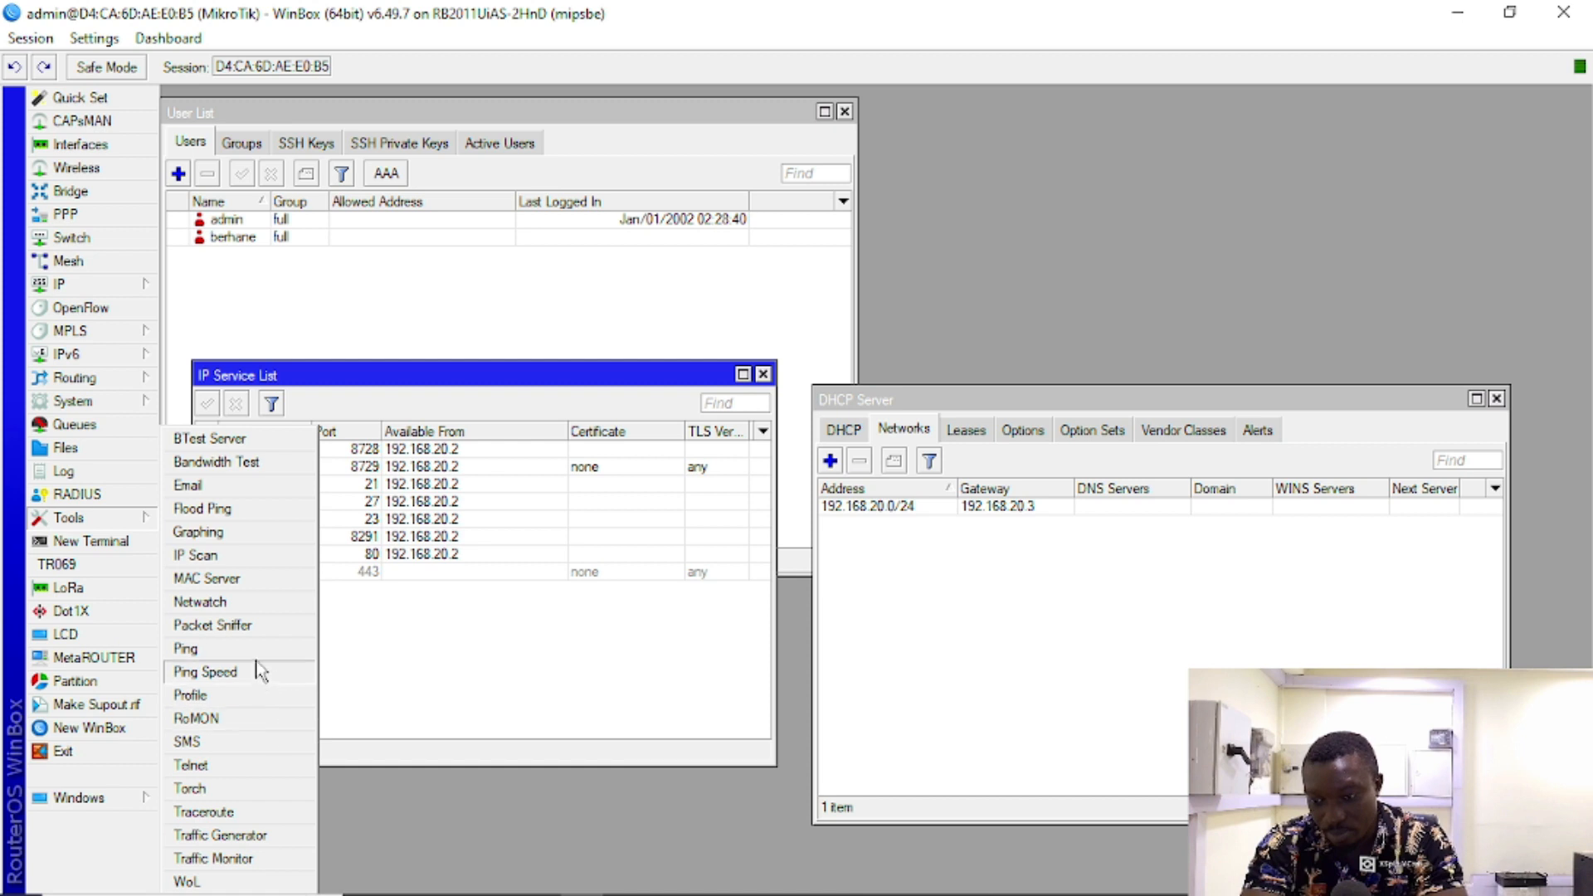
{"action": "left_click", "coordinate": [259, 579]}
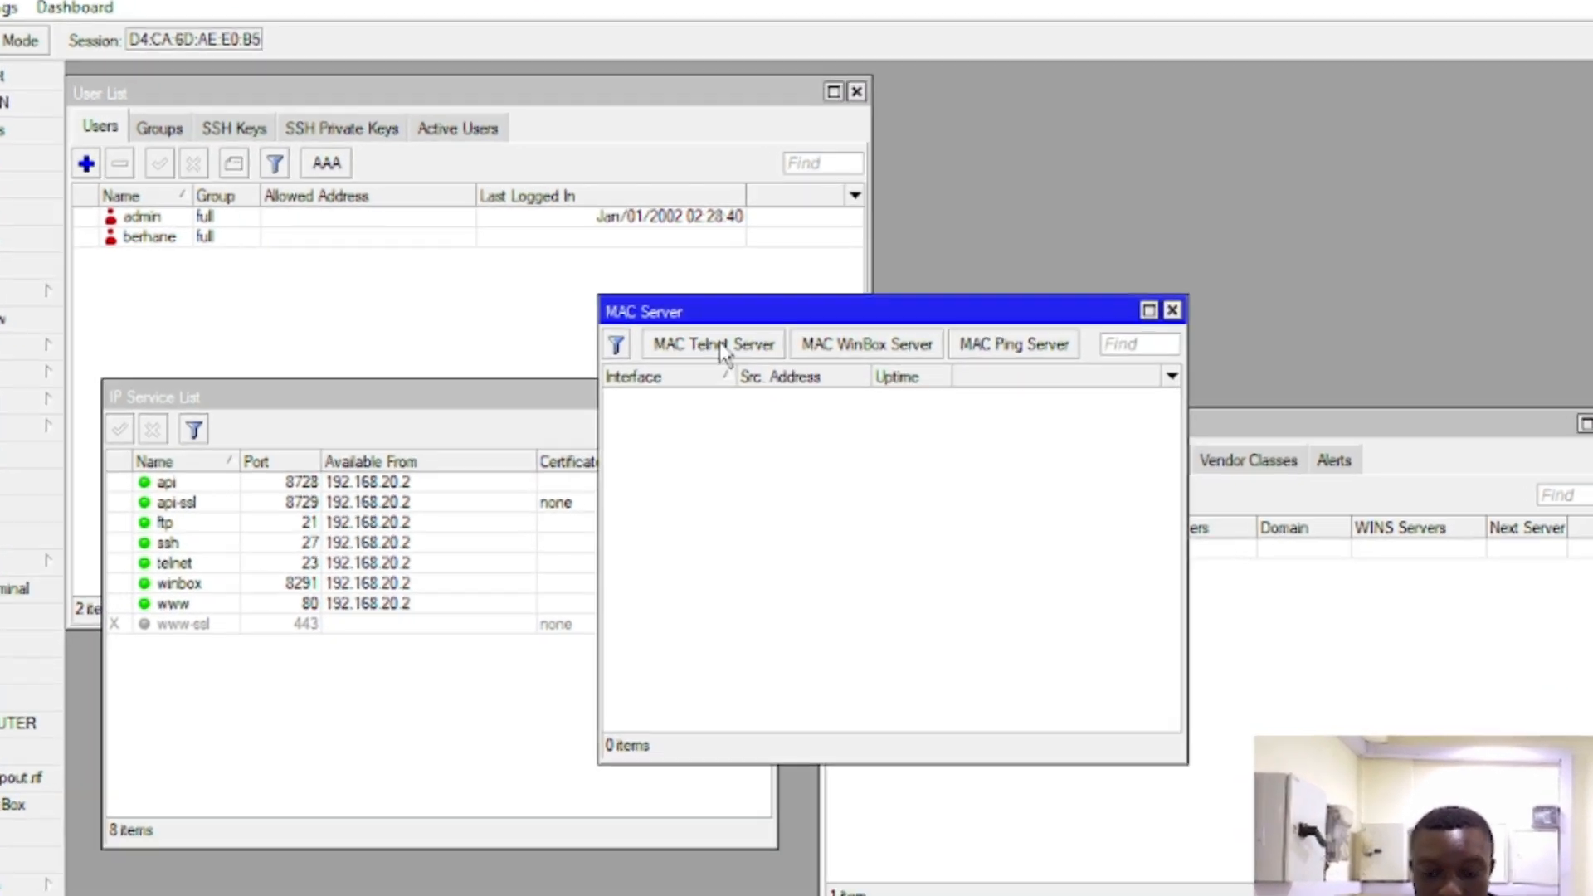
{"action": "left_click", "coordinate": [738, 353]}
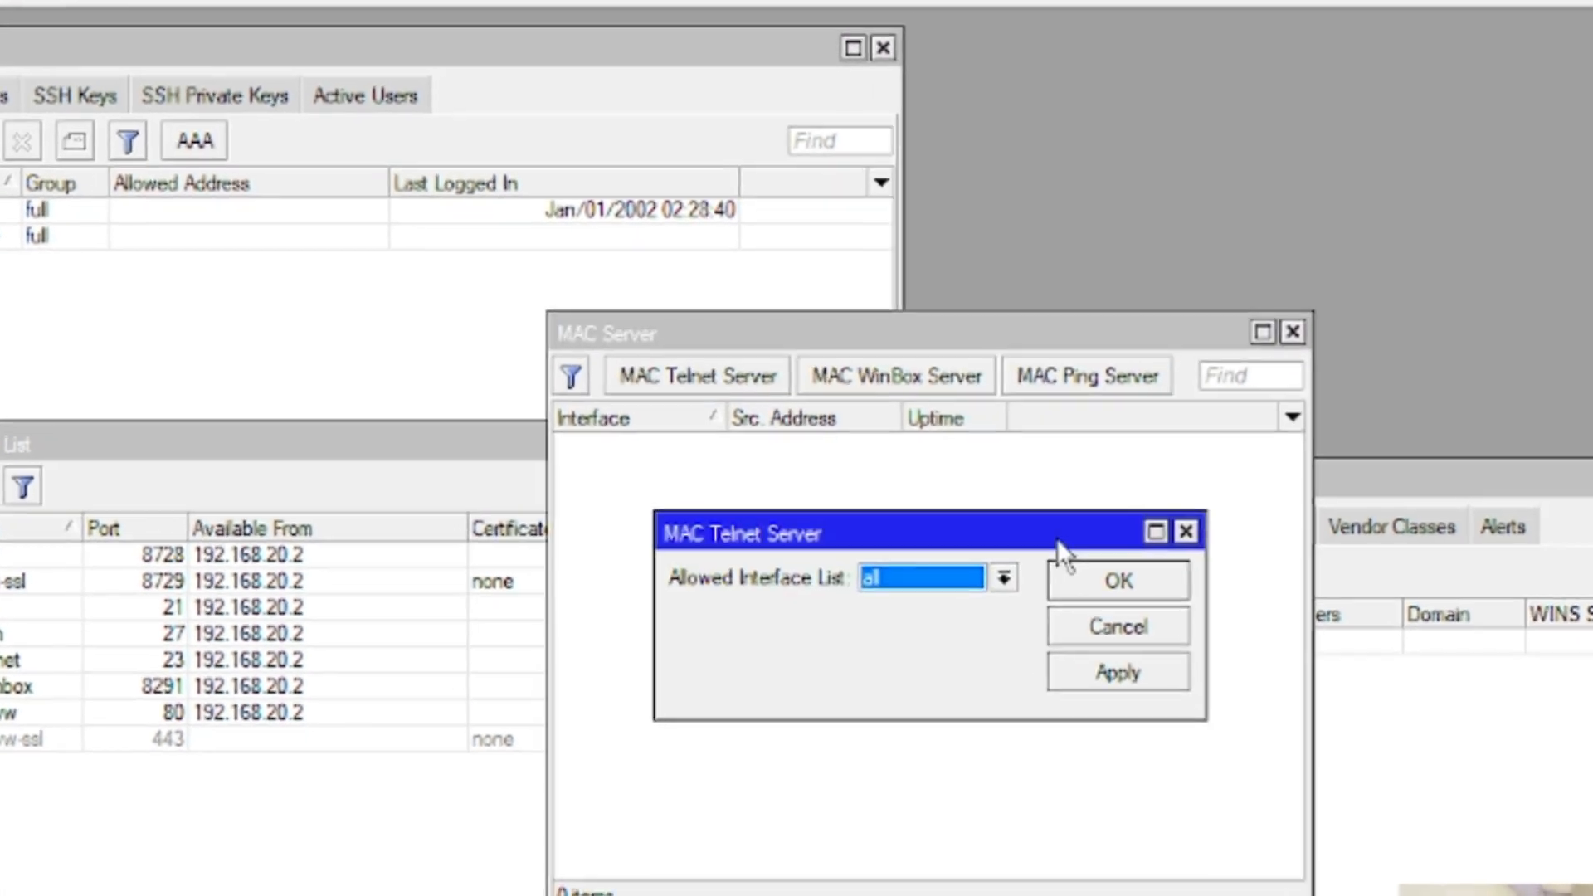
{"action": "left_click", "coordinate": [1157, 658]}
Step: Set the MAC WinBox server's allowed interface list to none
{"action": "left_click", "coordinate": [954, 387]}
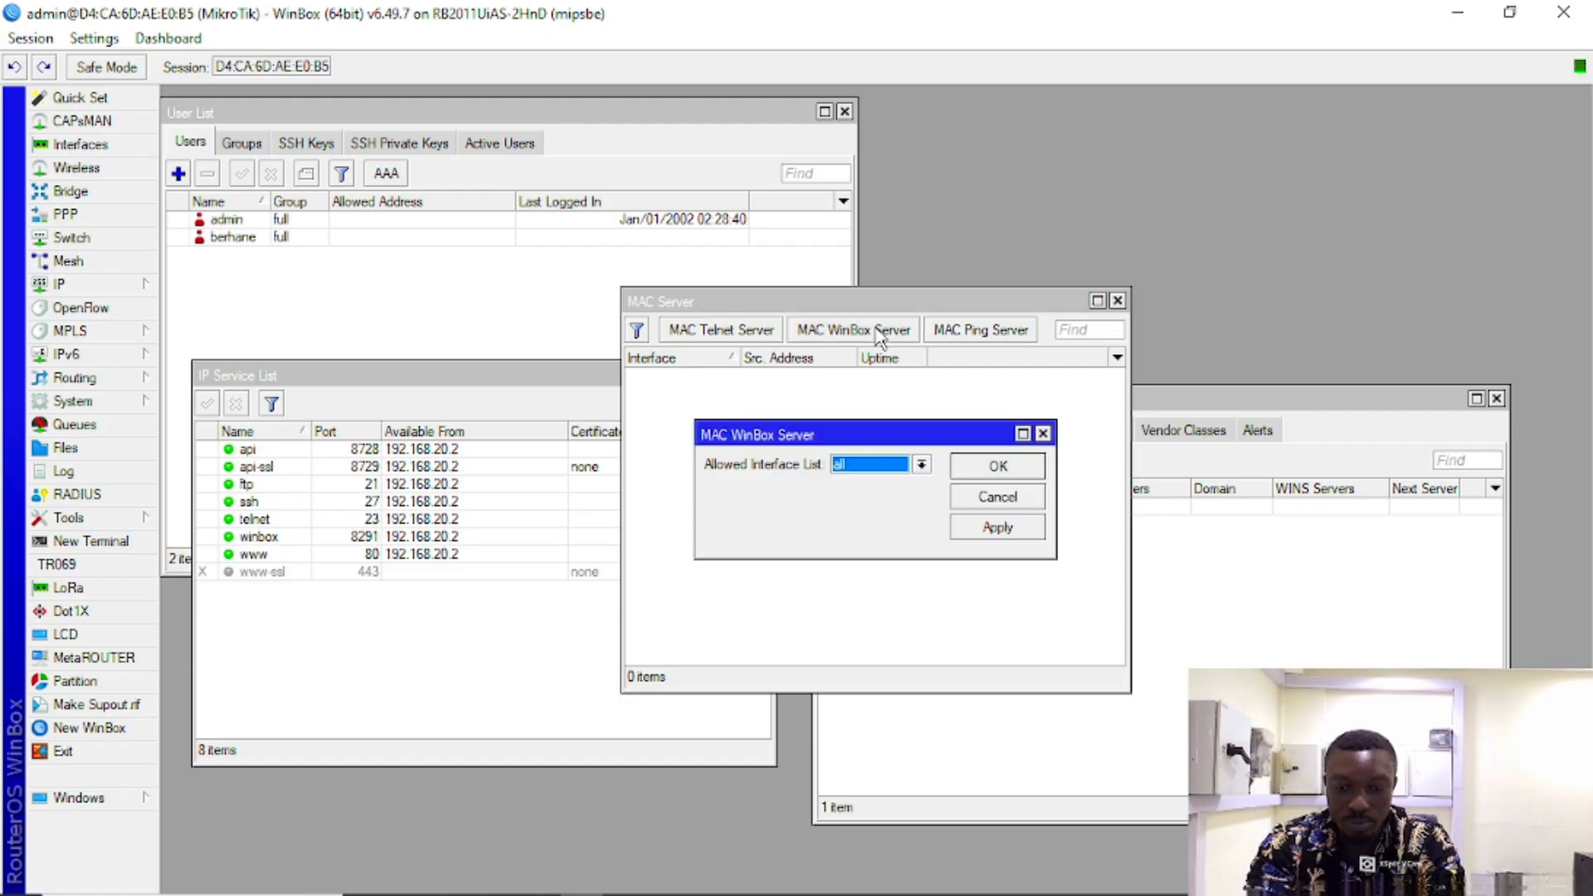
{"action": "left_click", "coordinate": [921, 465]}
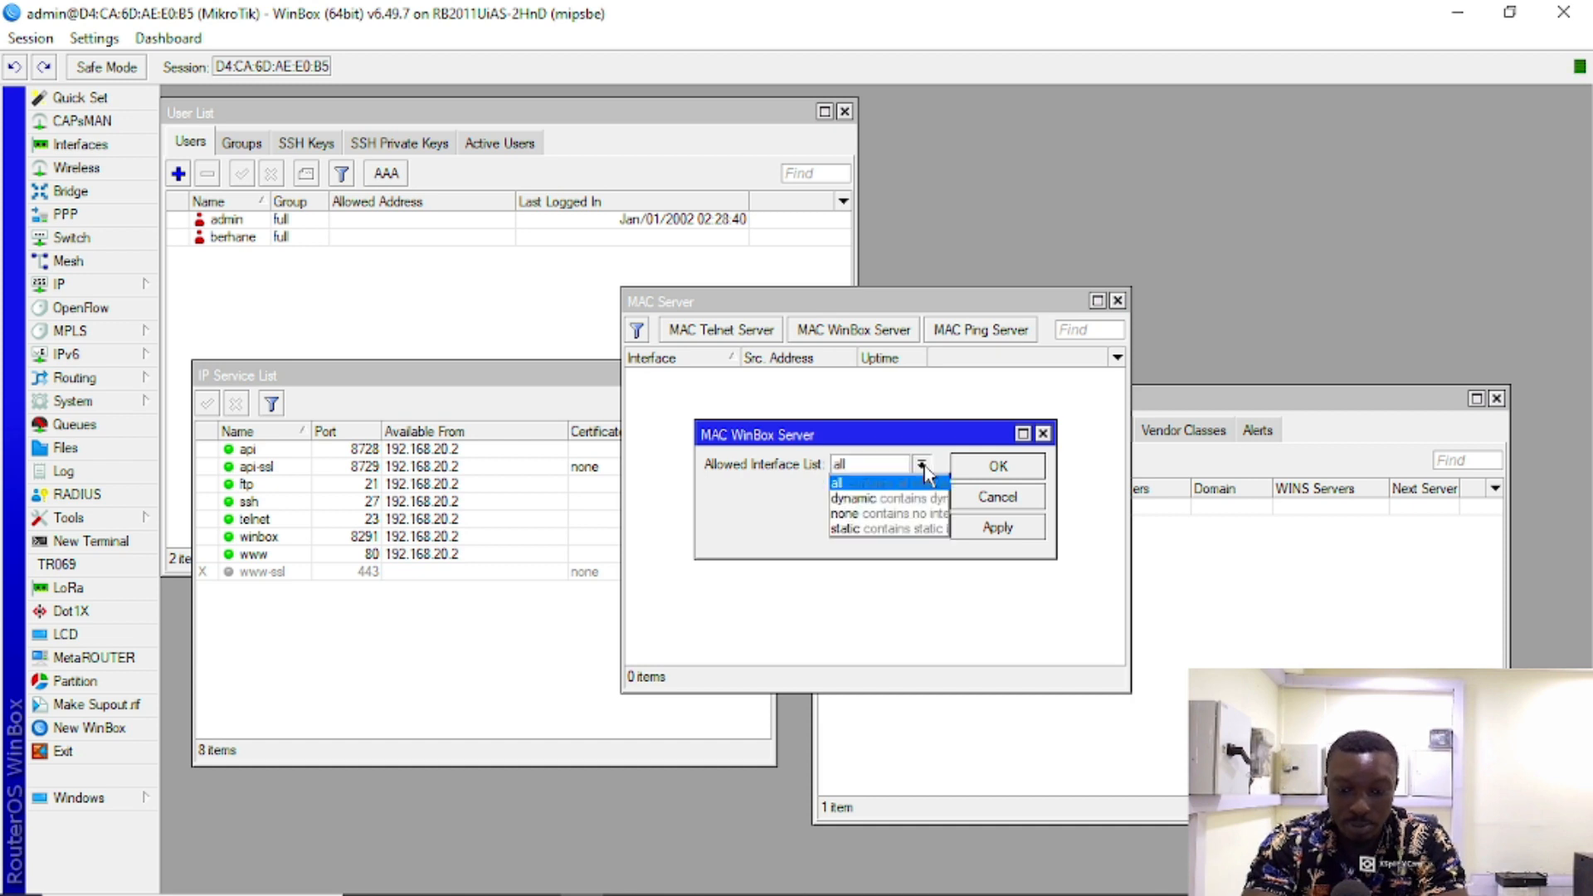
{"action": "left_click", "coordinate": [879, 513]}
{"action": "left_click", "coordinate": [1006, 526]}
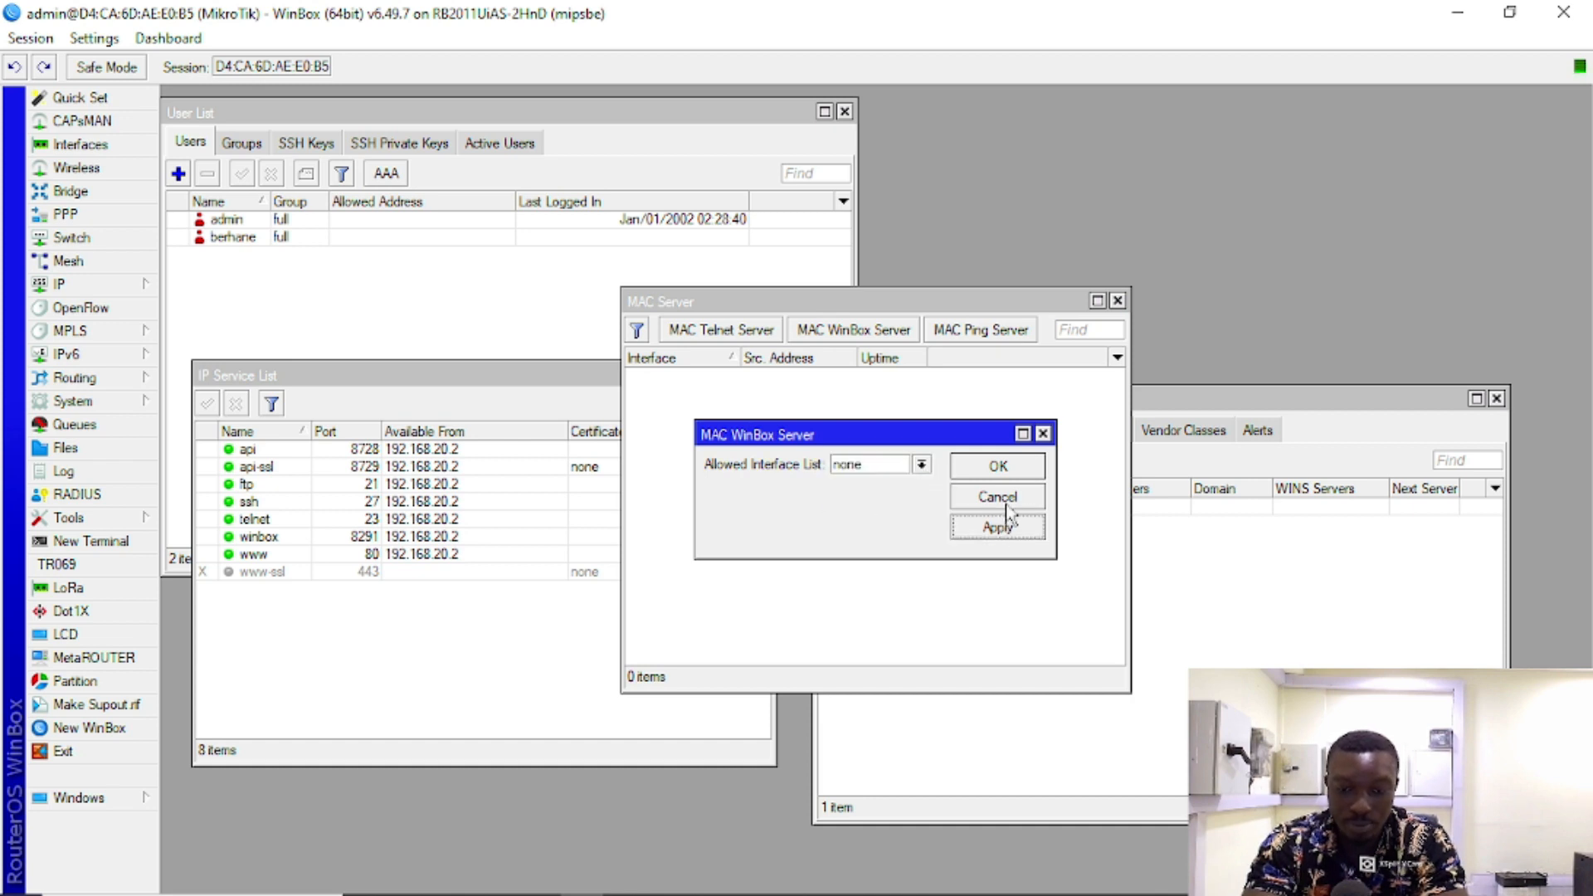
{"action": "left_click", "coordinate": [1003, 467]}
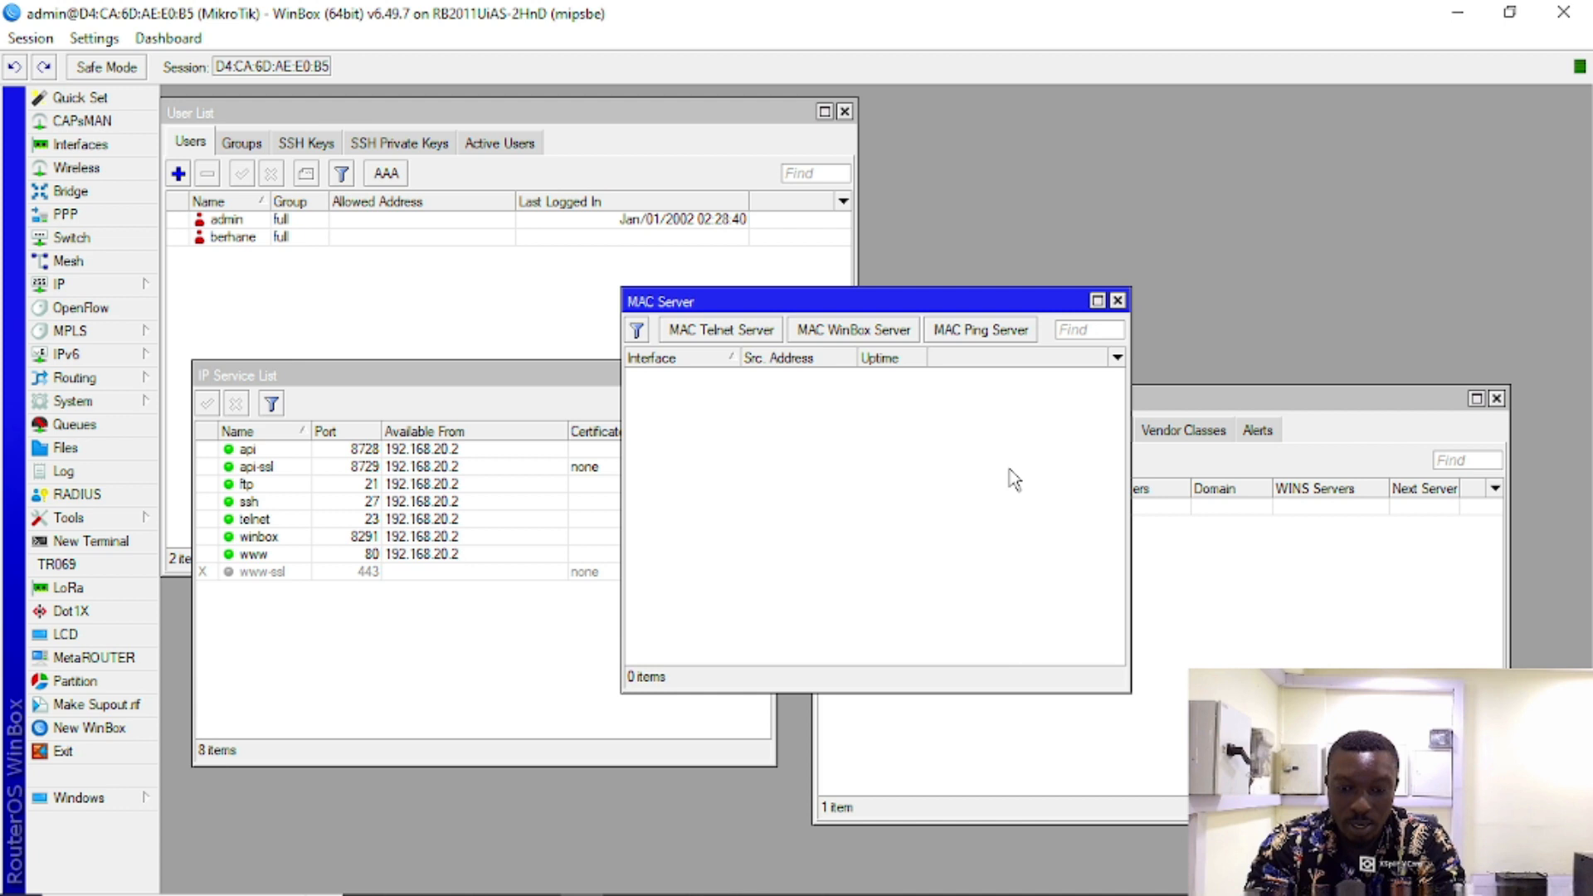
Step: Set the MAC Telnet server's allowed interface list to none
{"action": "left_click", "coordinate": [738, 332]}
{"action": "left_click", "coordinate": [925, 465]}
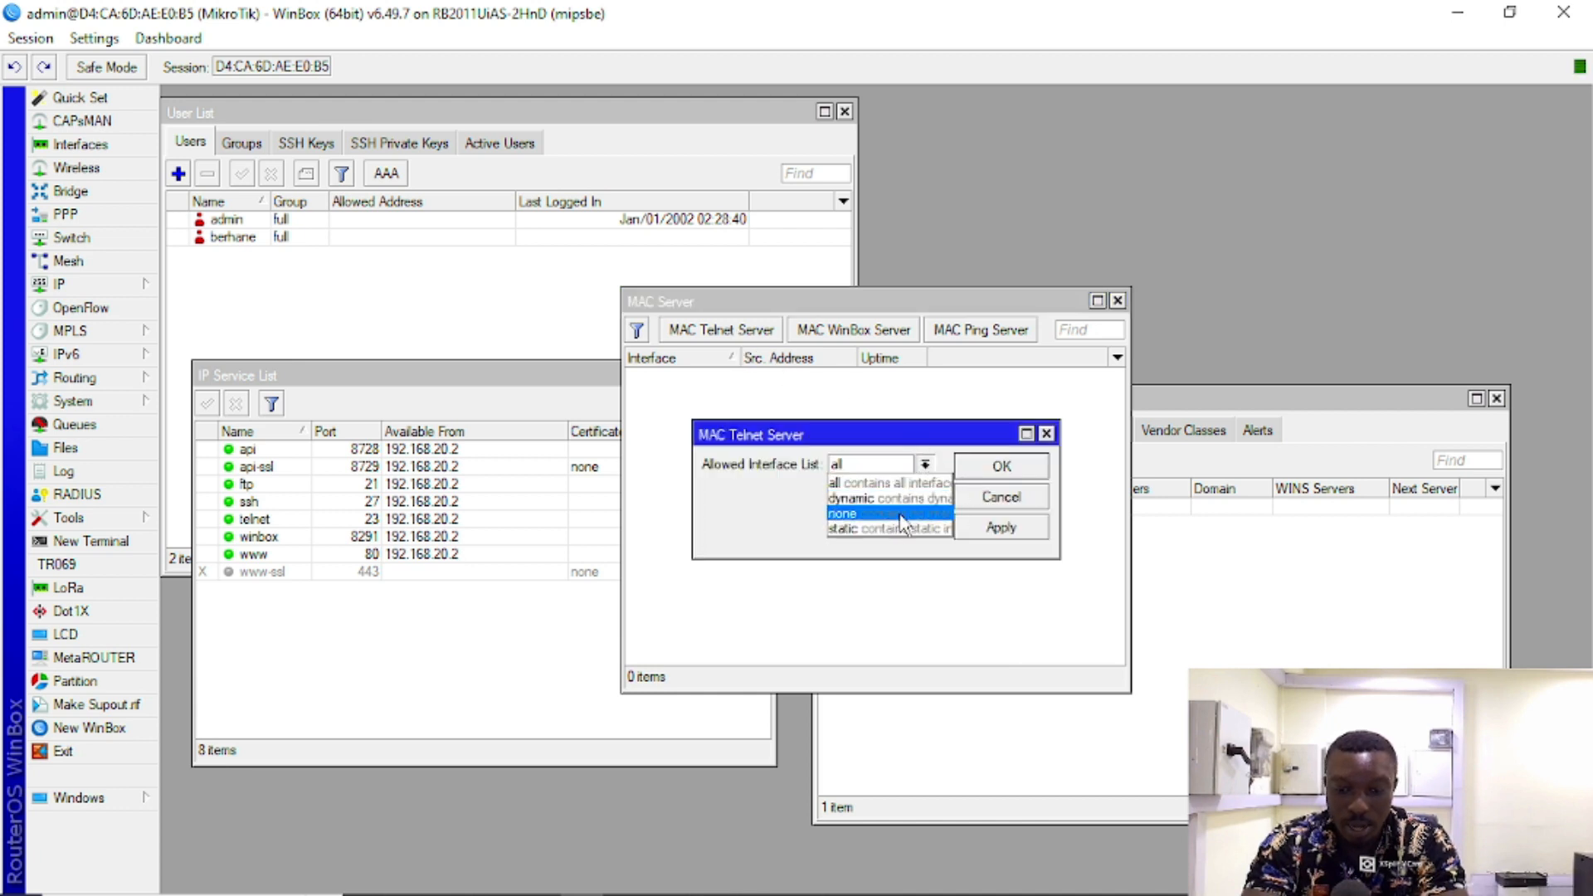
{"action": "left_click", "coordinate": [902, 521]}
{"action": "left_click", "coordinate": [1006, 527]}
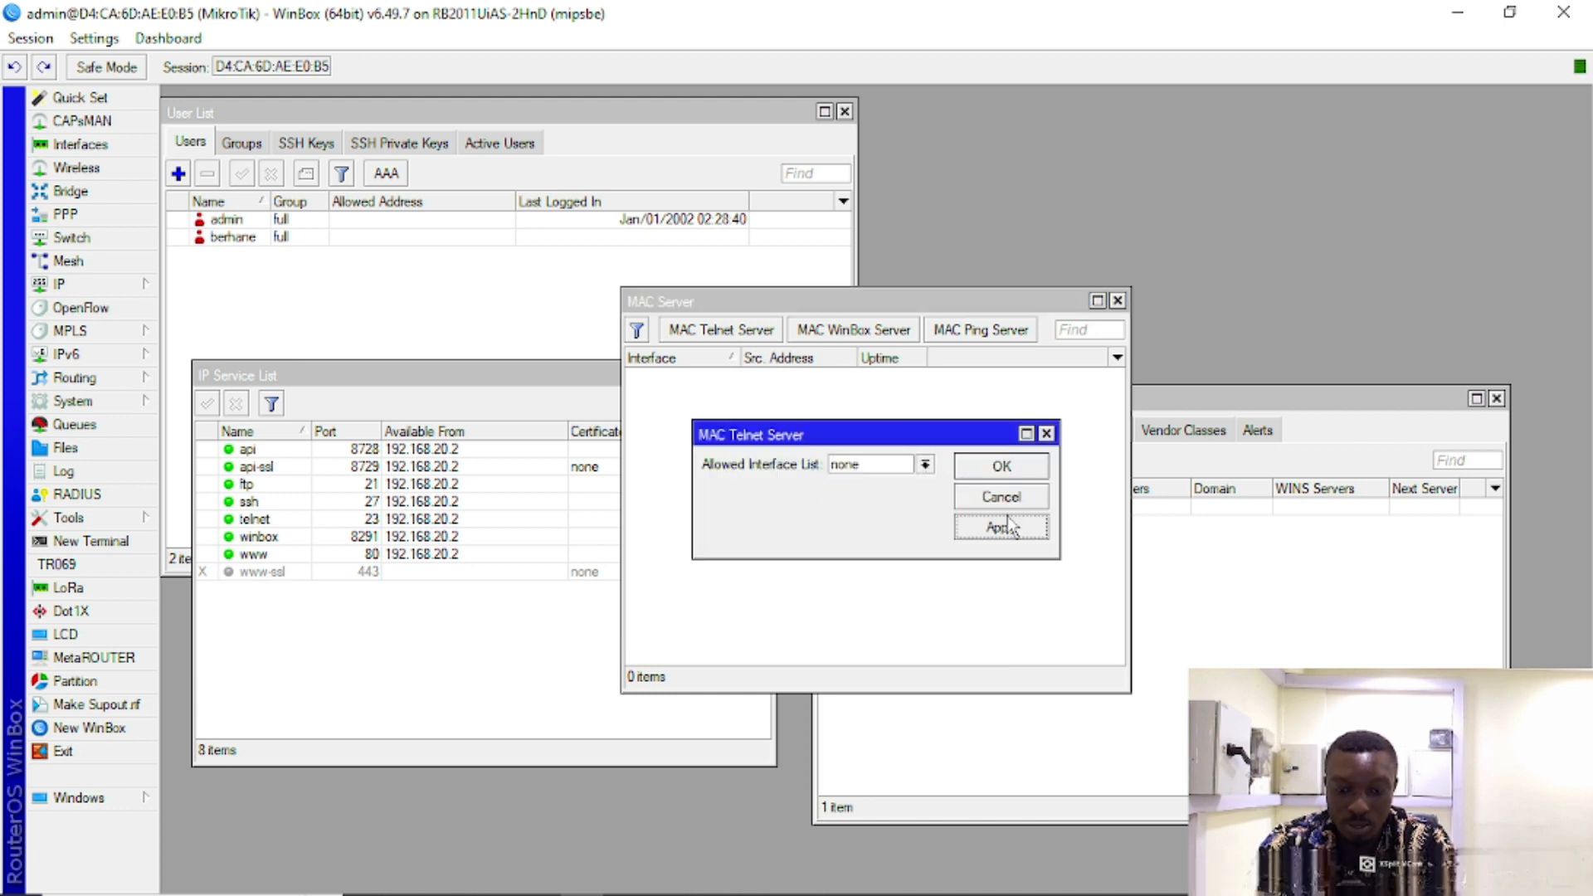
{"action": "left_click", "coordinate": [1006, 473]}
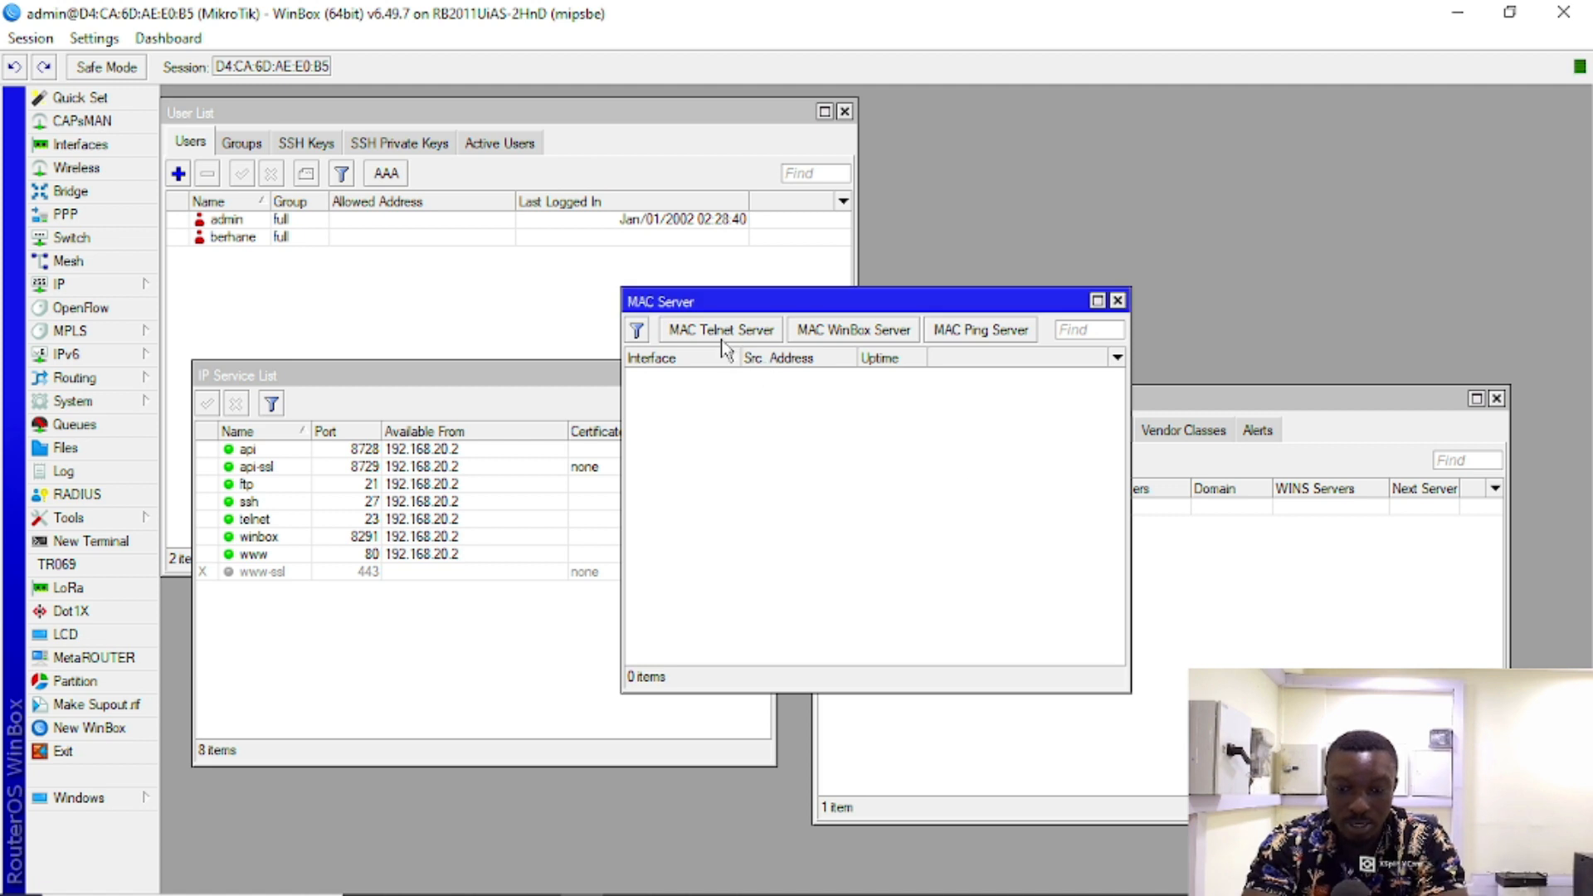
Step: Disable the MAC Ping server
{"action": "left_click", "coordinate": [983, 336]}
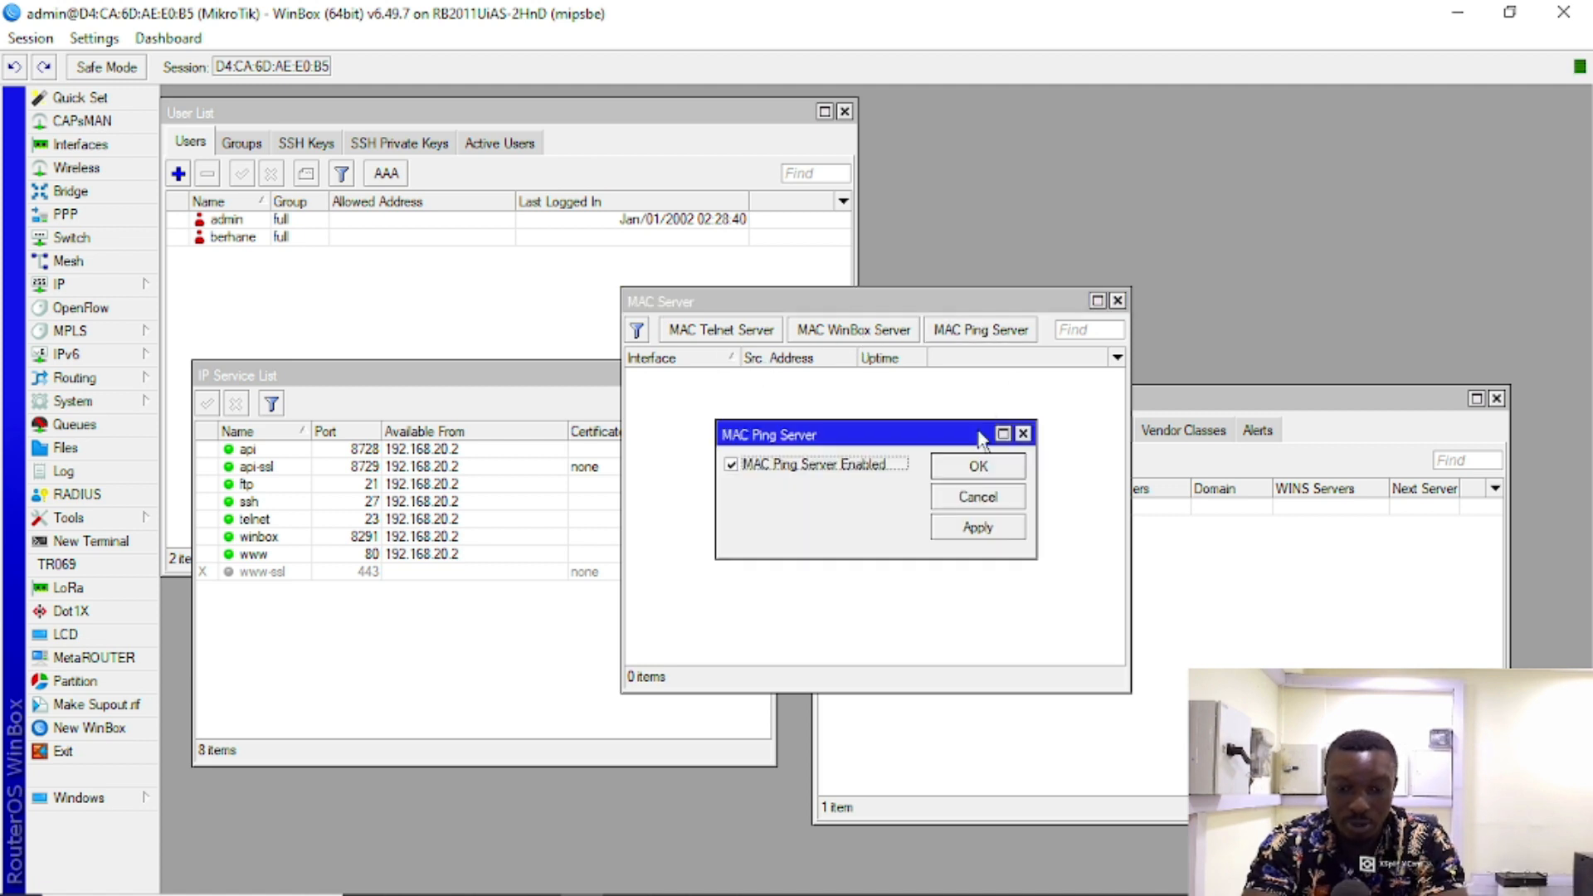
{"action": "left_click", "coordinate": [773, 471]}
{"action": "left_click", "coordinate": [969, 527]}
{"action": "left_click", "coordinate": [977, 472]}
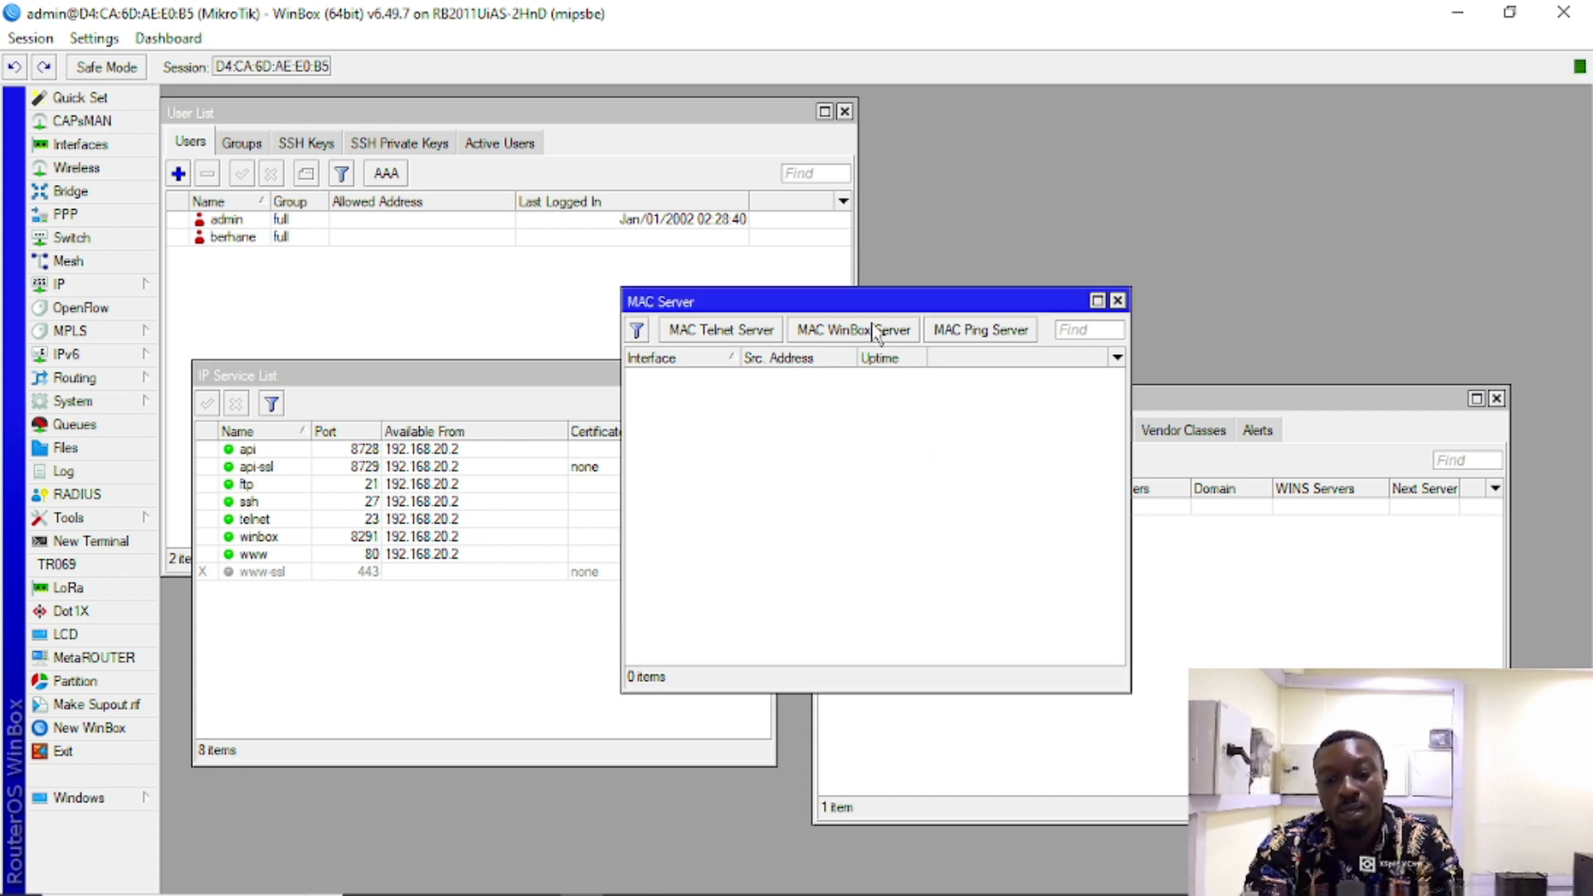
Step: Restart WinBox and log in to the discovered router by MAC with the account password
{"action": "left_click", "coordinate": [90, 756]}
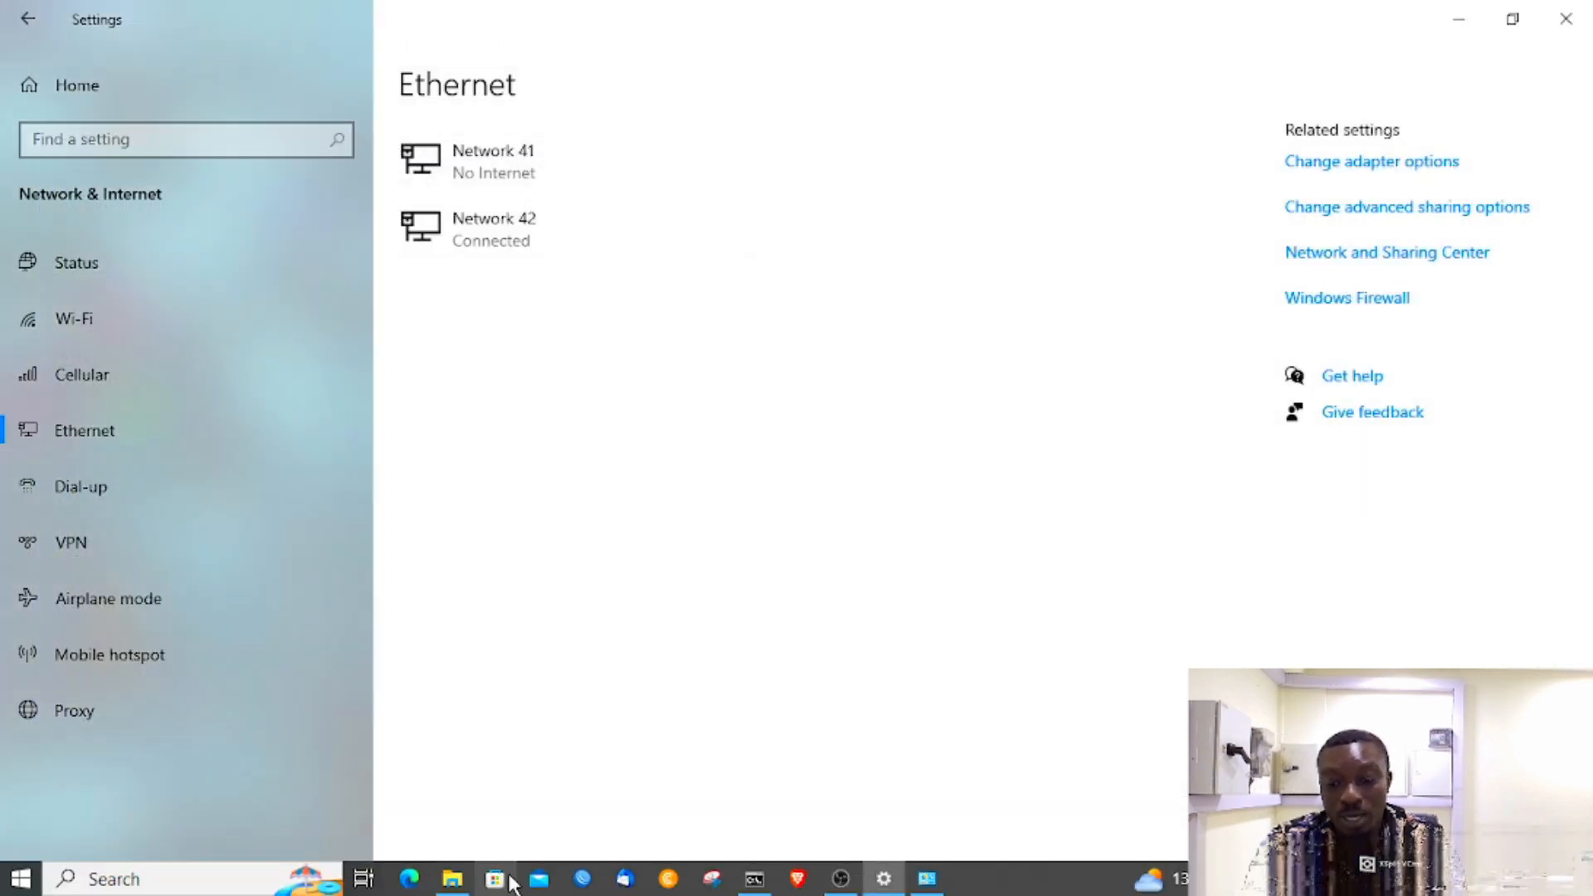
{"action": "left_click", "coordinate": [582, 879]}
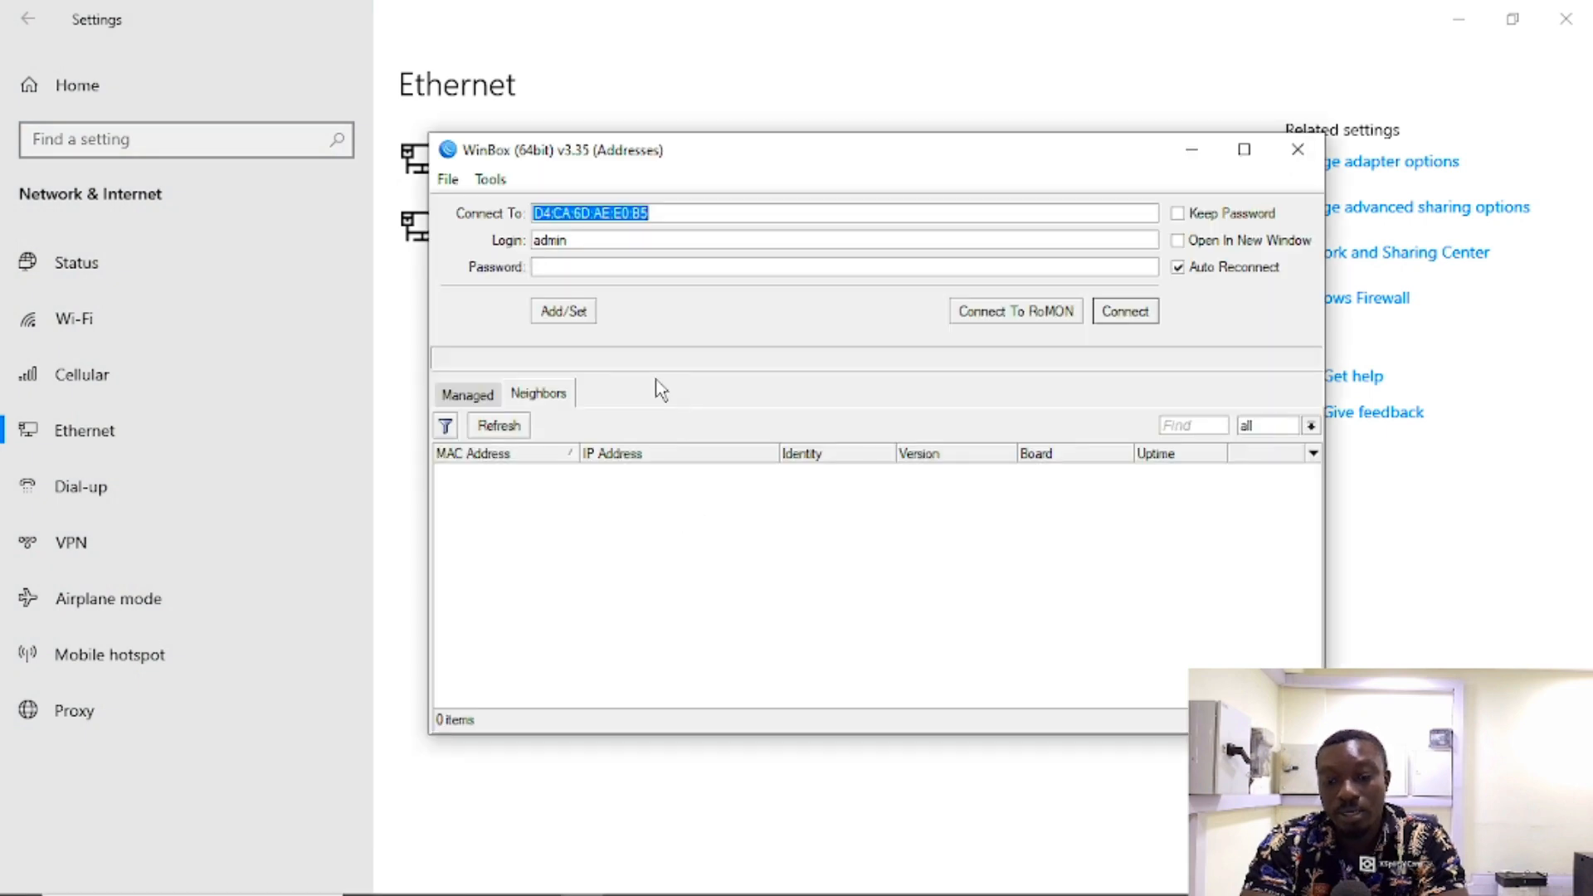
{"action": "left_click", "coordinate": [501, 473]}
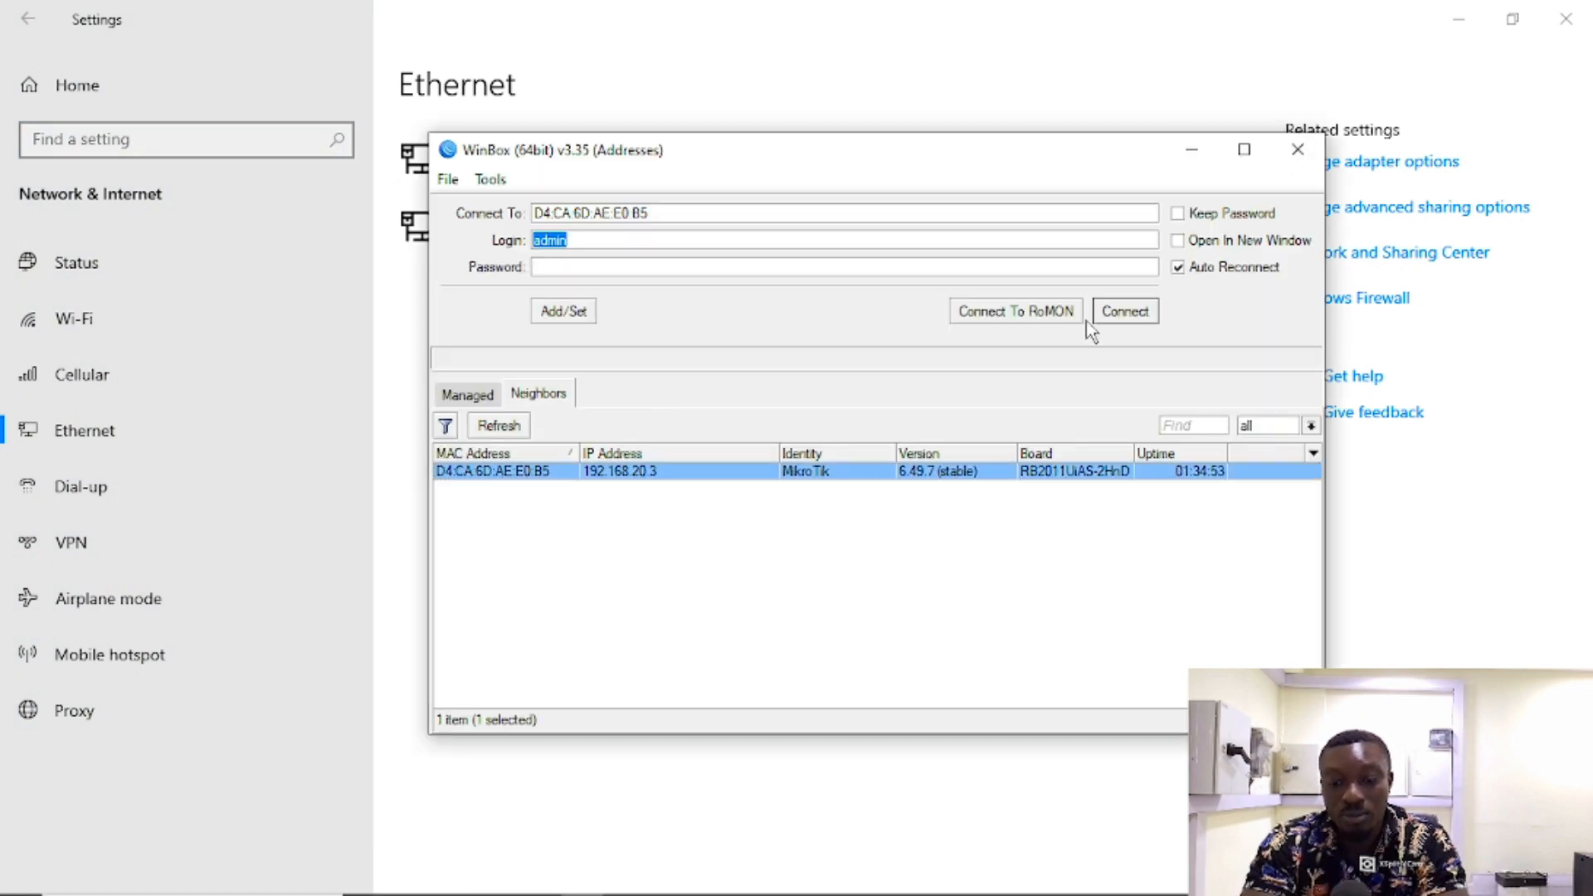
{"action": "left_click", "coordinate": [876, 262]}
{"action": "type", "text": "**"}
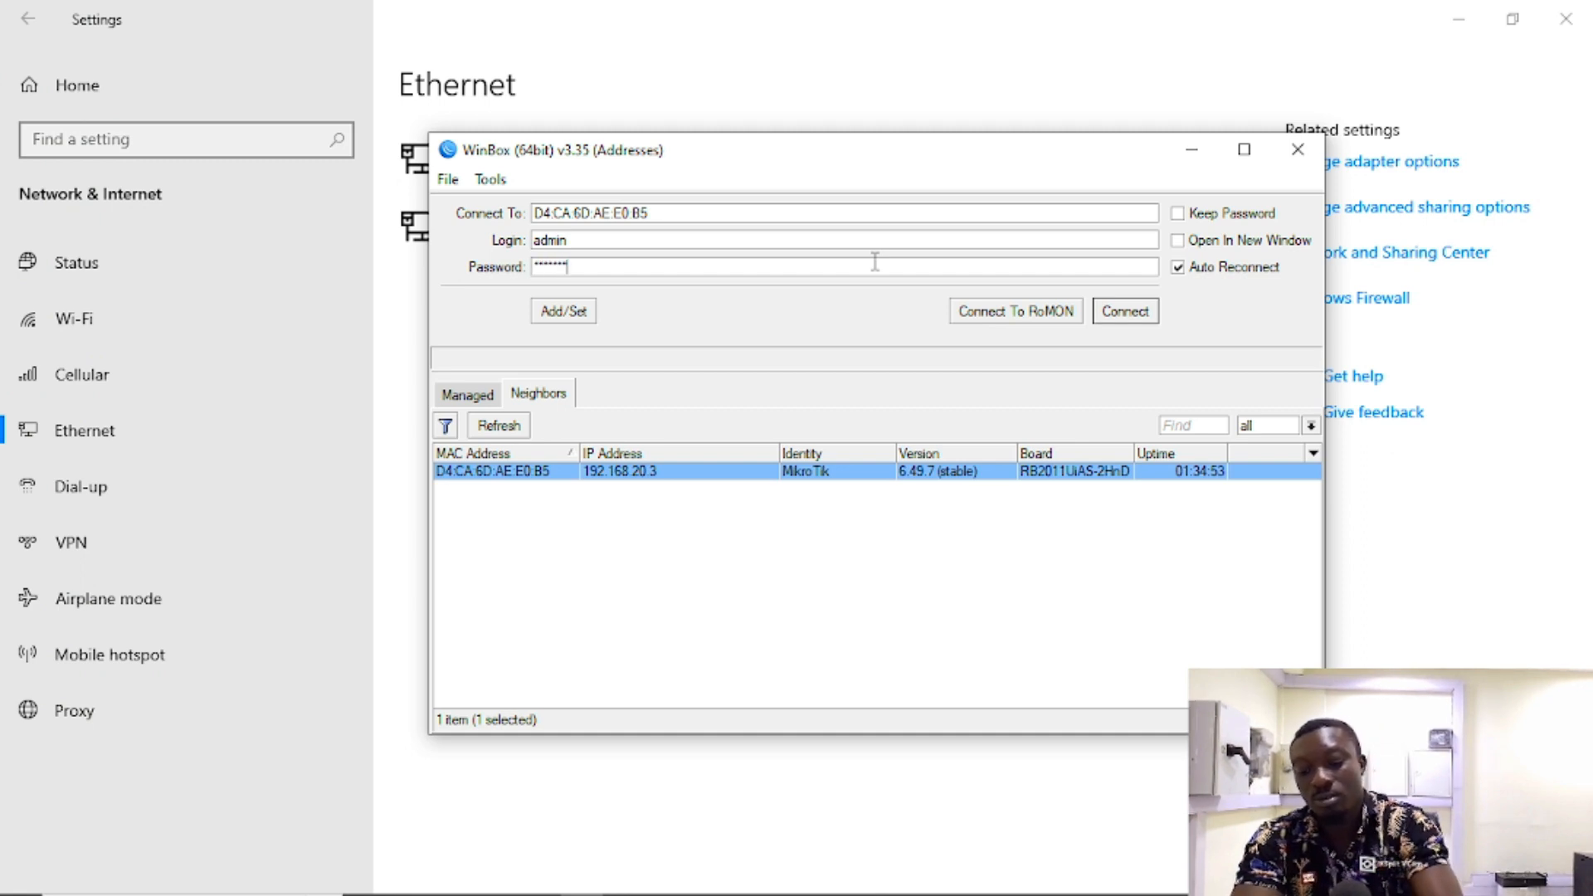
{"action": "type", "text": "*********"}
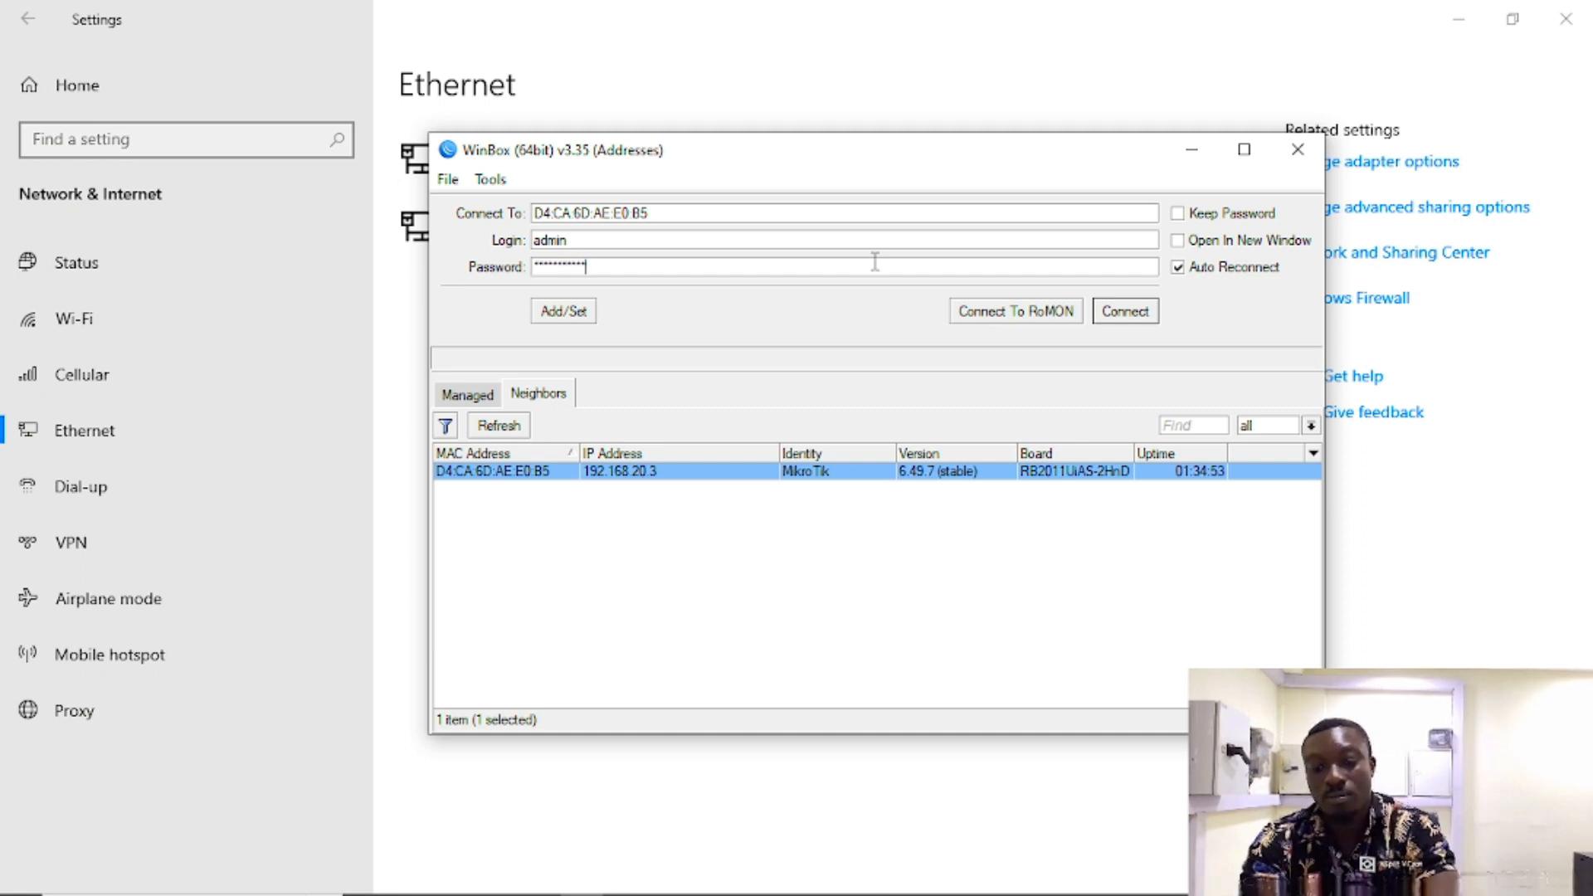
{"action": "left_click", "coordinate": [1107, 315]}
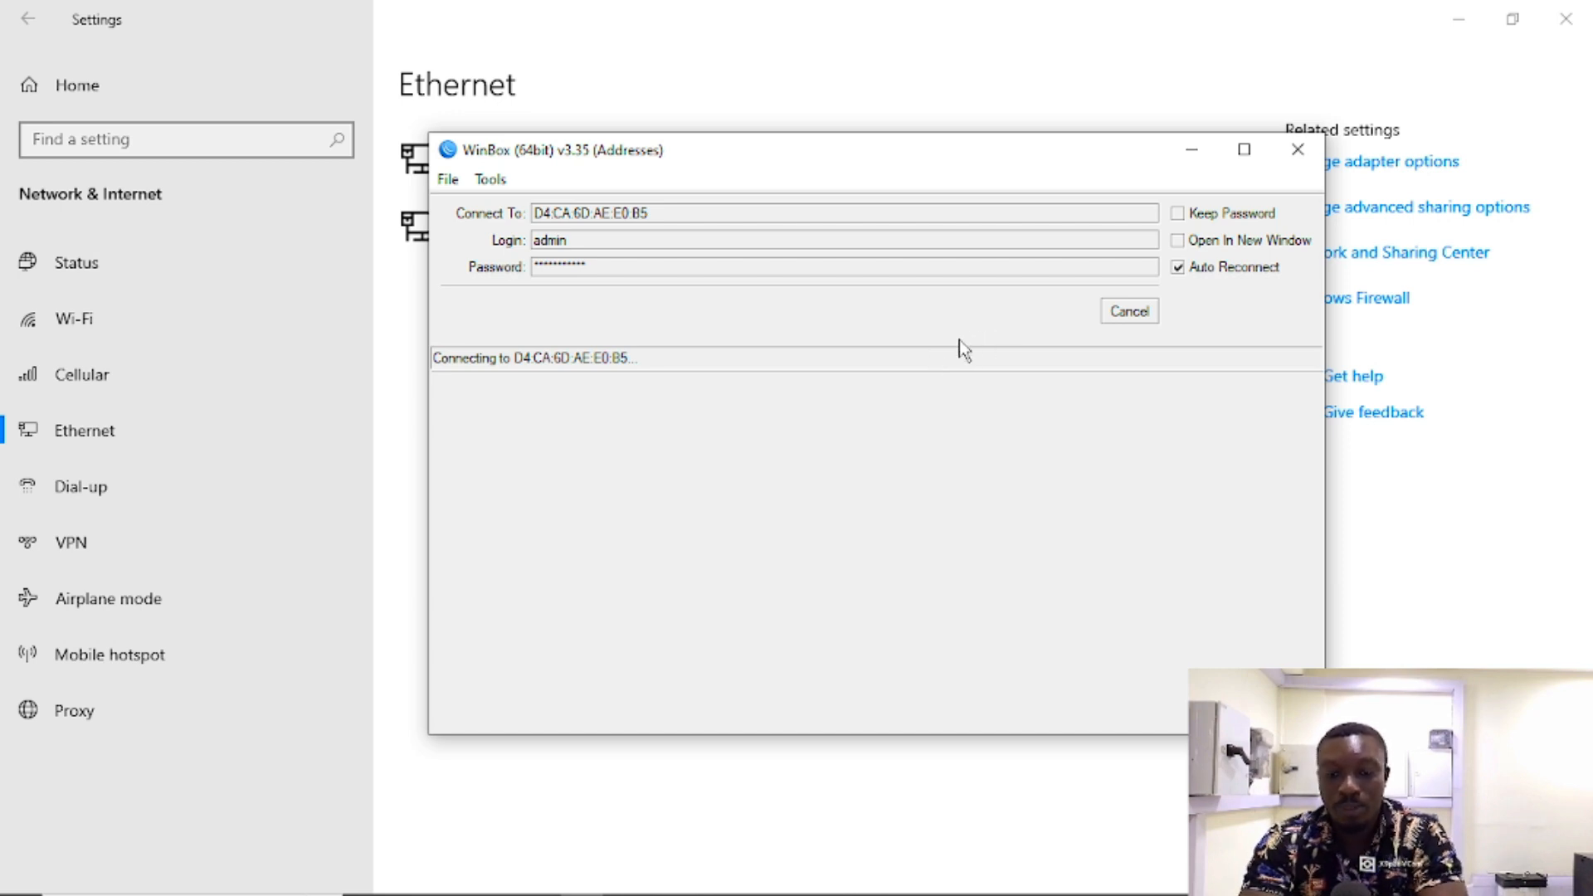
Step: Cancel the stalled MAC-address connection and select 192.168.20.3 as the connection target
{"action": "left_click_drag", "start_coordinate": [902, 160], "coordinate": [935, 178]}
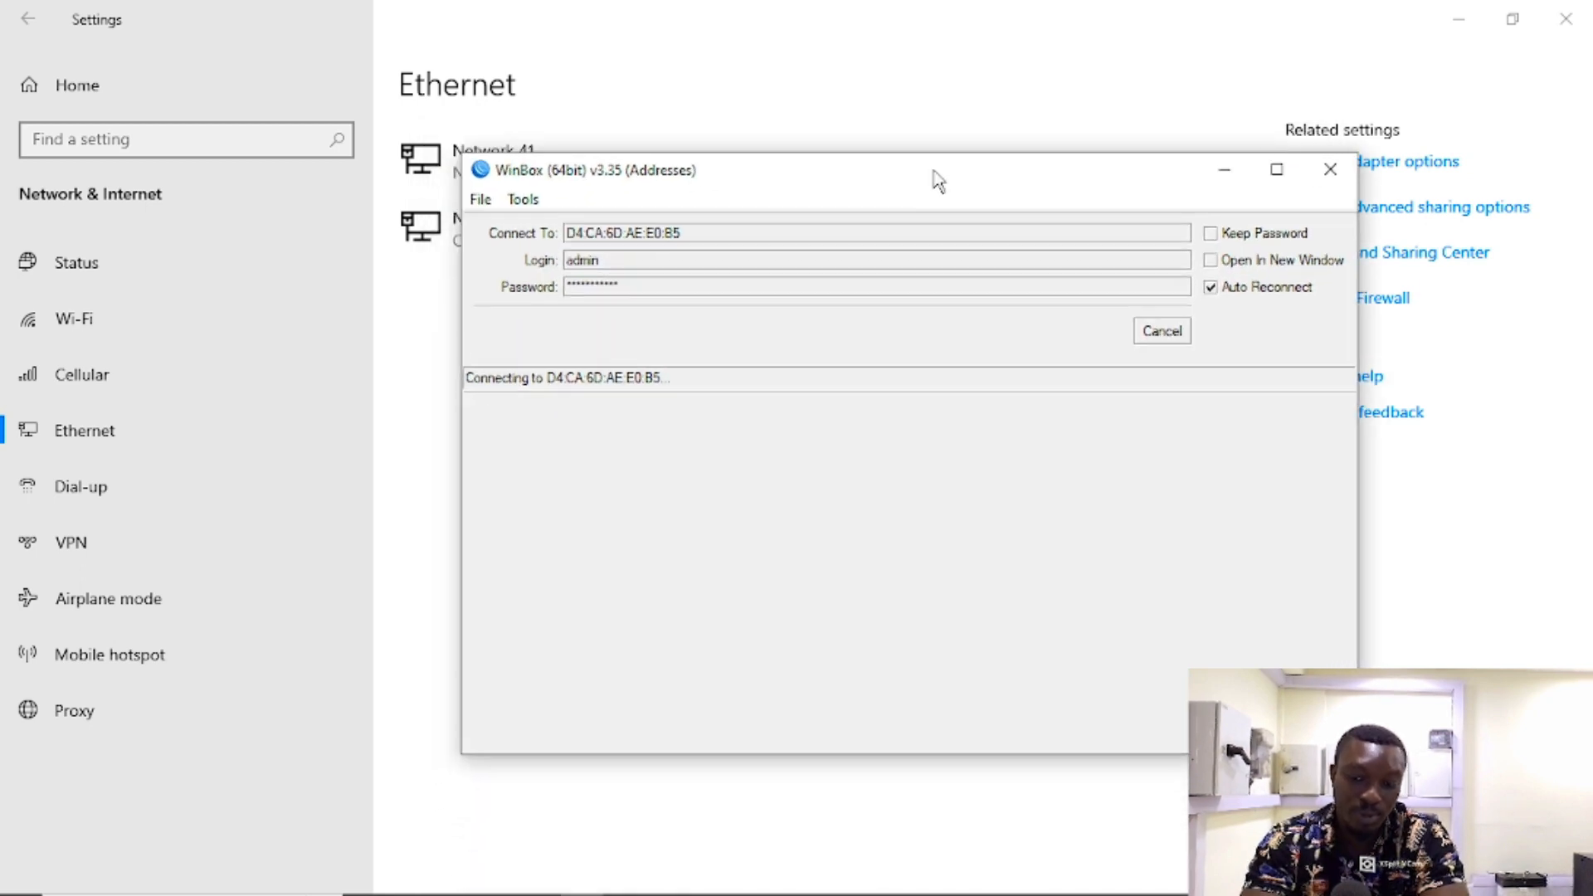
{"action": "left_click", "coordinate": [1173, 337]}
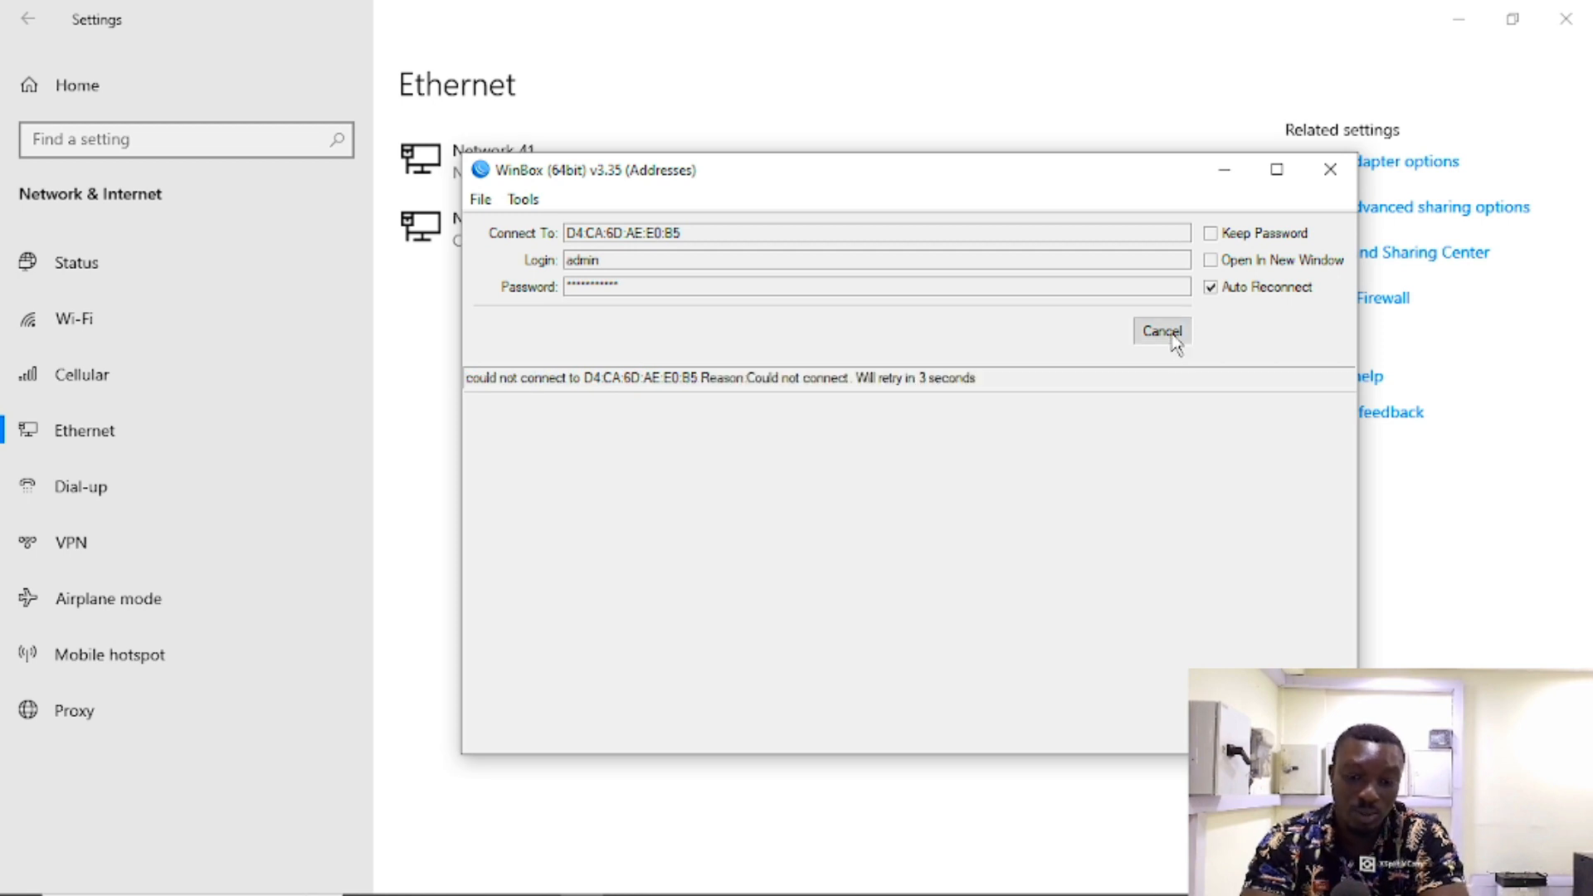
{"action": "left_click", "coordinate": [664, 493]}
{"action": "left_click", "coordinate": [664, 493]}
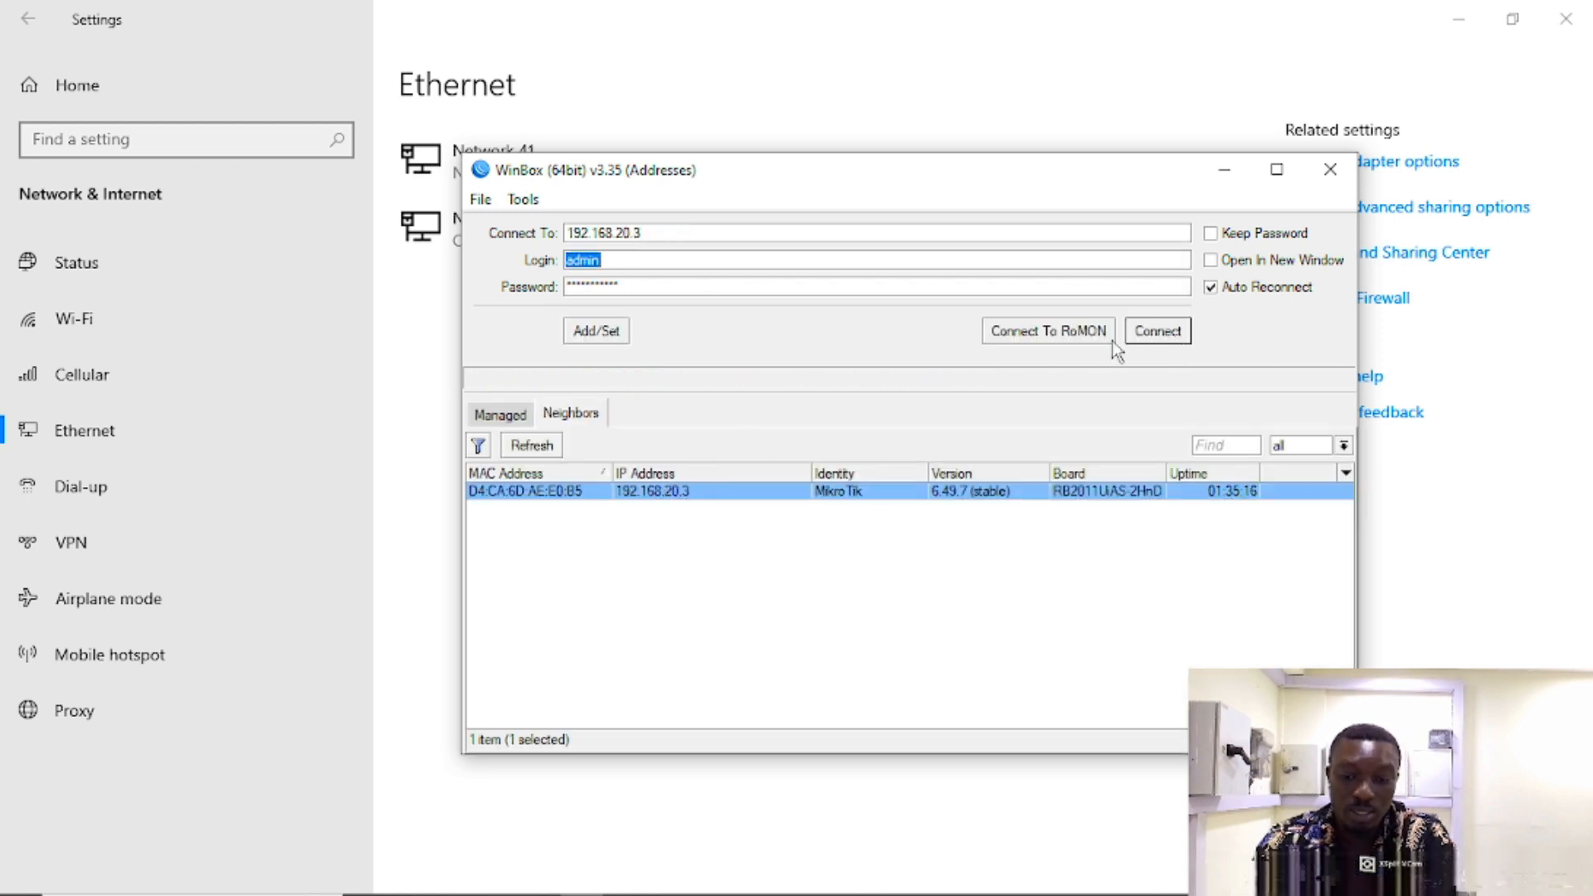
Step: Try connecting to 192.168.20.3, abort the attempt, and reselect the router in Neighbors
{"action": "left_click", "coordinate": [1159, 331]}
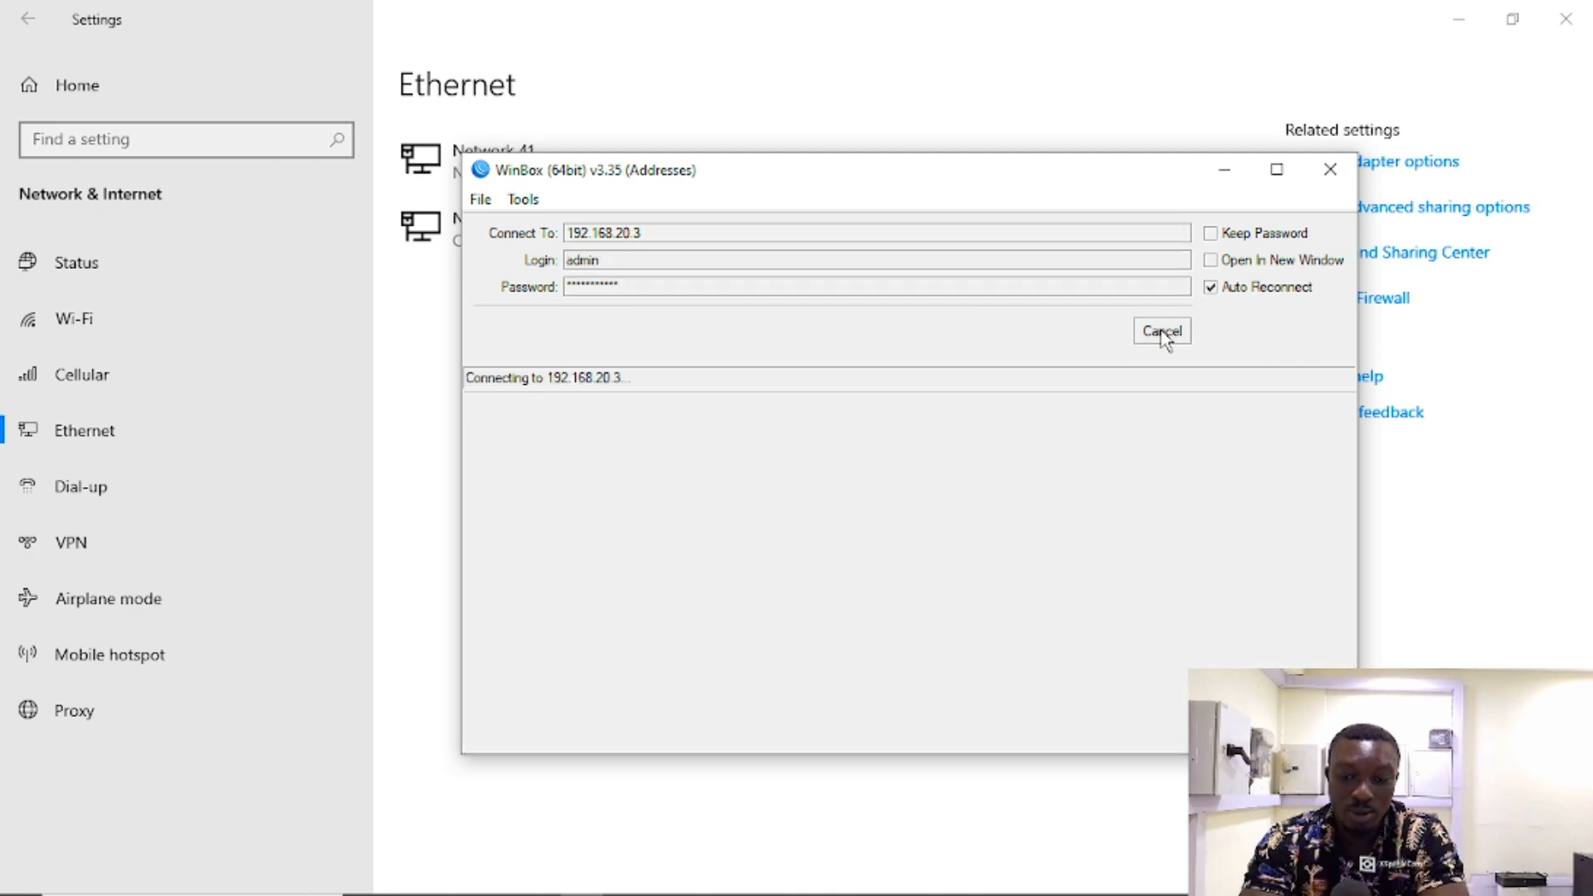
{"action": "left_click", "coordinate": [1163, 334]}
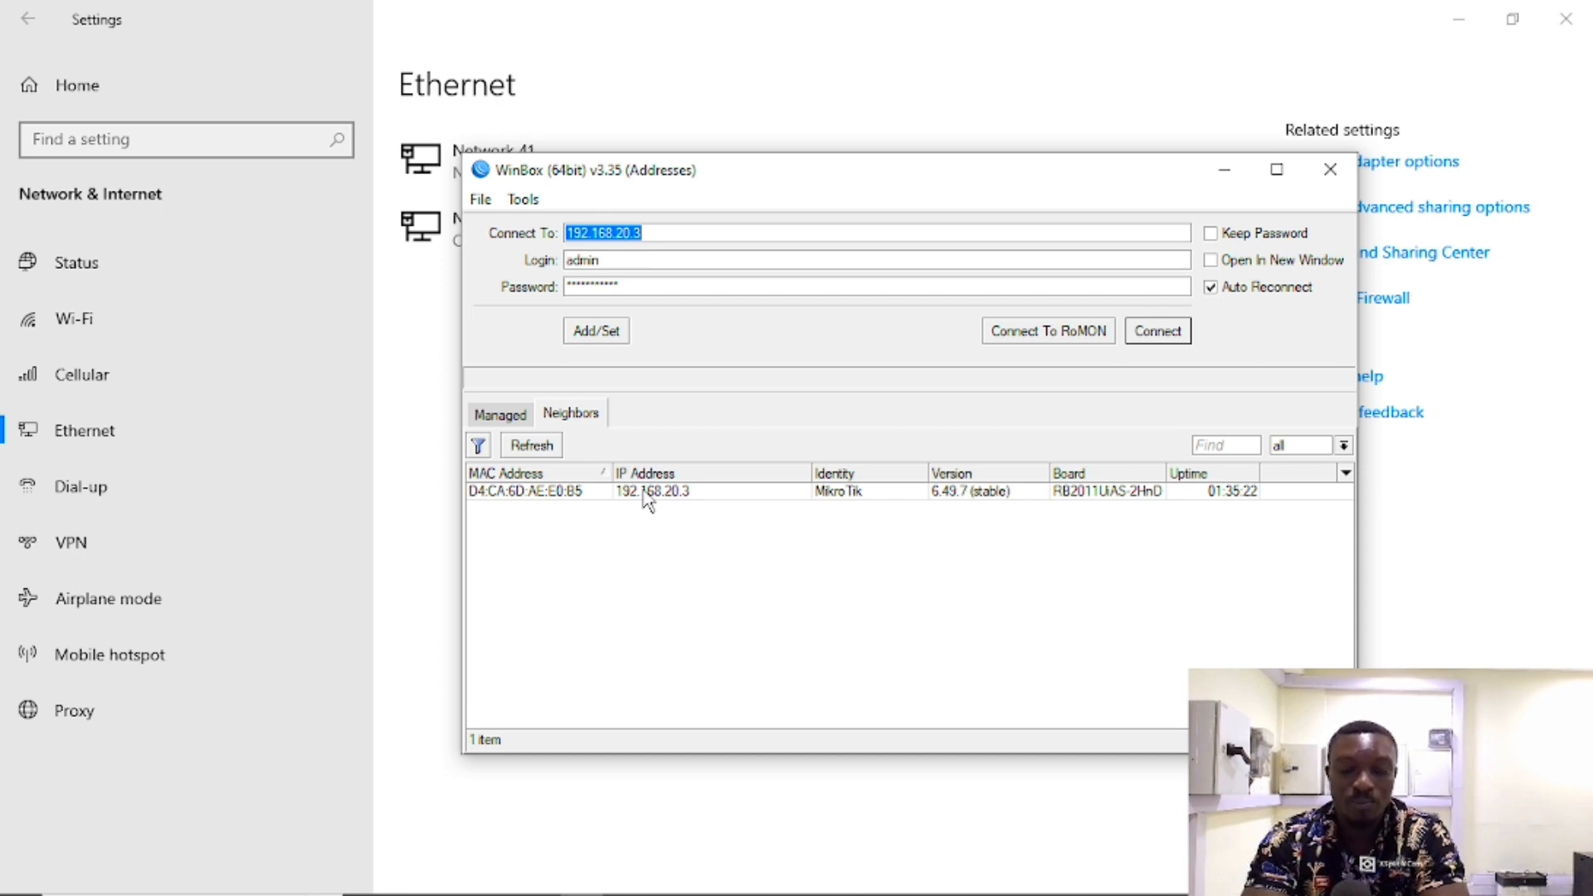
{"action": "left_click", "coordinate": [644, 495]}
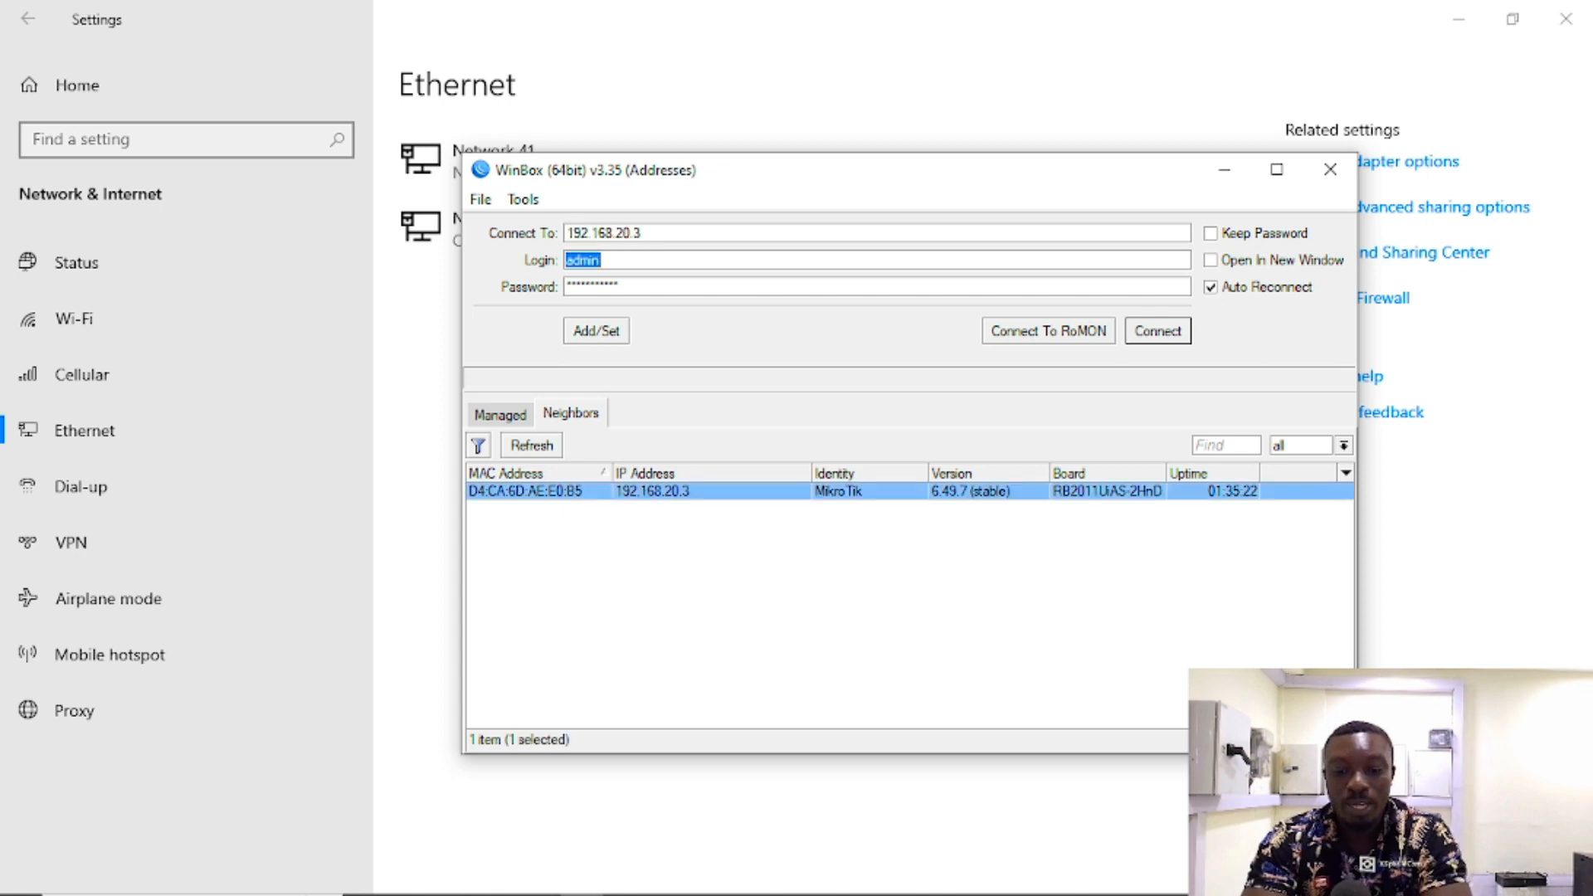
Step: Bring Windows Settings up from the taskbar and minimize it
{"action": "mouse_move", "coordinate": [853, 856]}
{"action": "left_click", "coordinate": [885, 886]}
{"action": "left_click", "coordinate": [889, 886]}
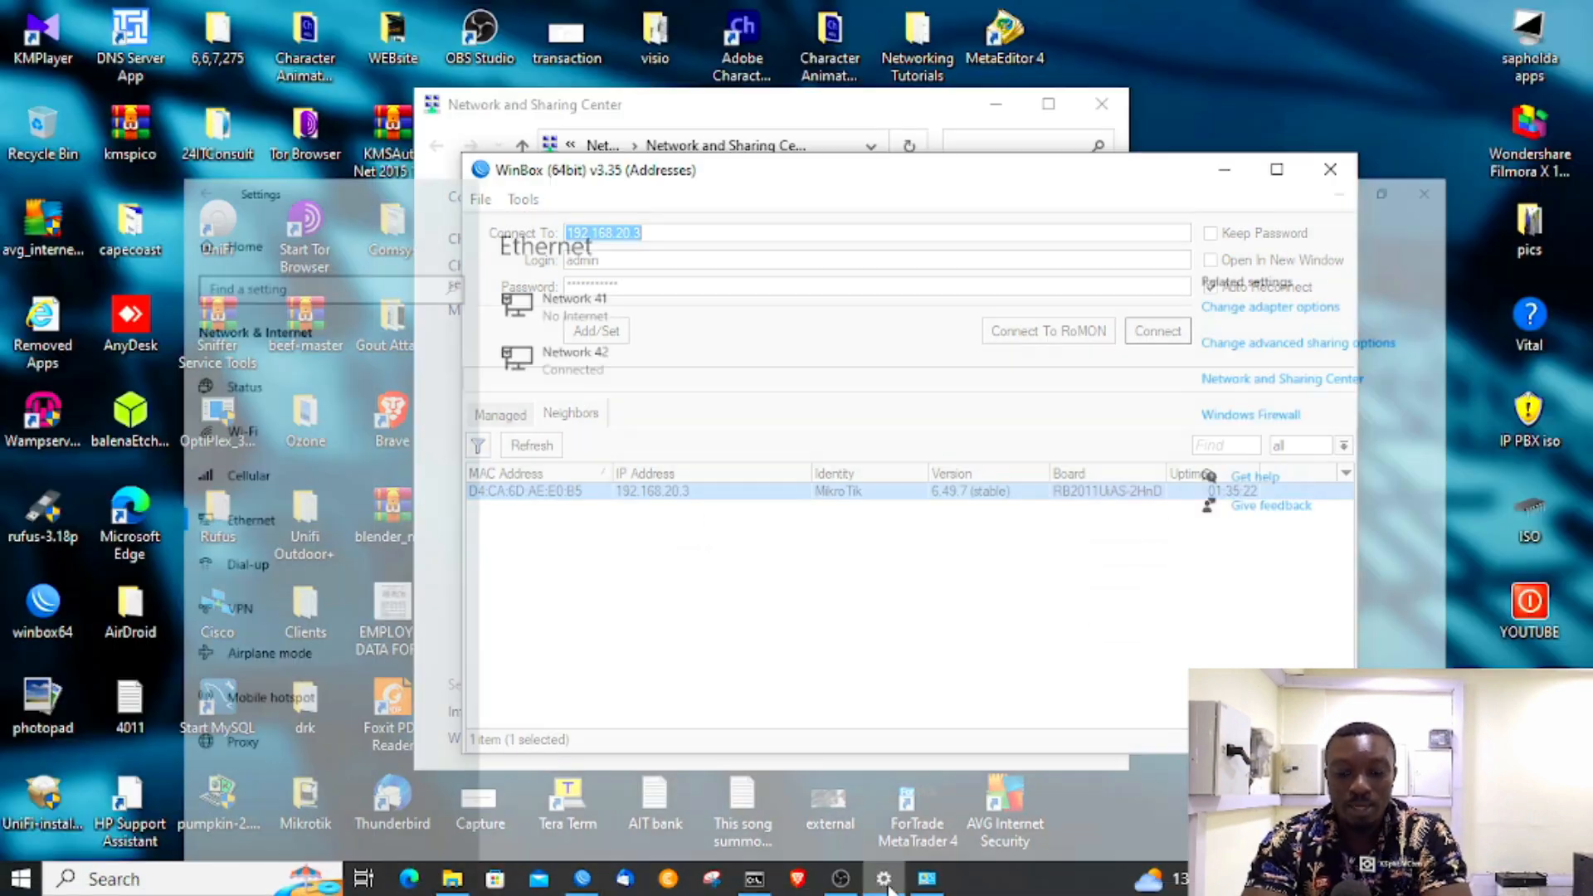
Step: Bring Settings forward and open the Ethernet adapter's properties via Network and Sharing Center
{"action": "left_click", "coordinate": [927, 880]}
{"action": "mouse_move", "coordinate": [917, 892]}
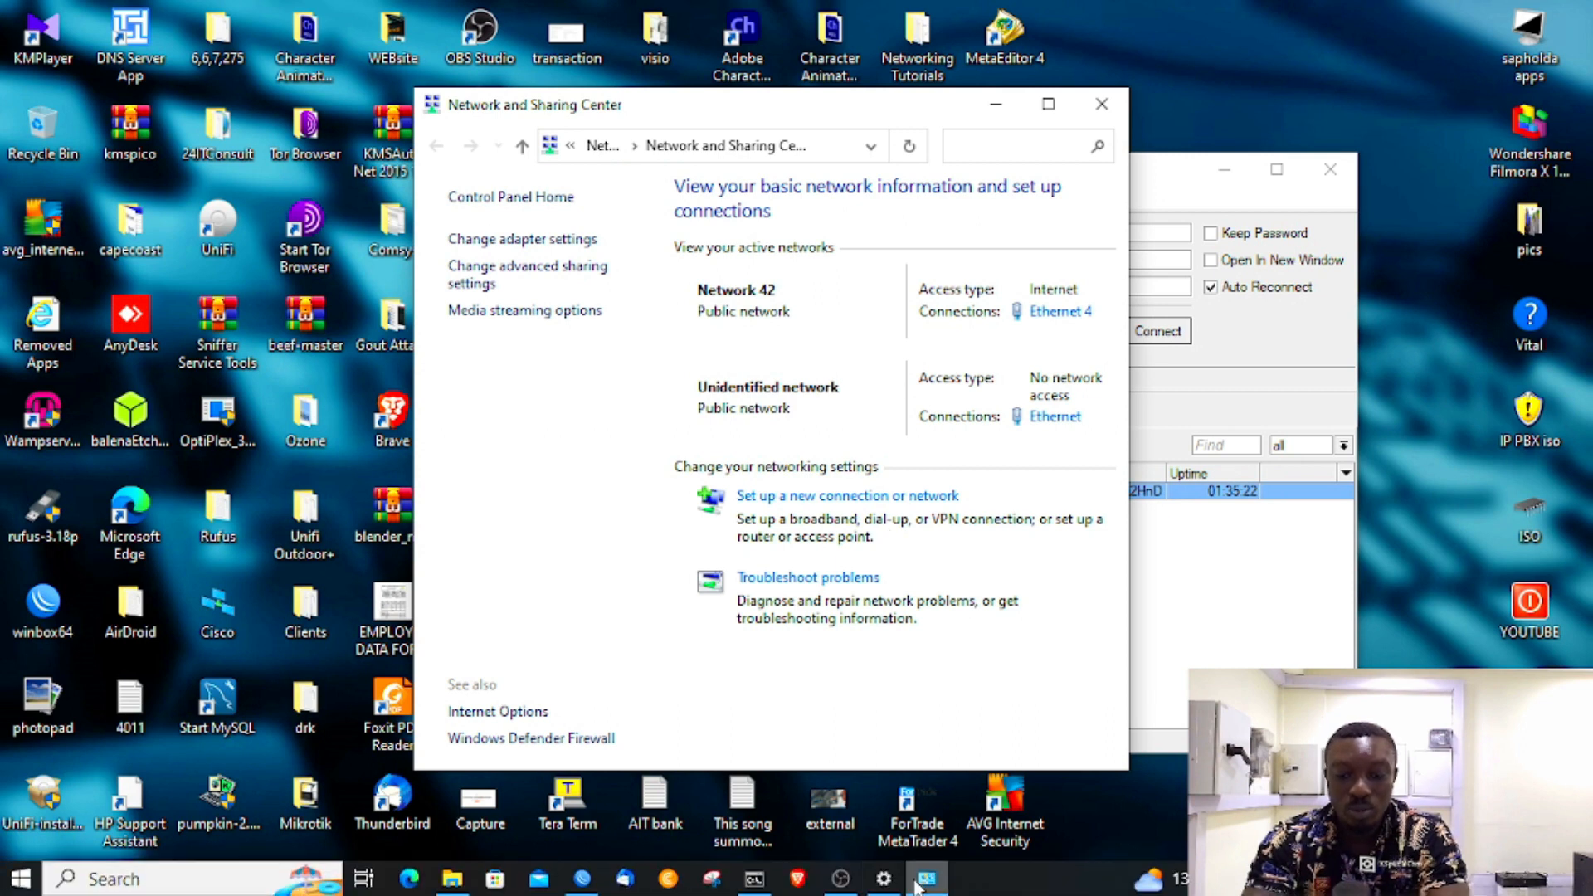
{"action": "left_click", "coordinate": [884, 881]}
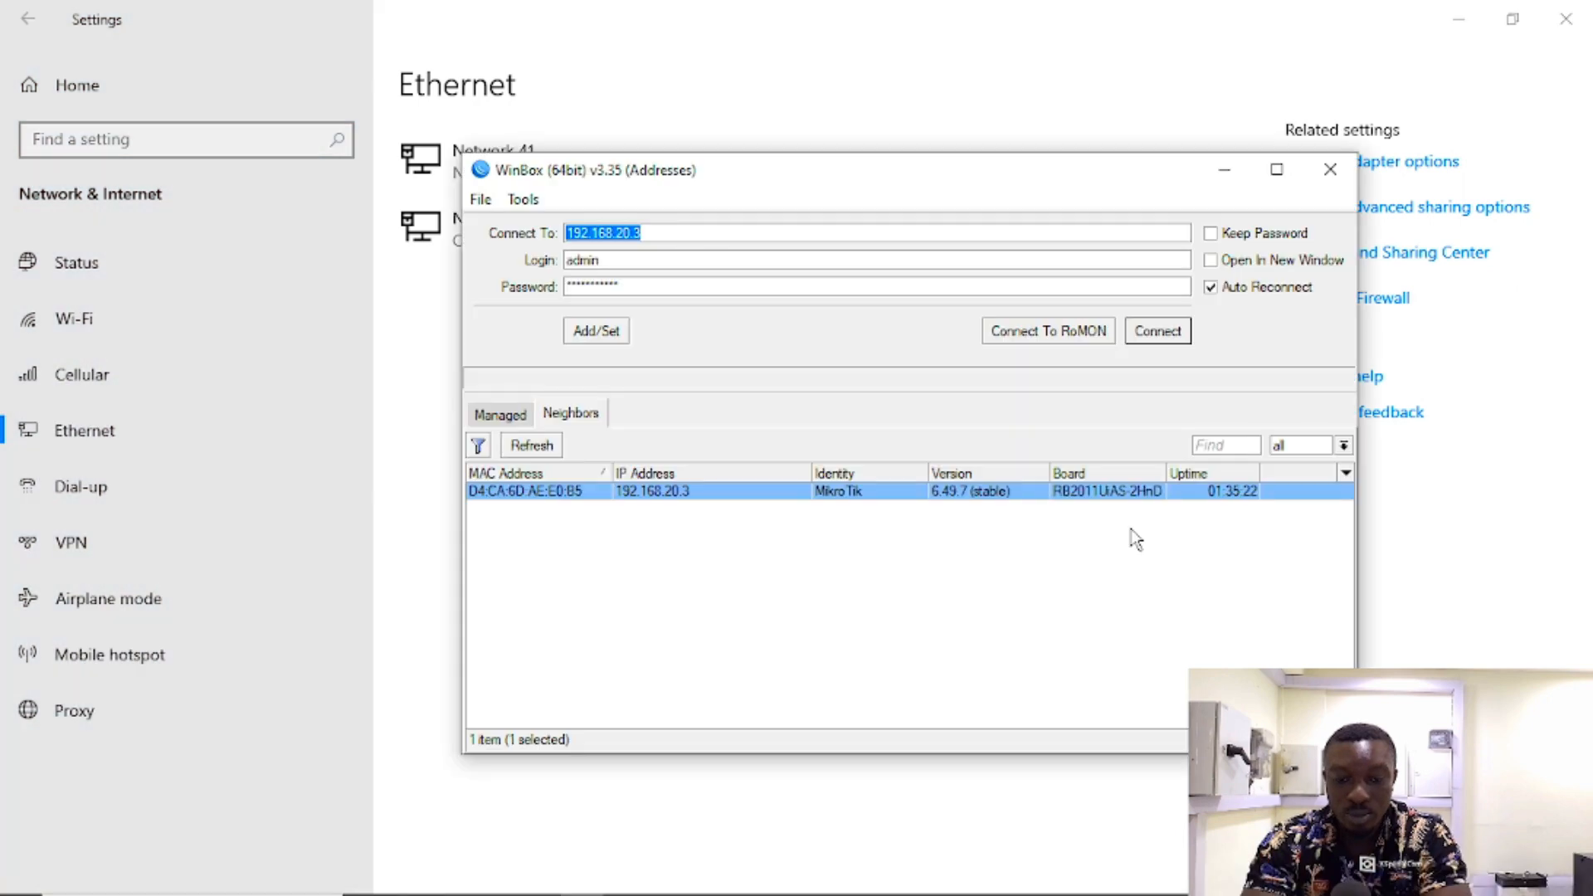
{"action": "left_click", "coordinate": [1417, 539]}
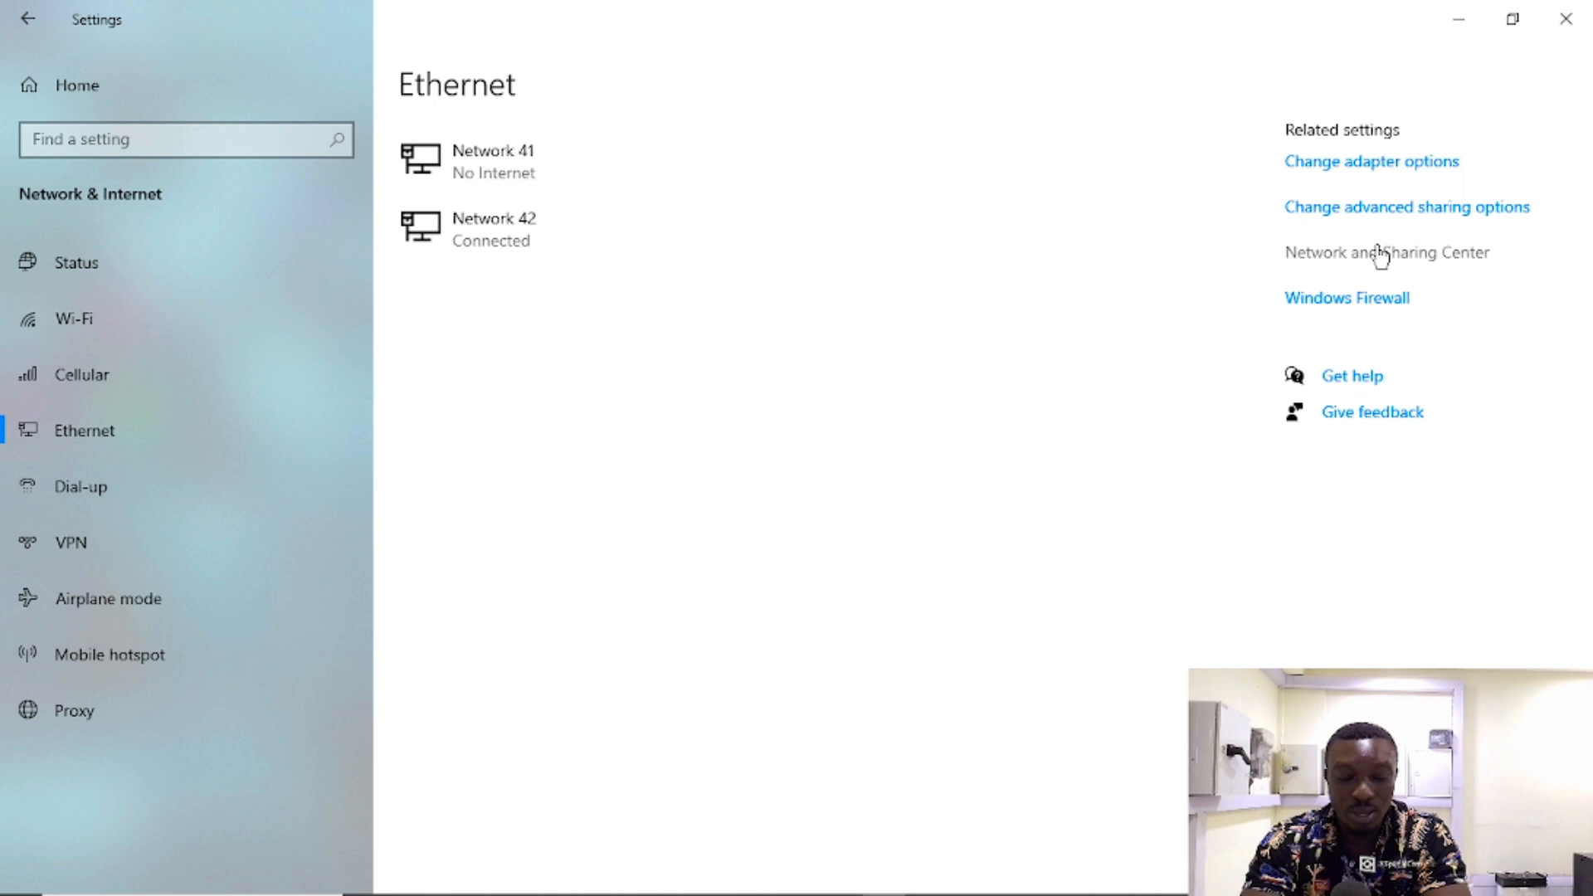
{"action": "left_click", "coordinate": [1380, 254]}
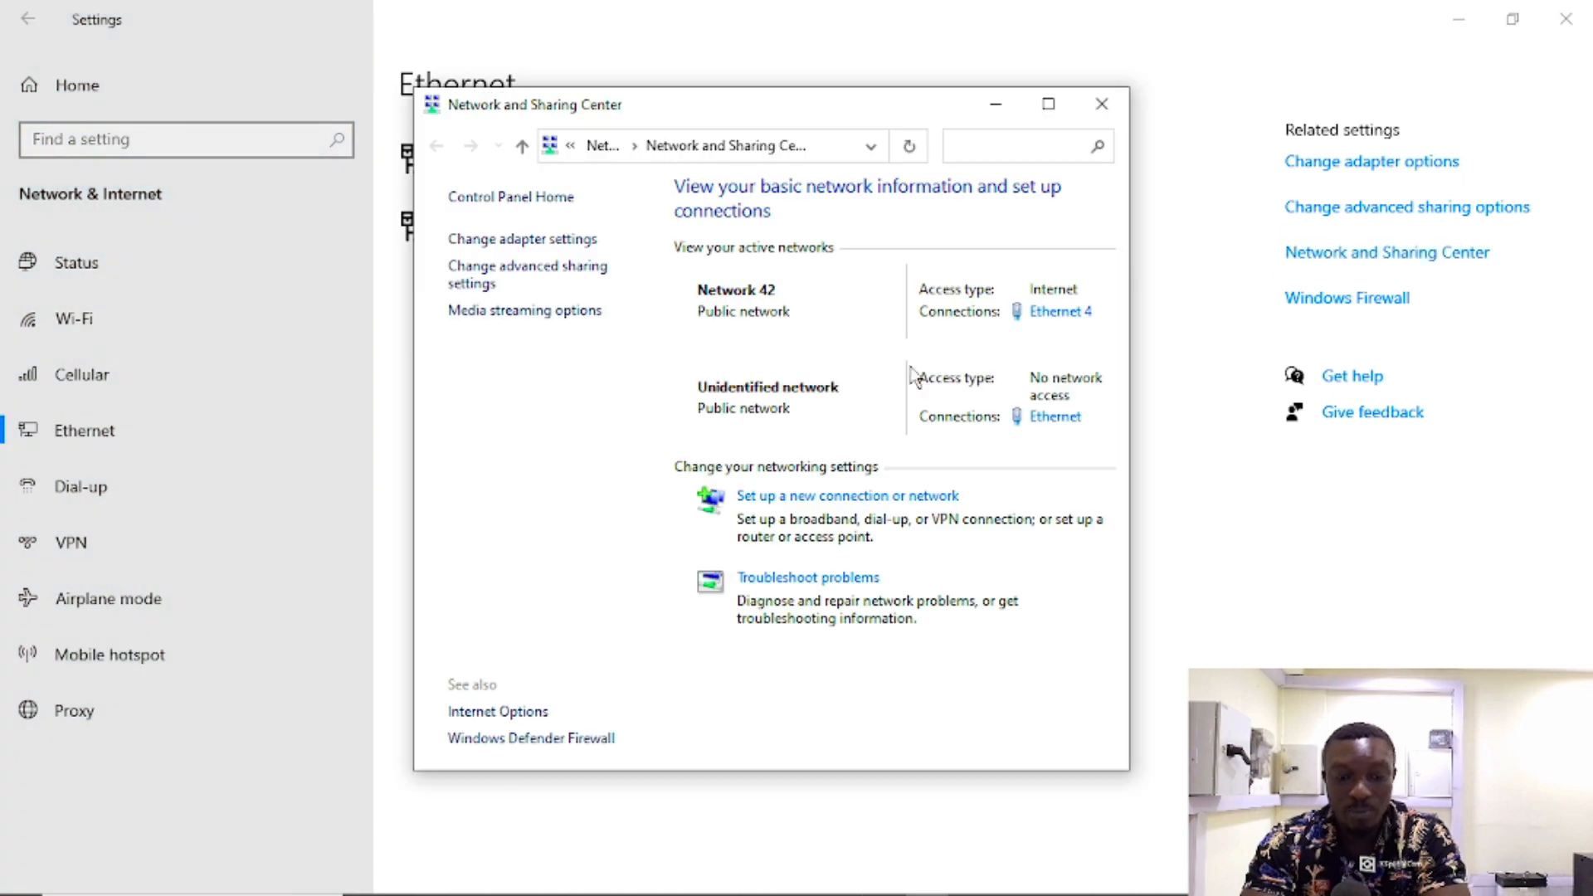
{"action": "left_click", "coordinate": [1046, 423]}
{"action": "left_click", "coordinate": [655, 628]}
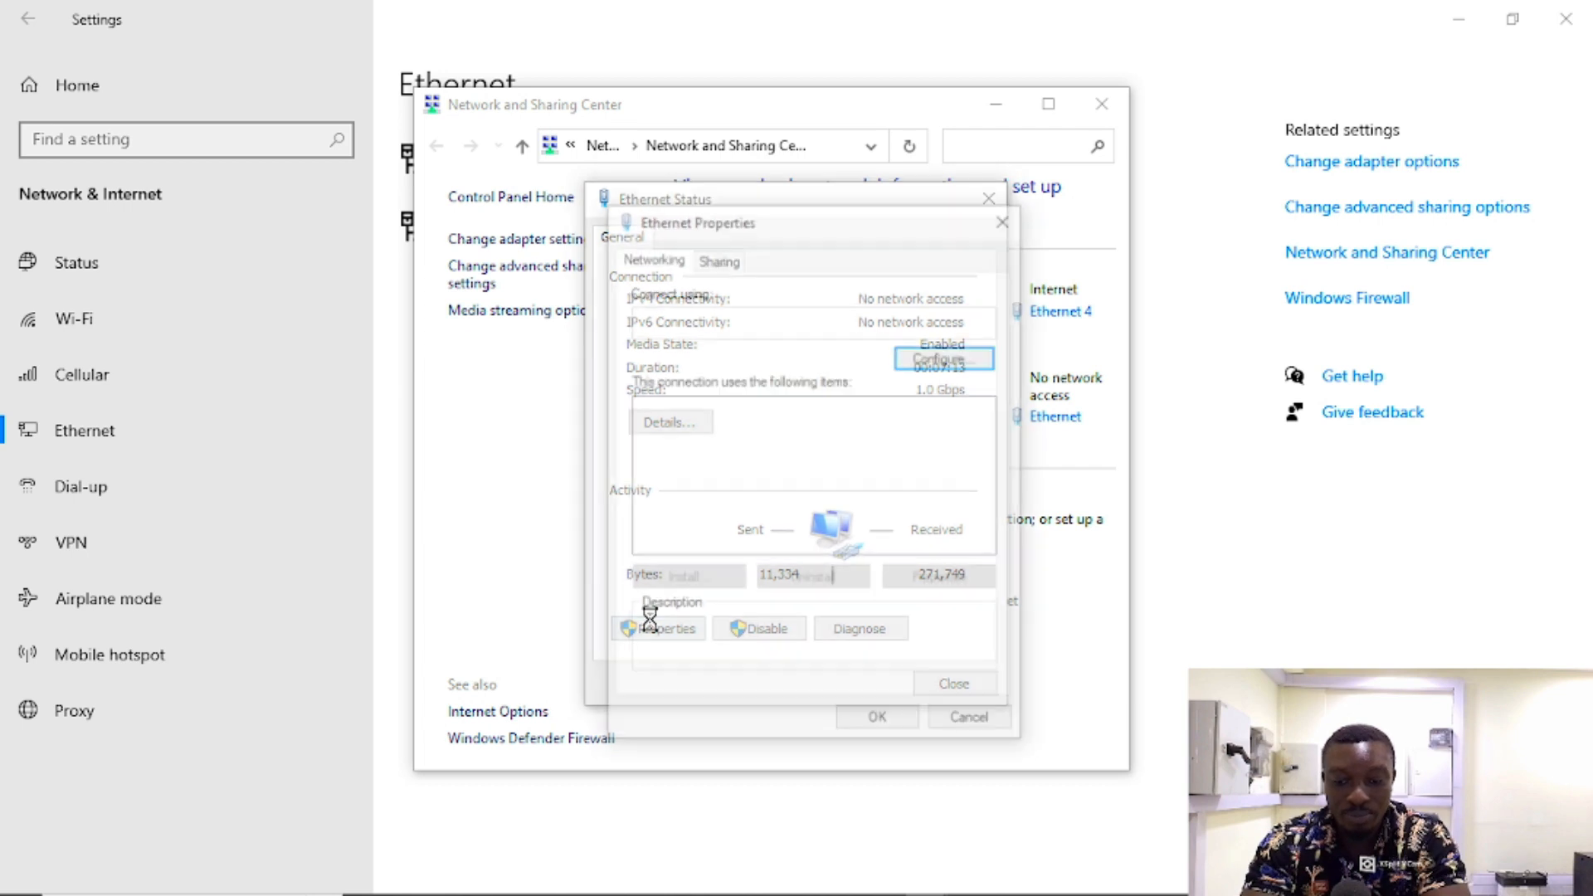
Step: Set IPv4 to obtain the IP address and DNS servers automatically, then close the status window
{"action": "double_click", "coordinate": [803, 506]}
{"action": "left_click", "coordinate": [778, 454]}
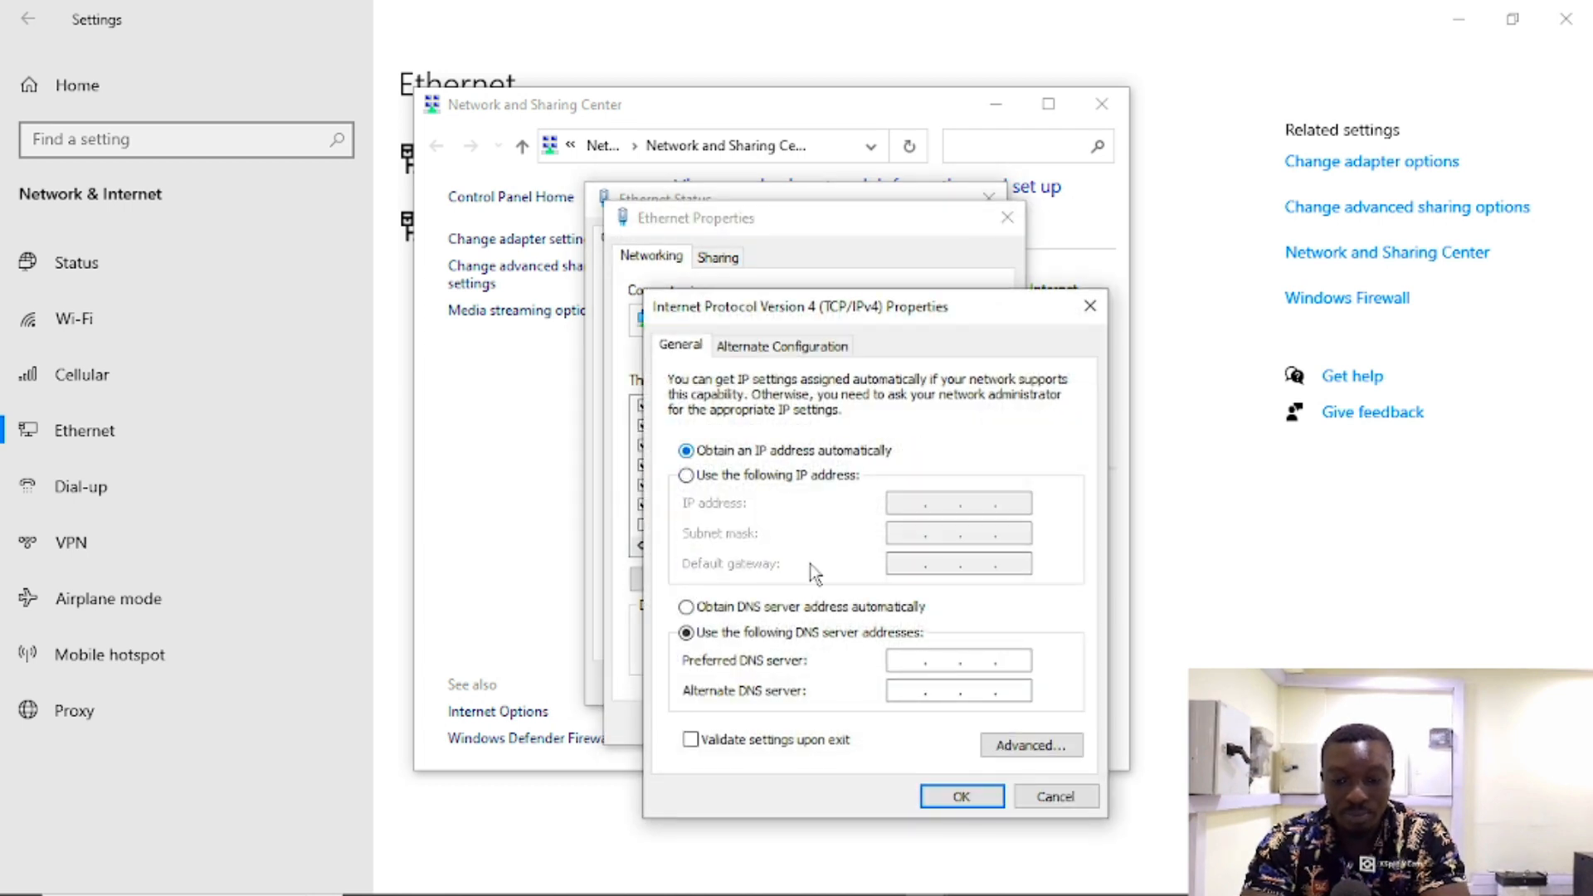
{"action": "left_click", "coordinate": [811, 610]}
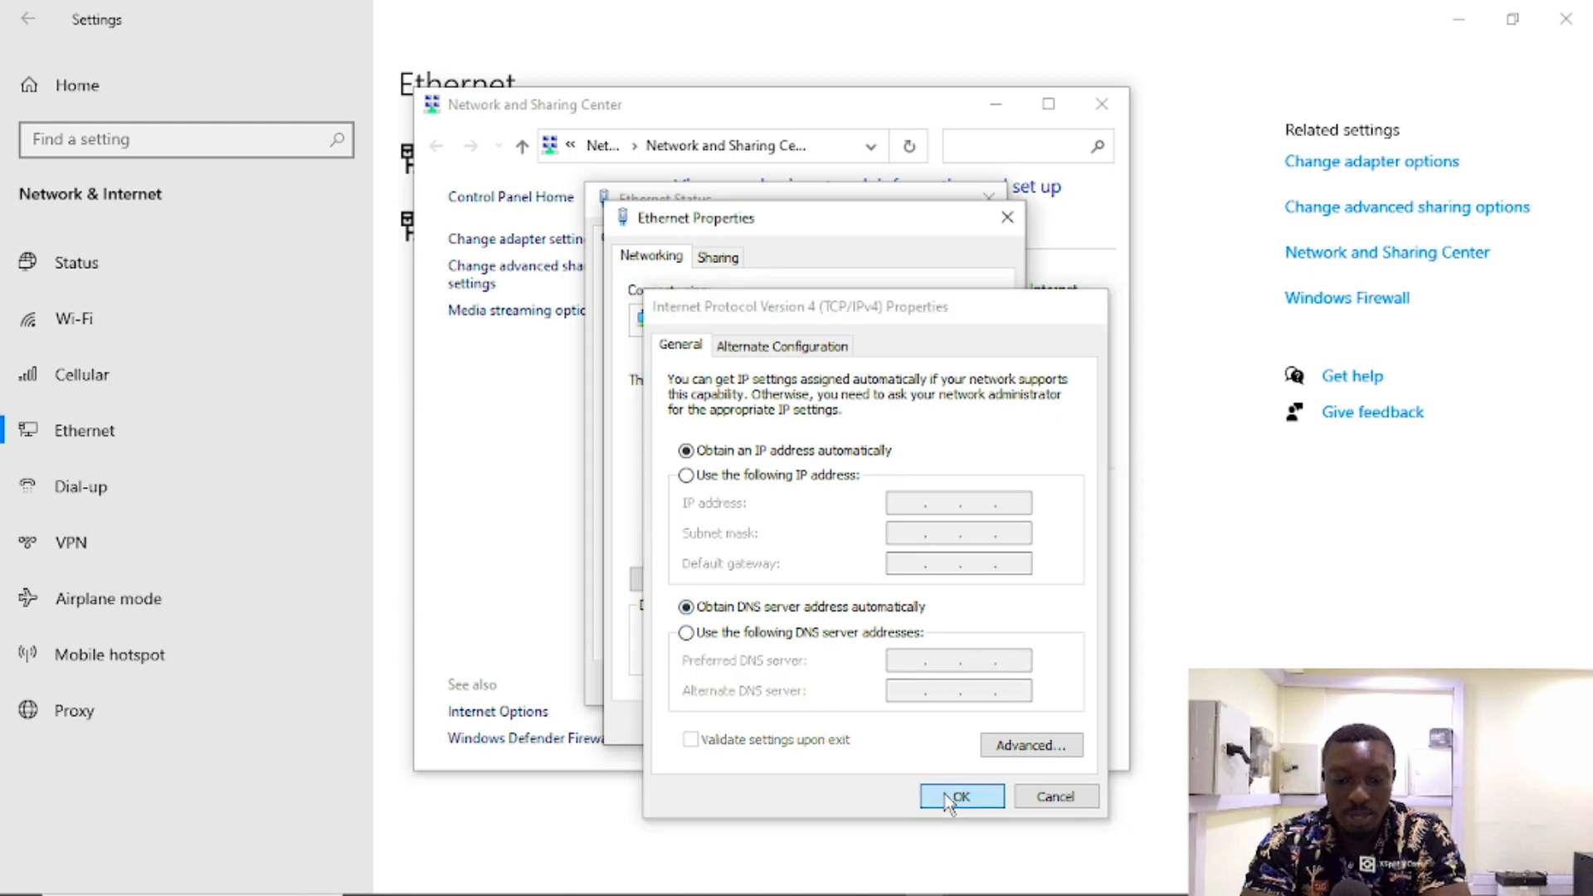
{"action": "left_click", "coordinate": [948, 798]}
{"action": "left_click", "coordinate": [881, 722]}
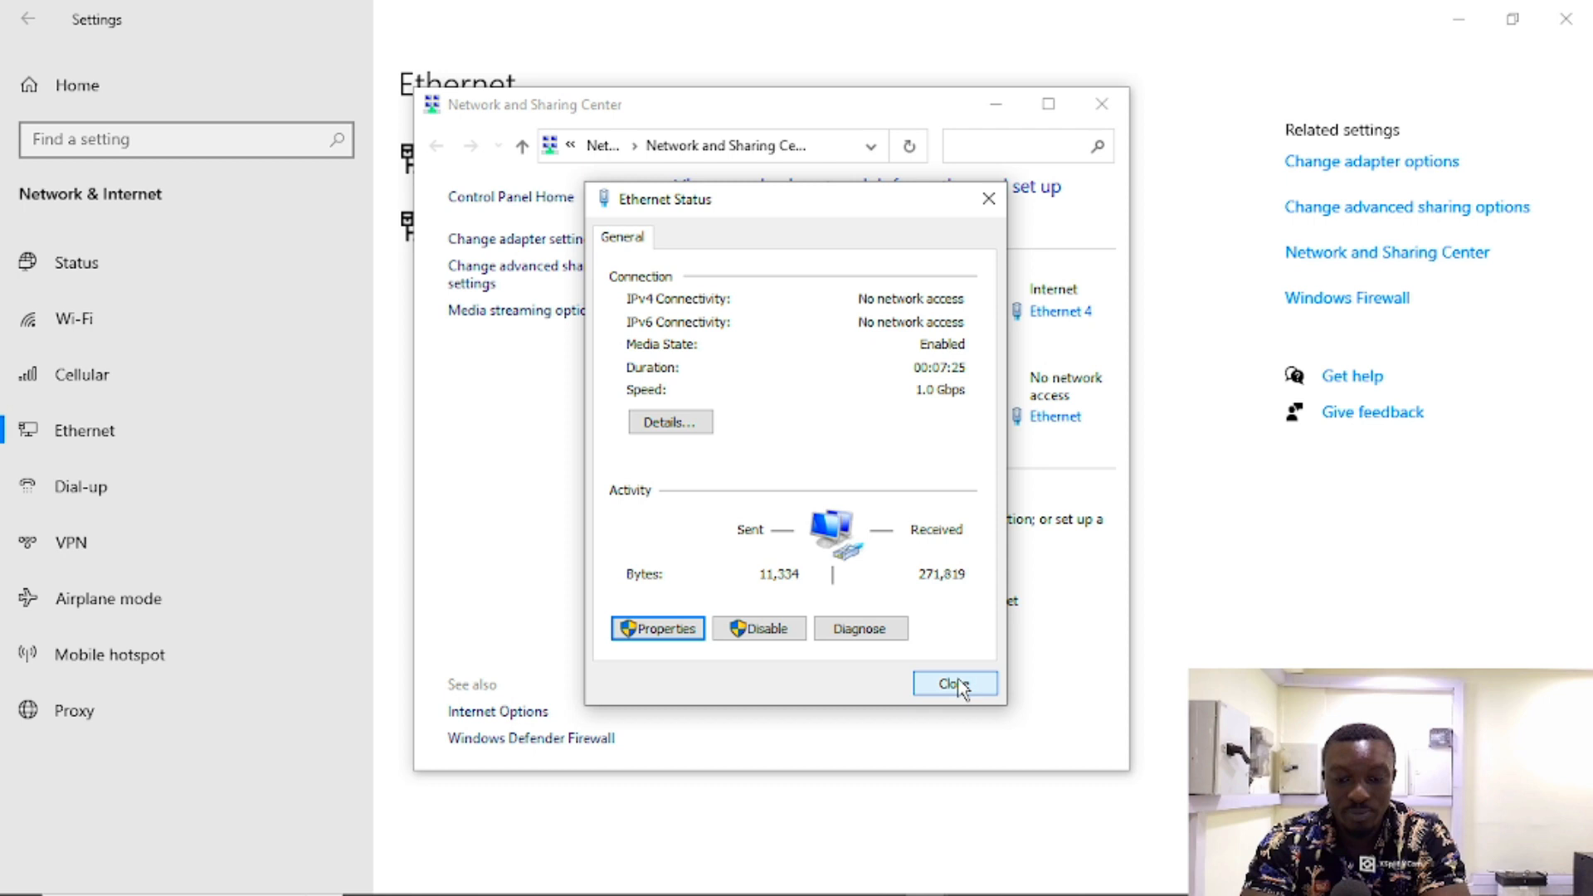
{"action": "left_click", "coordinate": [954, 684]}
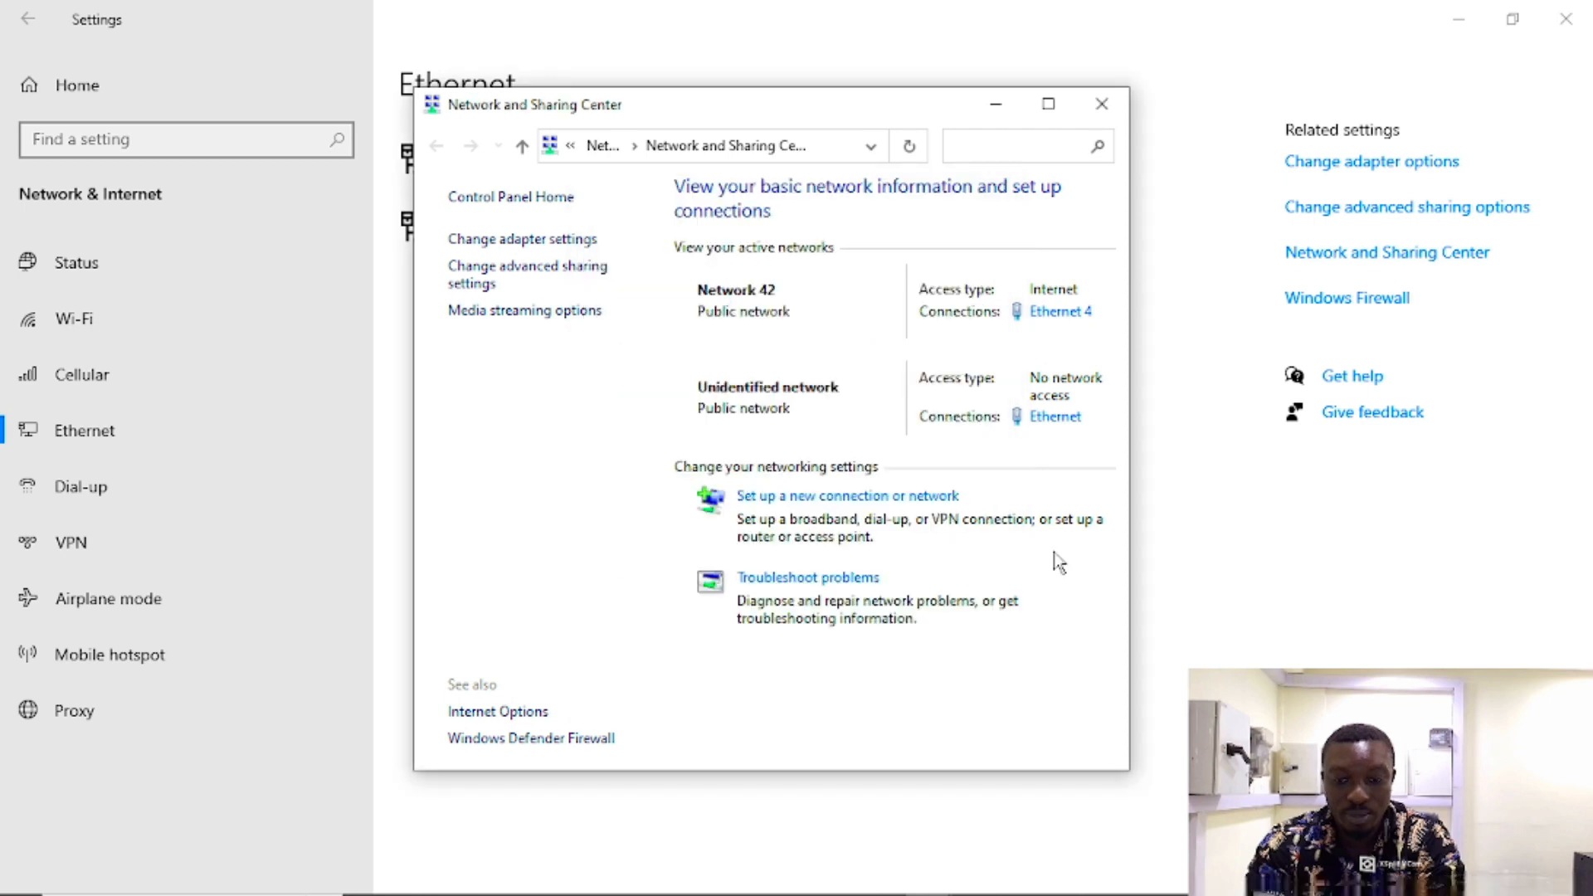
{"action": "mouse_move", "coordinate": [585, 894]}
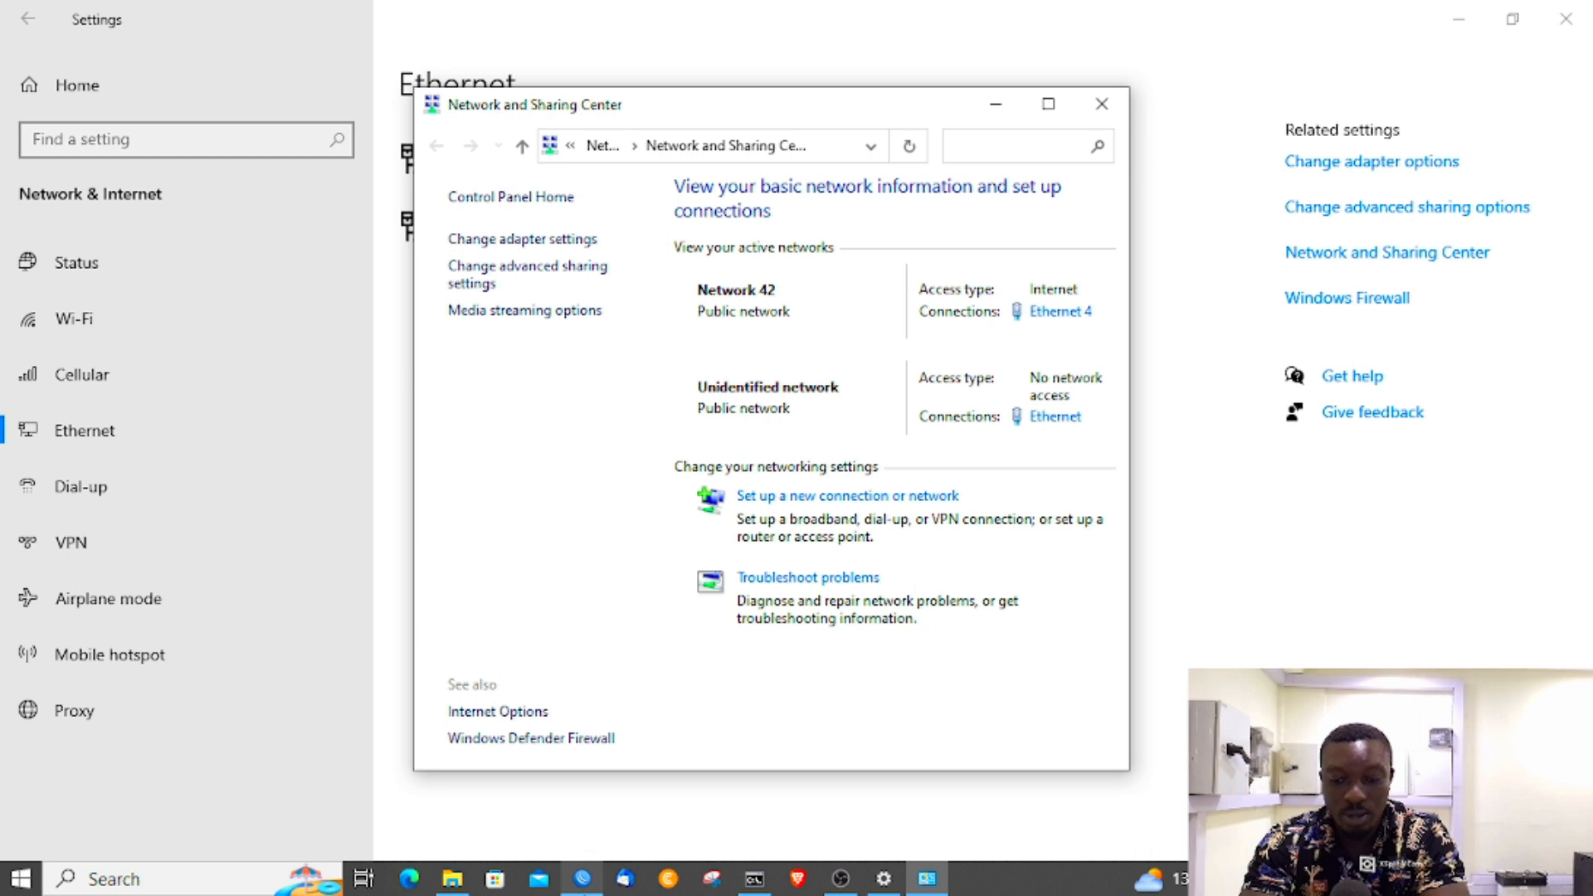
Step: Return to the connected router session and open IP > Services
{"action": "left_click", "coordinate": [586, 894]}
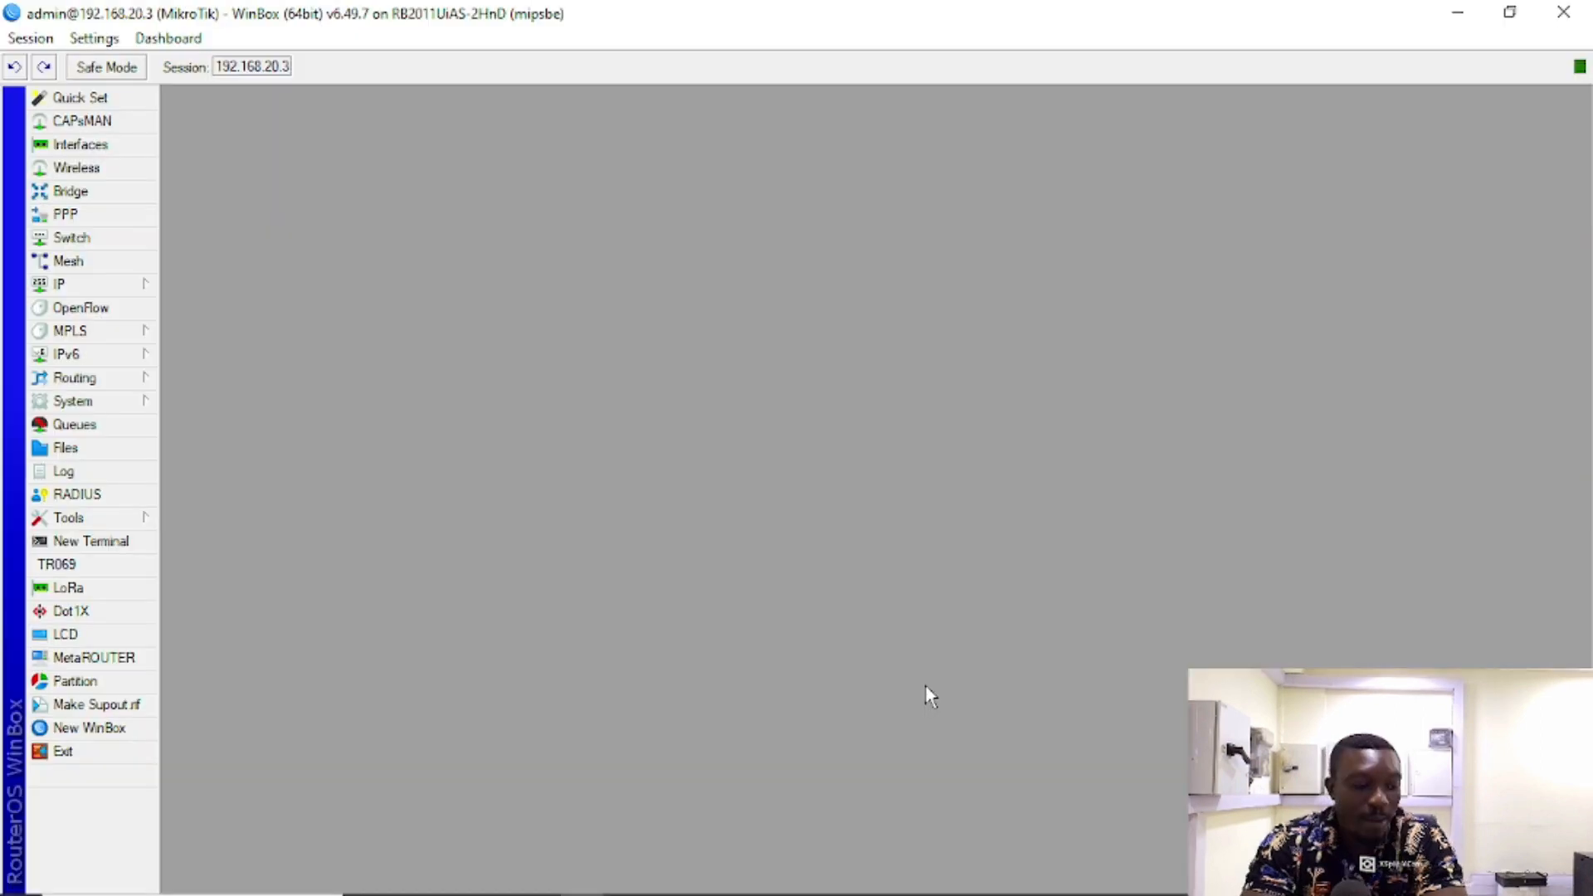
{"action": "left_click", "coordinate": [74, 284]}
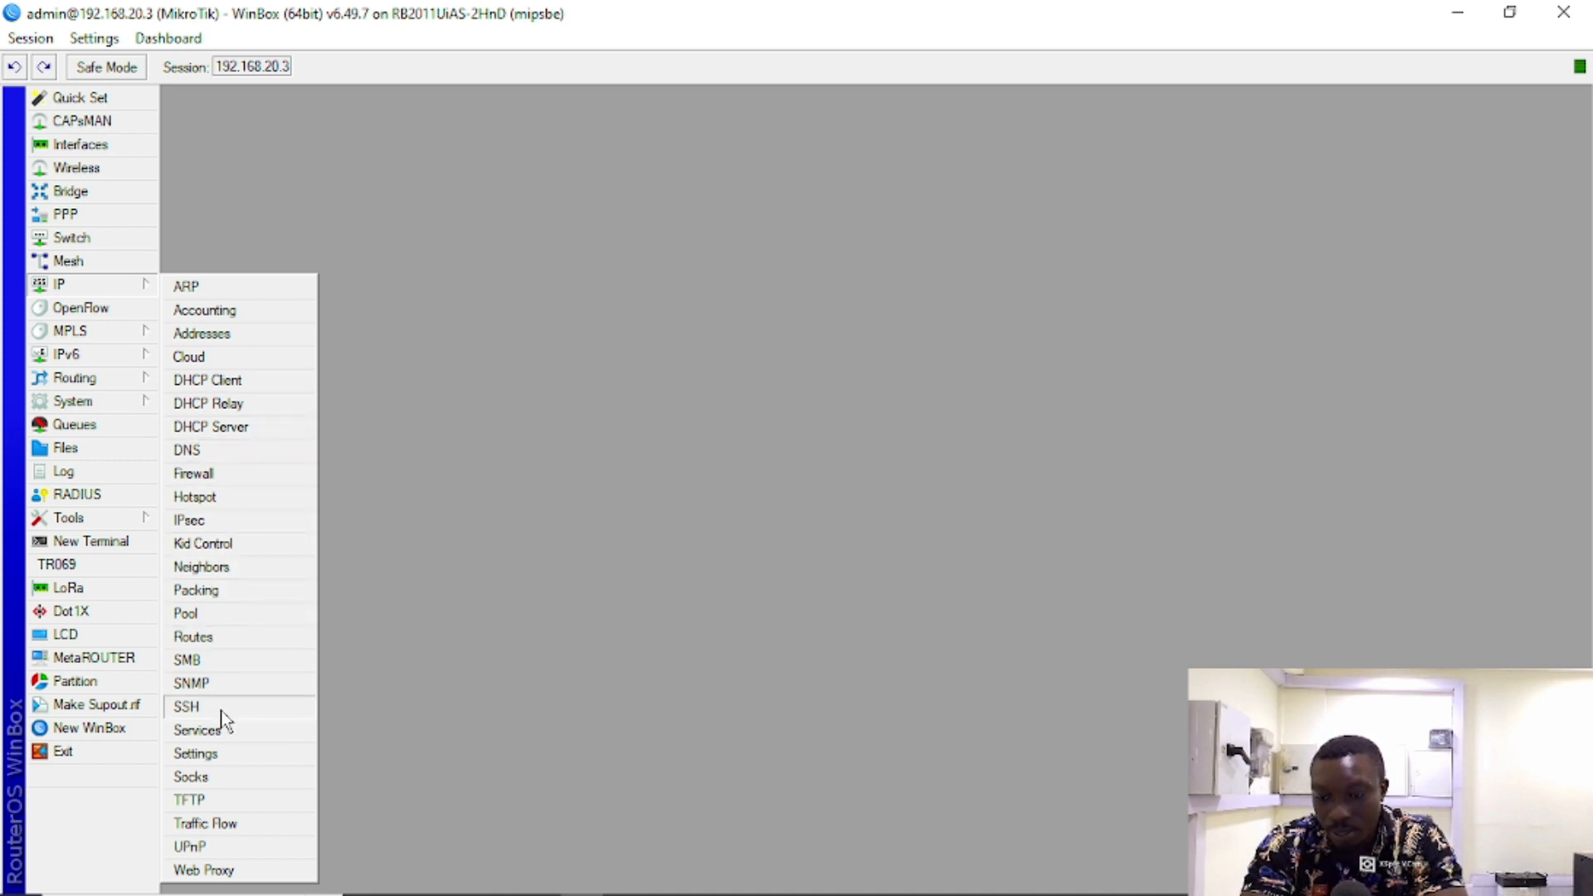
{"action": "left_click", "coordinate": [198, 730]}
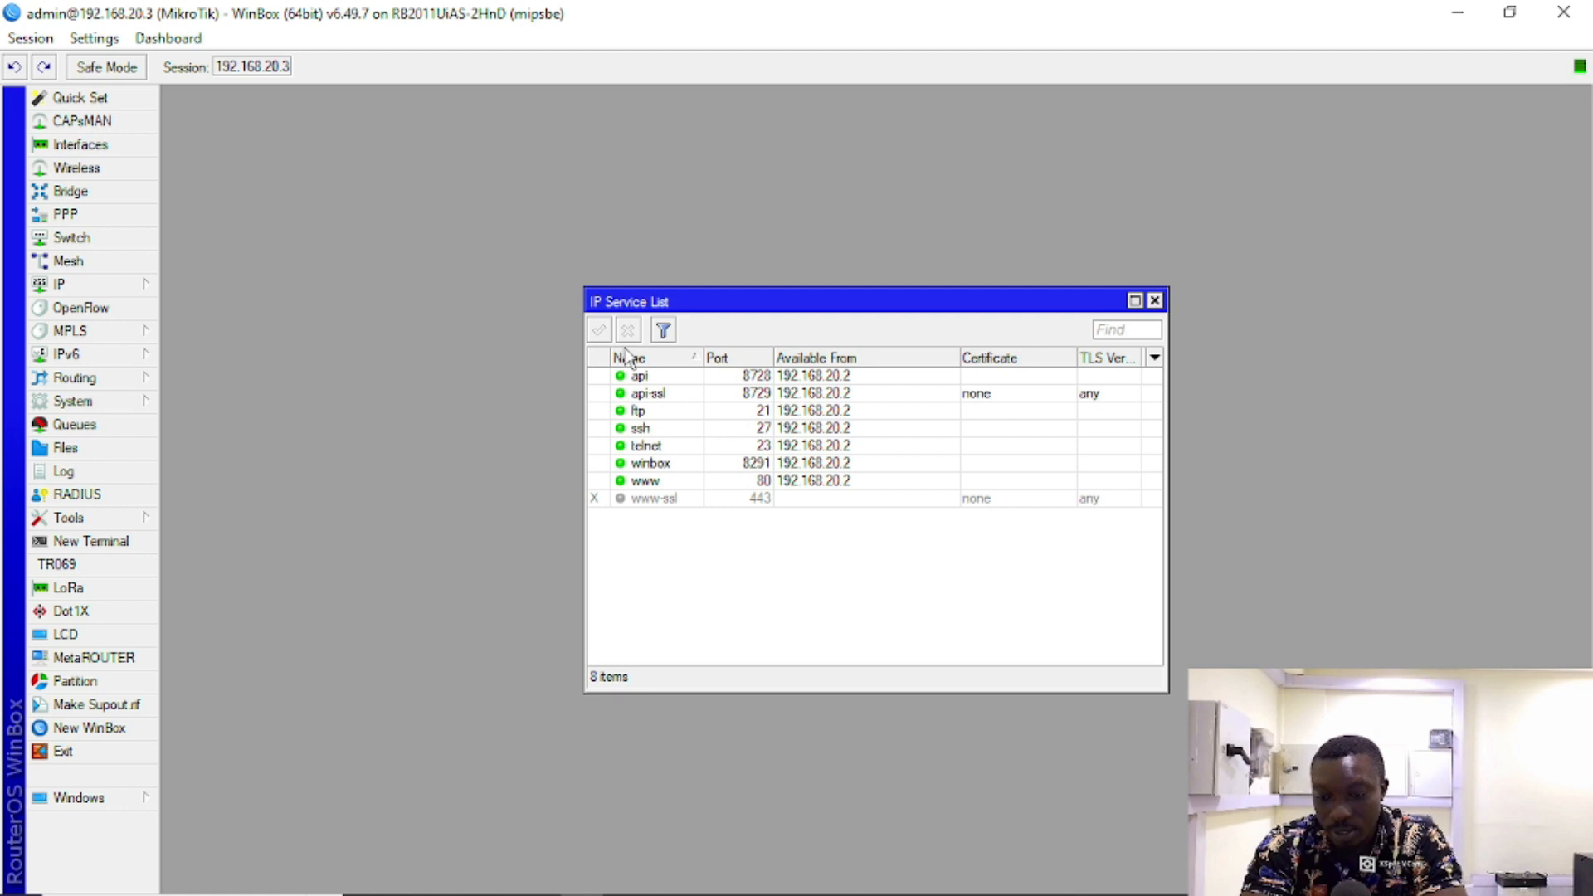
Step: Go through the www, api, api-ssl, ftp, ssh and winbox rows, each limited to 192.168.20.2
{"action": "left_click", "coordinate": [834, 481]}
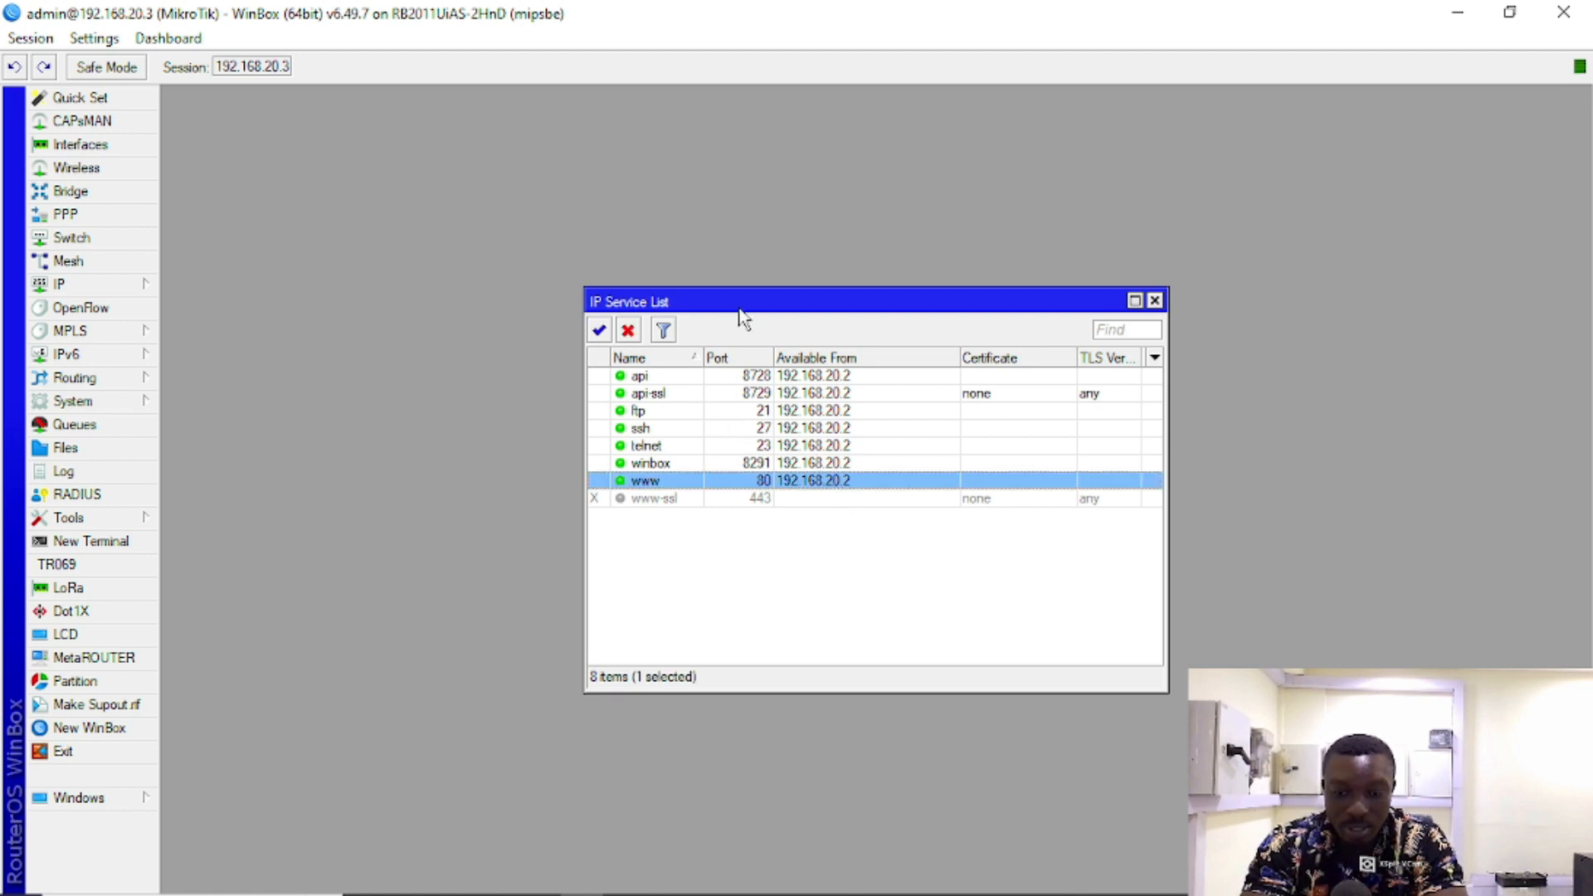
{"action": "left_click", "coordinate": [842, 377]}
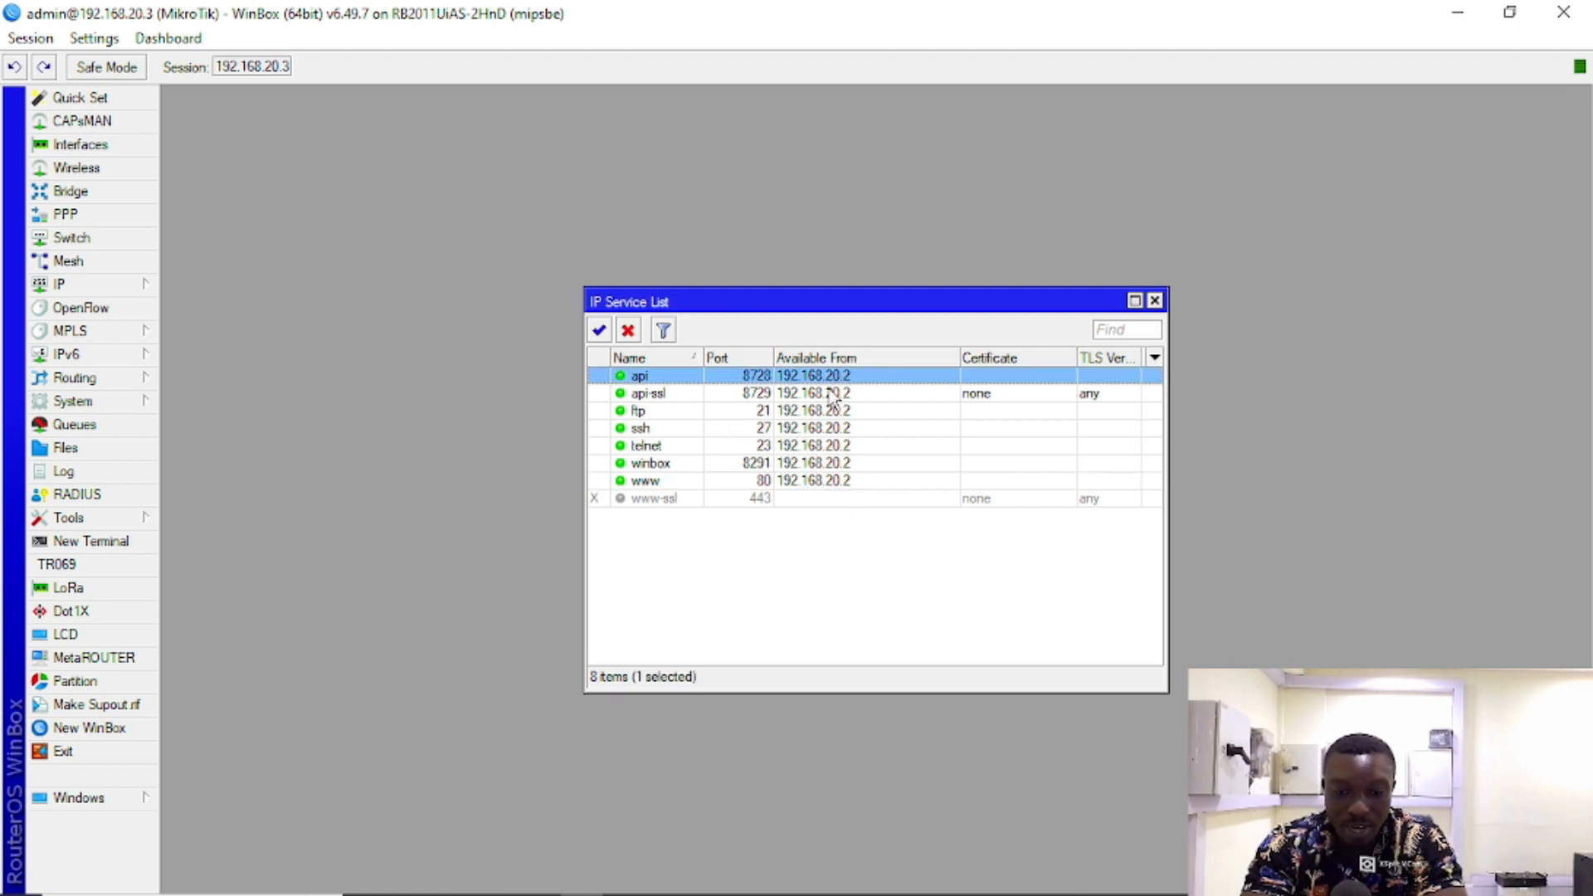
{"action": "left_click", "coordinate": [830, 393]}
{"action": "left_click", "coordinate": [833, 411]}
{"action": "left_click", "coordinate": [837, 428]}
{"action": "left_click", "coordinate": [838, 463]}
{"action": "left_click", "coordinate": [836, 482]}
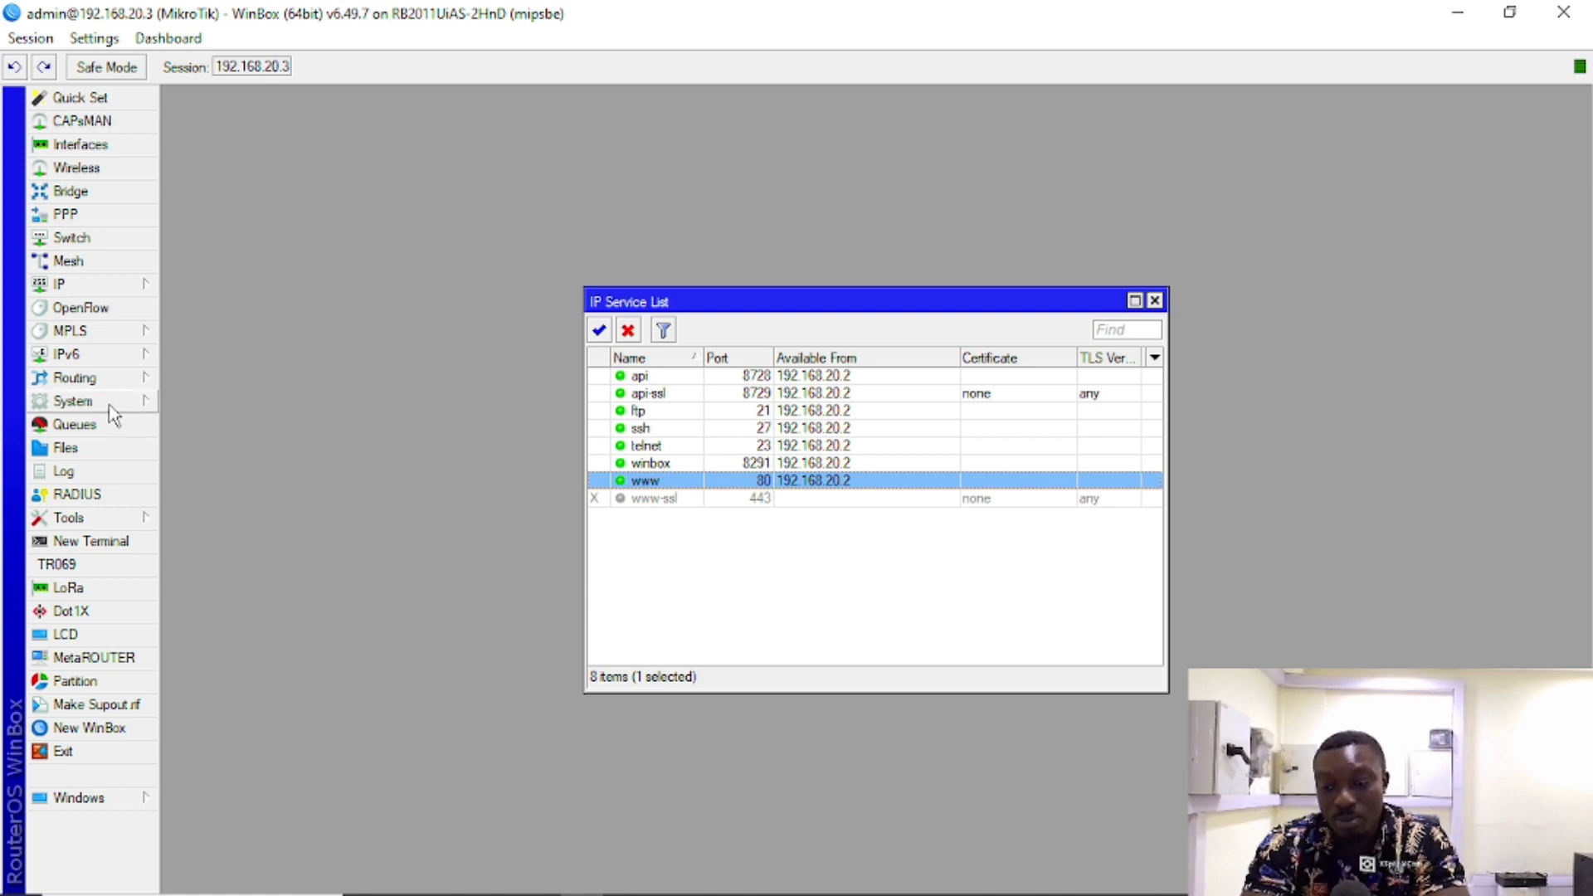
Step: Open Tools > MAC Server and set the MAC Telnet server's allowed interfaces to all
{"action": "left_click", "coordinate": [129, 519]}
{"action": "left_click", "coordinate": [277, 580]}
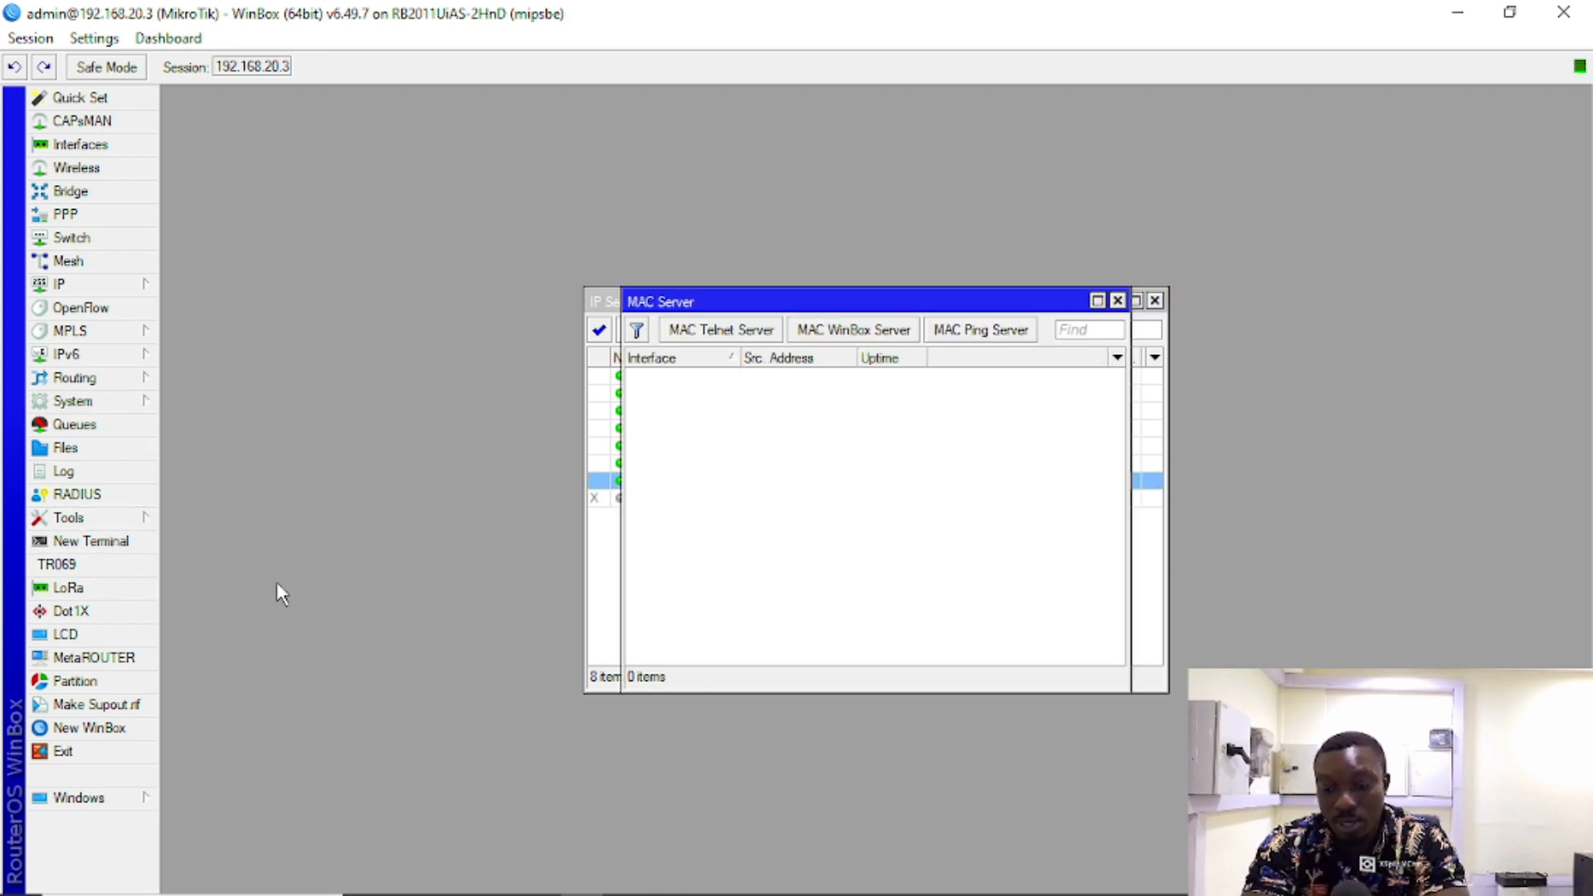
{"action": "left_click", "coordinate": [745, 332]}
{"action": "left_click", "coordinate": [885, 465]}
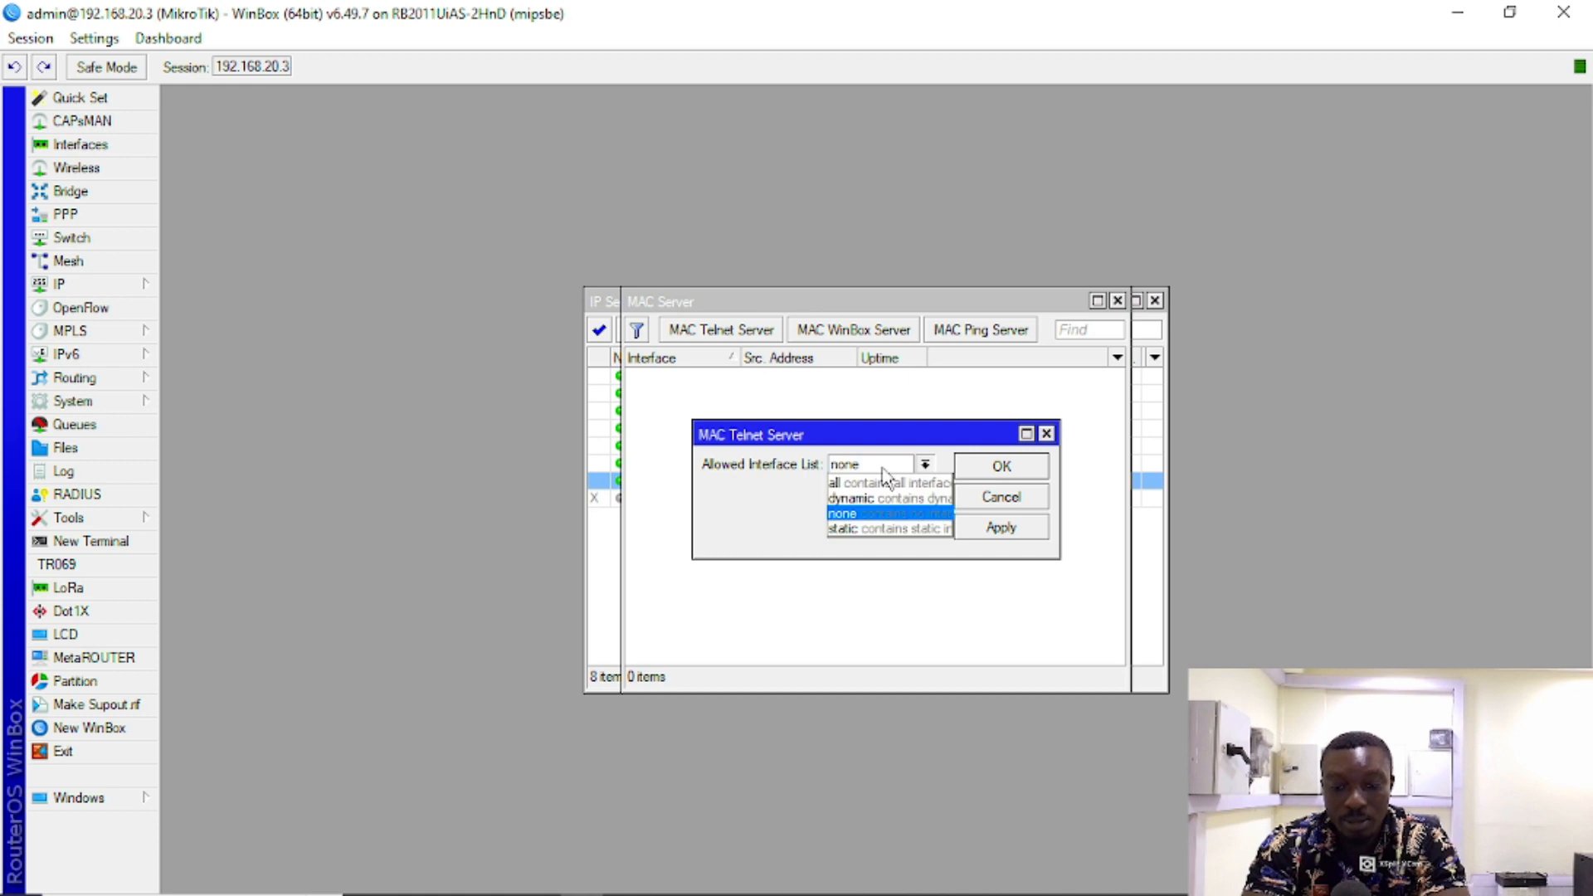
{"action": "left_click", "coordinate": [846, 479]}
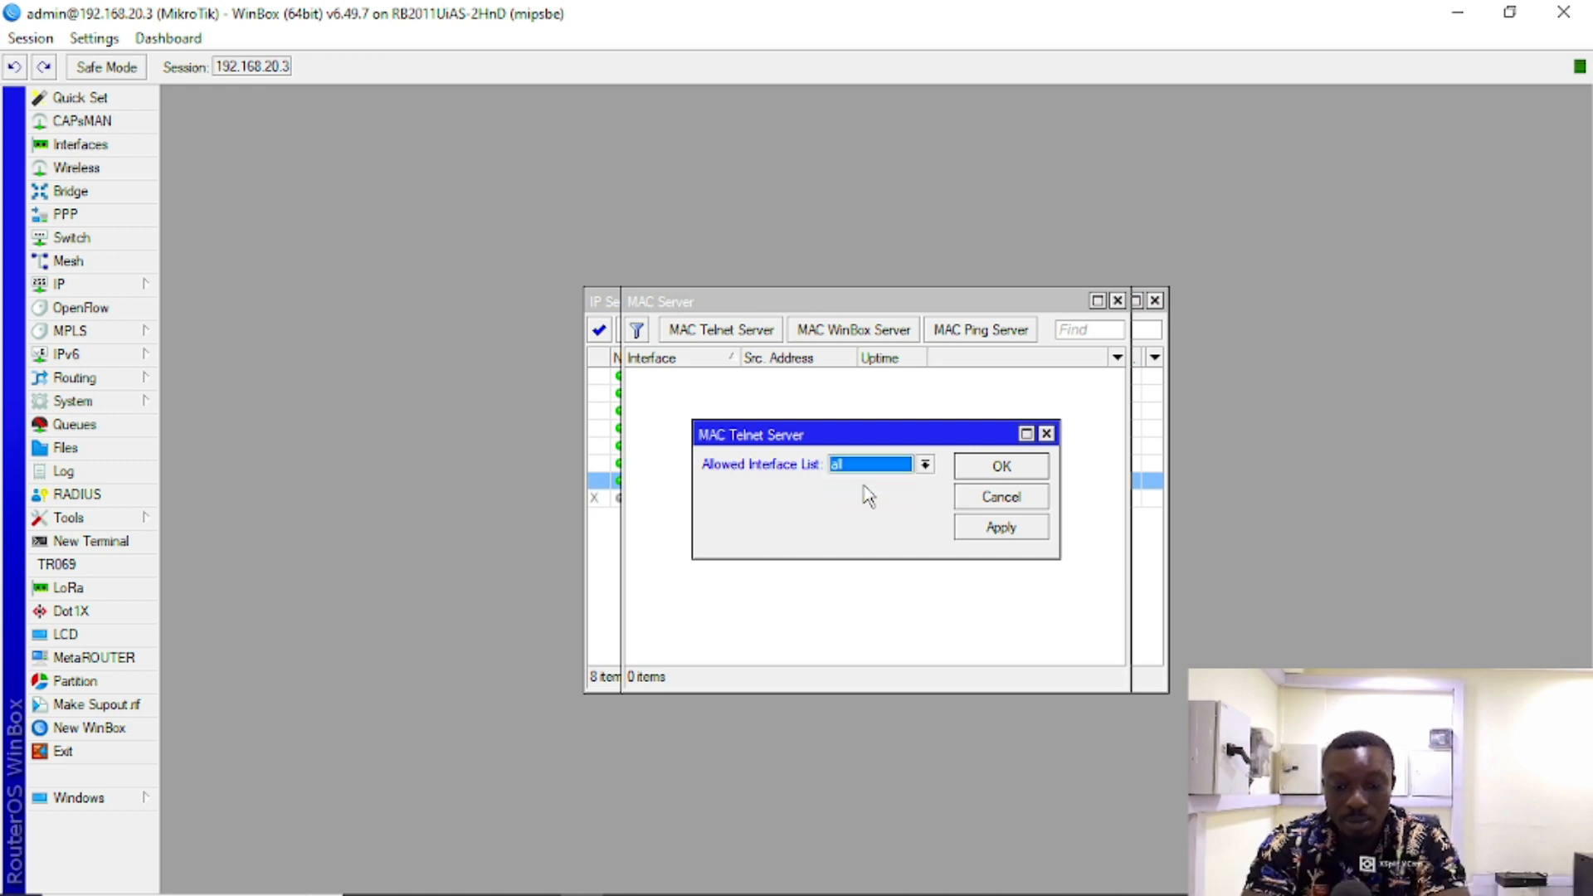
{"action": "left_click", "coordinate": [1001, 530]}
{"action": "left_click", "coordinate": [1002, 467]}
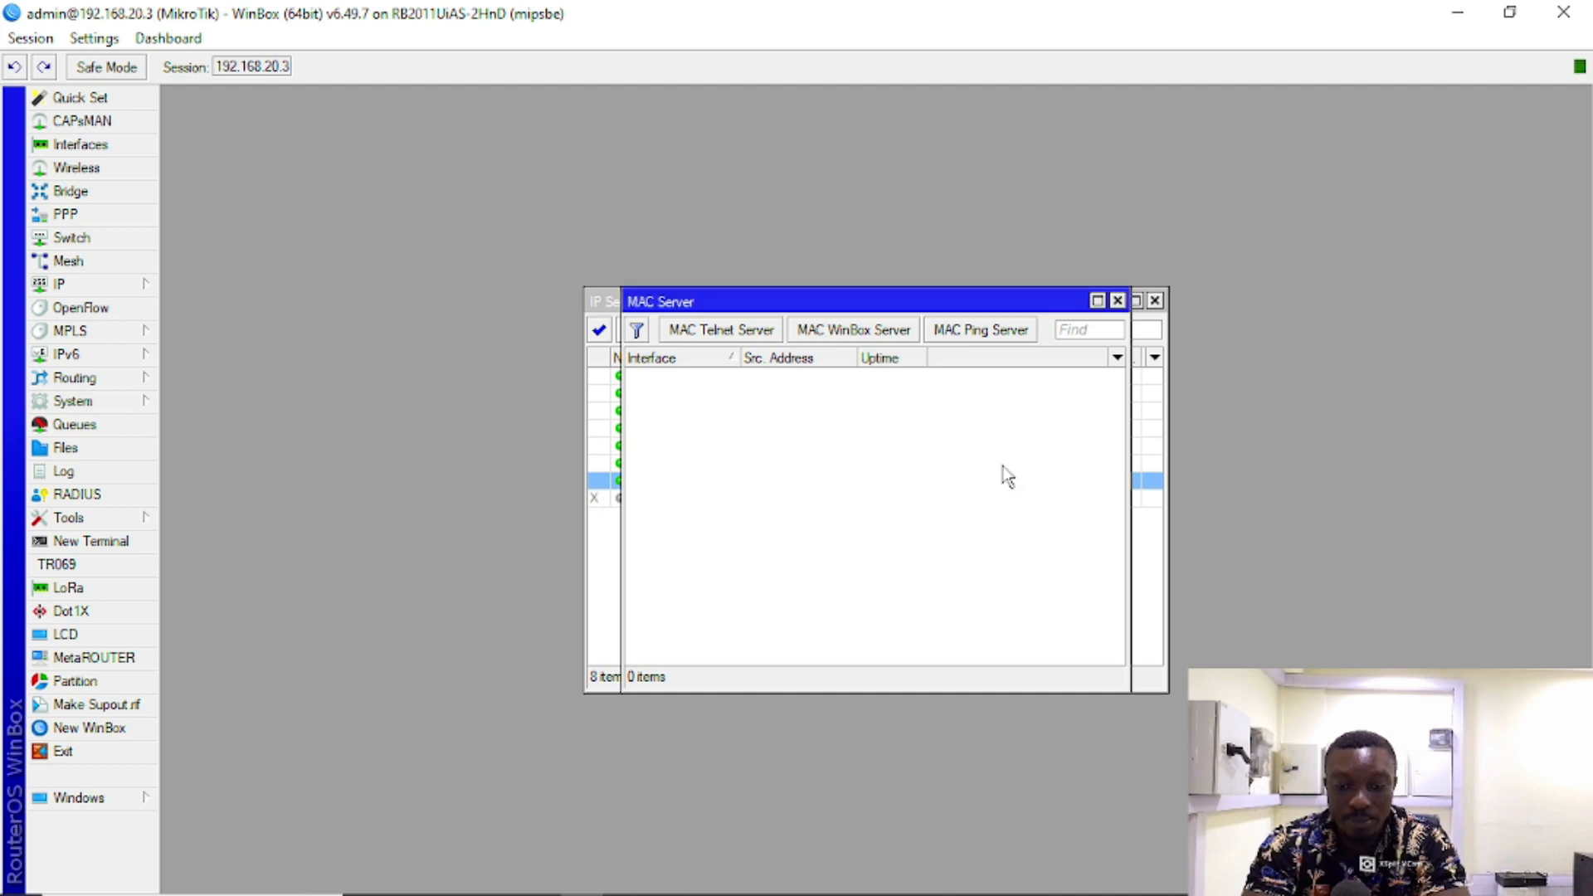
Step: Set the MAC WinBox server's allowed interfaces to all
{"action": "left_click", "coordinate": [809, 336]}
{"action": "left_click", "coordinate": [920, 465]}
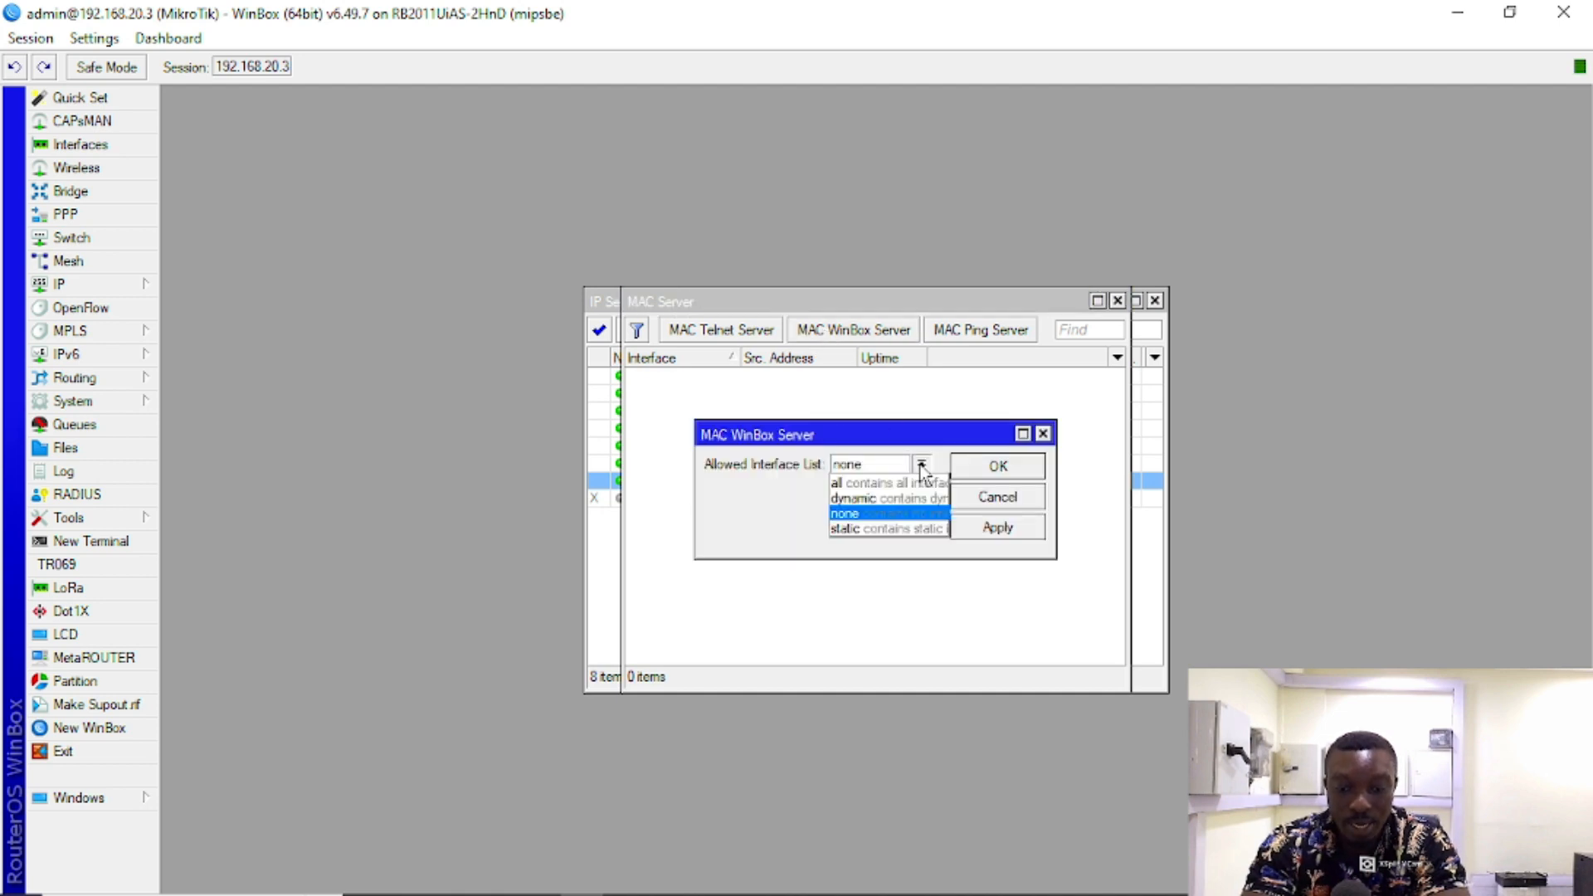
{"action": "left_click", "coordinate": [888, 483]}
{"action": "left_click", "coordinate": [1027, 530]}
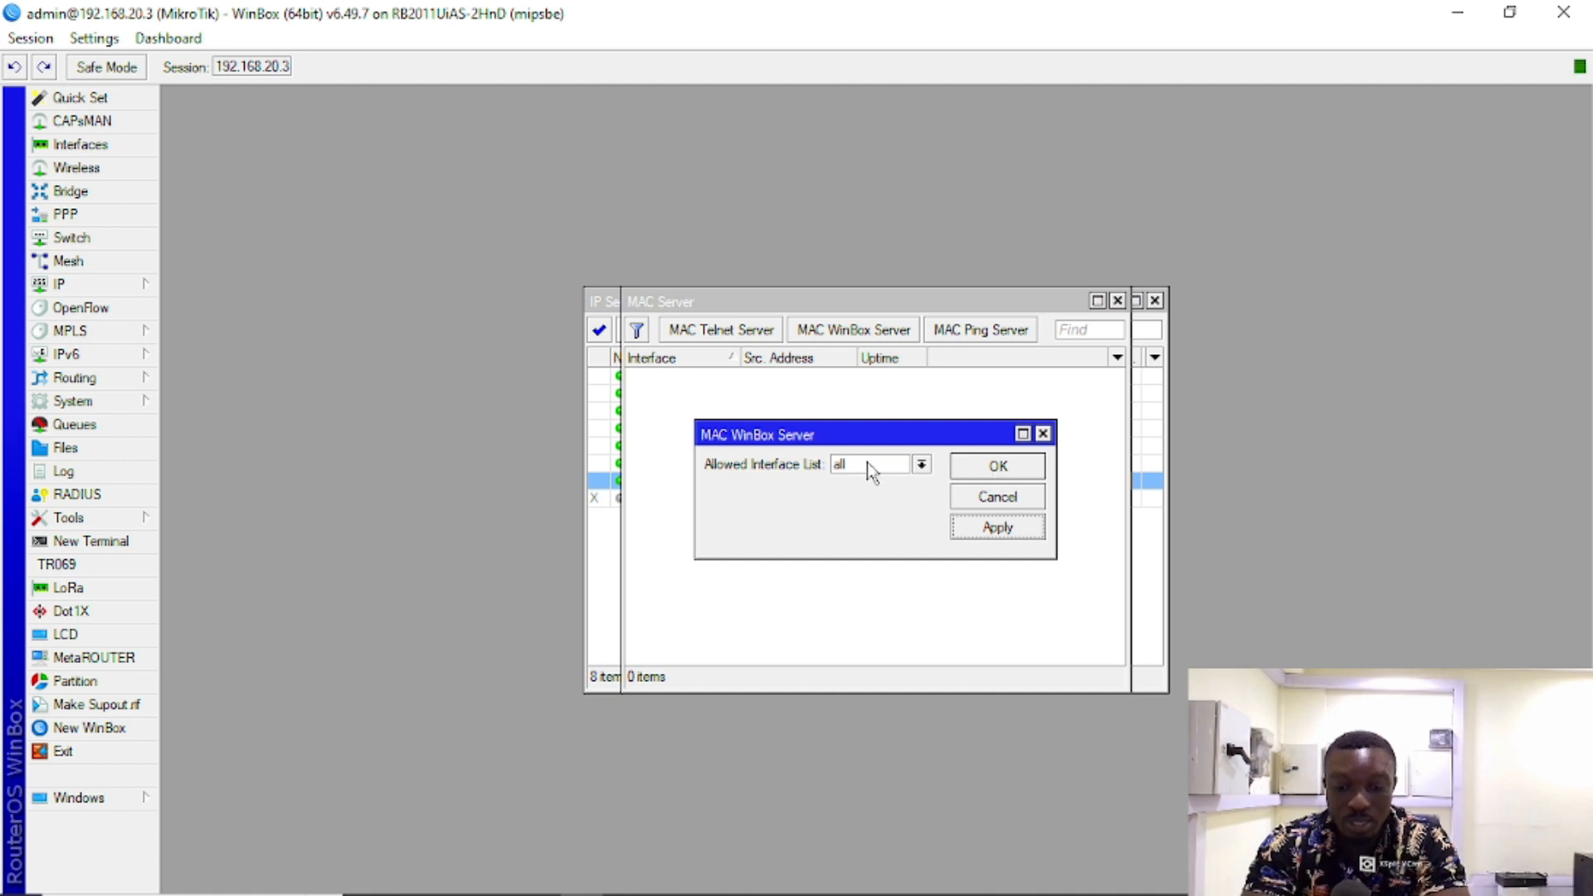
{"action": "left_click", "coordinate": [994, 470]}
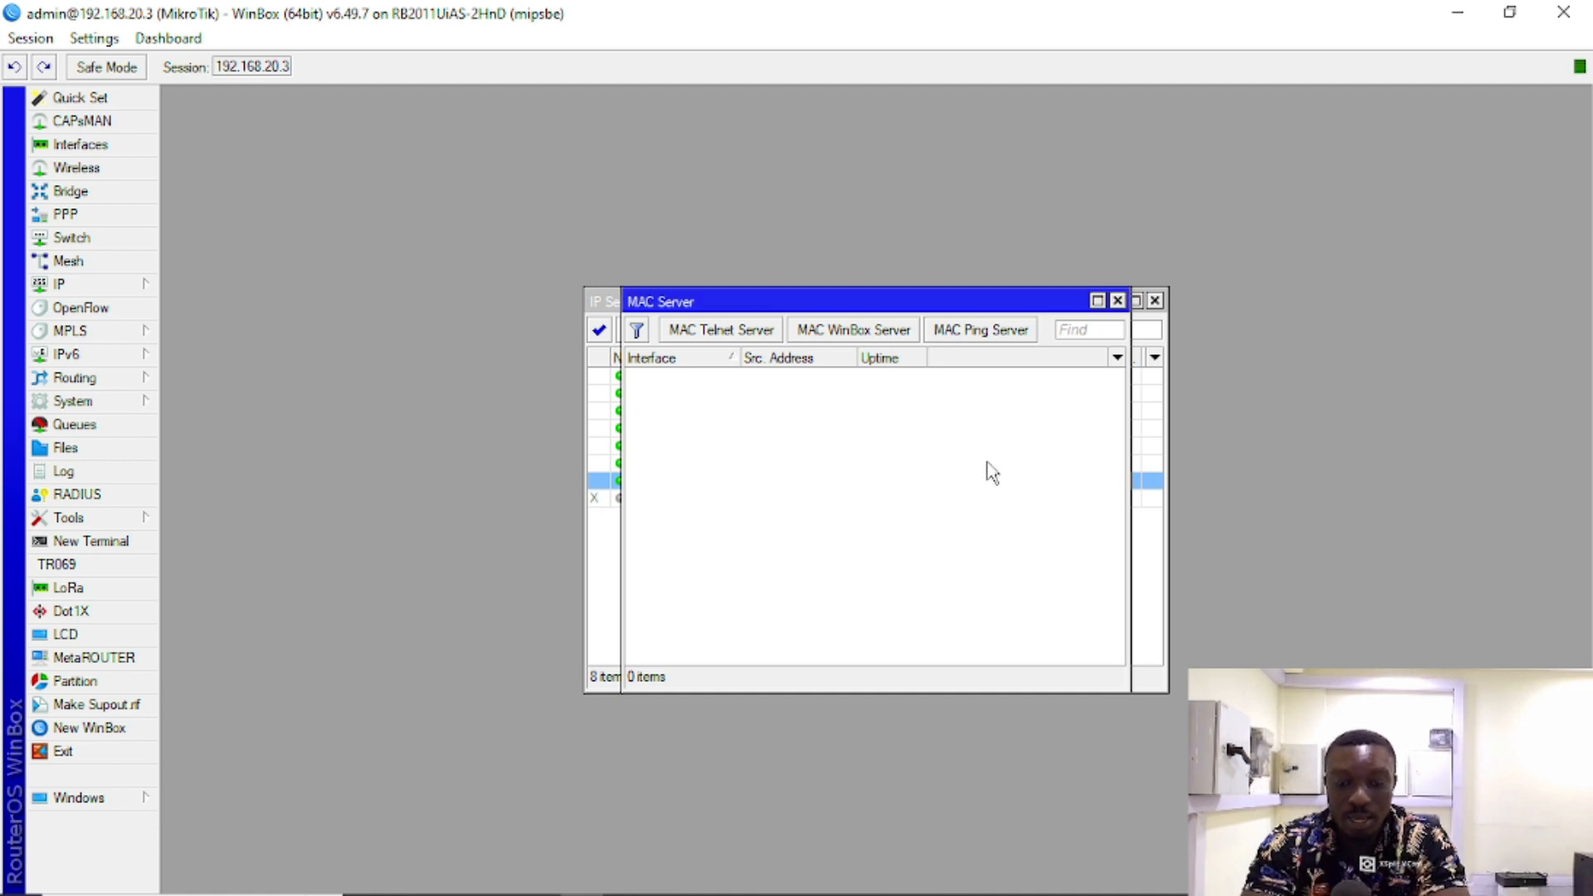
Step: Reapply the MAC Ping server setting and move the MAC Server window aside
{"action": "left_click", "coordinate": [974, 336]}
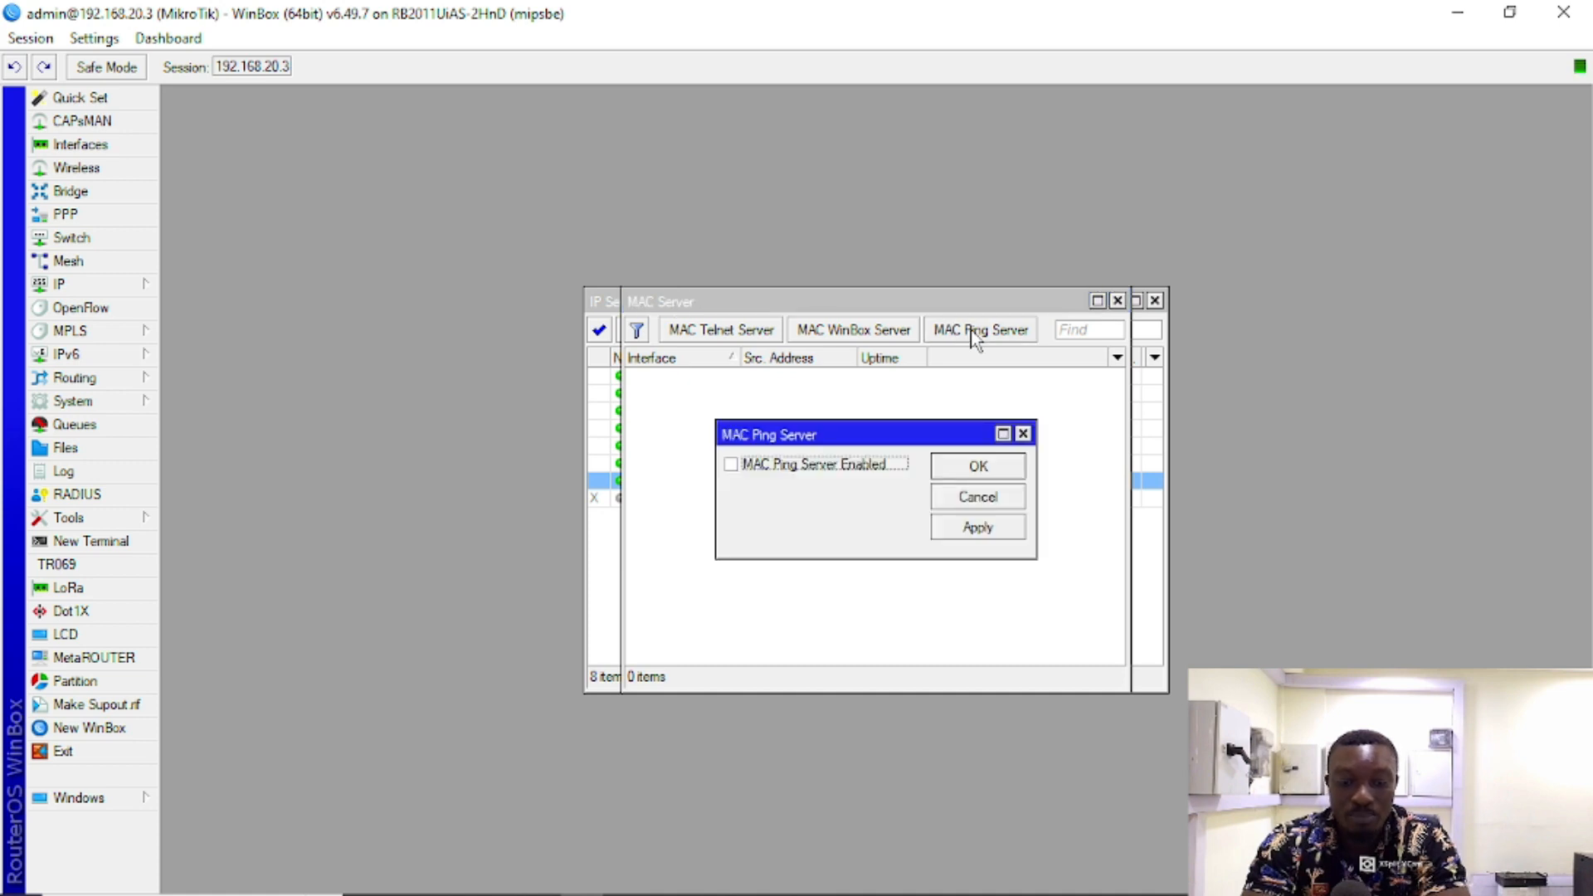
{"action": "left_click", "coordinate": [964, 524]}
{"action": "left_click", "coordinate": [977, 473]}
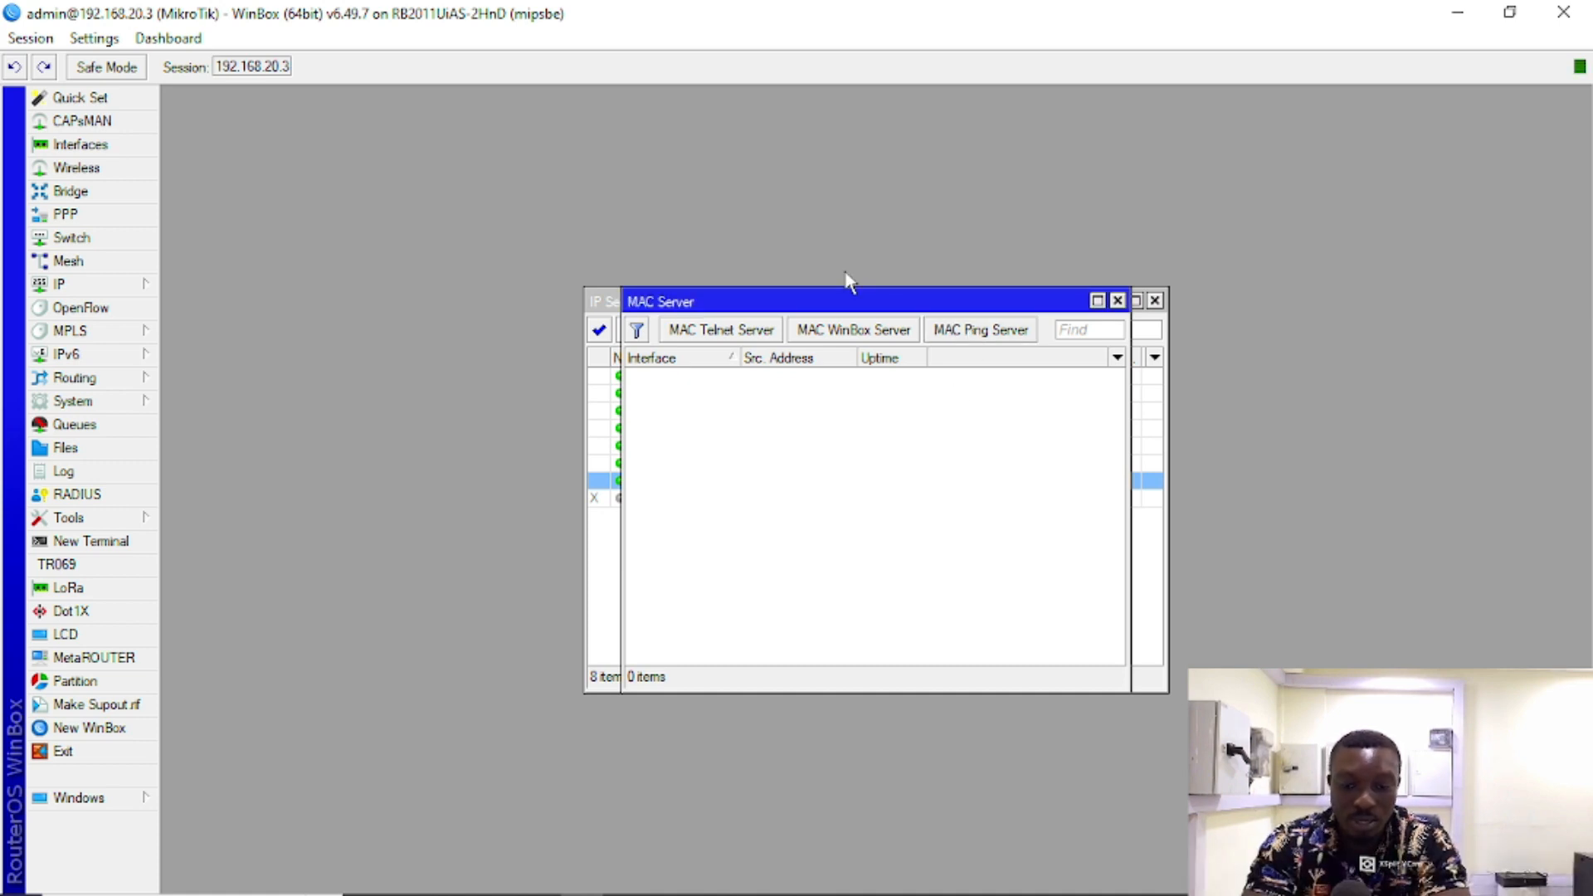
{"action": "left_click_drag", "start_coordinate": [807, 303], "coordinate": [1061, 435]}
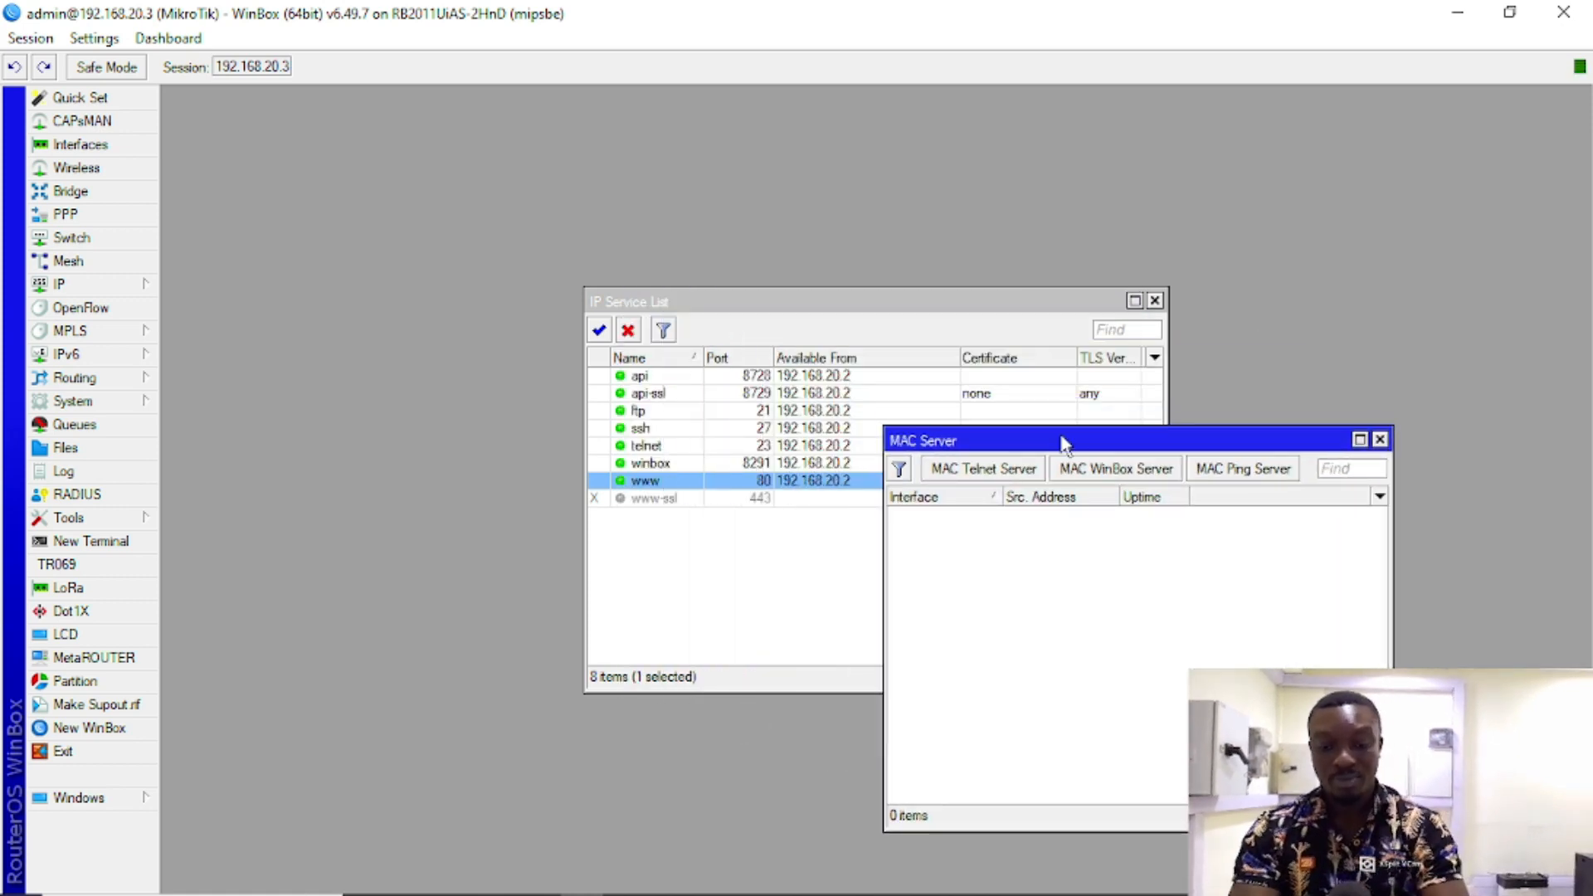
Step: Reposition the IP Service List and clear the api service's Available From address
{"action": "left_click_drag", "start_coordinate": [838, 303], "coordinate": [575, 170]}
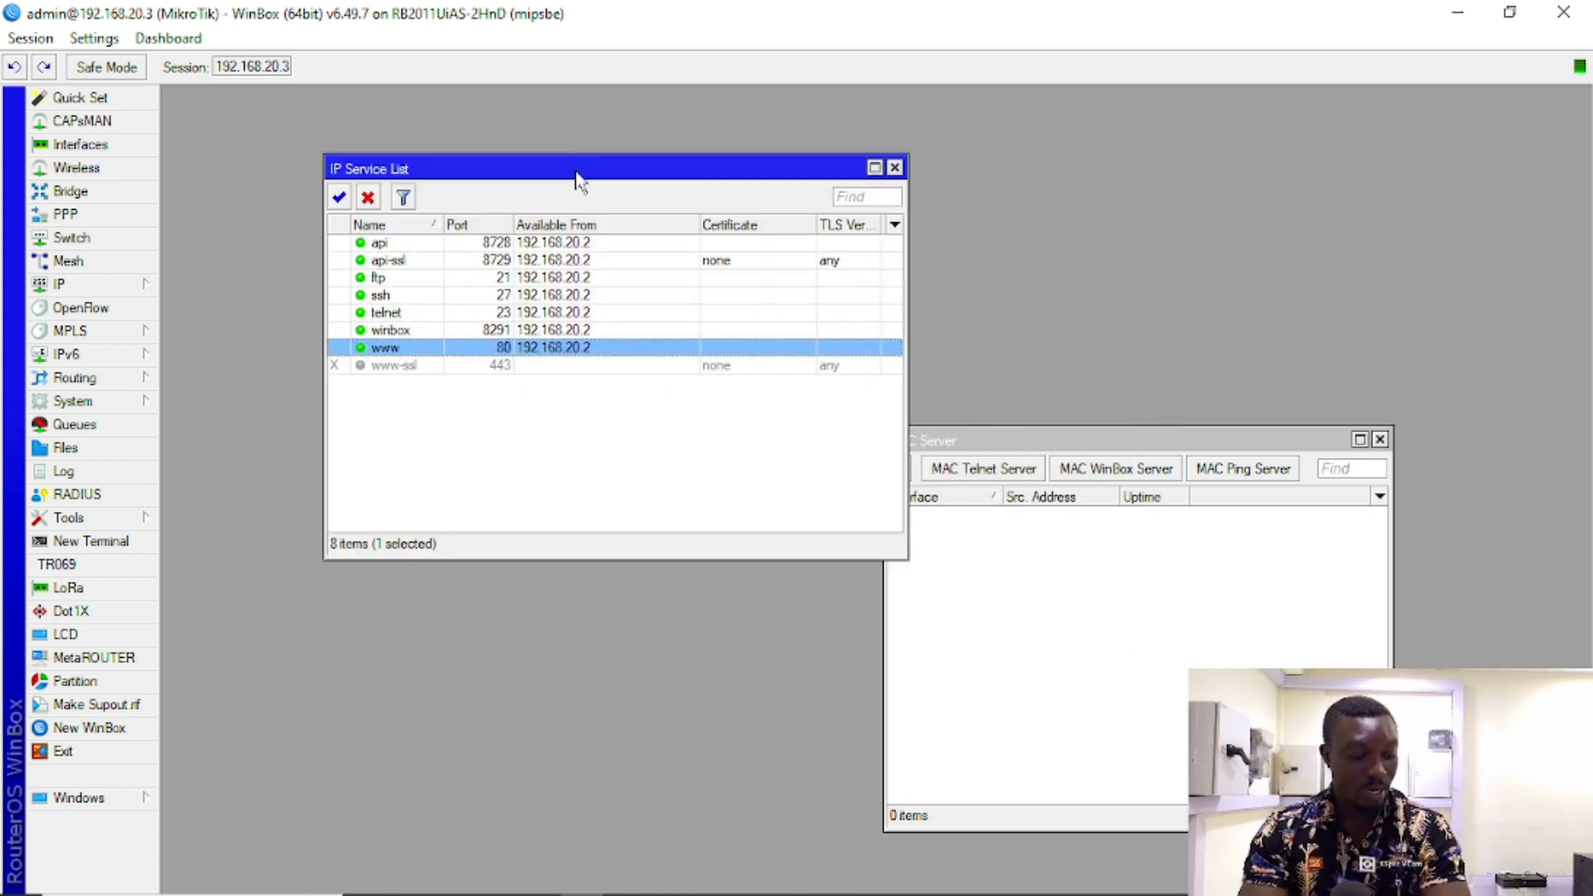
{"action": "left_click_drag", "start_coordinate": [551, 176], "coordinate": [779, 154]}
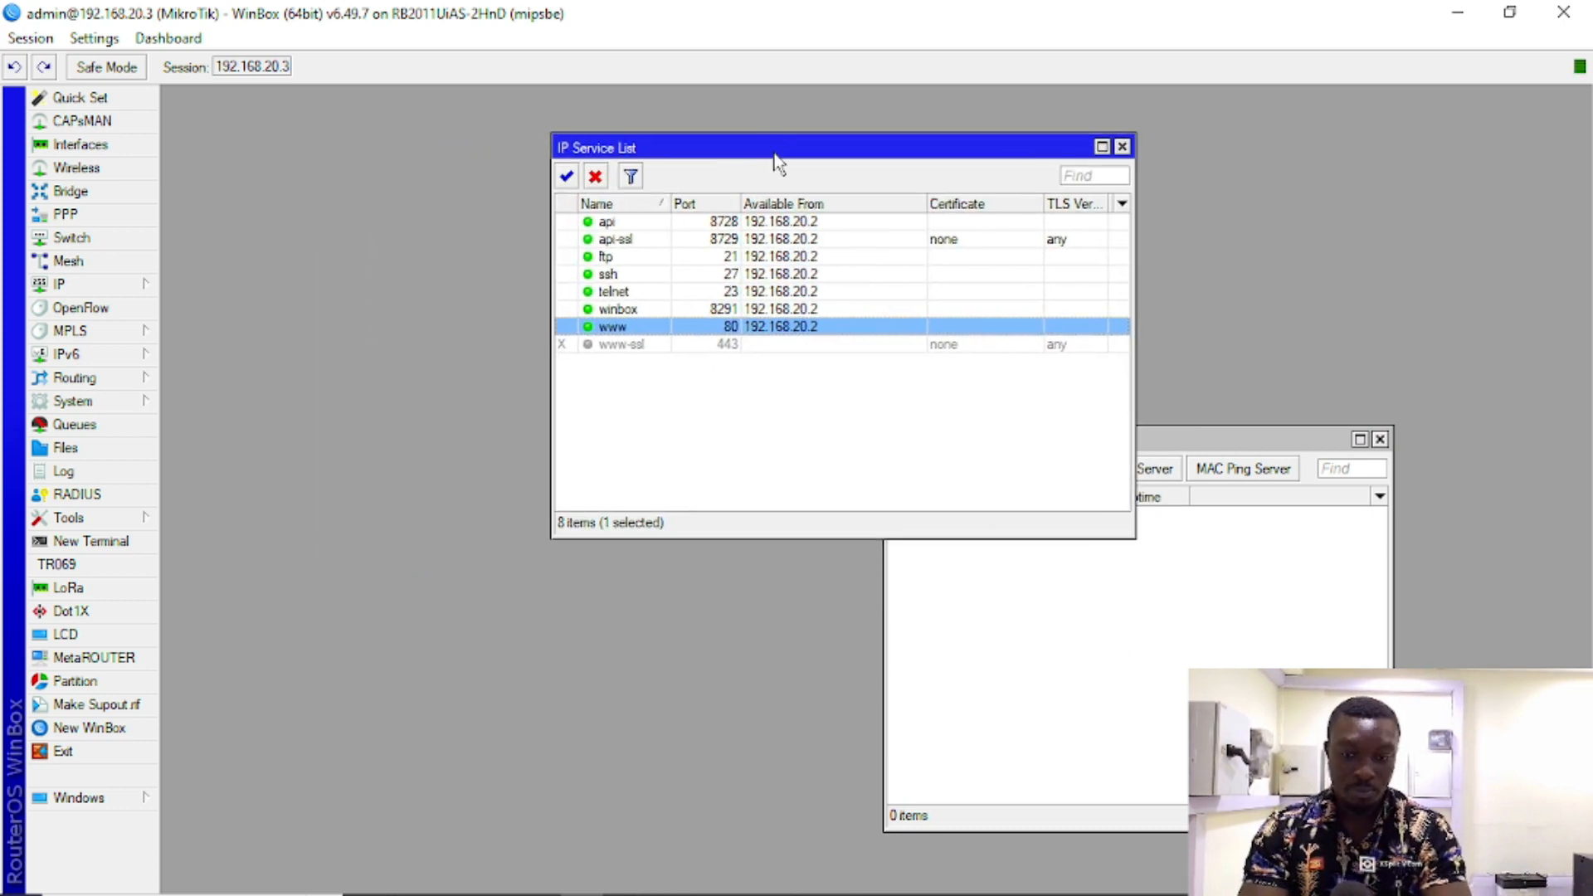
{"action": "left_click", "coordinate": [841, 407]}
{"action": "double_click", "coordinate": [779, 233]}
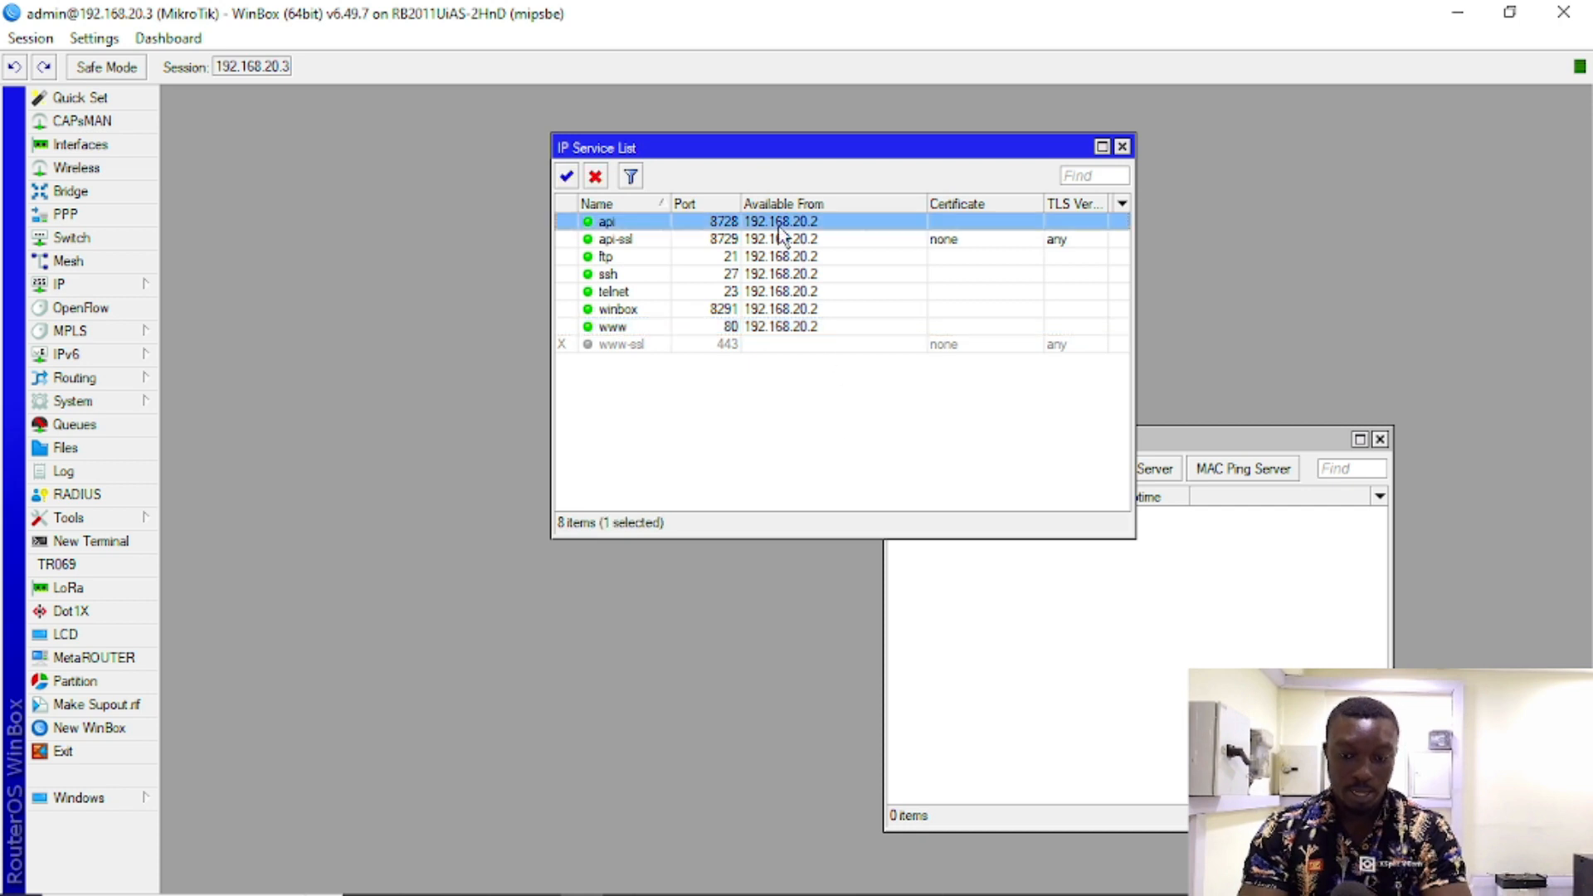
{"action": "left_click", "coordinate": [980, 488]}
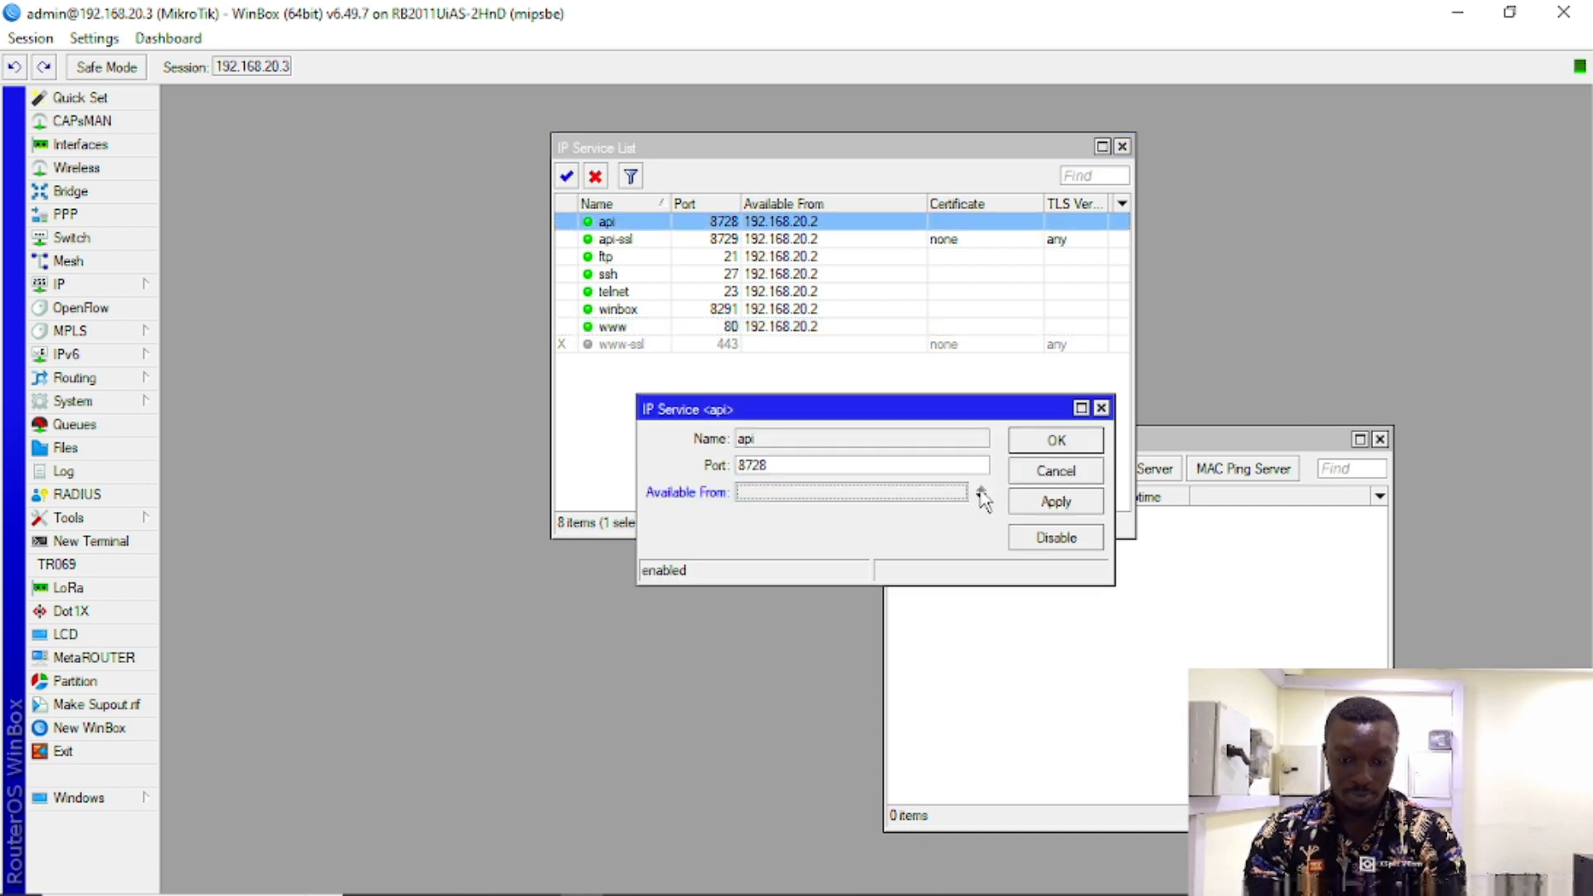
{"action": "left_click", "coordinate": [1056, 499]}
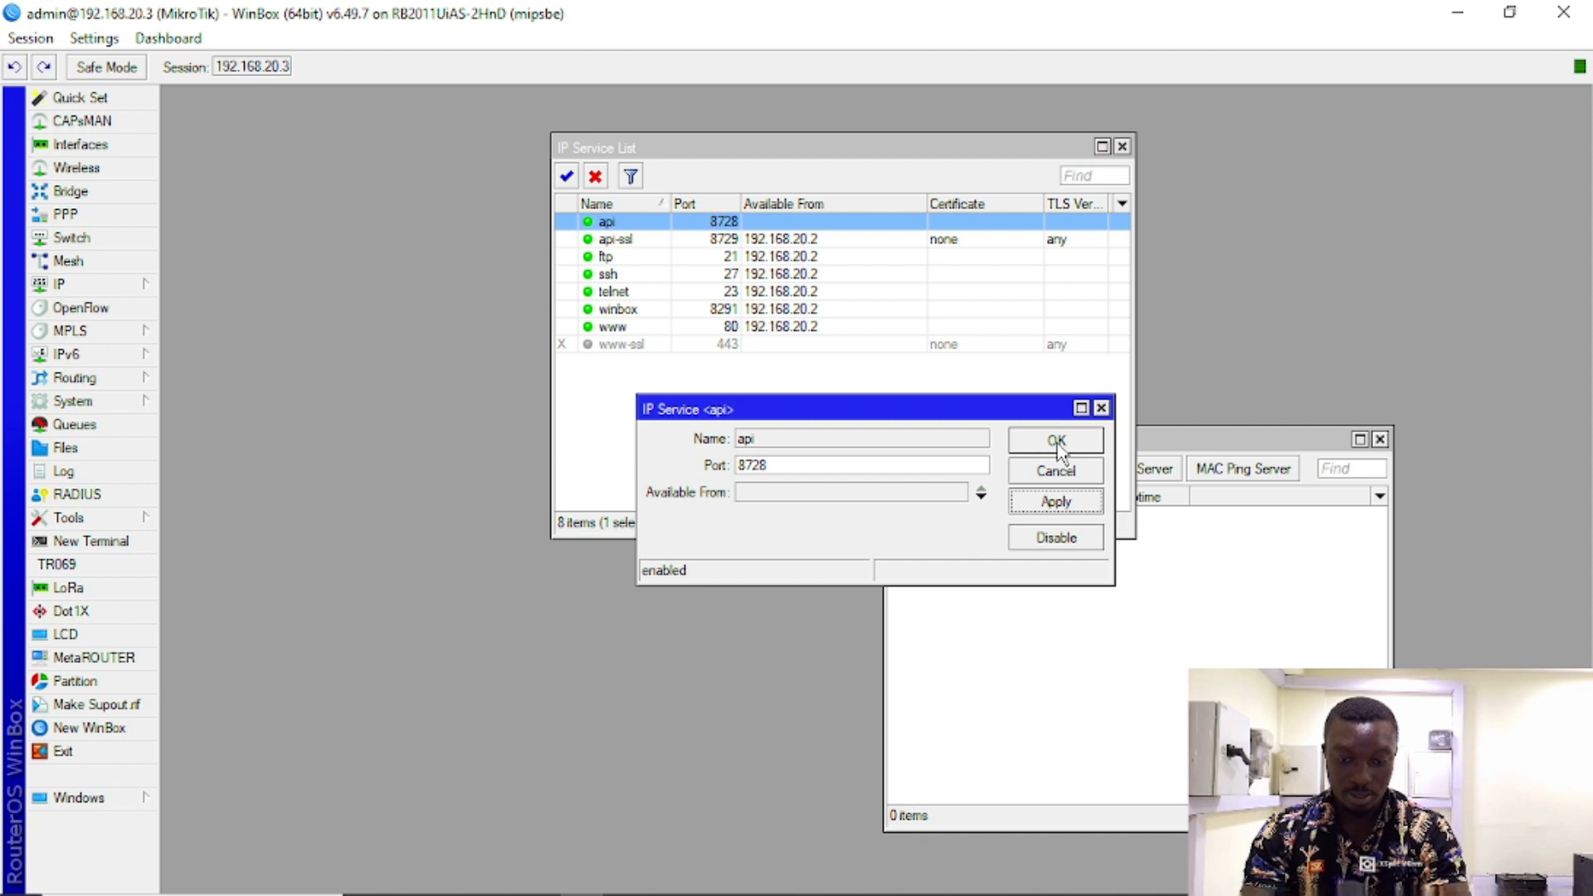
{"action": "left_click", "coordinate": [1057, 442]}
Step: Clear the Available From address on the api-ssl and winbox services
{"action": "double_click", "coordinate": [786, 247]}
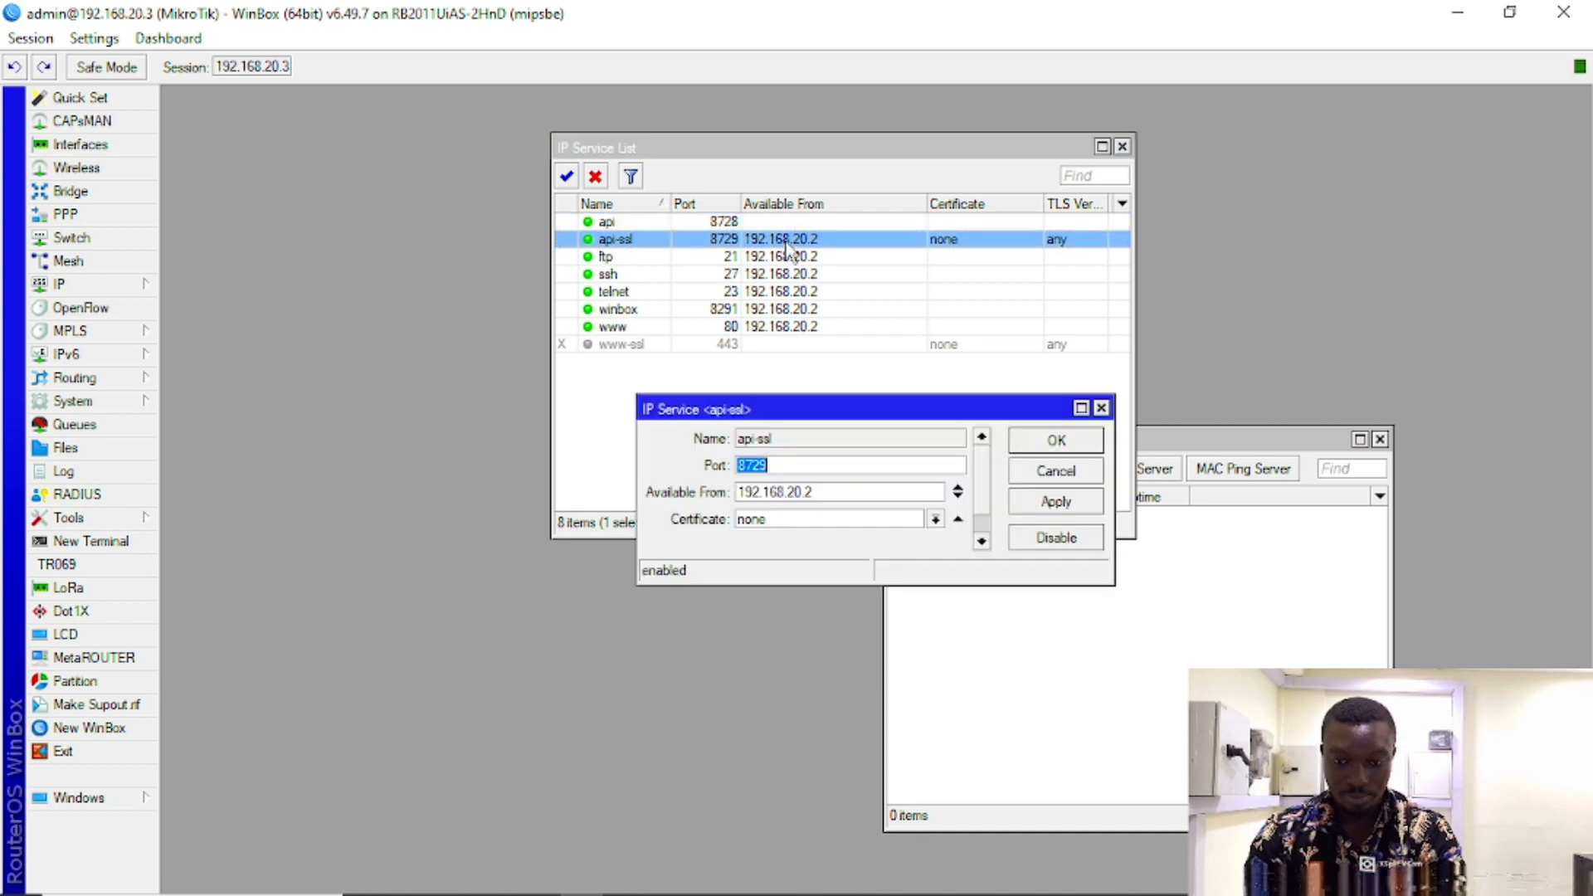
{"action": "left_click", "coordinate": [958, 493]}
{"action": "left_click", "coordinate": [1055, 501]}
{"action": "left_click", "coordinate": [1052, 444]}
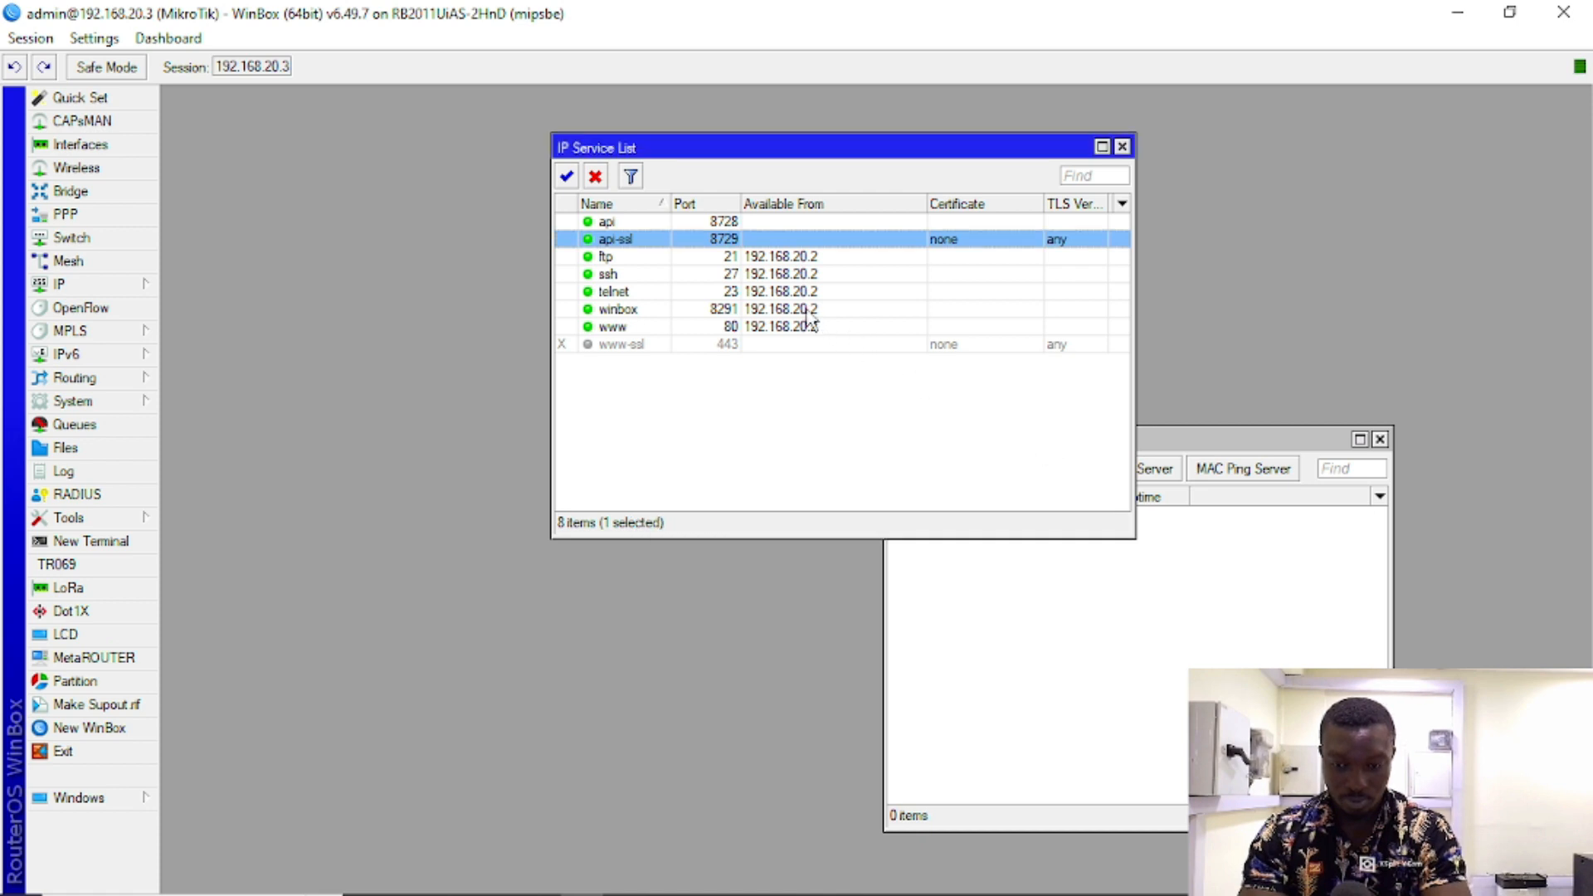
{"action": "double_click", "coordinate": [811, 310]}
{"action": "left_click", "coordinate": [980, 492]}
{"action": "left_click", "coordinate": [1056, 501]}
{"action": "left_click", "coordinate": [1051, 441]}
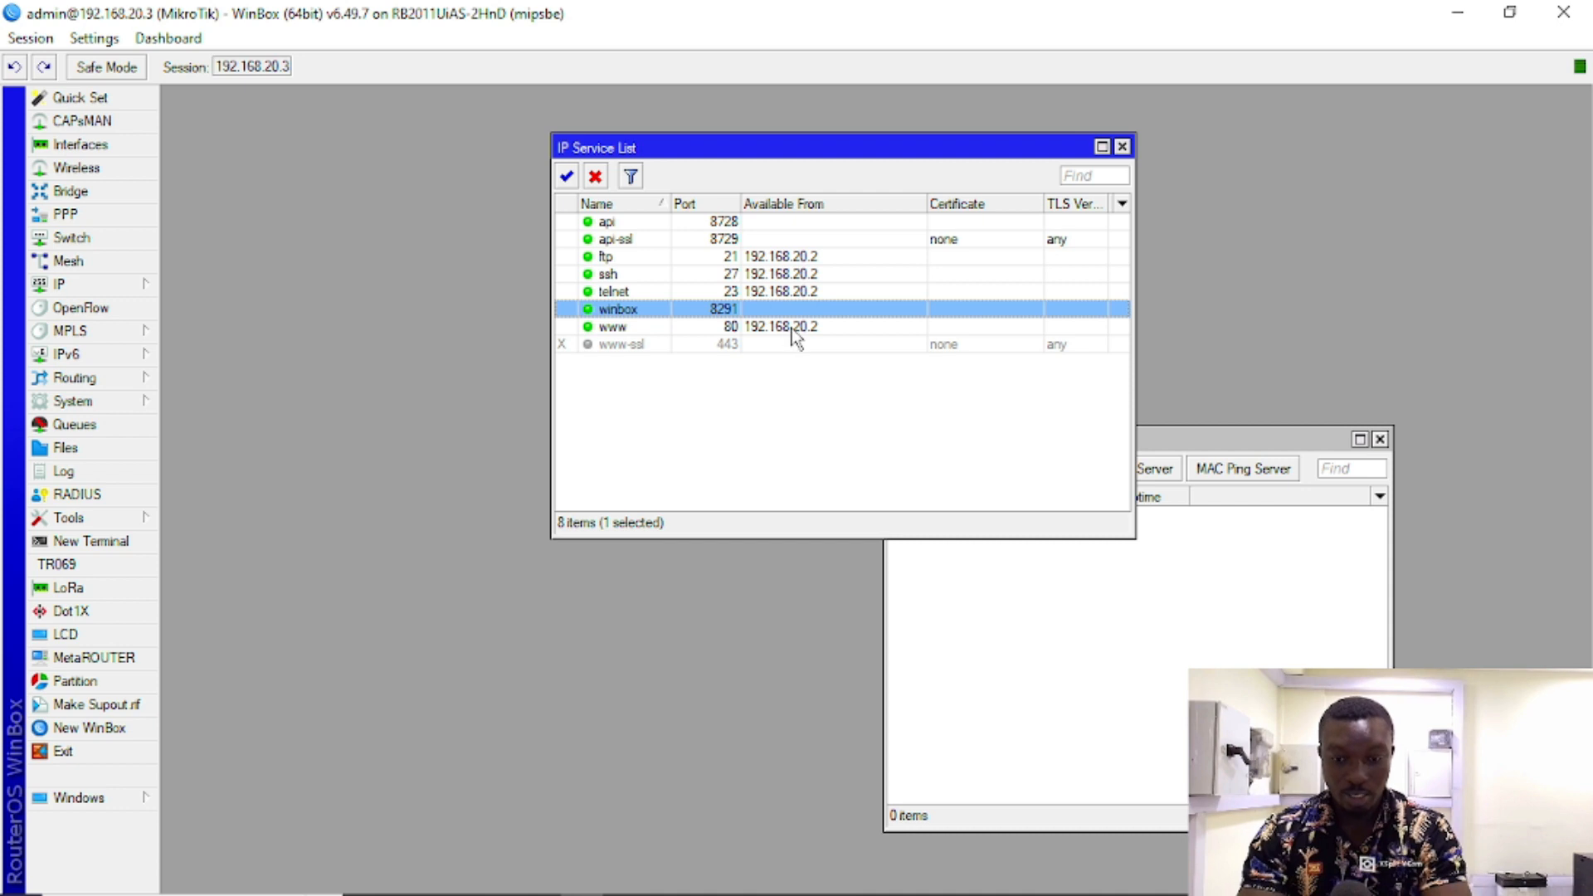
Step: Clear the Available From address on the www and telnet services
{"action": "double_click", "coordinate": [790, 327]}
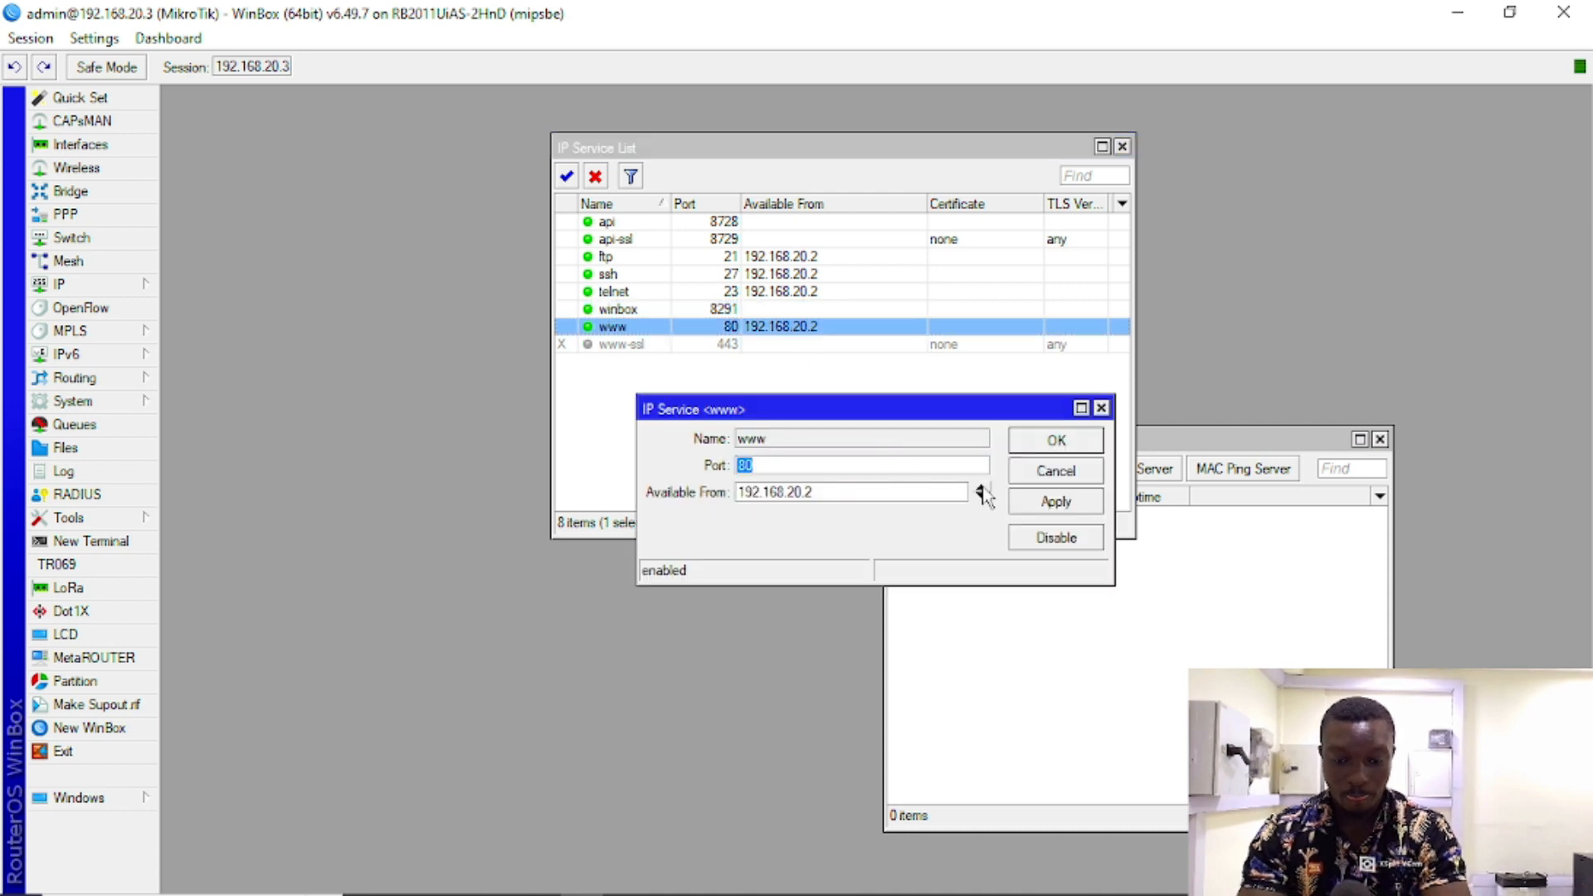
{"action": "left_click", "coordinate": [981, 492]}
{"action": "left_click", "coordinate": [1054, 502]}
{"action": "left_click", "coordinate": [1052, 442]}
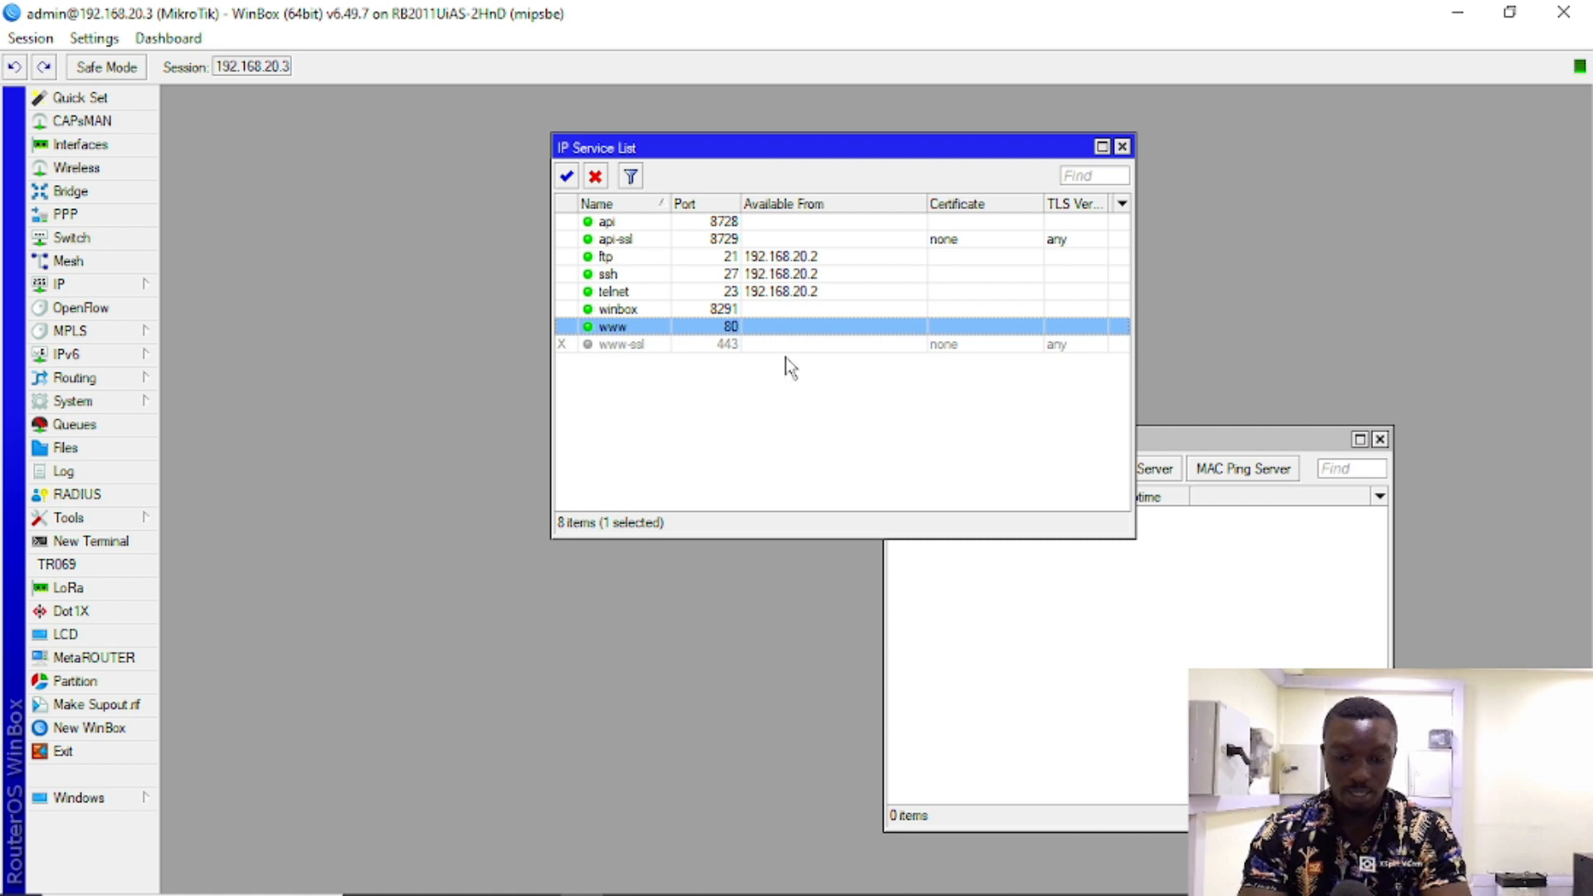
{"action": "left_click", "coordinate": [797, 288]}
{"action": "double_click", "coordinate": [799, 290]}
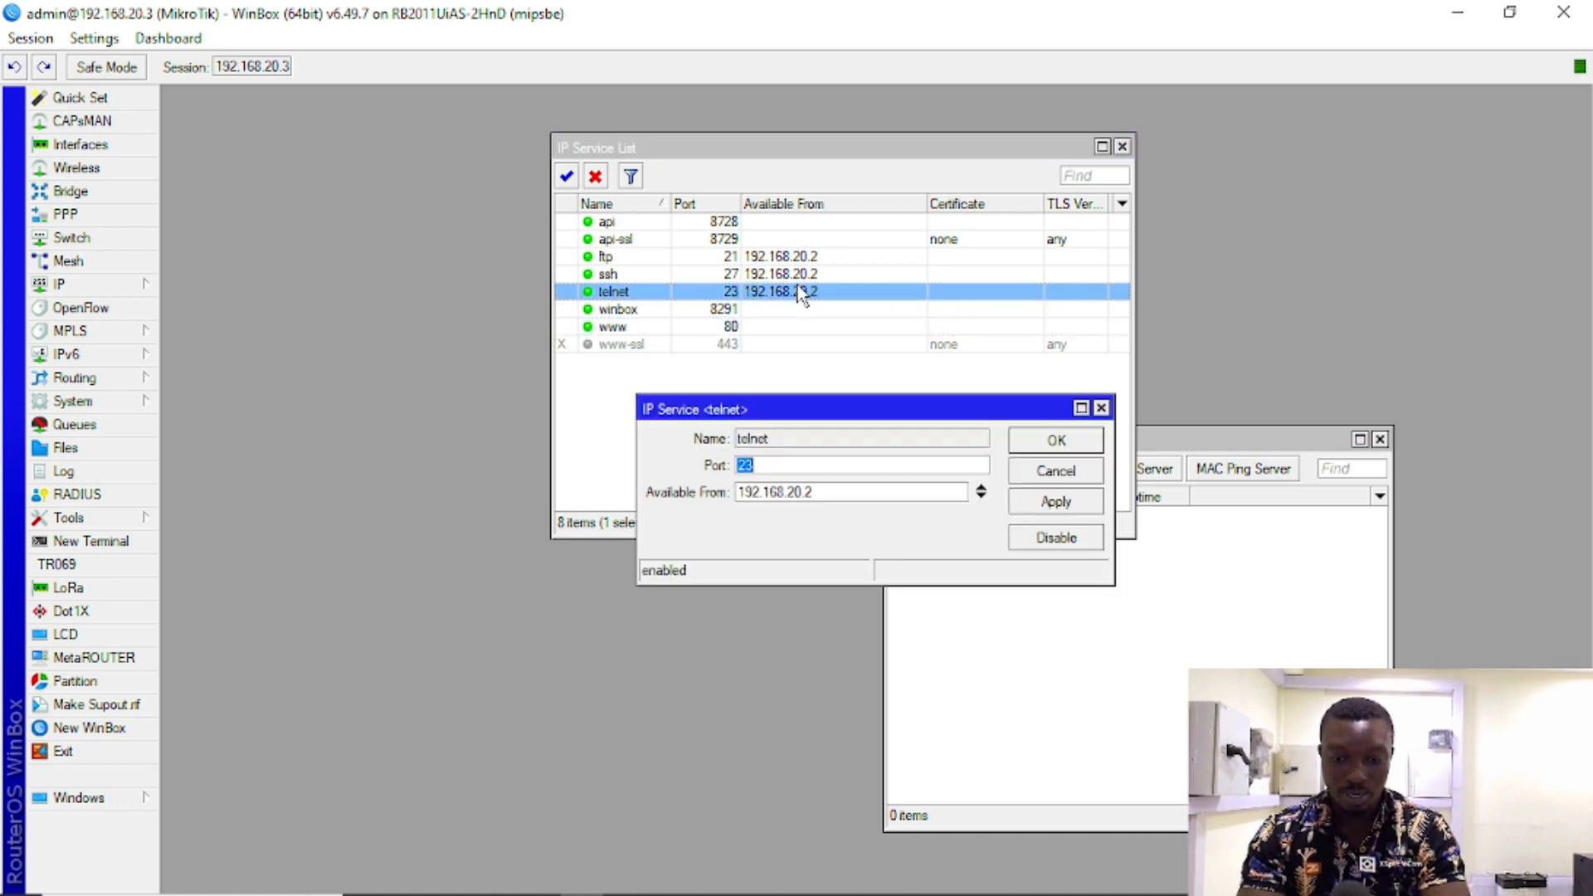
{"action": "left_click", "coordinate": [978, 491]}
{"action": "left_click", "coordinate": [1053, 501]}
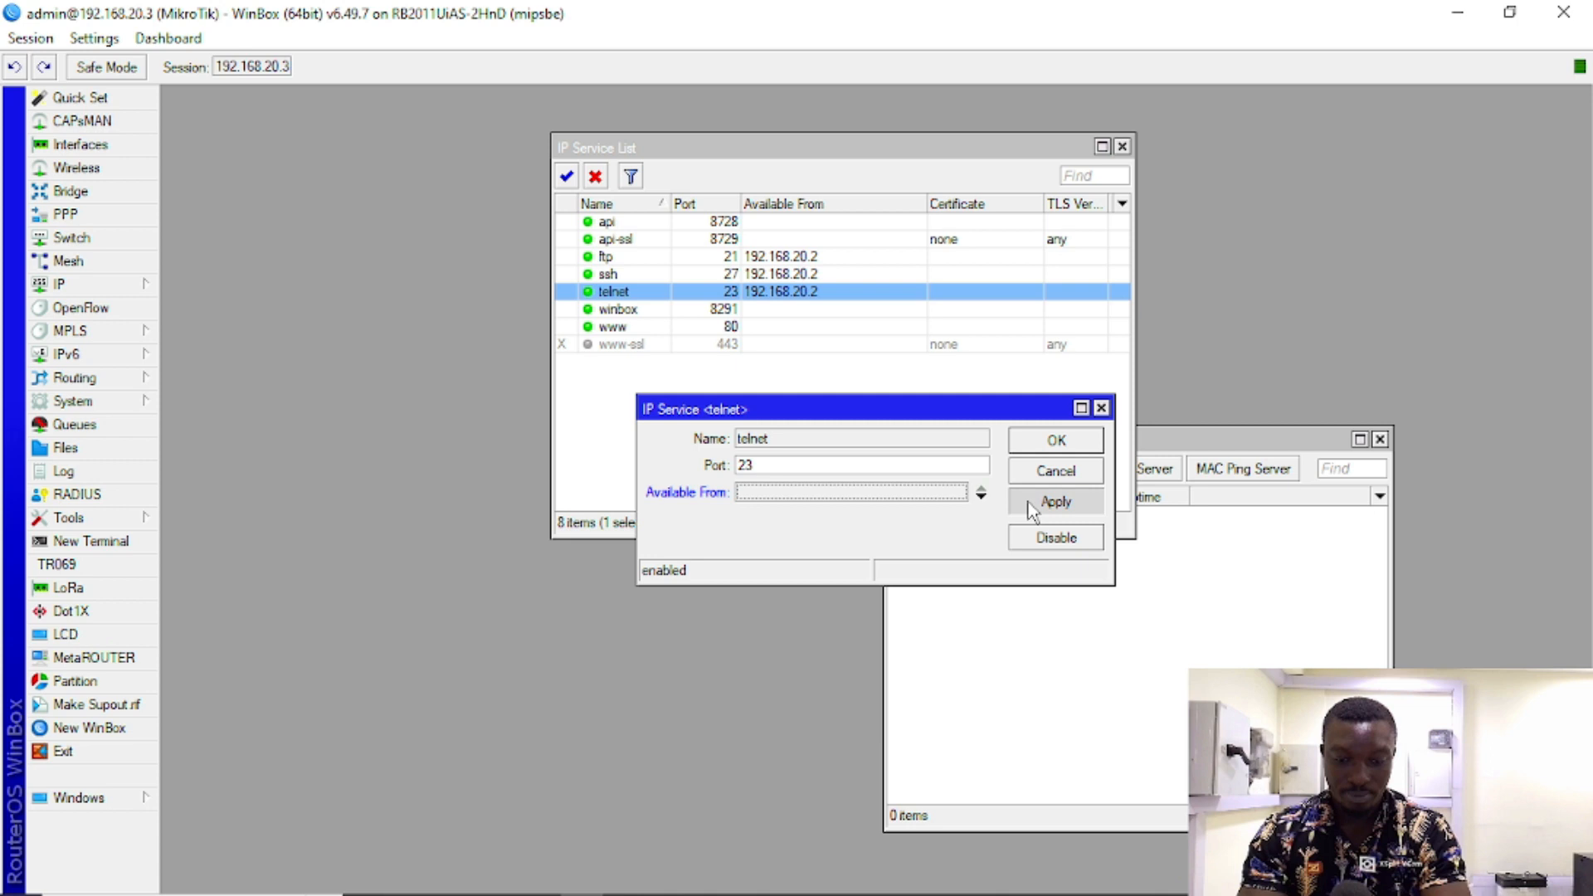
{"action": "left_click", "coordinate": [1043, 447]}
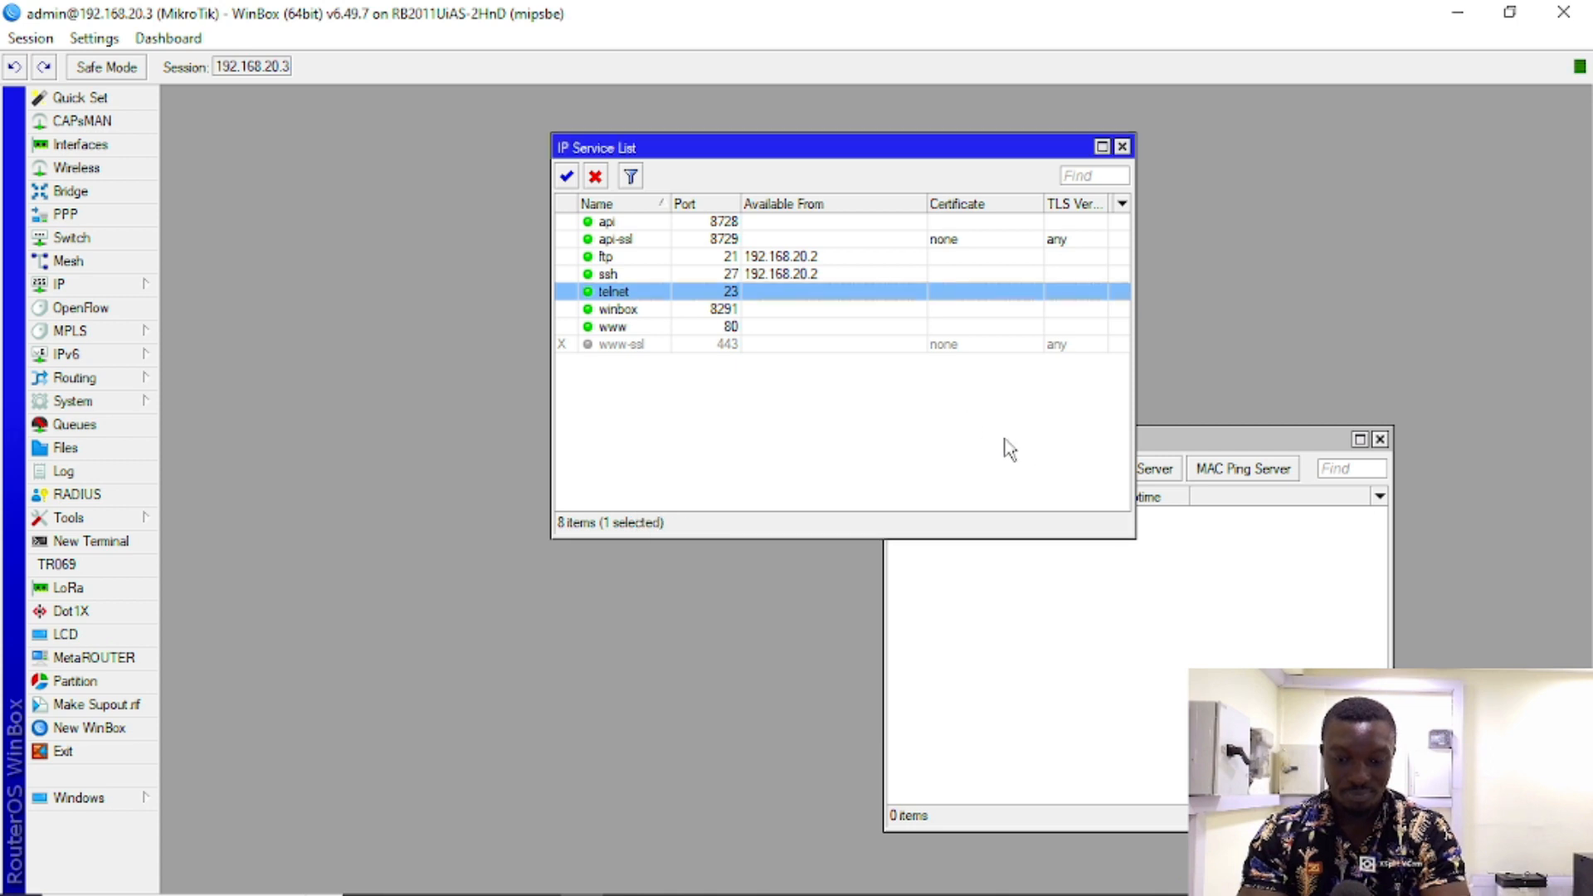
Step: Clear the Available From address on ssh and ftp, then move the service list aside
{"action": "double_click", "coordinate": [817, 276]}
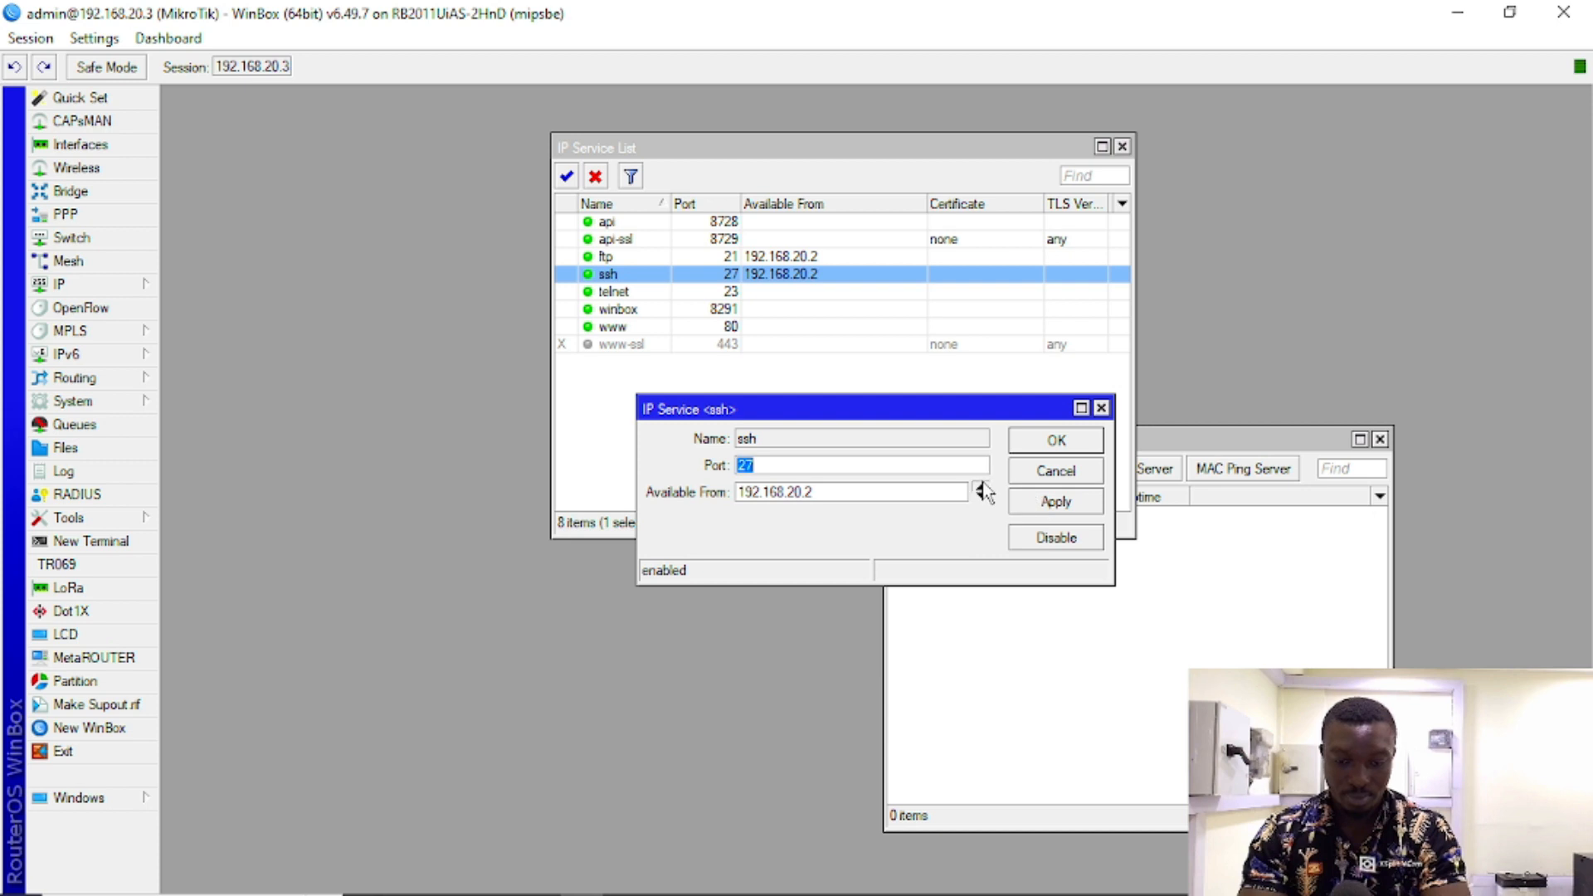
{"action": "left_click", "coordinate": [981, 491]}
{"action": "left_click", "coordinate": [1047, 501]}
{"action": "left_click", "coordinate": [1045, 440]}
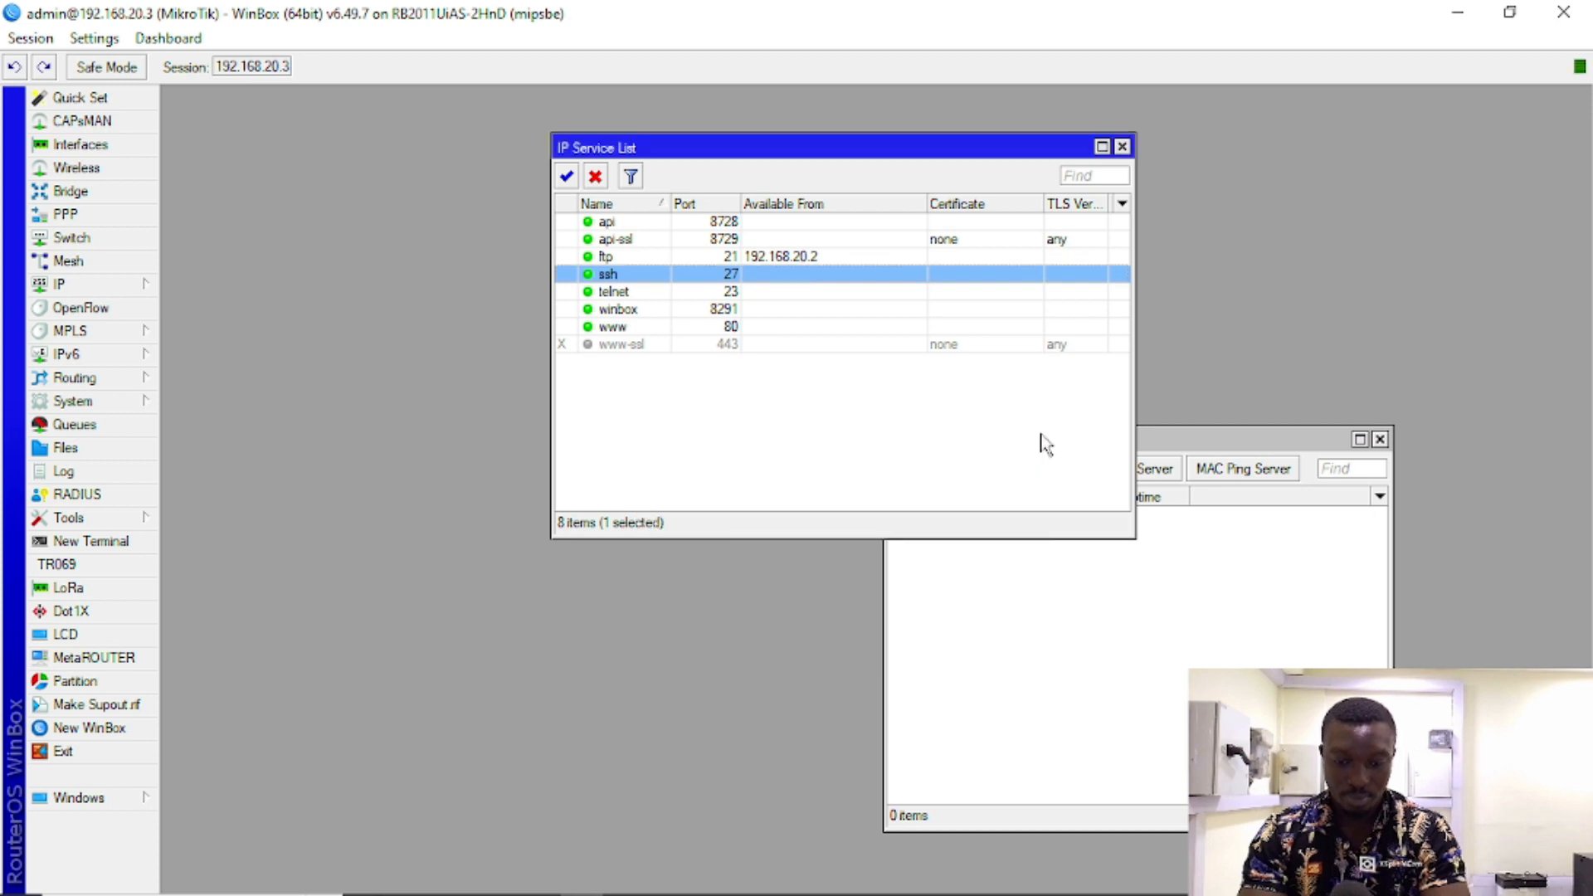
{"action": "double_click", "coordinate": [823, 257]}
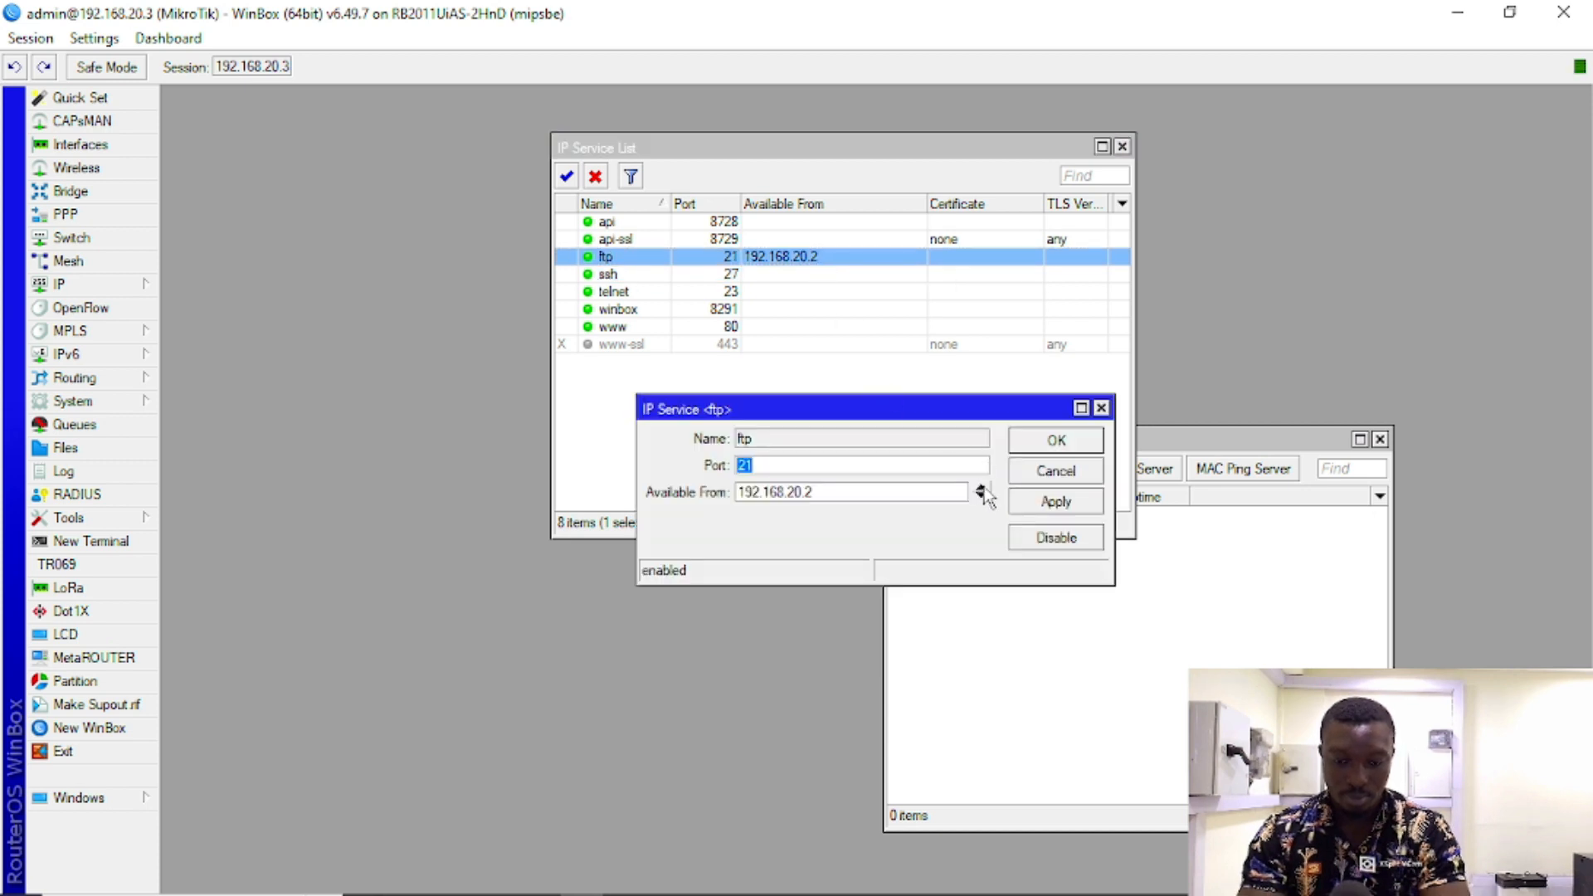
{"action": "left_click", "coordinate": [981, 491]}
{"action": "left_click", "coordinate": [1047, 501]}
{"action": "left_click", "coordinate": [1025, 445]}
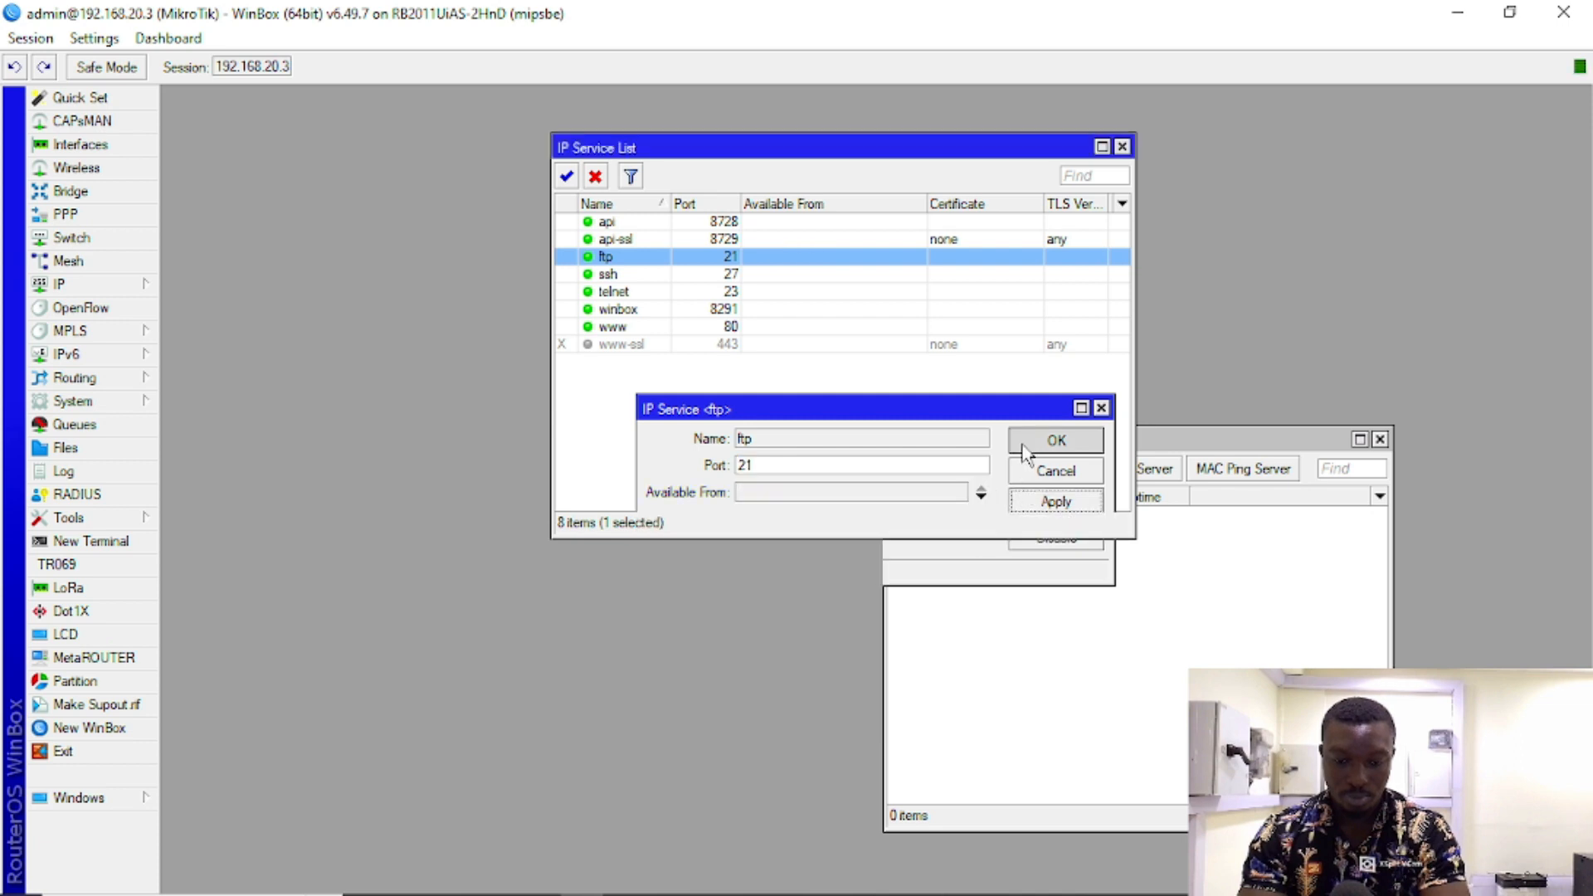
{"action": "left_click_drag", "start_coordinate": [830, 147], "coordinate": [515, 107]}
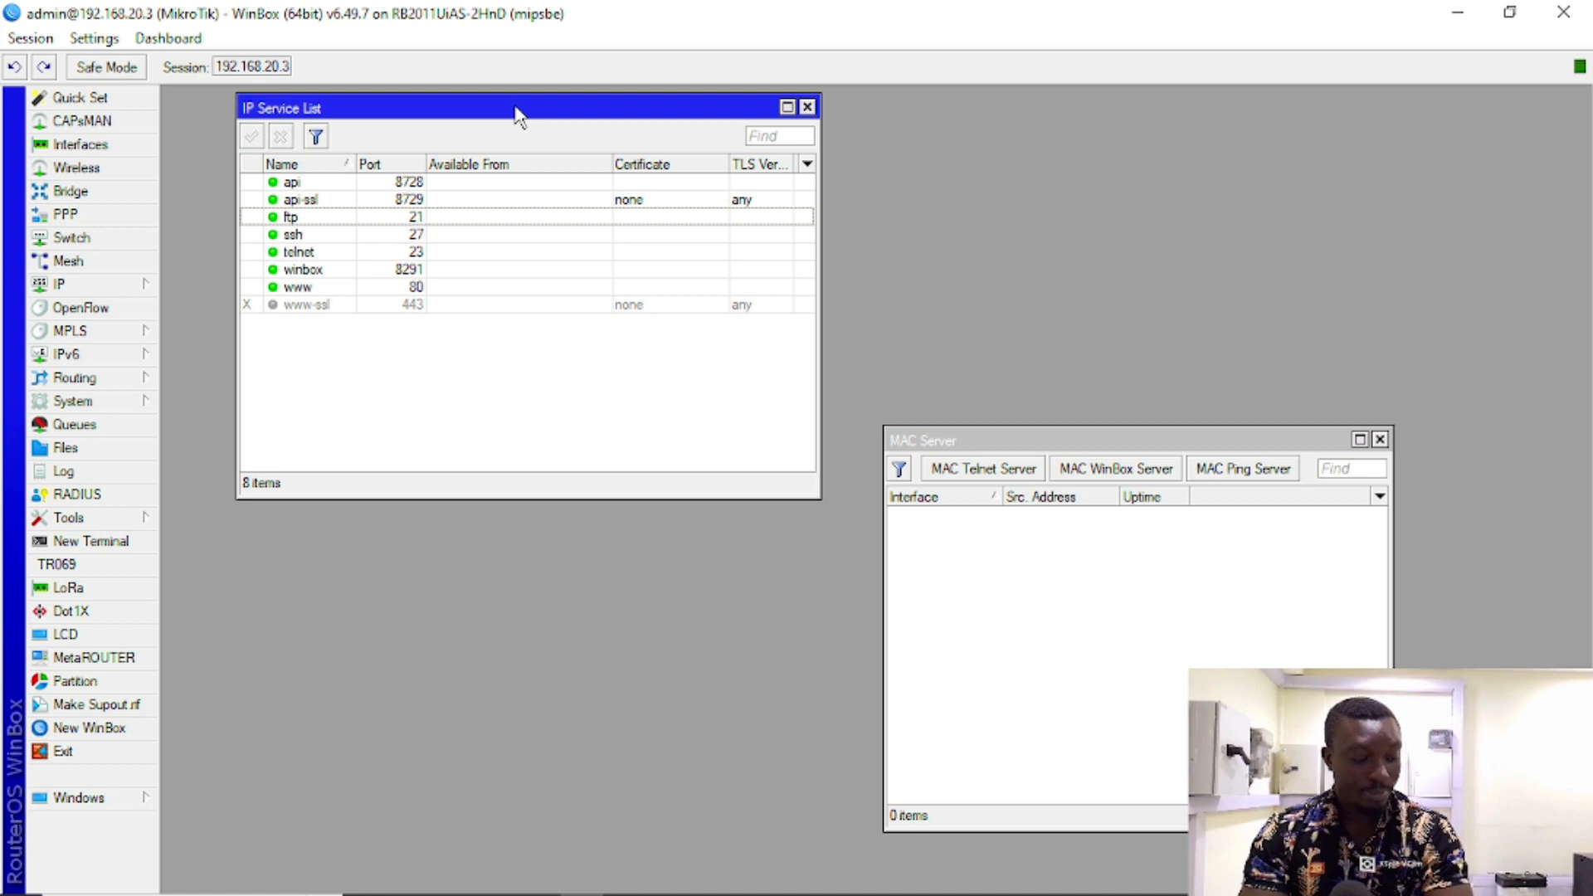
Step: Place the IP Service List beside the MAC Server window and expand the IP menu
{"action": "left_click_drag", "start_coordinate": [515, 113], "coordinate": [562, 441]}
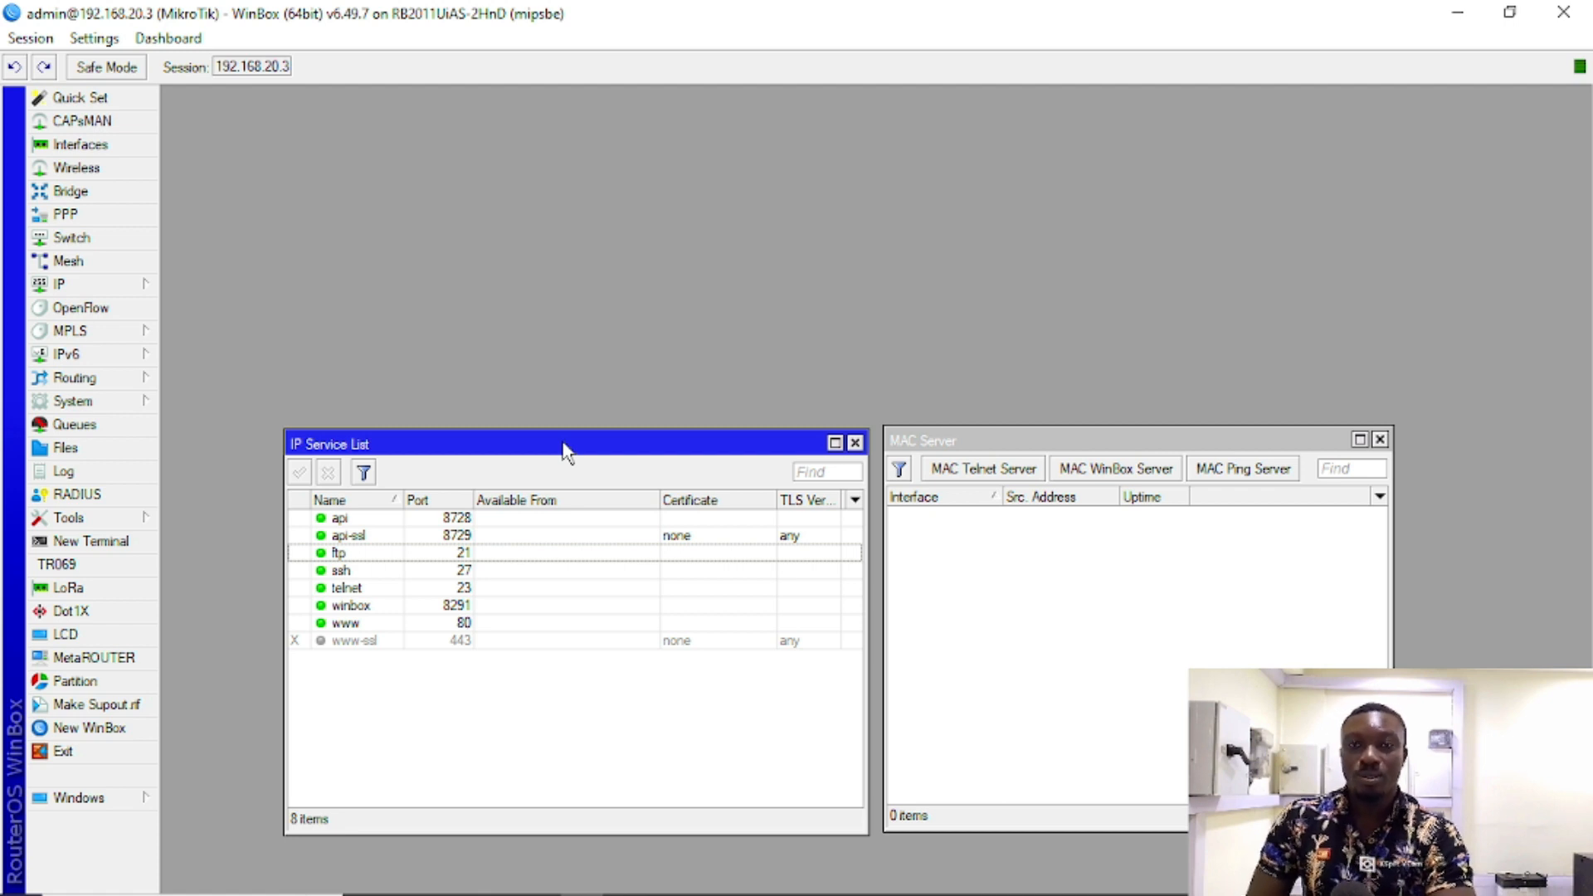
{"action": "left_click", "coordinate": [120, 285]}
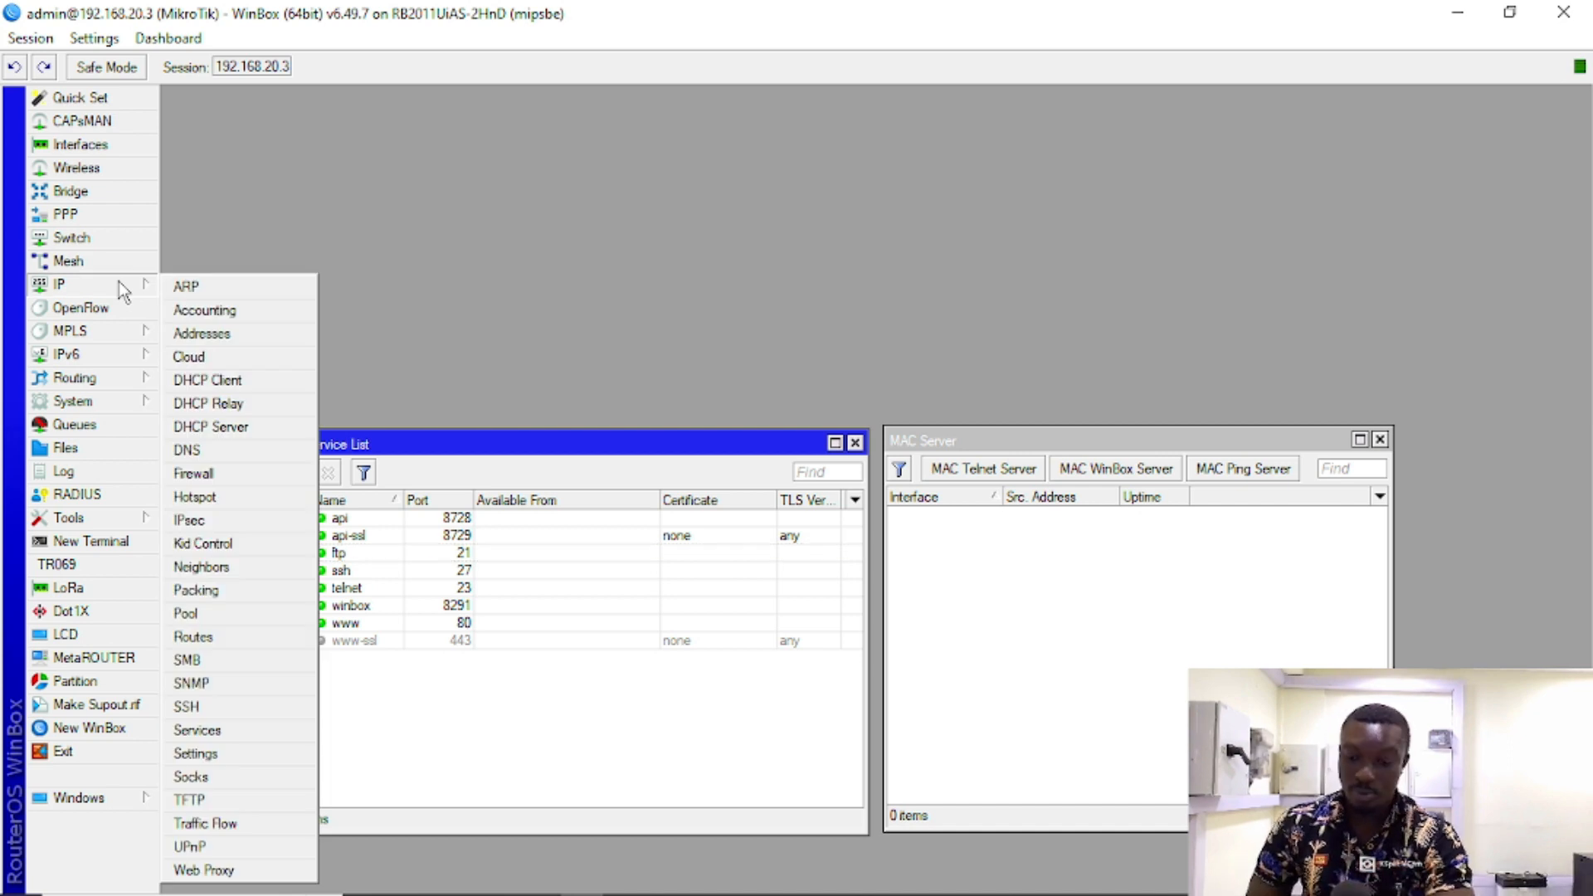
Step: Open the Firewall window and start a new filter rule with chain input
{"action": "left_click", "coordinate": [222, 469]}
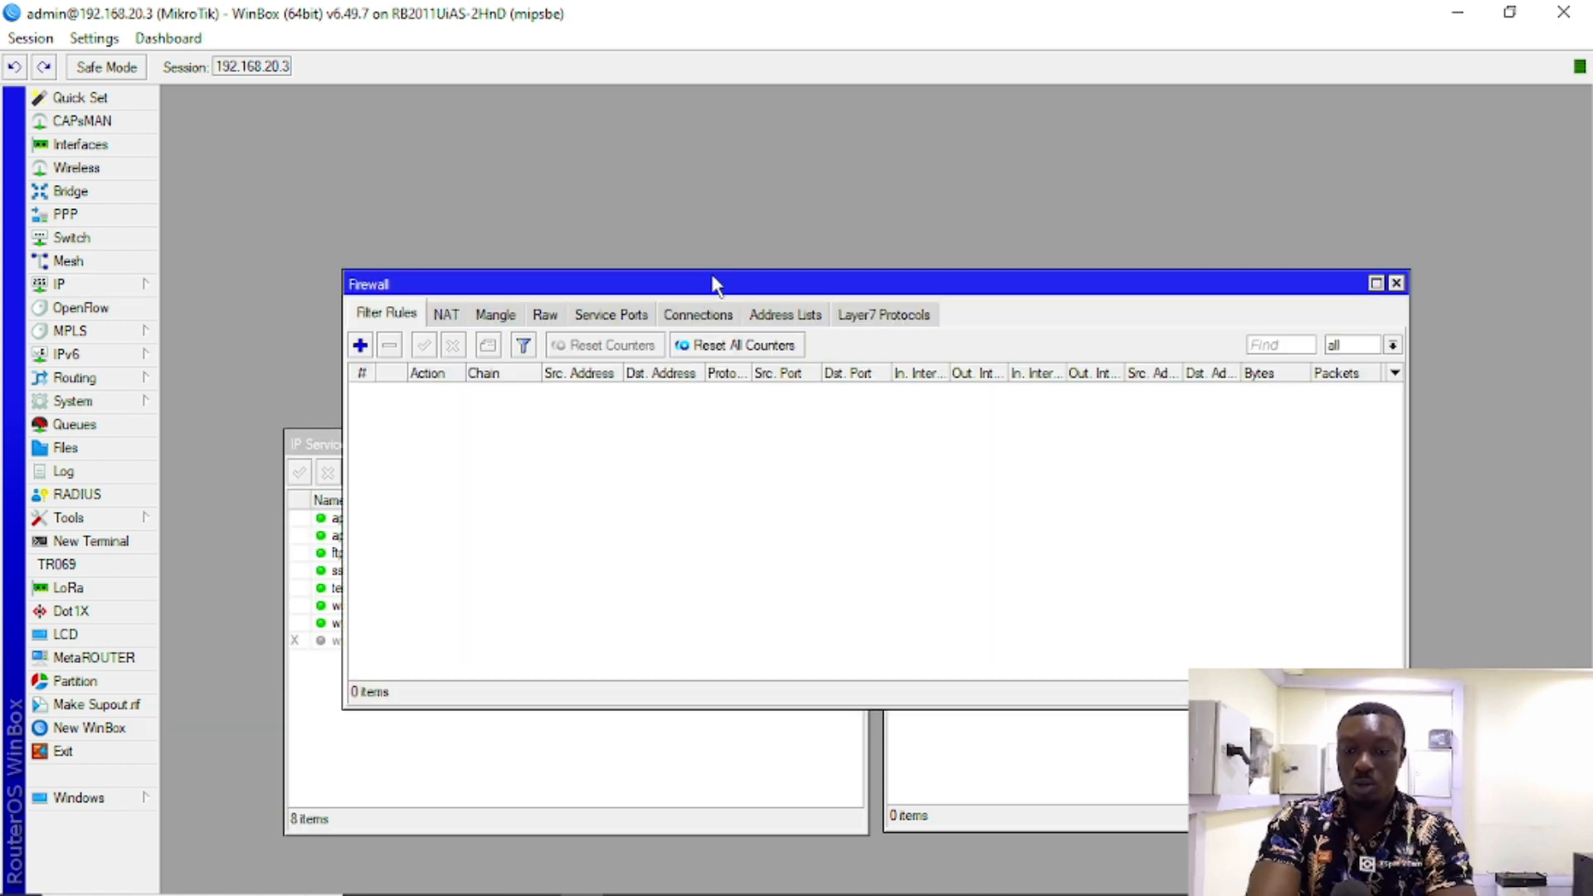
{"action": "left_click_drag", "start_coordinate": [714, 270], "coordinate": [676, 143]}
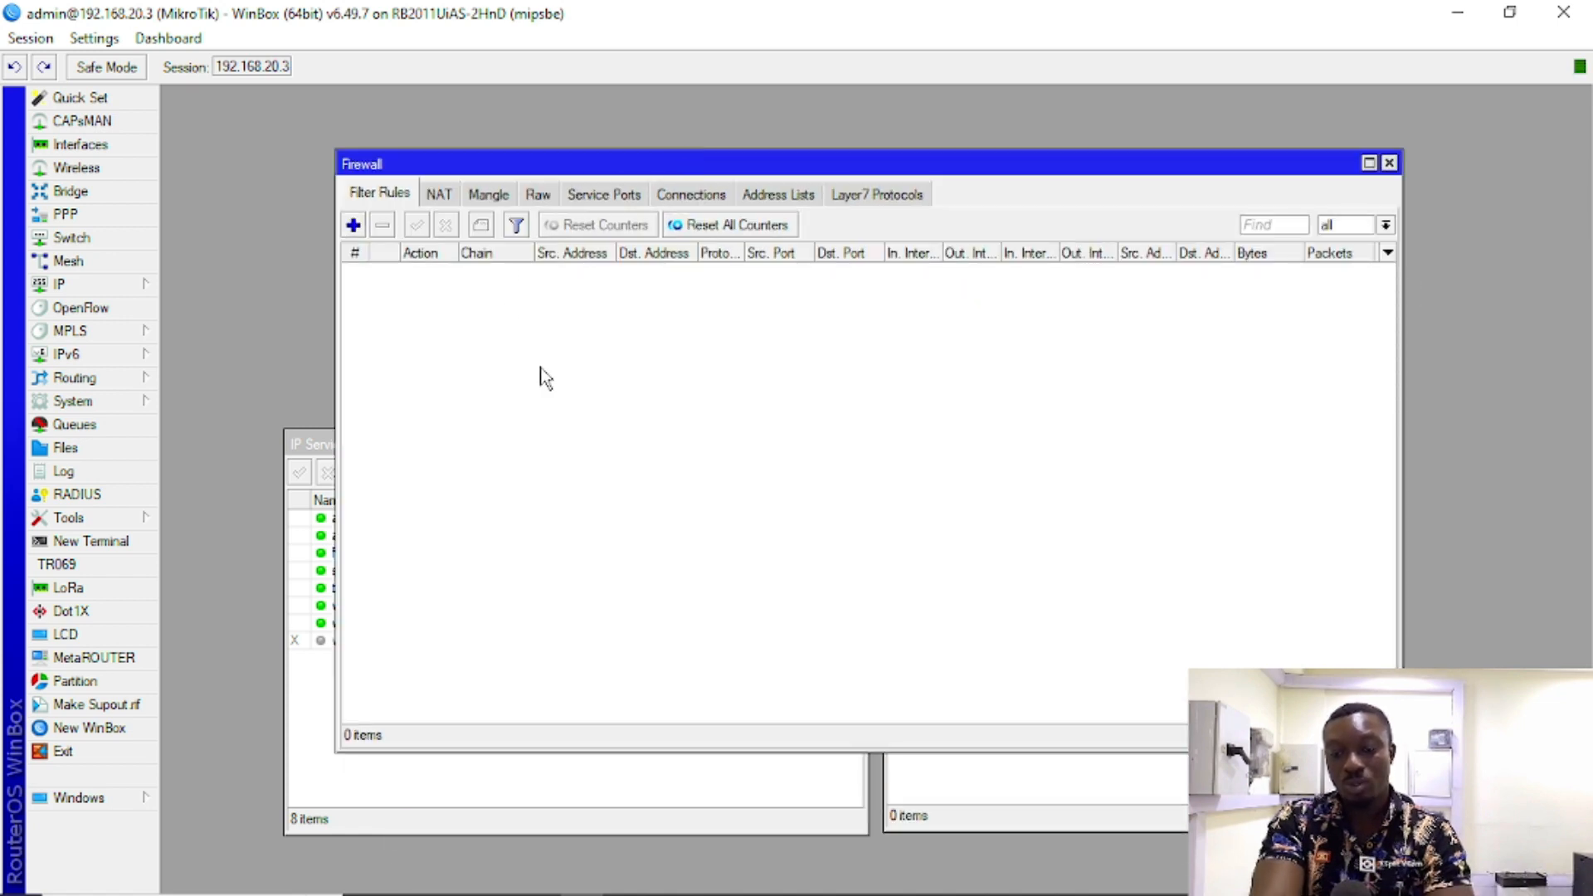
{"action": "left_click", "coordinate": [352, 225]}
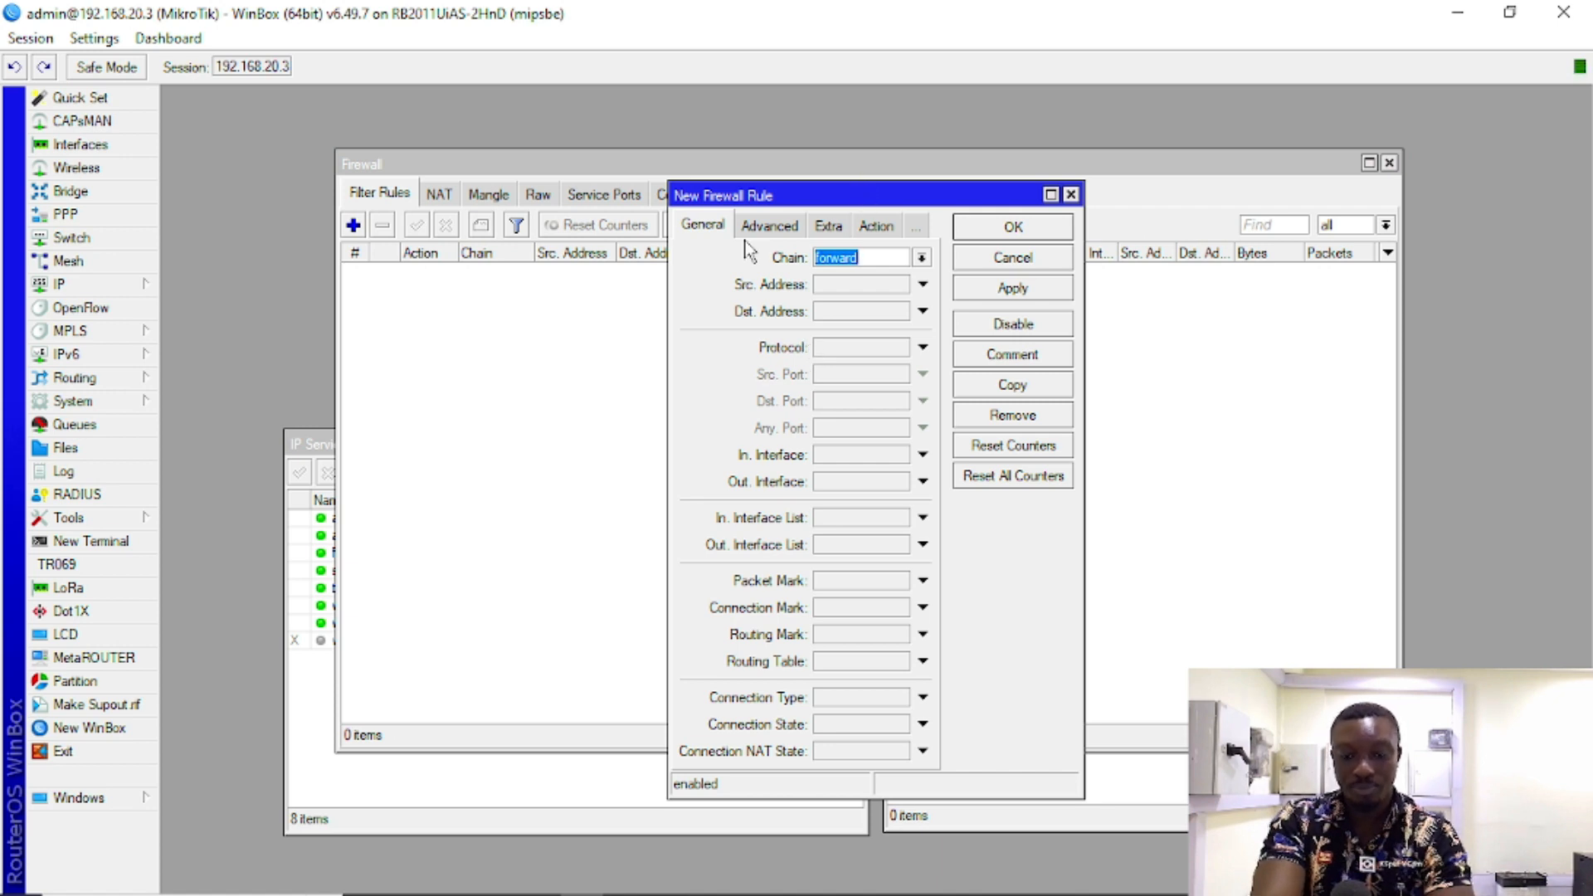
{"action": "left_click_drag", "start_coordinate": [667, 292], "coordinate": [460, 290]}
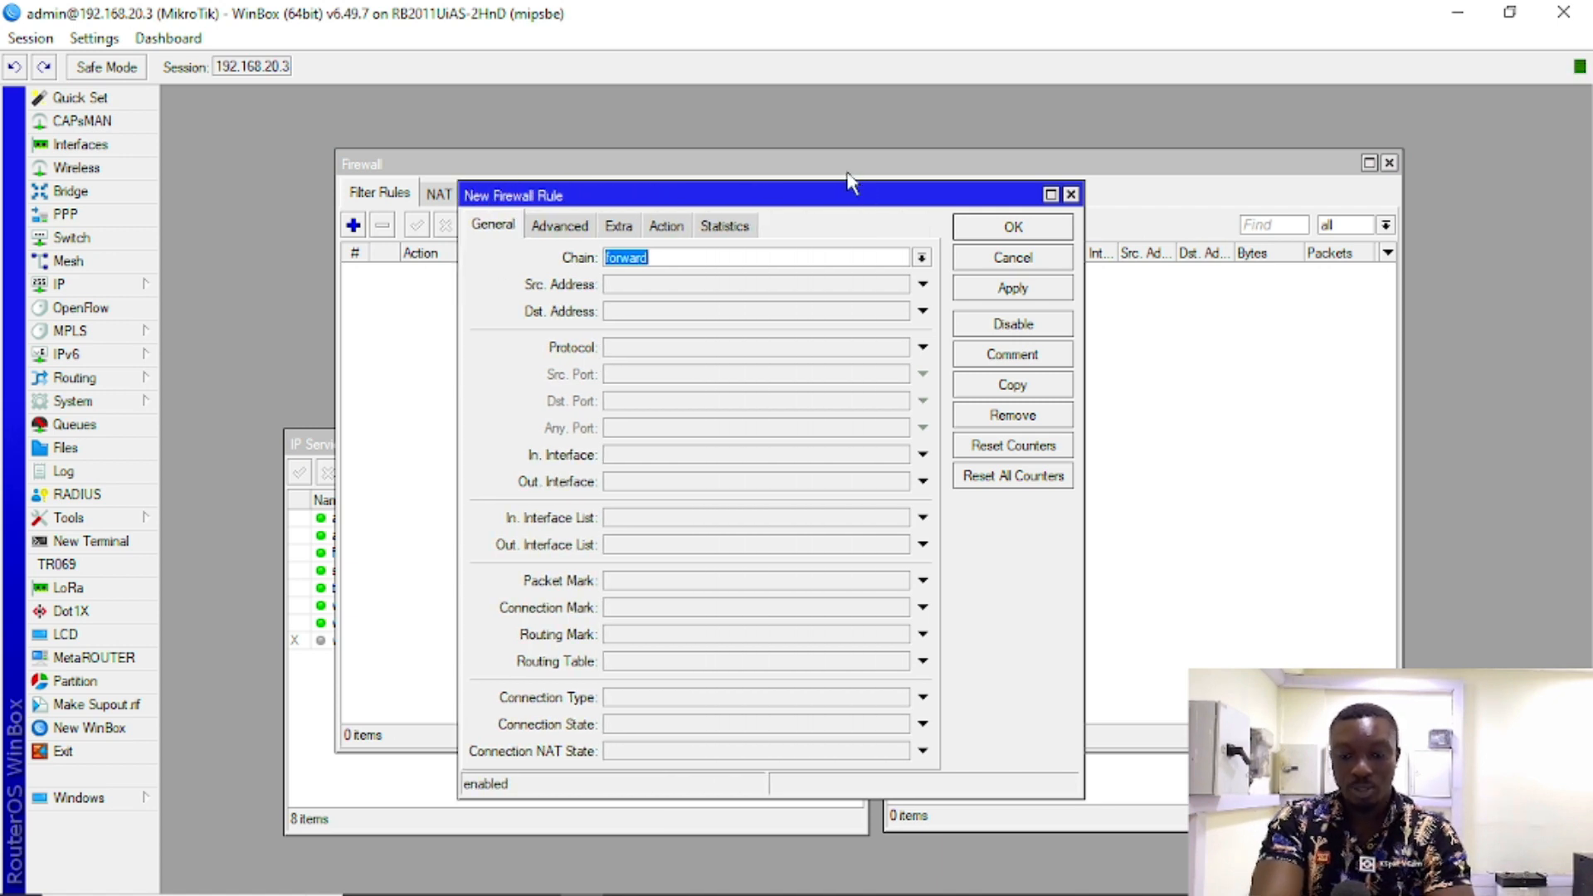
{"action": "left_click_drag", "start_coordinate": [822, 199], "coordinate": [948, 172]}
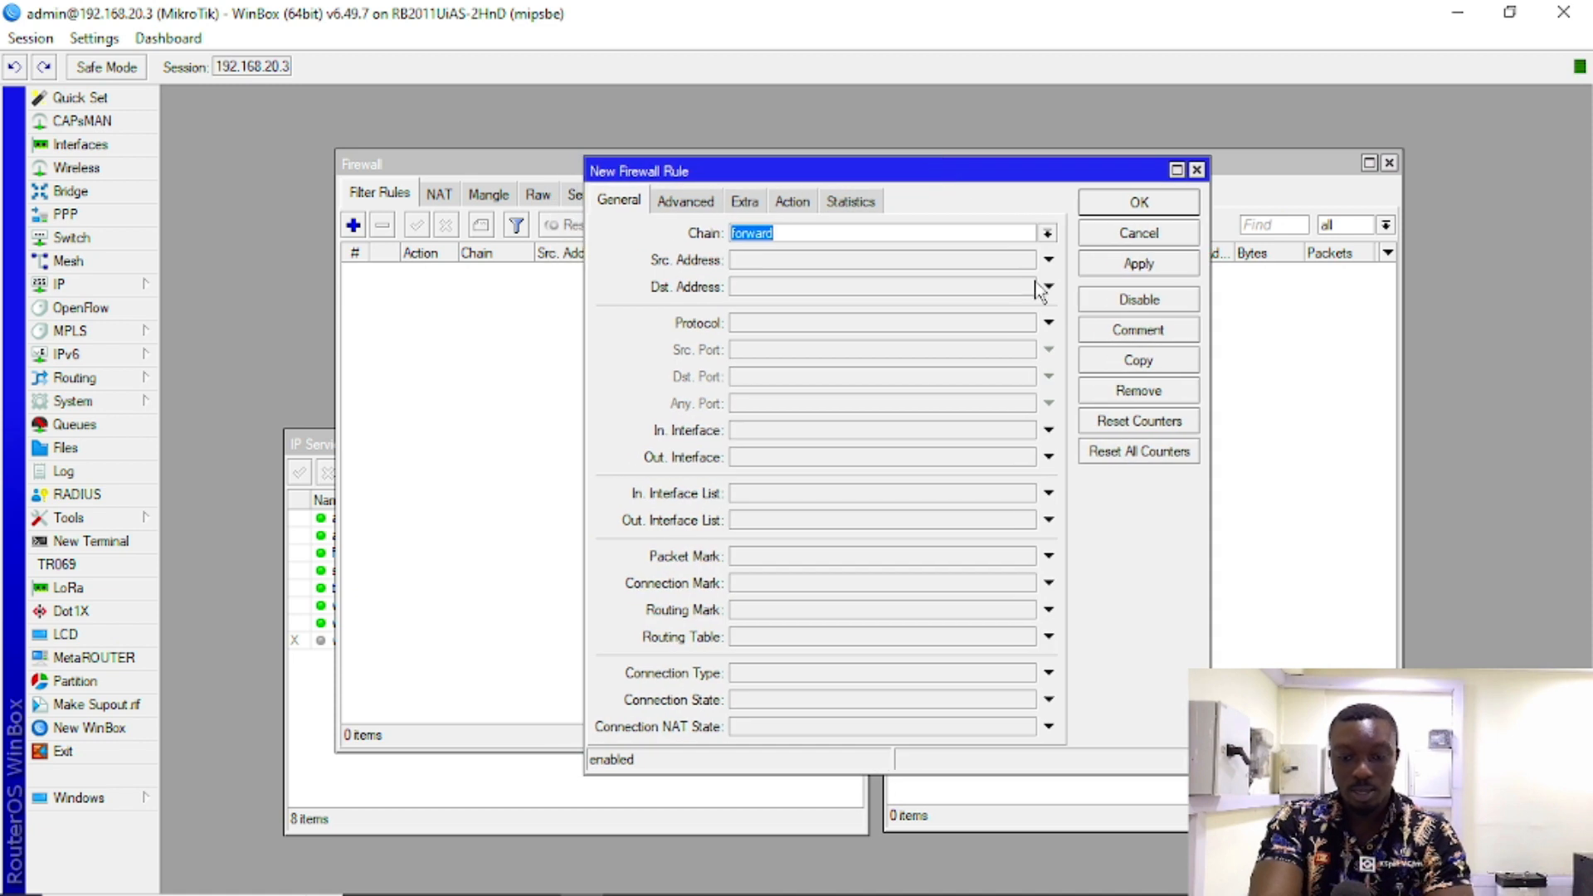
{"action": "left_click", "coordinate": [1047, 233]}
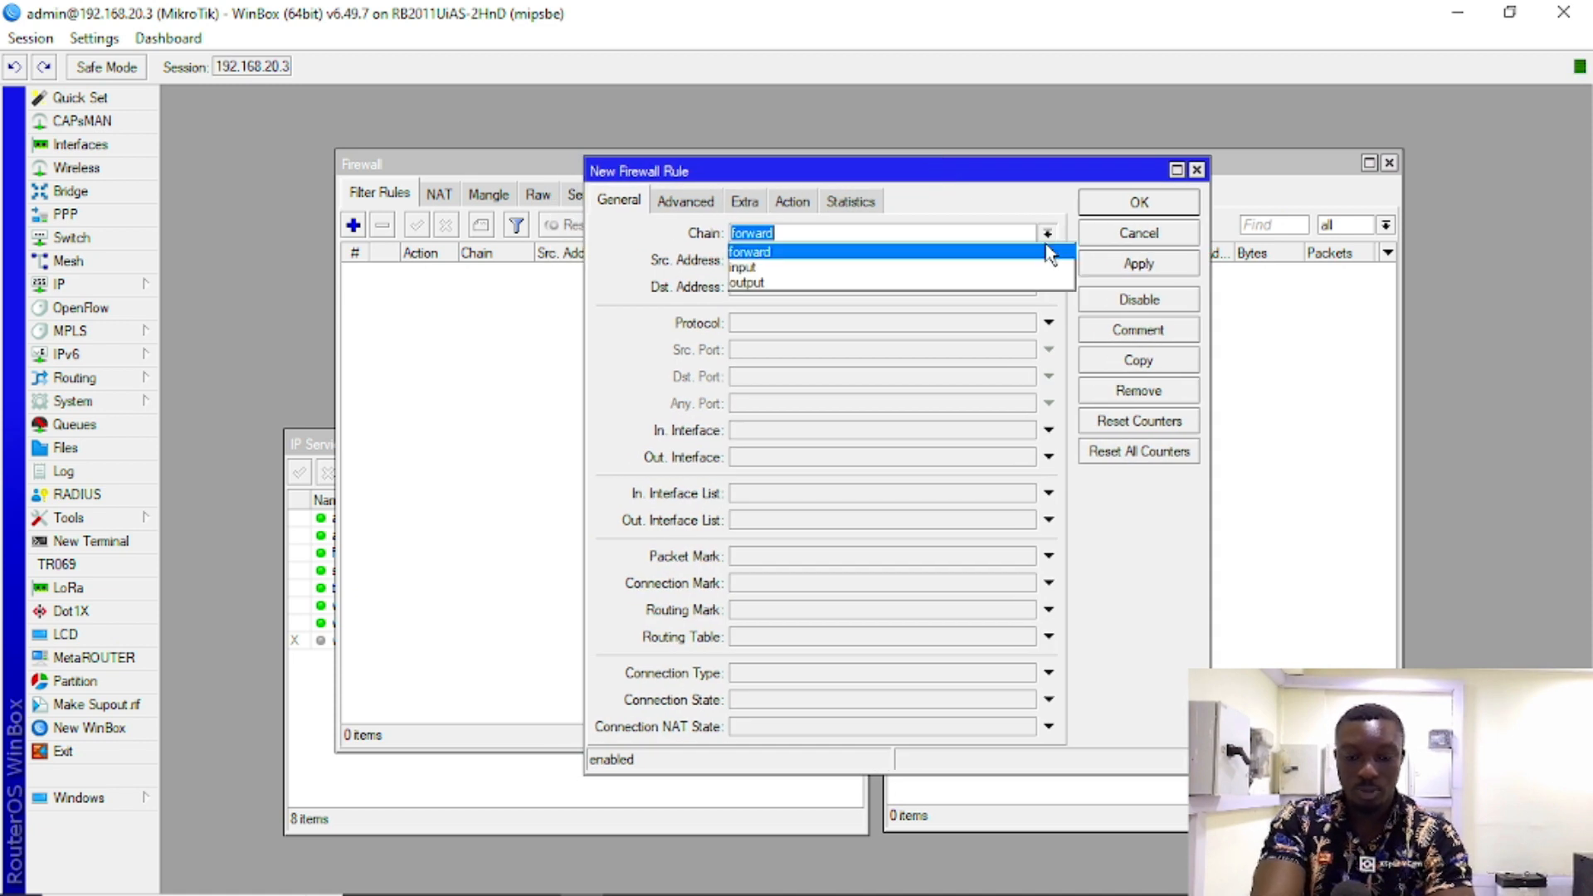
{"action": "left_click", "coordinate": [906, 268]}
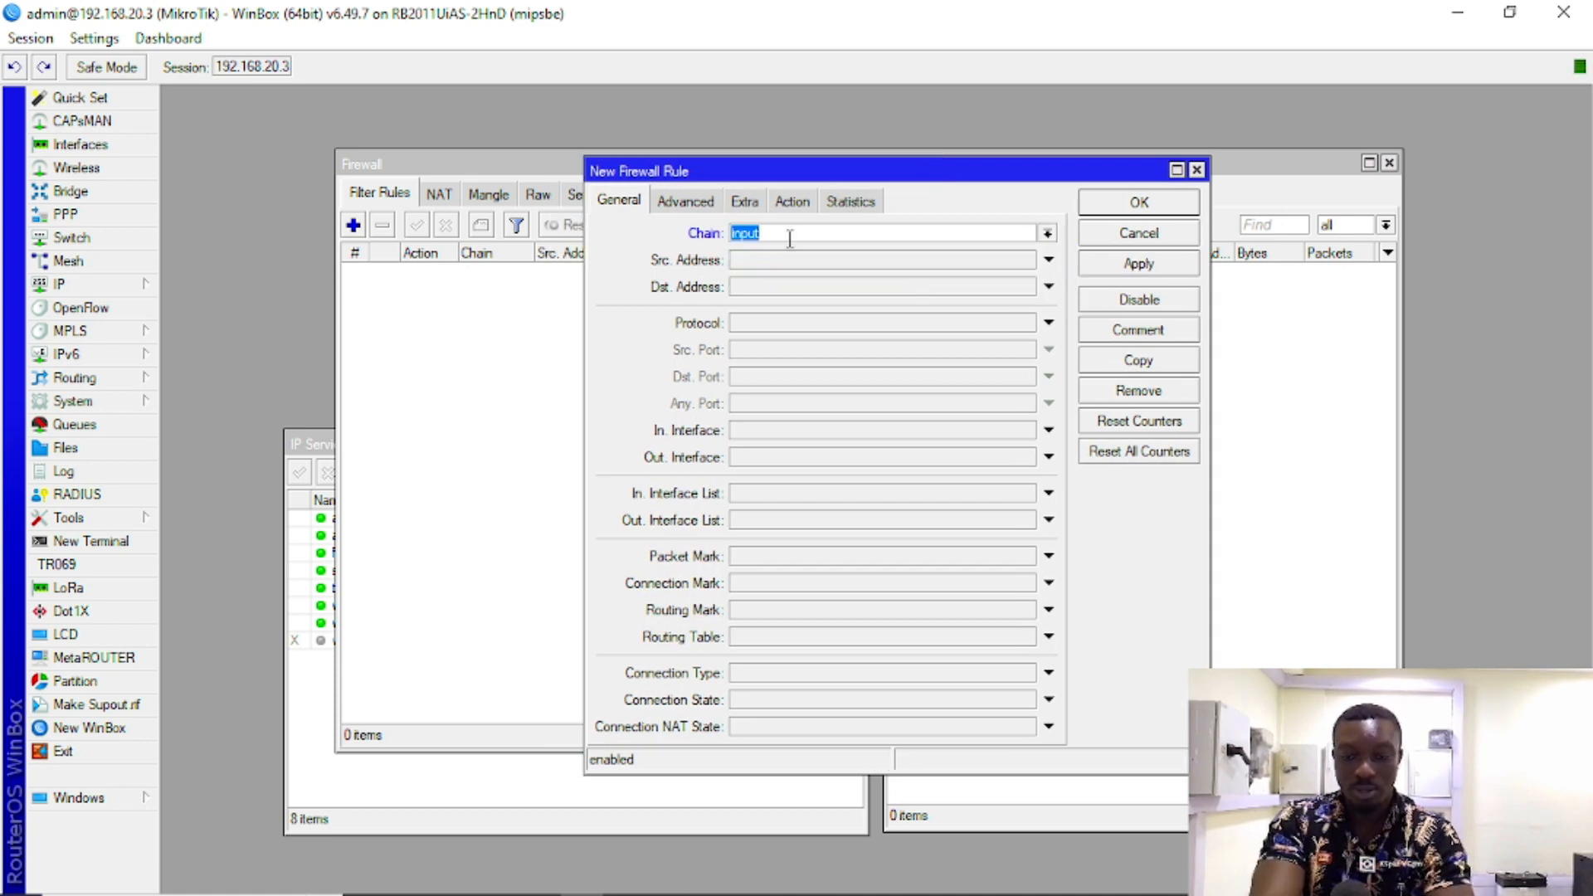
Step: Set the rule's source address to 192.168.20.2 with action accept, then apply and close it
{"action": "left_click", "coordinate": [828, 240]}
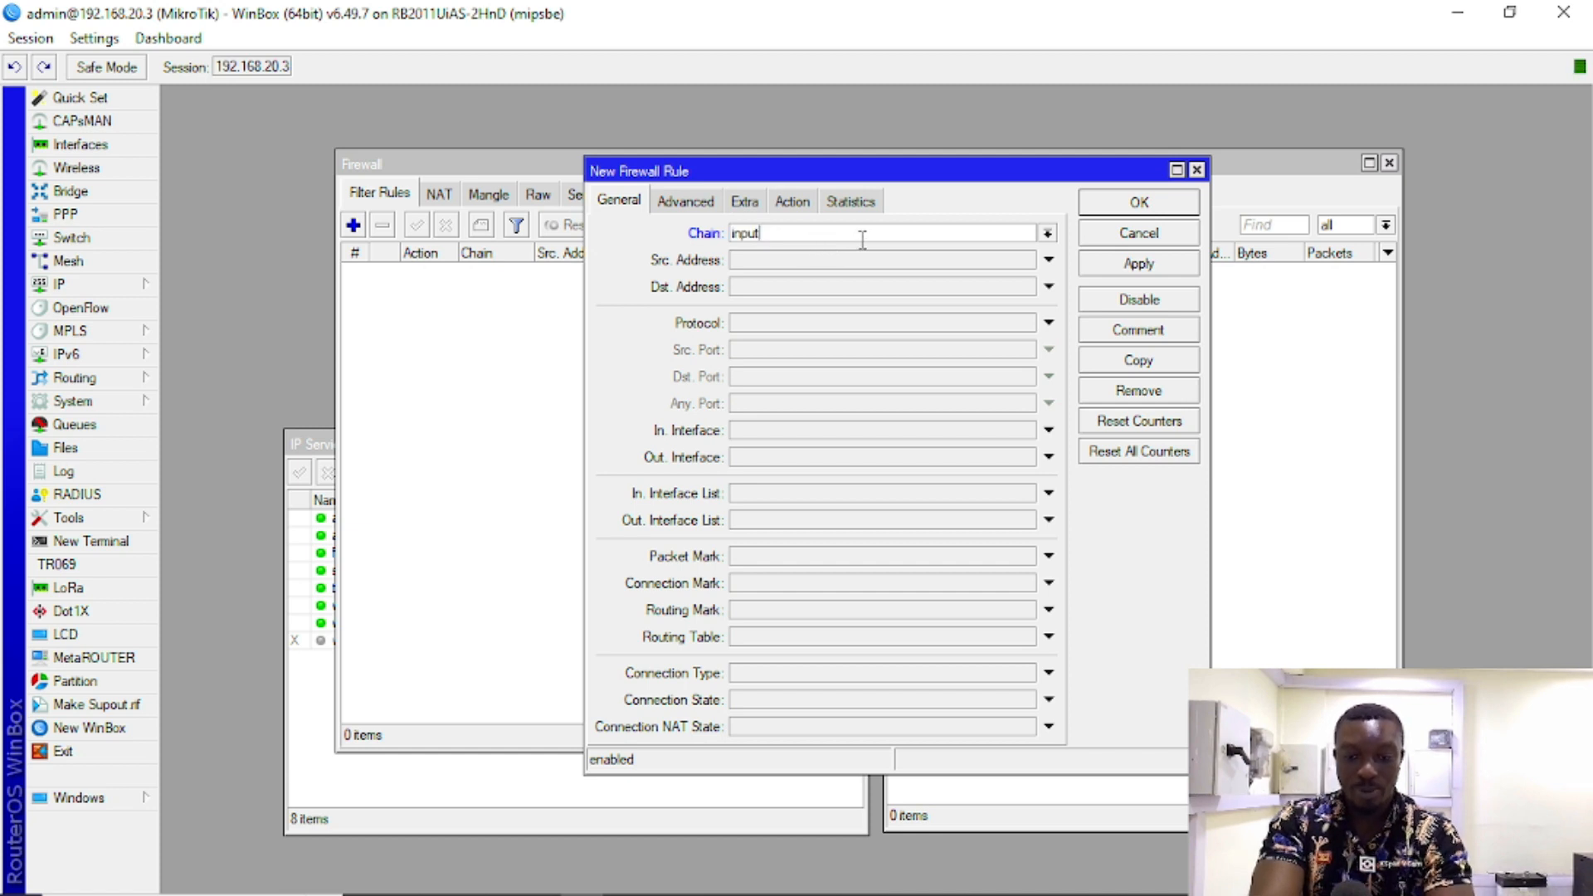
{"action": "left_click", "coordinate": [773, 261]}
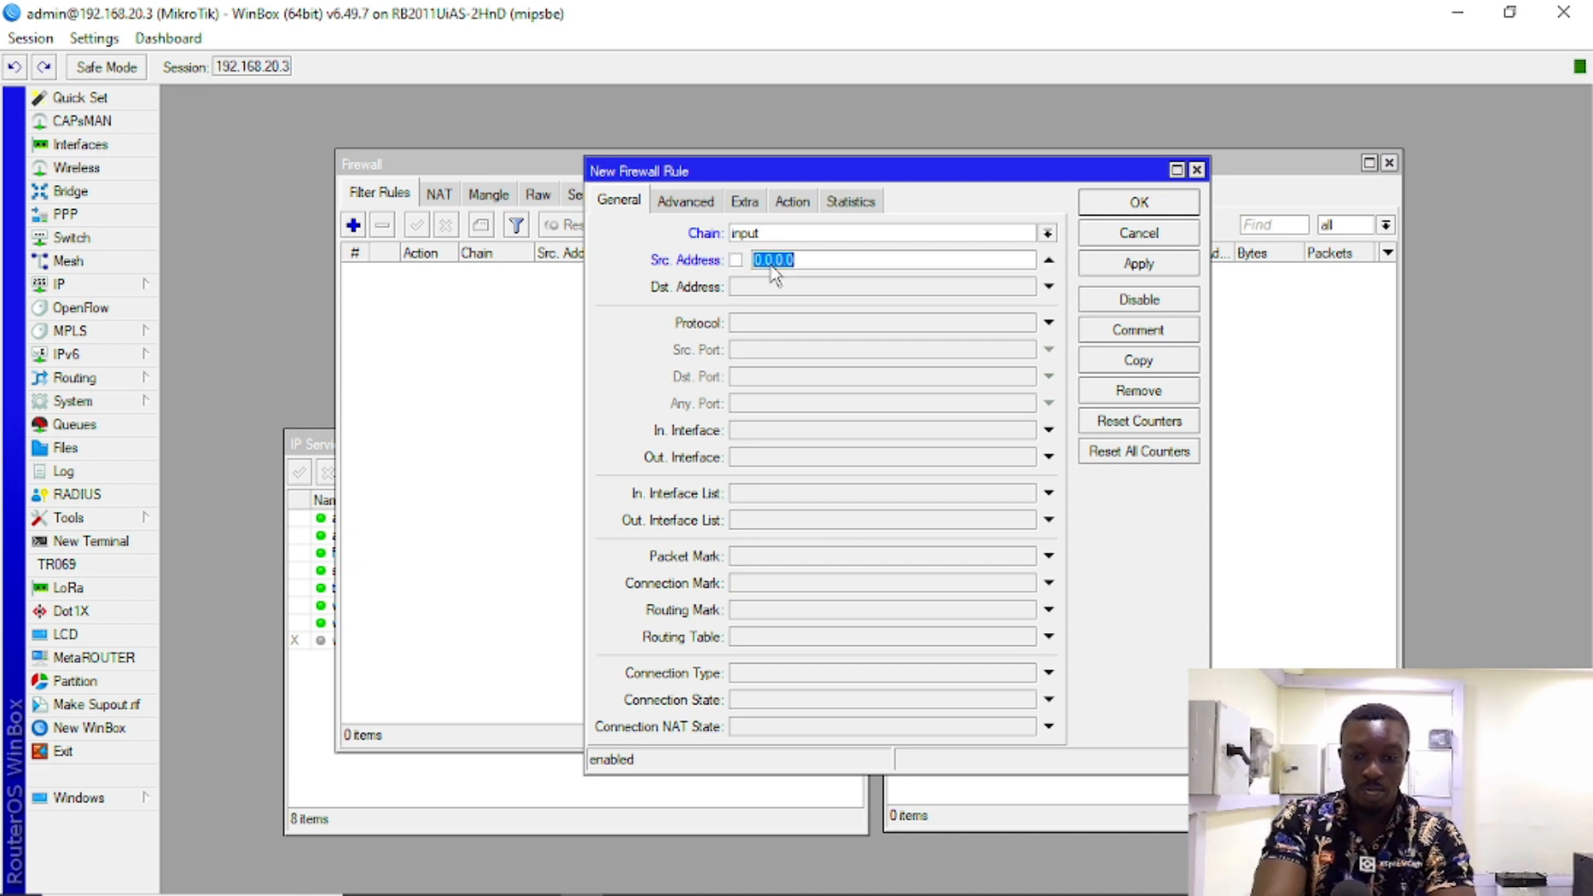
{"action": "type", "text": "192.168.20.2"}
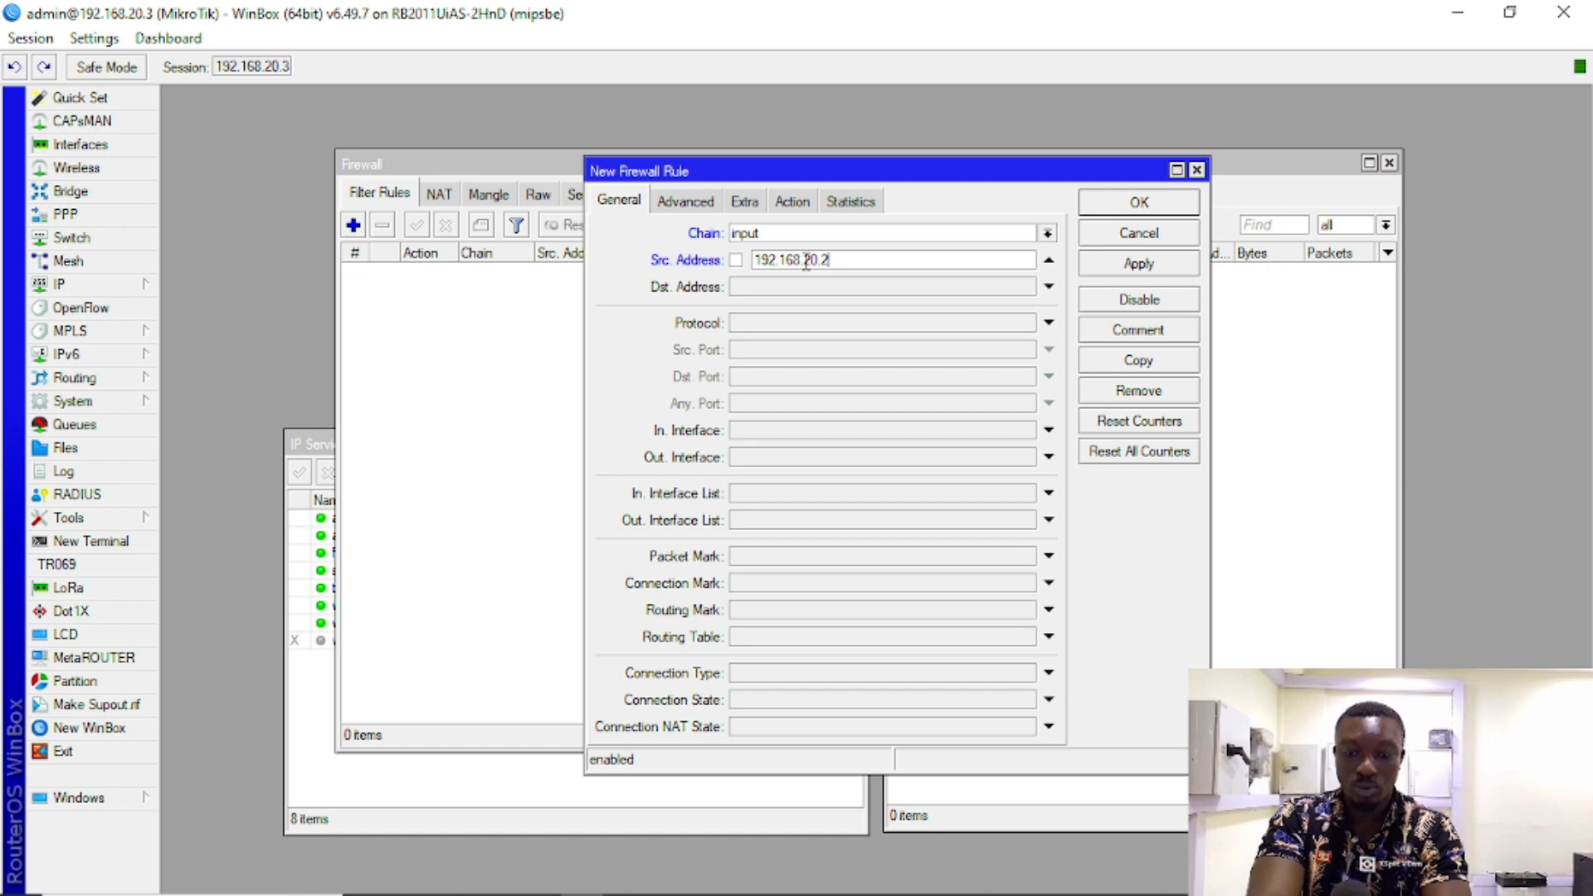
{"action": "left_click", "coordinate": [793, 201]}
{"action": "left_click", "coordinate": [759, 232]}
{"action": "left_click", "coordinate": [760, 235]}
{"action": "left_click", "coordinate": [629, 202]}
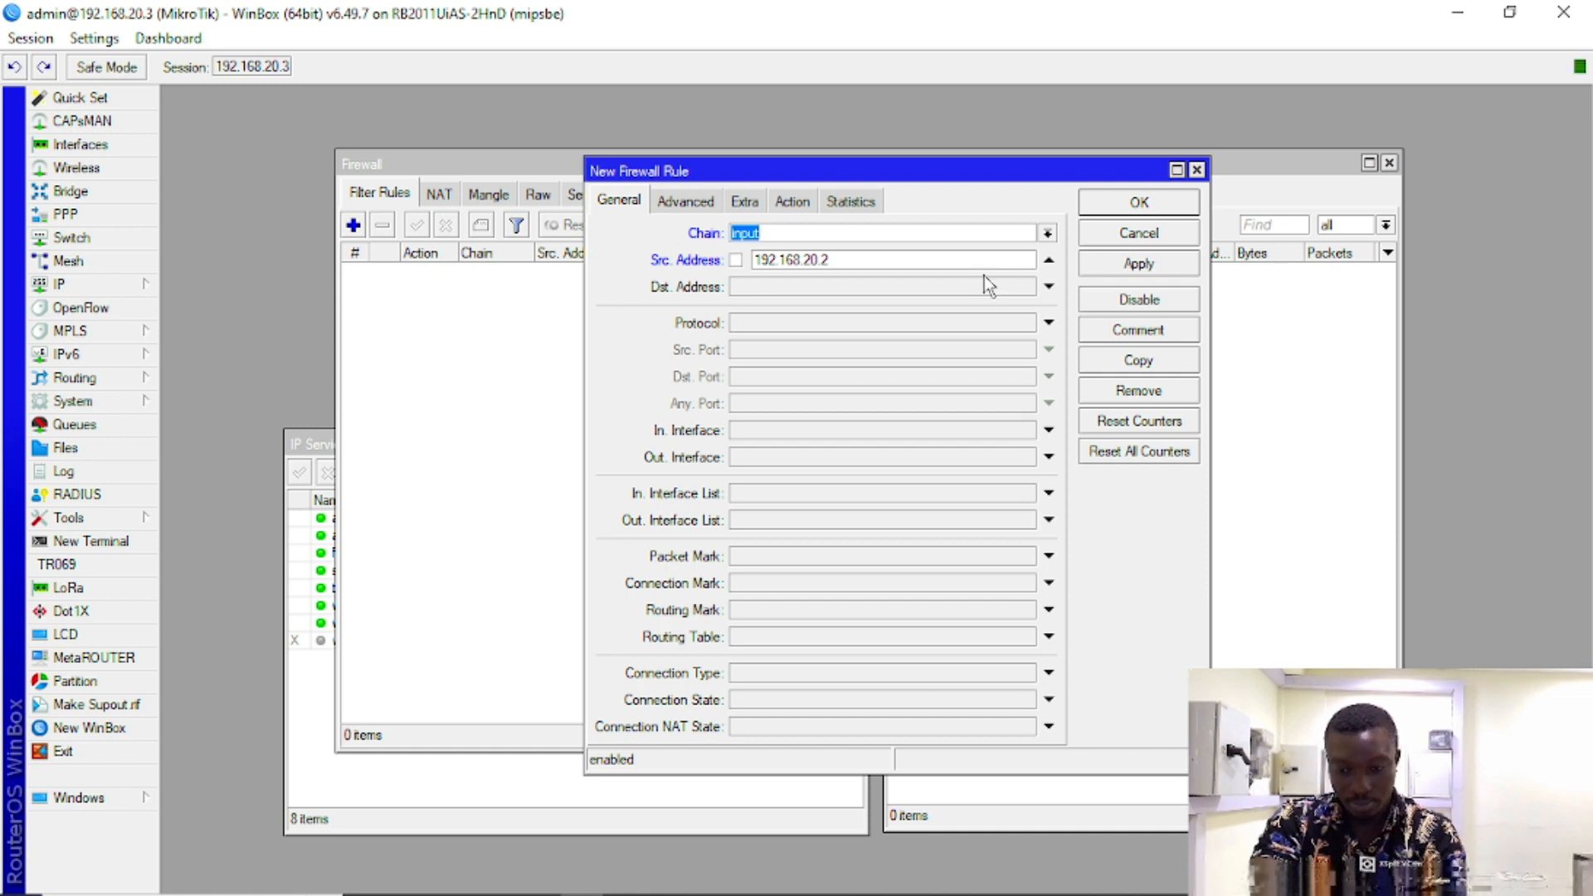
{"action": "left_click", "coordinate": [1129, 262]}
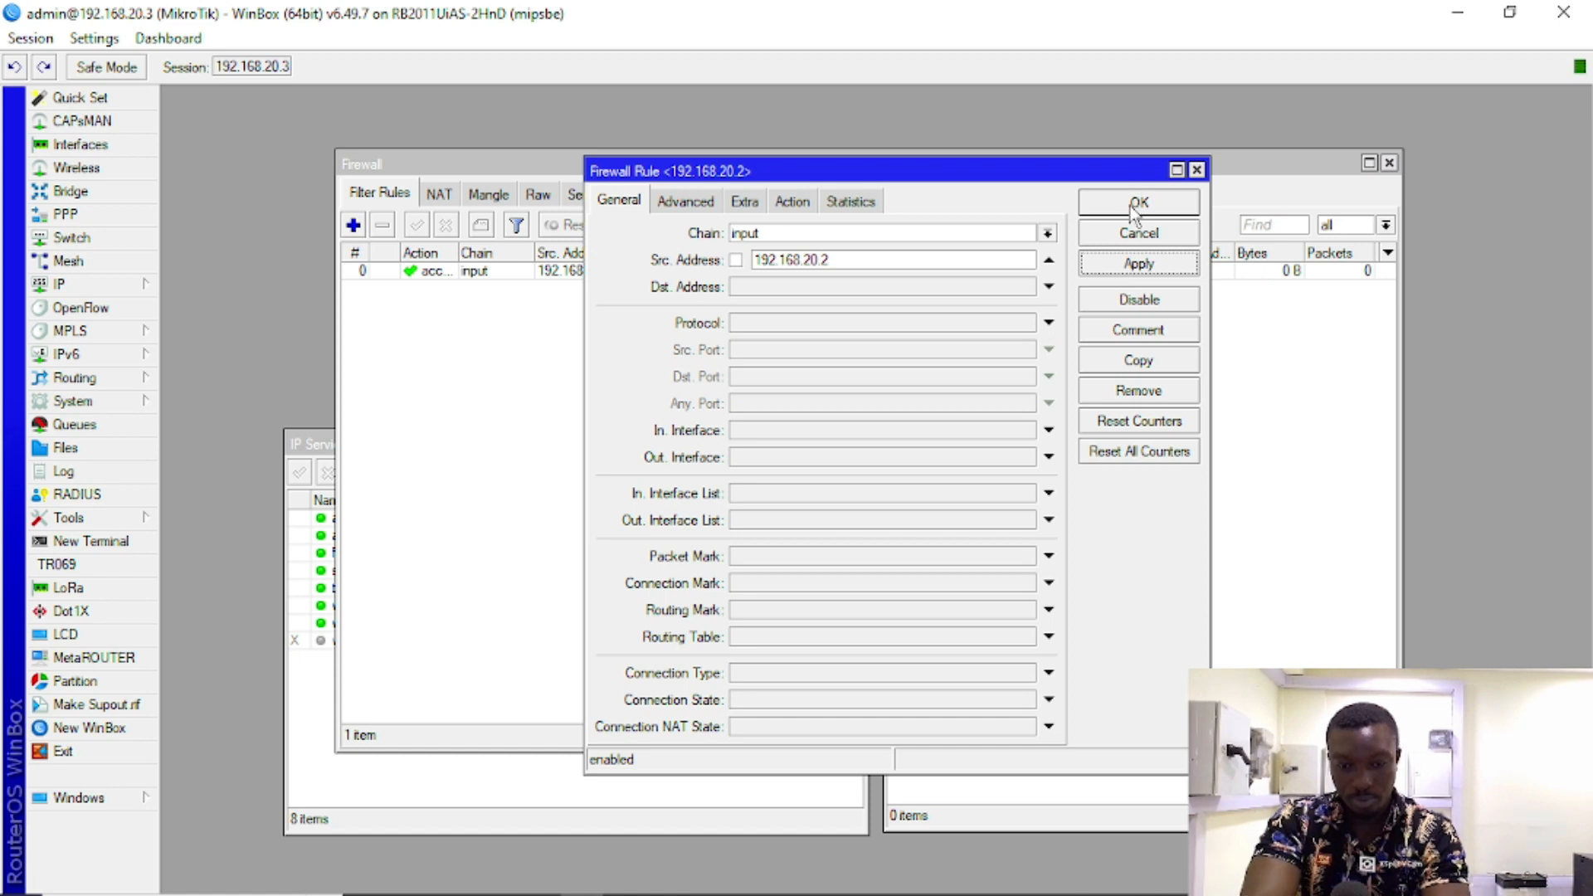
{"action": "left_click", "coordinate": [1137, 206]}
Step: Create a new input-chain rule with source address 192.168.20.0/24 instead of destination
{"action": "left_click", "coordinate": [353, 225]}
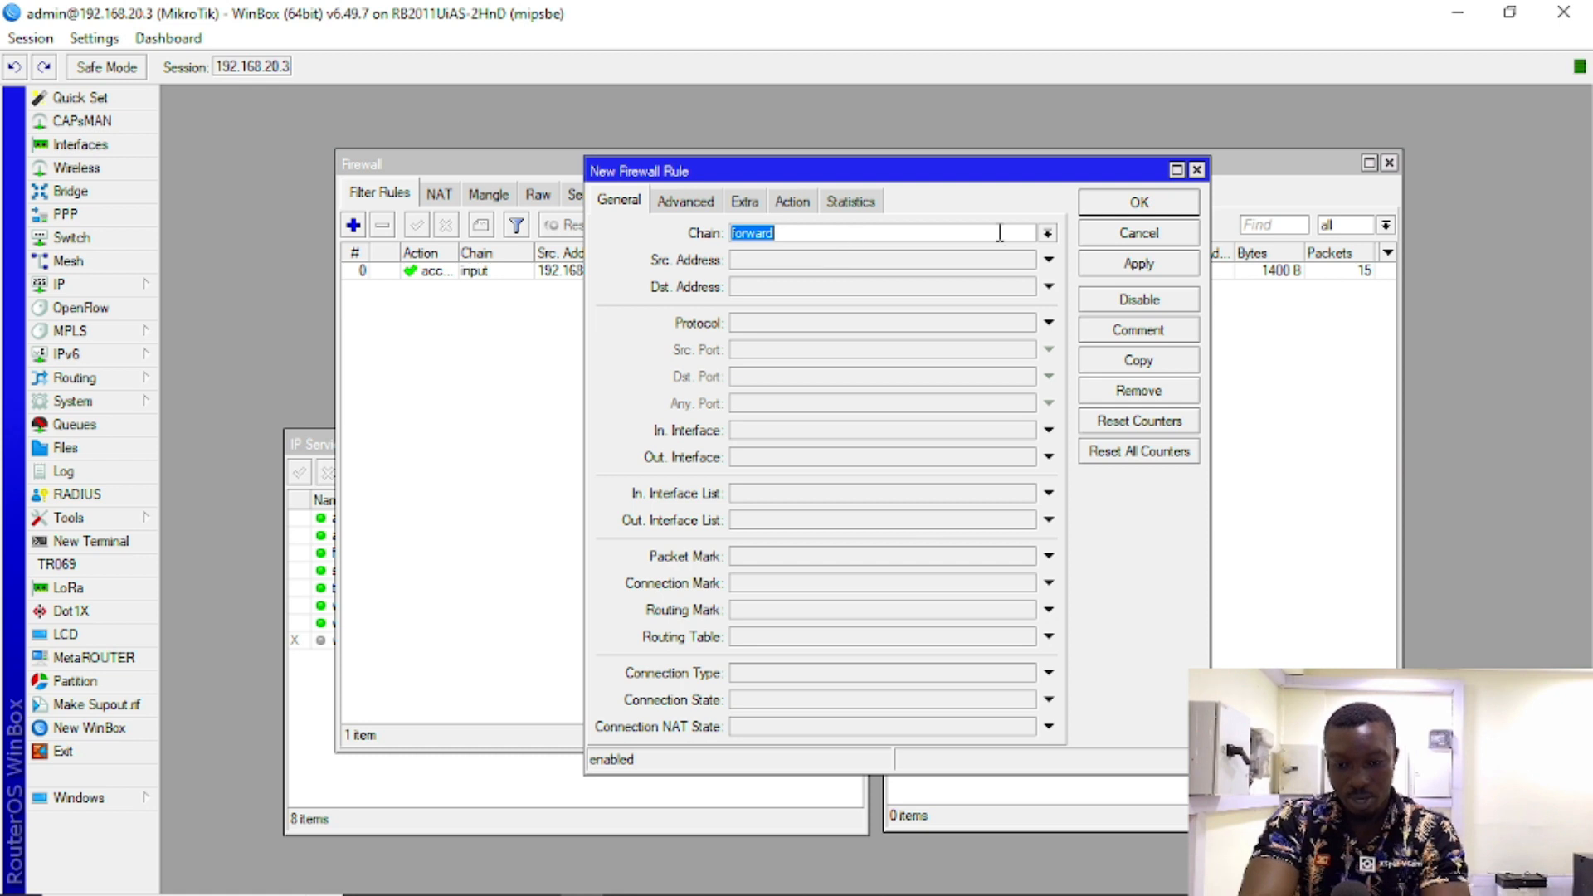
{"action": "left_click", "coordinate": [1047, 233]}
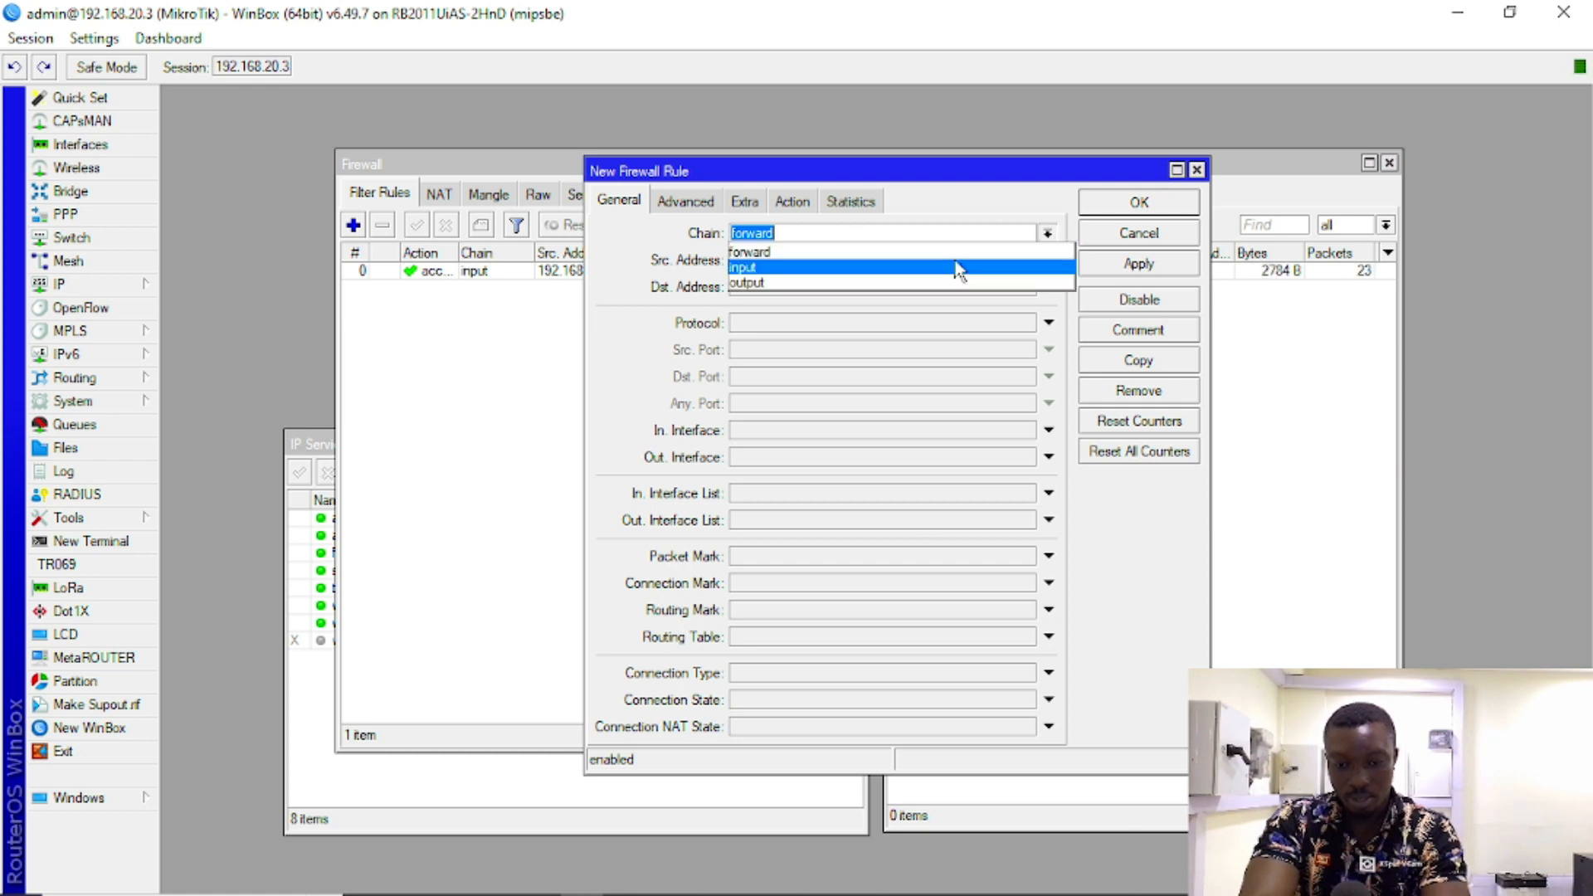
{"action": "left_click", "coordinate": [896, 269]}
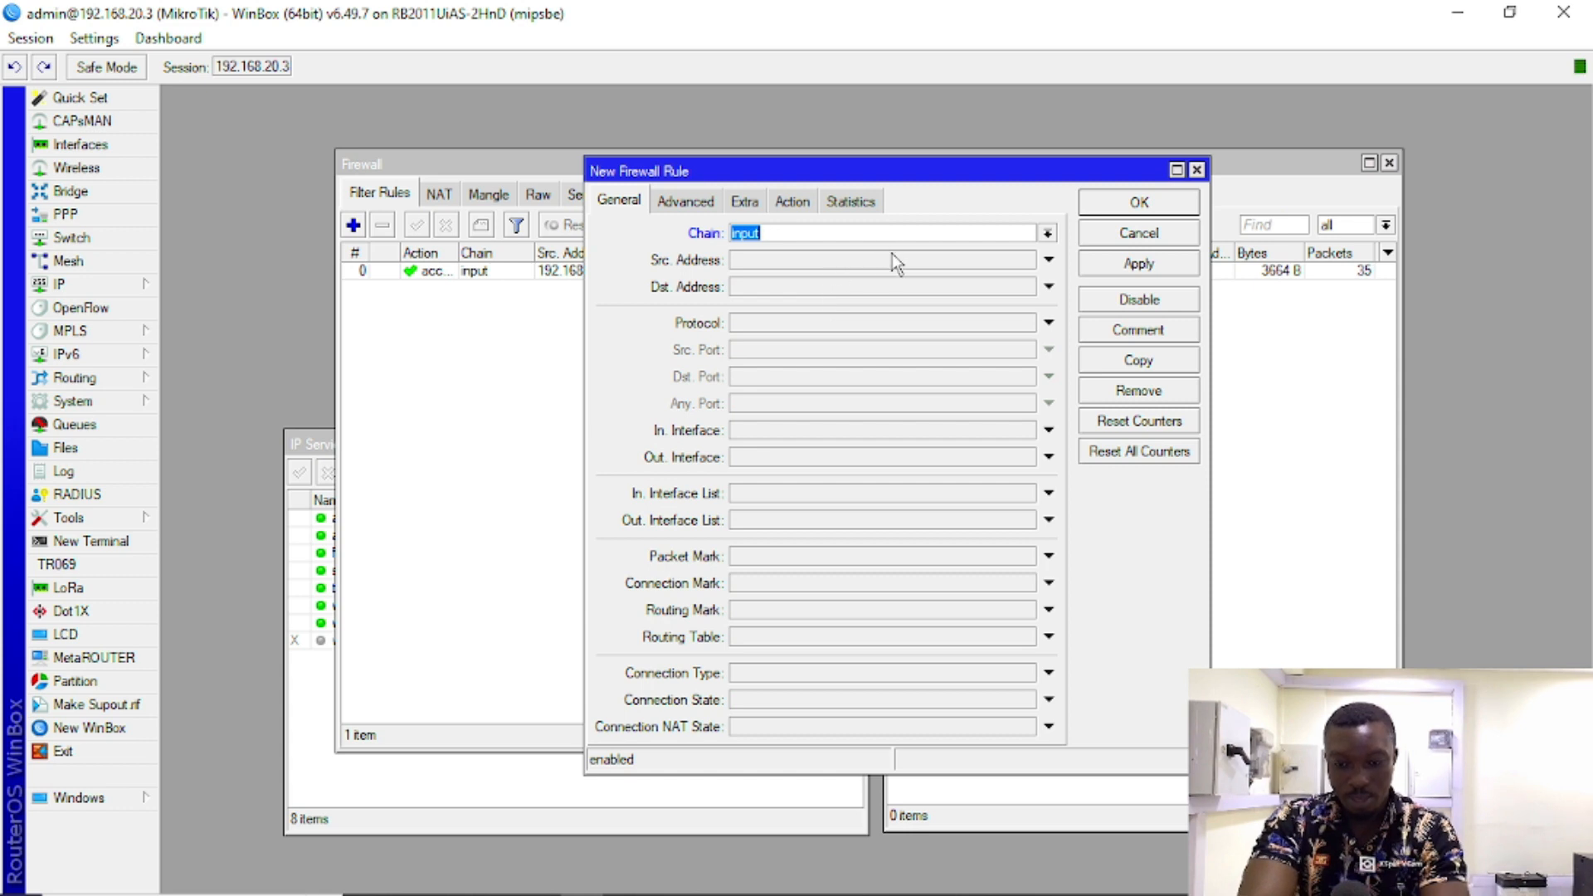
{"action": "left_click", "coordinate": [794, 291]}
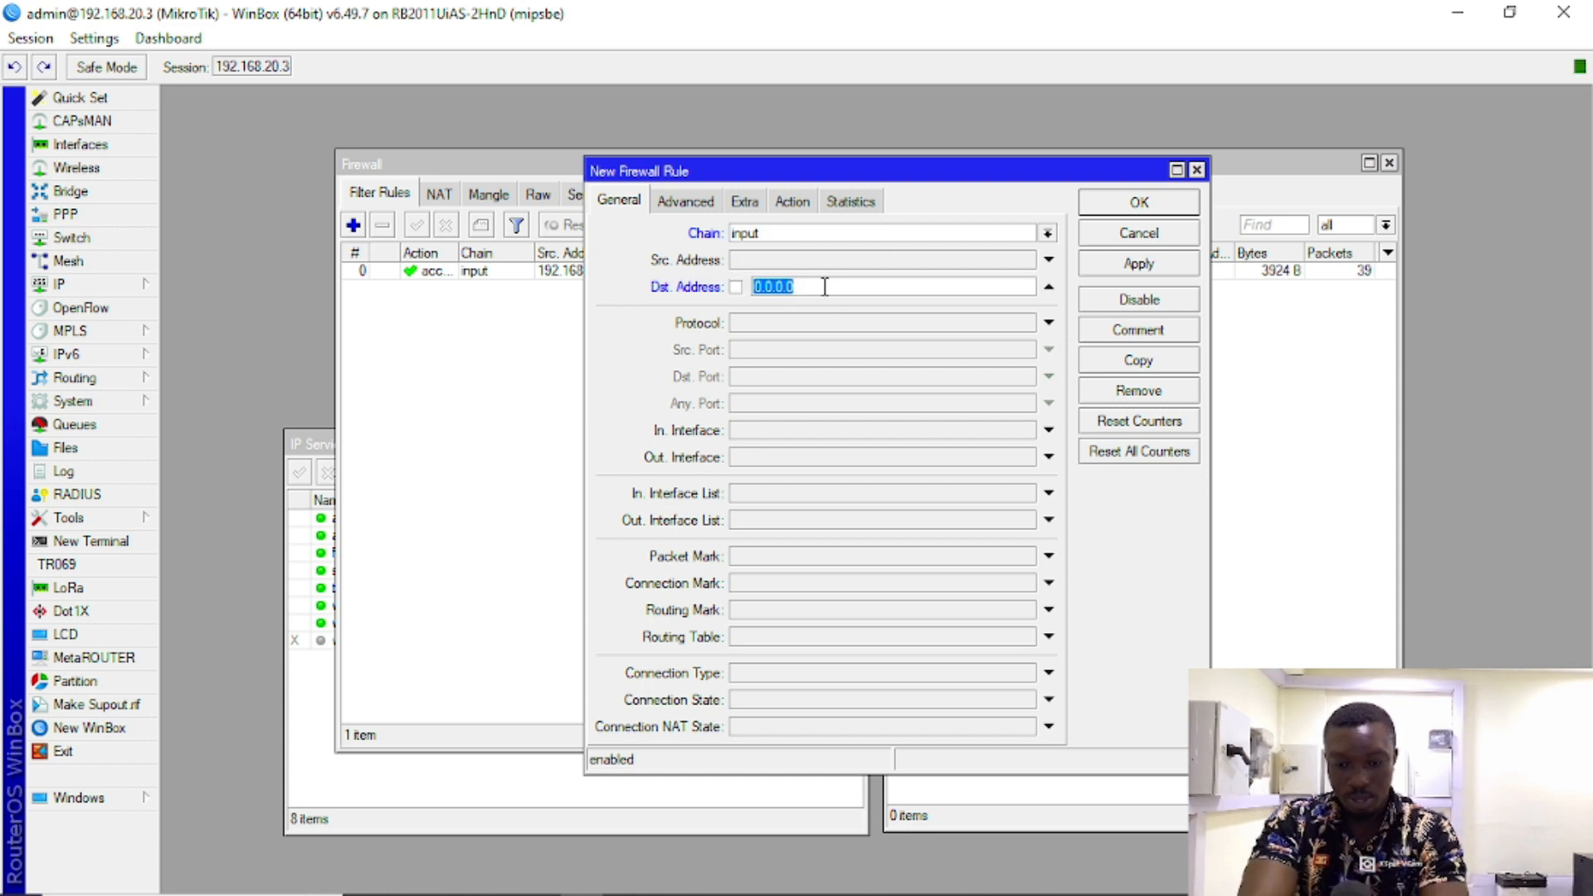
{"action": "type", "text": "192.168.20.0/24"}
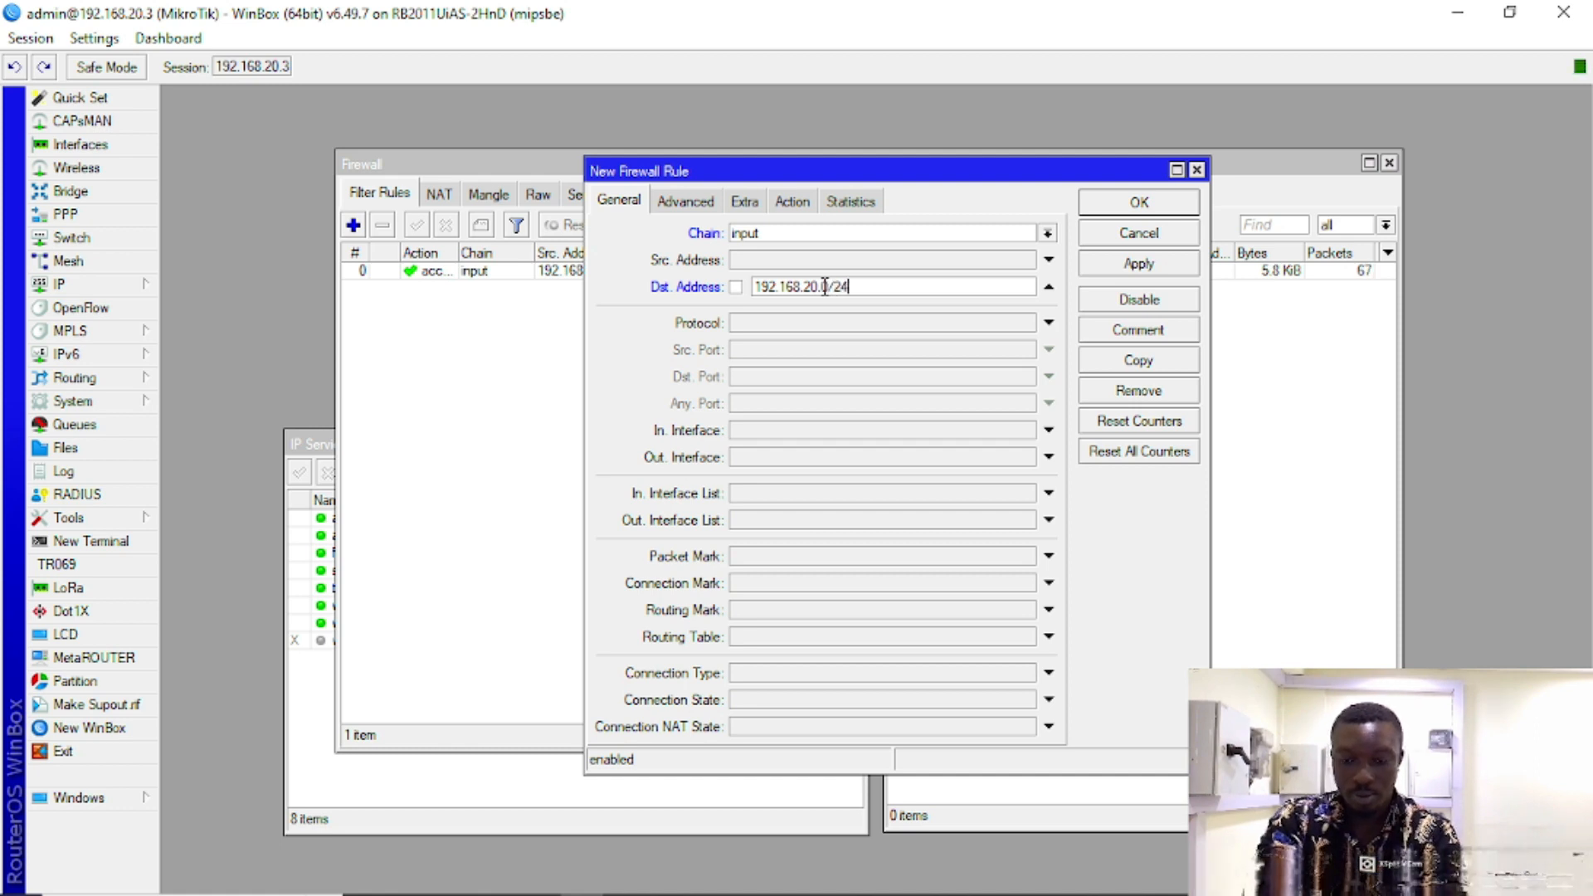
{"action": "key", "text": "ctrl+a"}
{"action": "key", "text": "ctrl+c"}
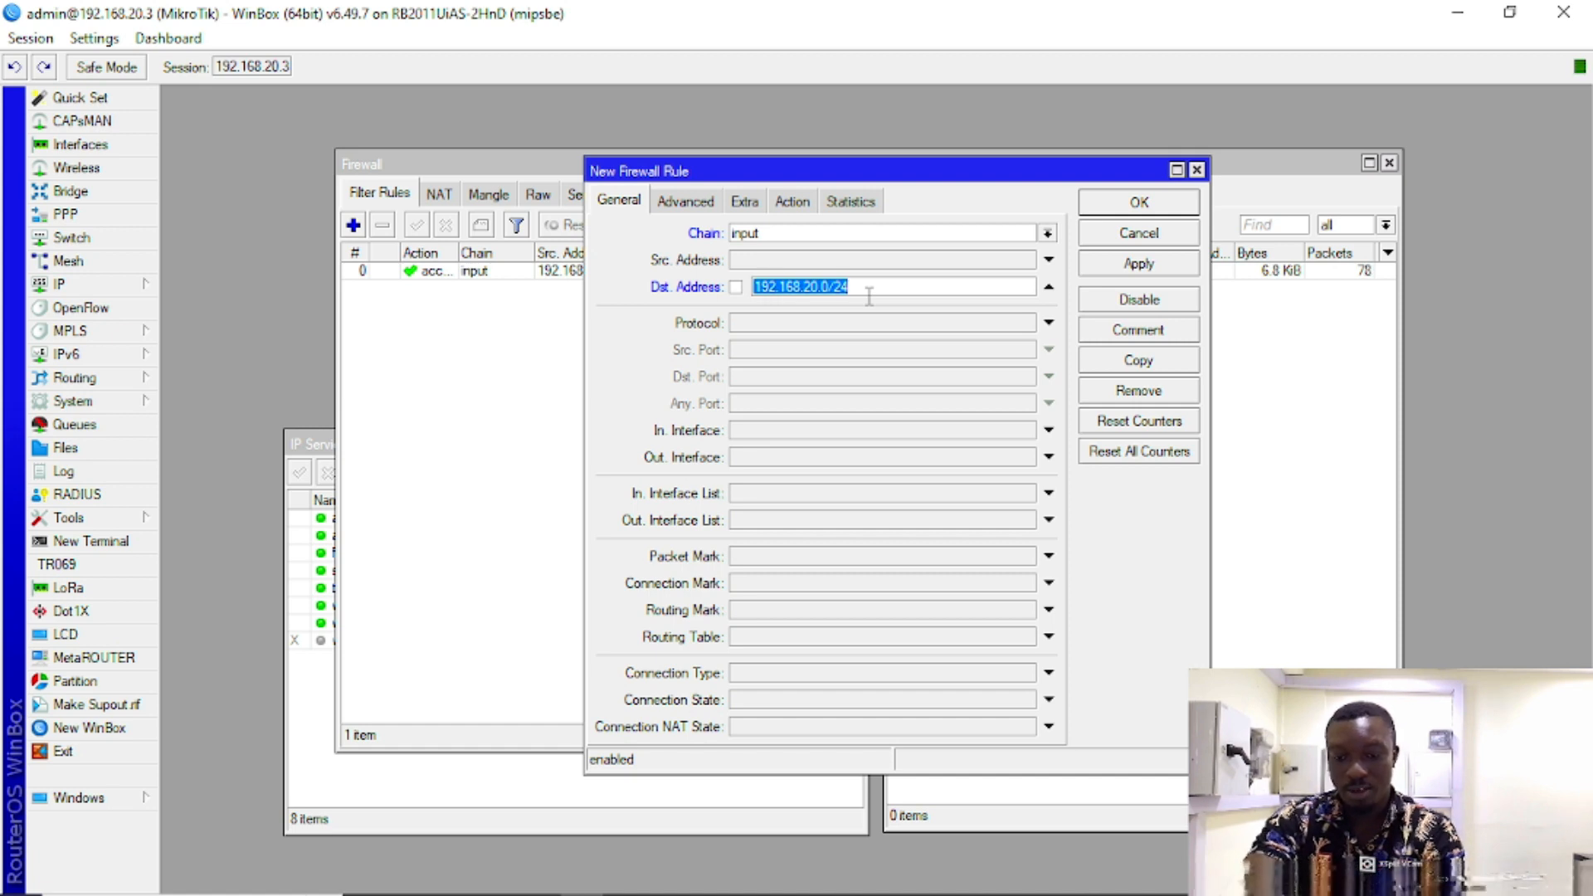
{"action": "left_click", "coordinate": [1049, 286]}
{"action": "left_click", "coordinate": [869, 254]}
{"action": "key", "text": "ctrl+v"}
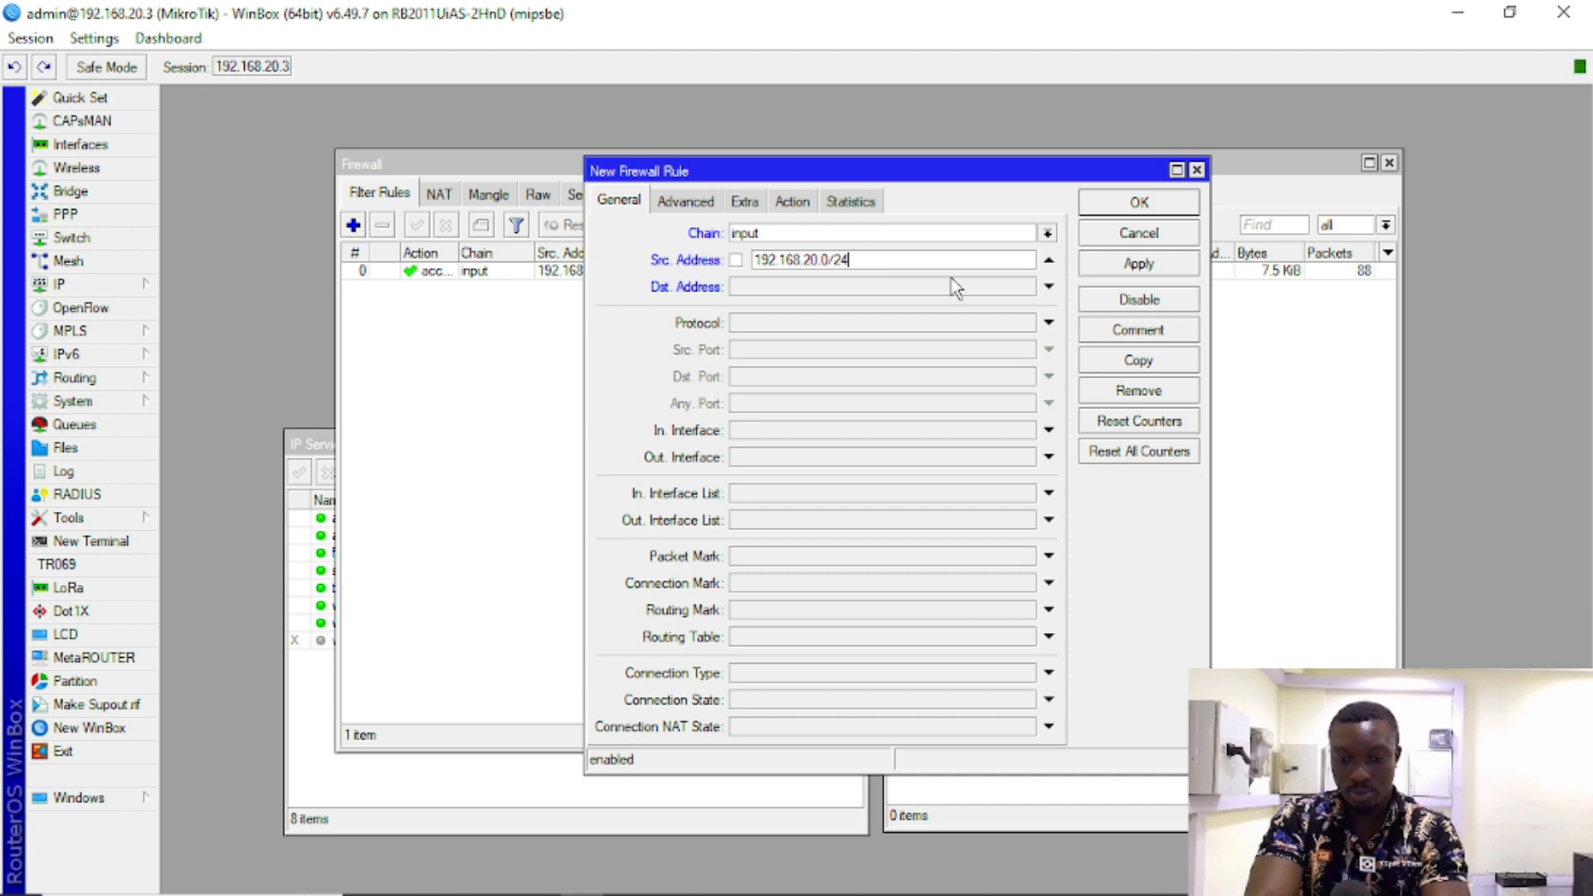
{"action": "left_click", "coordinate": [1149, 267]}
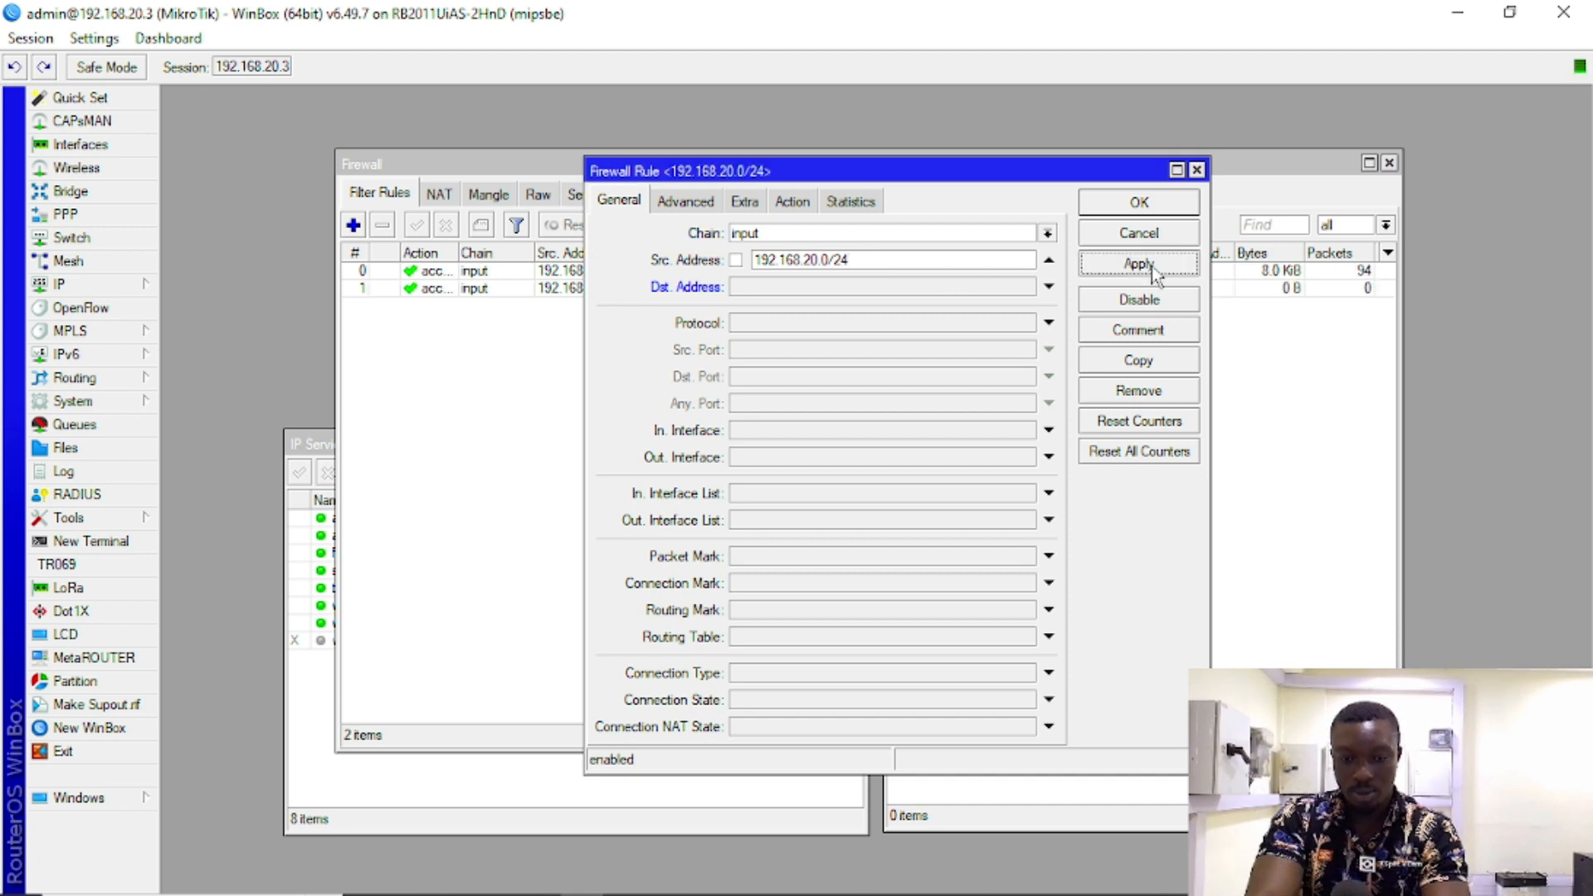
Step: Set the rule's action to drop, apply and close it, and widen the Src. Address column
{"action": "left_click", "coordinate": [792, 201]}
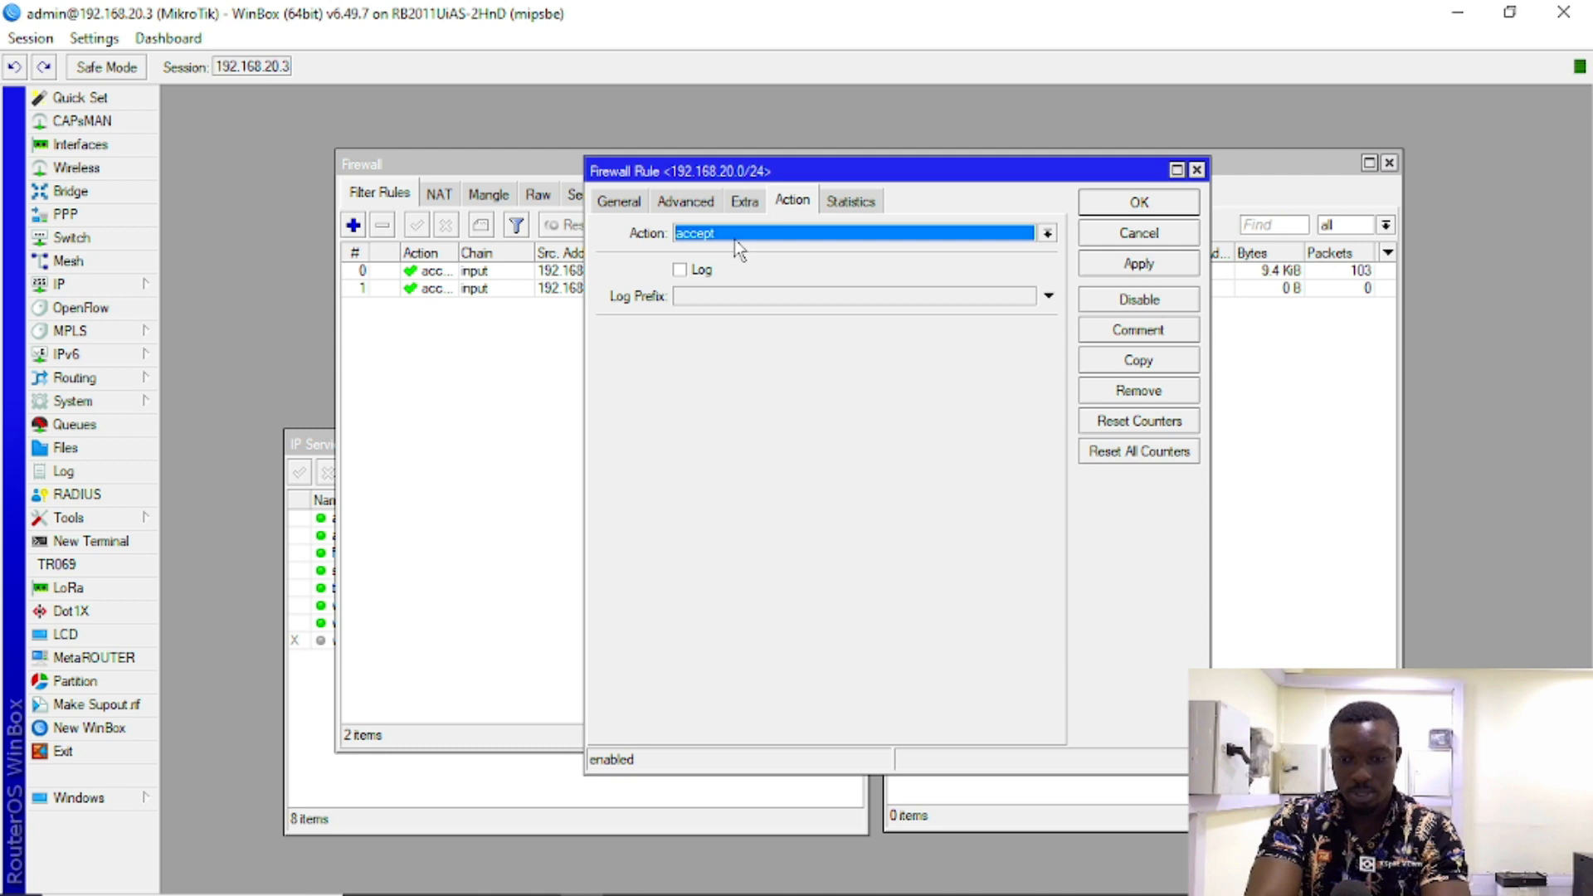
{"action": "left_click", "coordinate": [735, 240]}
{"action": "left_click", "coordinate": [713, 292]}
{"action": "left_click", "coordinate": [1125, 264]}
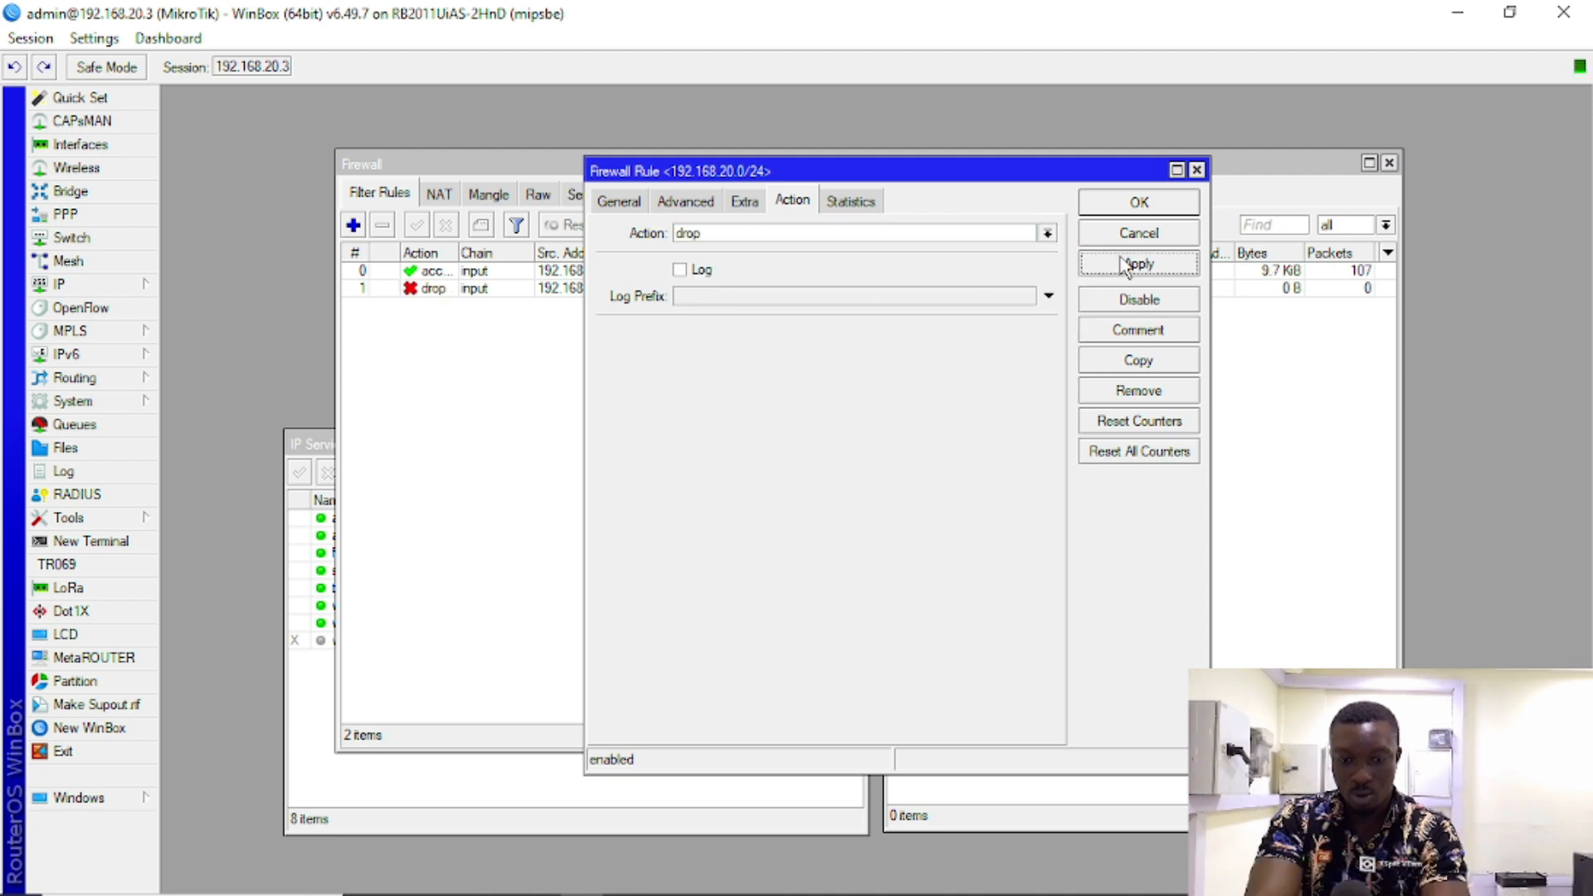
{"action": "left_click", "coordinate": [1138, 203]}
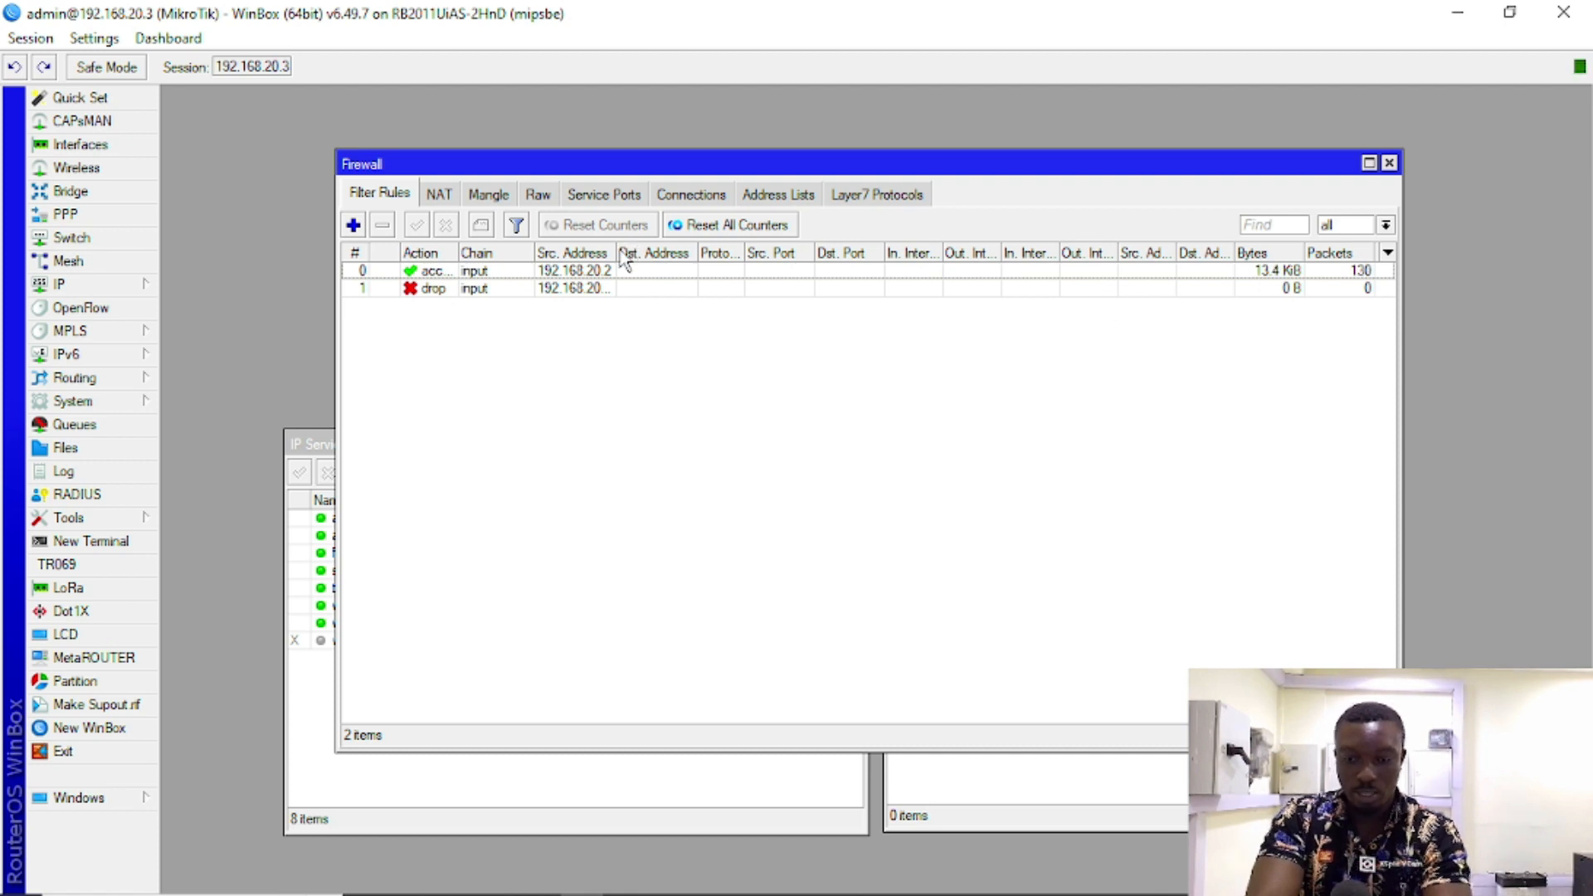
{"action": "left_click_drag", "start_coordinate": [616, 250], "coordinate": [660, 249]}
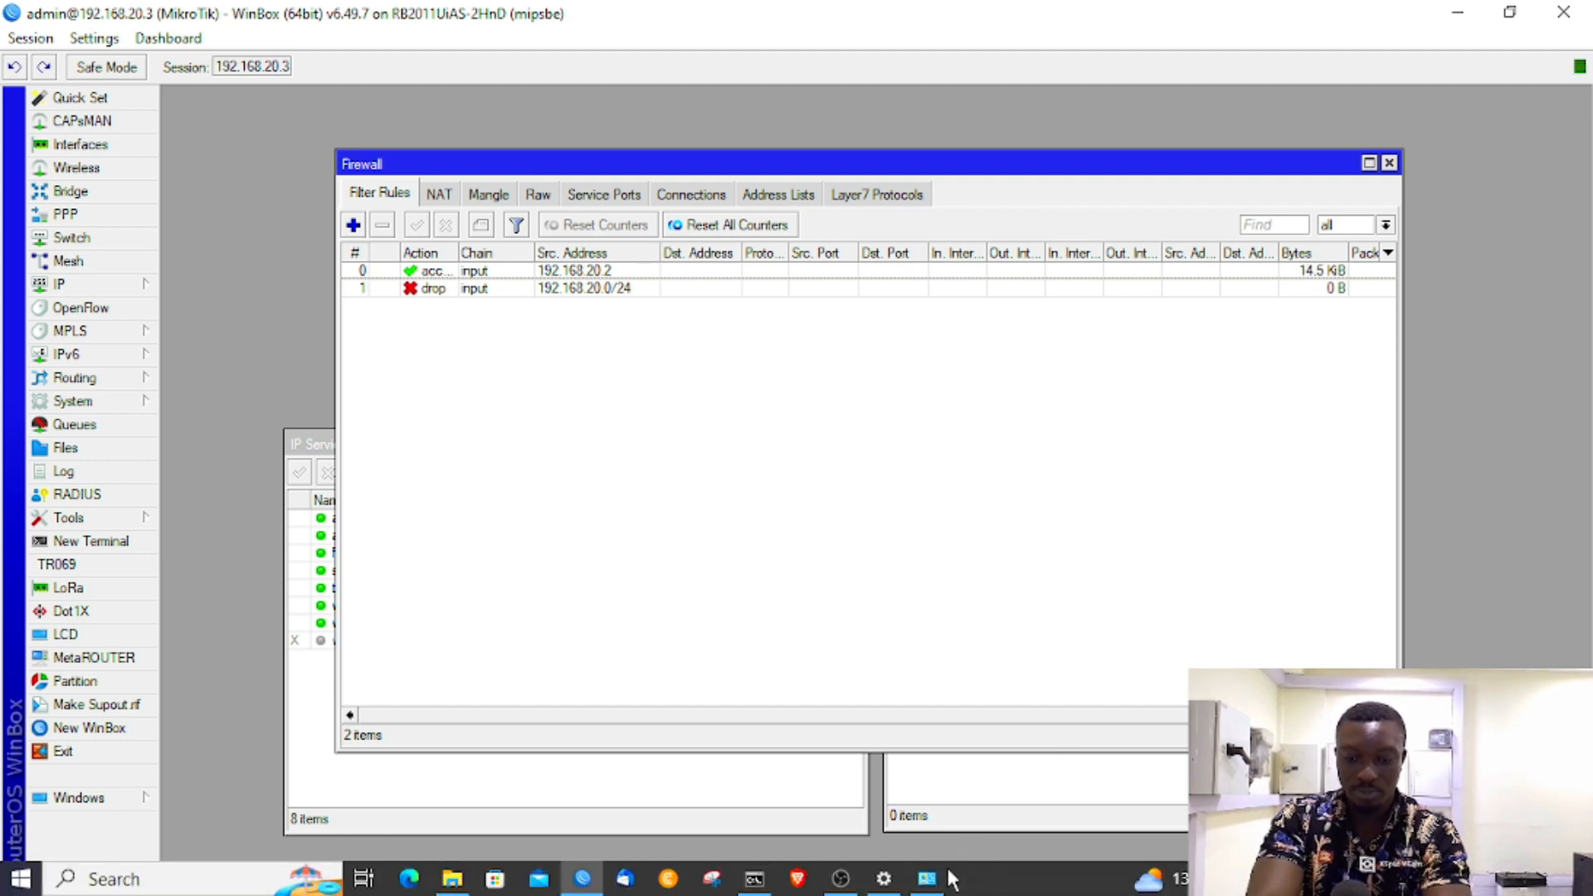
Step: Open the Ethernet adapter's IPv4 properties and choose a manually assigned IP address
{"action": "left_click", "coordinate": [927, 878]}
{"action": "left_click", "coordinate": [1049, 422]}
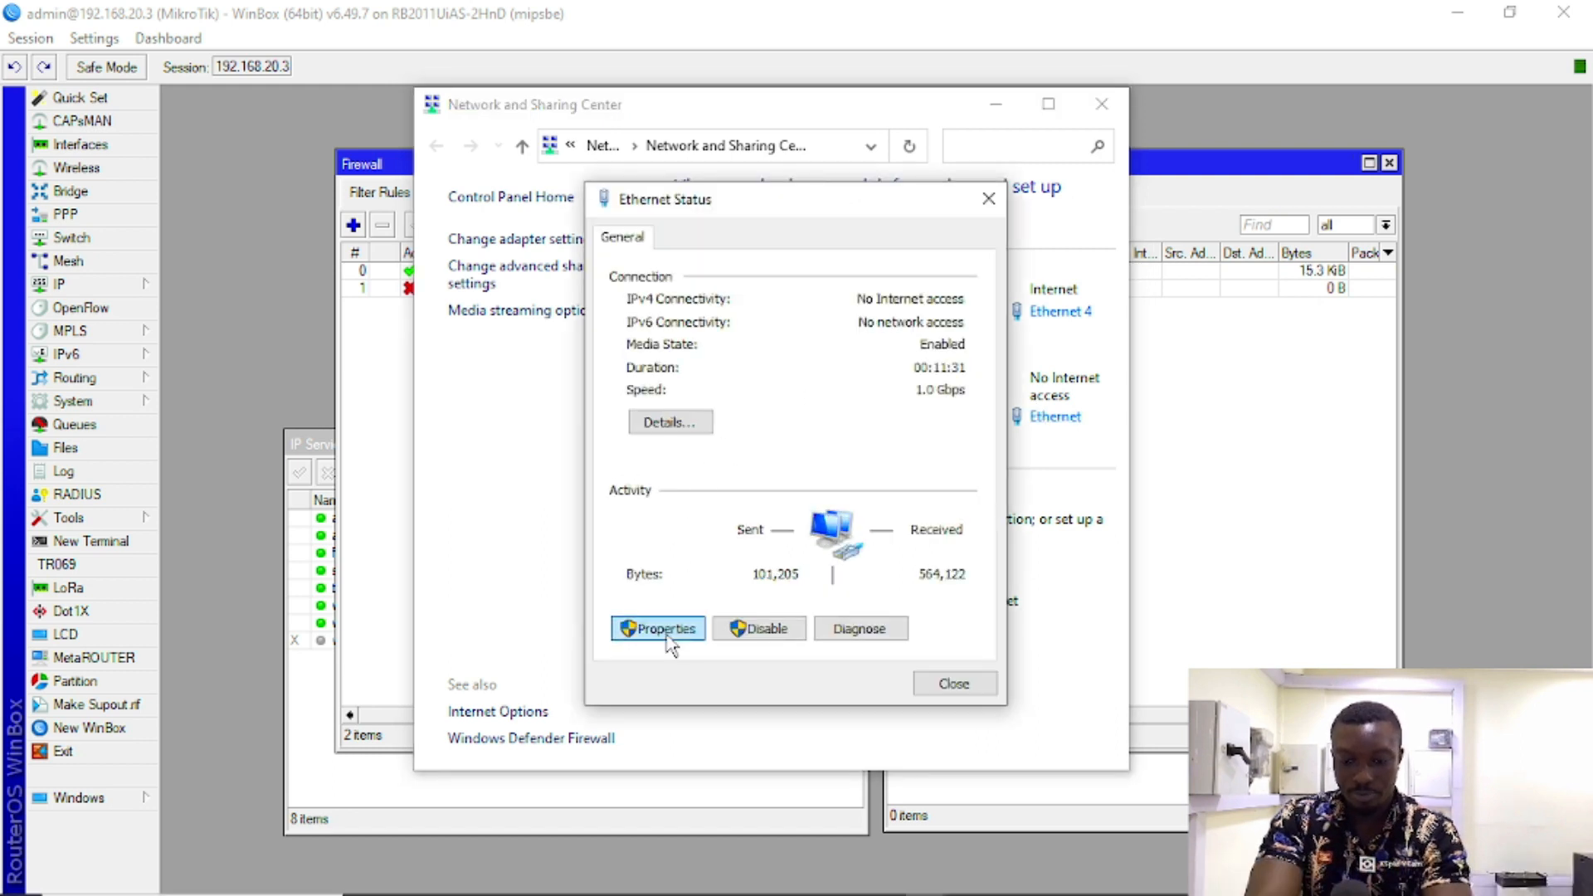
{"action": "left_click", "coordinate": [664, 629]}
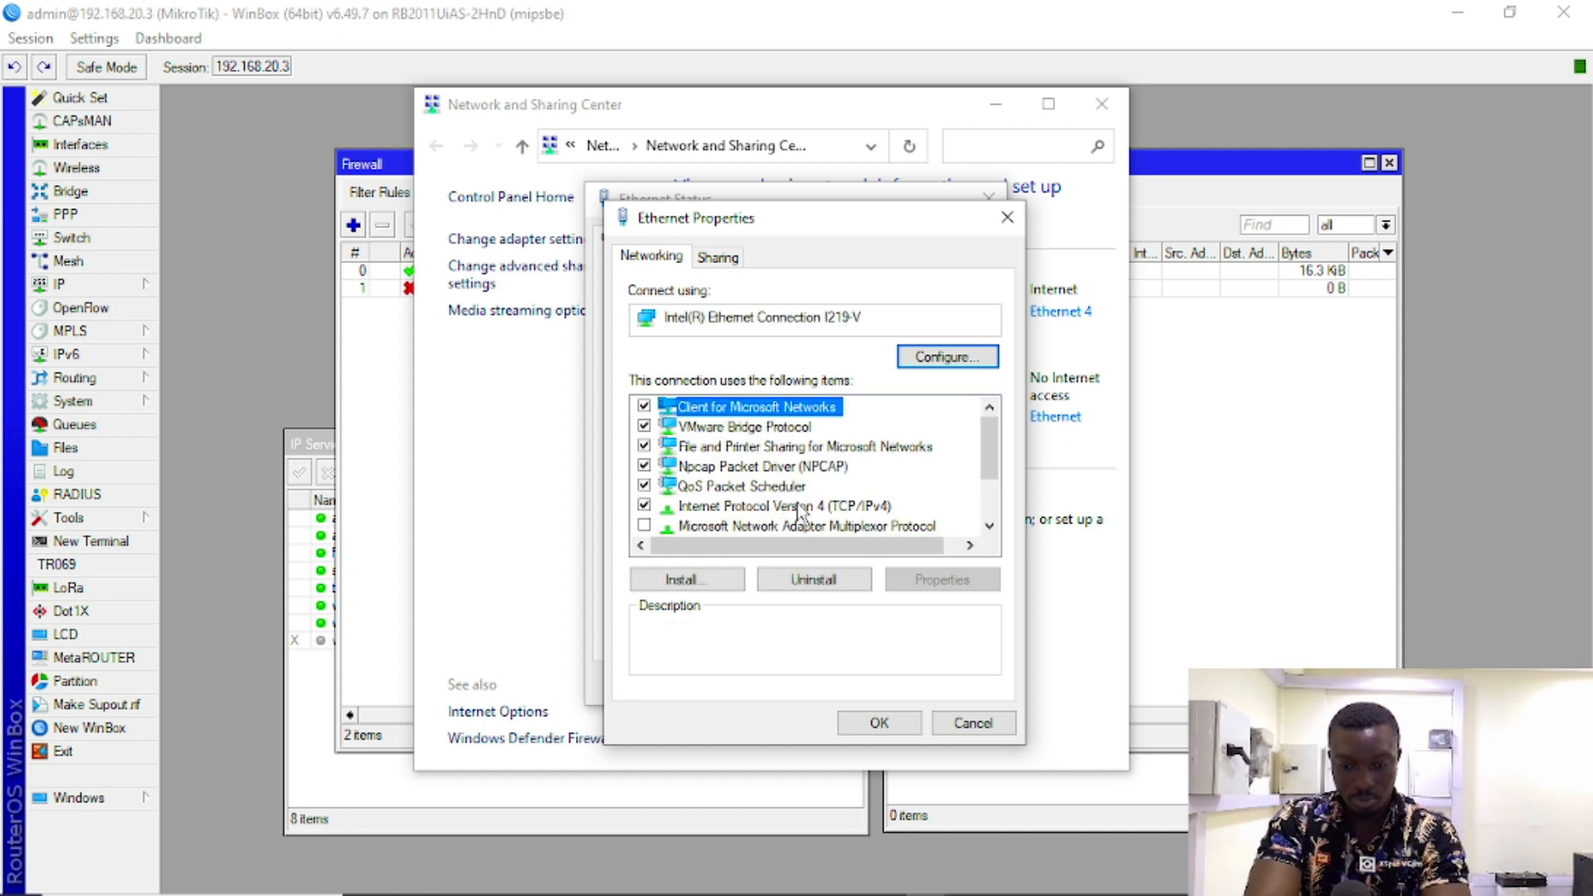
{"action": "left_click", "coordinate": [799, 506]}
{"action": "double_click", "coordinate": [791, 510]}
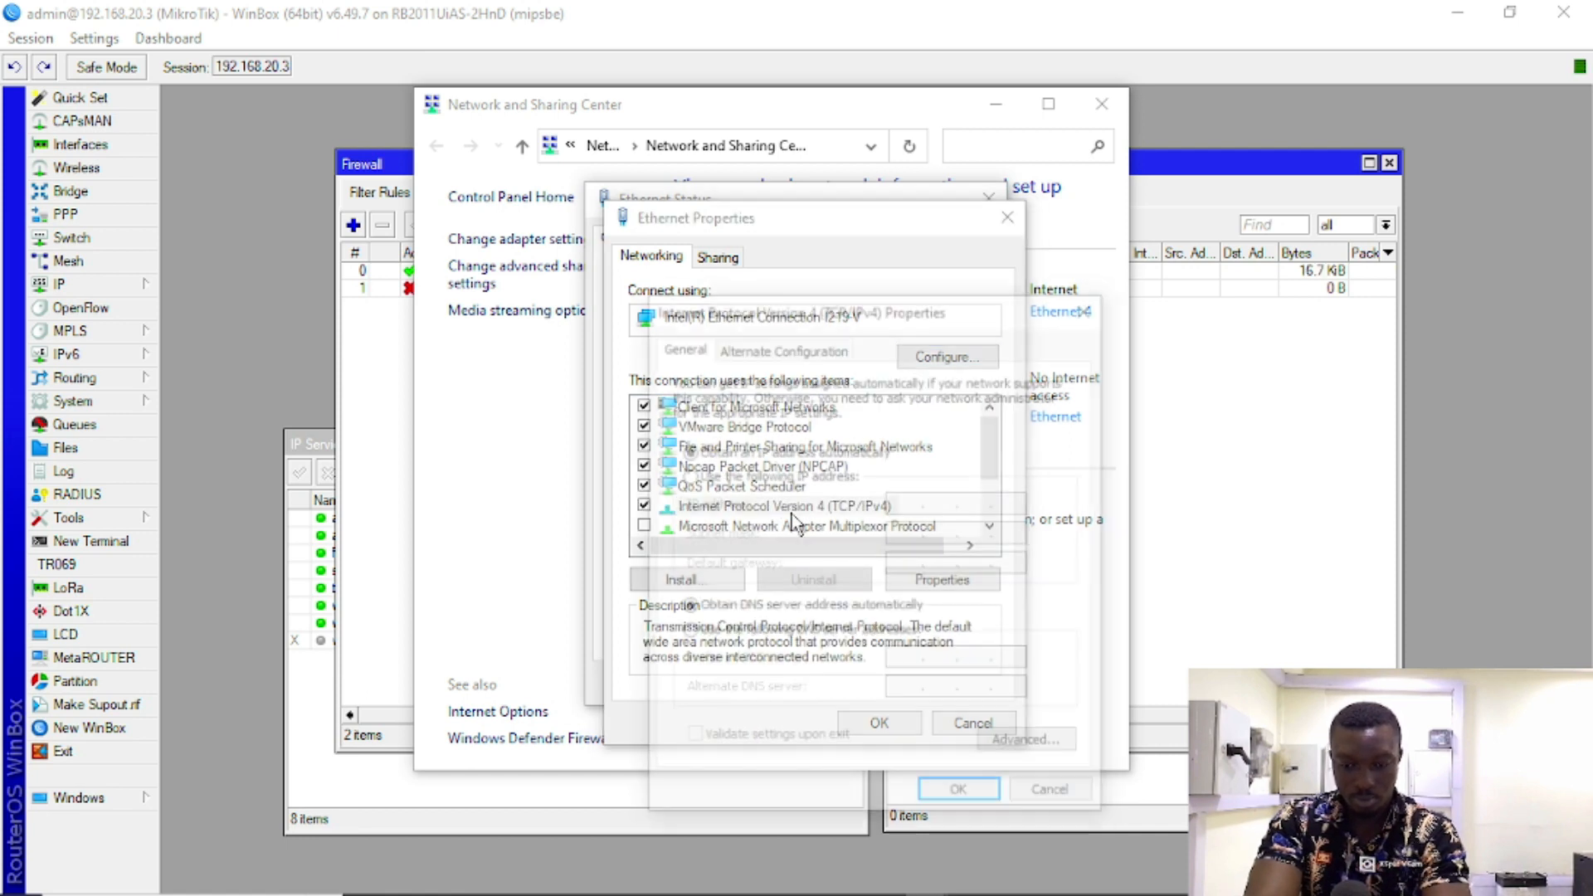
{"action": "left_click", "coordinate": [804, 476]}
Step: Enter IP 192.168.20.3, mask 255.255.255.0 and gateway 192.168.20.1, then save past the warning
{"action": "left_click", "coordinate": [896, 496]}
{"action": "type", "text": "1"}
{"action": "type", "text": "92 . 1"}
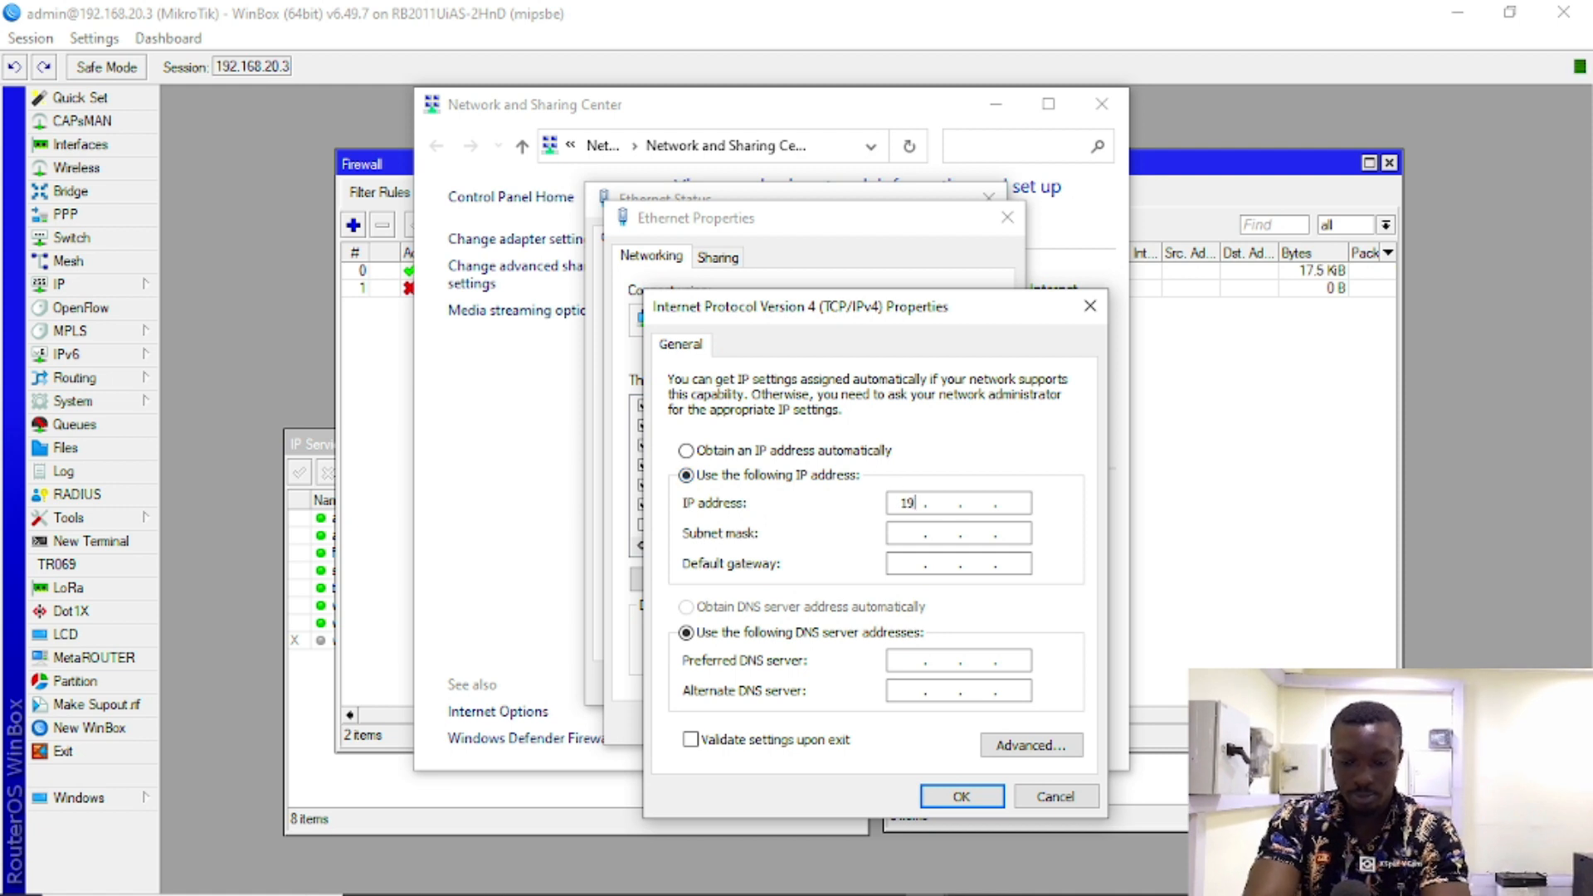
{"action": "type", "text": "68 . "}
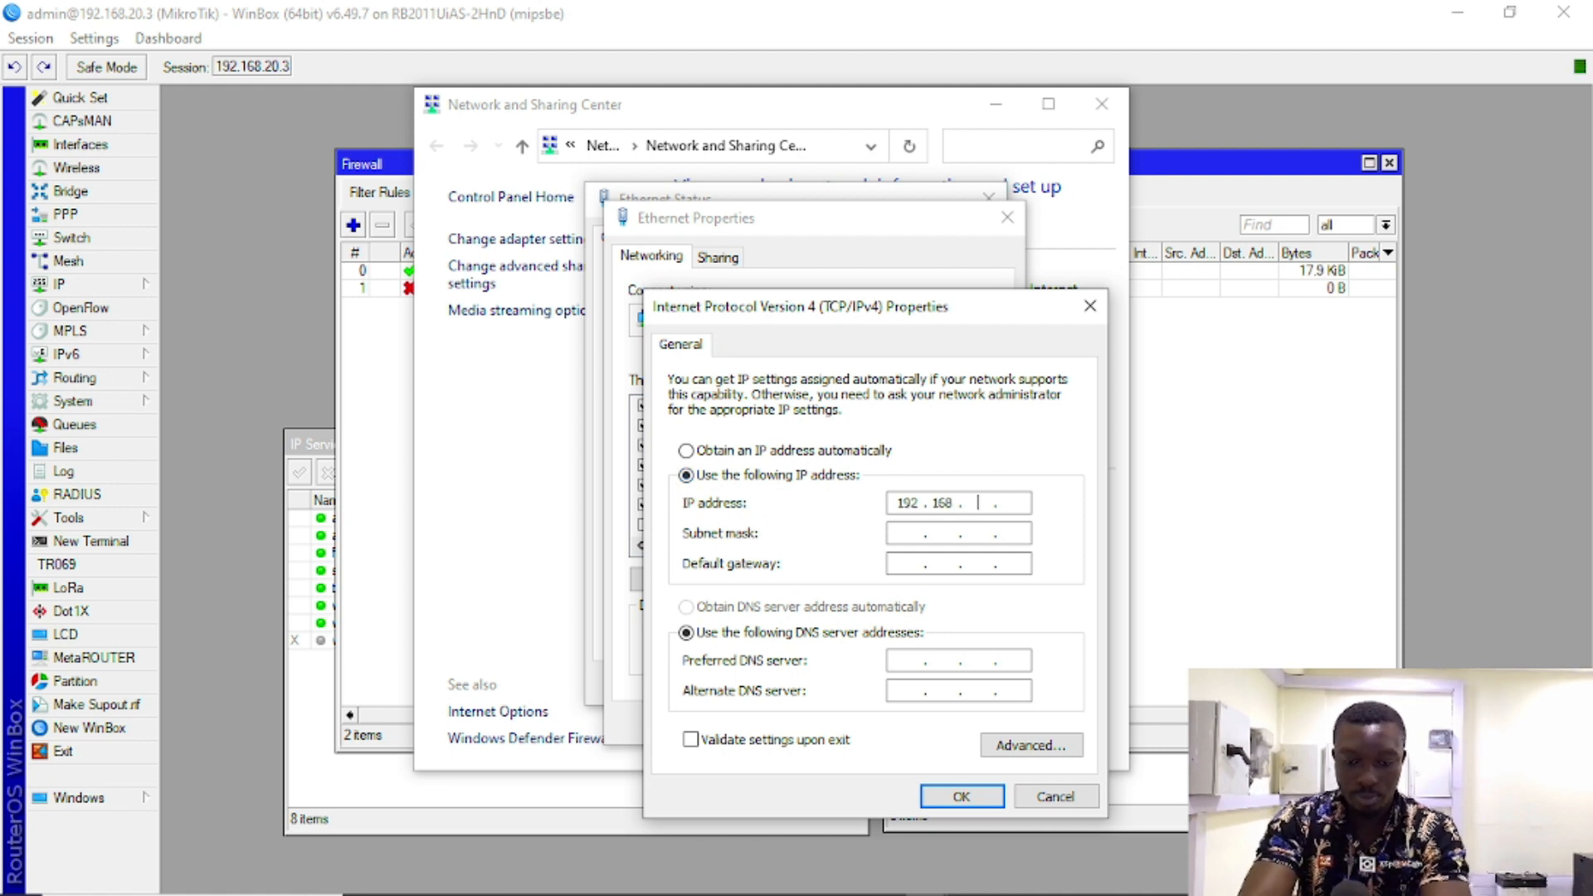
{"action": "type", "text": "20"}
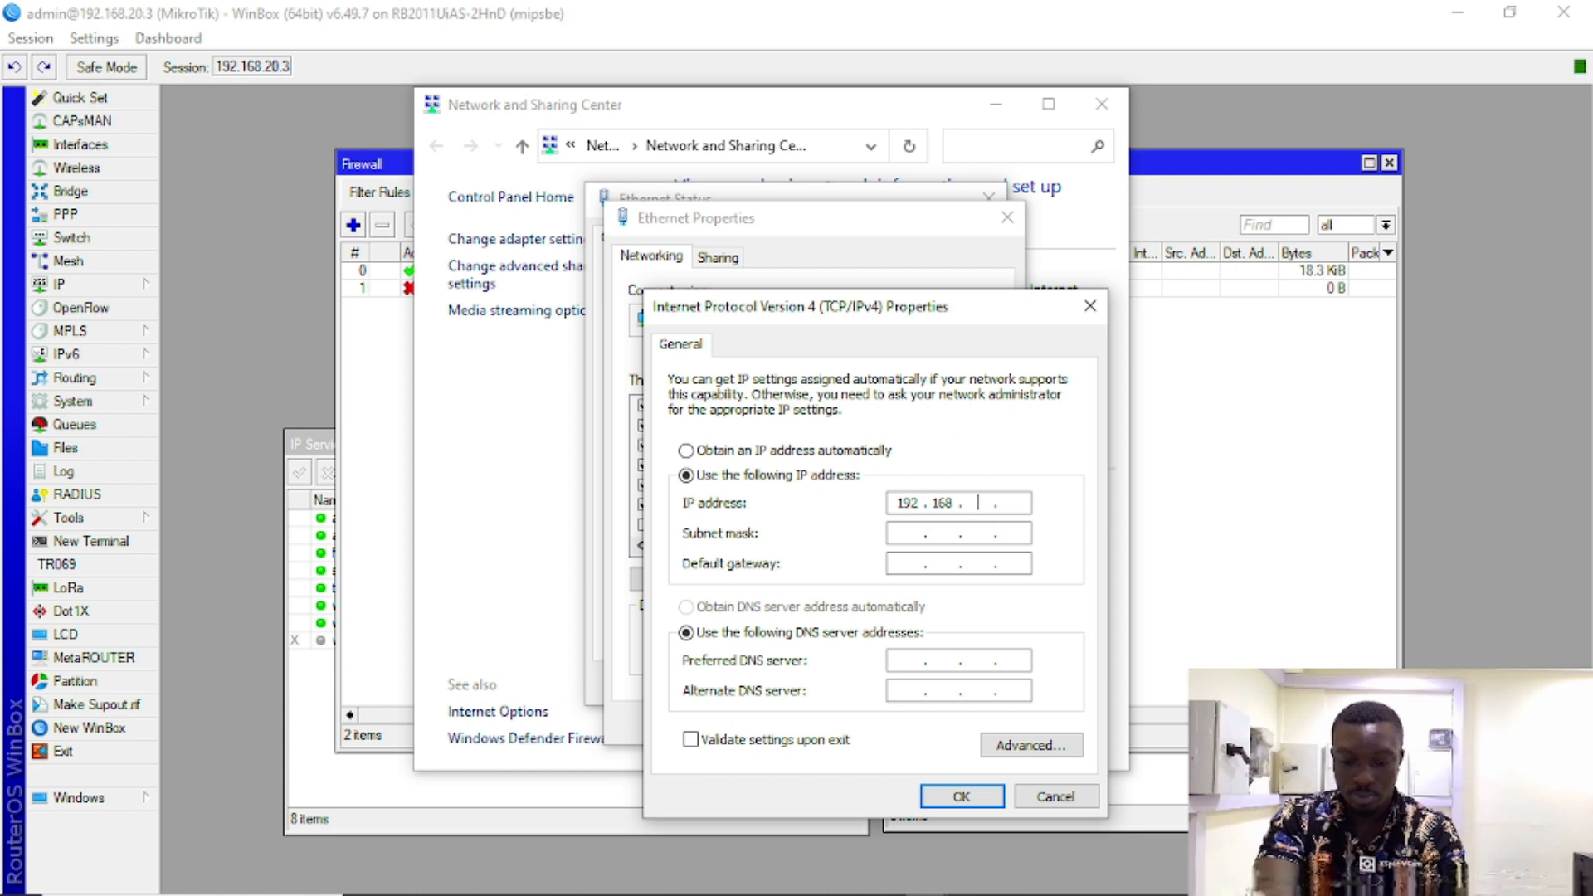
{"action": "key", "text": "Tab"}
{"action": "left_click", "coordinate": [1011, 504]}
{"action": "type", "text": "3"}
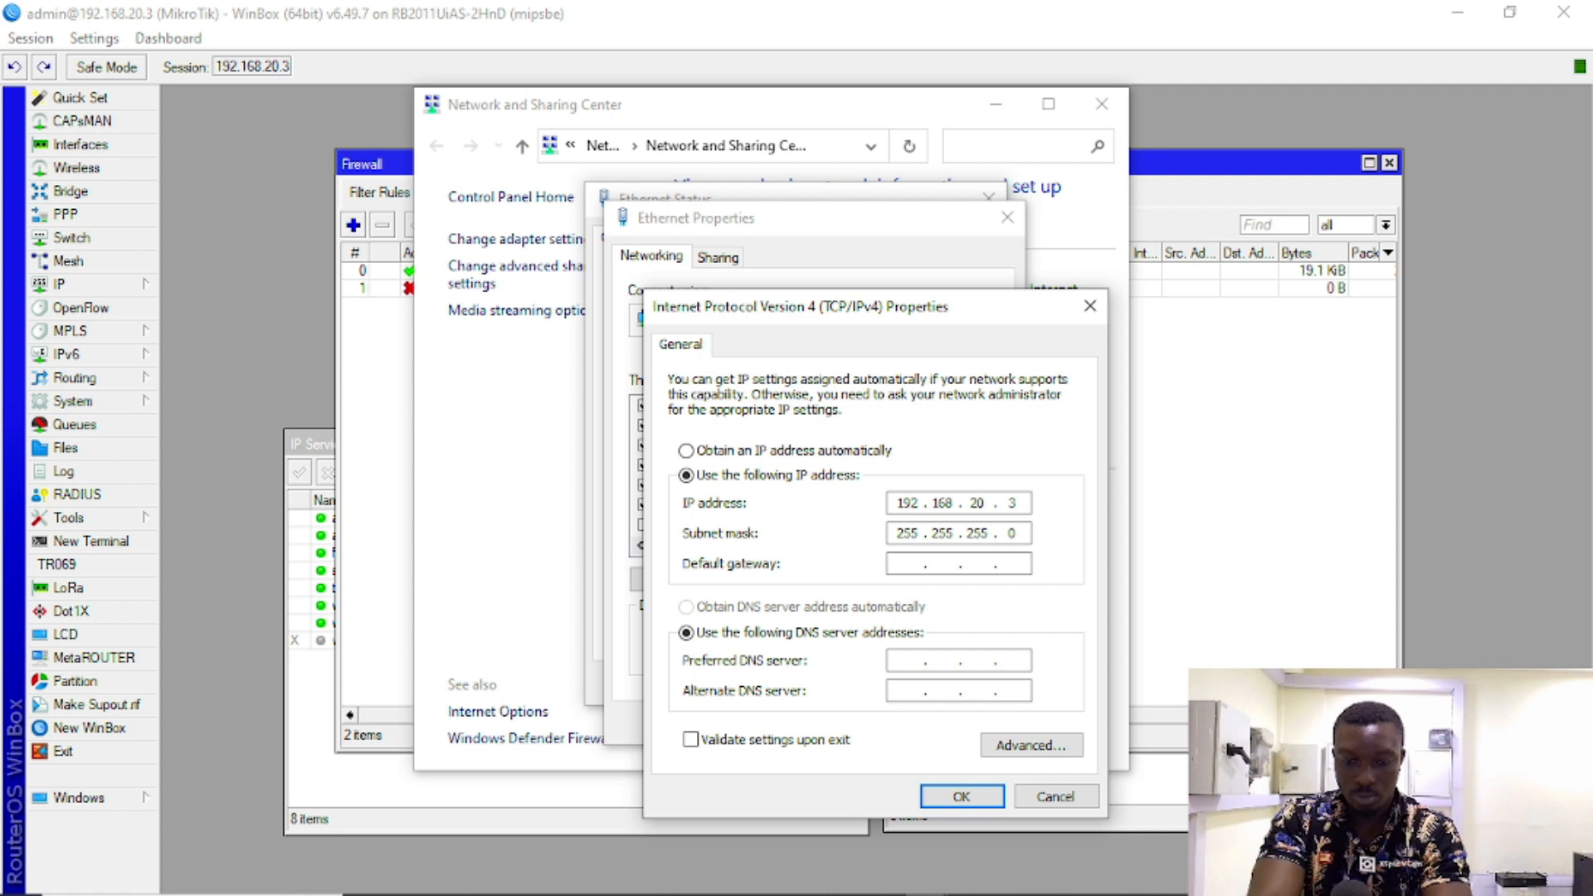
{"action": "left_click", "coordinate": [908, 565]}
{"action": "type", "text": "192 . 168 . 20 . 1"}
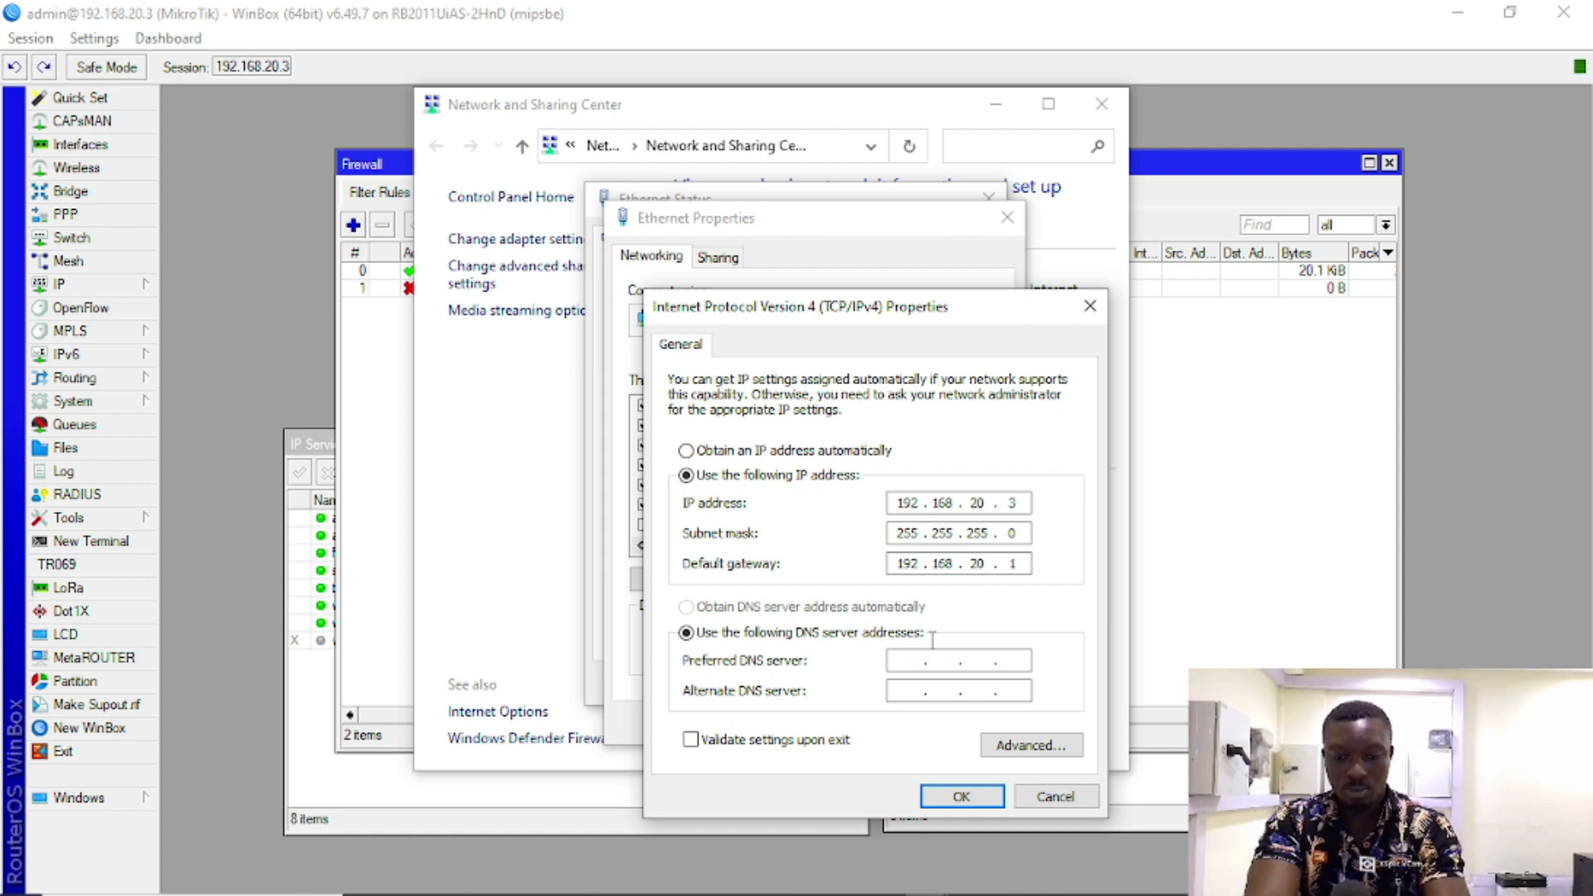
{"action": "left_click", "coordinate": [962, 799]}
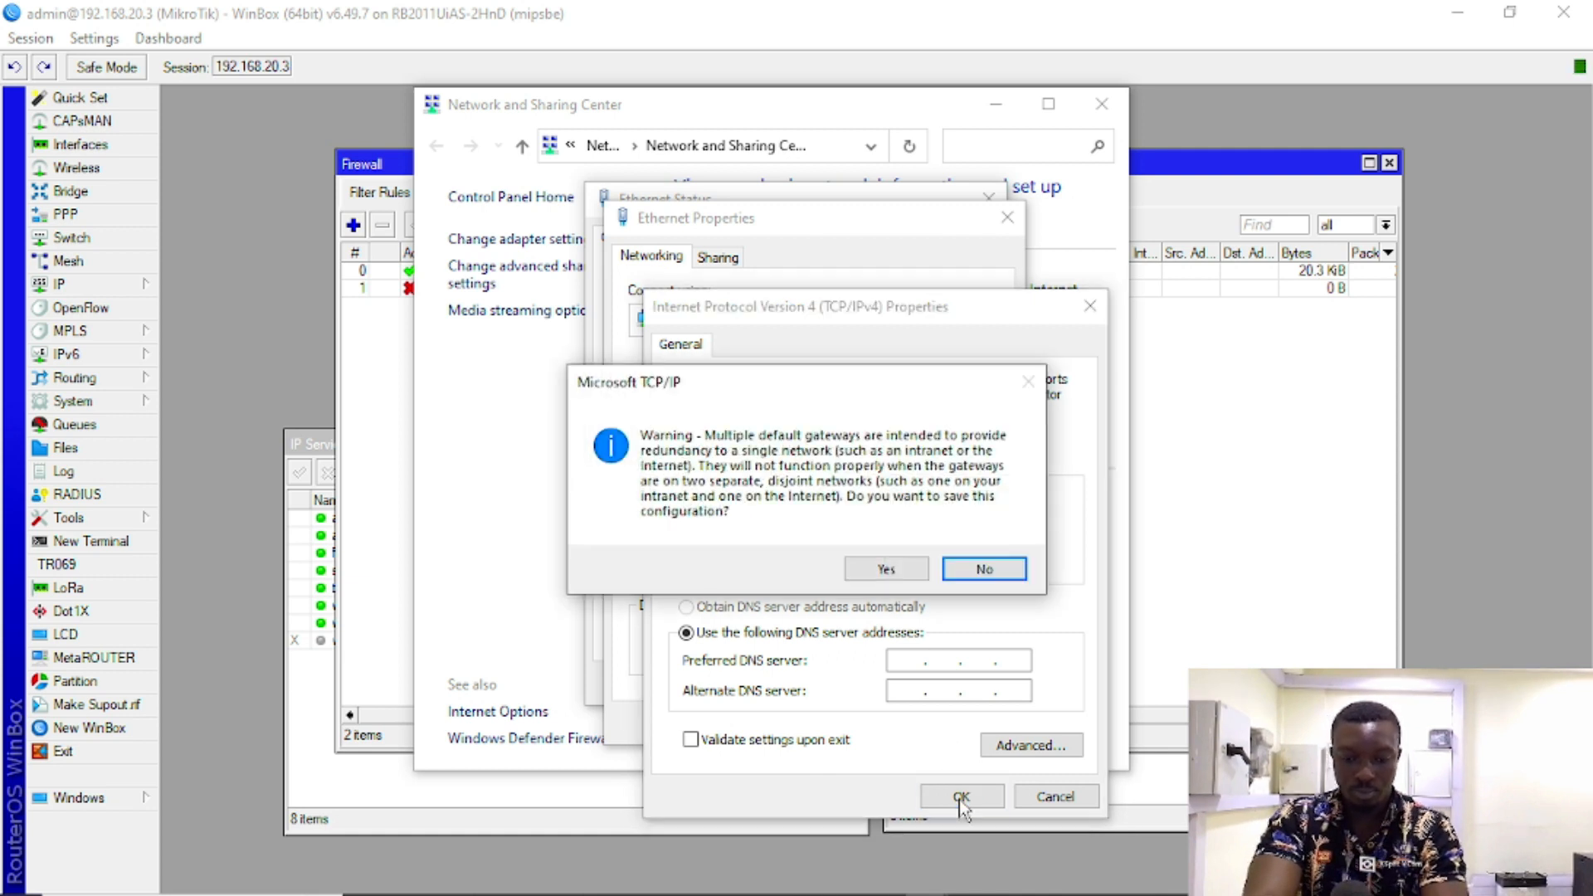
{"action": "left_click", "coordinate": [885, 570]}
{"action": "left_click", "coordinate": [873, 727]}
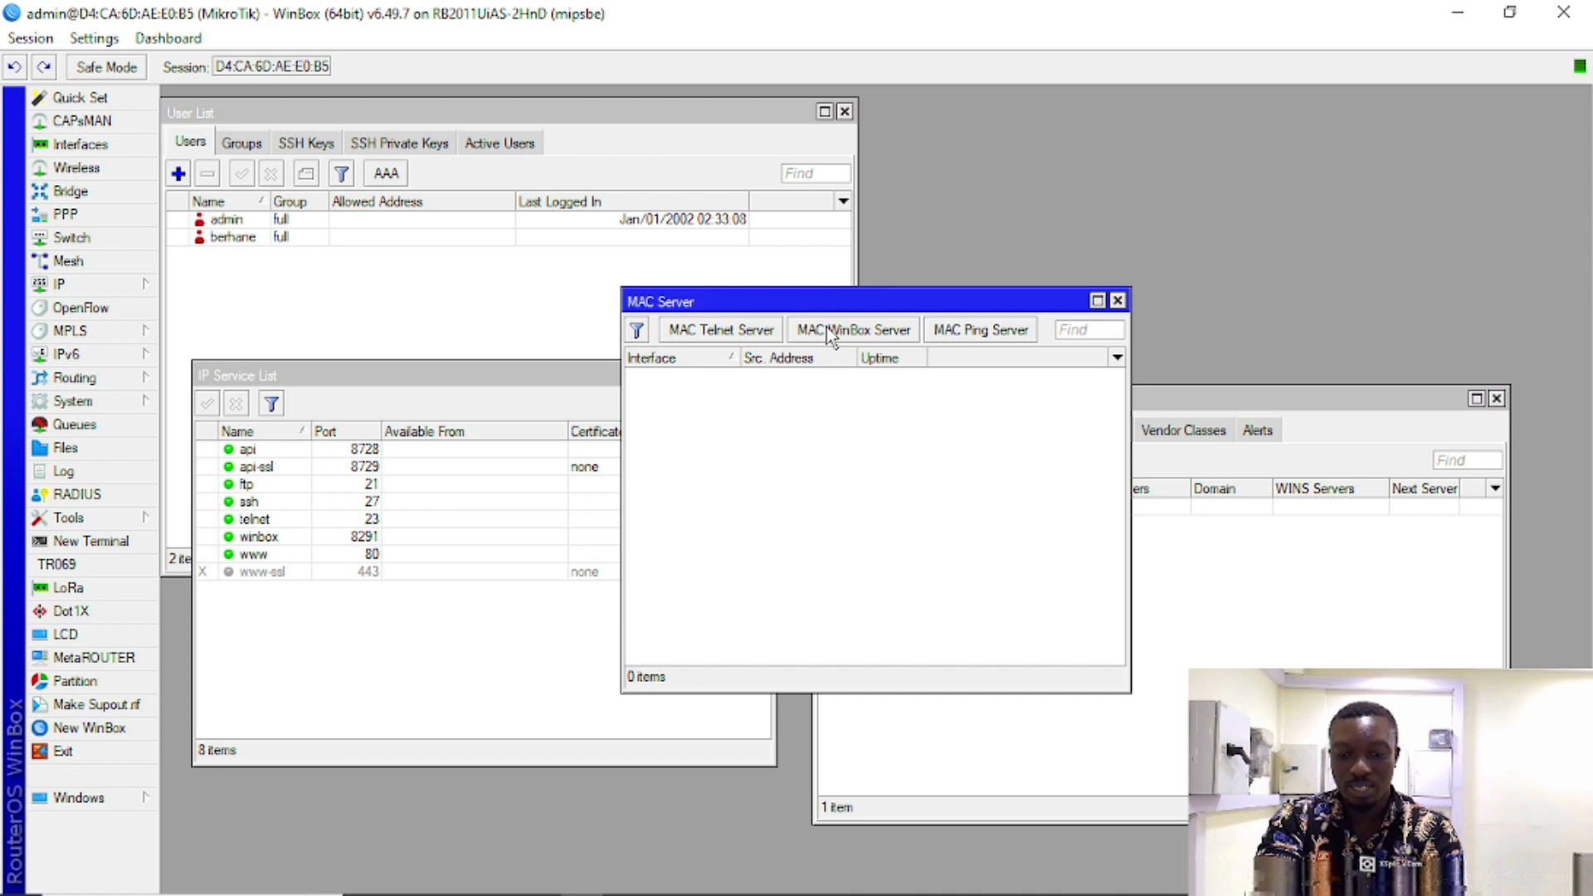
Step: Open the MAC WinBox Server settings from the MAC Server window
{"action": "left_click", "coordinate": [827, 330]}
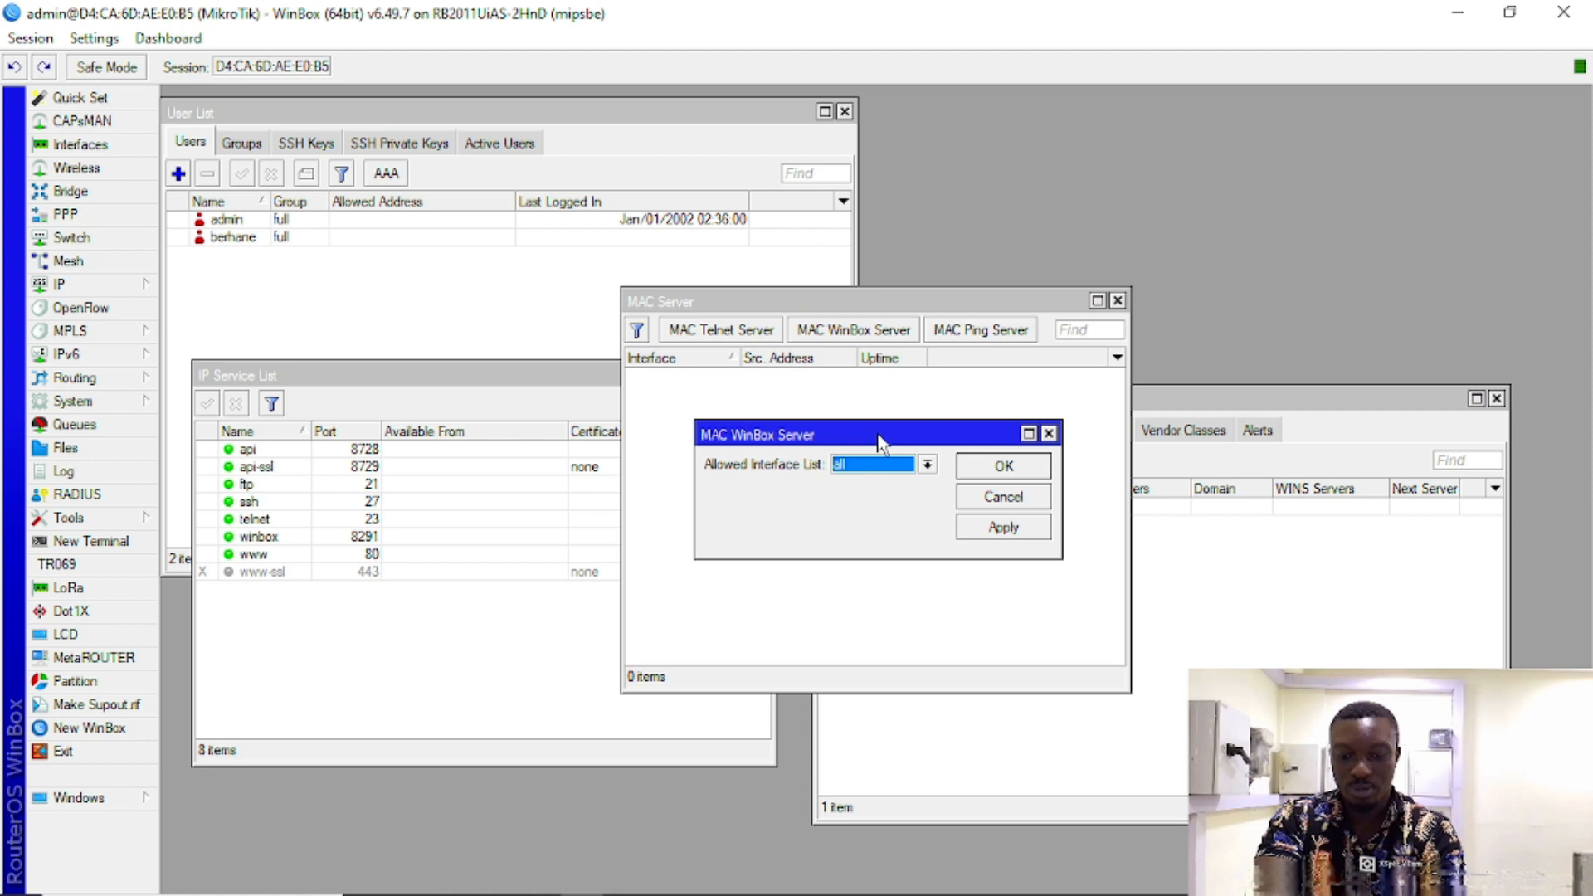
Step: Keep the MAC WinBox Server allowed interface list at all and close the dialog
{"action": "left_click", "coordinate": [879, 465]}
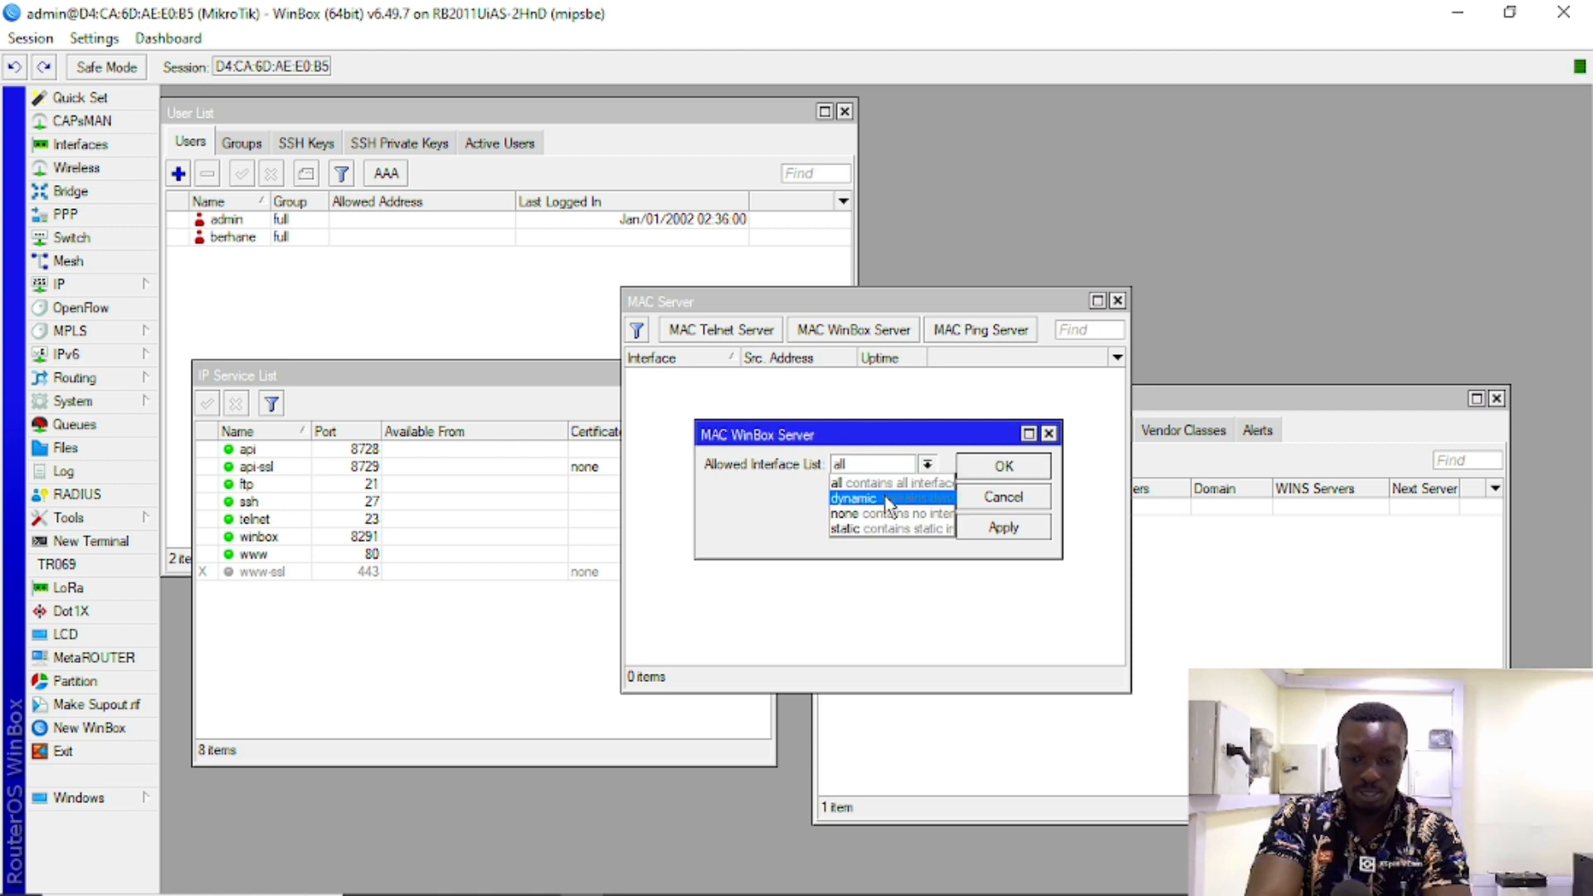
{"action": "left_click", "coordinate": [854, 449]}
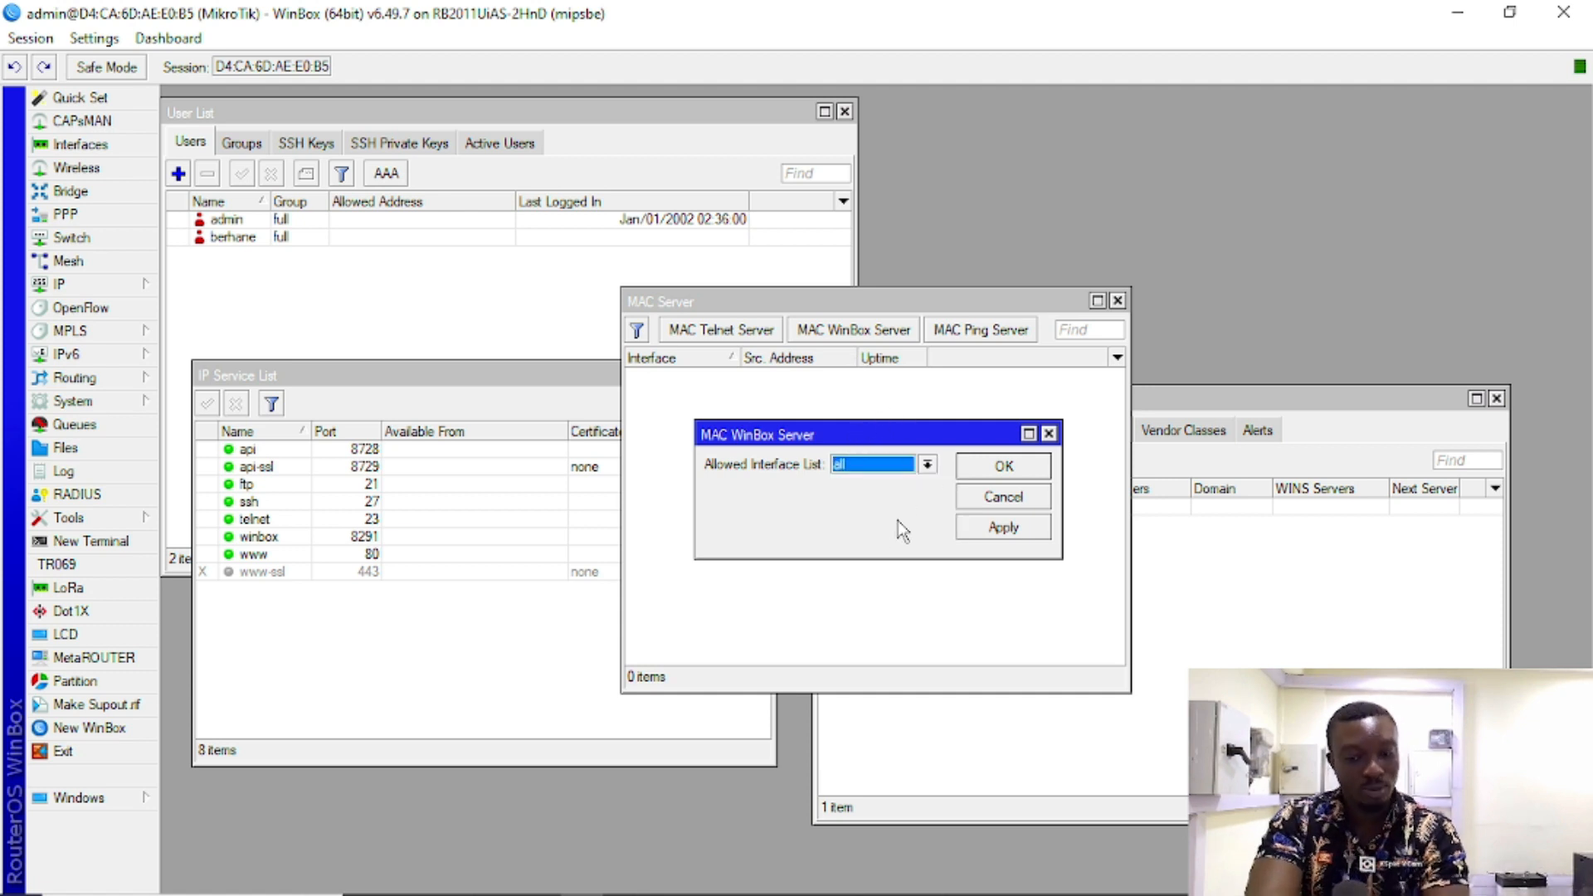
{"action": "left_click", "coordinate": [996, 497]}
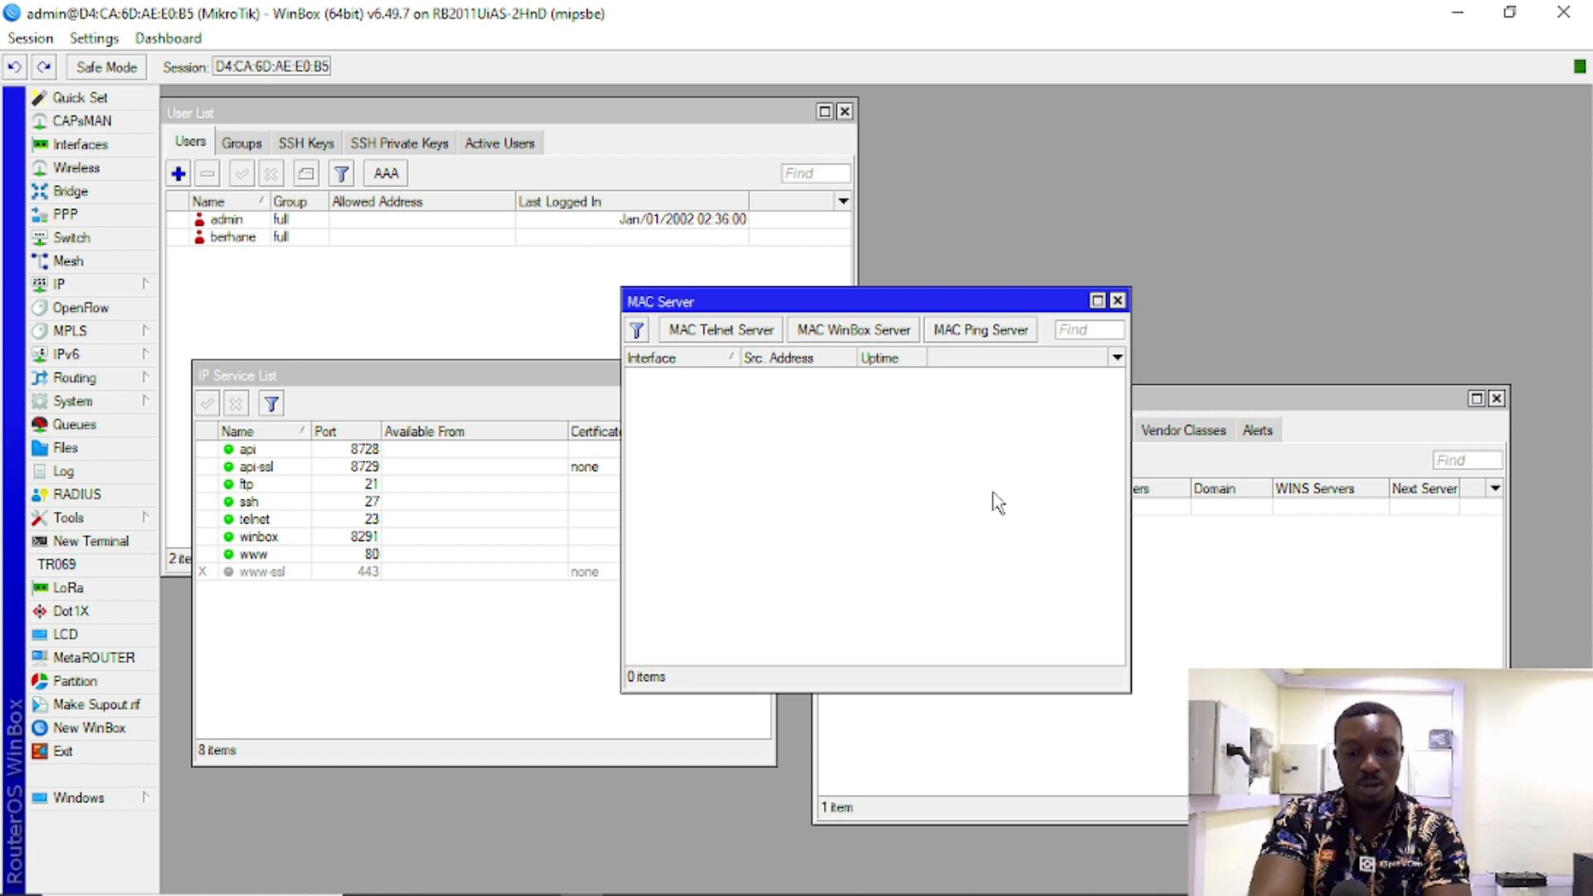
Step: Minimize WinBox to reveal Network and Sharing Center
{"action": "left_click", "coordinate": [1460, 14]}
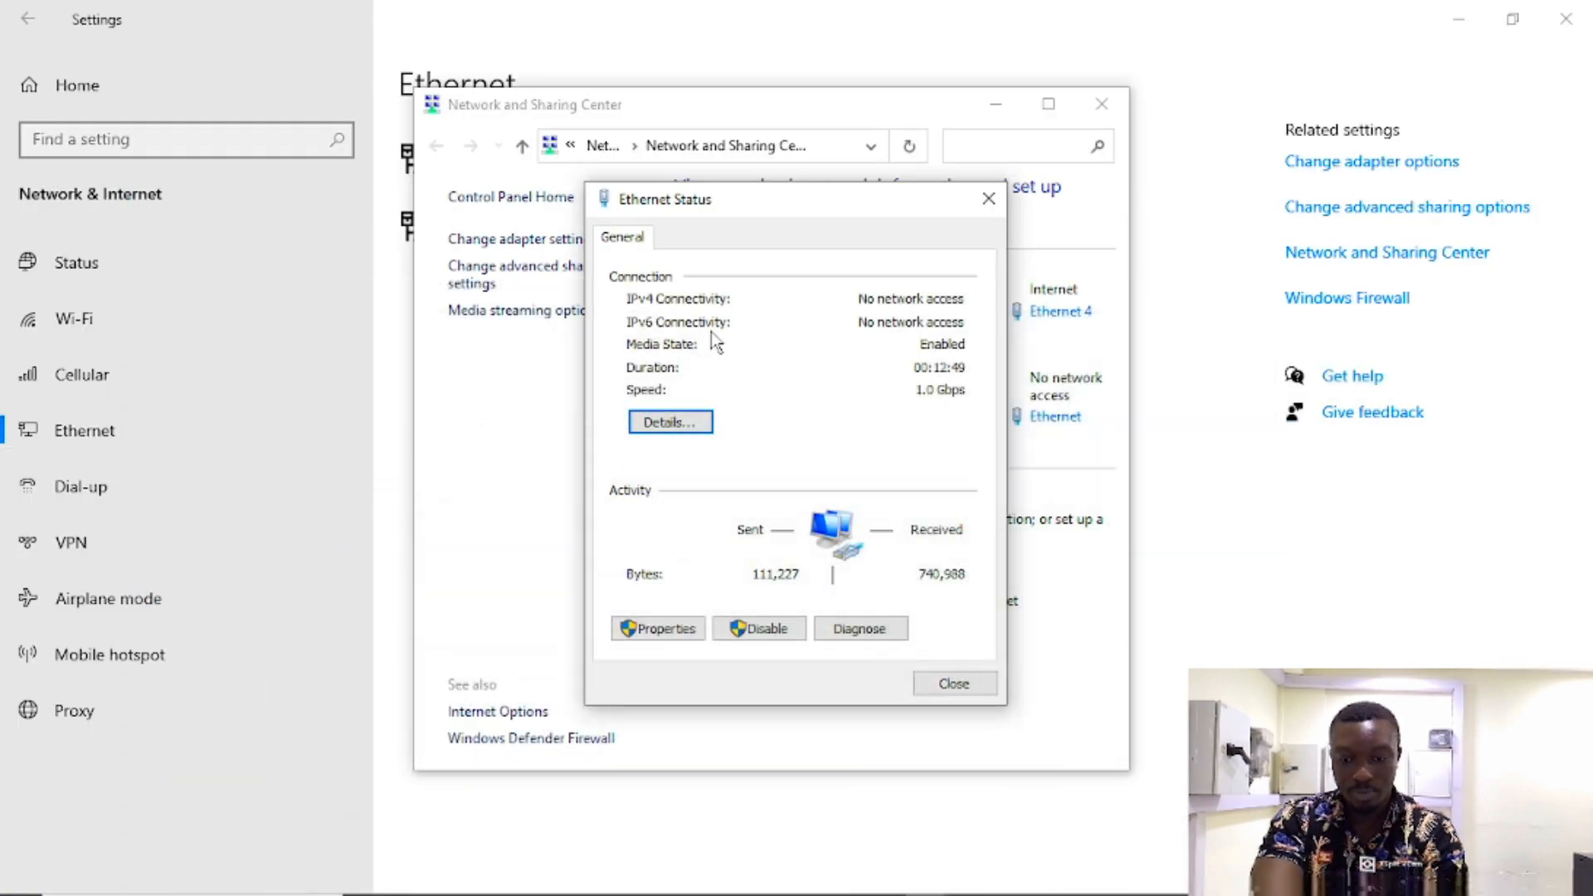
{"action": "left_click", "coordinate": [582, 879]}
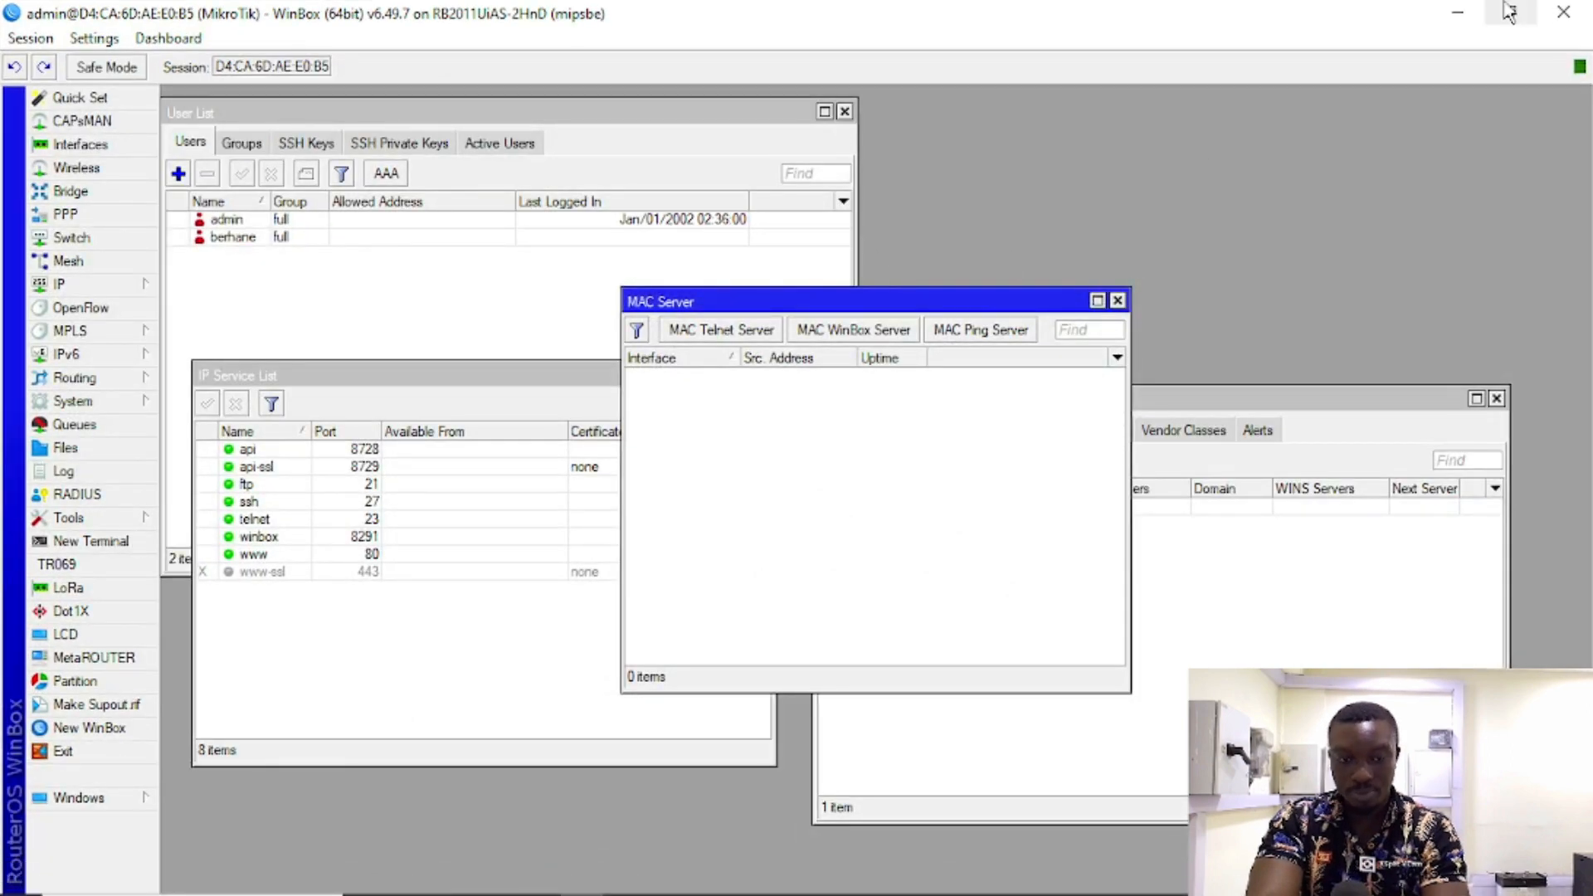
{"action": "left_click", "coordinate": [1457, 14]}
Step: Attempt a password login to the router at 192.168.20.3, cancel it, and open Ethernet Status
{"action": "left_click", "coordinate": [583, 878]}
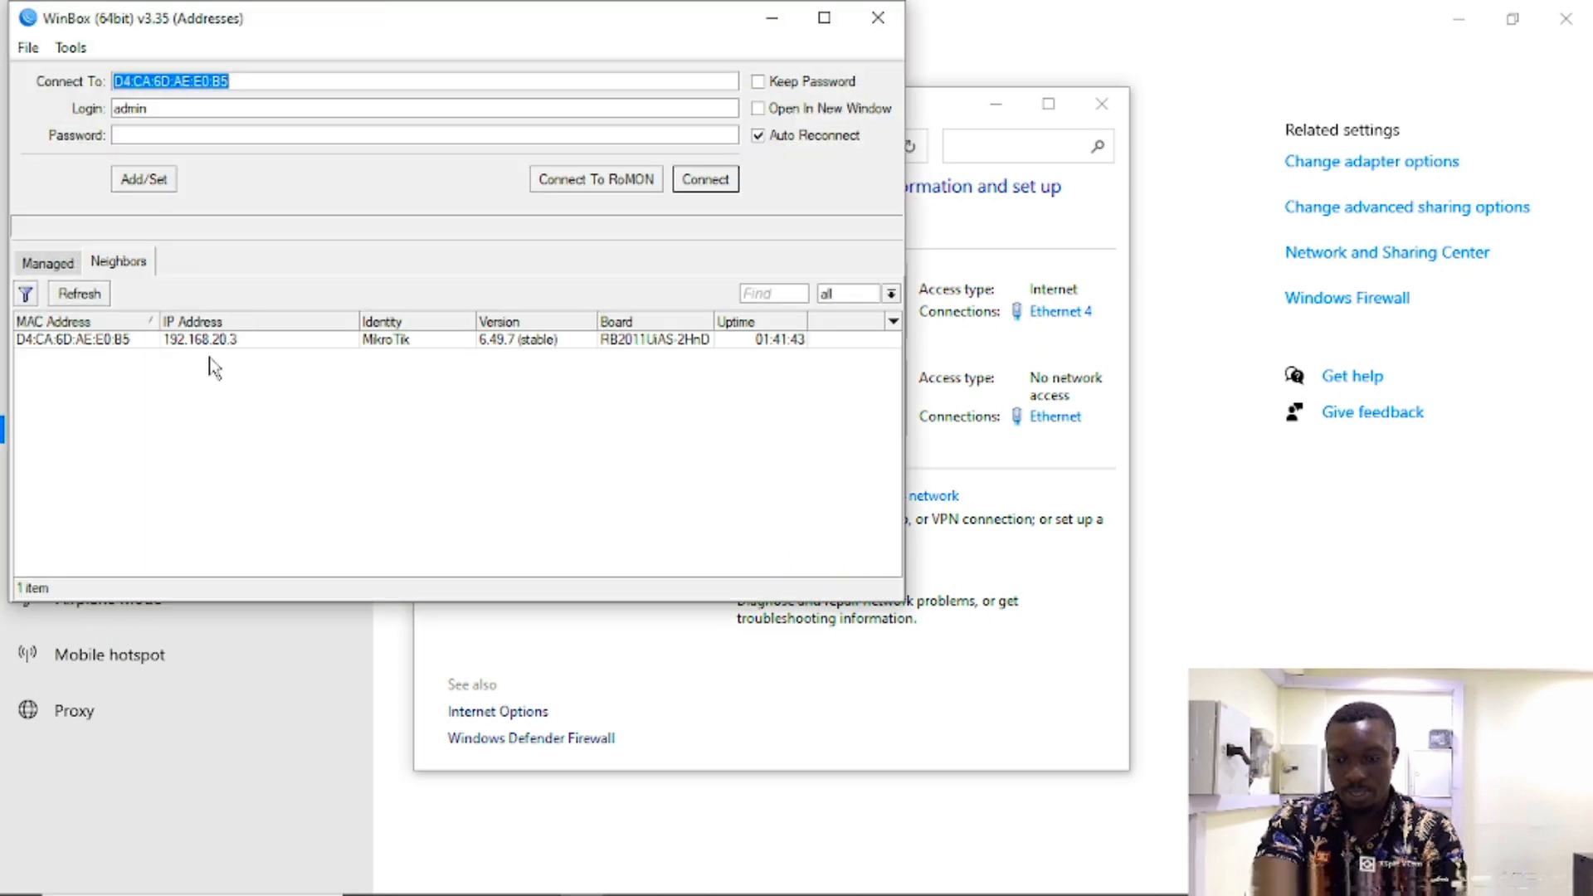
{"action": "left_click", "coordinate": [214, 345]}
{"action": "left_click", "coordinate": [455, 135]}
{"action": "type", "text": "********"}
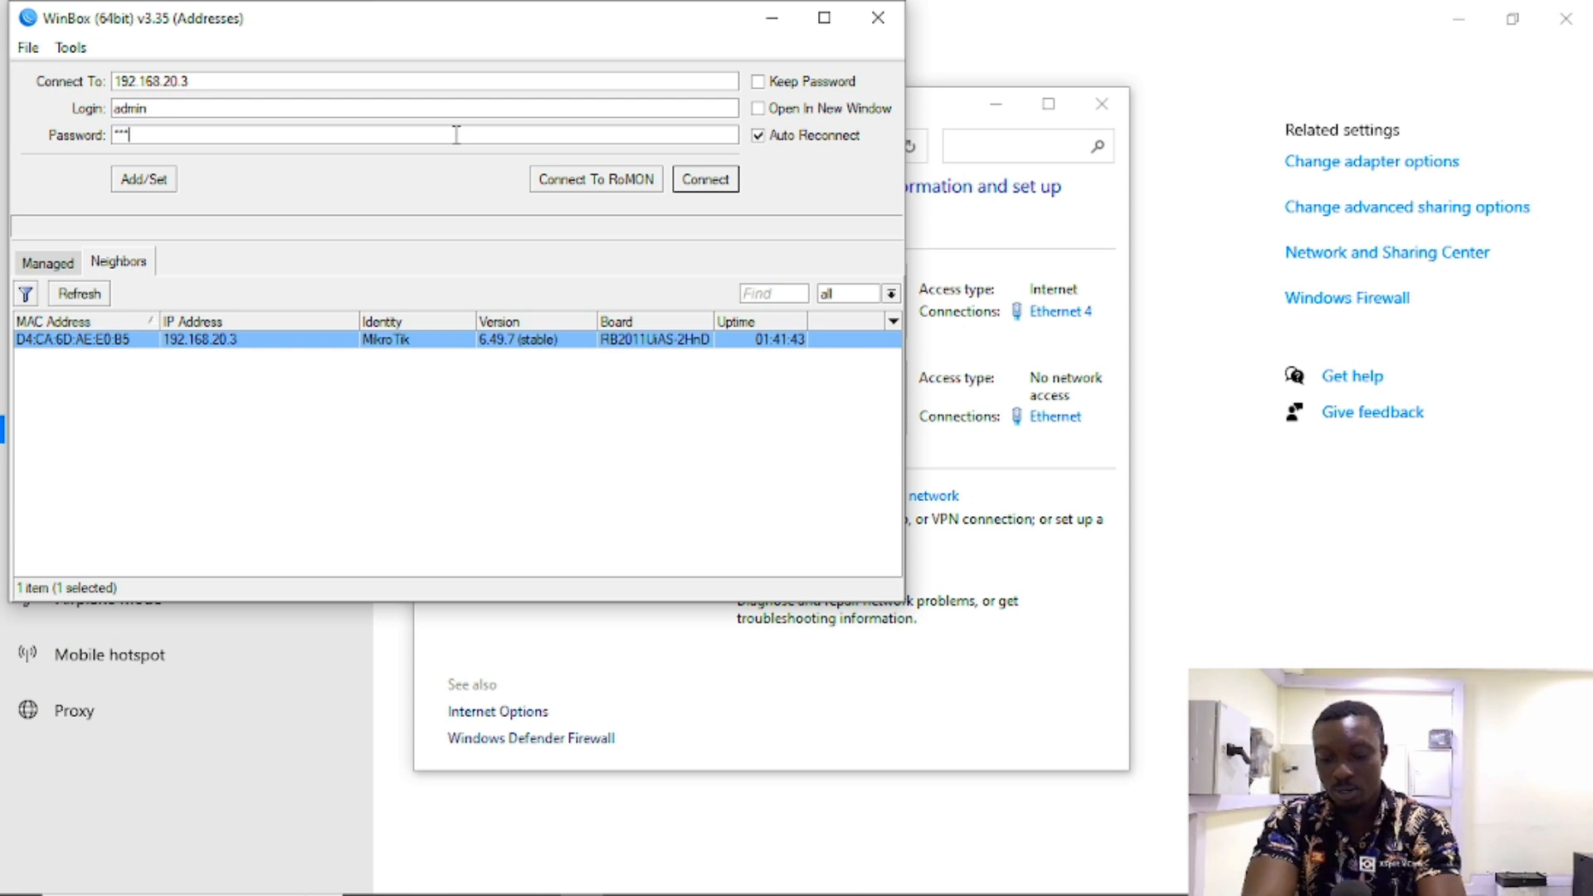
{"action": "type", "text": "***"}
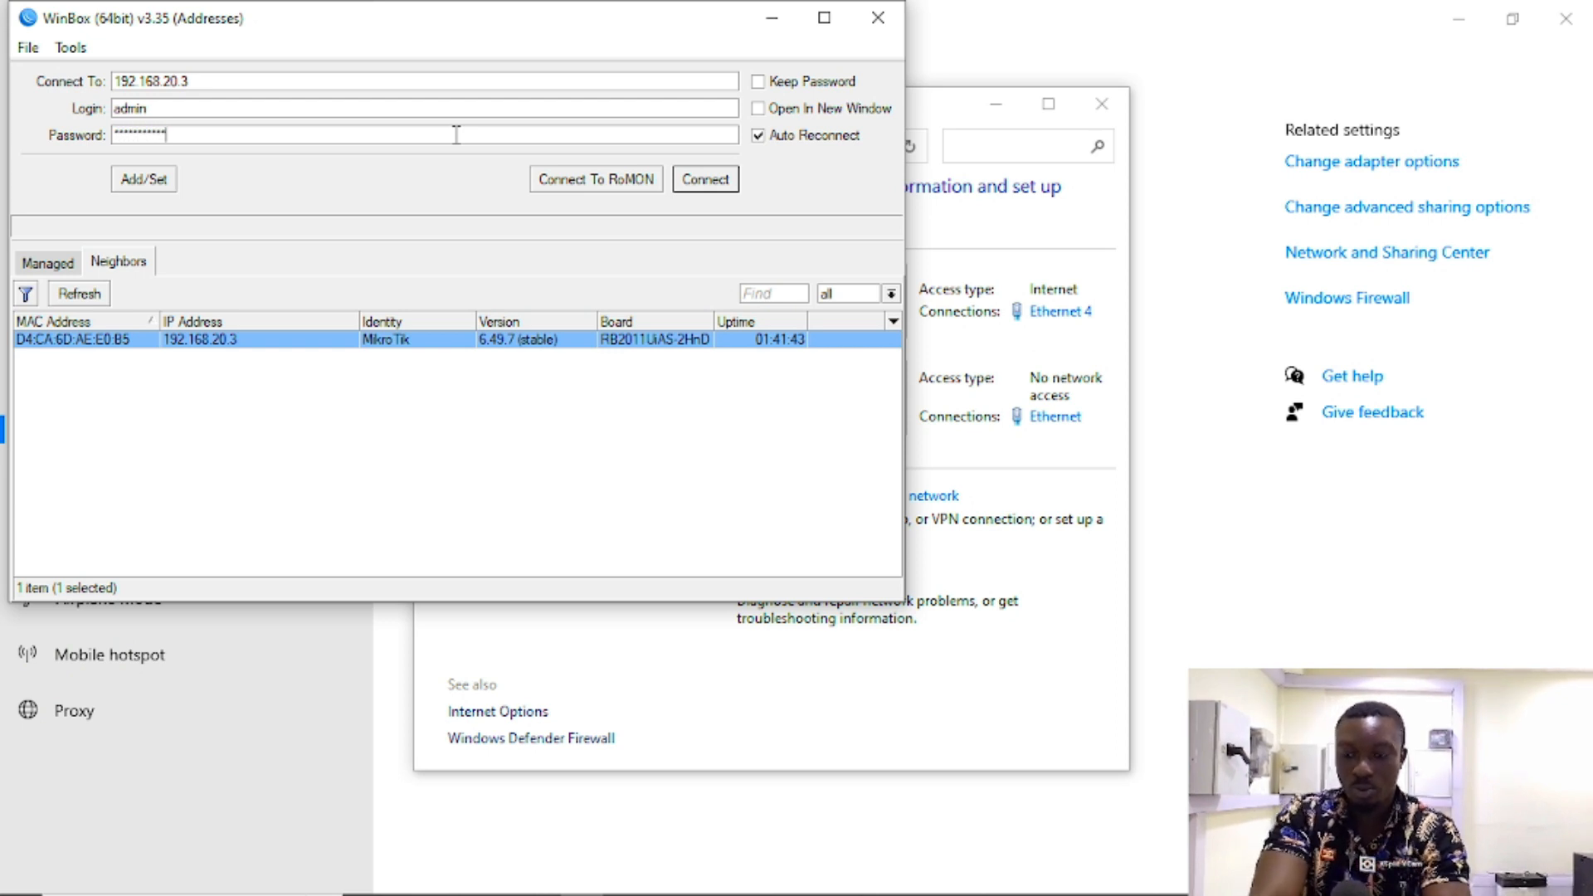
{"action": "left_click", "coordinate": [701, 180]}
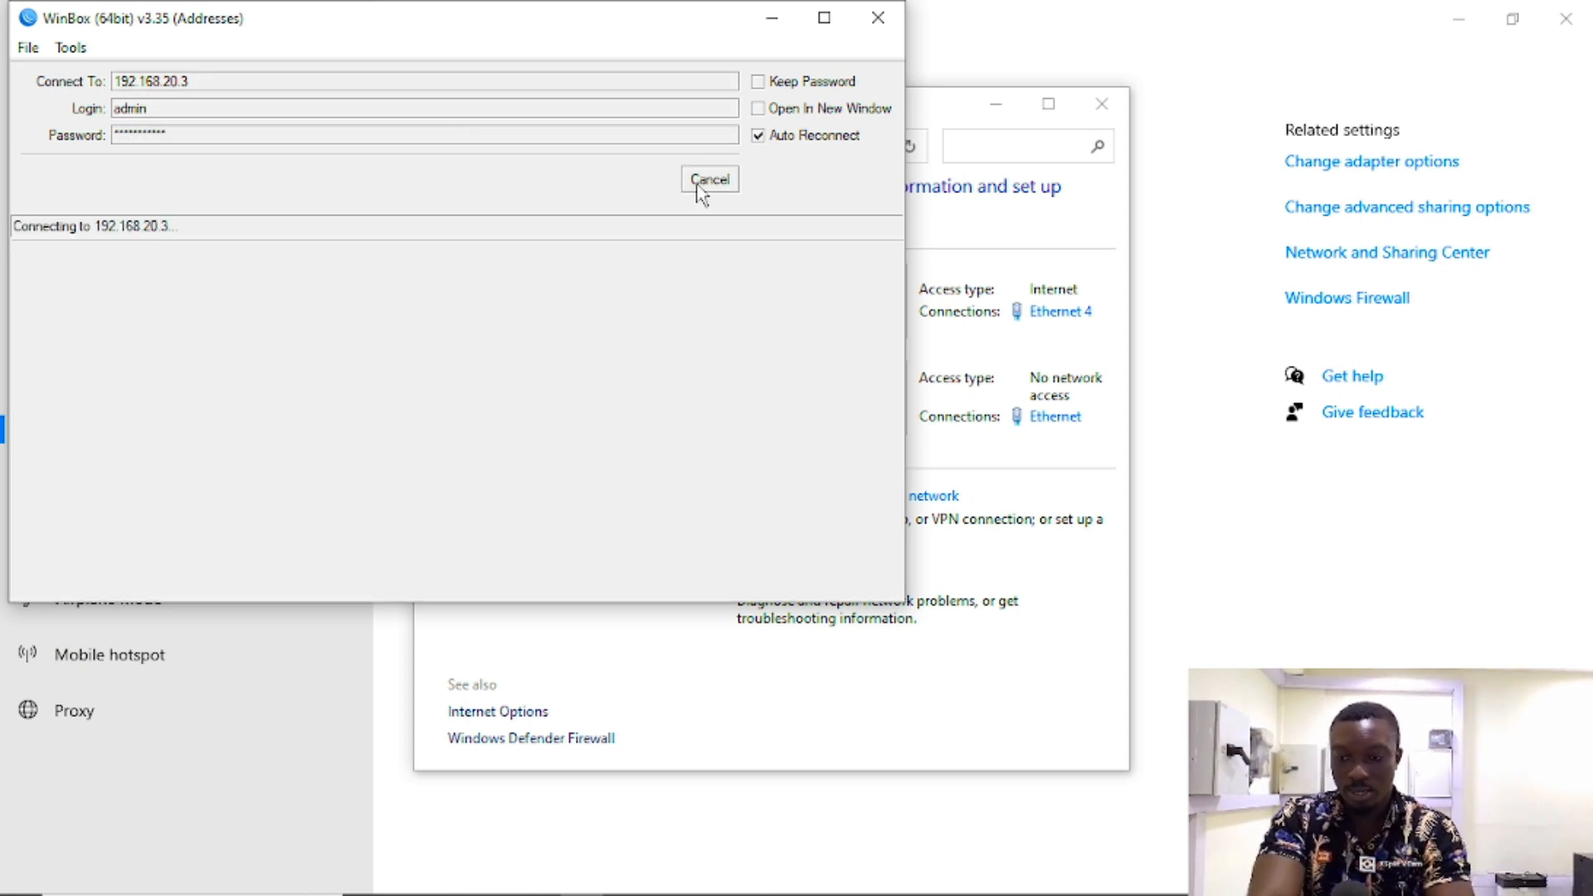
{"action": "left_click", "coordinate": [701, 180]}
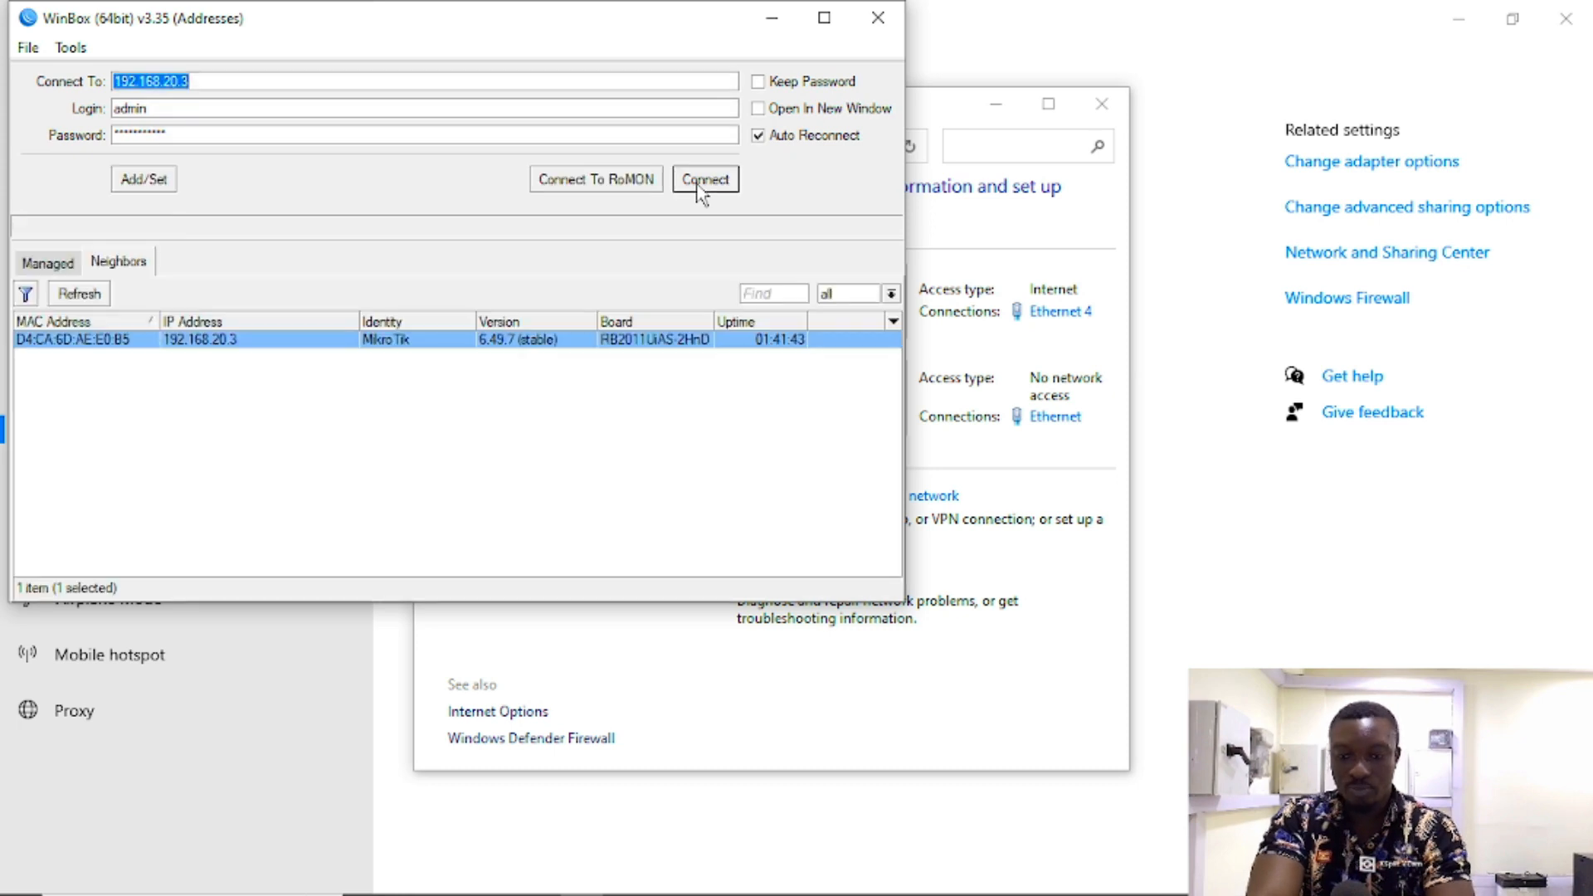
{"action": "left_click", "coordinate": [1056, 417]}
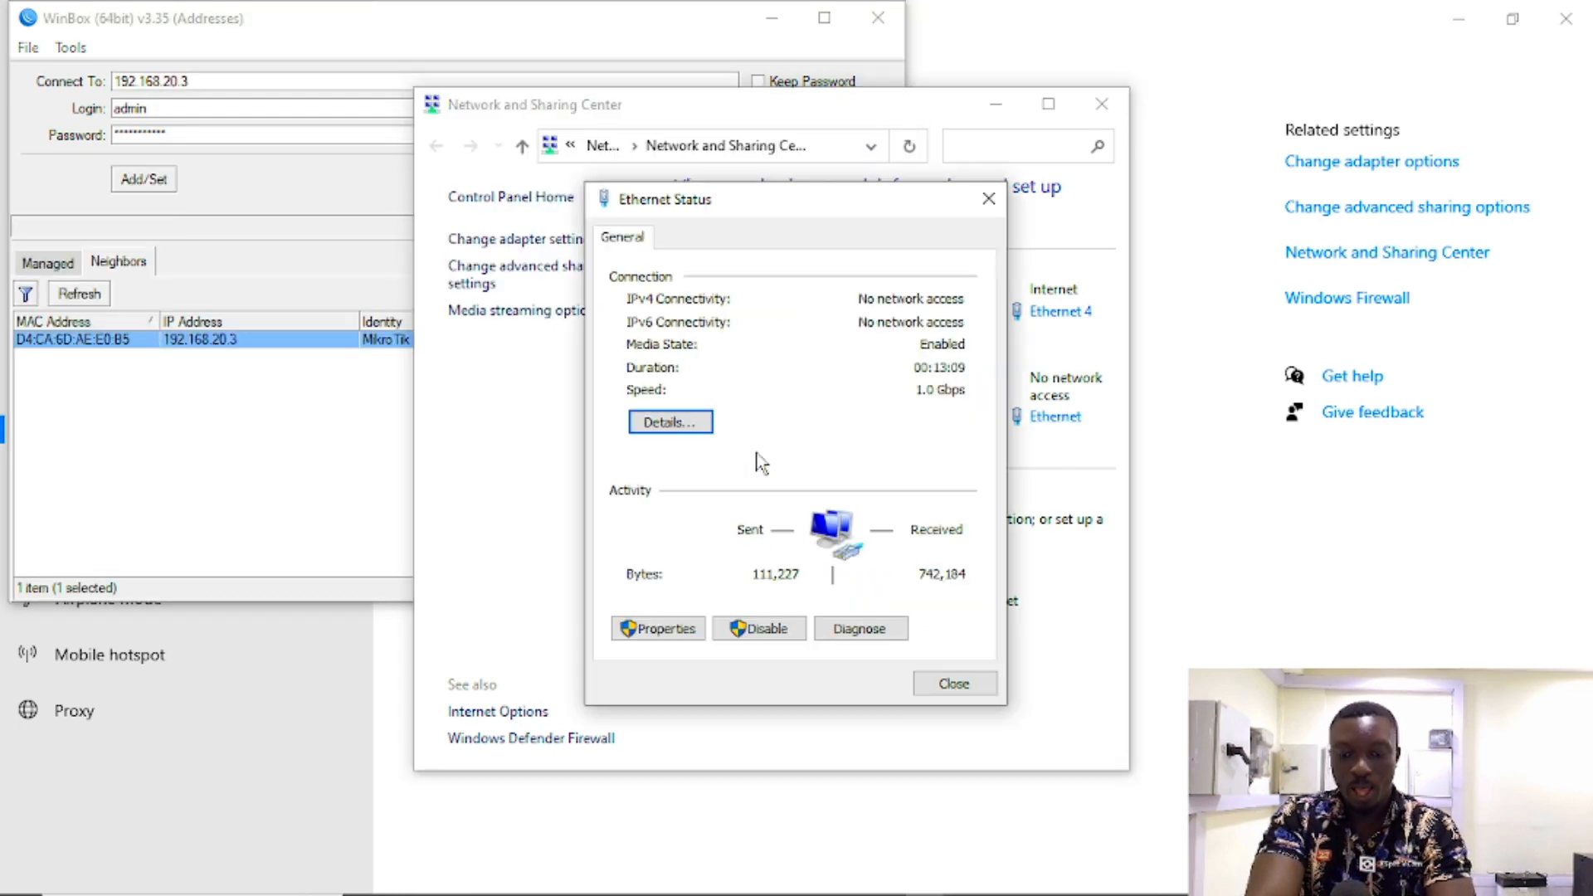
Step: Switch the Ethernet adapter's IPv4 to obtain IP and DNS addresses automatically, then close properties
{"action": "left_click", "coordinate": [650, 631]}
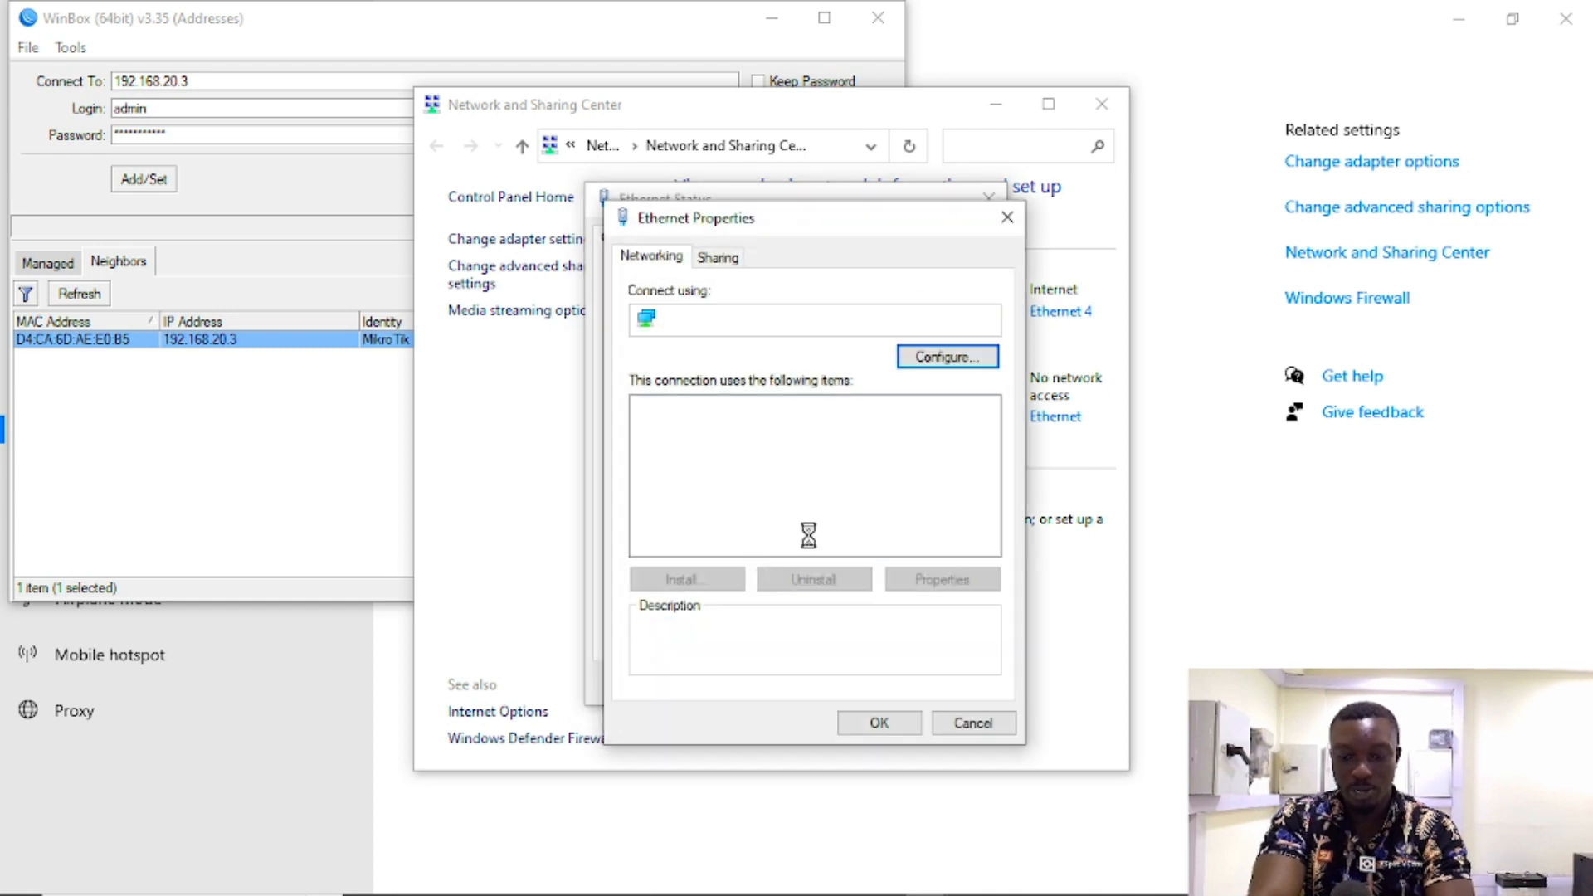
{"action": "left_click", "coordinate": [840, 508]}
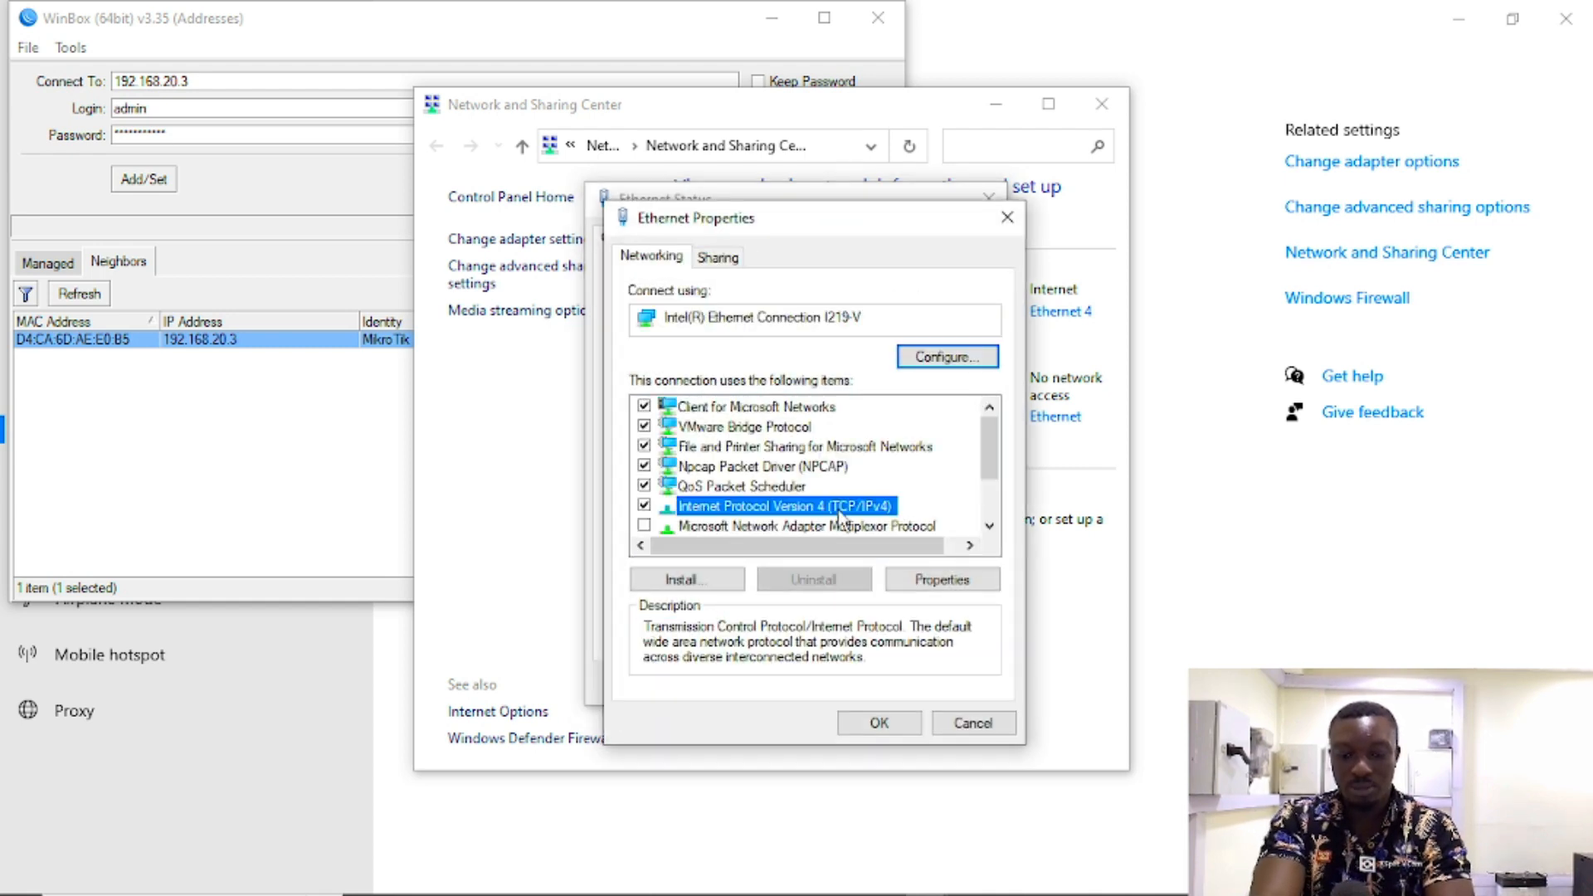
{"action": "double_click", "coordinate": [836, 507]}
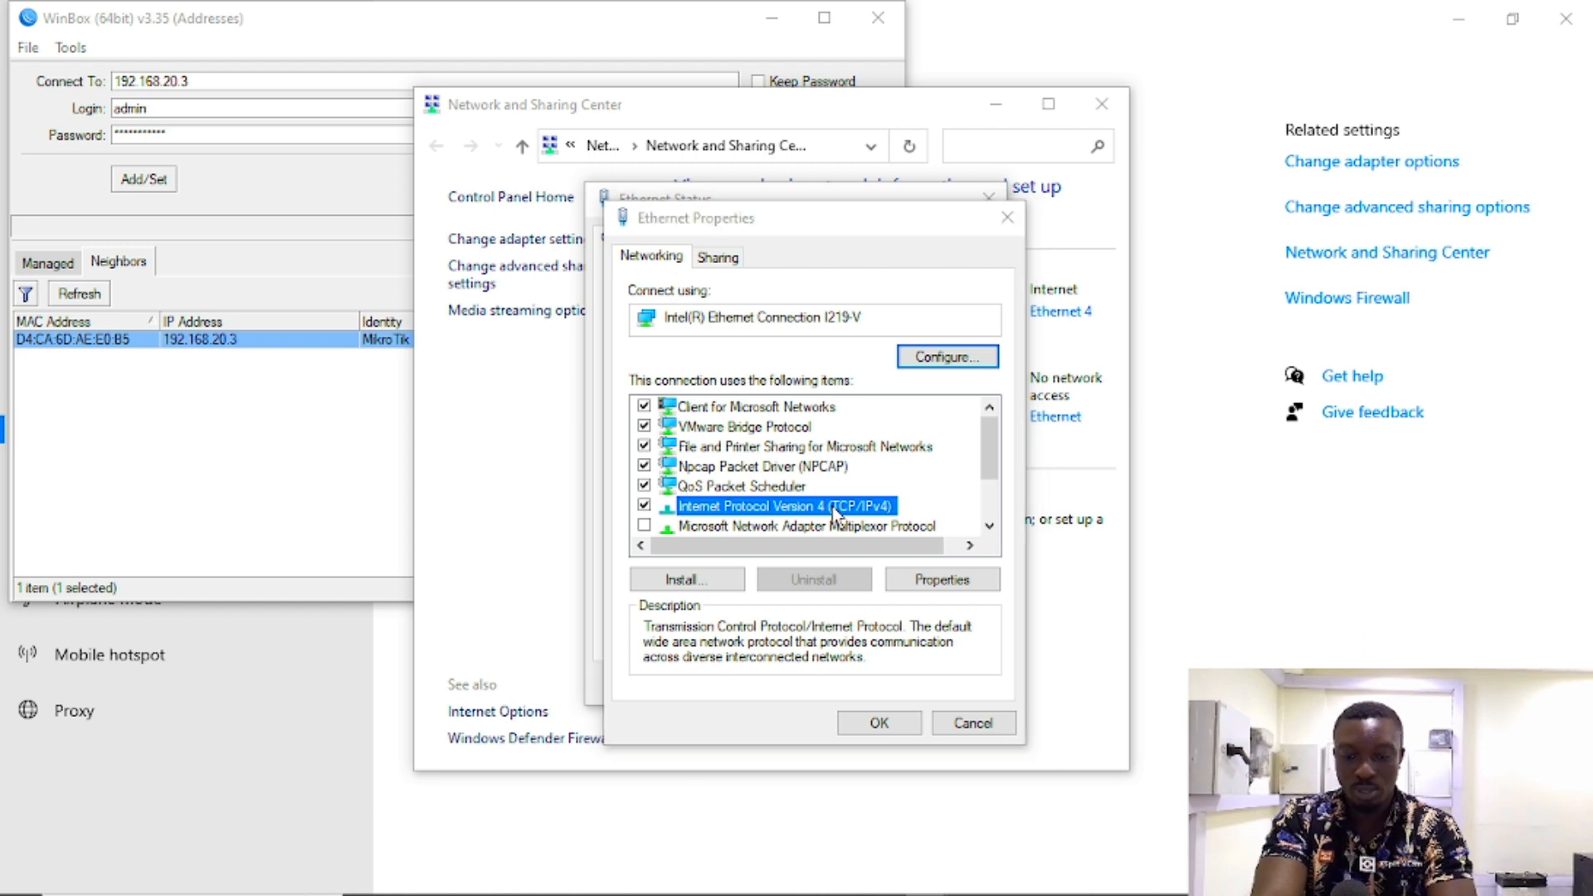
{"action": "left_click", "coordinate": [782, 452]}
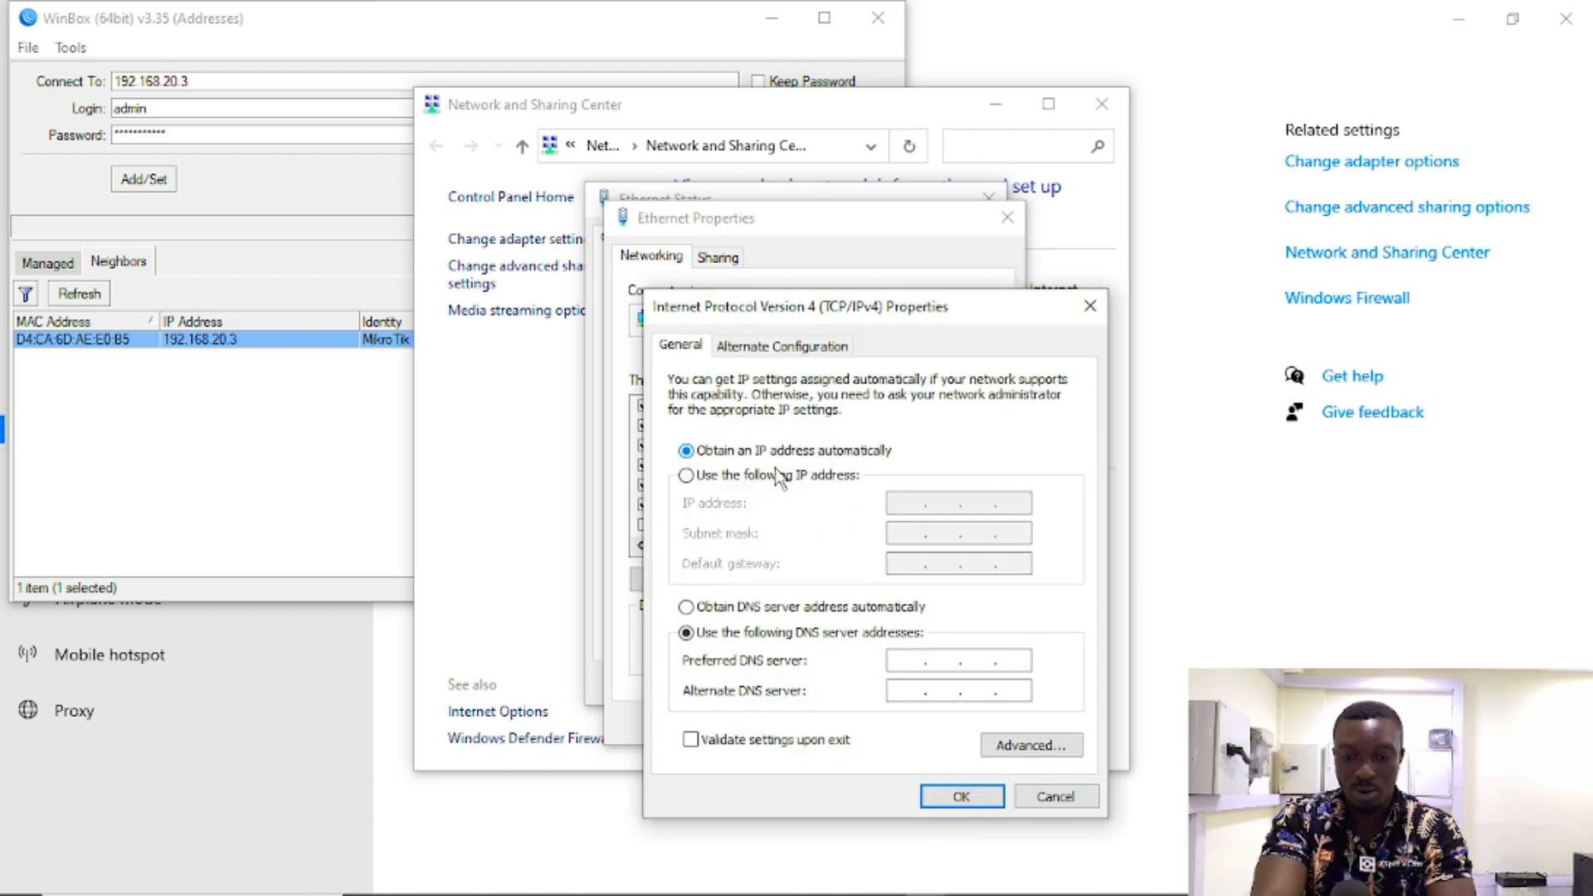
{"action": "left_click", "coordinate": [758, 609]}
{"action": "left_click", "coordinate": [945, 798]}
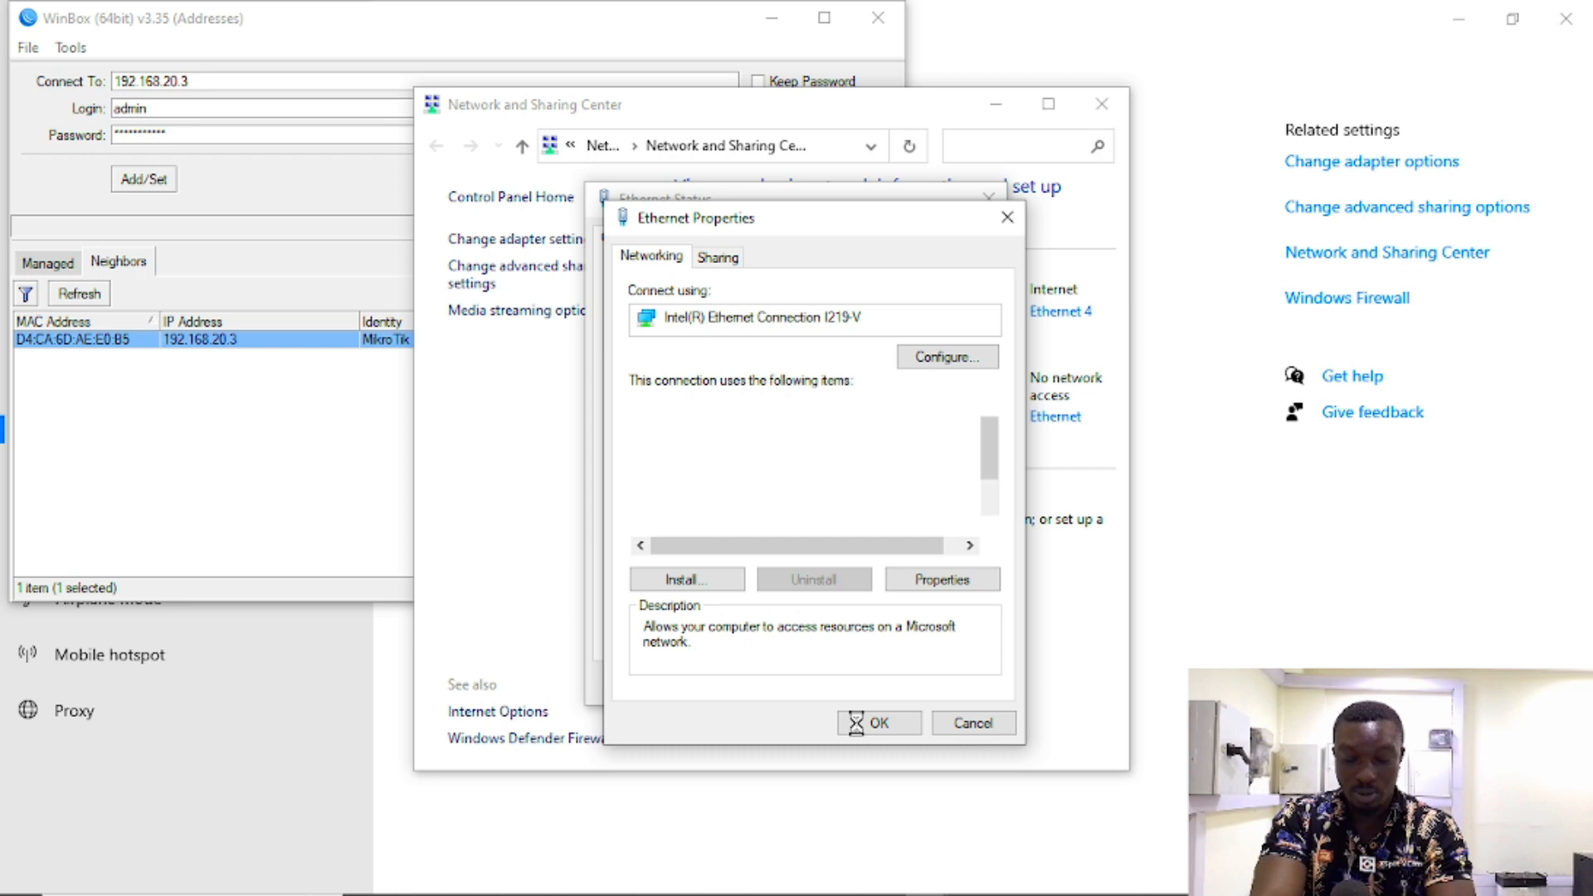
{"action": "left_click", "coordinate": [856, 721]}
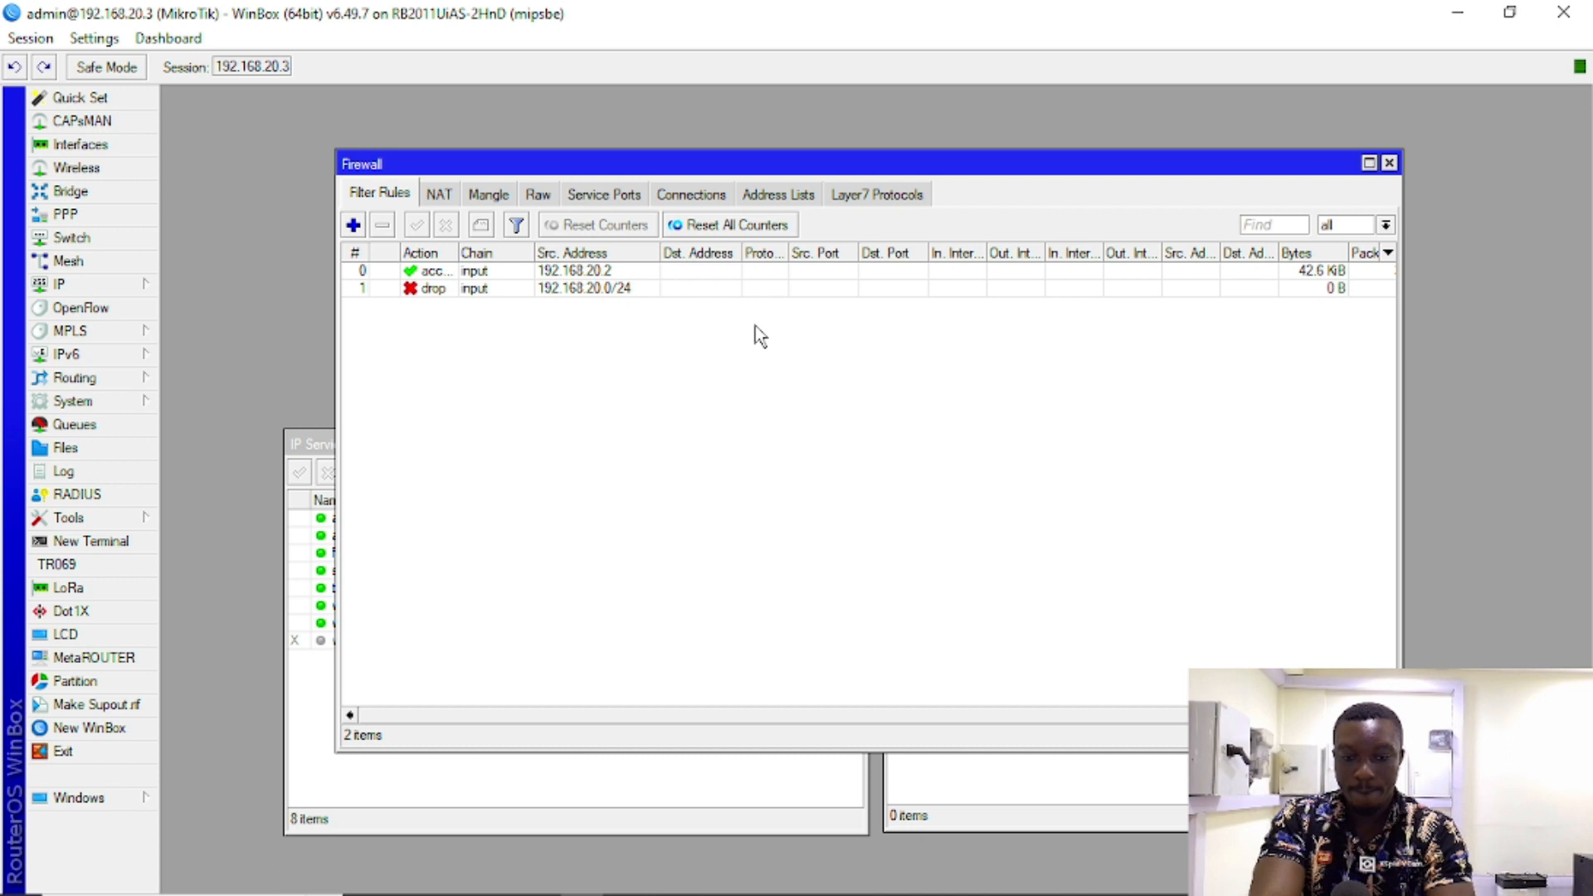
Step: Disable the firewall rule dropping 192.168.20.0/24 and bring Network and Sharing Center forward
{"action": "left_click", "coordinate": [618, 288]}
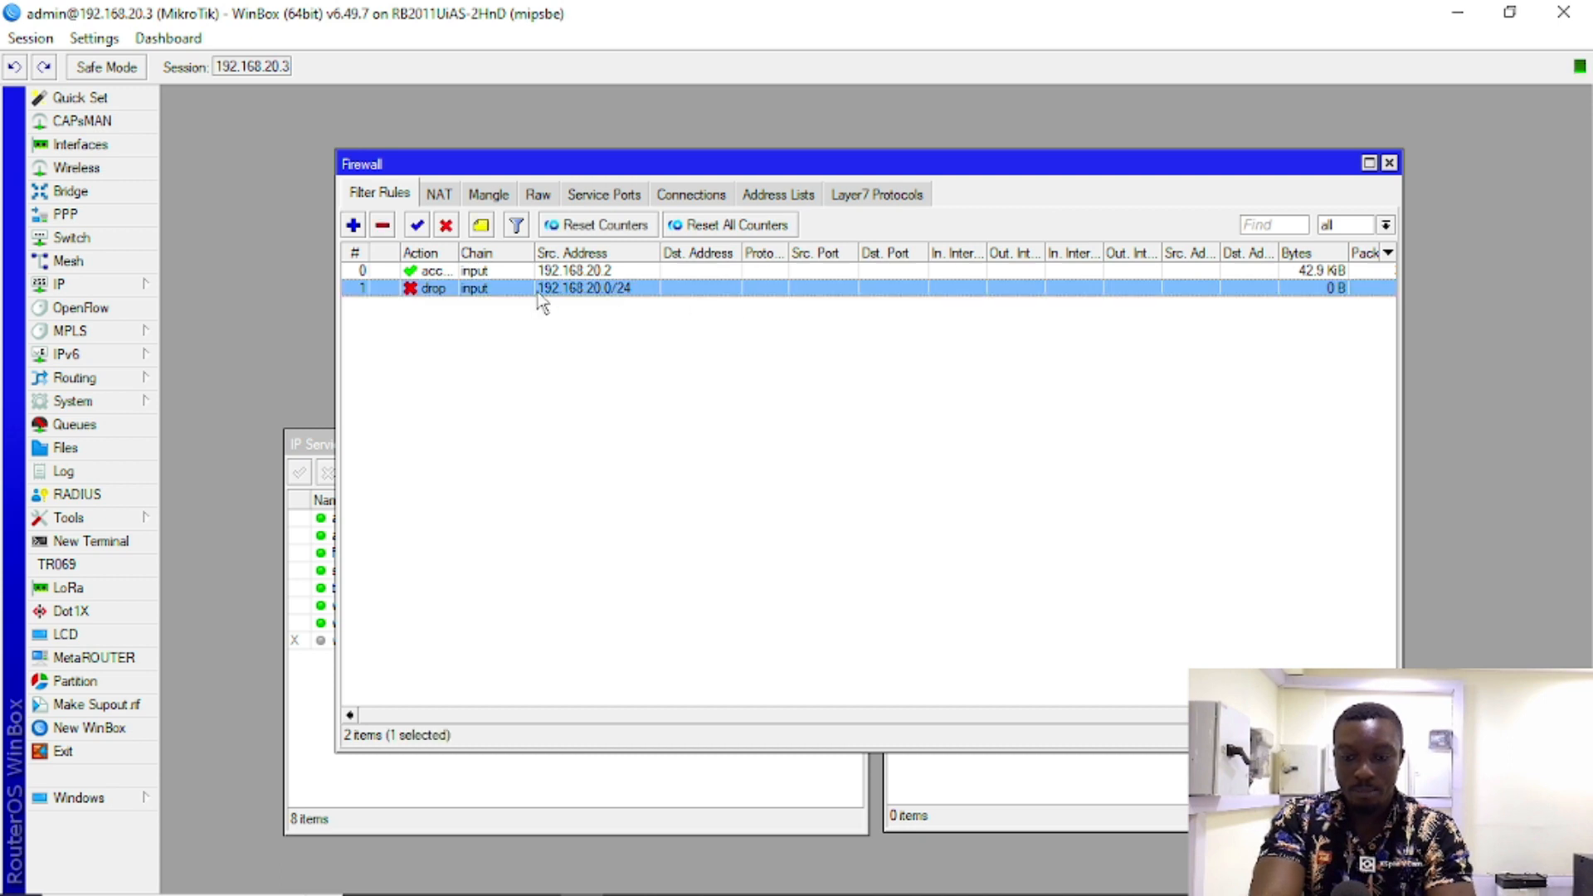
{"action": "left_click_drag", "start_coordinate": [586, 172], "coordinate": [690, 157]}
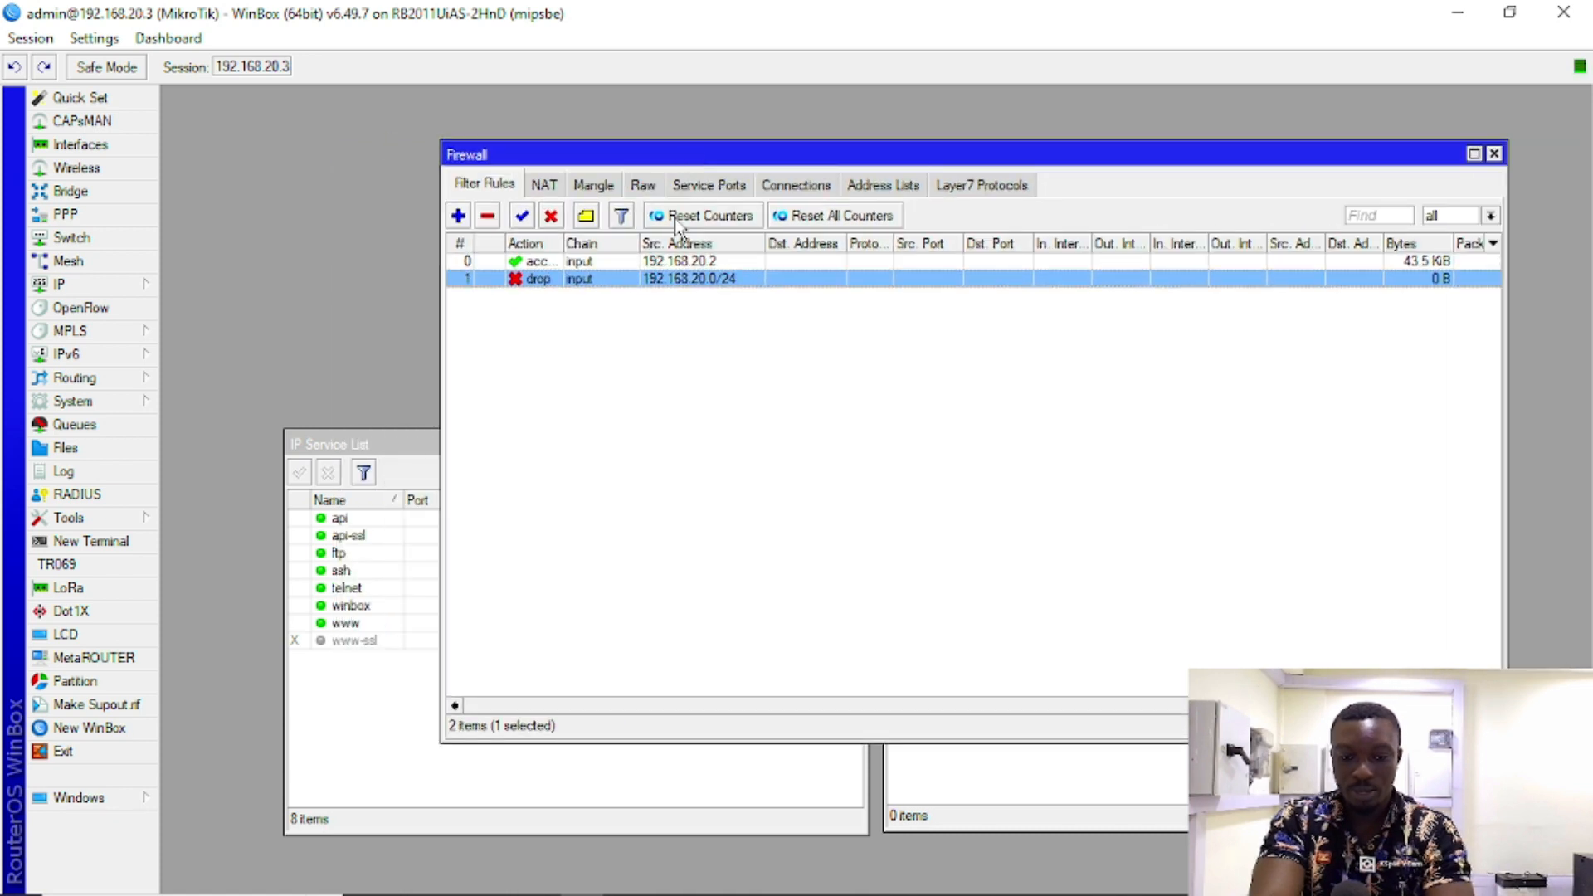
{"action": "left_click", "coordinate": [551, 218]}
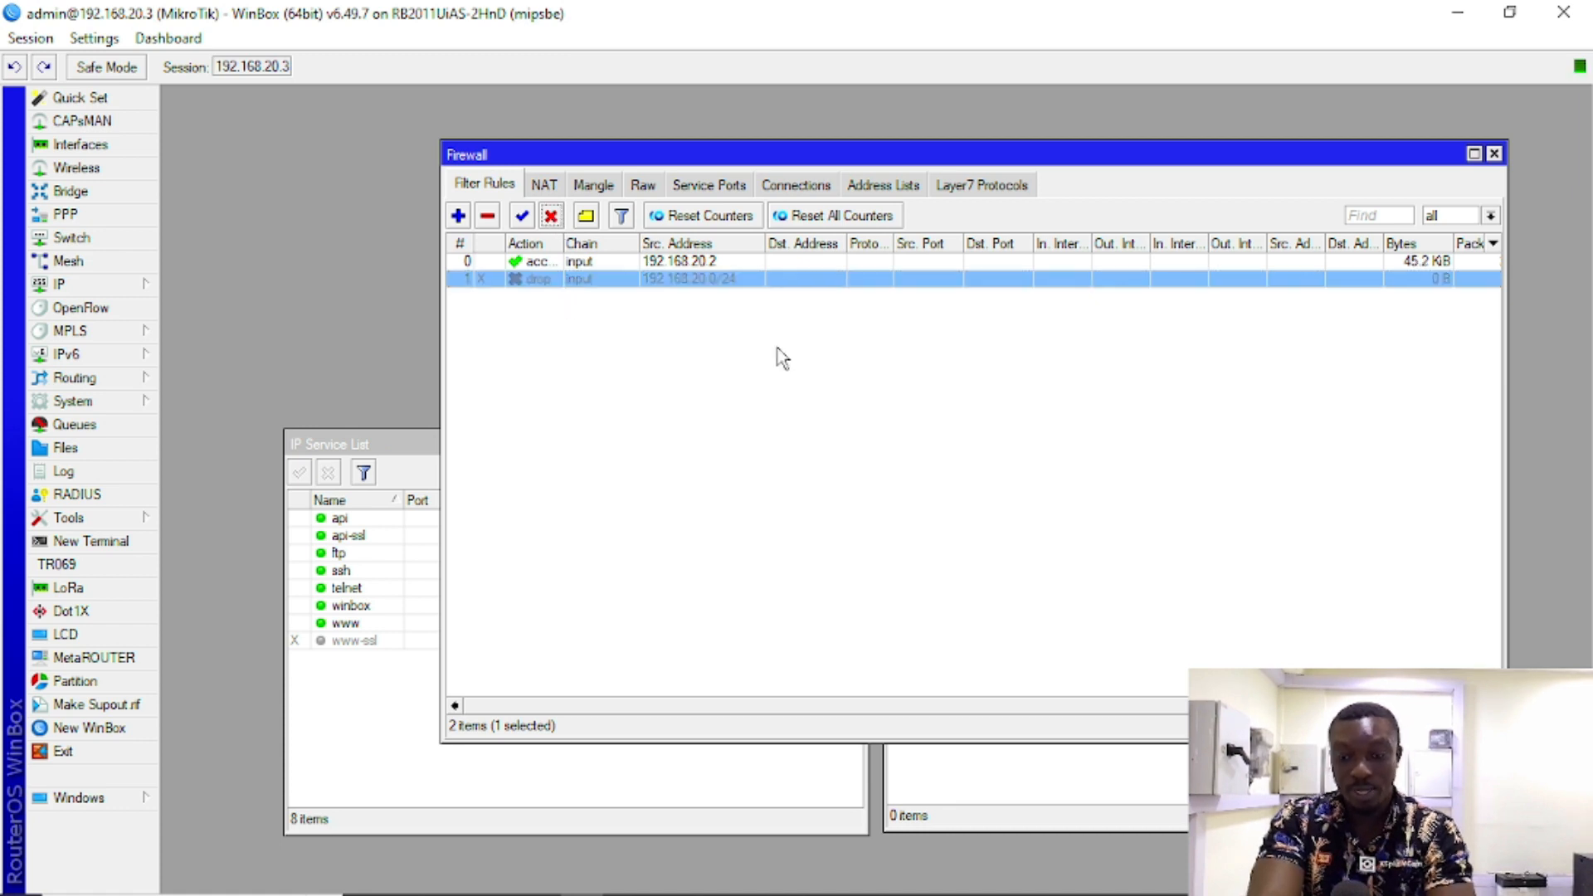
{"action": "mouse_move", "coordinate": [881, 893]}
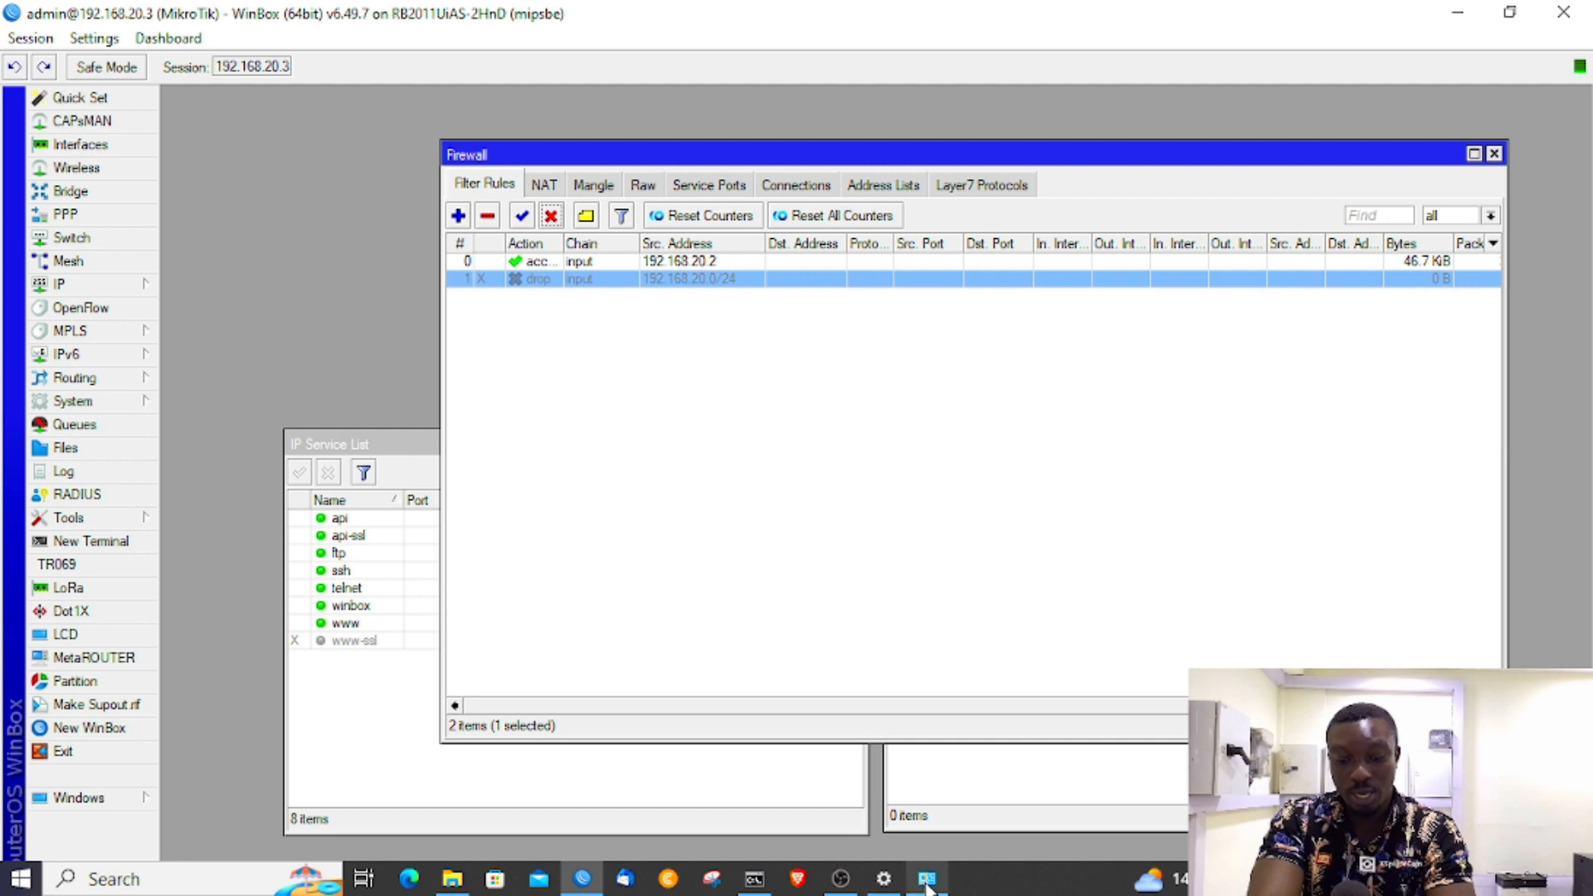
{"action": "left_click", "coordinate": [927, 881]}
Step: Set the Ethernet adapter's IPv4 to static 192.168.20.3, mask 255.255.255.0, gateway 192.168.20.1
{"action": "left_click", "coordinate": [1041, 419]}
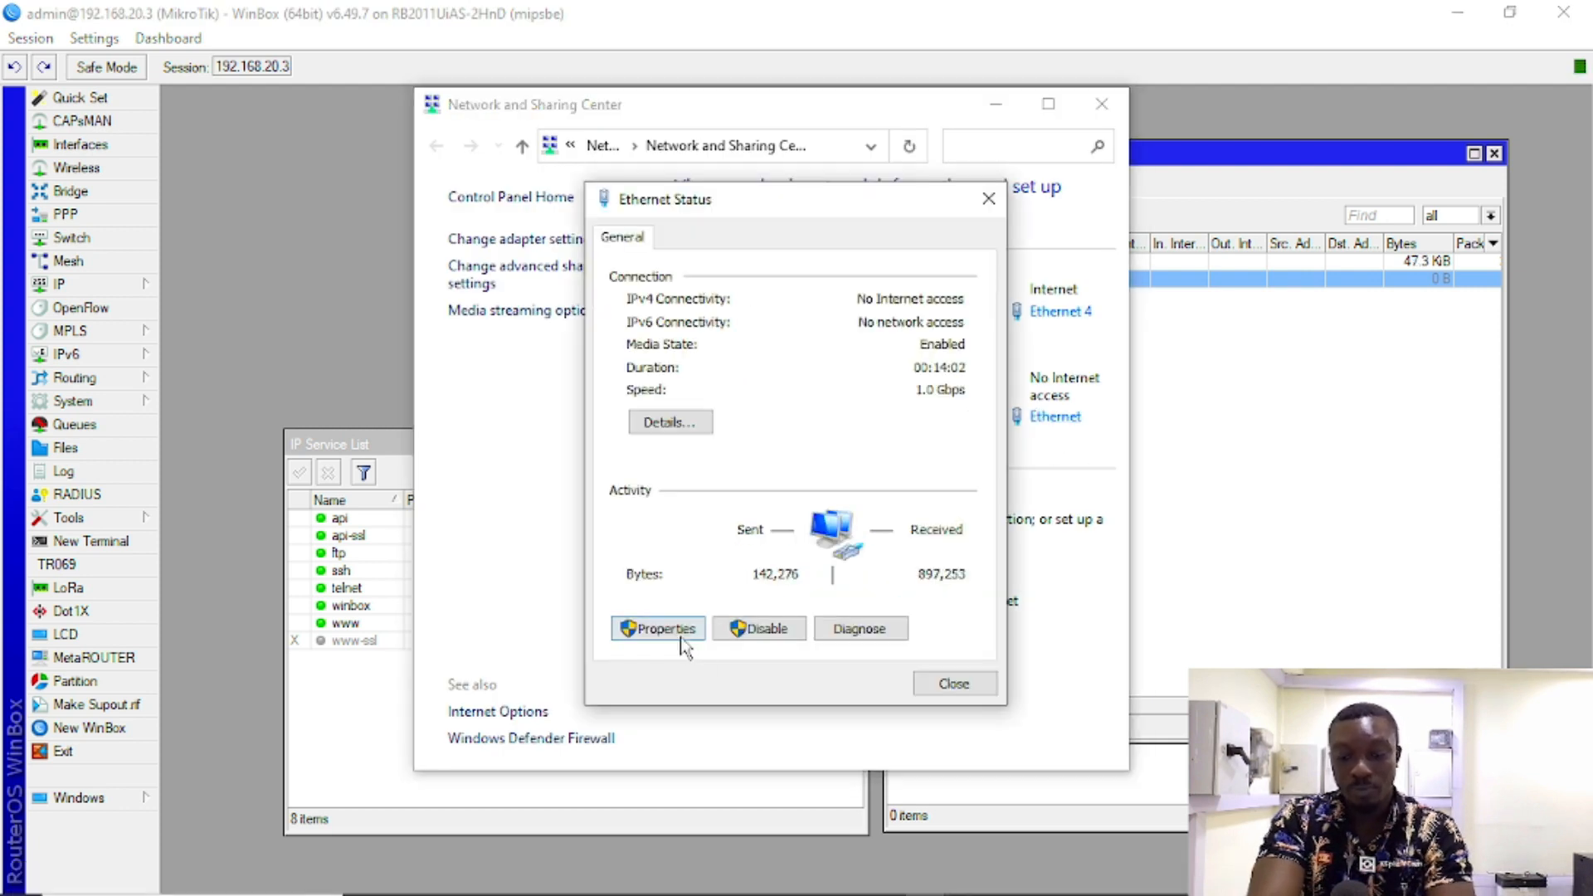
{"action": "left_click", "coordinate": [672, 640]}
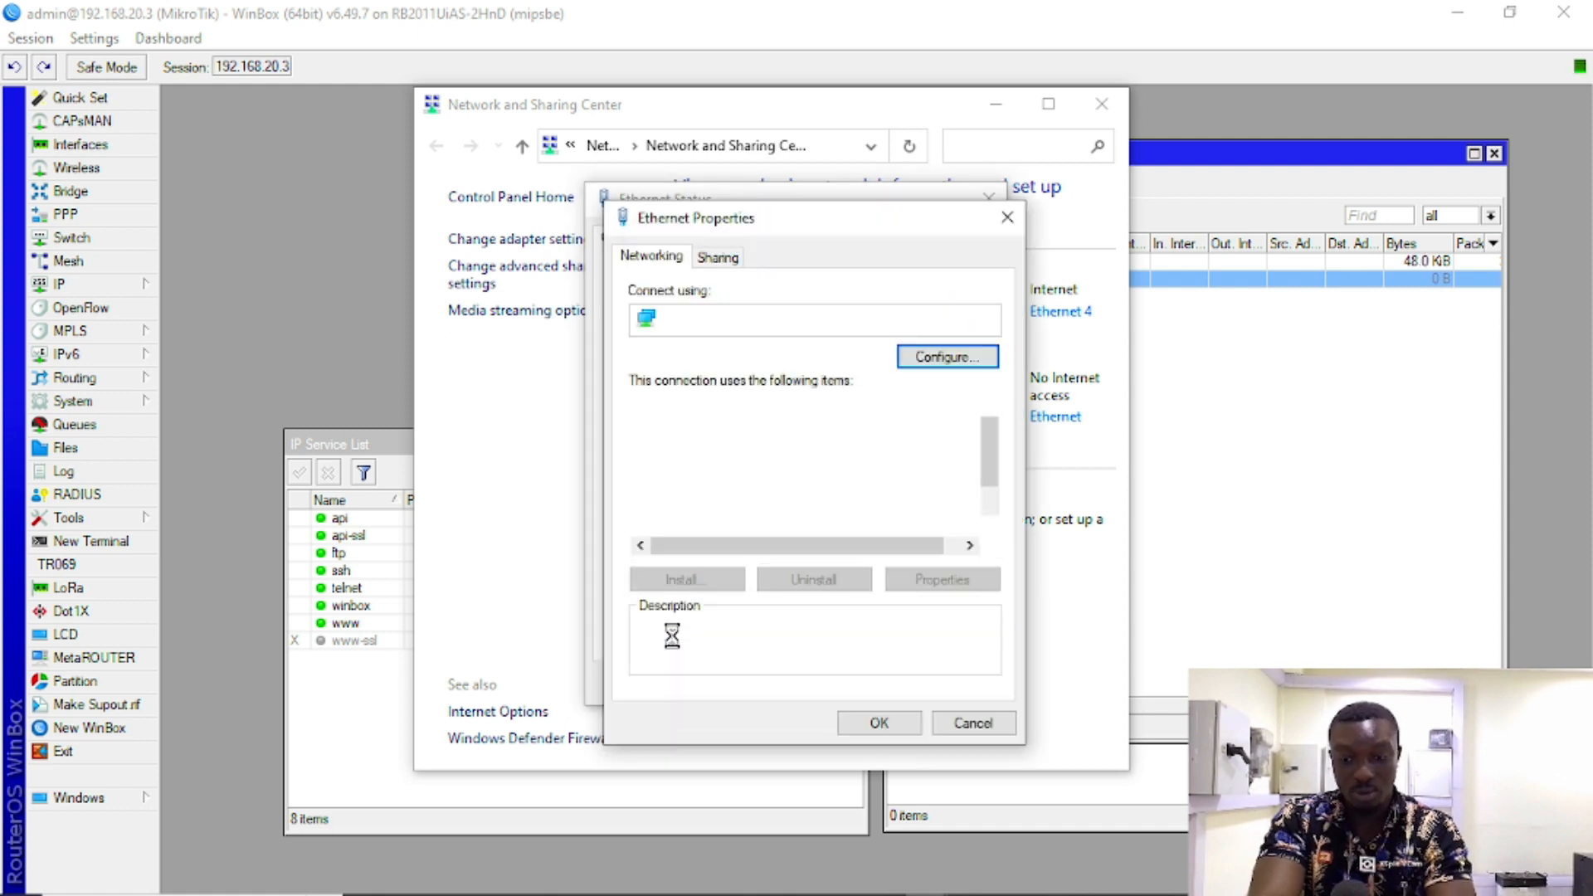
{"action": "double_click", "coordinate": [784, 508]}
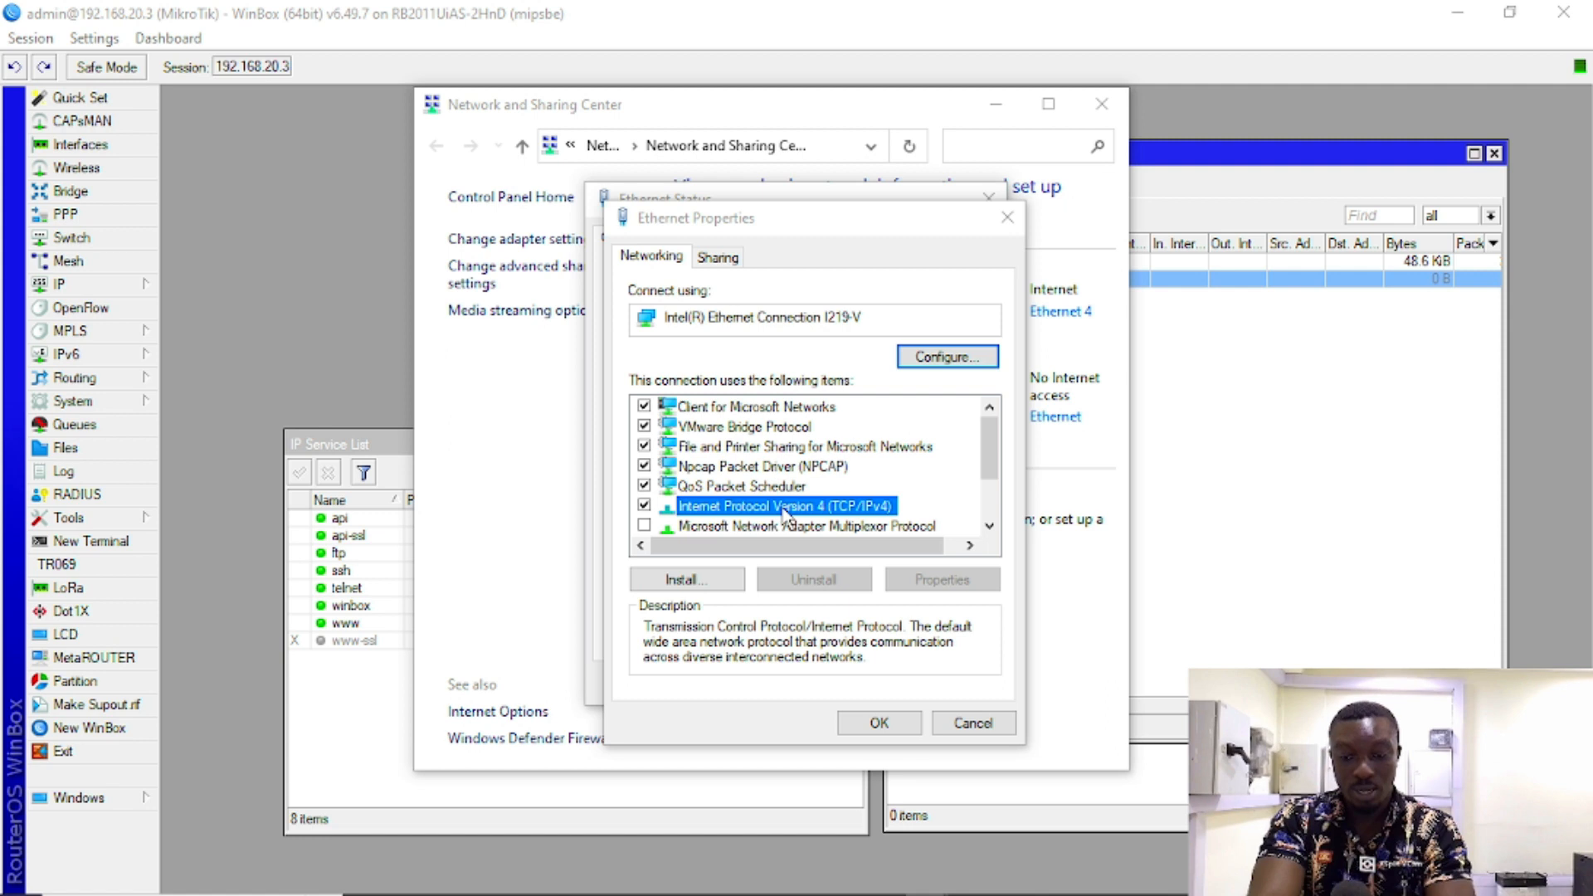
{"action": "left_click", "coordinate": [686, 475]}
{"action": "left_click", "coordinate": [905, 503]}
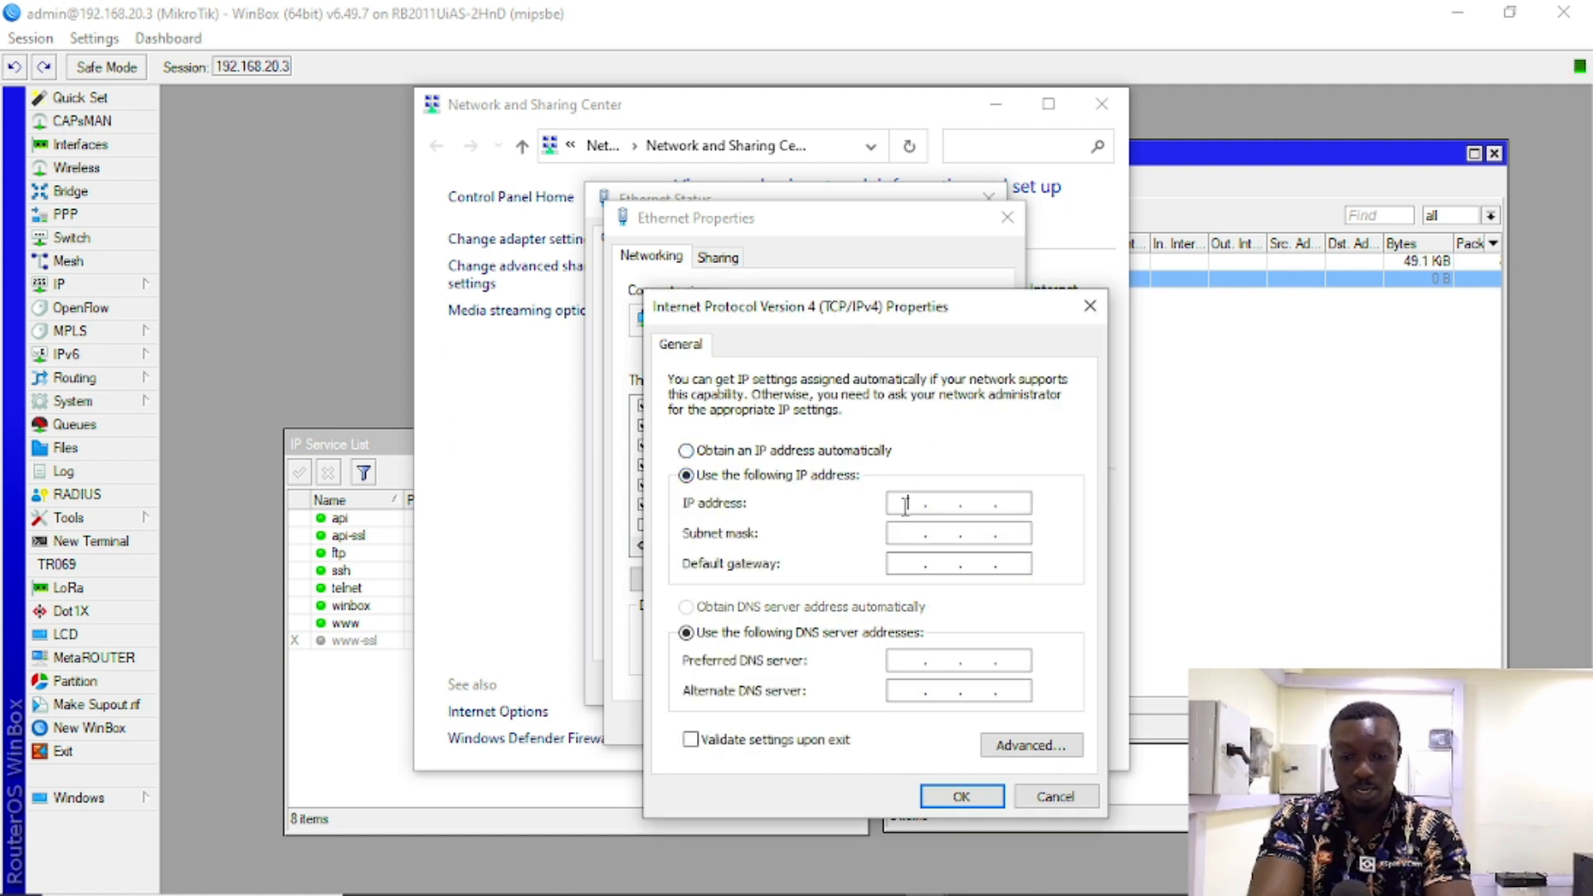
{"action": "type", "text": "192 . 1"}
{"action": "type", "text": "68 . 20 . "}
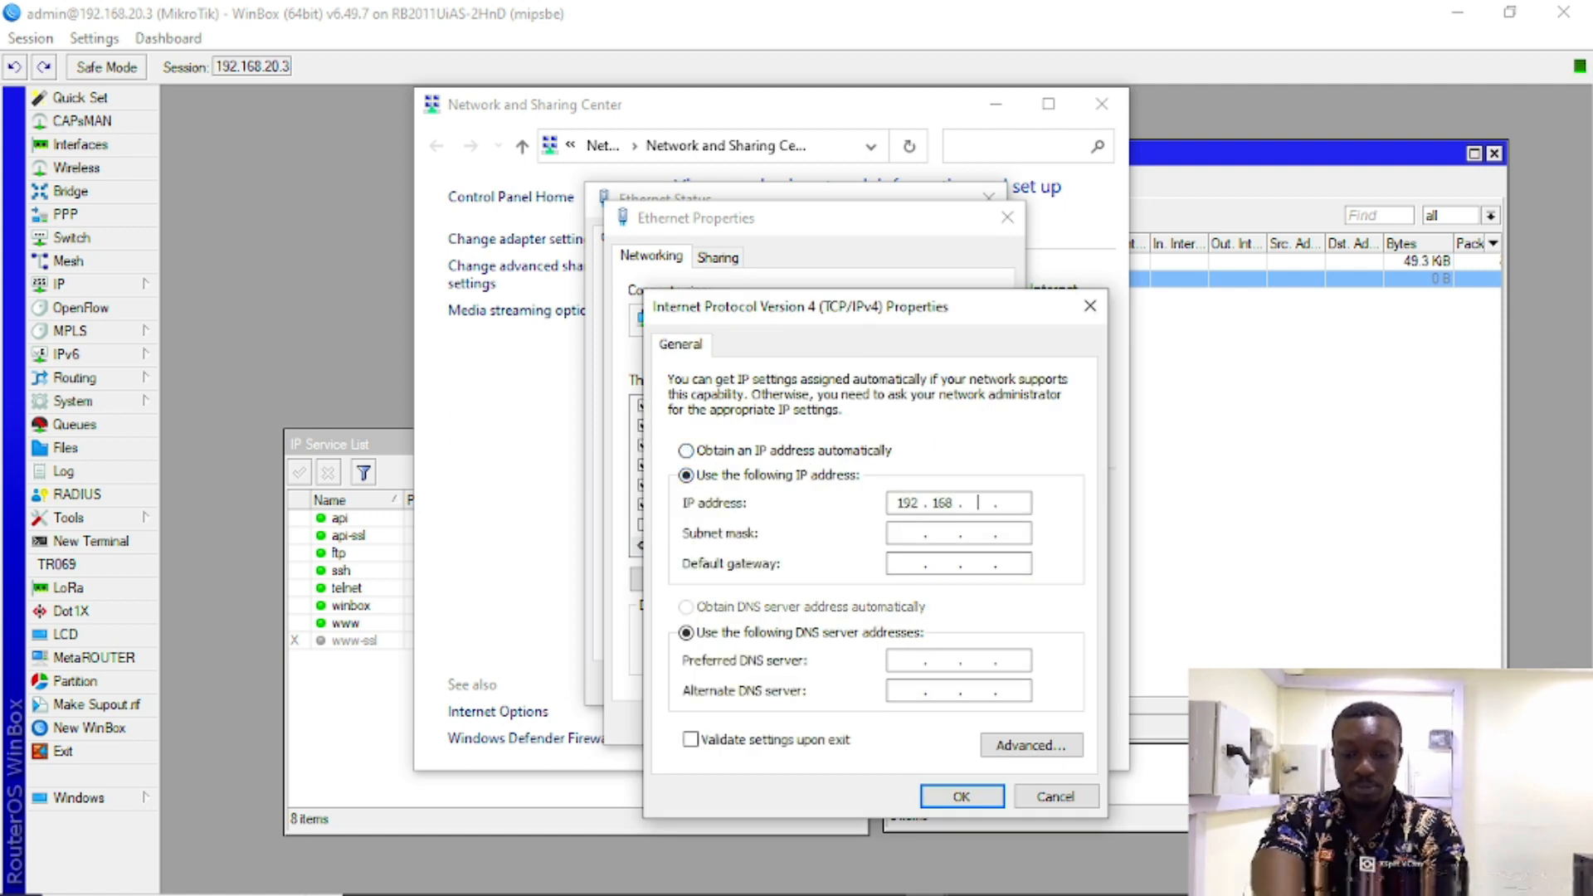
{"action": "type", "text": "3"}
{"action": "key", "text": "Tab"}
{"action": "key", "text": "Tab"}
{"action": "type", "text": "192 . 168 . 2"}
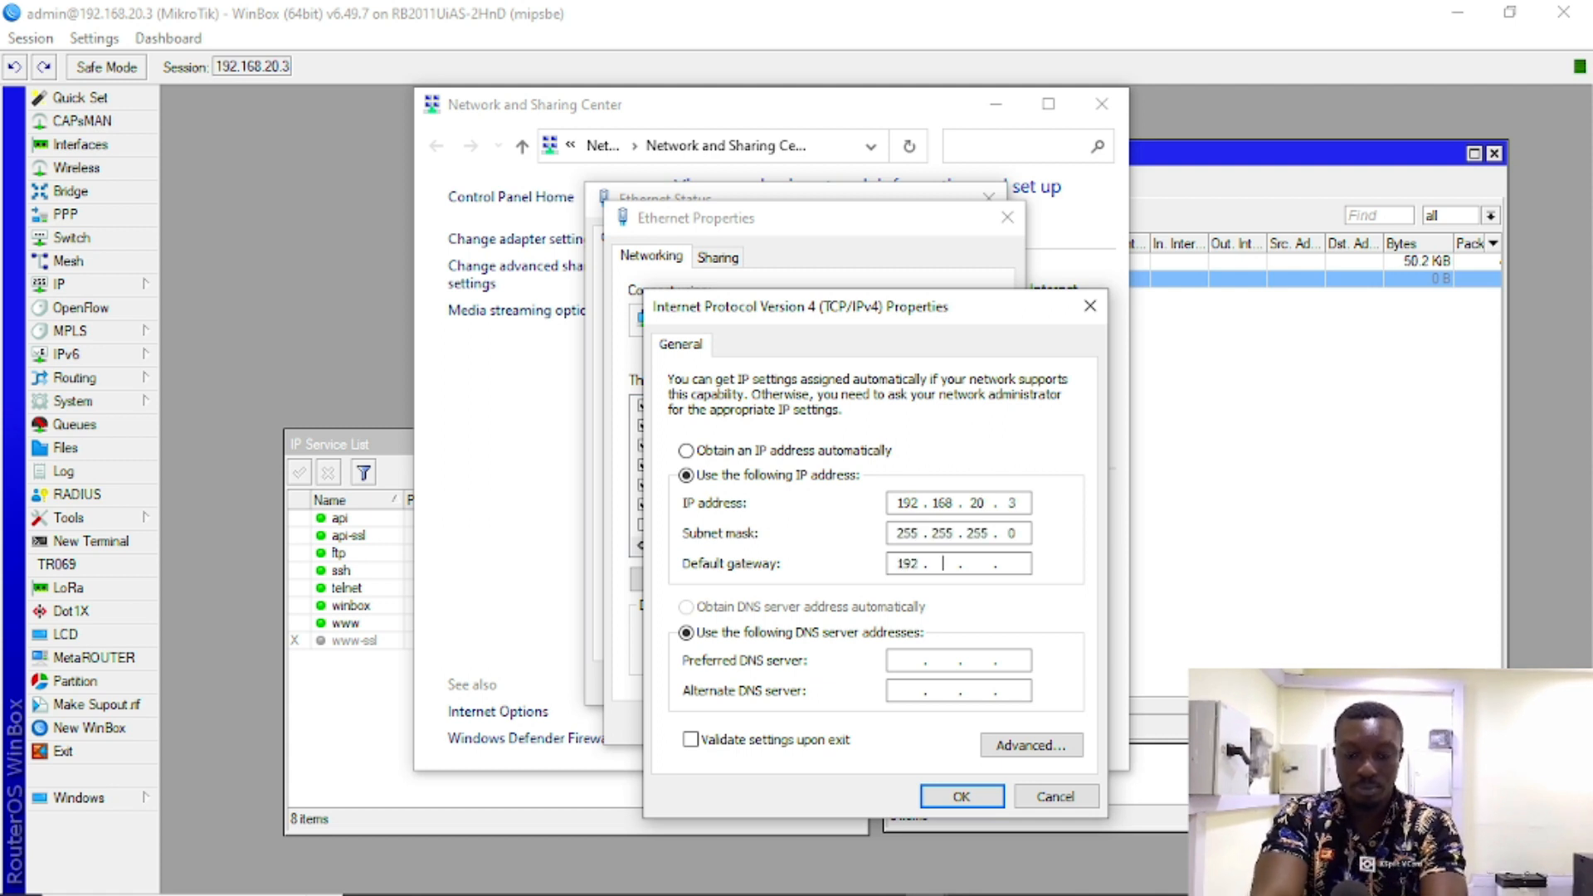
{"action": "type", "text": "0 . 1"}
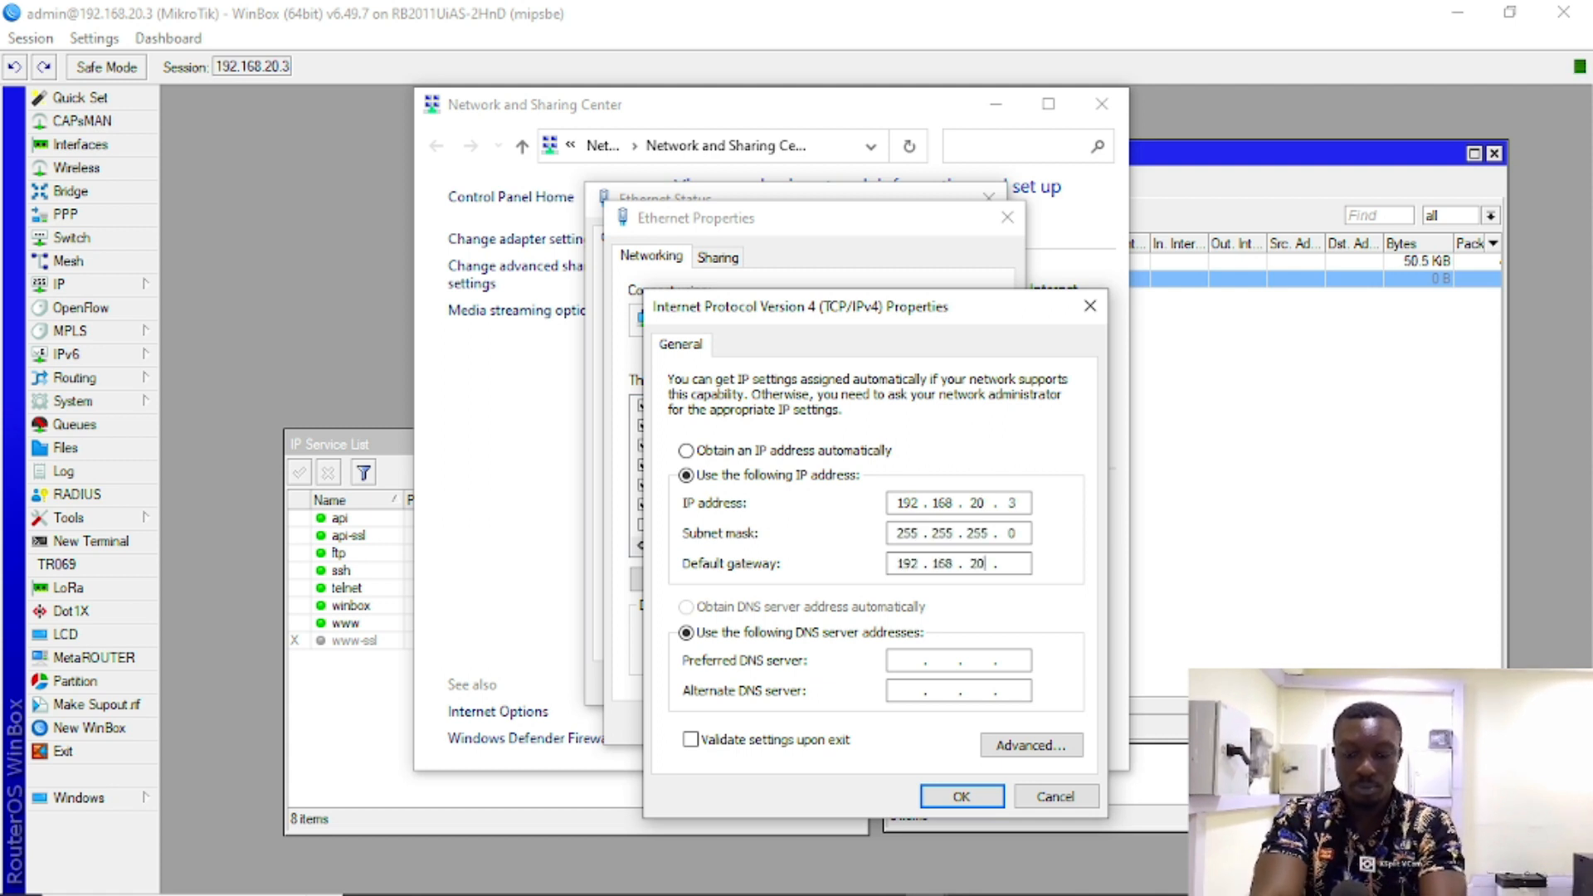
{"action": "left_click", "coordinate": [960, 796]}
{"action": "left_click", "coordinate": [897, 579]}
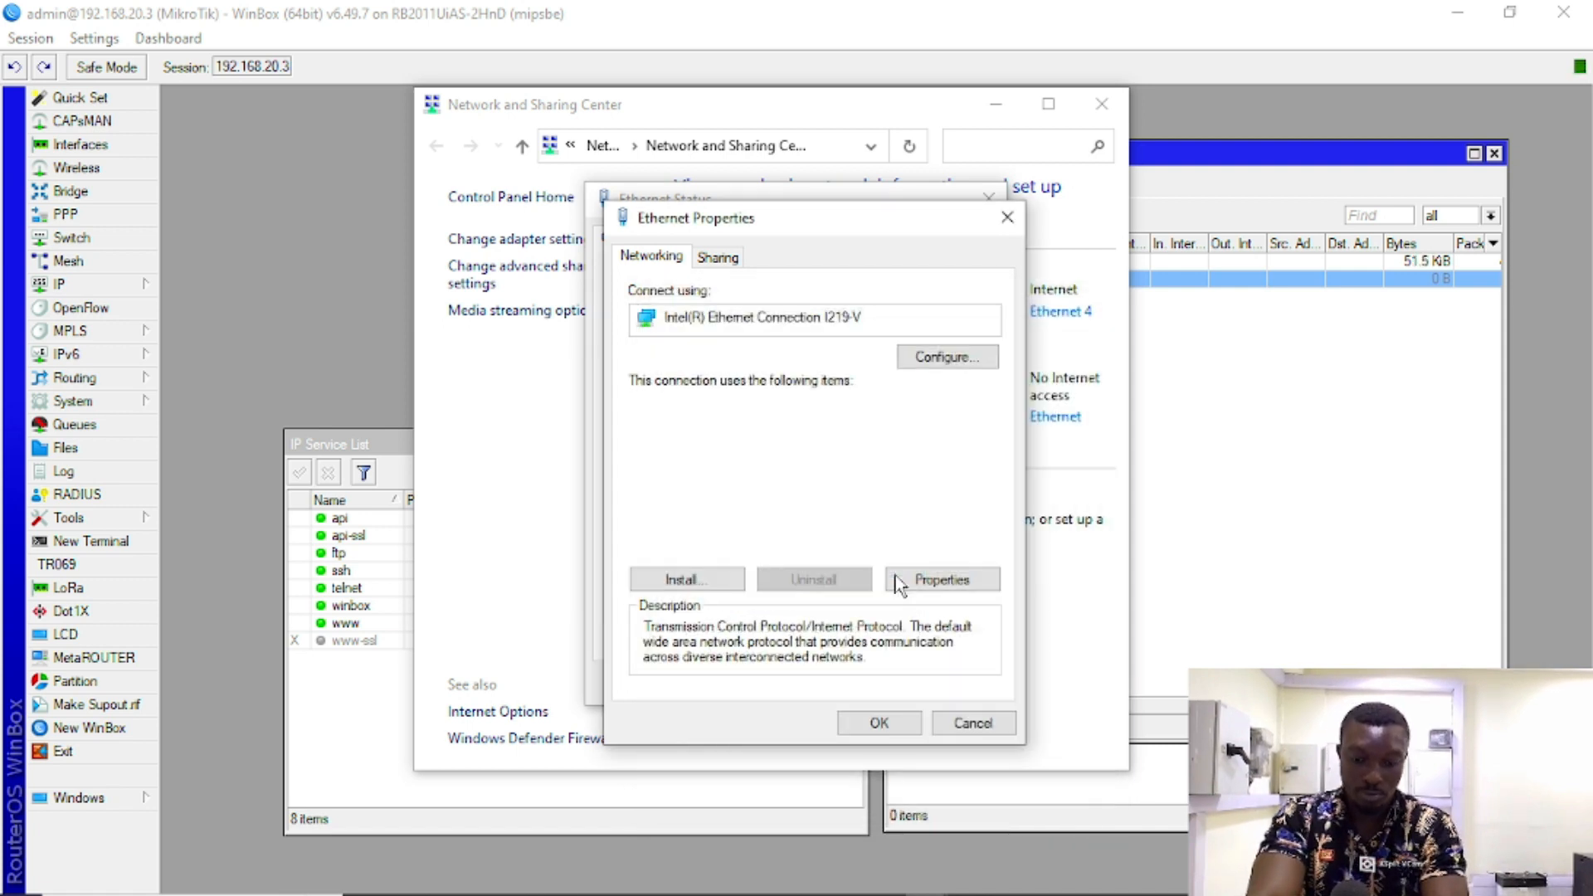
{"action": "left_click", "coordinate": [879, 723]}
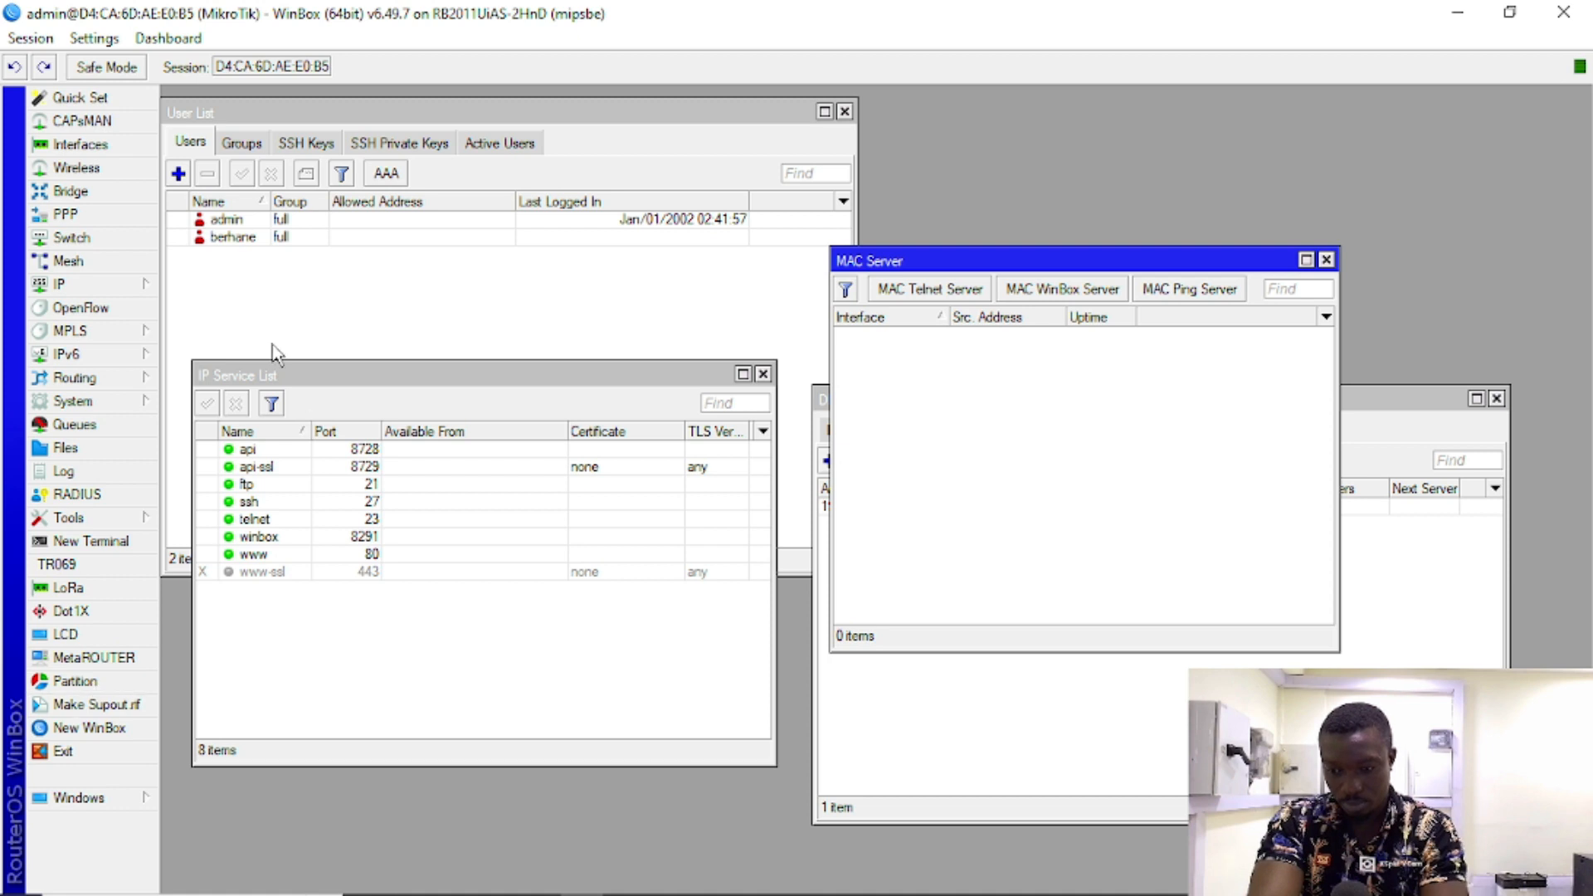
Step: Bring the DHCP Server networks window with gateway 192.168.20.3 to the front
{"action": "left_click", "coordinate": [924, 713]}
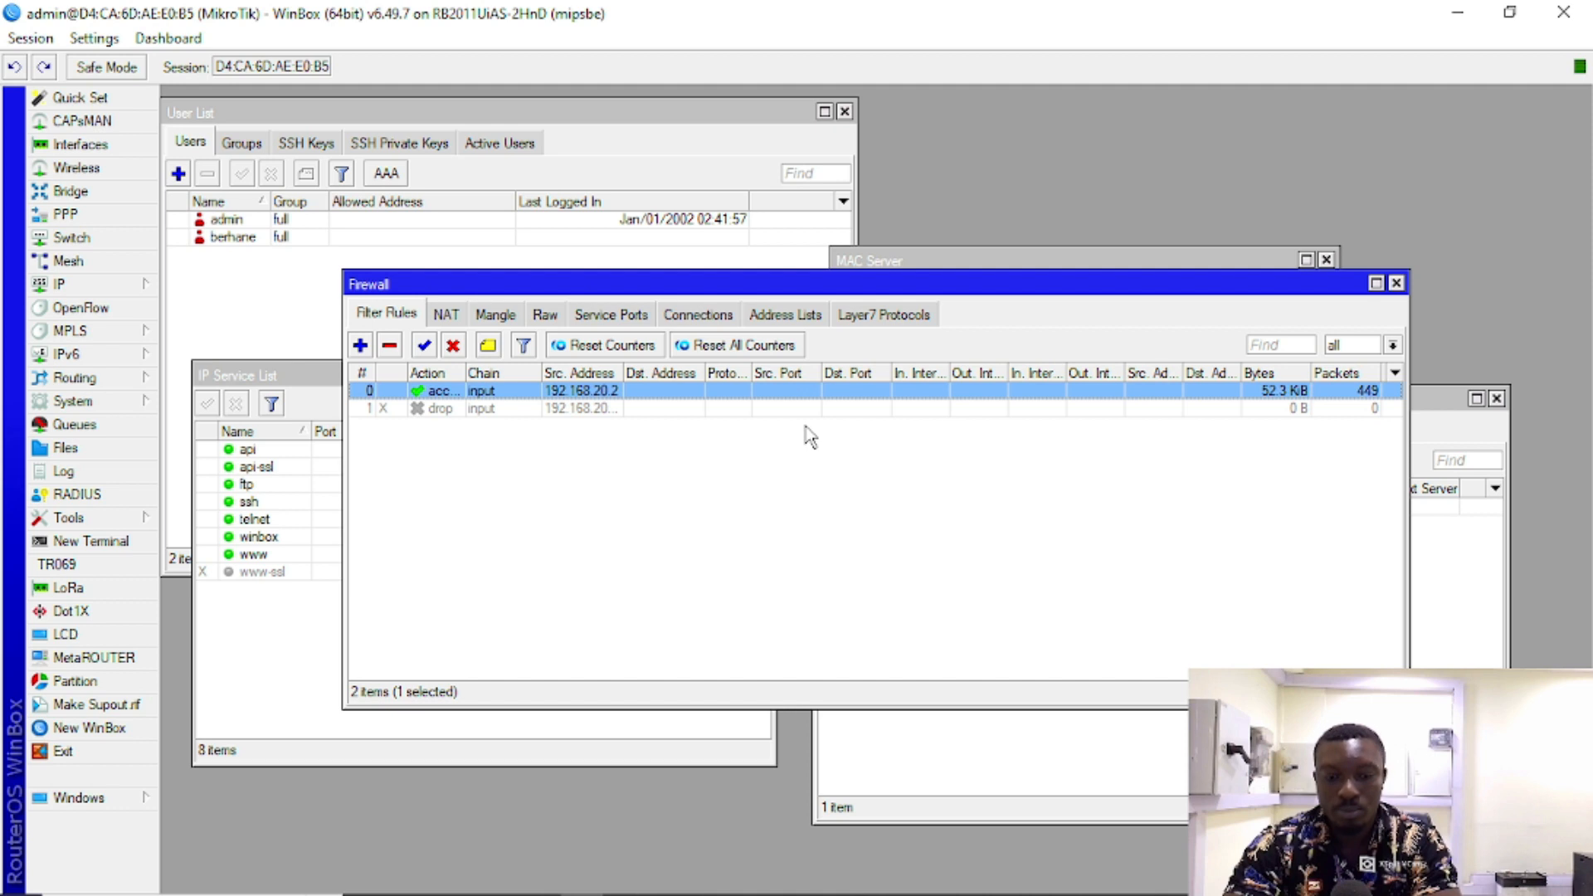
Step: Move the Firewall rules window aside, then close it
{"action": "left_click_drag", "start_coordinate": [1132, 284], "coordinate": [1126, 285]}
{"action": "left_click_drag", "start_coordinate": [992, 196], "coordinate": [1023, 142]}
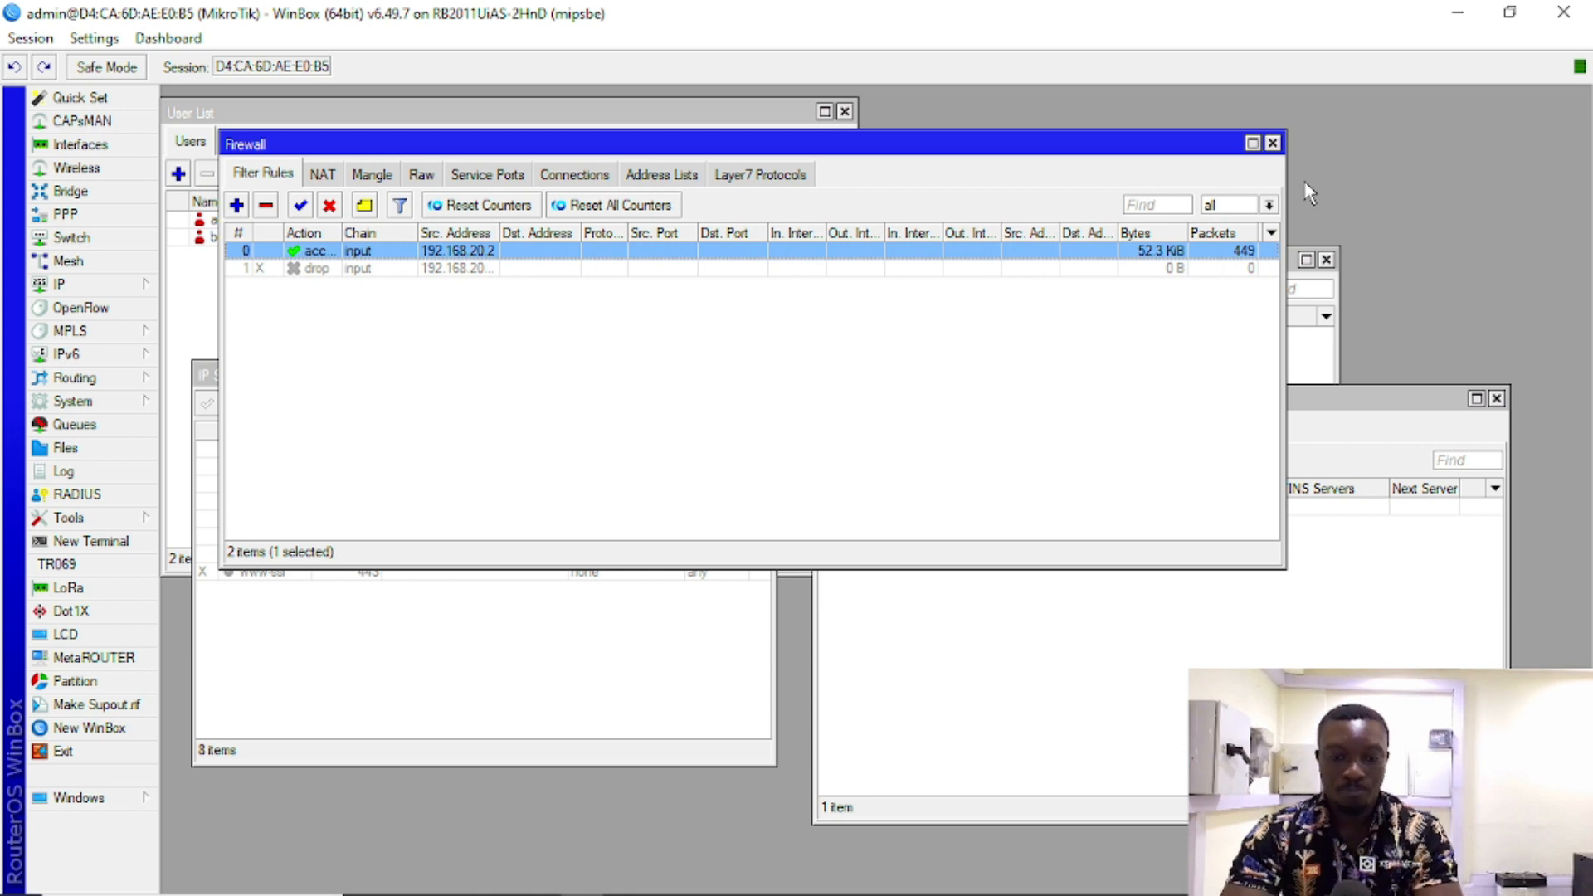
{"action": "left_click", "coordinate": [1272, 142]}
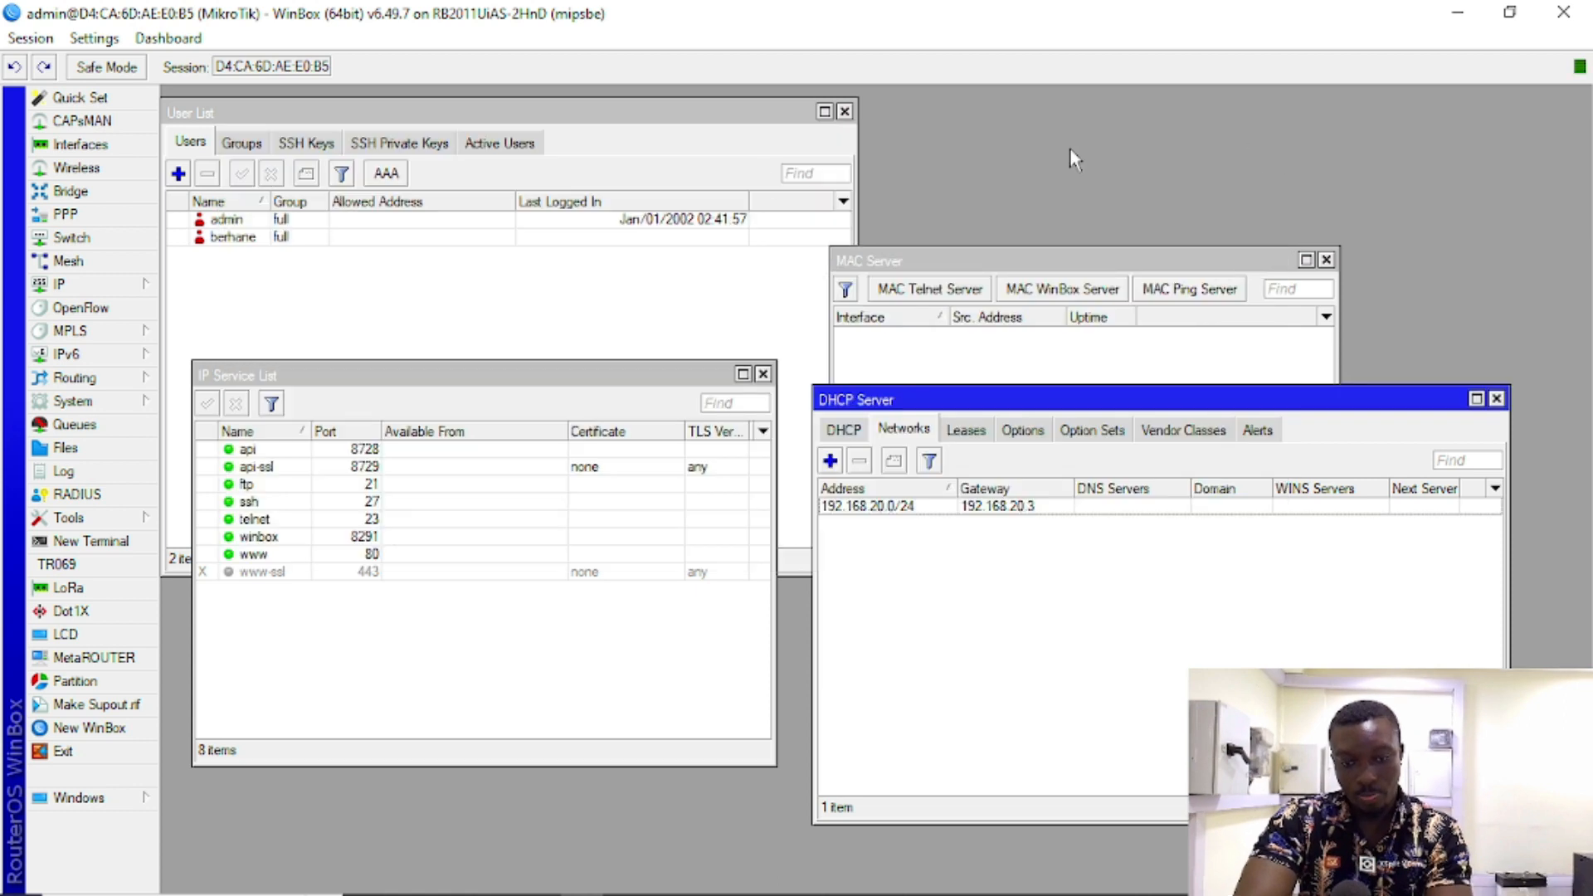
Step: Confirm MAC WinBox and MAC Telnet servers allow all interfaces, then close MAC Server and User List
{"action": "left_click", "coordinate": [1050, 287]}
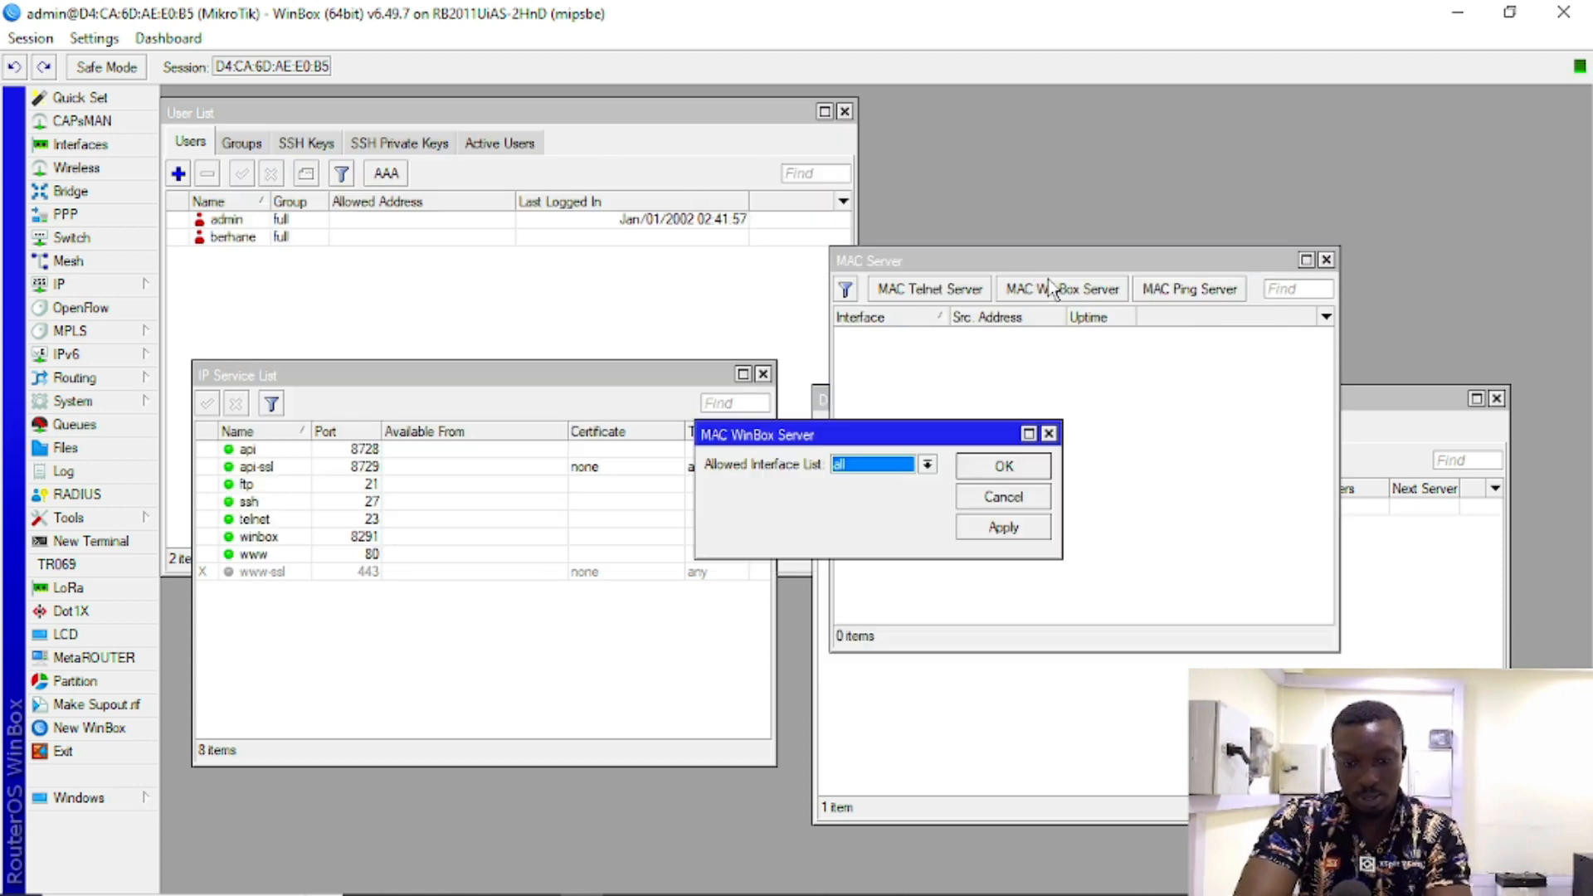
{"action": "left_click", "coordinate": [1049, 433]}
{"action": "left_click", "coordinate": [946, 288]}
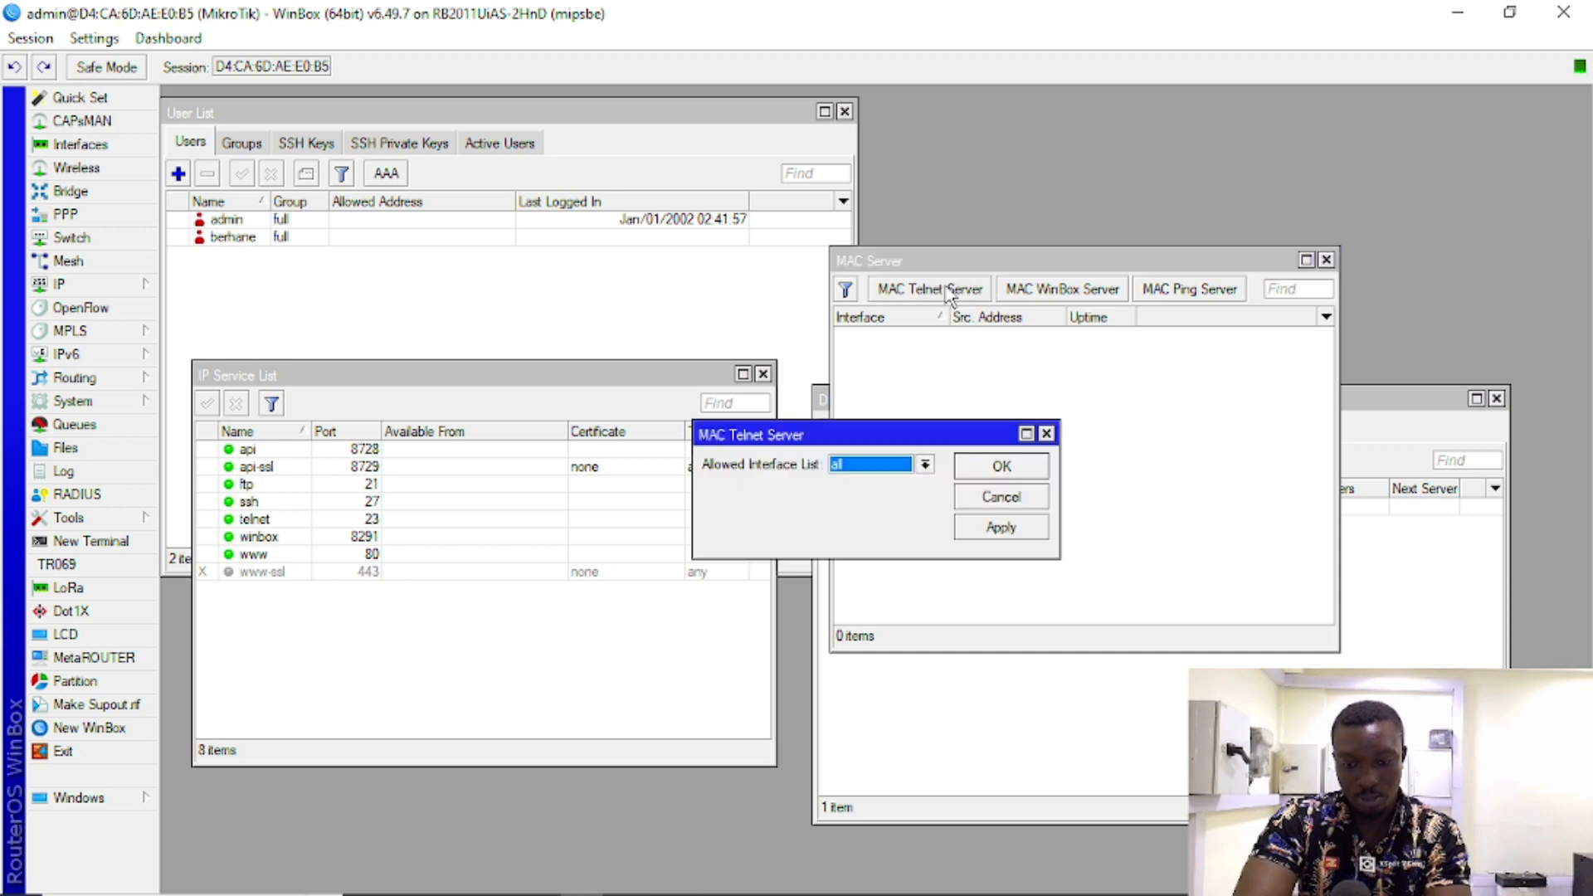
{"action": "left_click", "coordinate": [1047, 434]}
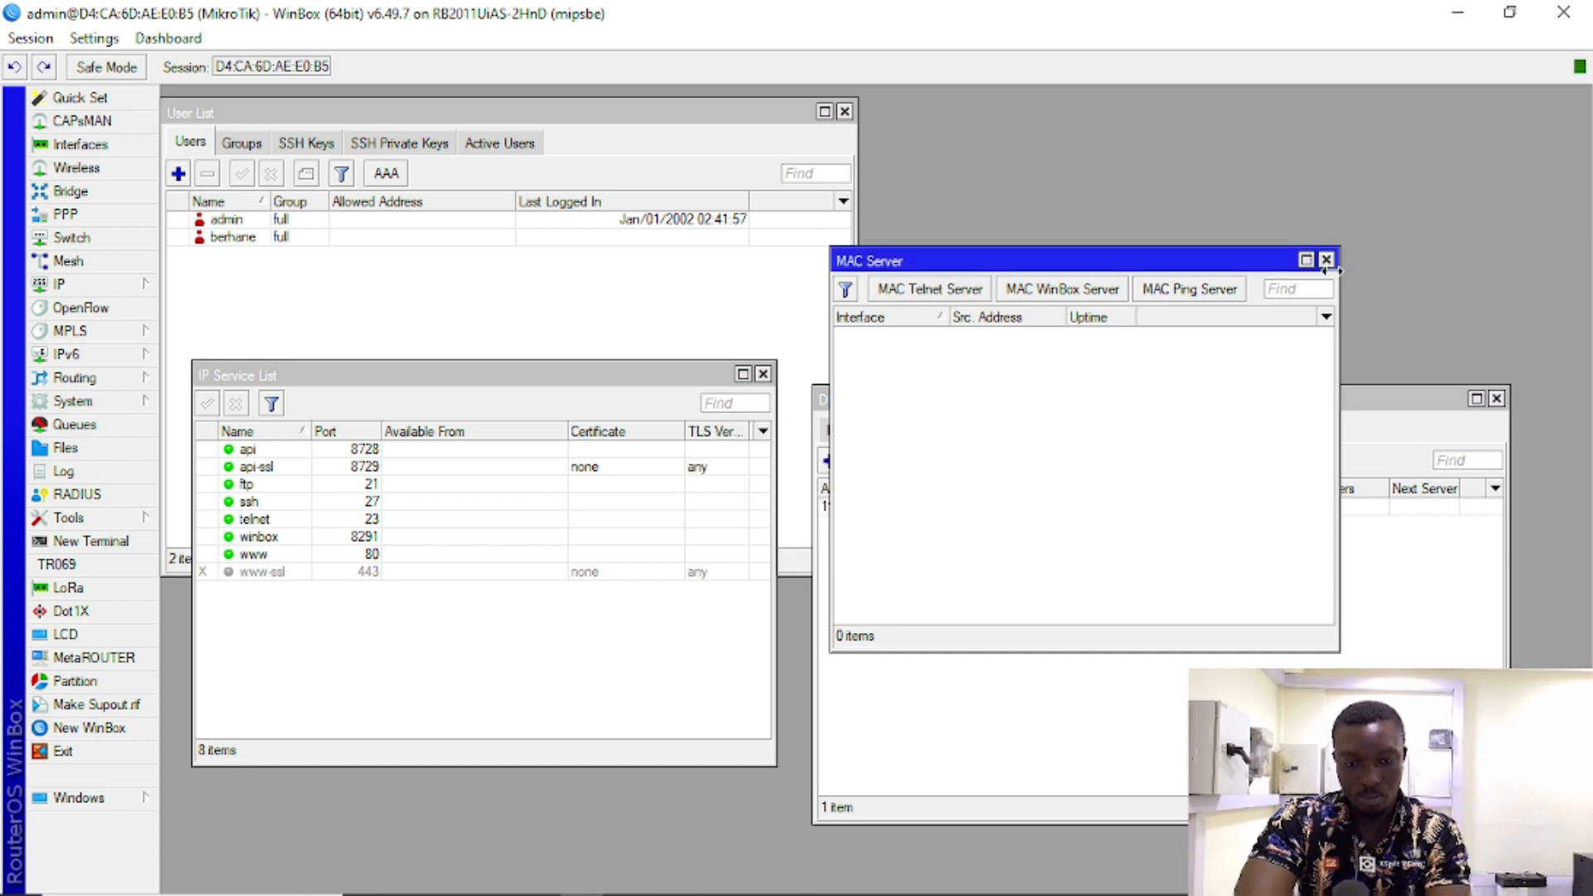
{"action": "left_click", "coordinate": [1326, 260]}
{"action": "left_click_drag", "start_coordinate": [723, 107], "coordinate": [913, 241]}
{"action": "left_click", "coordinate": [1035, 246]}
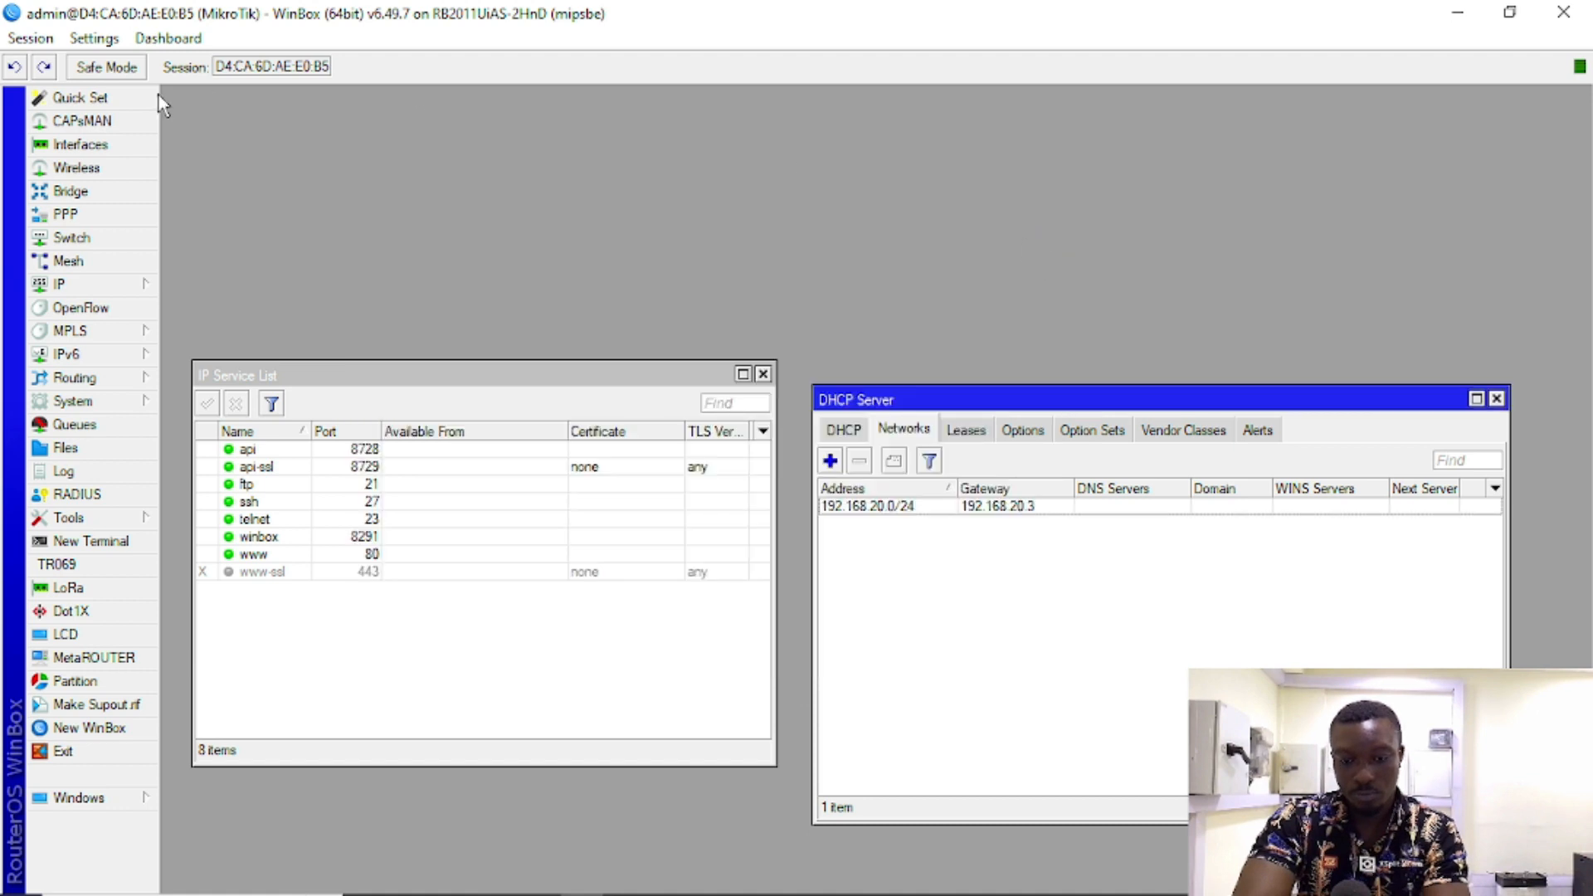
Step: Open the Interface List and Bridge windows, with the Interface List in front
{"action": "left_click", "coordinate": [113, 146]}
{"action": "left_click_drag", "start_coordinate": [489, 449], "coordinate": [632, 148]}
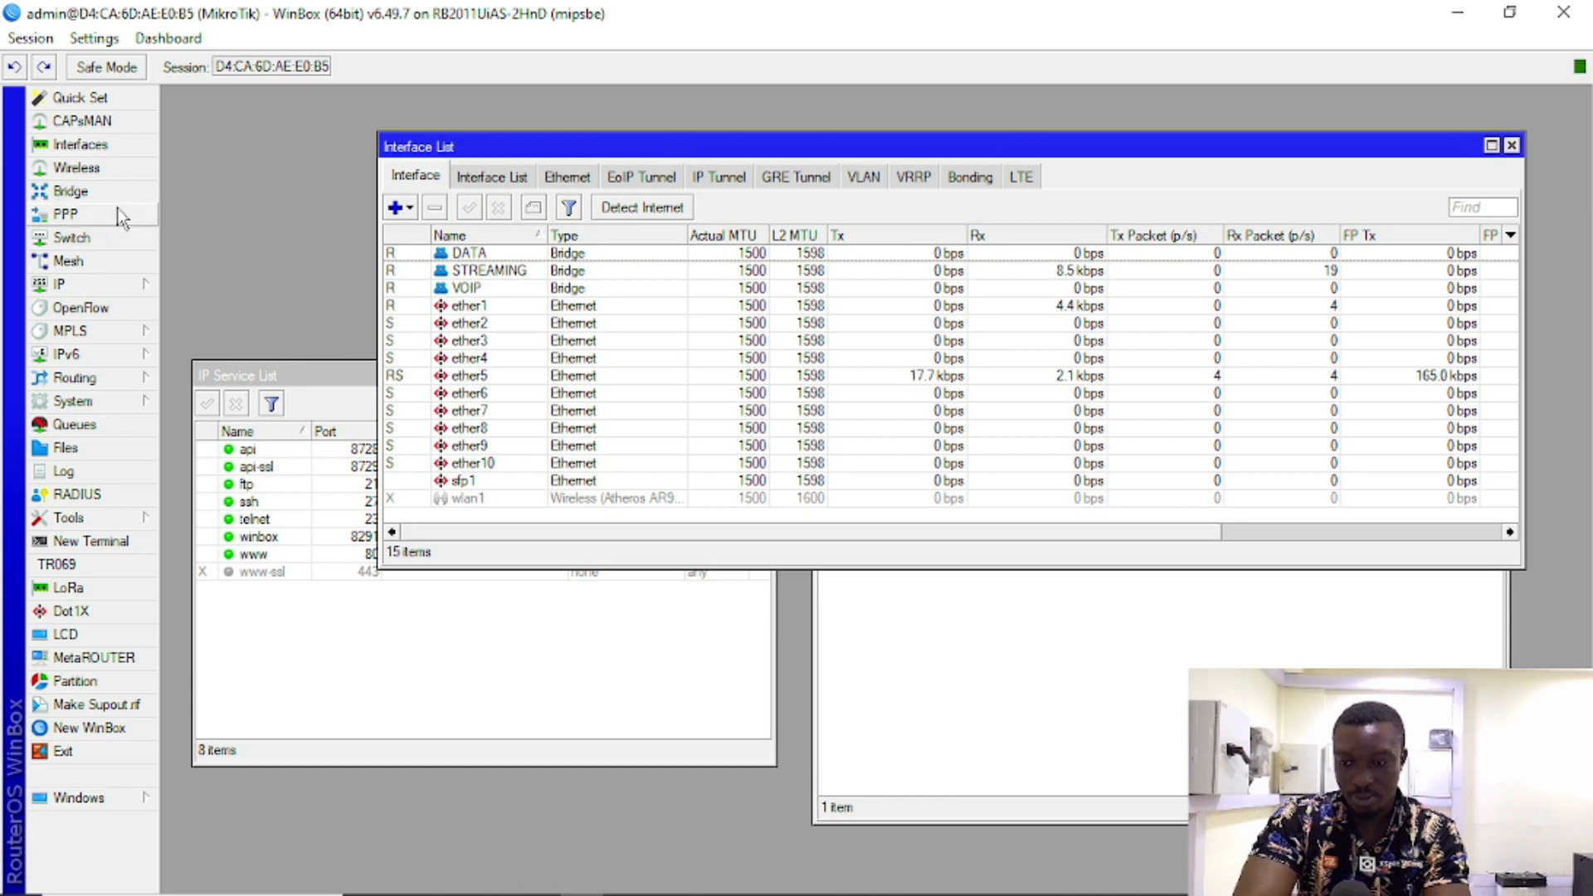
{"action": "left_click", "coordinate": [95, 191]}
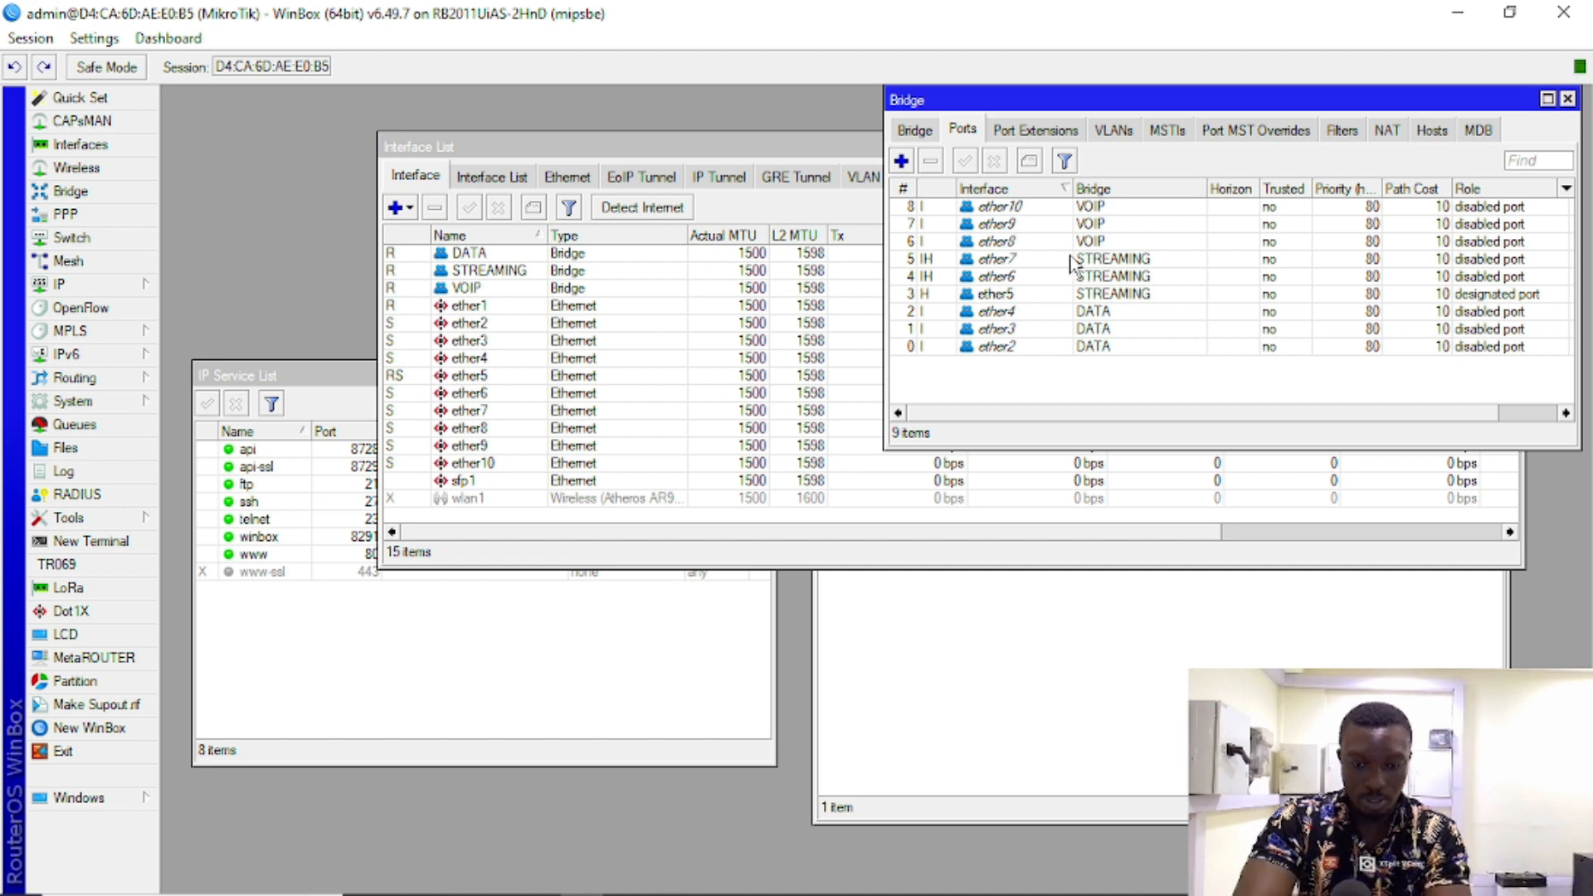
{"action": "left_click", "coordinate": [1567, 100]}
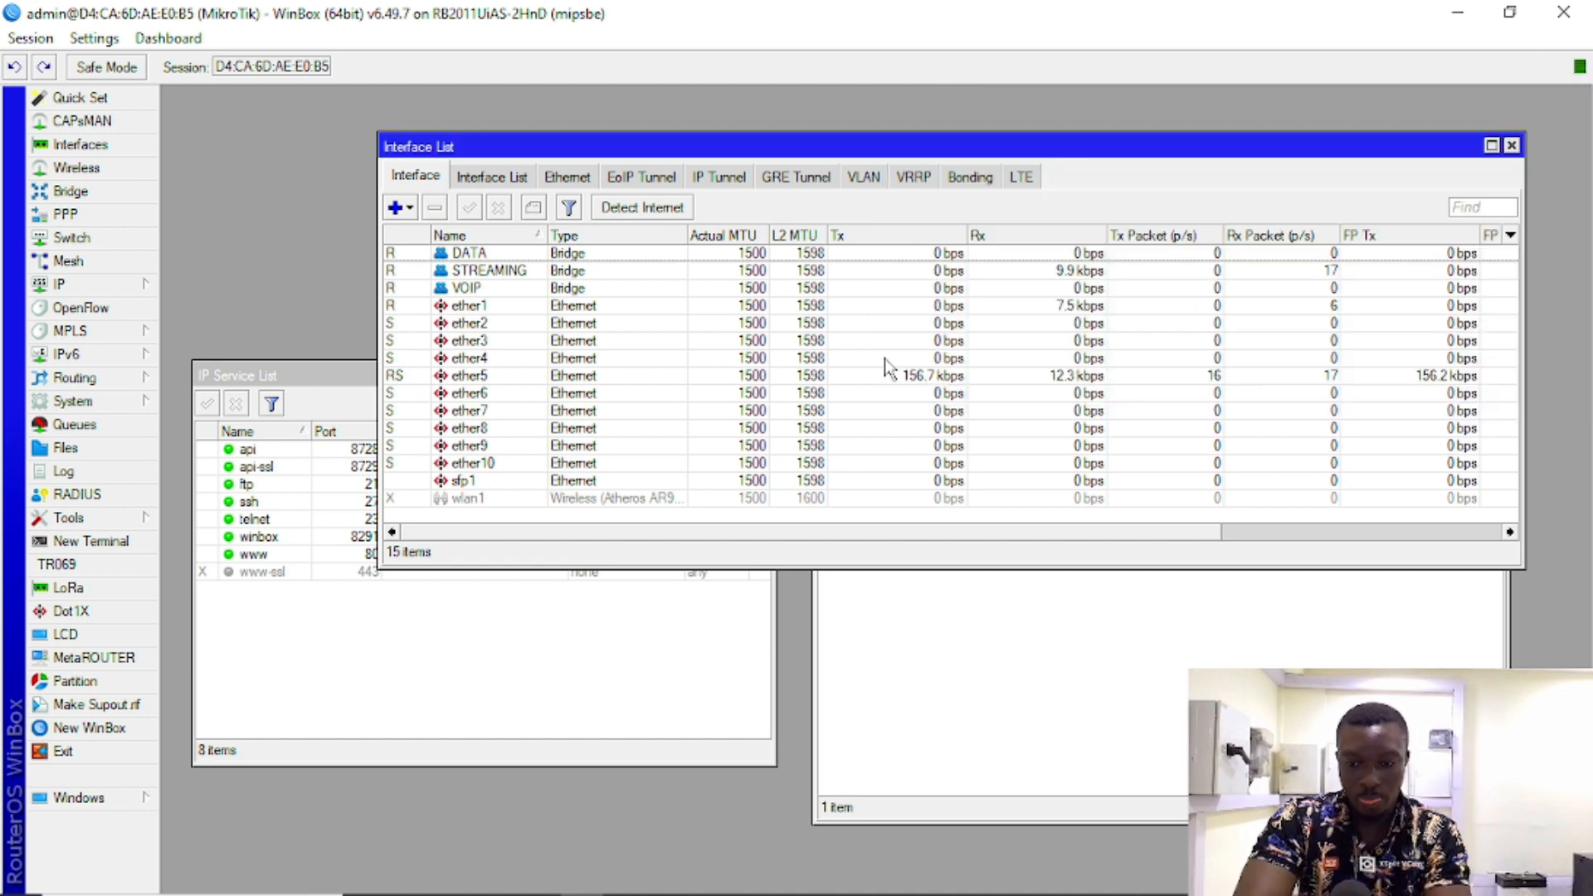
Step: Review the DATA and VOIP bridges and ether1–ether10, settling on ether6 as first unused port
{"action": "left_click", "coordinate": [513, 429]}
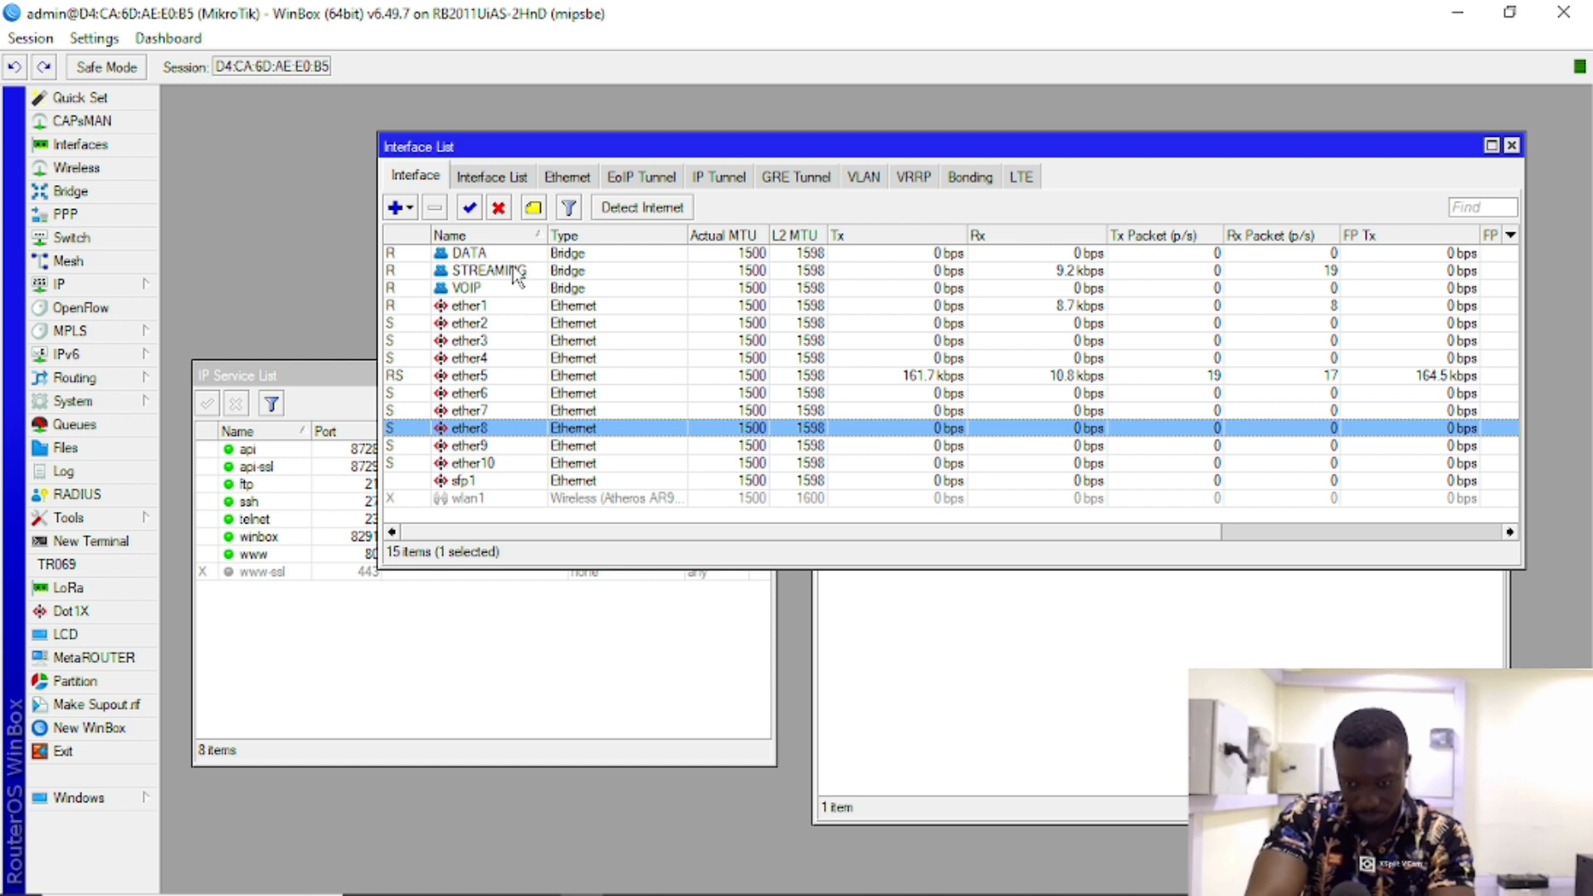
{"action": "left_click", "coordinate": [506, 323]}
{"action": "left_click", "coordinate": [543, 255]}
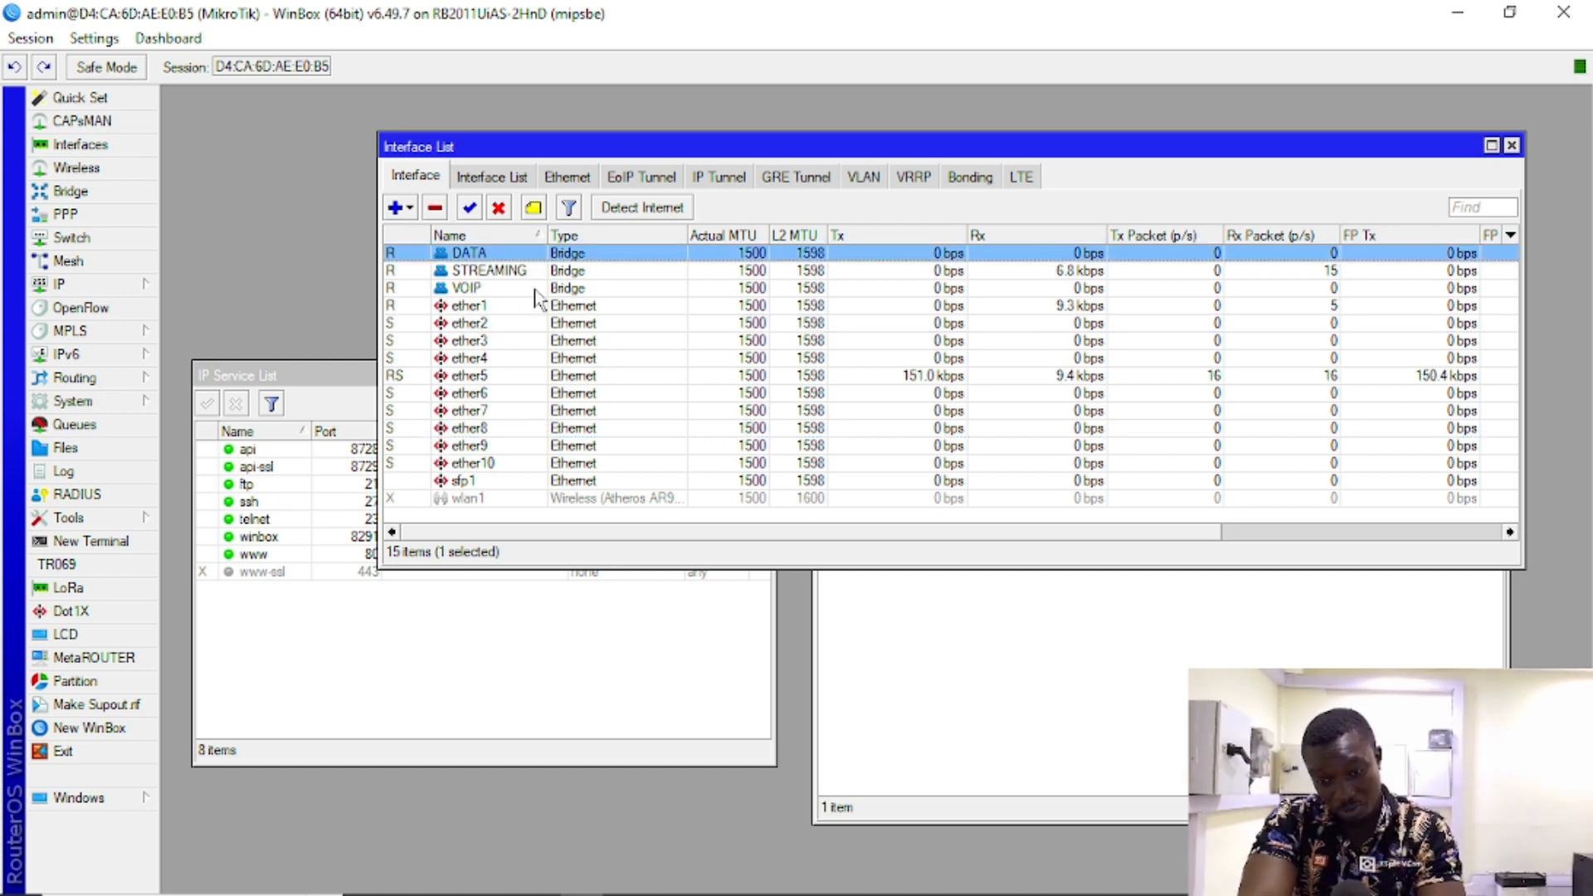
{"action": "left_click", "coordinate": [536, 289]}
{"action": "left_click", "coordinate": [528, 307]}
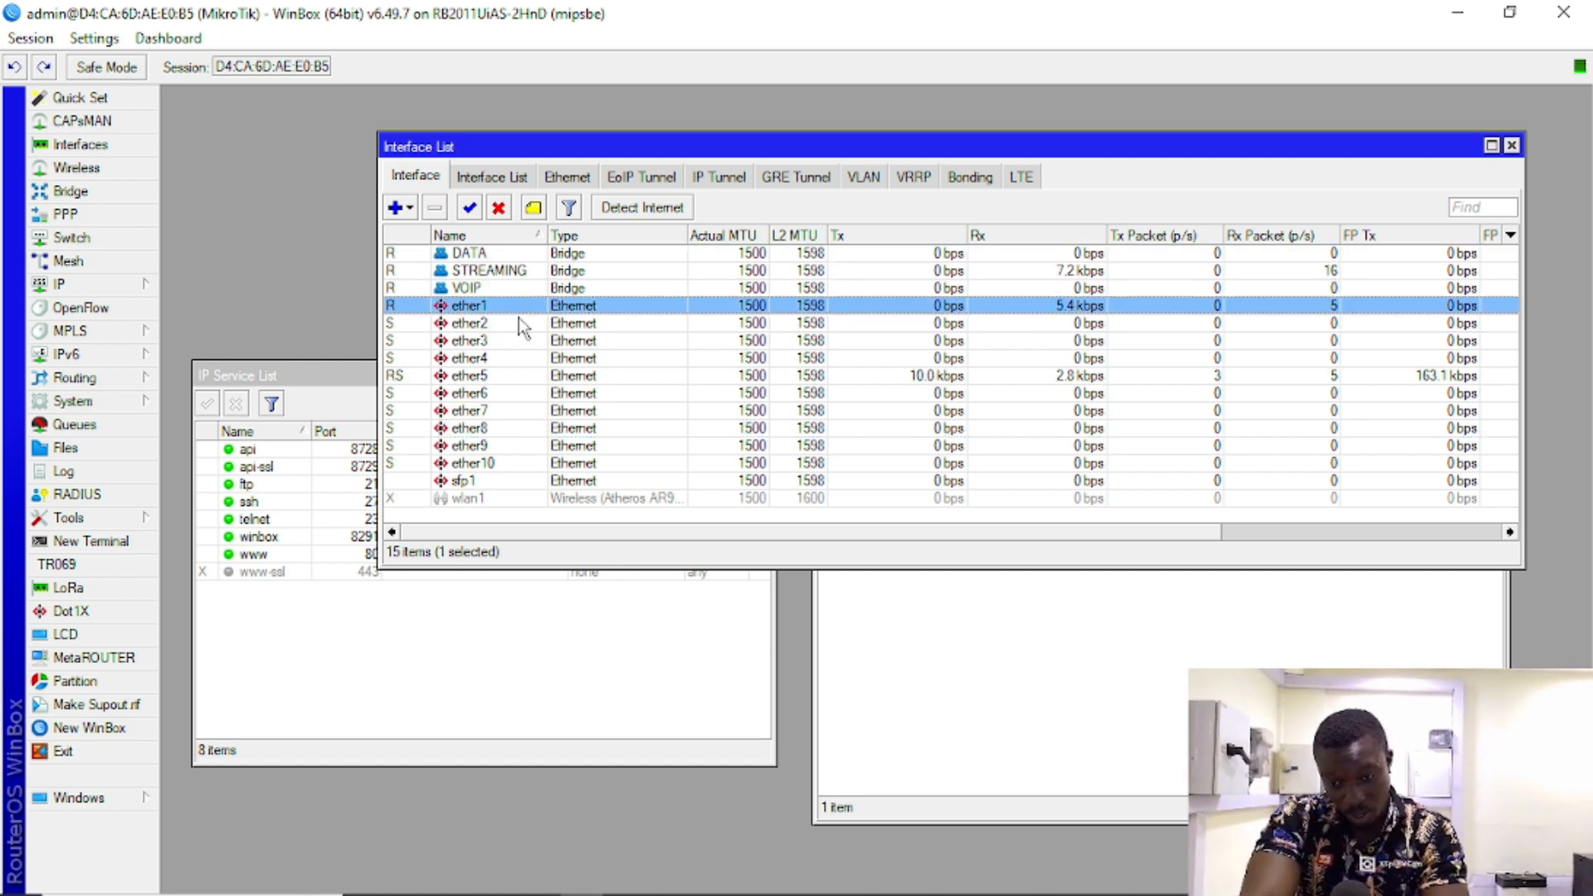
{"action": "left_click", "coordinate": [512, 380]}
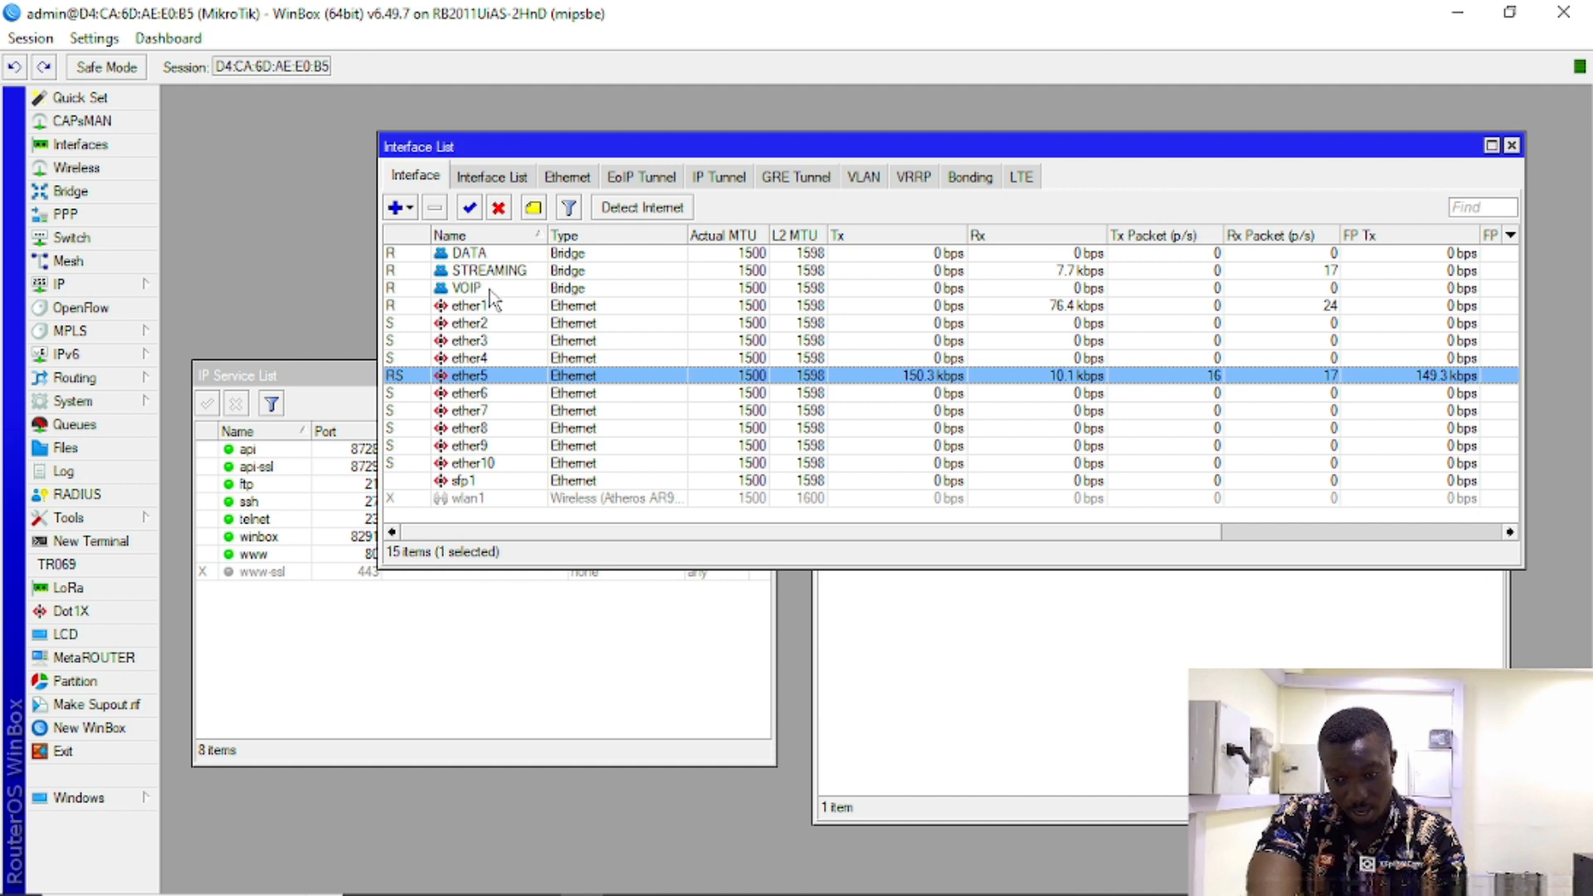
{"action": "left_click", "coordinate": [498, 359]}
{"action": "left_click", "coordinate": [502, 341]}
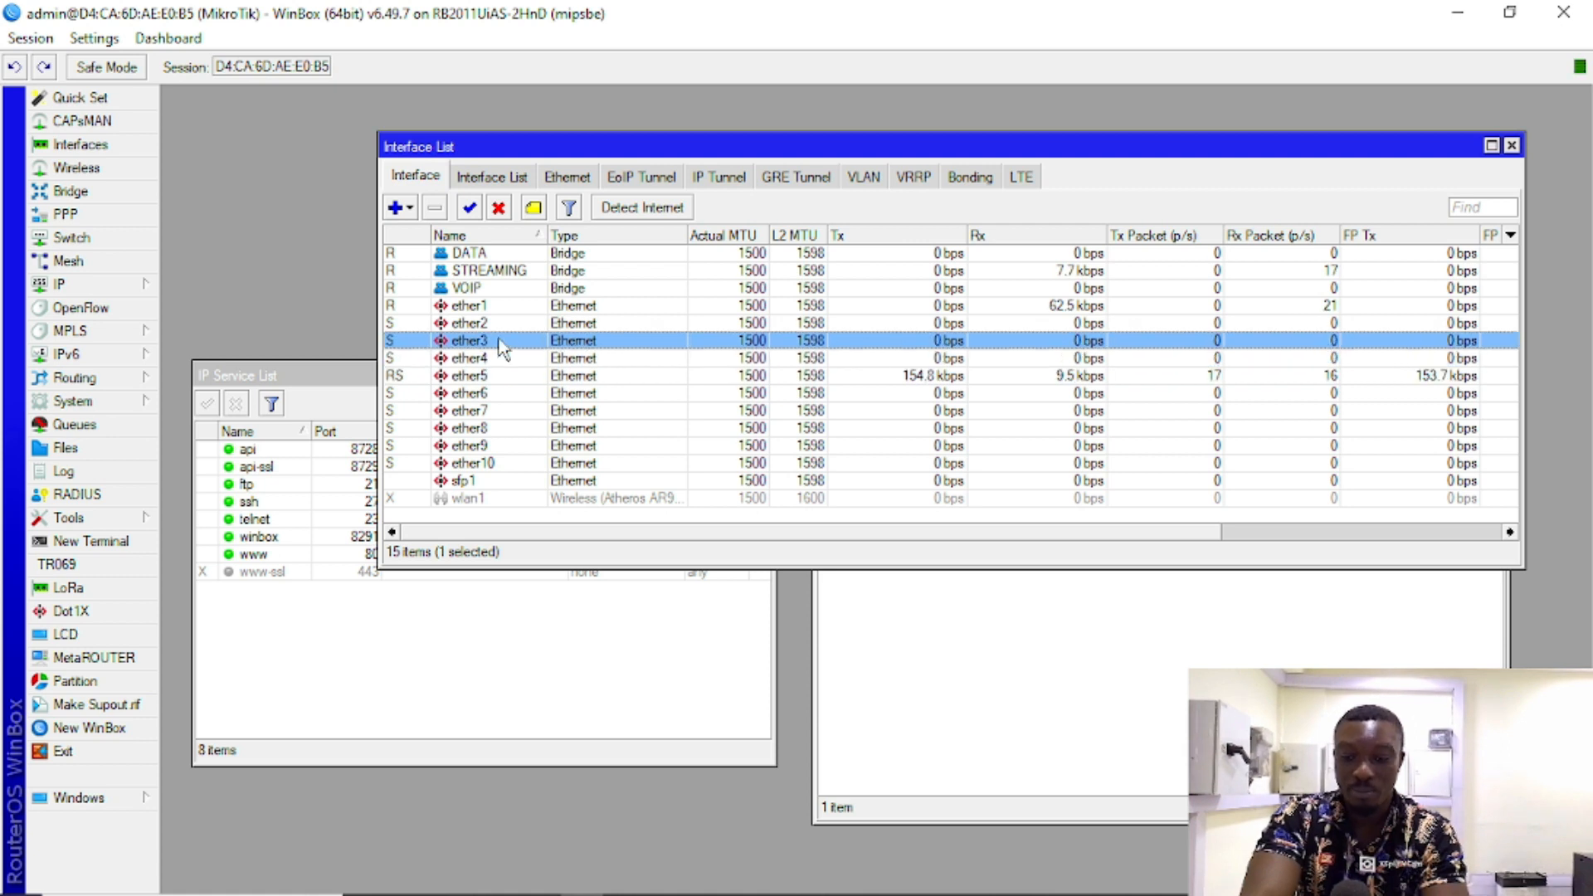
{"action": "left_click", "coordinate": [512, 323]}
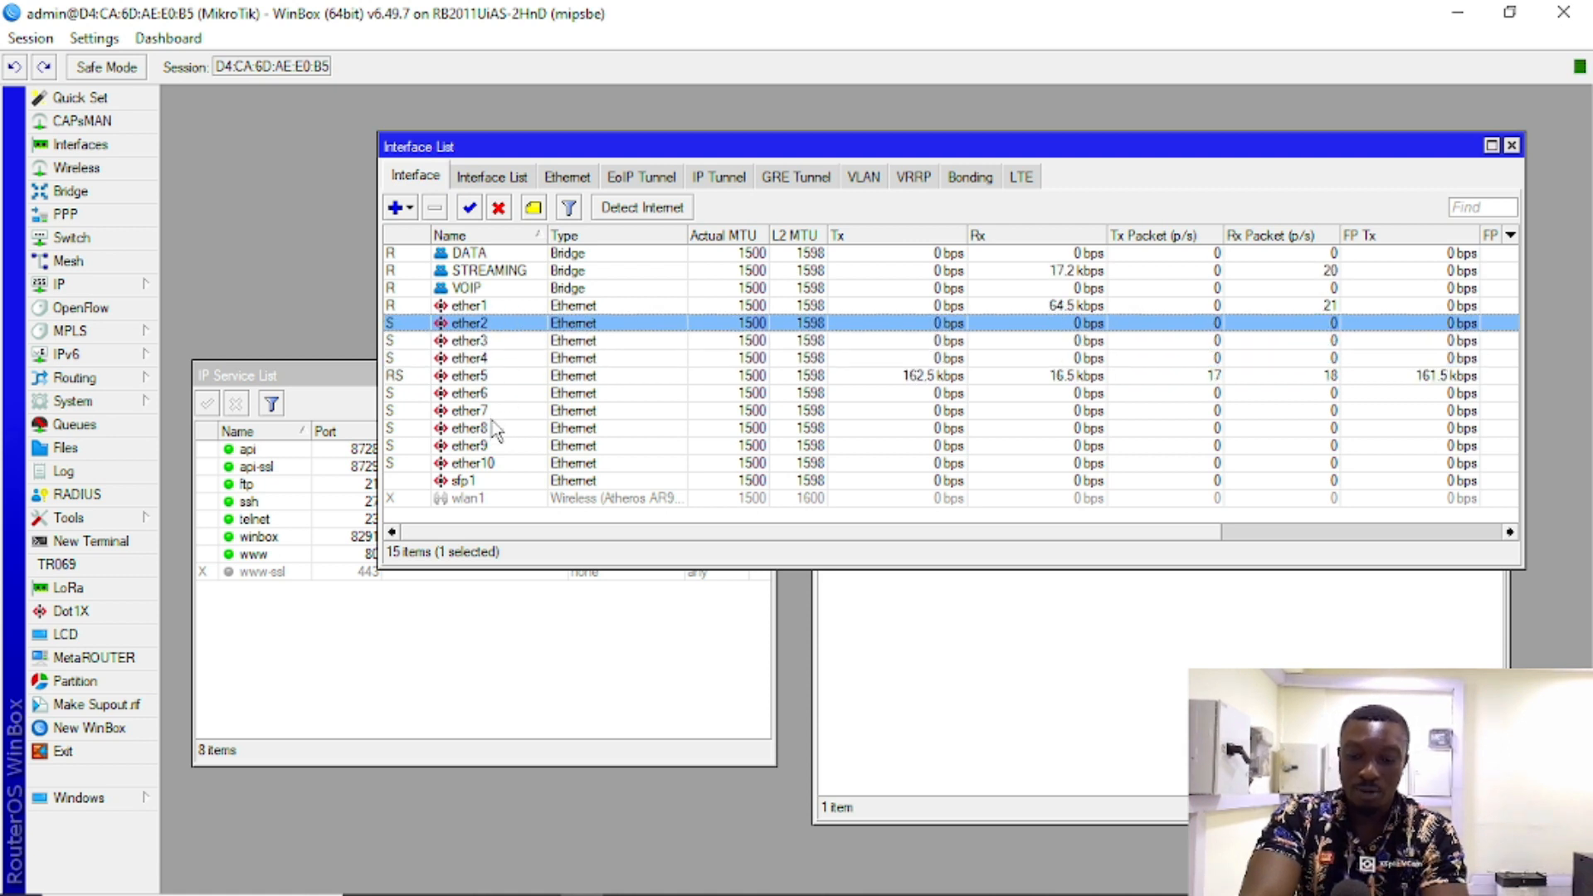
{"action": "left_click", "coordinate": [502, 397]}
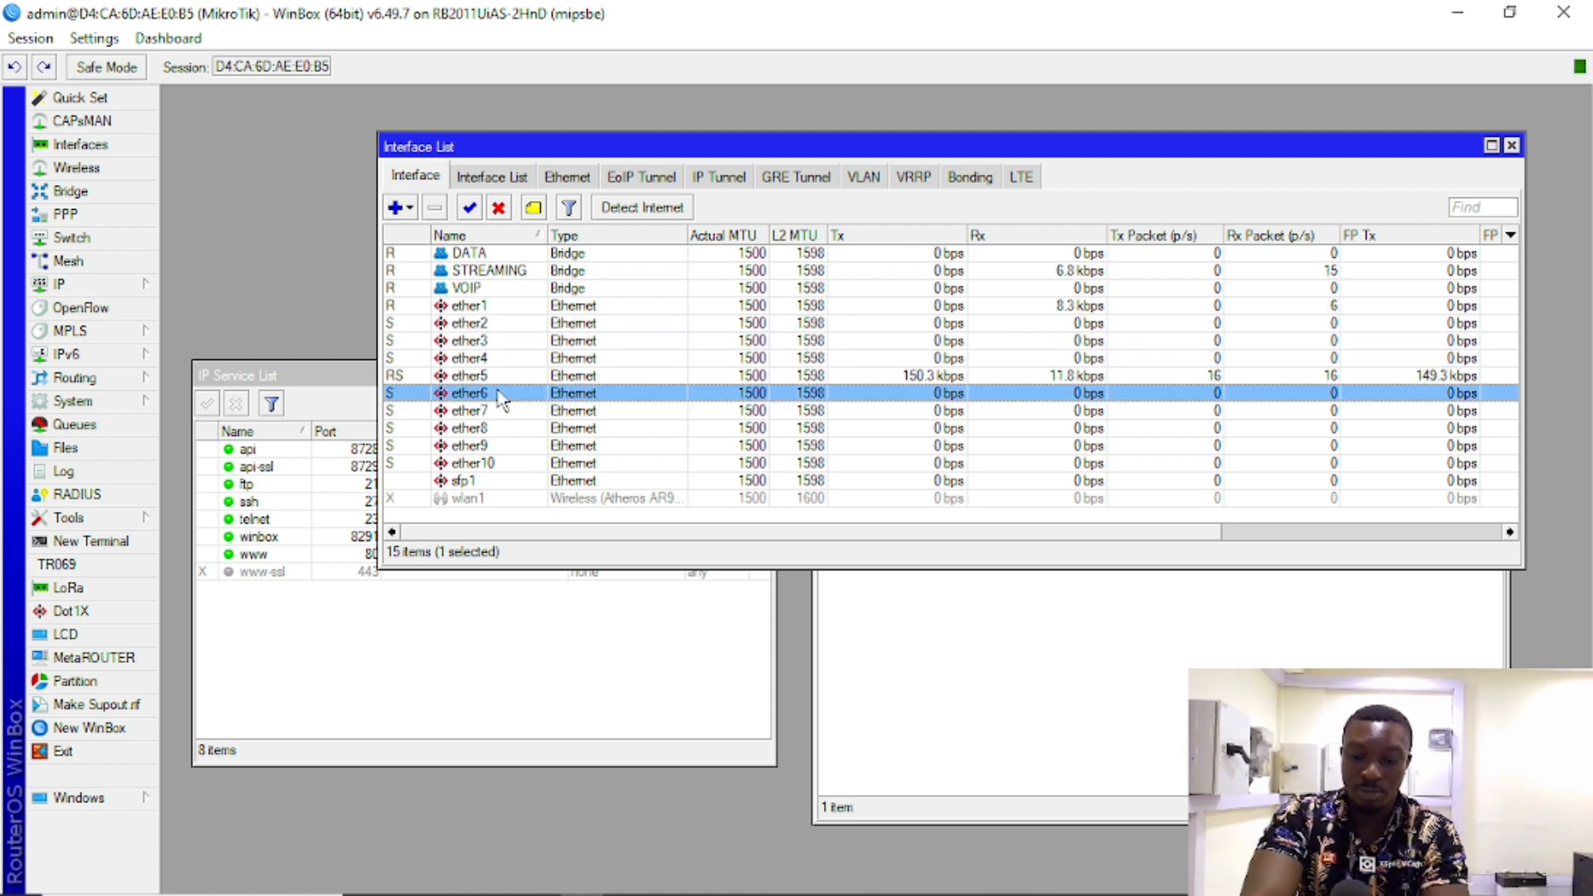
{"action": "left_click", "coordinate": [502, 463]}
{"action": "left_click", "coordinate": [501, 395]}
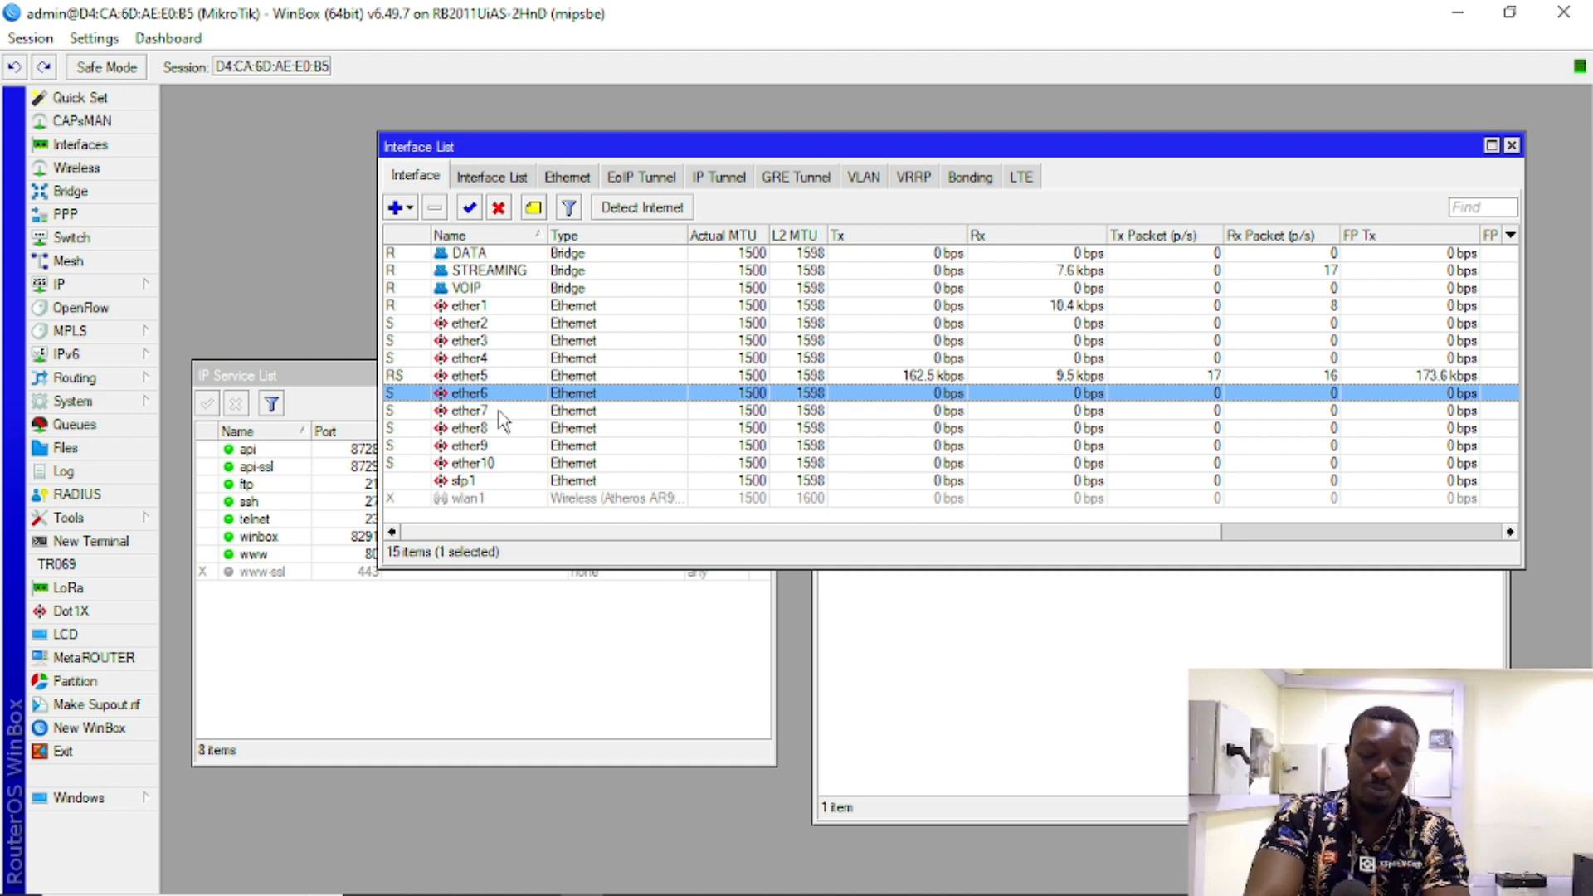
{"action": "left_click", "coordinate": [499, 411]}
{"action": "left_click", "coordinate": [499, 392]}
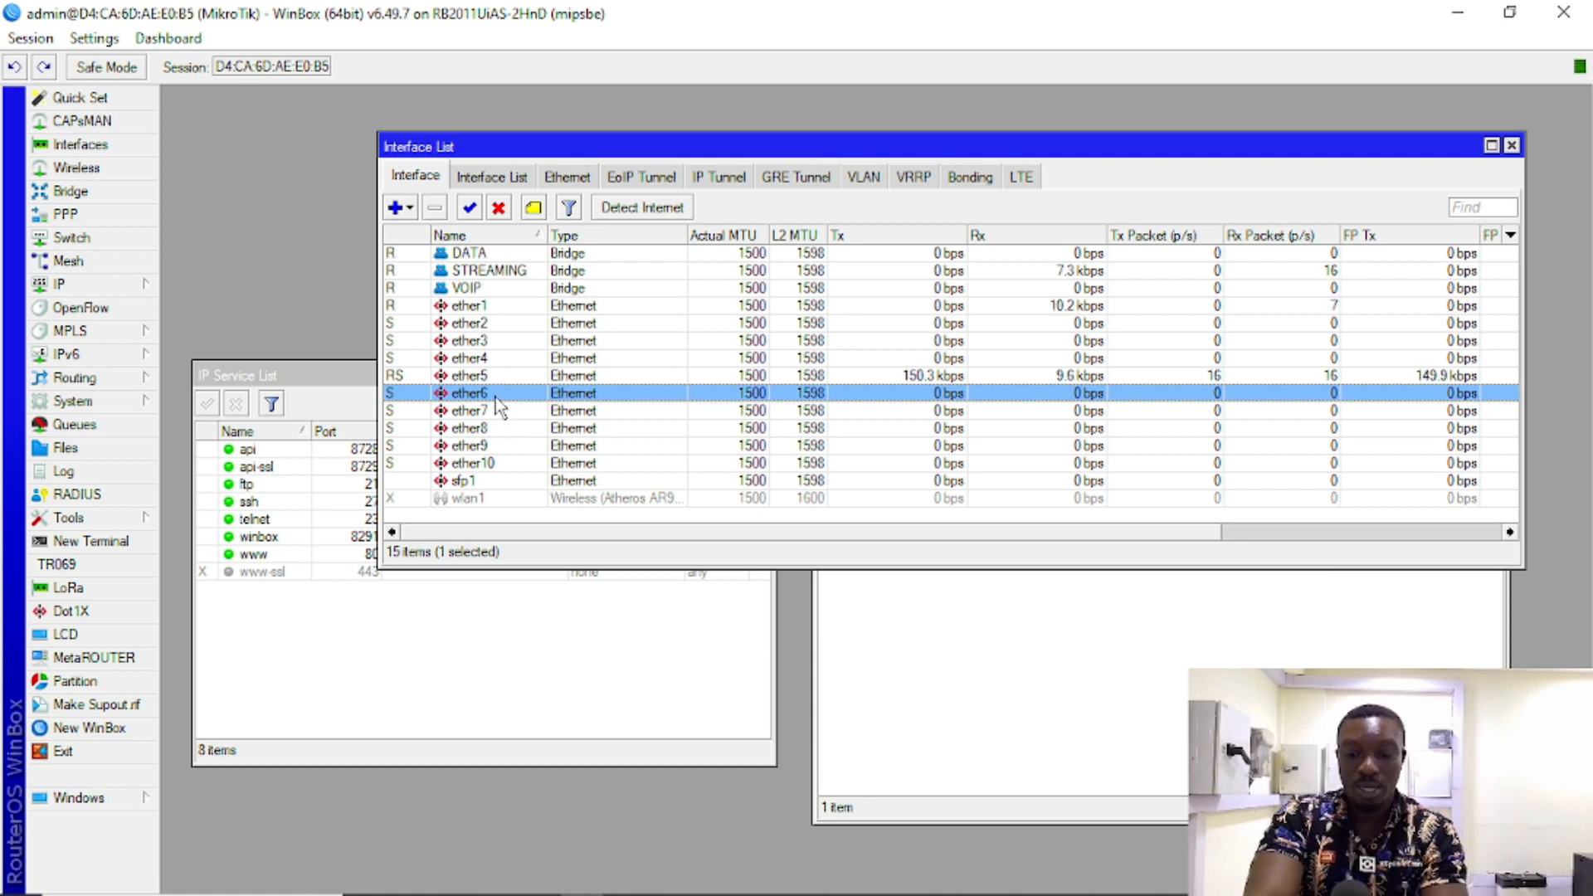
Step: Disable the unused ports ether6 through ether10
{"action": "left_click", "coordinate": [497, 411], "text": "ctrl"}
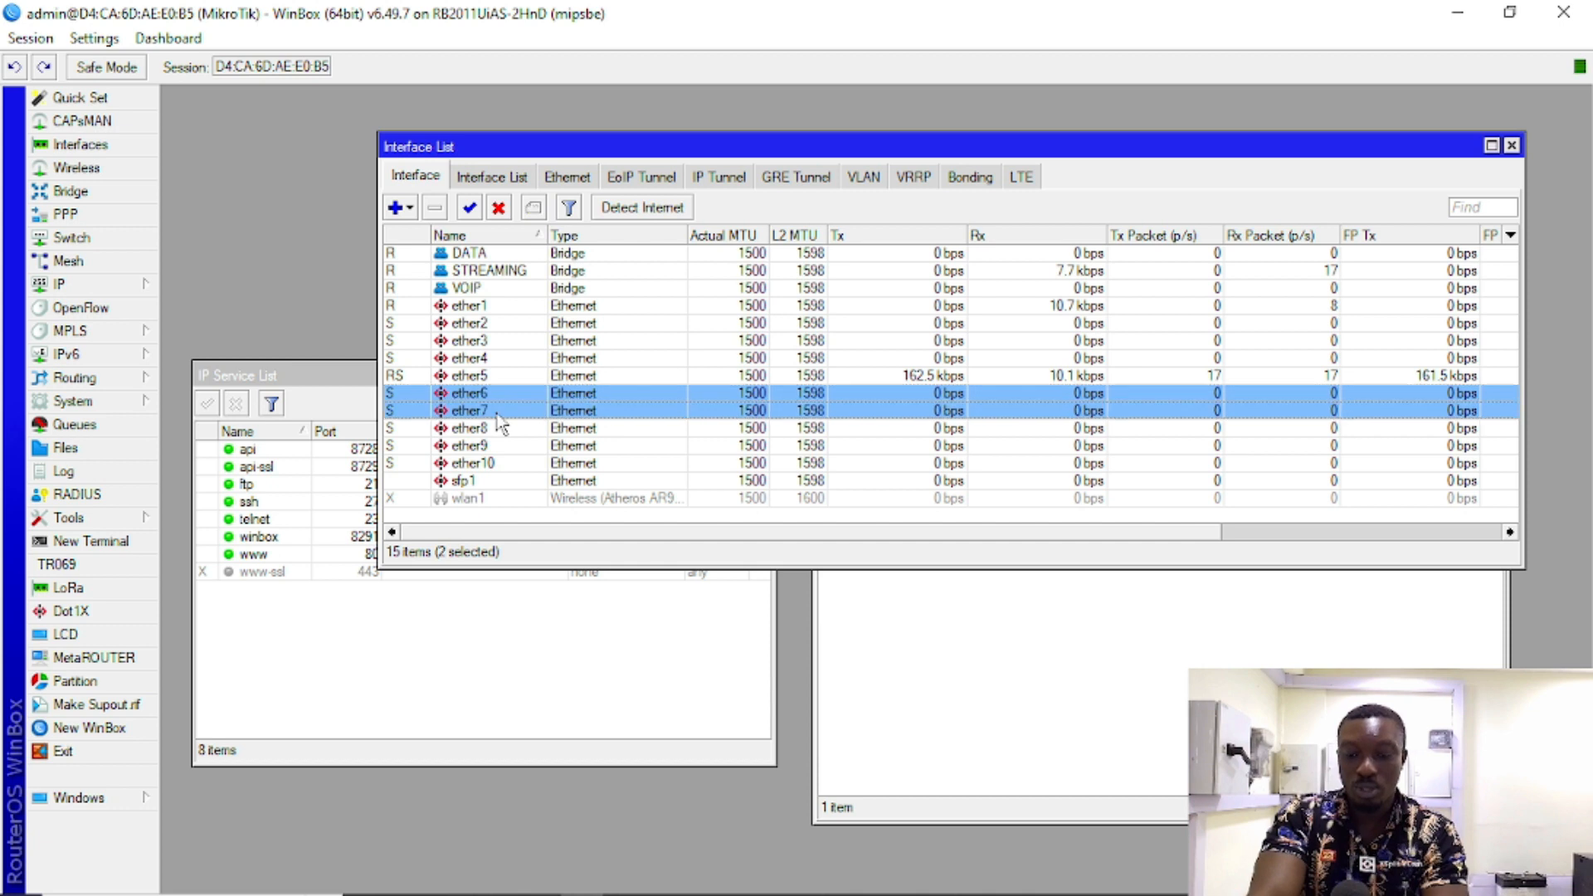
{"action": "left_click", "coordinate": [498, 429], "text": "ctrl"}
{"action": "left_click", "coordinate": [498, 447], "text": "ctrl"}
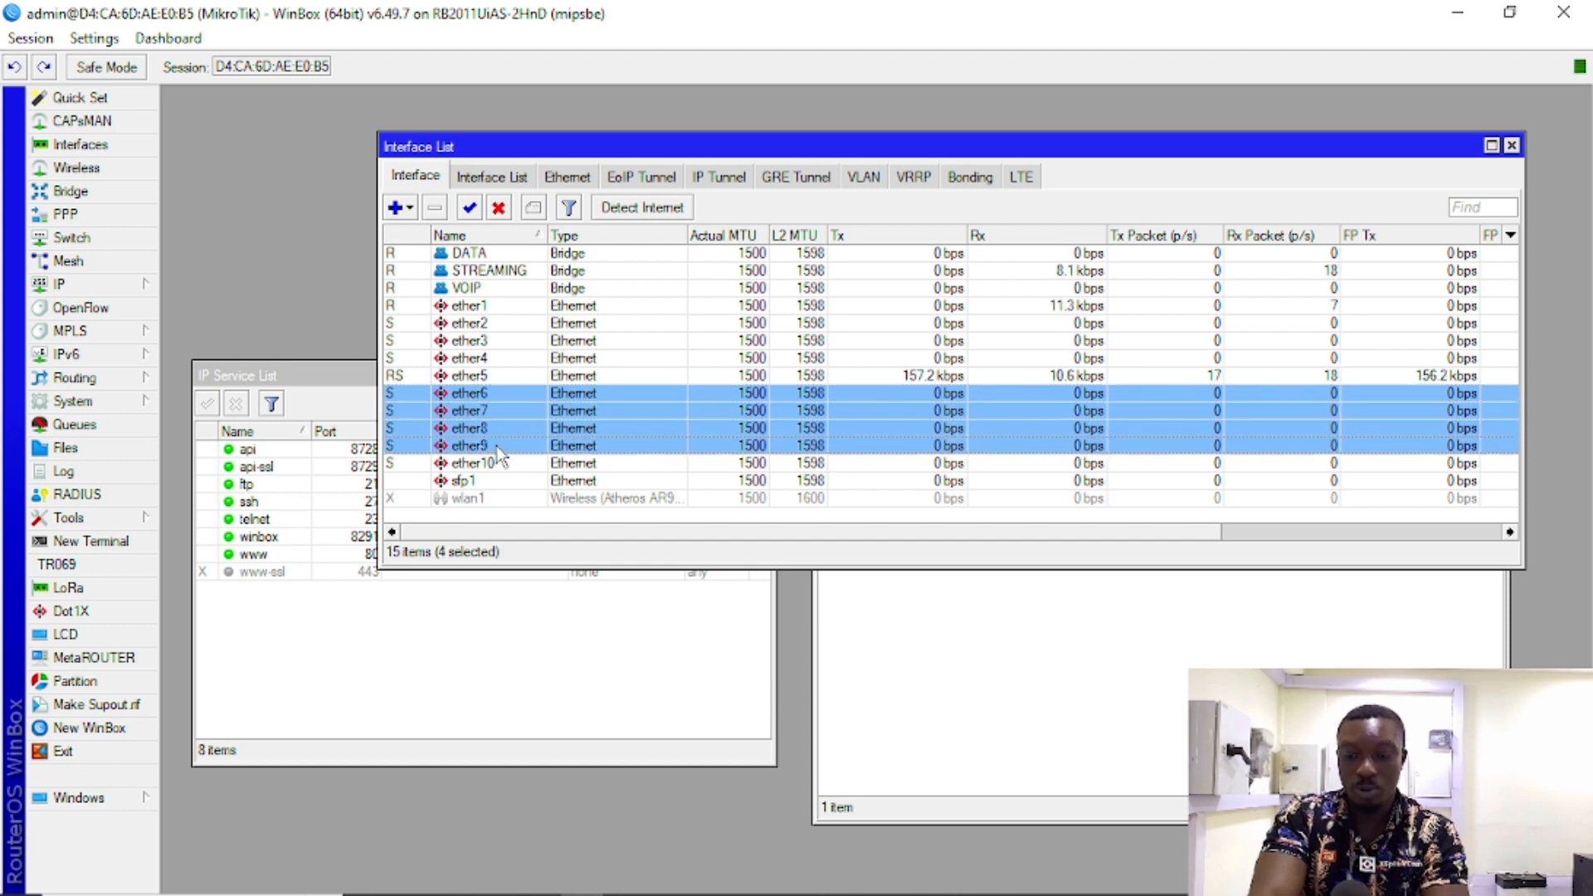
{"action": "left_click", "coordinate": [500, 465], "text": "ctrl"}
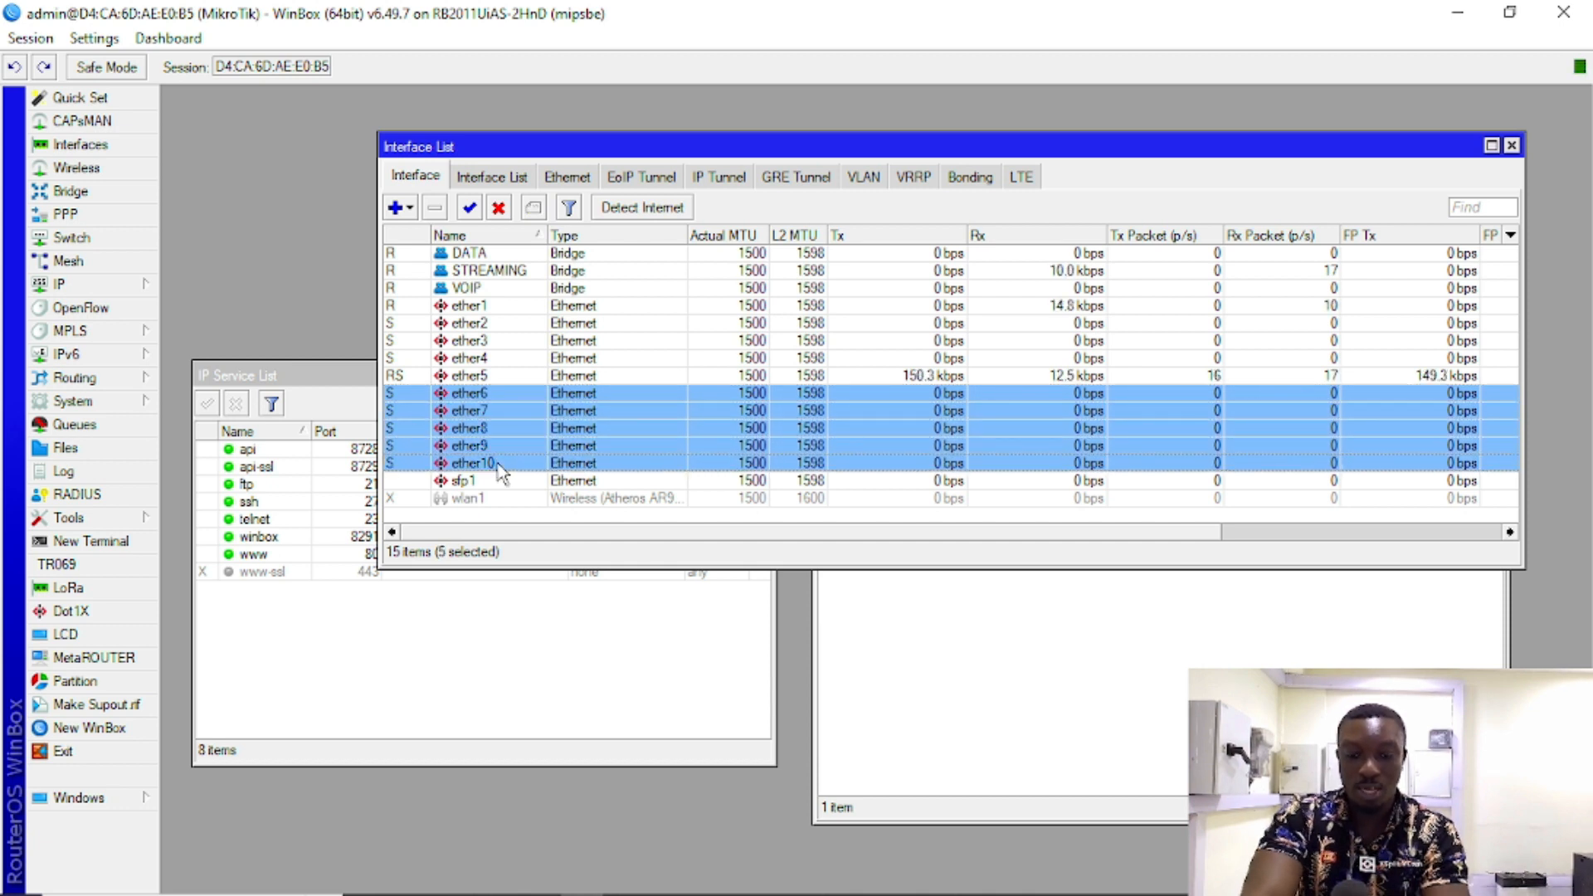
{"action": "left_click", "coordinate": [498, 208]}
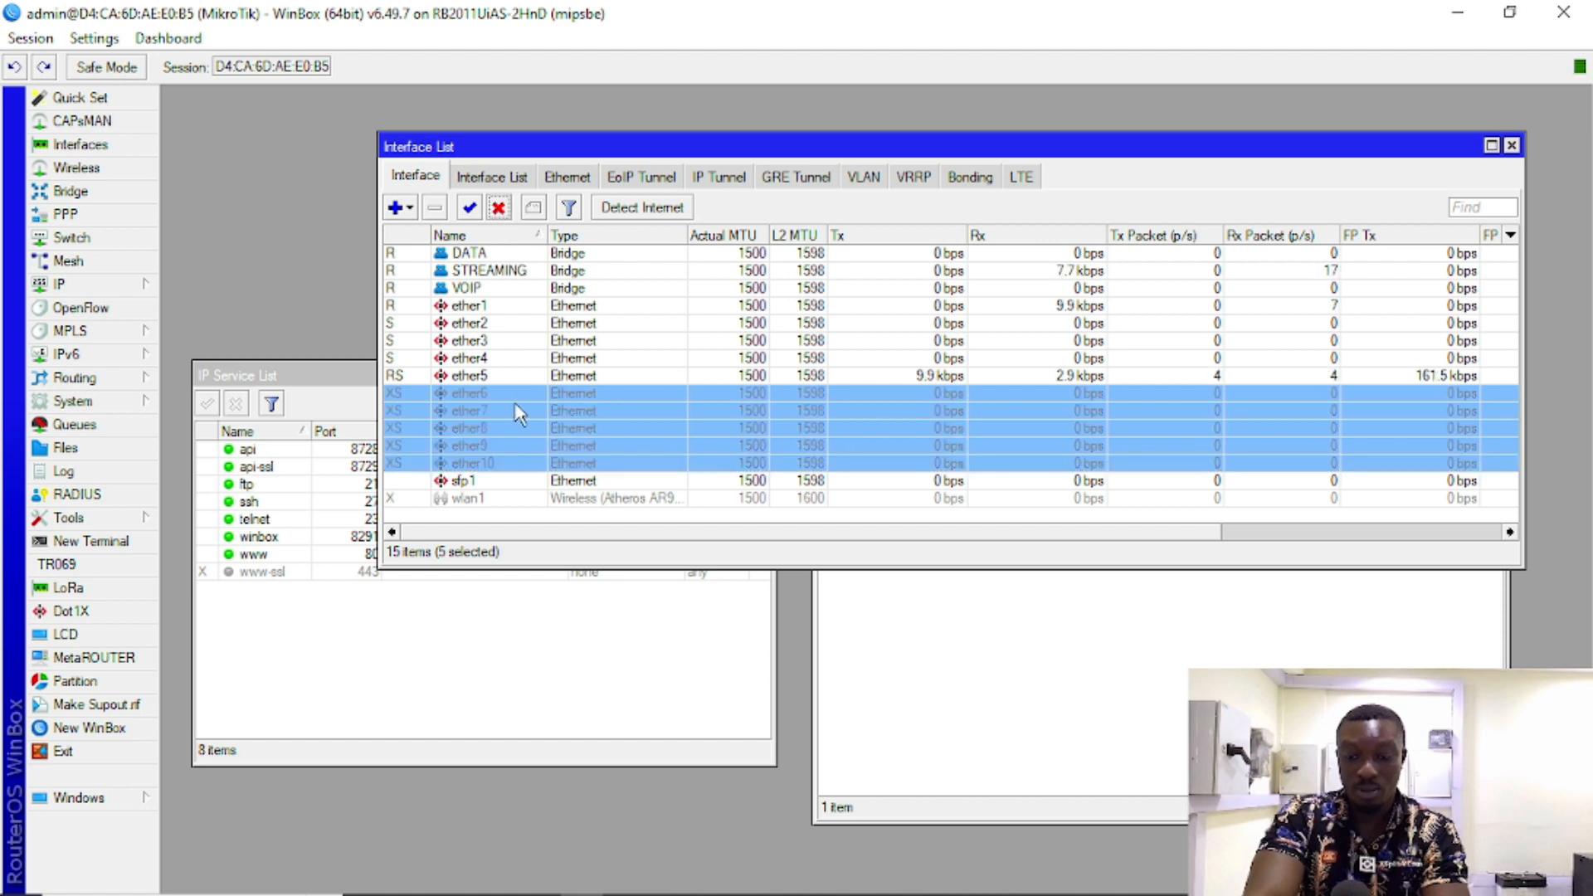
Step: Inspect each of ether6–ether10 to confirm they are now disabled
{"action": "left_click", "coordinate": [499, 430]}
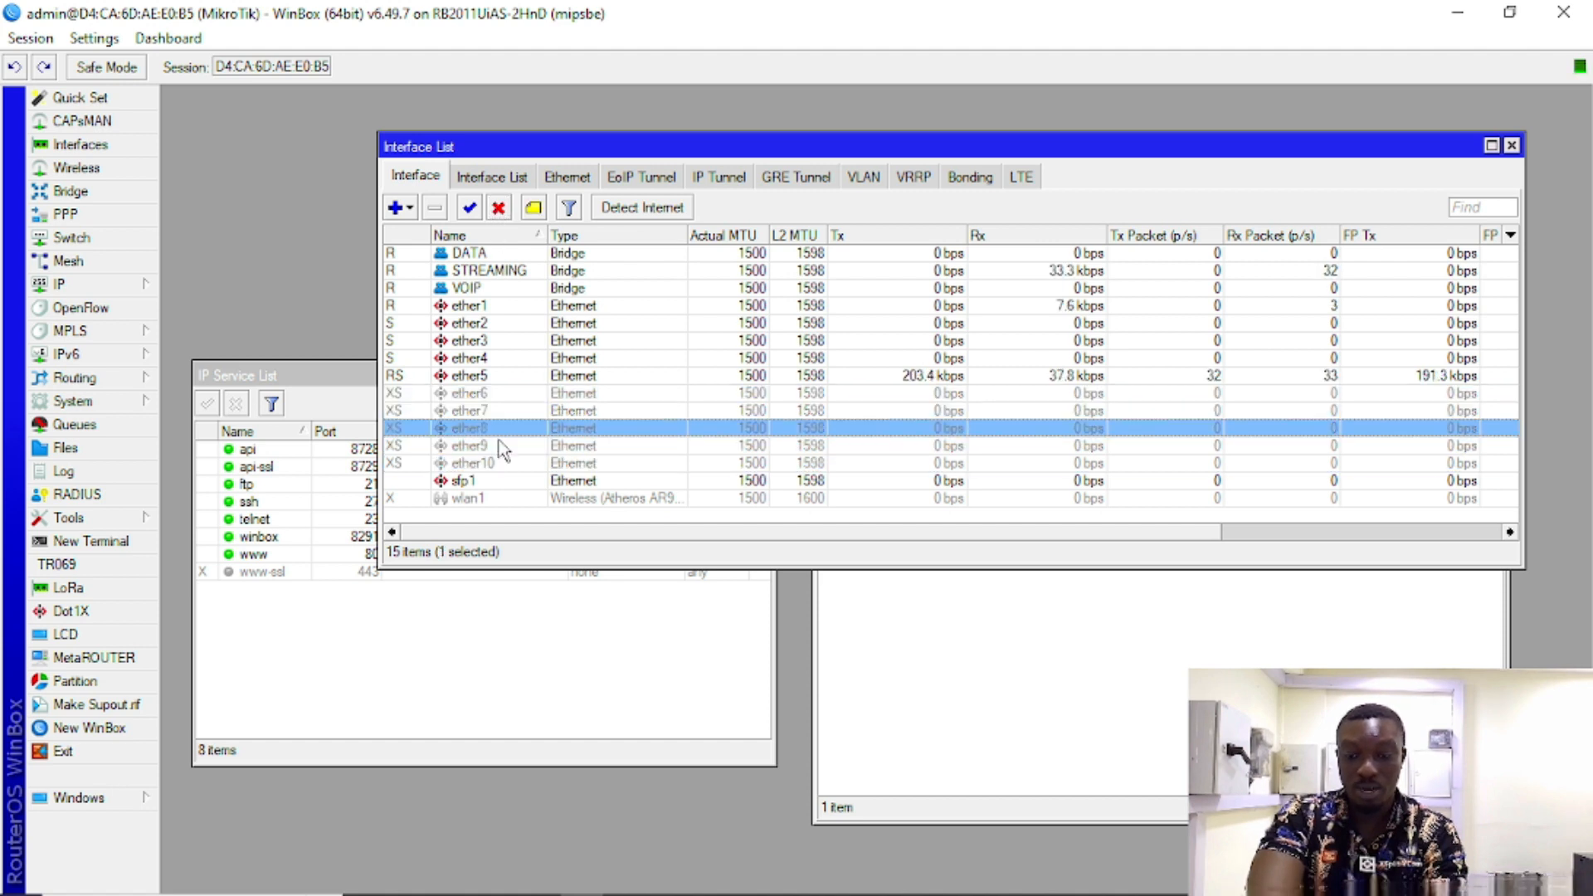
{"action": "left_click", "coordinate": [498, 395]}
{"action": "left_click", "coordinate": [540, 412]}
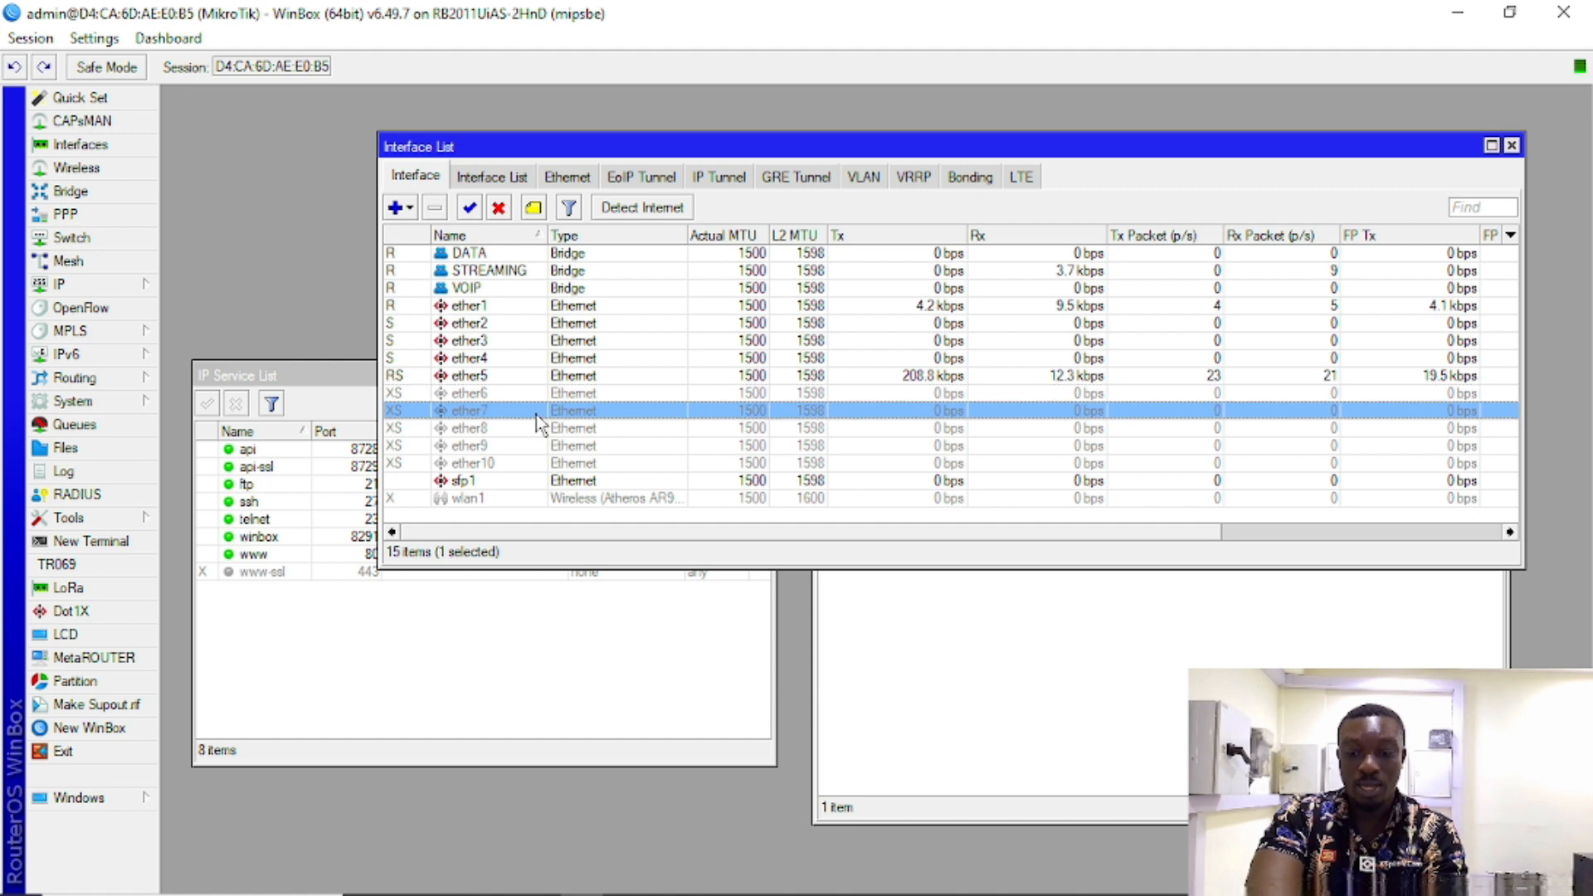
{"action": "left_click", "coordinate": [514, 431]}
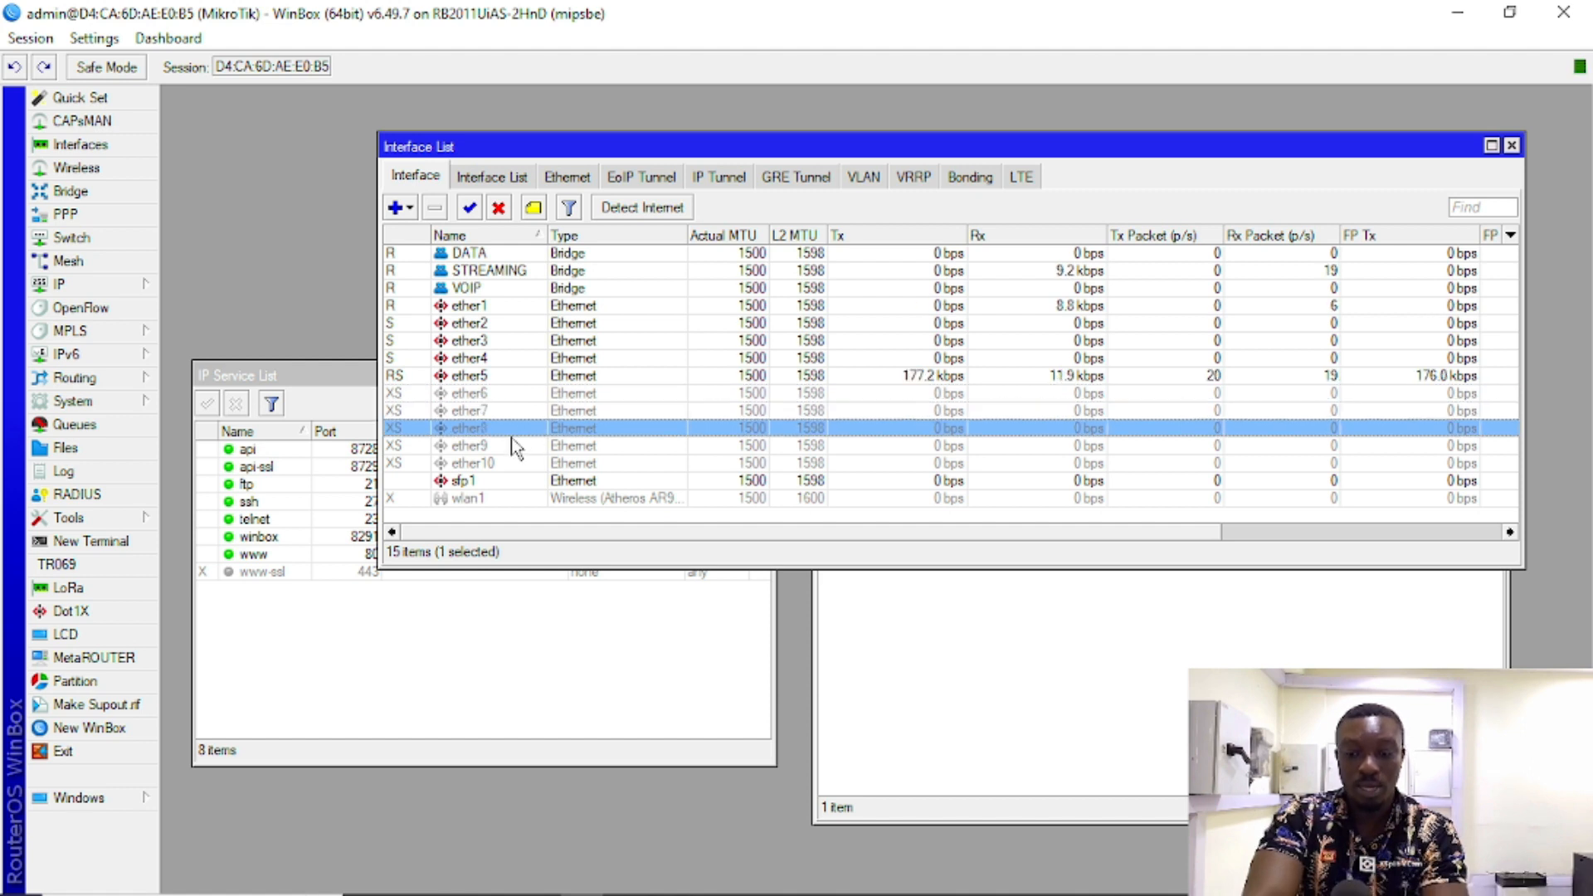
{"action": "left_click", "coordinate": [514, 453]}
{"action": "left_click", "coordinate": [506, 464]}
{"action": "left_click", "coordinate": [509, 394]}
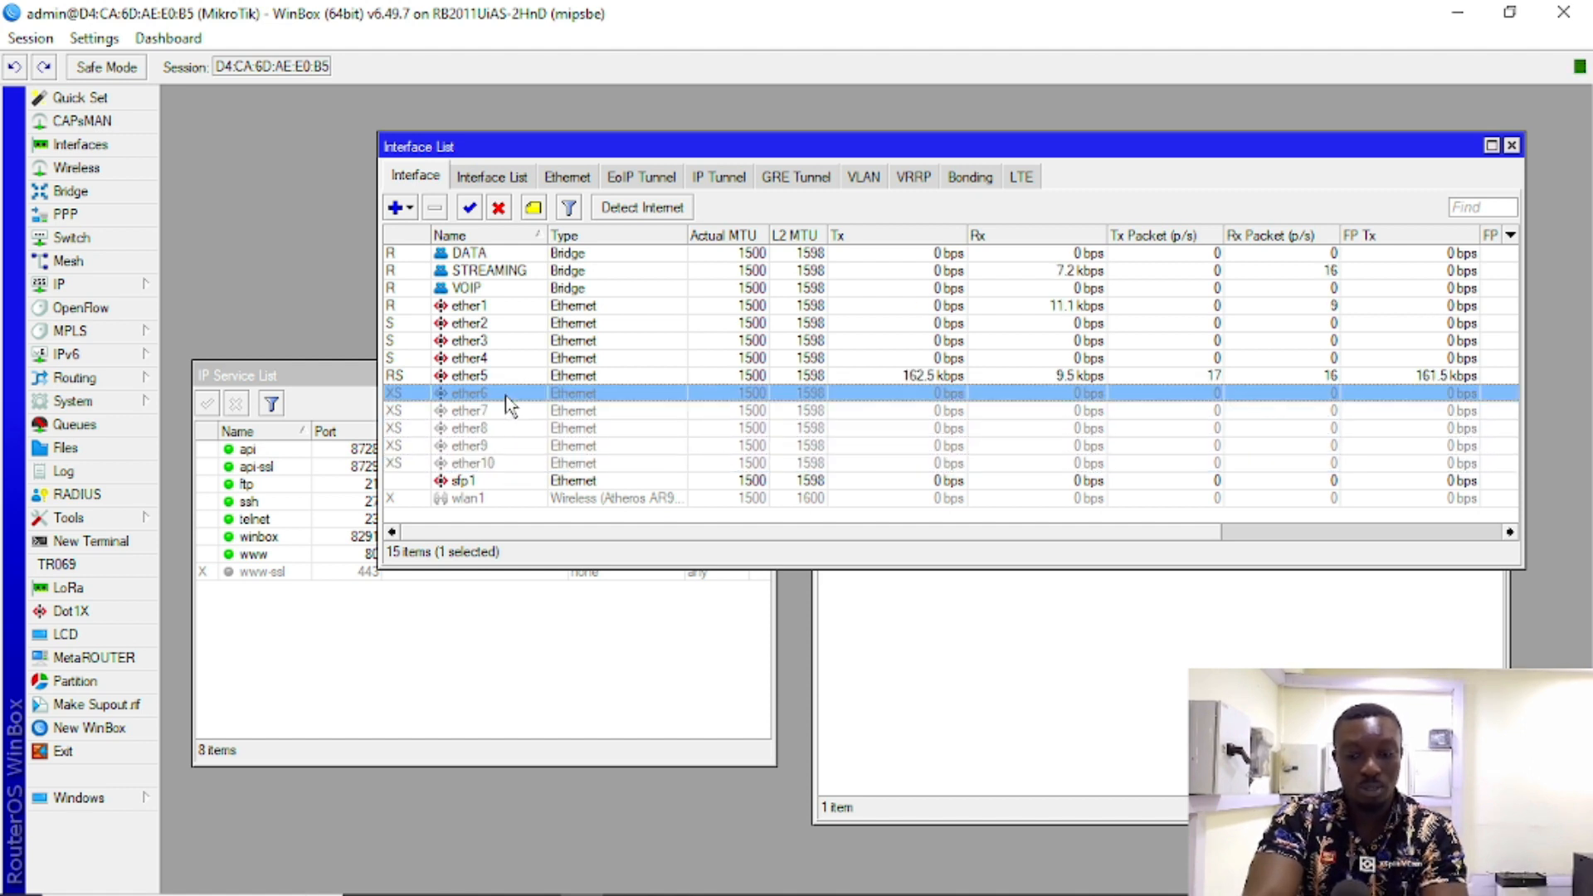
{"action": "left_click", "coordinate": [519, 413]}
{"action": "left_click", "coordinate": [524, 430]}
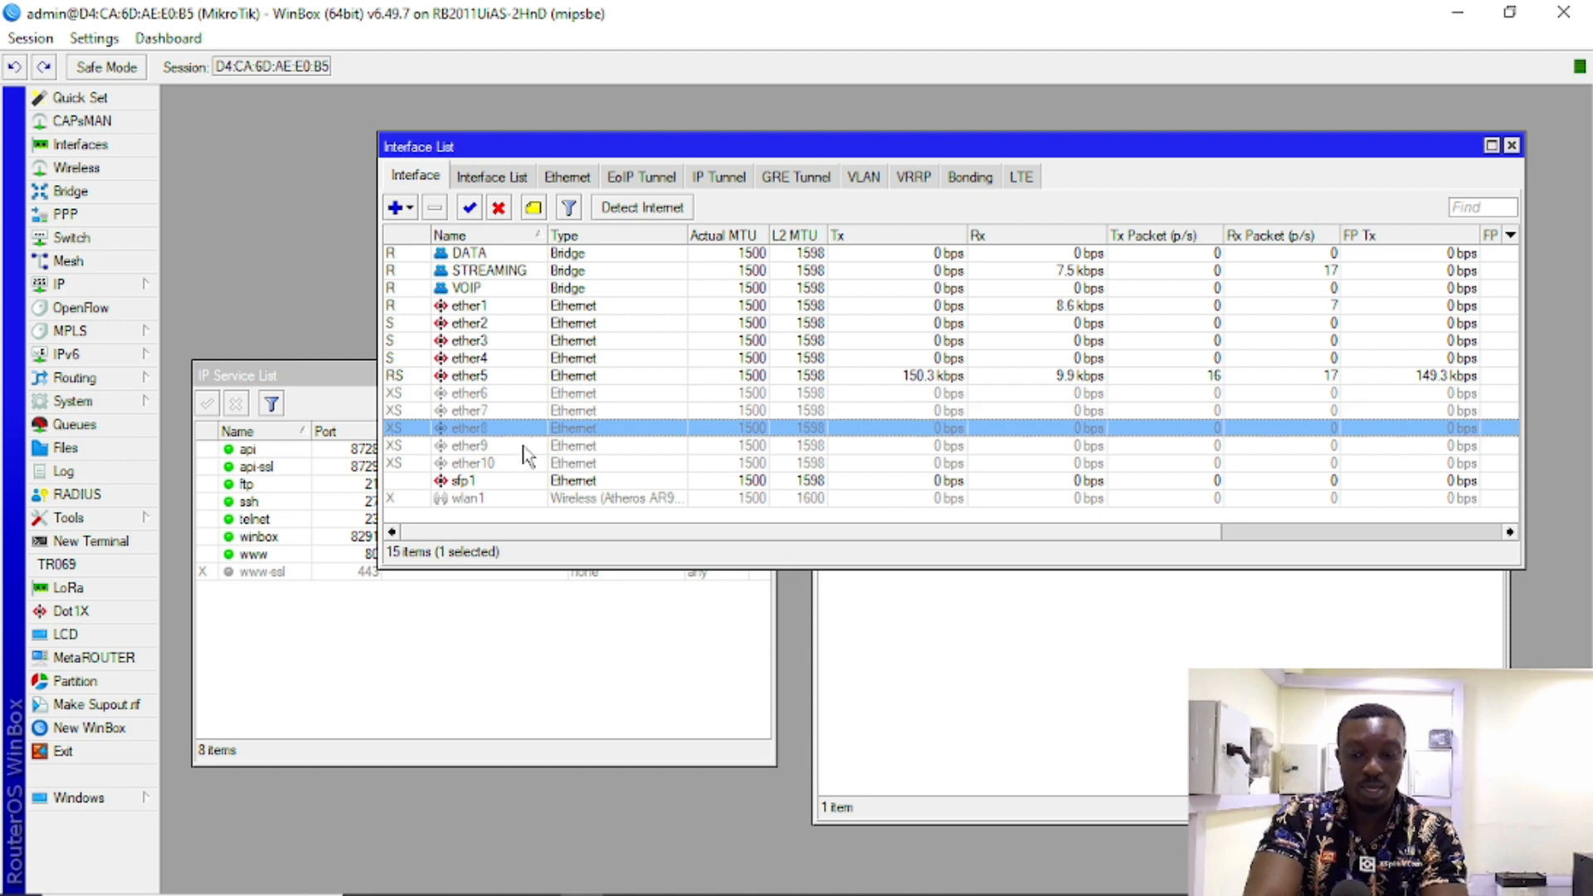
{"action": "left_click", "coordinate": [525, 452]}
{"action": "left_click", "coordinate": [517, 464]}
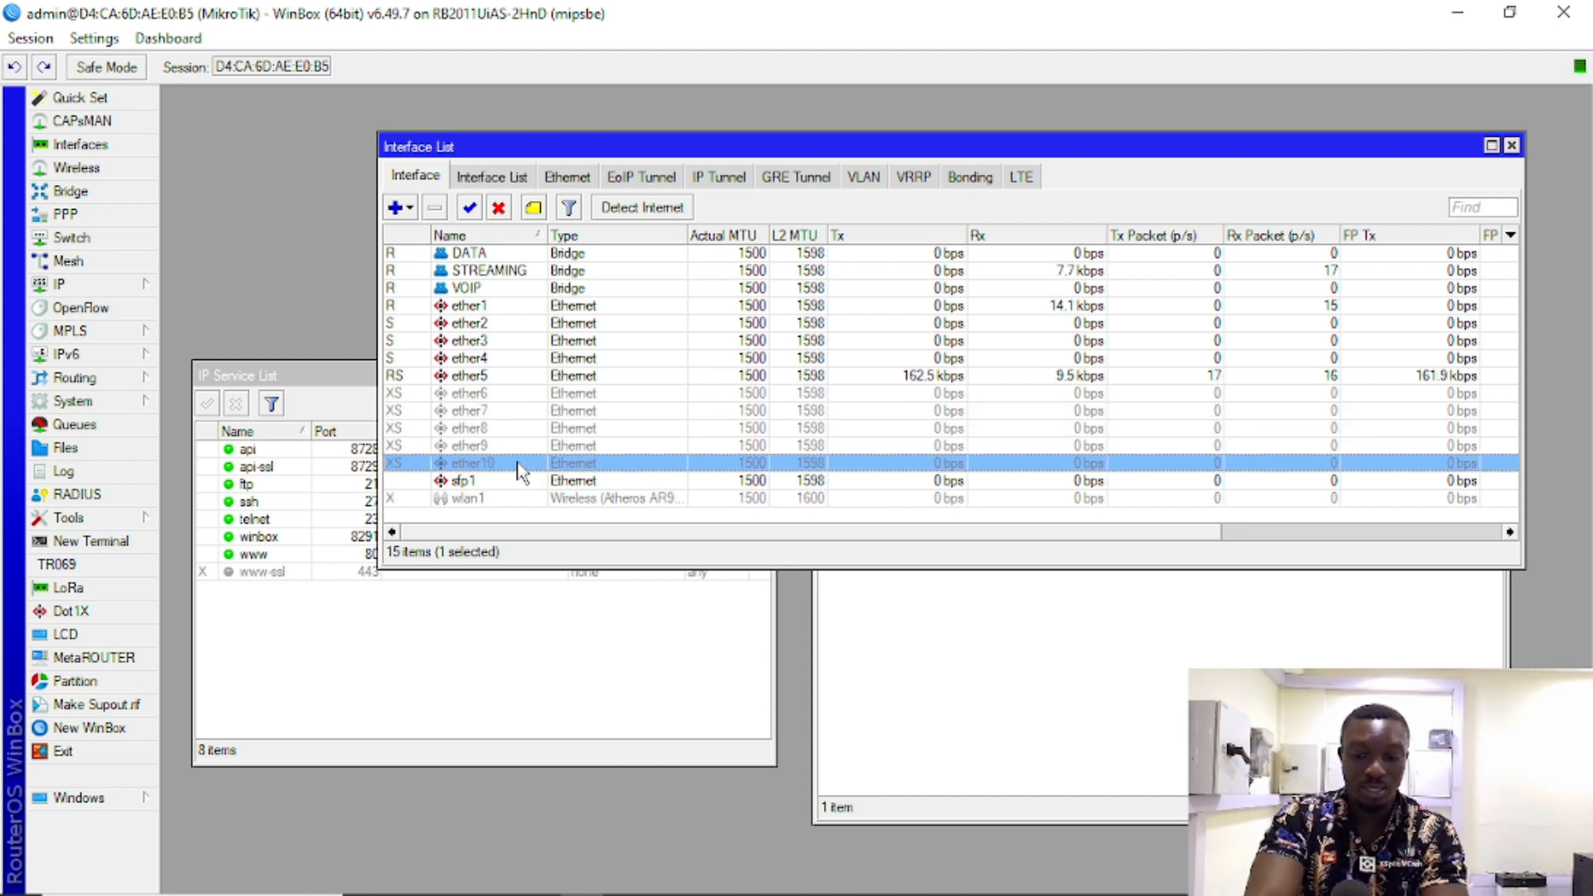
Step: Re-enable ether6 through ether10 so all ten Ethernet ports are active
{"action": "left_click", "coordinate": [506, 395]}
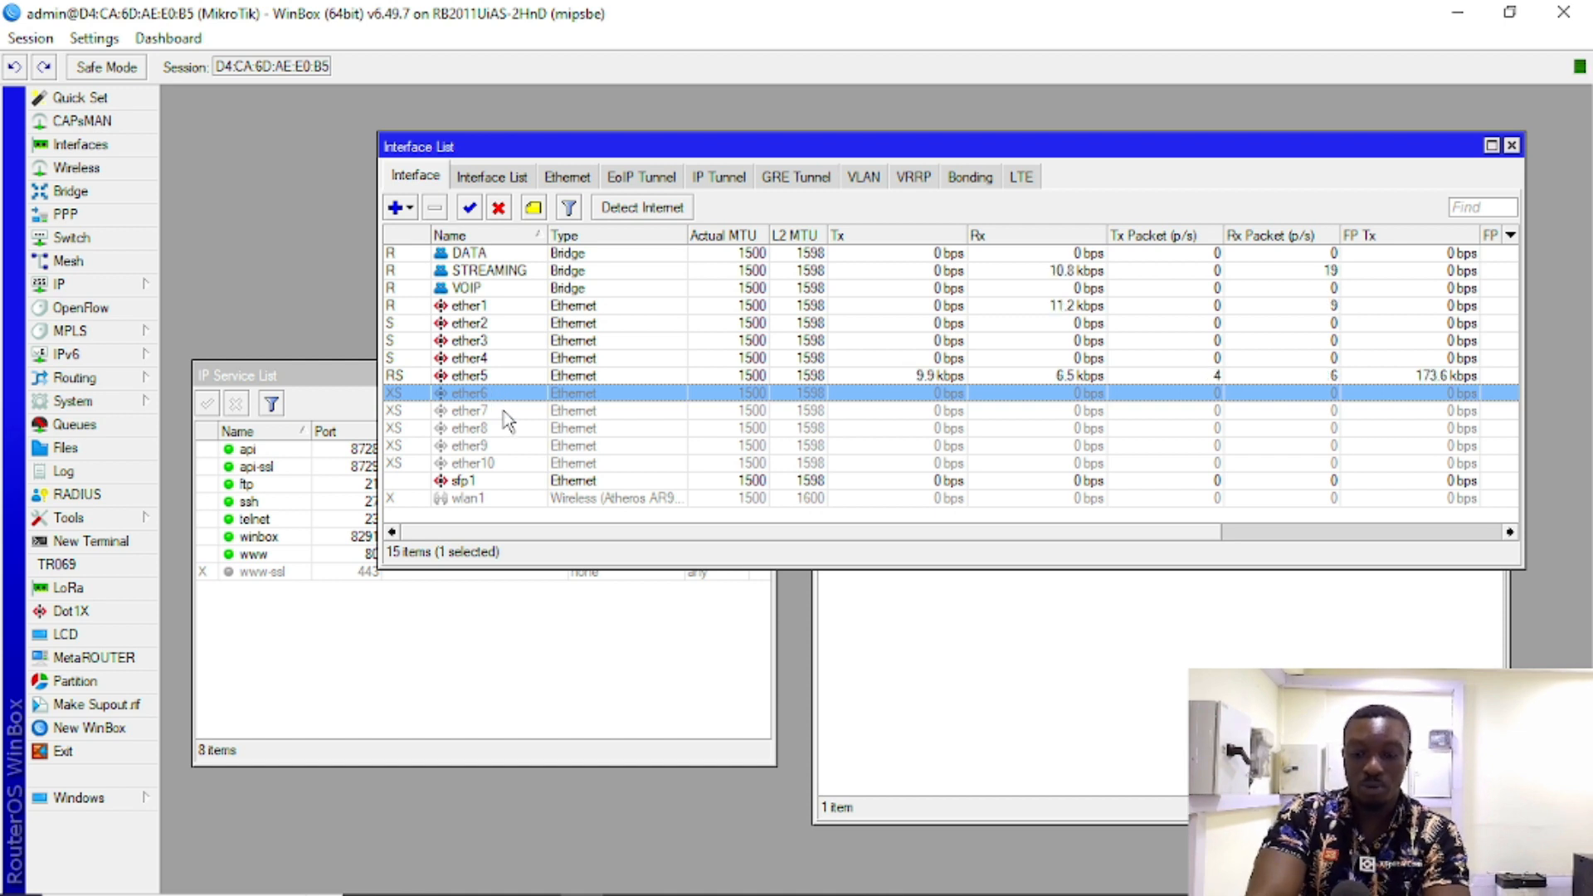
{"action": "left_click", "coordinate": [503, 410], "text": "ctrl"}
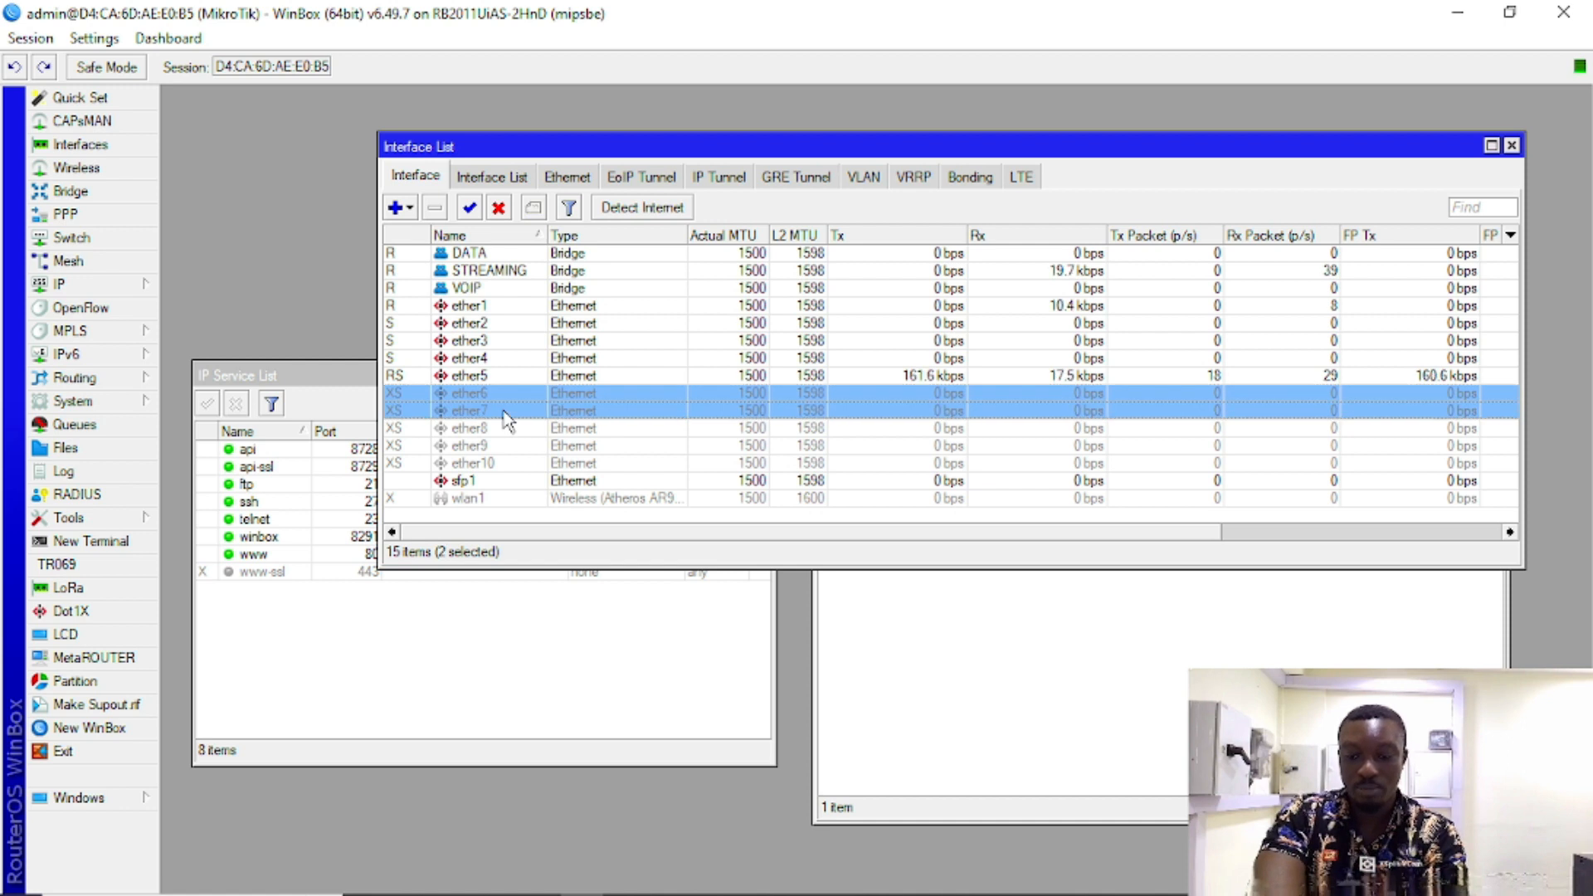
{"action": "left_click", "coordinate": [501, 430], "text": "ctrl"}
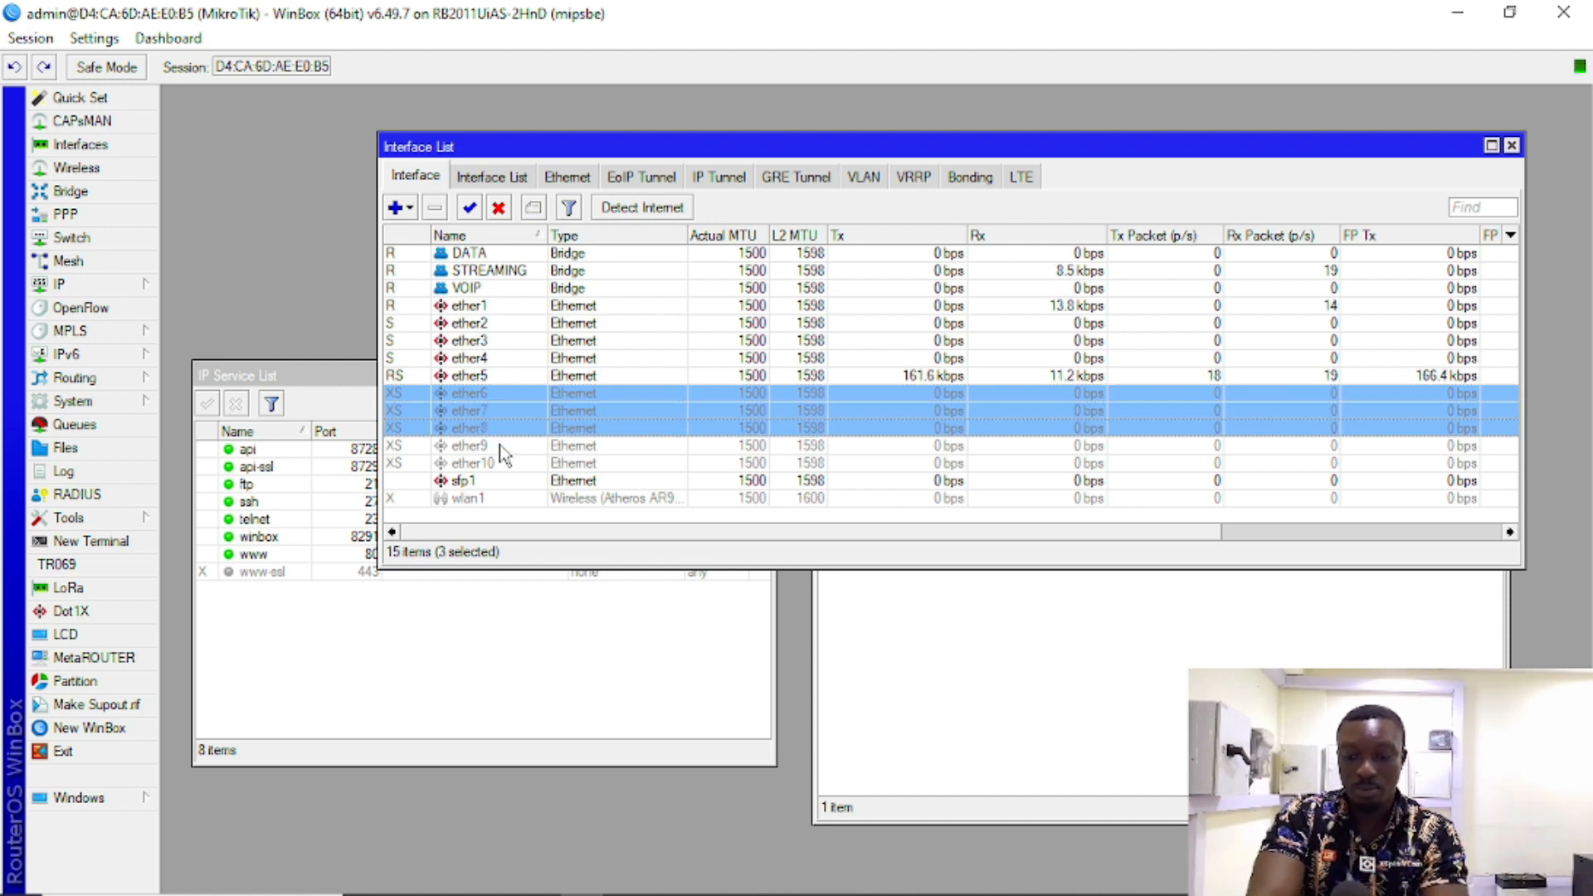
{"action": "left_click", "coordinate": [499, 448], "text": "ctrl"}
{"action": "left_click", "coordinate": [506, 464], "text": "ctrl"}
{"action": "left_click", "coordinate": [469, 207]}
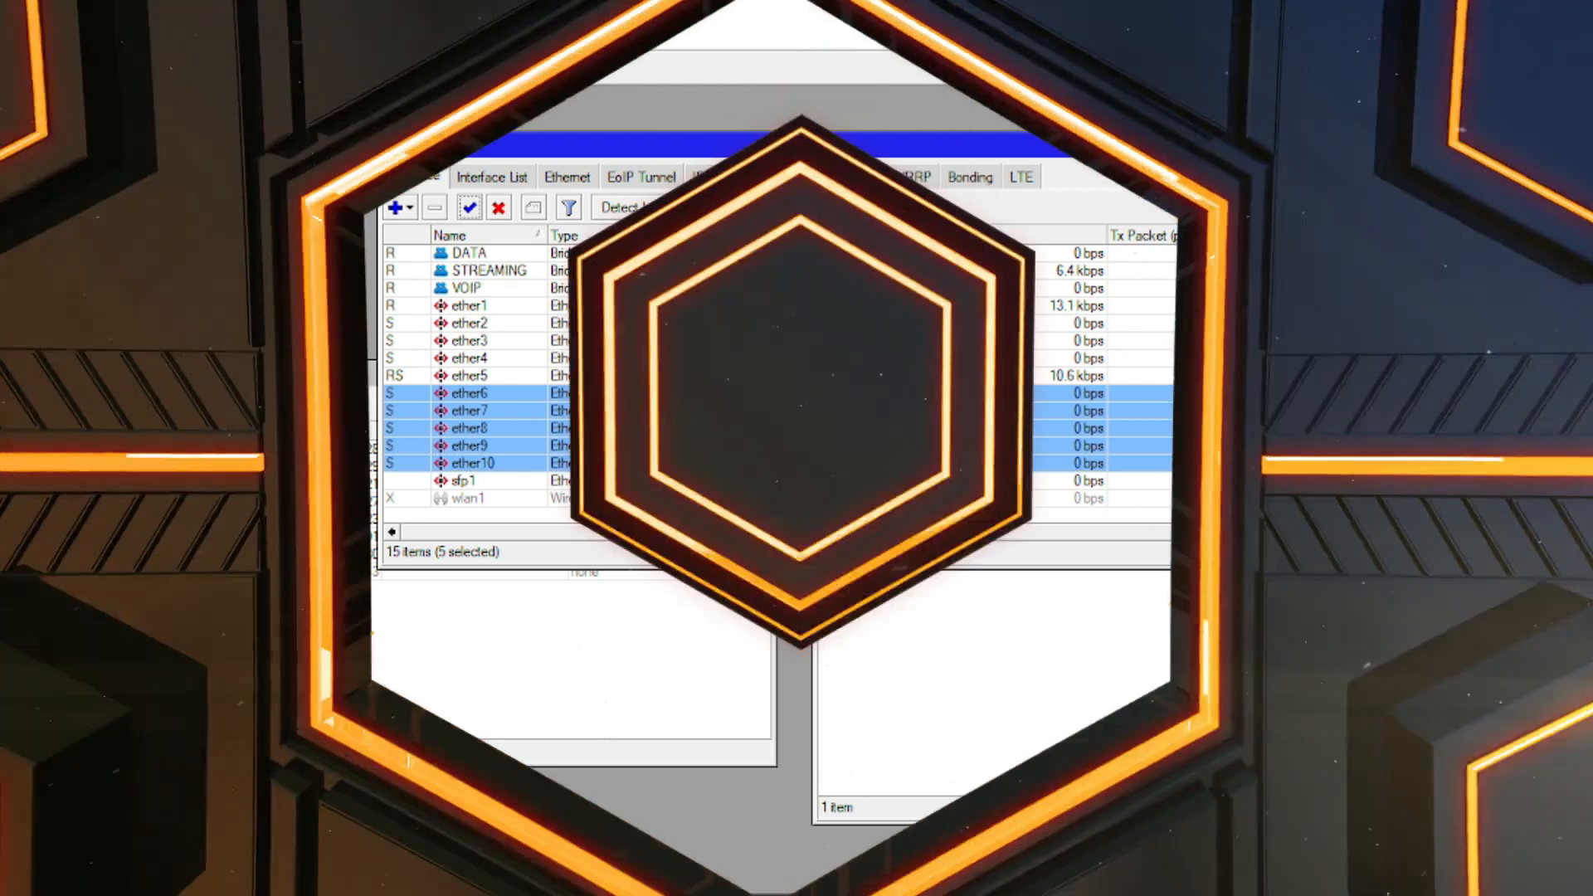